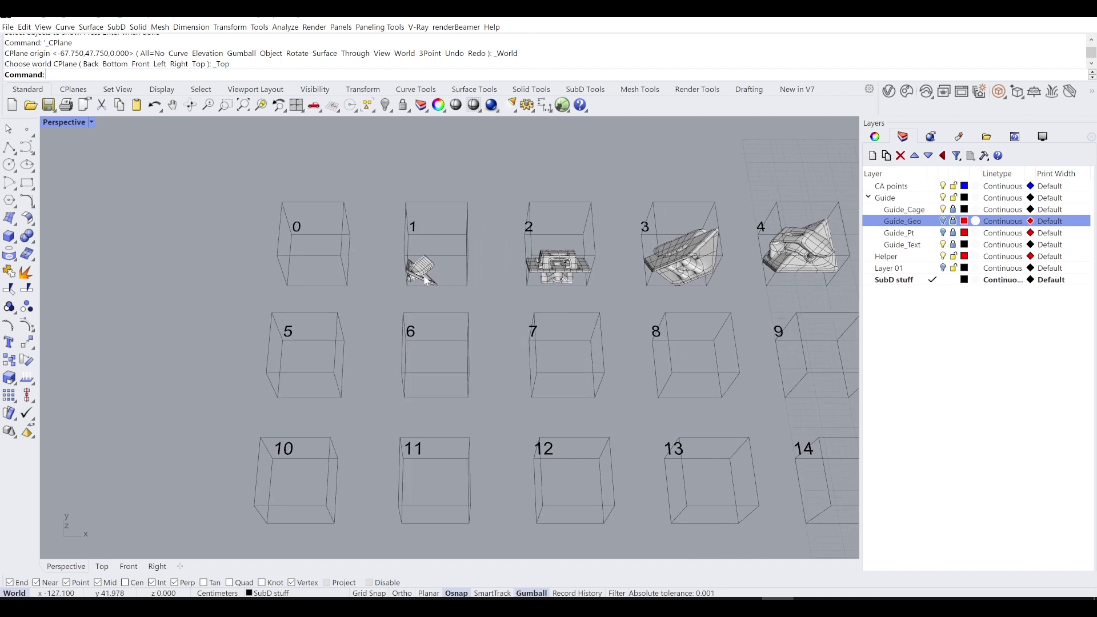
Zoom to the SubD model in box 1, examine its form, and survey the other SubD models across the numbered boxes.
{"action": "scroll", "coordinate": [429, 274], "scroll_direction": "up", "scroll_amount": 5}
{"action": "left_click", "coordinate": [418, 258]}
{"action": "key", "text": "Return"}
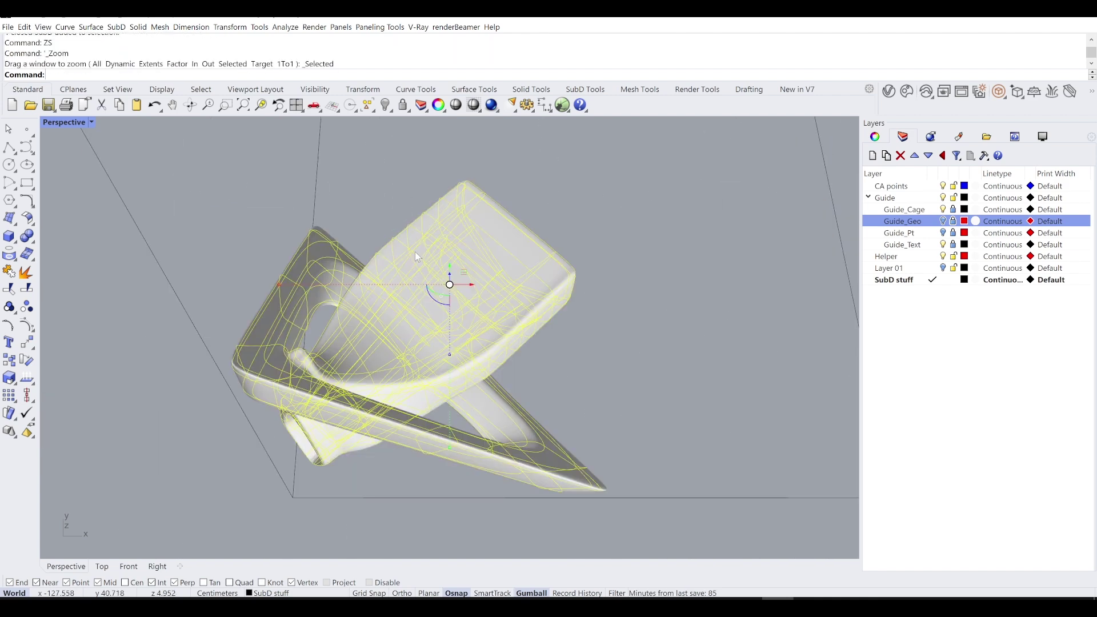
{"action": "right_click_drag", "start_coordinate": [593, 198], "coordinate": [553, 315]}
{"action": "scroll", "coordinate": [466, 292], "scroll_direction": "down", "scroll_amount": 5}
{"action": "right_click_drag", "start_coordinate": [389, 290], "coordinate": [639, 256], "text": "shift"}
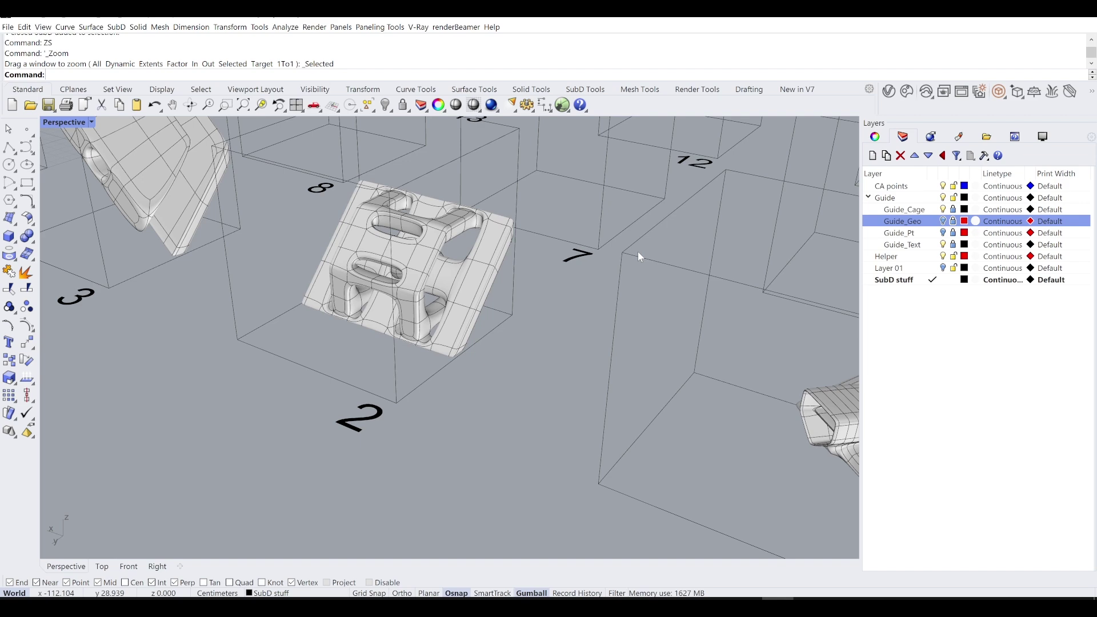
{"action": "right_click_drag", "start_coordinate": [582, 254], "coordinate": [577, 320], "text": "shift"}
{"action": "scroll", "coordinate": [578, 301], "scroll_direction": "up", "scroll_amount": 4}
{"action": "scroll", "coordinate": [544, 277], "scroll_direction": "down", "scroll_amount": 7}
{"action": "right_click_drag", "start_coordinate": [578, 320], "coordinate": [759, 353], "text": "shift"}
{"action": "scroll", "coordinate": [760, 308], "scroll_direction": "up", "scroll_amount": 5}
{"action": "scroll", "coordinate": [705, 337], "scroll_direction": "down", "scroll_amount": 5}
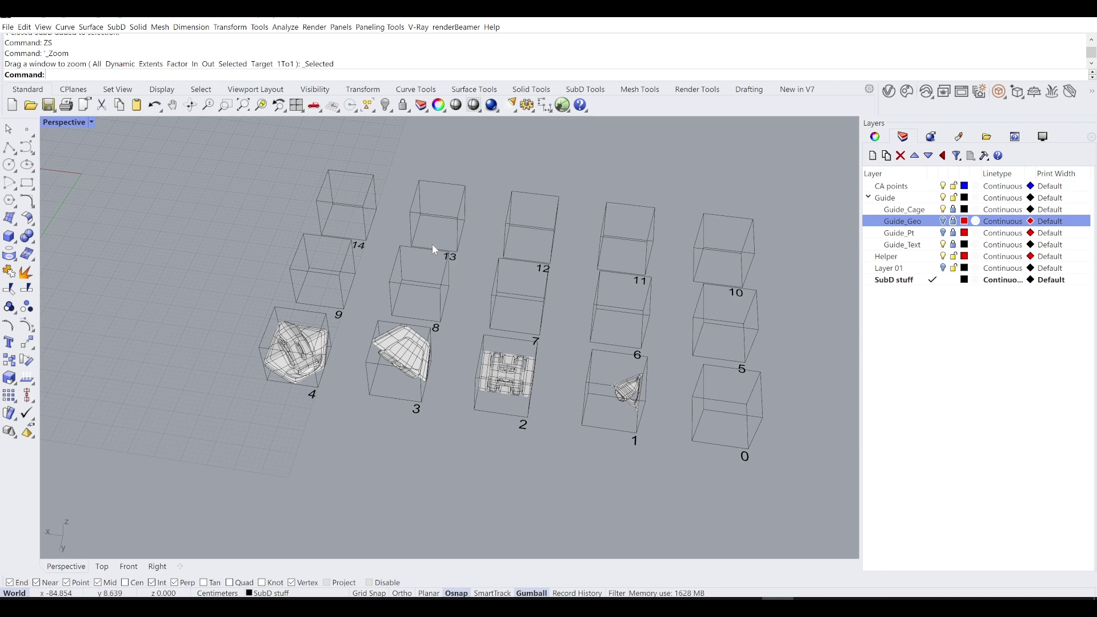
{"action": "scroll", "coordinate": [497, 316], "scroll_direction": "up", "scroll_amount": 10}
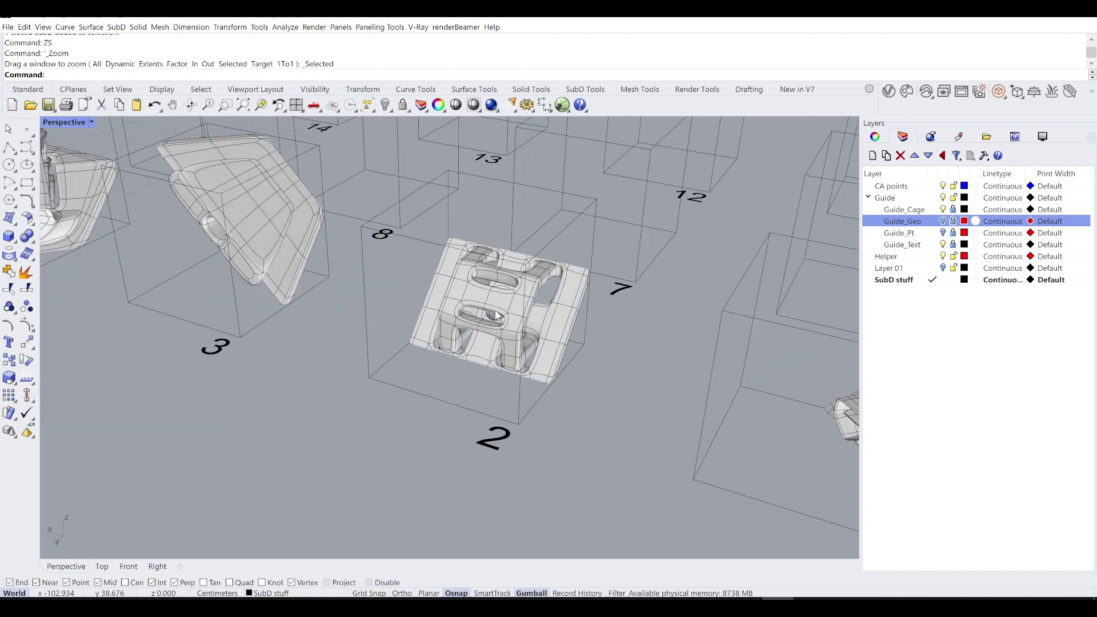
Zoom to the SubD model in box 2 and examine its slots, legs and sloped plate from several sides.
{"action": "right_click_drag", "start_coordinate": [496, 315], "coordinate": [506, 321]}
{"action": "scroll", "coordinate": [504, 316], "scroll_direction": "up", "scroll_amount": 5}
{"action": "left_click", "coordinate": [503, 307]}
{"action": "type", "text": "ZS"}
{"action": "key", "text": "Return"}
{"action": "left_click", "coordinate": [577, 149]}
{"action": "right_click_drag", "start_coordinate": [577, 148], "coordinate": [545, 315]}
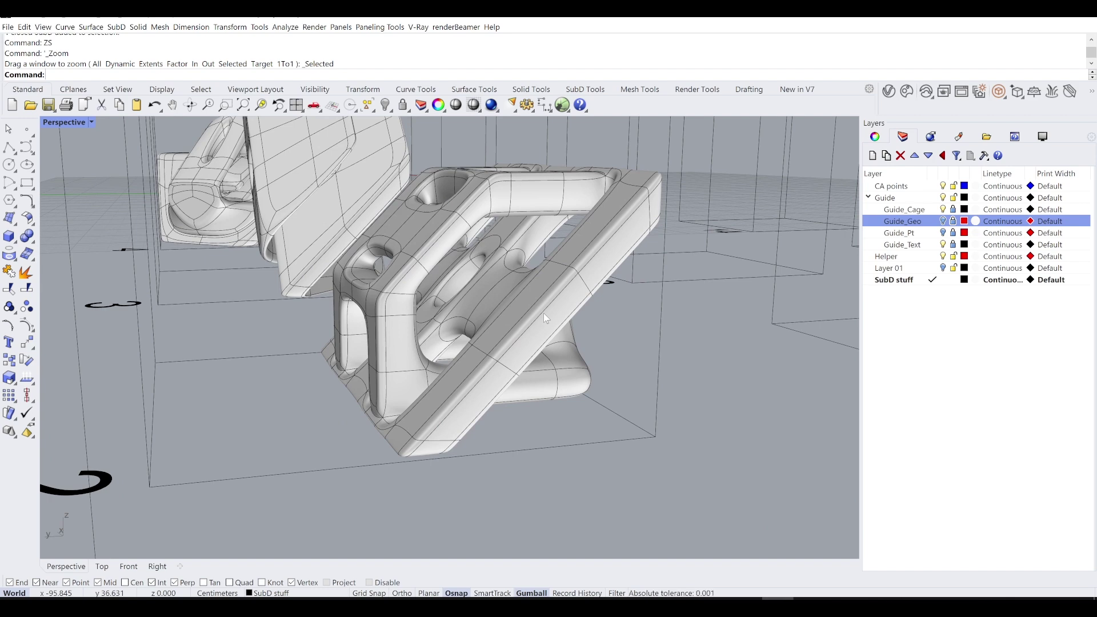
{"action": "right_click_drag", "start_coordinate": [533, 317], "coordinate": [416, 329]}
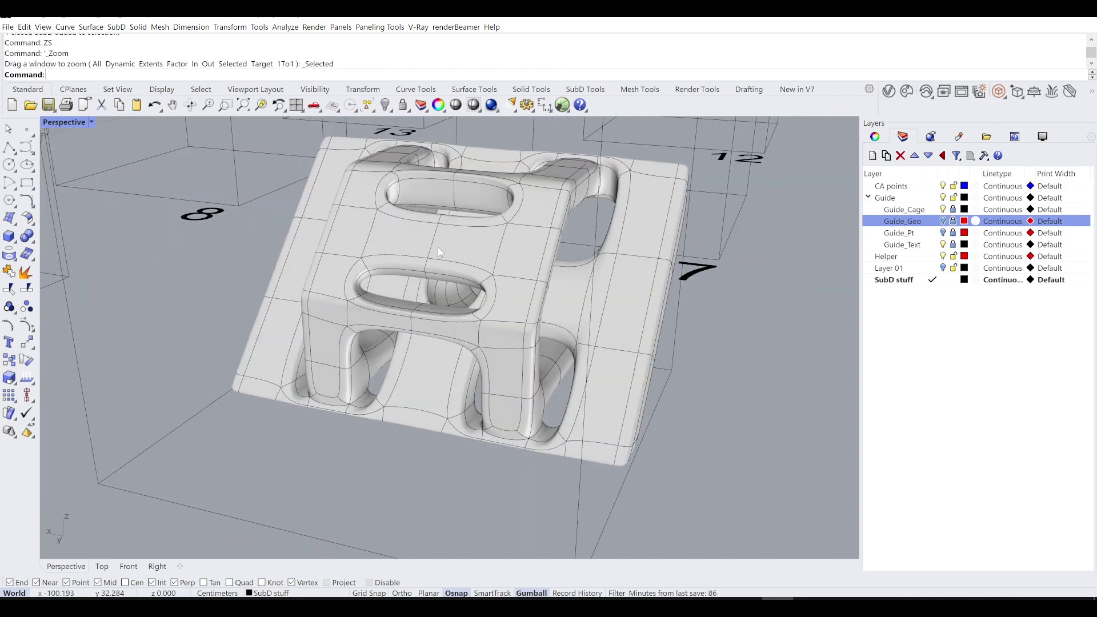
{"action": "scroll", "coordinate": [439, 247], "scroll_direction": "down", "scroll_amount": 6}
{"action": "scroll", "coordinate": [451, 252], "scroll_direction": "up", "scroll_amount": 4}
{"action": "right_click_drag", "start_coordinate": [463, 258], "coordinate": [465, 310]}
{"action": "scroll", "coordinate": [425, 320], "scroll_direction": "up", "scroll_amount": 4}
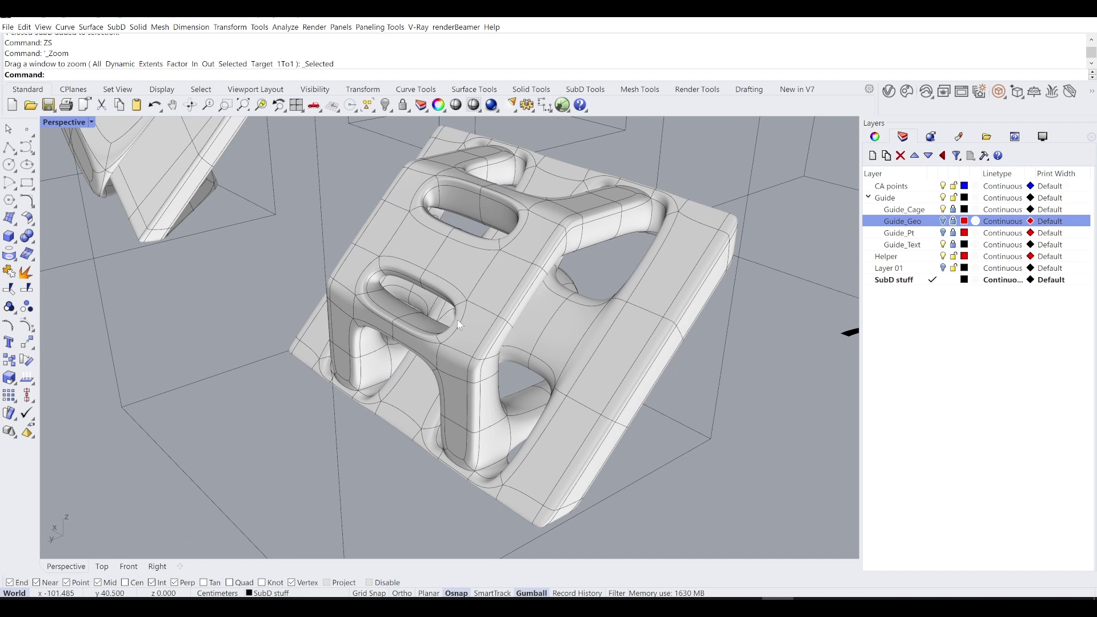
{"action": "right_click_drag", "start_coordinate": [399, 284], "coordinate": [421, 275]}
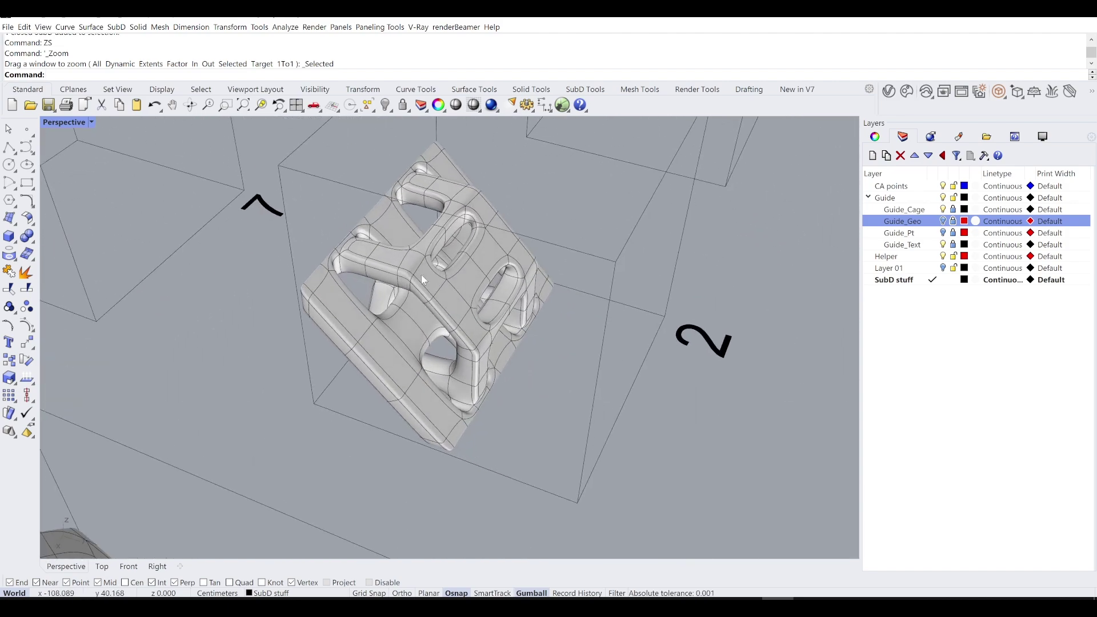
Make the Guide_Geo layer visible and bring the whole grid of numbered boxes into view.
{"action": "left_click", "coordinate": [943, 221]}
{"action": "right_click_drag", "start_coordinate": [602, 244], "coordinate": [579, 342]}
{"action": "scroll", "coordinate": [525, 246], "scroll_direction": "down", "scroll_amount": 7}
{"action": "scroll", "coordinate": [503, 323], "scroll_direction": "down", "scroll_amount": 4}
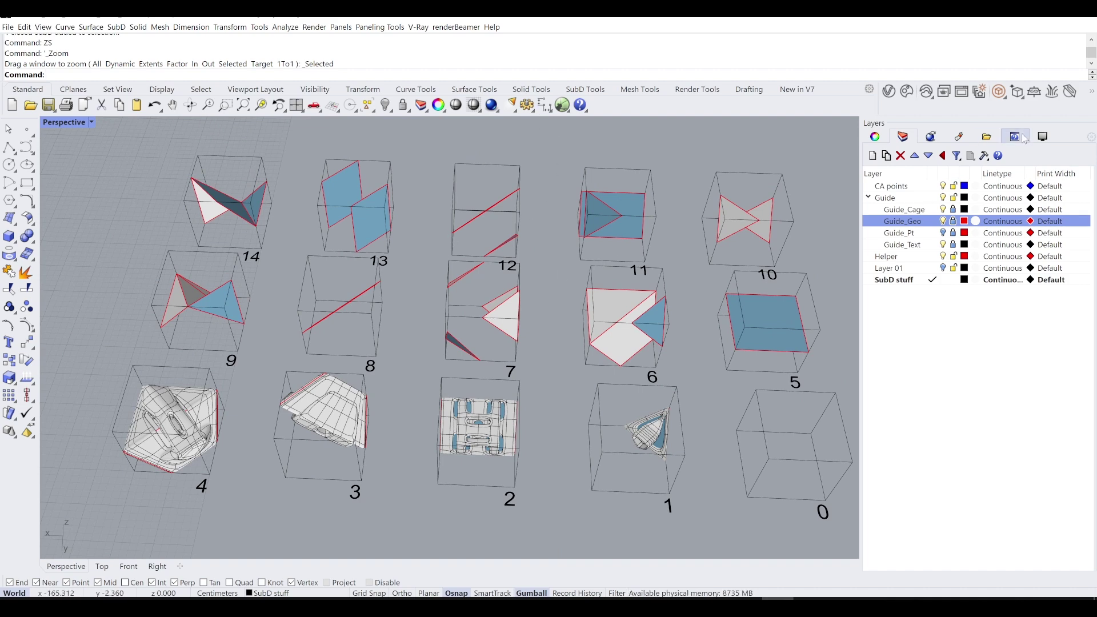
Turn off backface coloring for the Shaded display mode and return to the layer list.
{"action": "left_click", "coordinate": [1052, 140]}
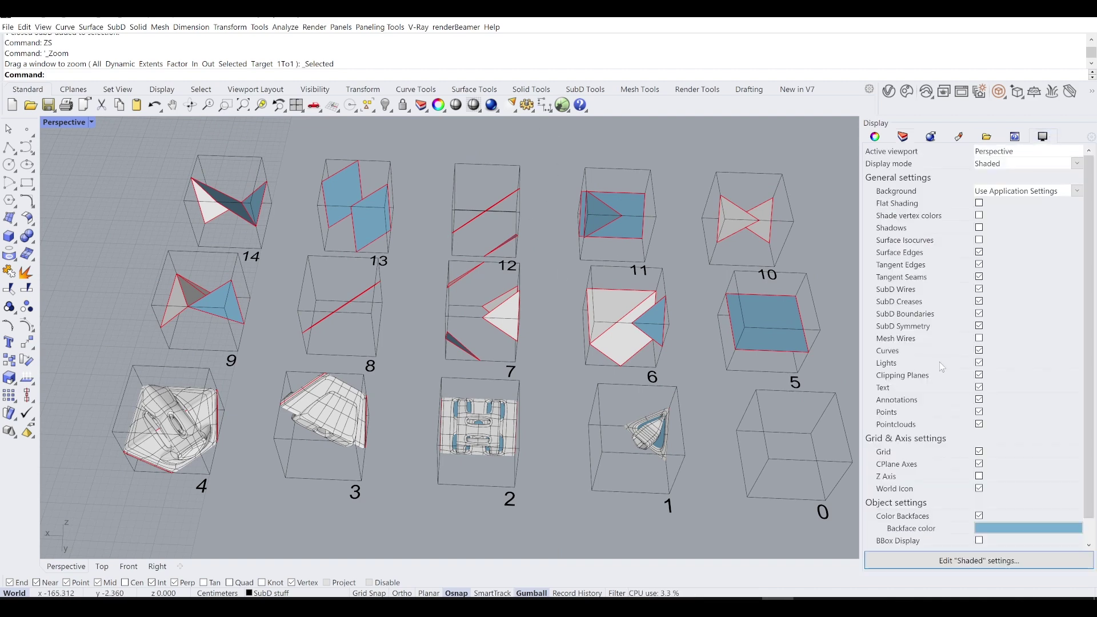
{"action": "left_click", "coordinate": [980, 517]}
{"action": "mouse_move", "coordinate": [686, 400]}
{"action": "right_mouse_down"}
{"action": "mouse_move", "coordinate": [644, 341]}
{"action": "mouse_move", "coordinate": [612, 263]}
{"action": "mouse_move", "coordinate": [797, 307]}
{"action": "right_mouse_up"}
{"action": "left_click", "coordinate": [903, 137]}
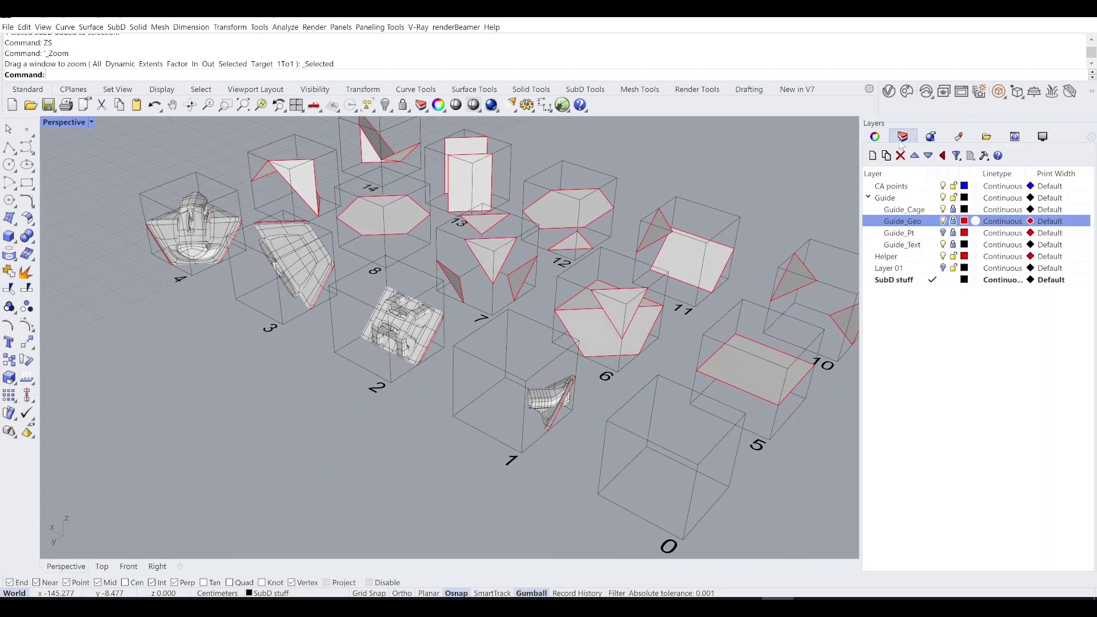
Make Helper the current layer and hide the SubD stuff layer to examine the guide surfaces alone, ending at box 2.
{"action": "left_click", "coordinate": [932, 256]}
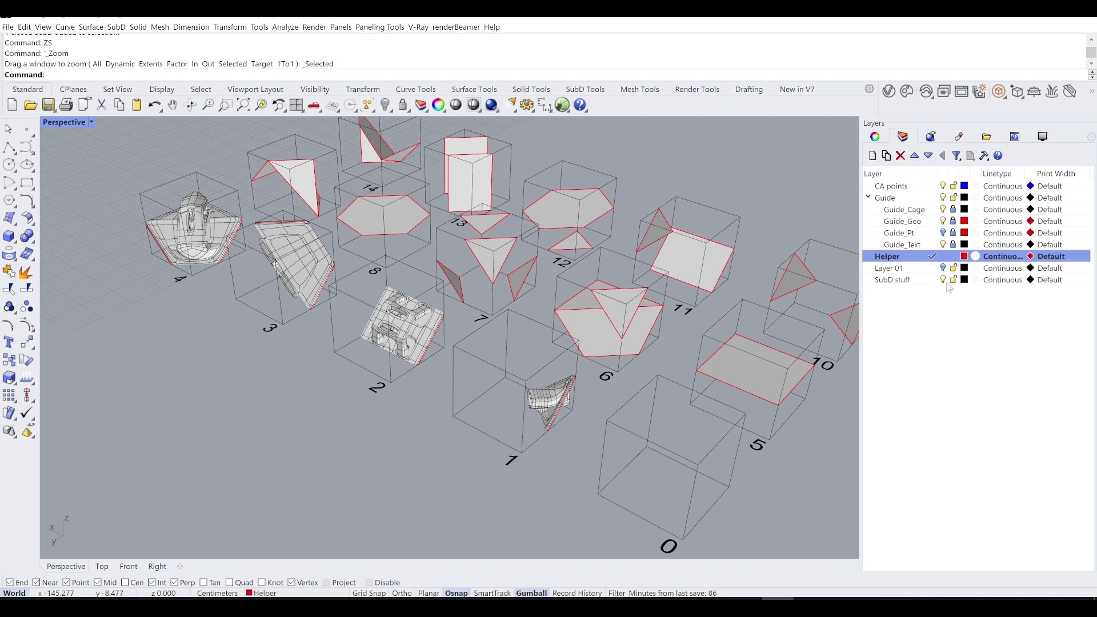
{"action": "left_click", "coordinate": [943, 280]}
{"action": "right_click_drag", "start_coordinate": [571, 287], "coordinate": [639, 338]}
{"action": "right_click_drag", "start_coordinate": [695, 359], "coordinate": [491, 292]}
{"action": "right_click_drag", "start_coordinate": [449, 258], "coordinate": [286, 318]}
{"action": "scroll", "coordinate": [424, 319], "scroll_direction": "up", "scroll_amount": 6}
{"action": "right_click_drag", "start_coordinate": [427, 253], "coordinate": [499, 317]}
{"action": "right_click_drag", "start_coordinate": [393, 312], "coordinate": [512, 303]}
{"action": "right_click_drag", "start_coordinate": [422, 235], "coordinate": [435, 297], "text": "shift"}
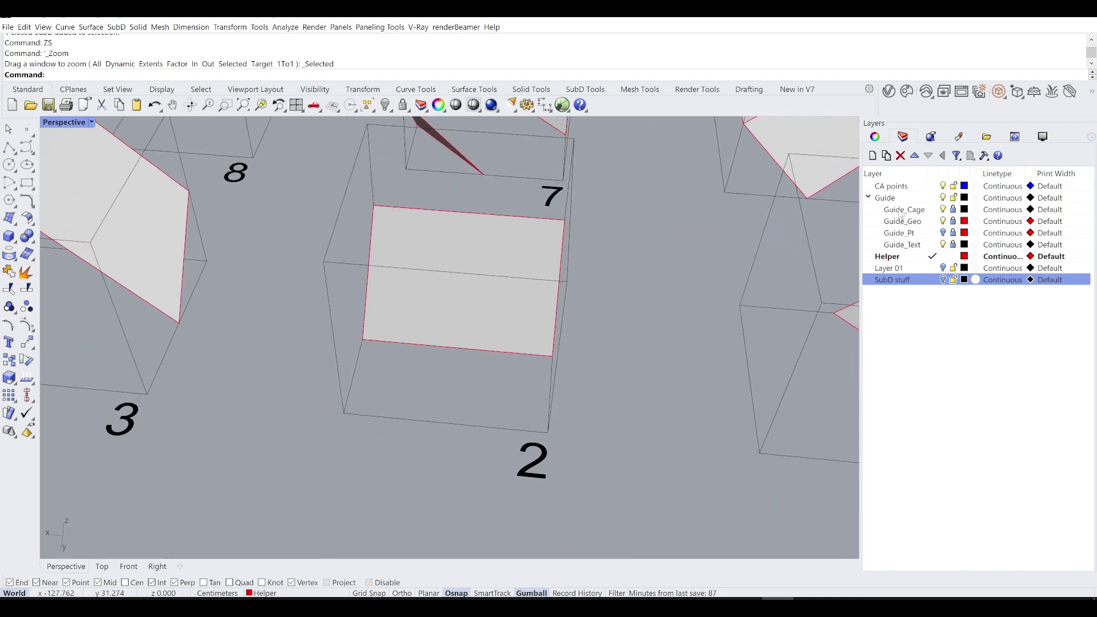
Show the SubD stuff layer again and switch the SubDs to flat display to inspect the model in box 2.
{"action": "left_click", "coordinate": [943, 281]}
{"action": "right_click_drag", "start_coordinate": [635, 275], "coordinate": [451, 278]}
{"action": "right_click_drag", "start_coordinate": [313, 260], "coordinate": [474, 349], "text": "shift"}
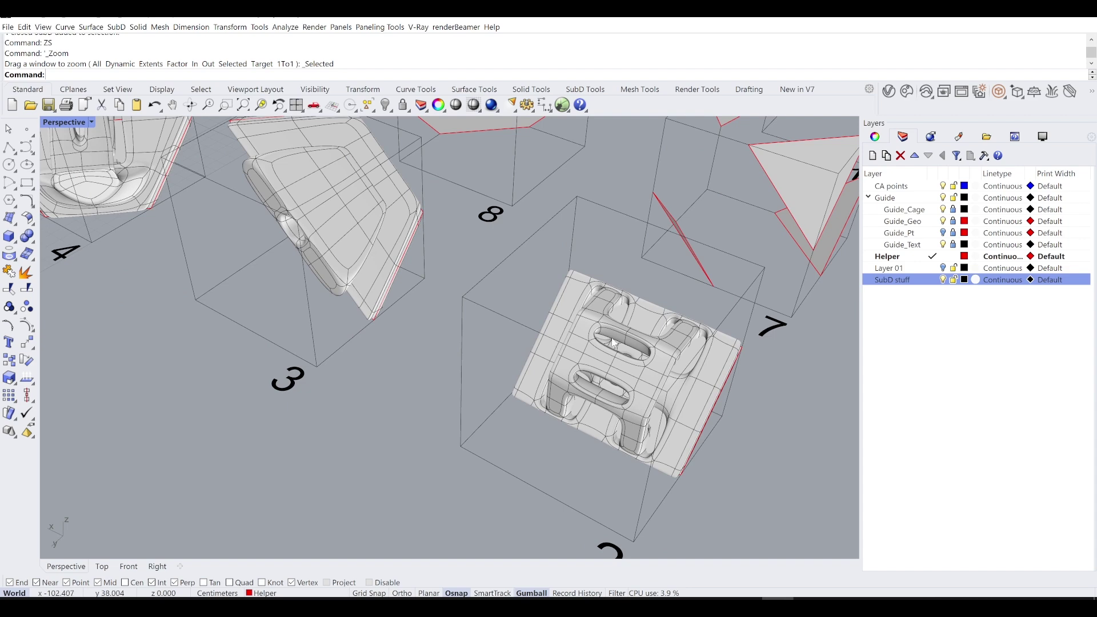
{"action": "scroll", "coordinate": [619, 355], "scroll_direction": "up", "scroll_amount": 5}
{"action": "scroll", "coordinate": [536, 334], "scroll_direction": "down", "scroll_amount": 3}
{"action": "right_click_drag", "start_coordinate": [410, 299], "coordinate": [362, 303], "text": "shift"}
{"action": "key", "text": "Tab"}
{"action": "right_click_drag", "start_coordinate": [548, 385], "coordinate": [546, 363]}
{"action": "scroll", "coordinate": [465, 348], "scroll_direction": "up", "scroll_amount": 5}
{"action": "right_click_drag", "start_coordinate": [465, 348], "coordinate": [517, 355]}
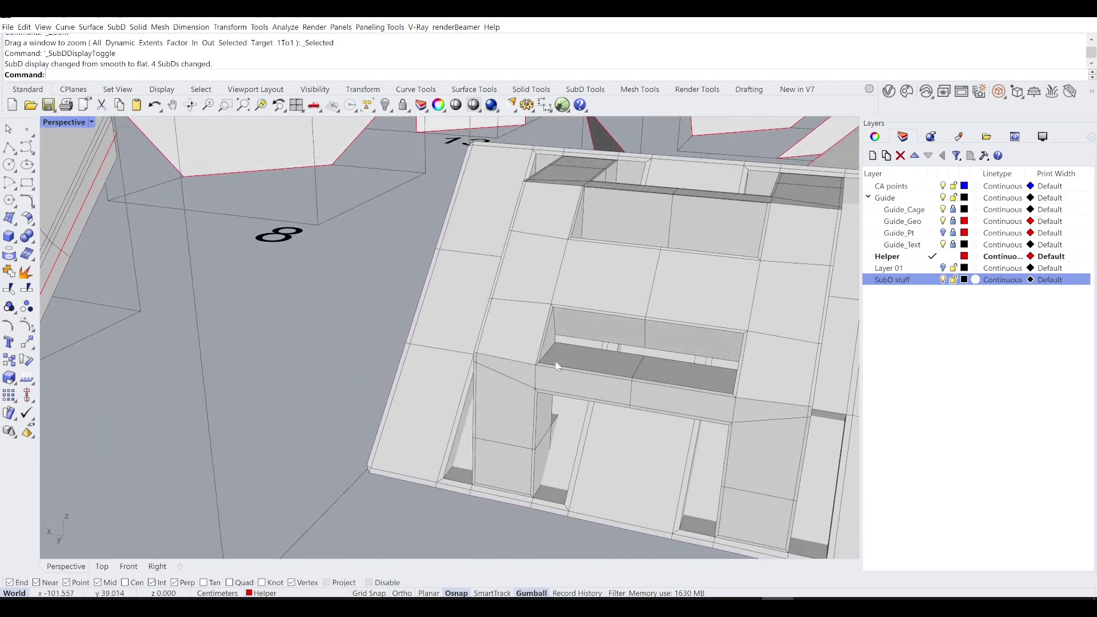
Hide the Guide_Geo layer and return the SubDs to smooth display to view the model in box 3.
{"action": "left_click", "coordinate": [943, 223]}
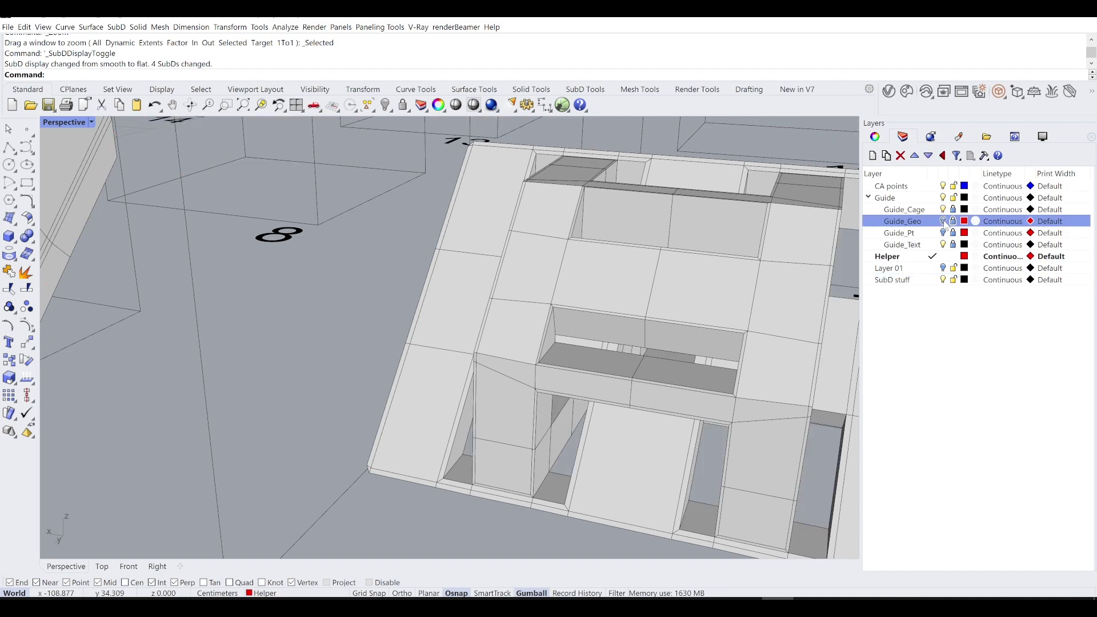
{"action": "scroll", "coordinate": [331, 290], "scroll_direction": "down", "scroll_amount": 8}
{"action": "key", "text": "Tab"}
{"action": "right_click_drag", "start_coordinate": [217, 307], "coordinate": [457, 313]}
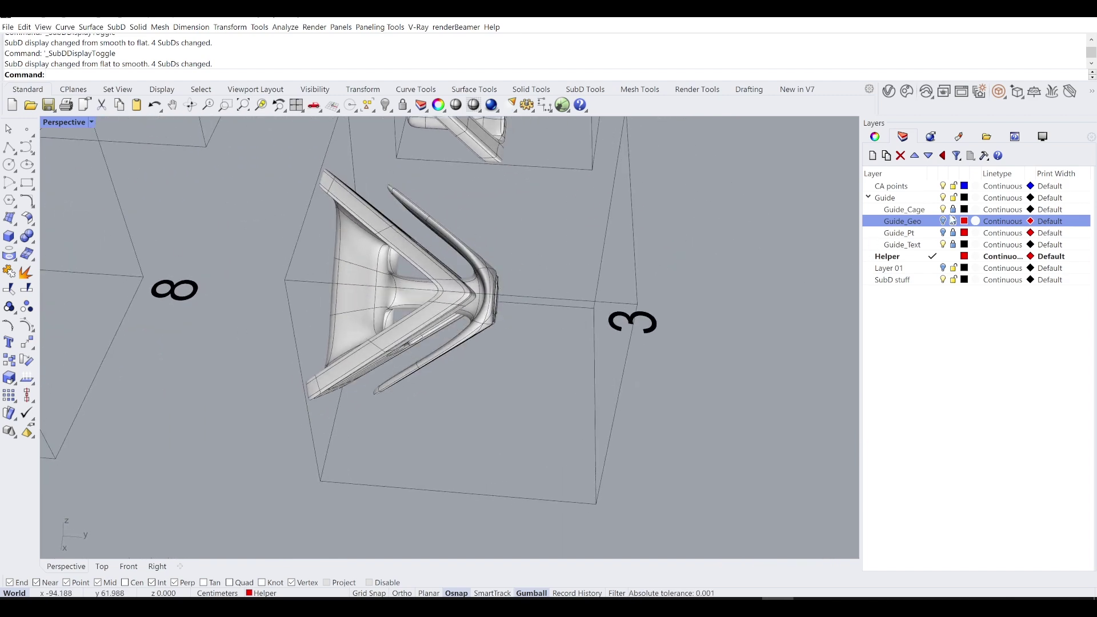
Show the Guide_Geo layer and hide the SubD stuff layer to examine the folded guide surface in box 3.
{"action": "left_click", "coordinate": [944, 221]}
{"action": "right_click_drag", "start_coordinate": [577, 237], "coordinate": [726, 223]}
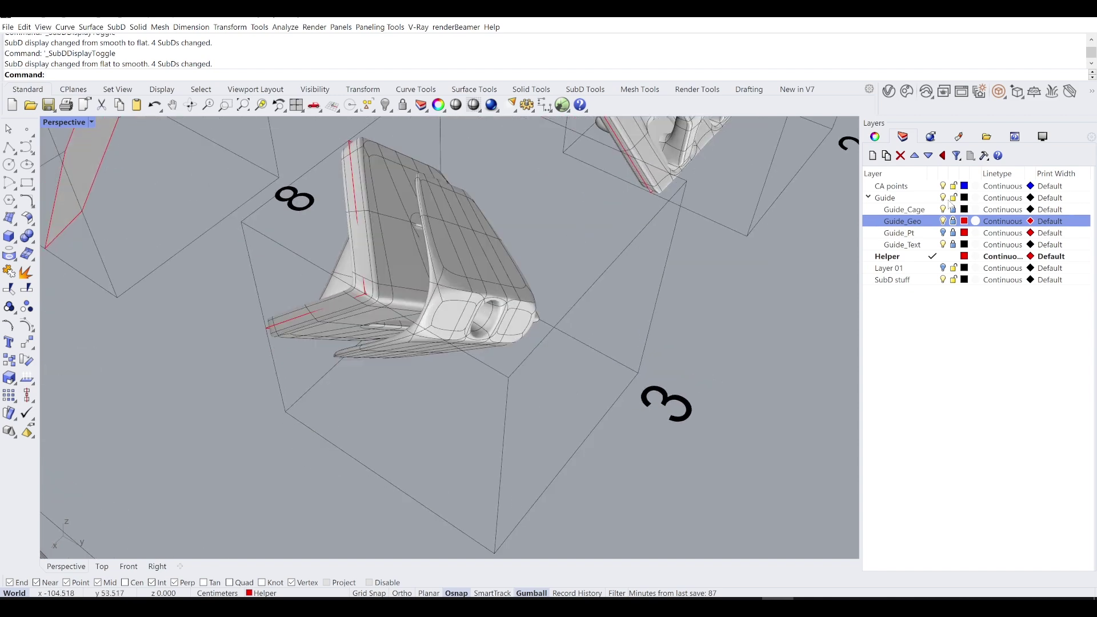
{"action": "left_click", "coordinate": [943, 280]}
{"action": "right_click_drag", "start_coordinate": [557, 251], "coordinate": [323, 191]}
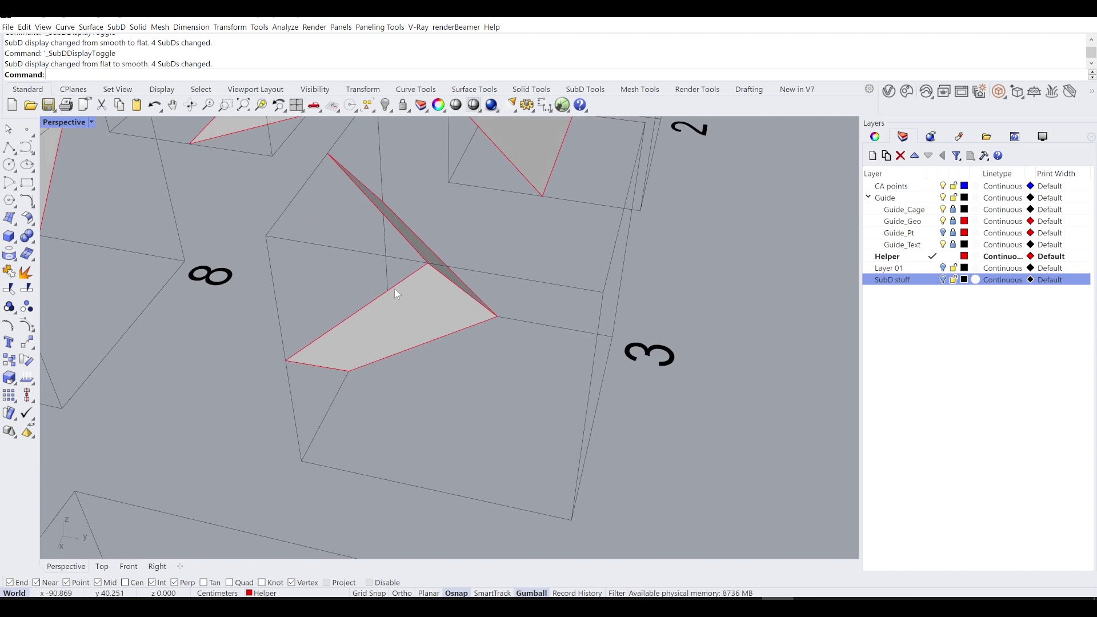
{"action": "right_click_drag", "start_coordinate": [366, 345], "coordinate": [394, 326]}
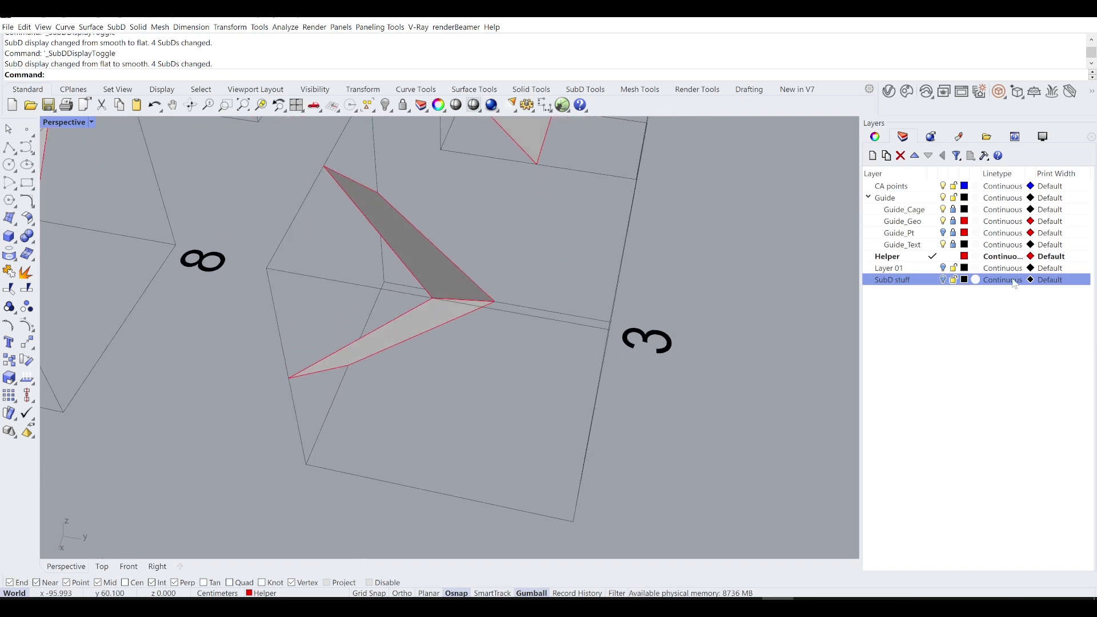
Show the SubD stuff layer, hide Guide_Geo, and examine the SubD model in box 3 from several sides.
{"action": "left_click", "coordinate": [944, 280]}
{"action": "left_click", "coordinate": [948, 224]}
{"action": "right_click_drag", "start_coordinate": [798, 228], "coordinate": [367, 201]}
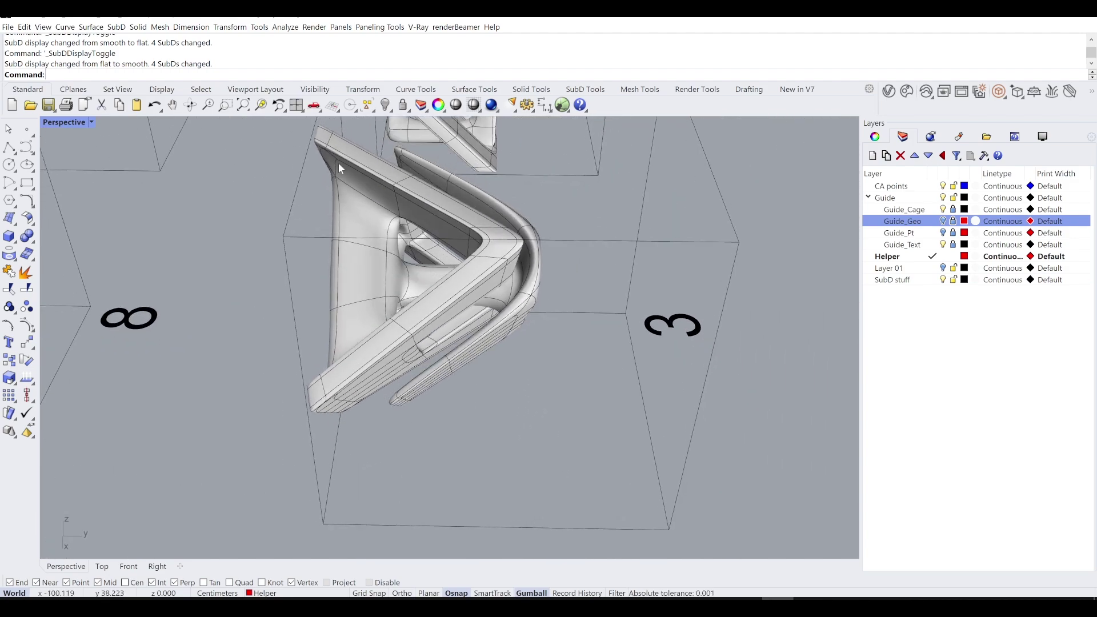
{"action": "right_click_drag", "start_coordinate": [541, 314], "coordinate": [442, 192]}
{"action": "right_click_drag", "start_coordinate": [330, 390], "coordinate": [440, 290]}
{"action": "right_click_drag", "start_coordinate": [539, 297], "coordinate": [437, 344]}
{"action": "right_click_drag", "start_coordinate": [538, 299], "coordinate": [473, 311]}
Zoom to the SubD model in box 4 and examine its inner arms, openings and underside up close.
{"action": "scroll", "coordinate": [430, 321], "scroll_direction": "down", "scroll_amount": 4}
{"action": "scroll", "coordinate": [431, 345], "scroll_direction": "up", "scroll_amount": 5}
{"action": "left_click", "coordinate": [474, 311]}
{"action": "type", "text": "ZS"}
{"action": "key", "text": "Return"}
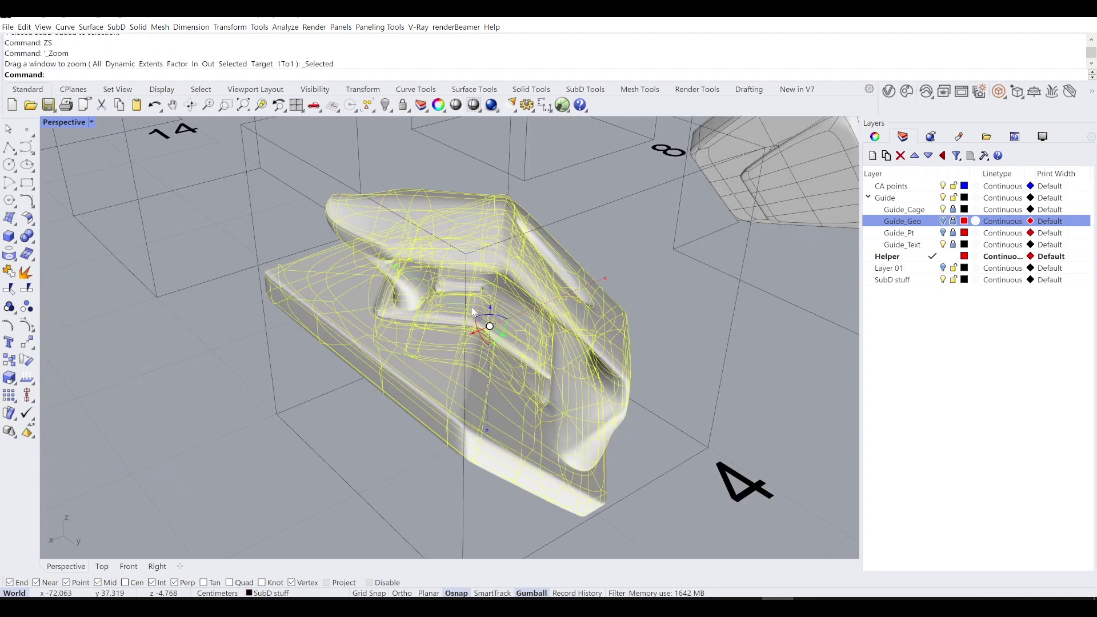
{"action": "left_click", "coordinate": [602, 232]}
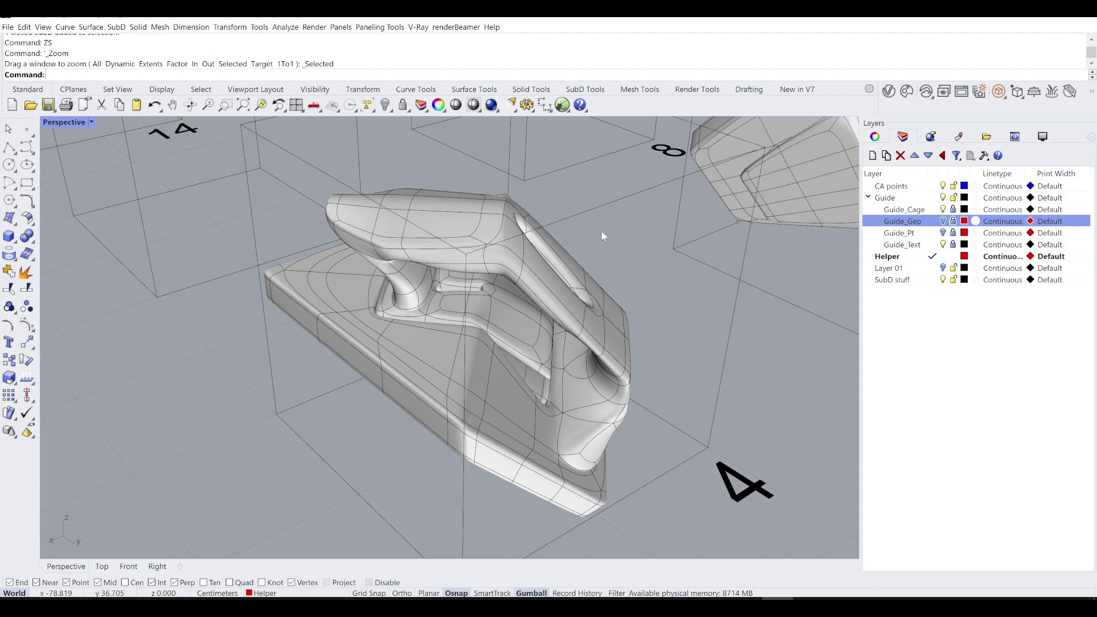
{"action": "right_click_drag", "start_coordinate": [601, 231], "coordinate": [345, 228]}
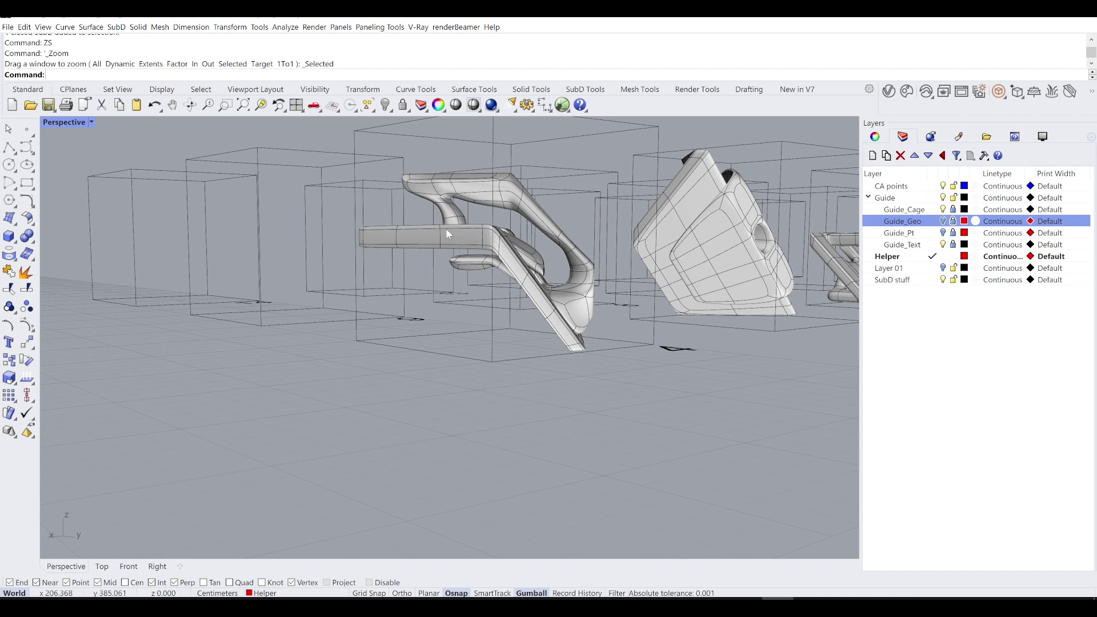
{"action": "right_click_drag", "start_coordinate": [441, 225], "coordinate": [422, 180]}
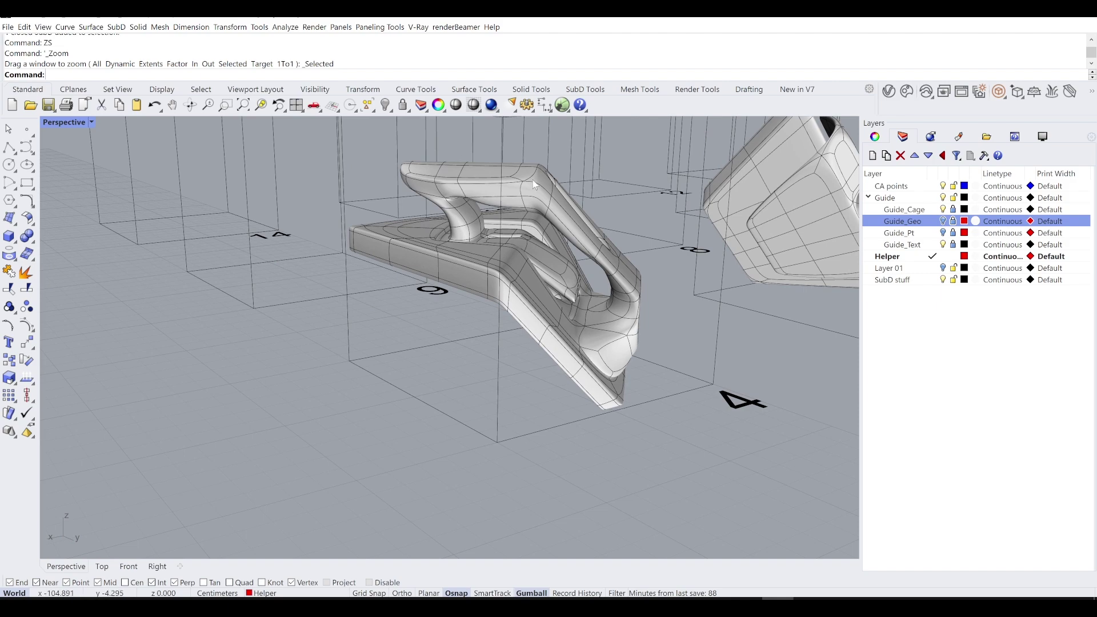
{"action": "scroll", "coordinate": [625, 294], "scroll_direction": "up", "scroll_amount": 10}
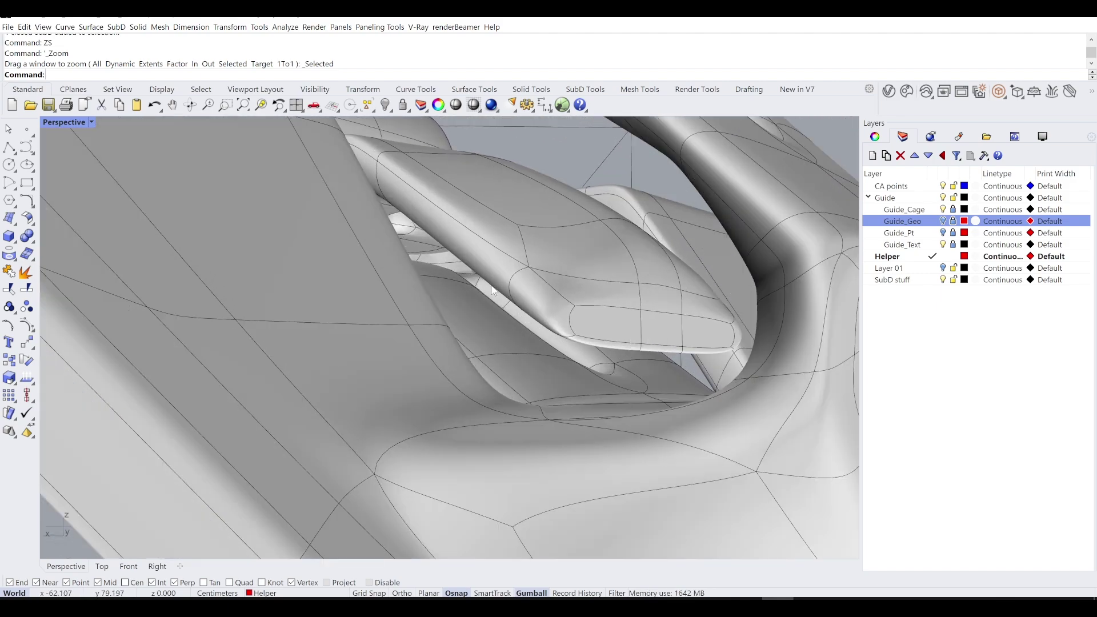
{"action": "right_click_drag", "start_coordinate": [493, 290], "coordinate": [287, 245]}
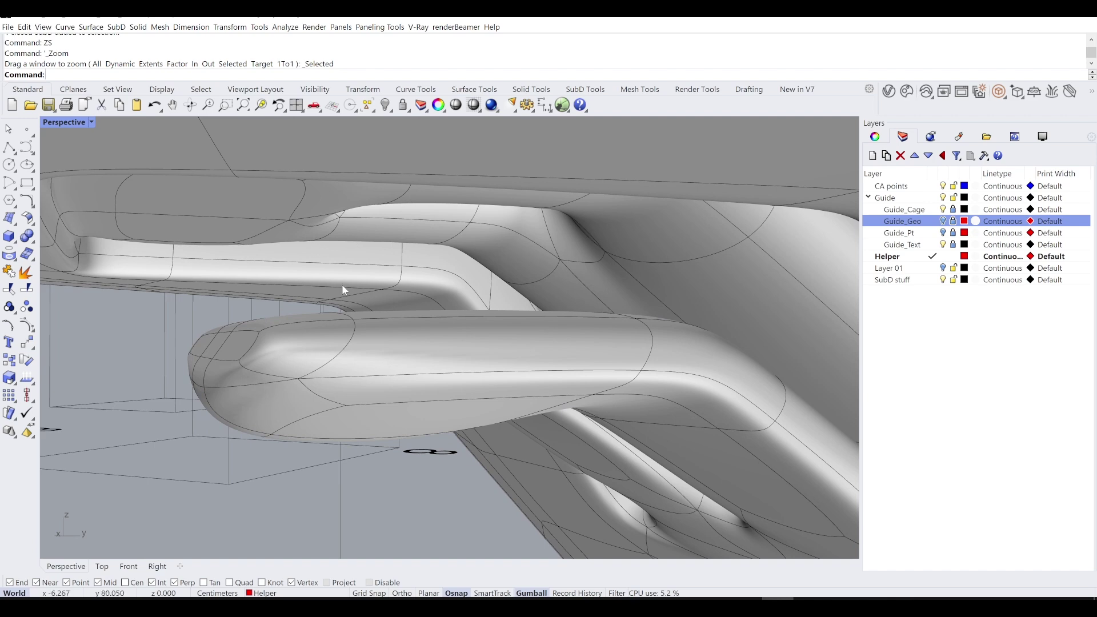
{"action": "right_click_drag", "start_coordinate": [393, 251], "coordinate": [296, 286]}
Switch the SubDs to flat display and inspect the control geometry of the box 4 model, comparing it with the smooth form.
{"action": "key", "text": "Tab"}
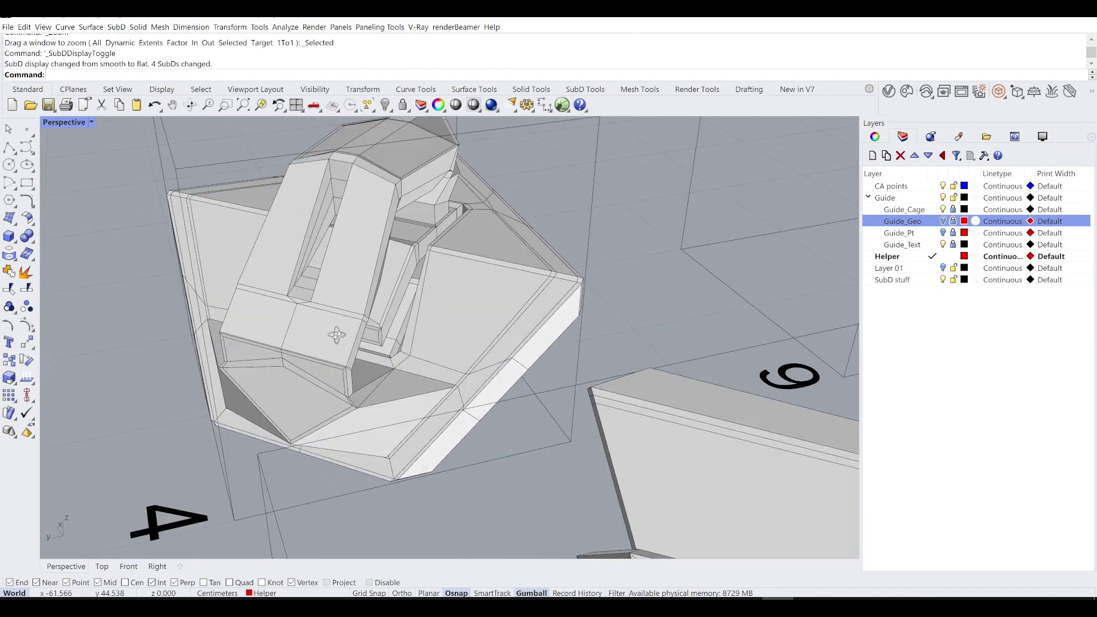
{"action": "scroll", "coordinate": [215, 330], "scroll_direction": "up", "scroll_amount": 5}
{"action": "right_click_drag", "start_coordinate": [356, 313], "coordinate": [406, 351]}
{"action": "scroll", "coordinate": [345, 201], "scroll_direction": "up", "scroll_amount": 5}
{"action": "scroll", "coordinate": [375, 261], "scroll_direction": "down", "scroll_amount": 5}
{"action": "scroll", "coordinate": [446, 283], "scroll_direction": "up", "scroll_amount": 6}
{"action": "key", "text": "Tab"}
{"action": "key", "text": "Tab"}
{"action": "scroll", "coordinate": [436, 302], "scroll_direction": "down", "scroll_amount": 8}
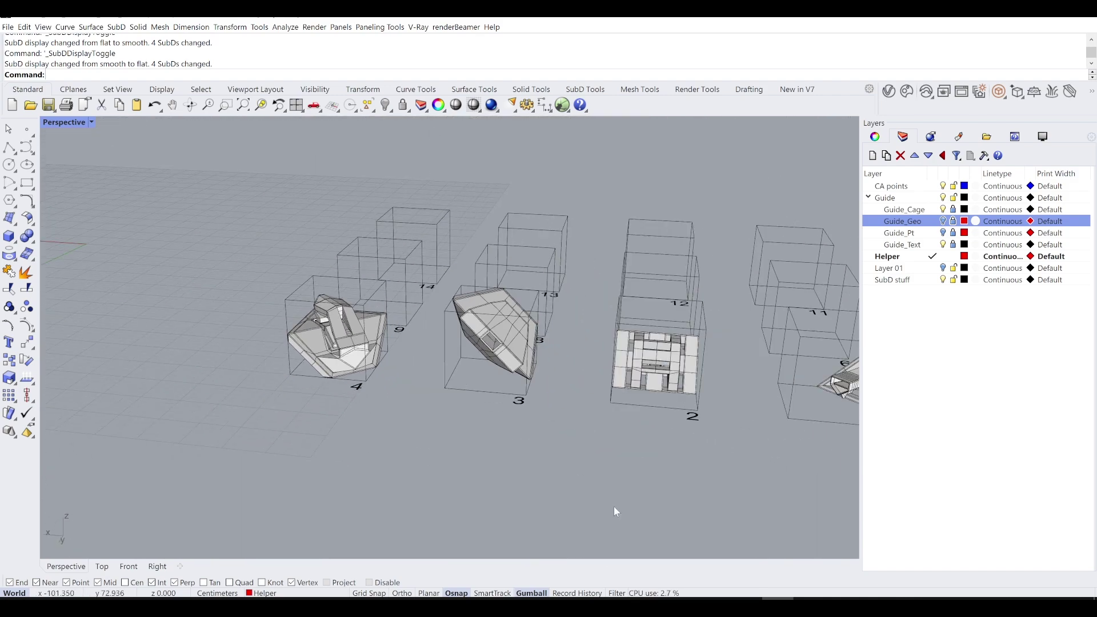
Show the Guide_Geo layer and examine the guide surfaces in boxes 5 and 6.
{"action": "right_click_drag", "start_coordinate": [593, 379], "coordinate": [413, 423]}
{"action": "scroll", "coordinate": [595, 392], "scroll_direction": "down", "scroll_amount": 5}
{"action": "scroll", "coordinate": [575, 425], "scroll_direction": "up", "scroll_amount": 5}
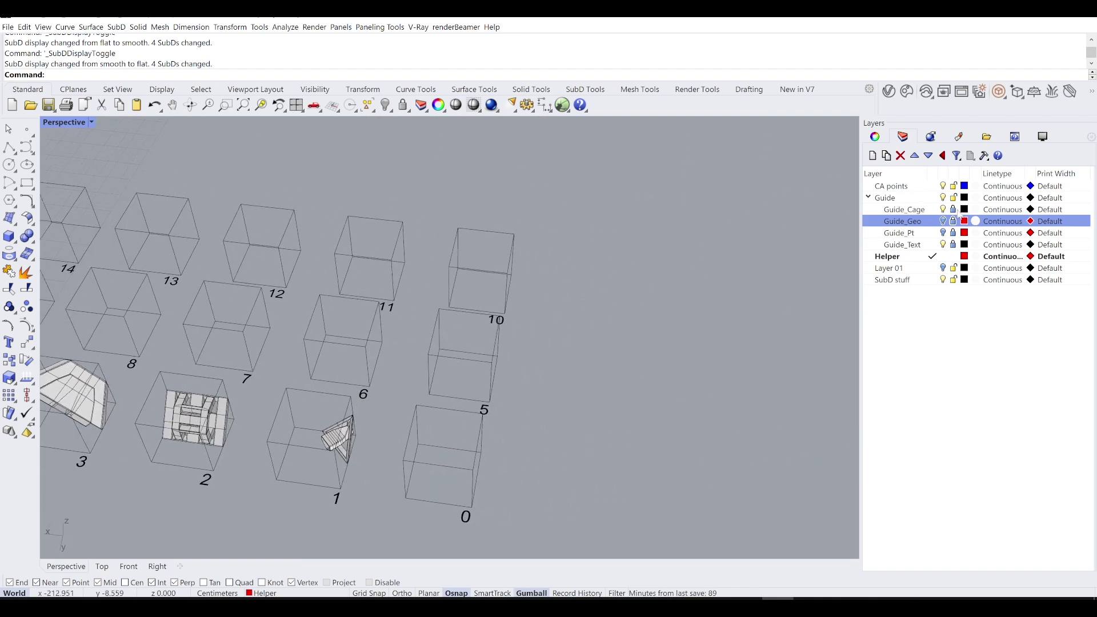
{"action": "left_click", "coordinate": [944, 222]}
{"action": "scroll", "coordinate": [529, 362], "scroll_direction": "up", "scroll_amount": 5}
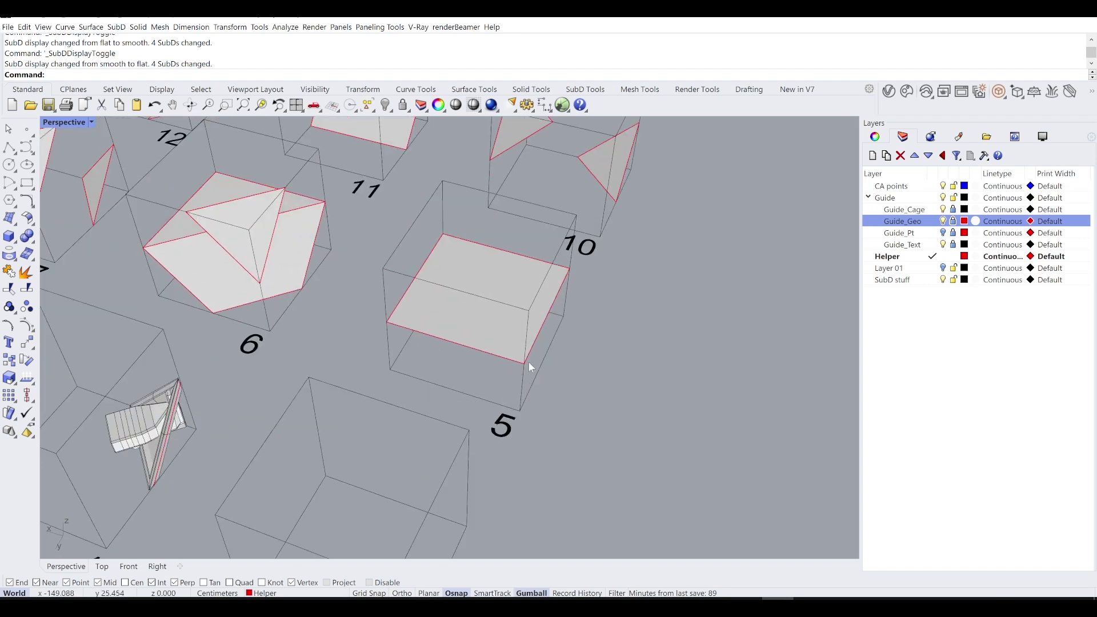
{"action": "scroll", "coordinate": [475, 319], "scroll_direction": "up", "scroll_amount": 4}
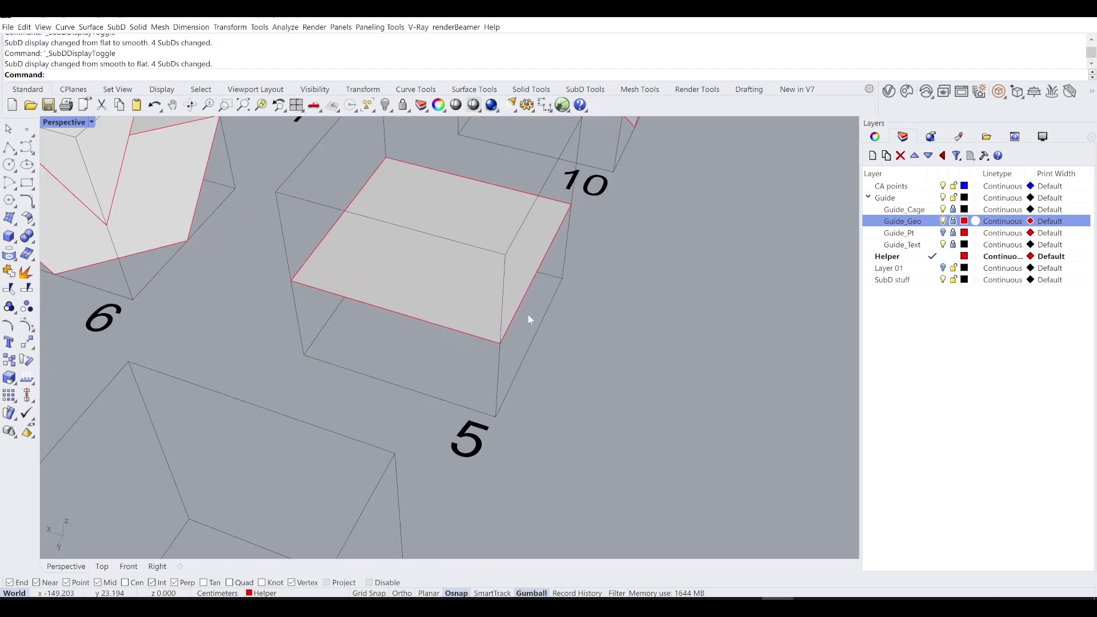
{"action": "mouse_move", "coordinate": [478, 230]}
{"action": "right_mouse_down"}
{"action": "mouse_move", "coordinate": [529, 236]}
{"action": "mouse_move", "coordinate": [525, 272]}
{"action": "mouse_move", "coordinate": [497, 241]}
{"action": "right_mouse_up"}
{"action": "scroll", "coordinate": [495, 242], "scroll_direction": "down", "scroll_amount": 5}
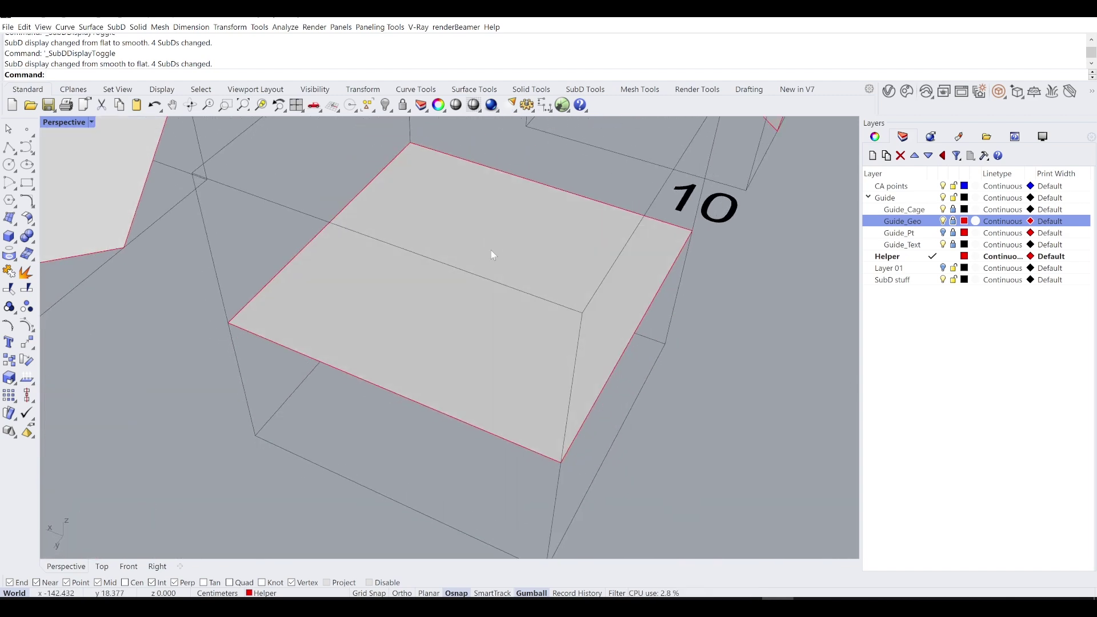
{"action": "scroll", "coordinate": [358, 253], "scroll_direction": "up", "scroll_amount": 4}
{"action": "right_click_drag", "start_coordinate": [361, 282], "coordinate": [407, 178]}
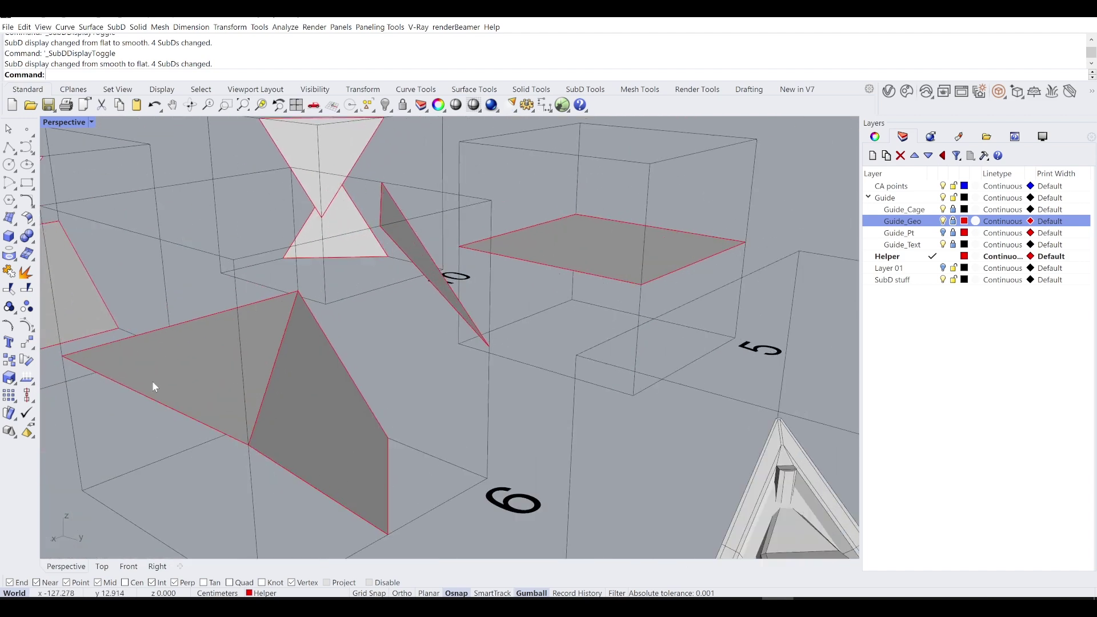
{"action": "right_click_drag", "start_coordinate": [435, 295], "coordinate": [327, 258]}
{"action": "right_click_drag", "start_coordinate": [291, 410], "coordinate": [644, 372]}
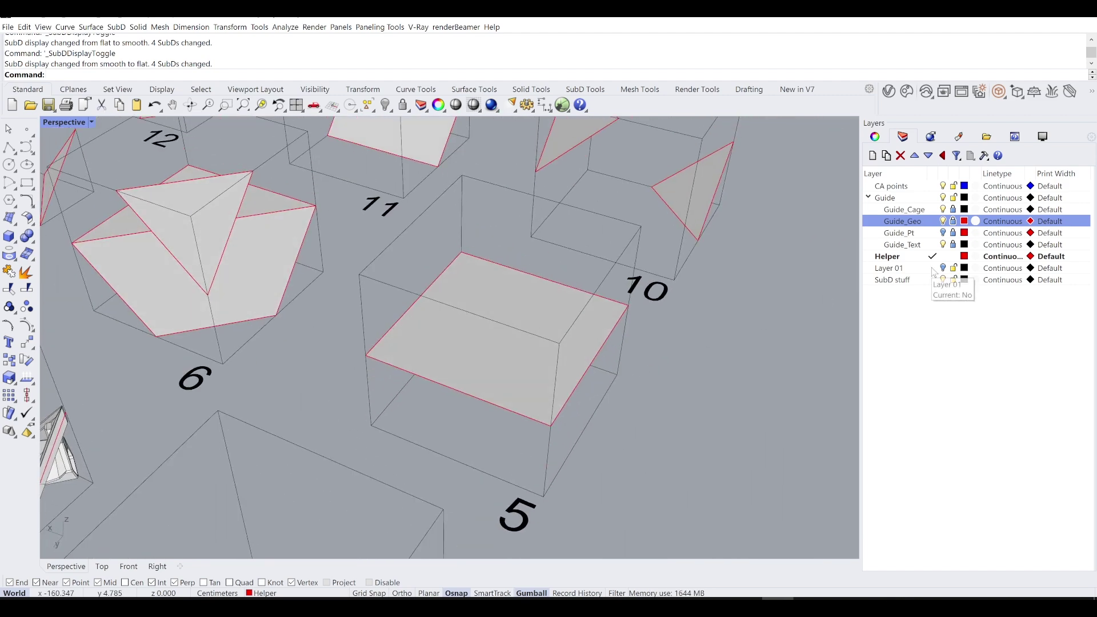
Make SubD stuff the current layer and bring up the SubD modelling tools.
{"action": "left_click", "coordinate": [922, 282]}
{"action": "double_click", "coordinate": [922, 281]}
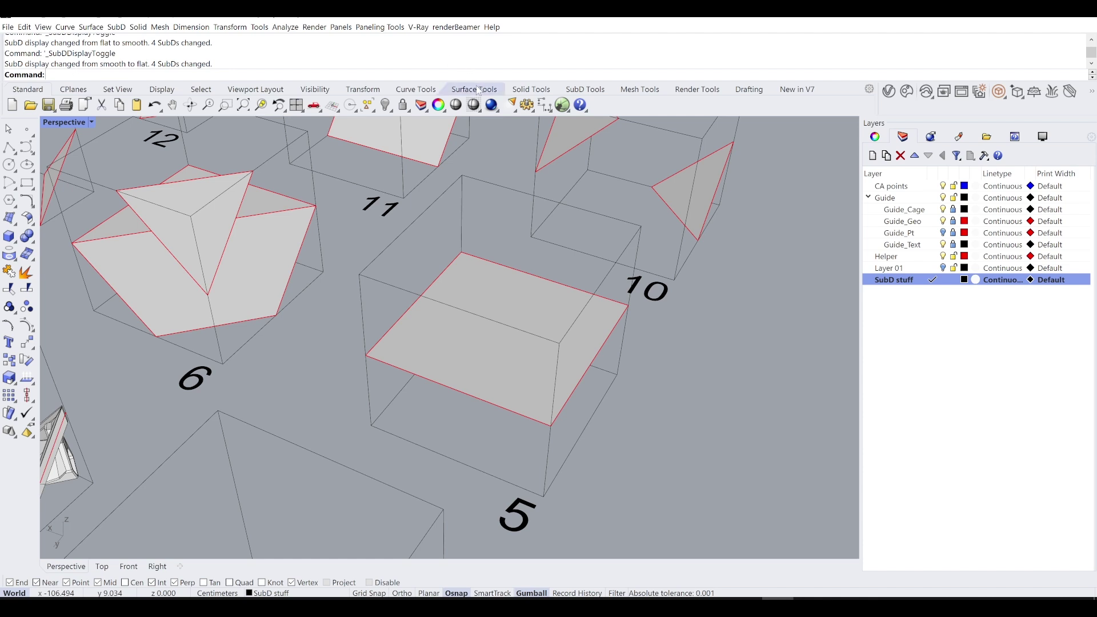
{"action": "left_click", "coordinate": [527, 90]}
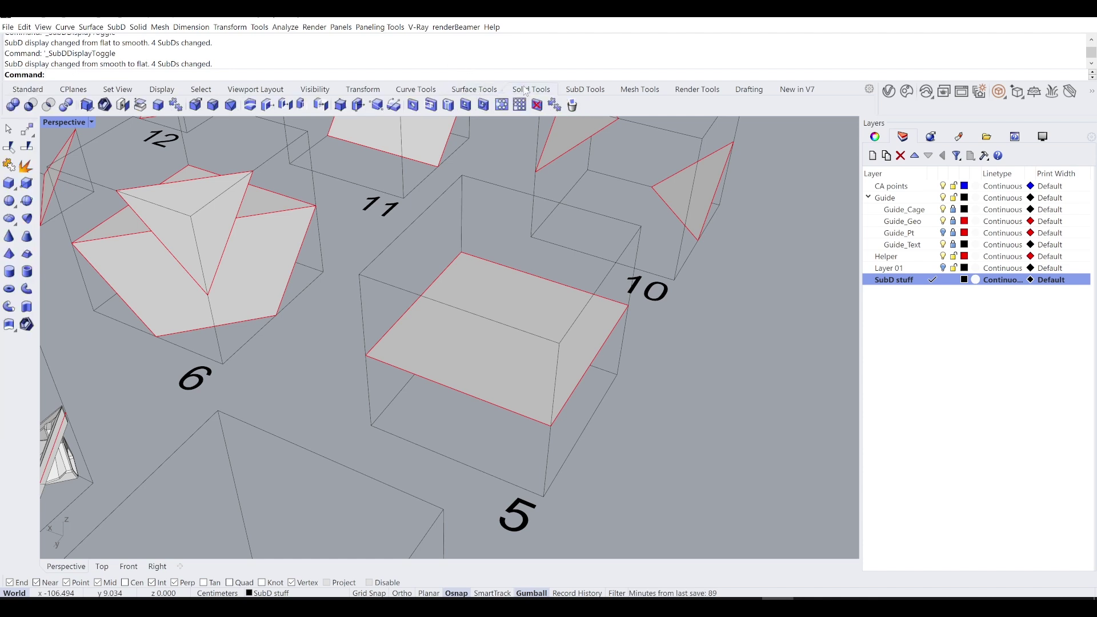
{"action": "left_click", "coordinate": [591, 91]}
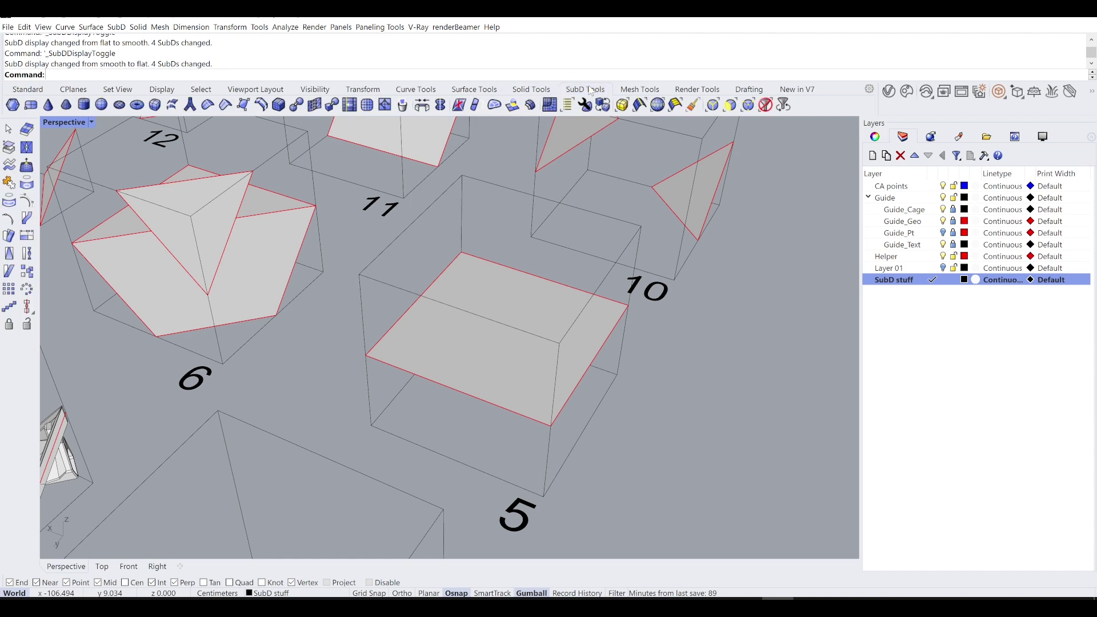
Try to draw a four-sided SubD face over the corners of the guide surface in box 5 with 3DFace.
{"action": "left_click", "coordinate": [244, 106]}
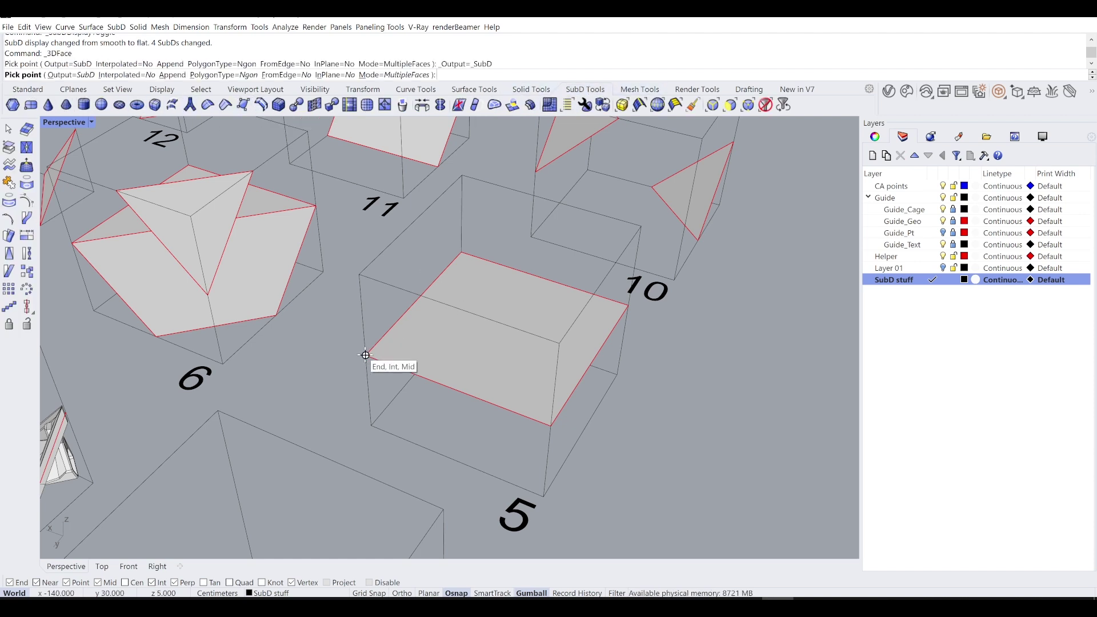
{"action": "left_click", "coordinate": [462, 253]}
{"action": "left_click", "coordinate": [627, 310]}
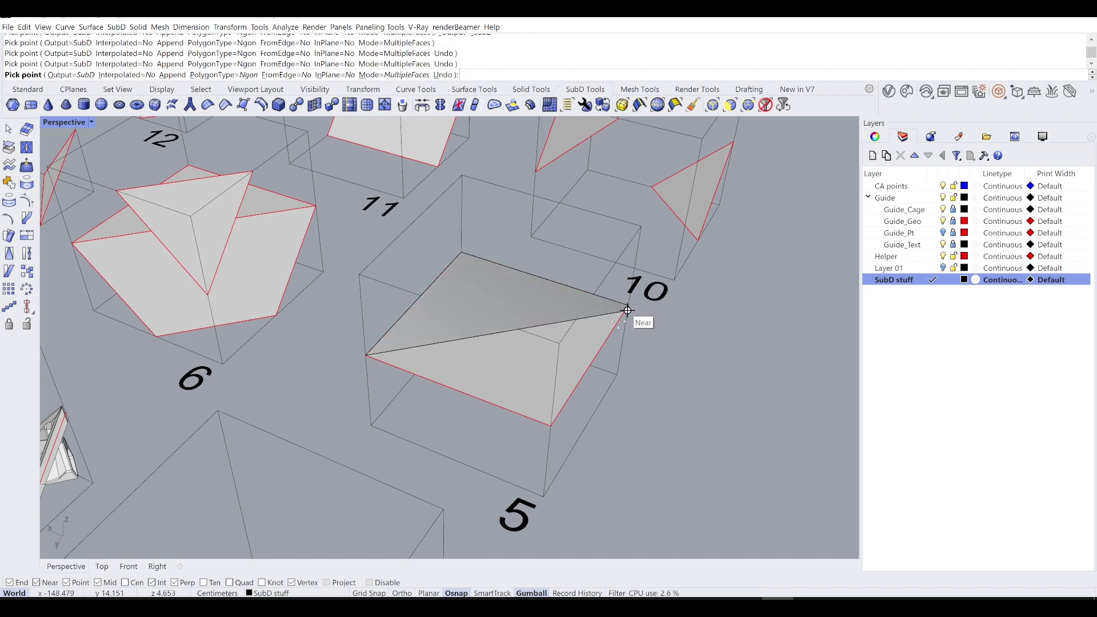
{"action": "left_click", "coordinate": [551, 426]}
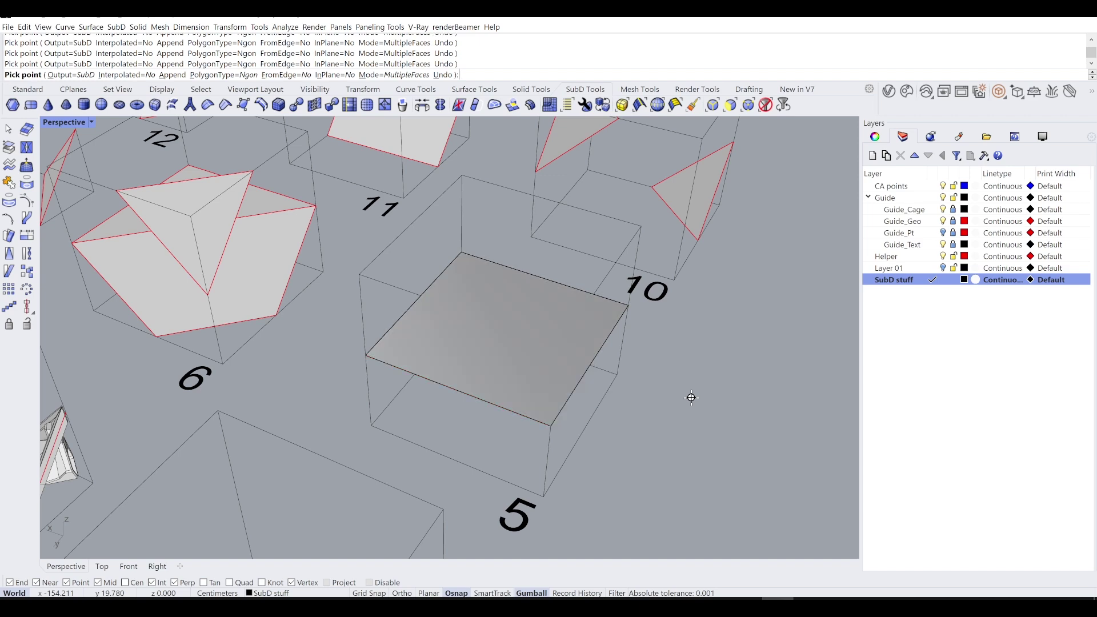
{"action": "key", "text": "Return"}
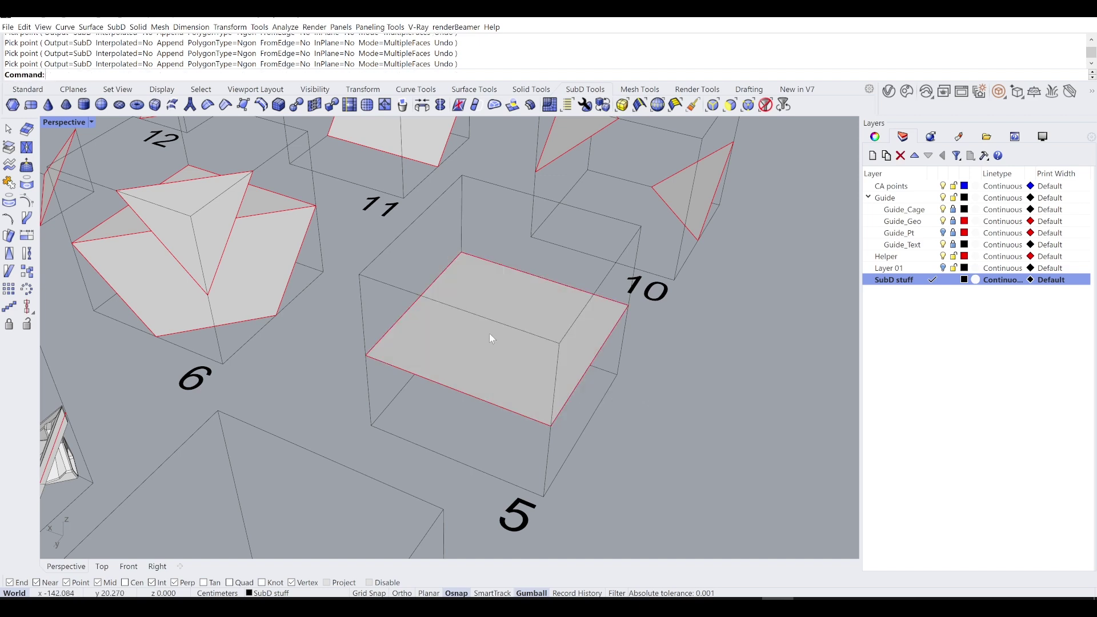
{"action": "right_click_drag", "start_coordinate": [479, 344], "coordinate": [515, 334]}
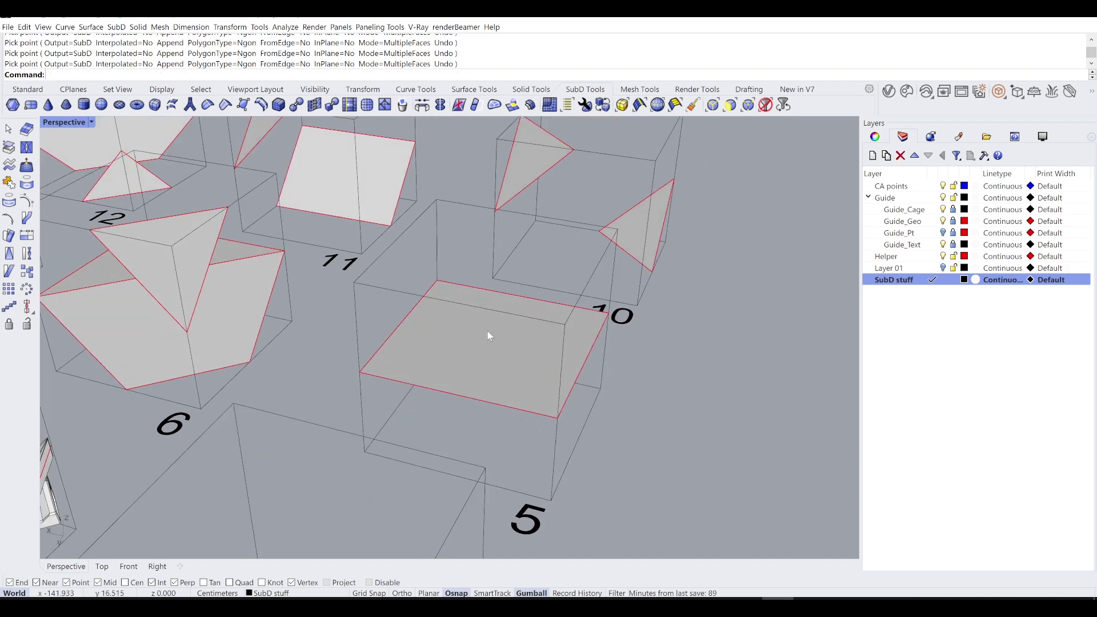
Draw a single SubD face with 3DFace through the four corners of the guide surface in box 5.
{"action": "left_click_drag", "start_coordinate": [405, 347], "coordinate": [434, 306]}
{"action": "key", "text": "Return"}
{"action": "left_click", "coordinate": [359, 373]}
{"action": "left_click", "coordinate": [438, 281]}
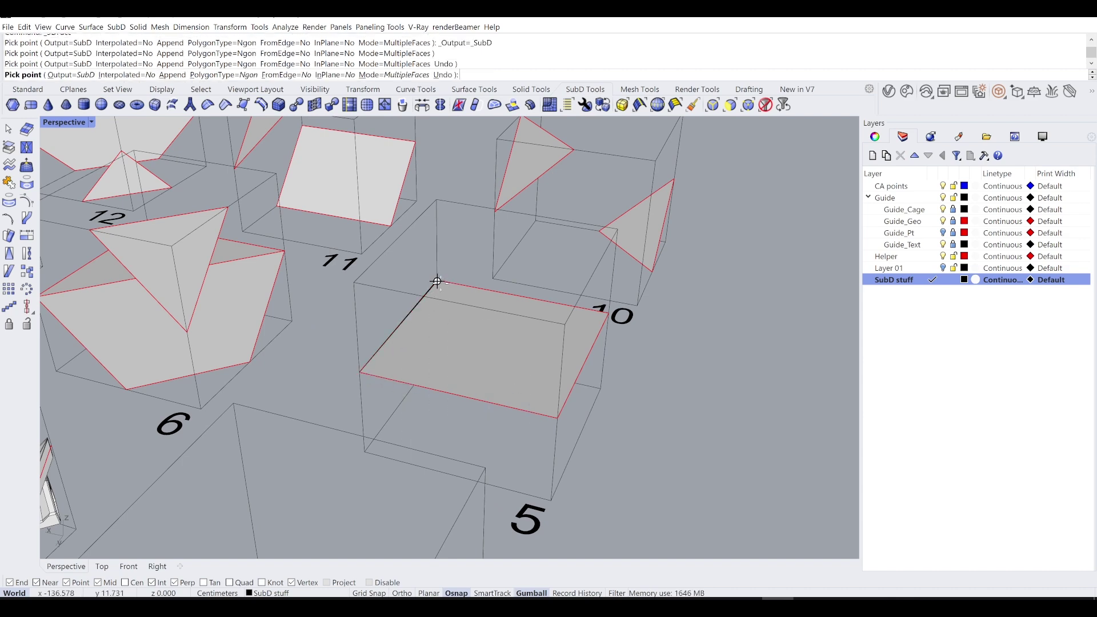
{"action": "right_click_drag", "start_coordinate": [566, 318], "coordinate": [691, 351]}
{"action": "left_click", "coordinate": [655, 339]}
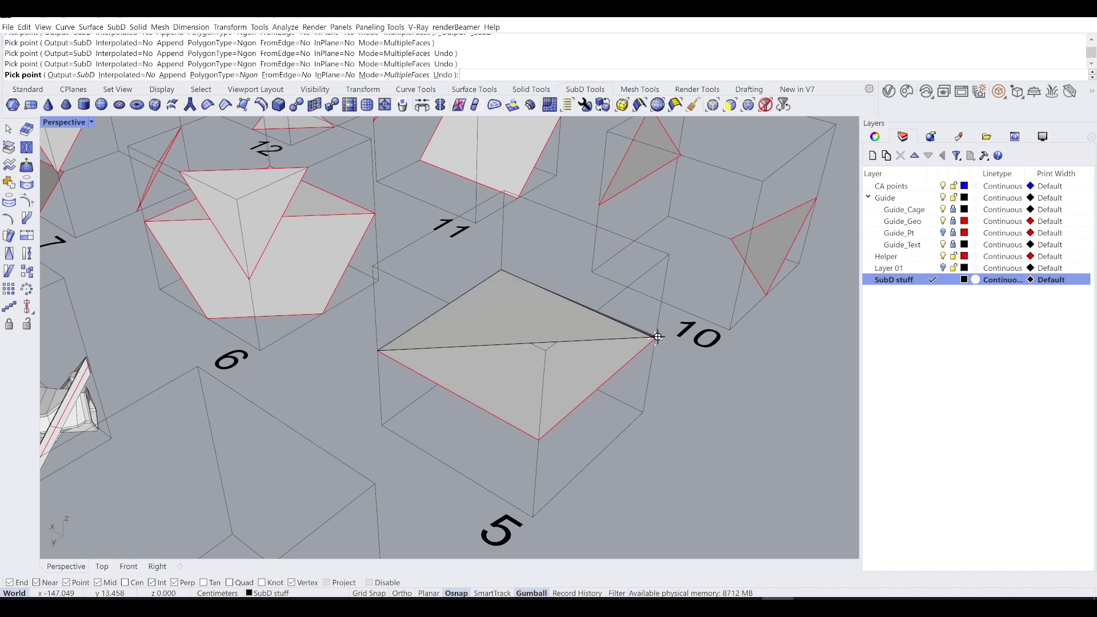
{"action": "left_click", "coordinate": [538, 437]}
{"action": "key", "text": "Return"}
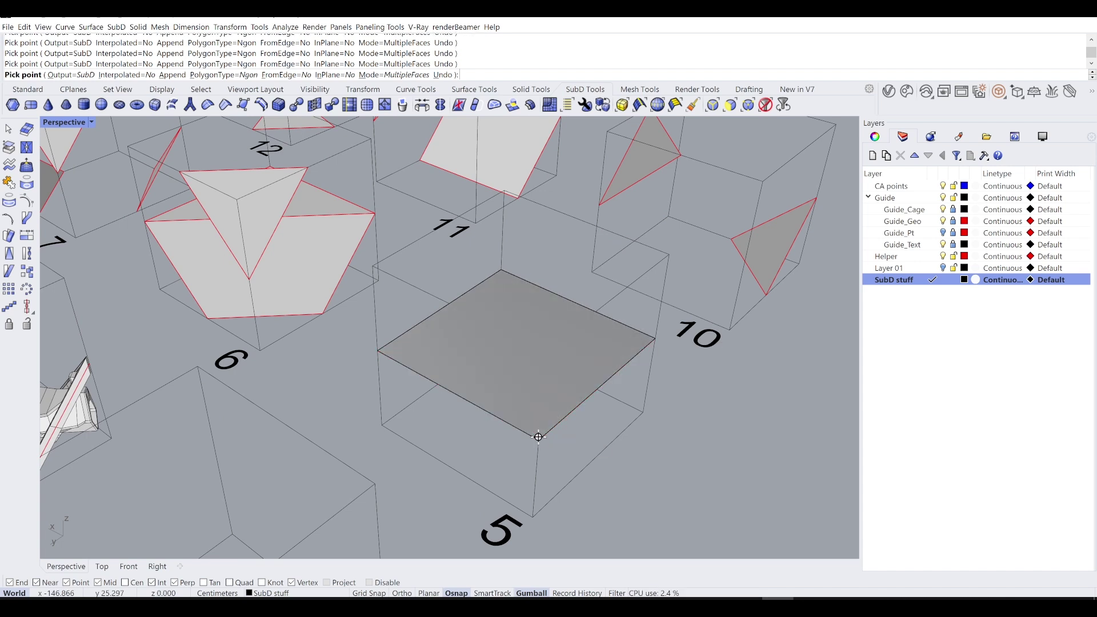
Select the new SubD face and compare its smooth and flat display several times, ending in flat display.
{"action": "left_click", "coordinate": [547, 350]}
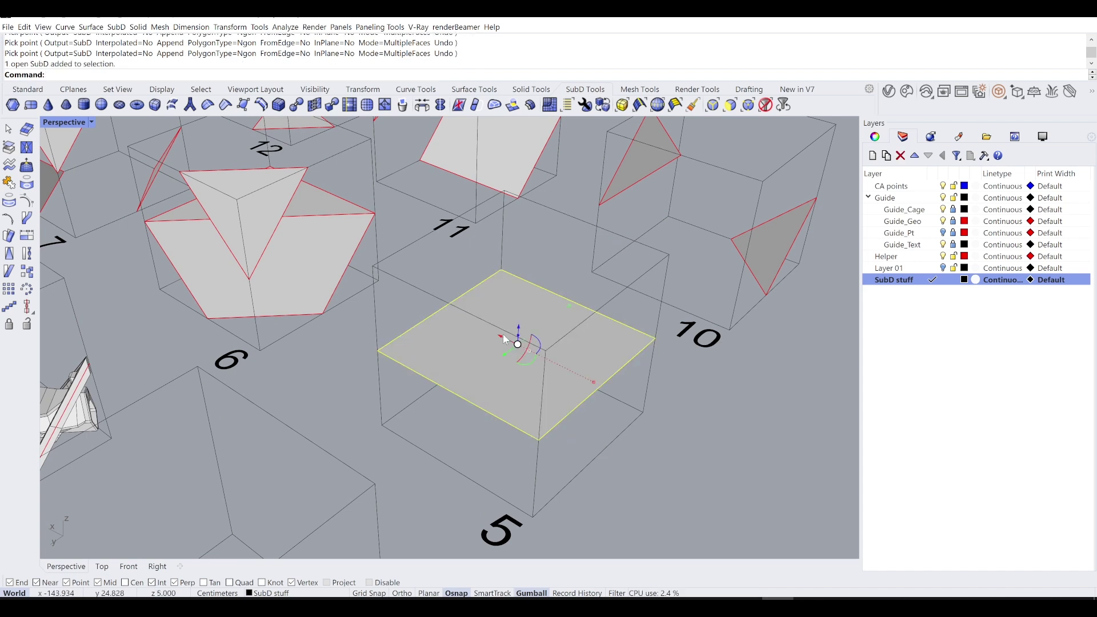
{"action": "key", "text": "Tab"}
{"action": "right_click_drag", "start_coordinate": [503, 334], "coordinate": [667, 399]}
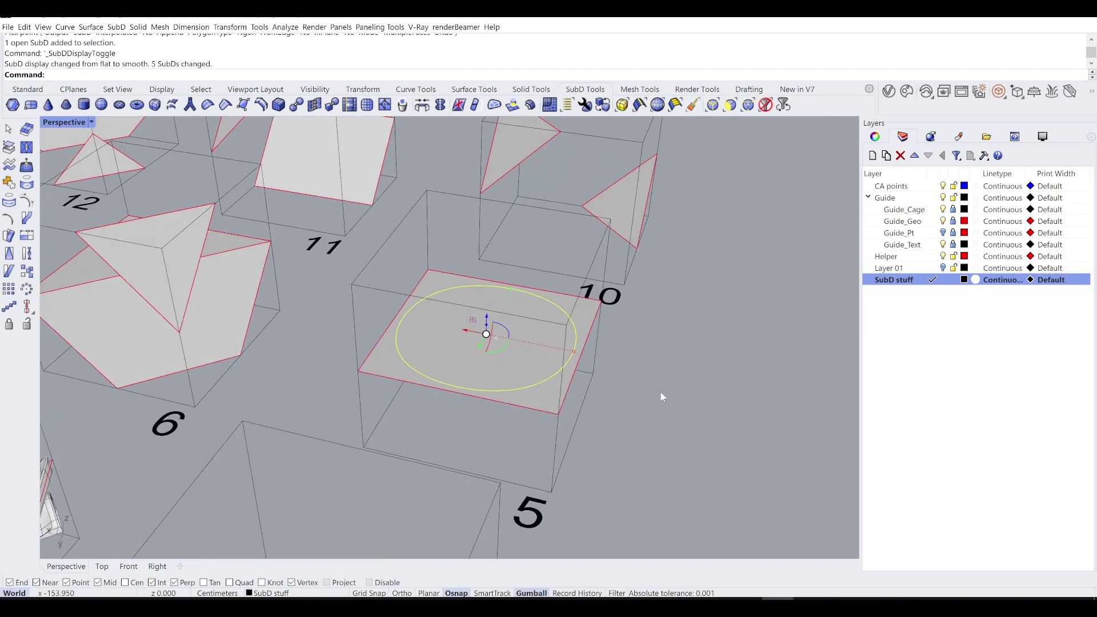
{"action": "key", "text": "Tab"}
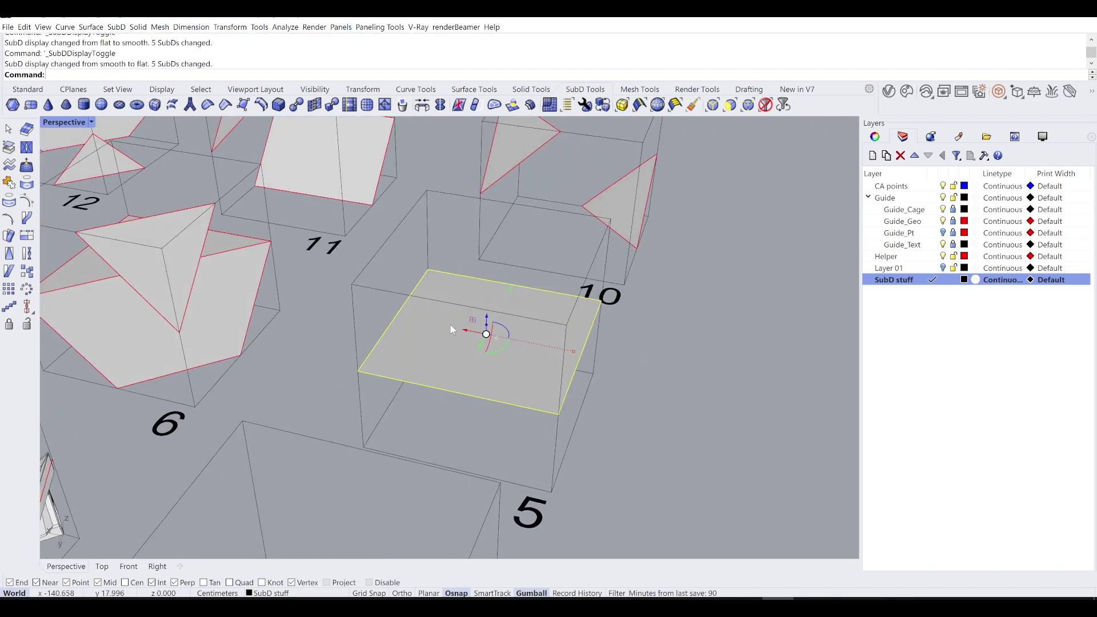
{"action": "key", "text": "Tab"}
{"action": "key", "text": "Tab"}
{"action": "key", "text": "Tab"}
{"action": "key", "text": "Tab"}
{"action": "key", "text": "Tab"}
{"action": "key", "text": "Tab"}
{"action": "key", "text": "Tab"}
{"action": "key", "text": "Tab"}
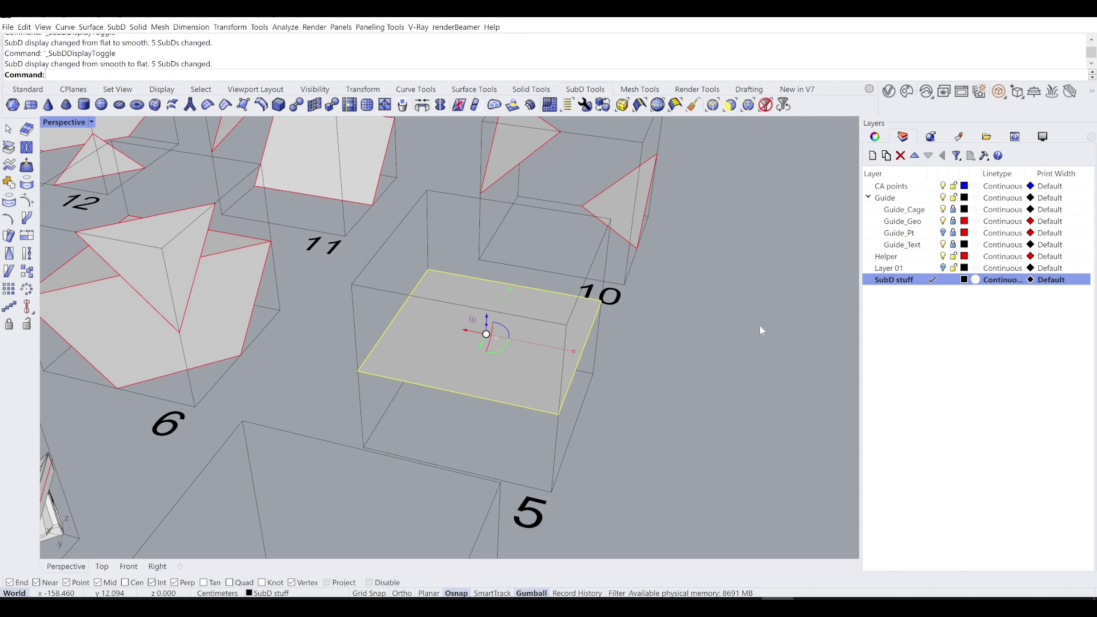
Hide the whole Guide layer, deselect the face, and frame the new SubD face on its own.
{"action": "scroll", "coordinate": [485, 353], "scroll_direction": "down", "scroll_amount": 3}
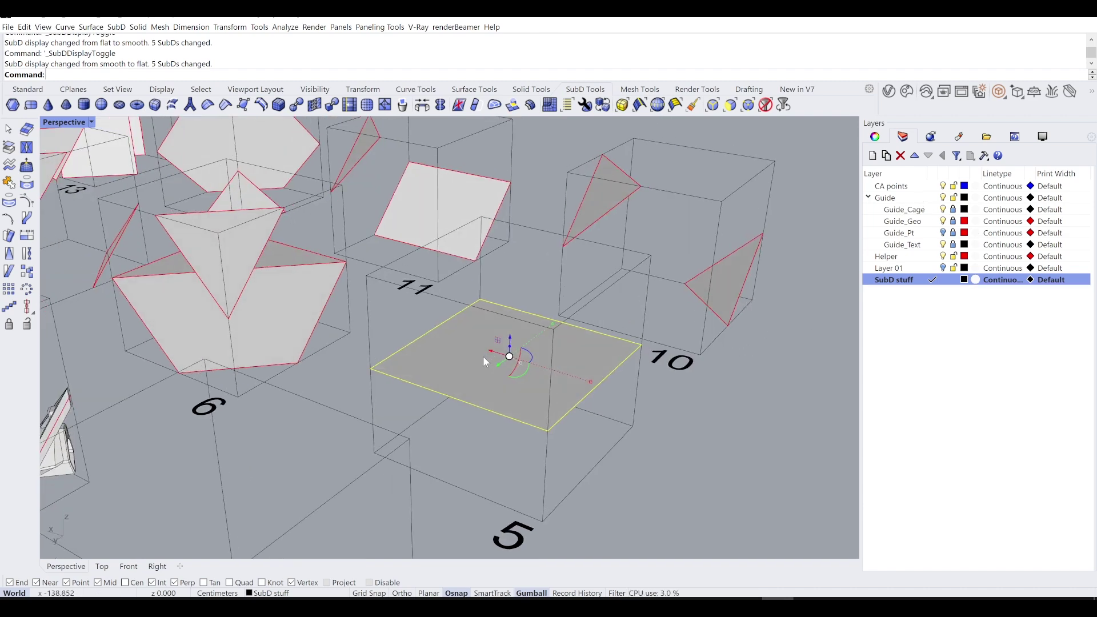
{"action": "scroll", "coordinate": [511, 386], "scroll_direction": "up", "scroll_amount": 5}
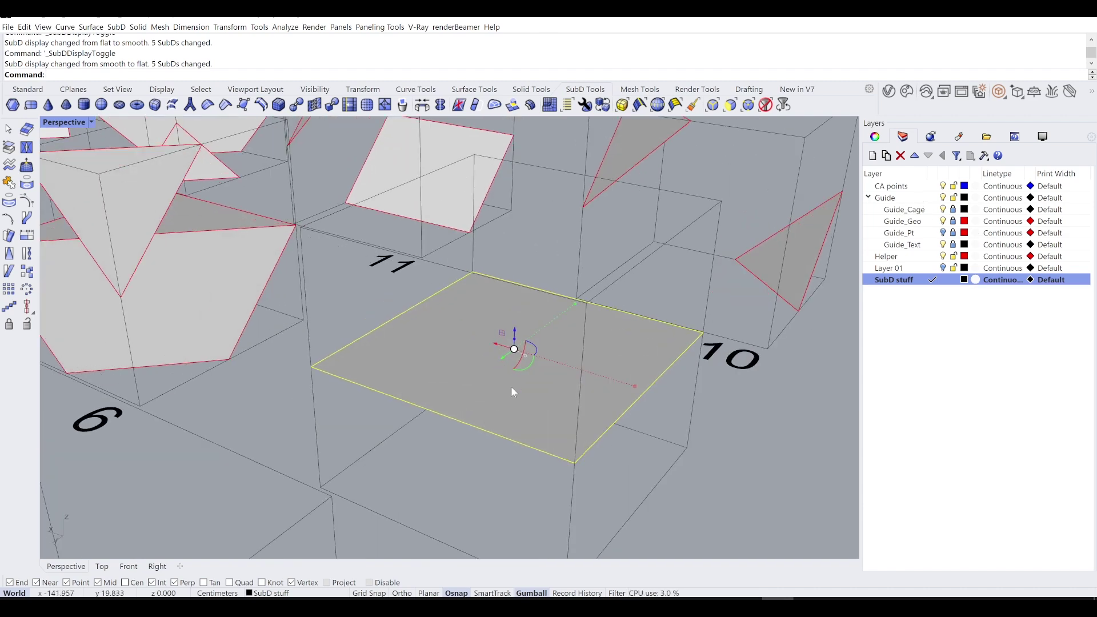
{"action": "left_click", "coordinate": [944, 198]}
{"action": "left_click", "coordinate": [781, 461]}
{"action": "scroll", "coordinate": [577, 377], "scroll_direction": "down", "scroll_amount": 5}
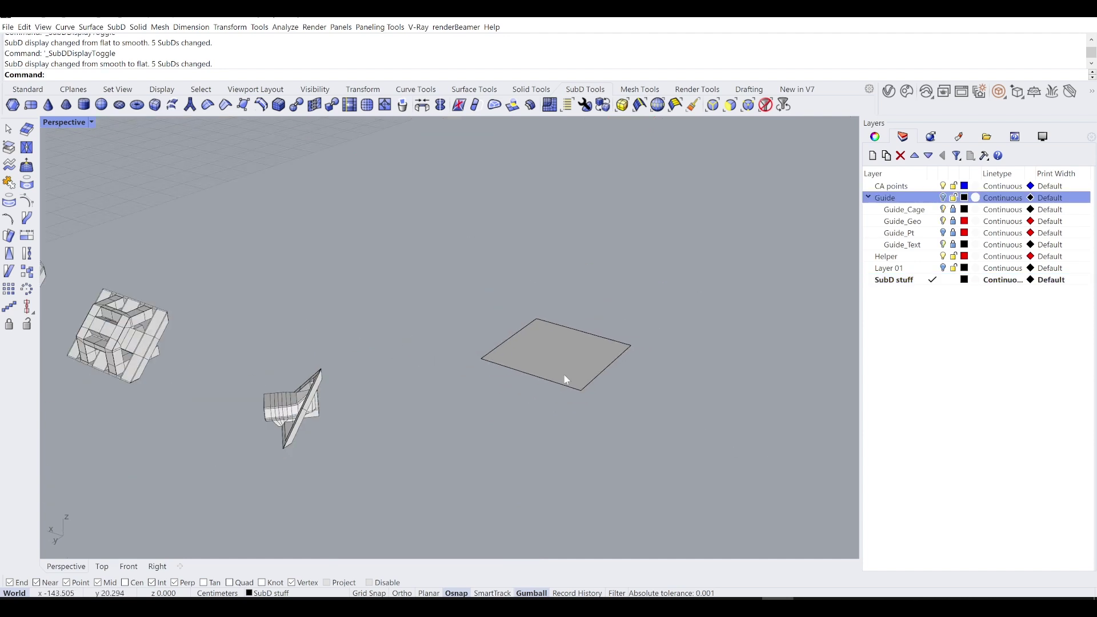
{"action": "scroll", "coordinate": [545, 347], "scroll_direction": "up", "scroll_amount": 5}
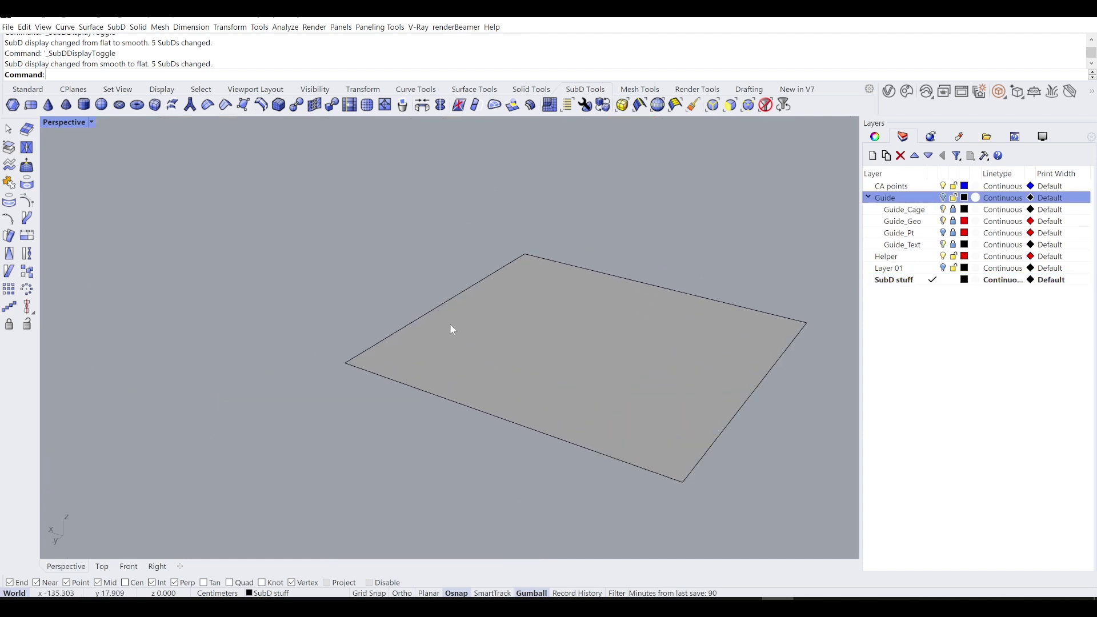
Move the SubD face straight up by 0.5 cm.
{"action": "left_click", "coordinate": [468, 331]}
{"action": "right_click_drag", "start_coordinate": [468, 331], "coordinate": [442, 306]}
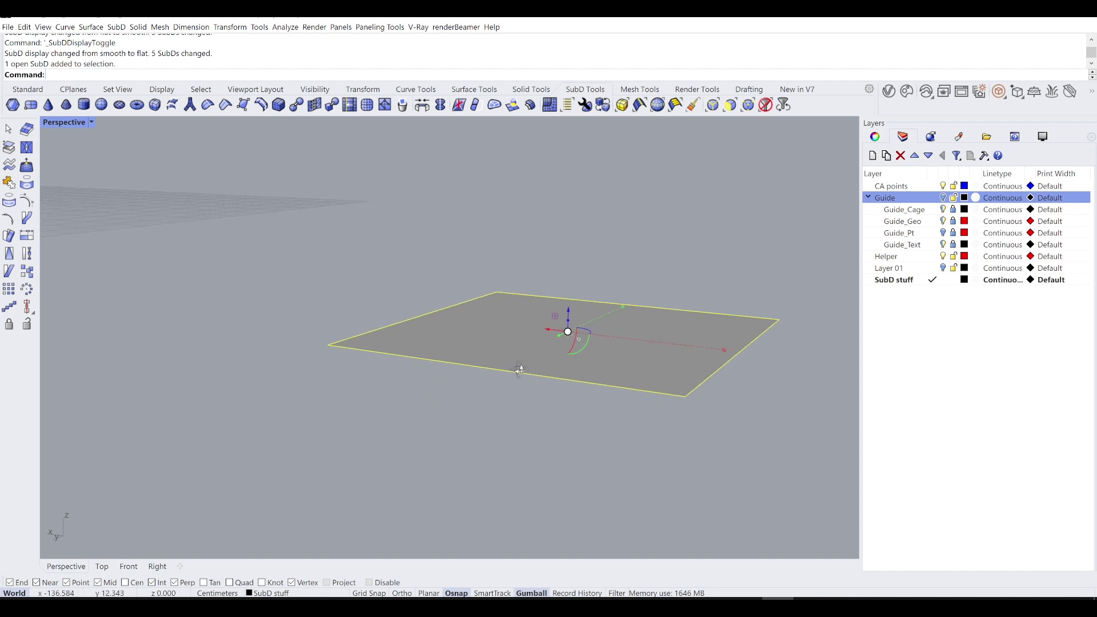
{"action": "right_click_drag", "start_coordinate": [519, 374], "coordinate": [523, 369]}
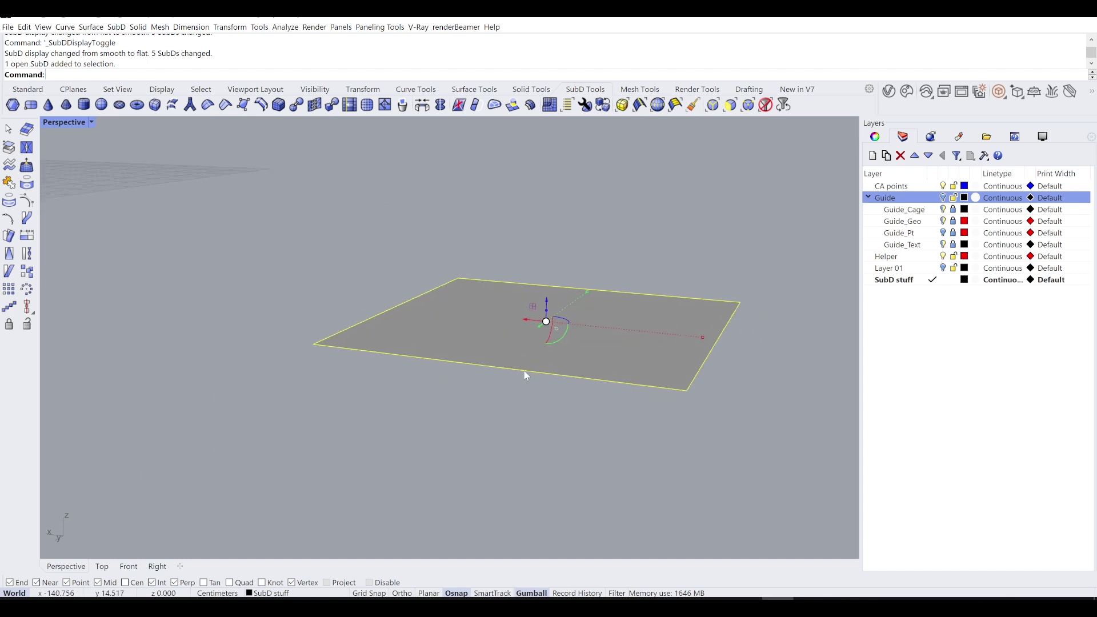
{"action": "left_click", "coordinate": [549, 301]}
{"action": "type", "text": "0.5"}
{"action": "key", "text": "Return"}
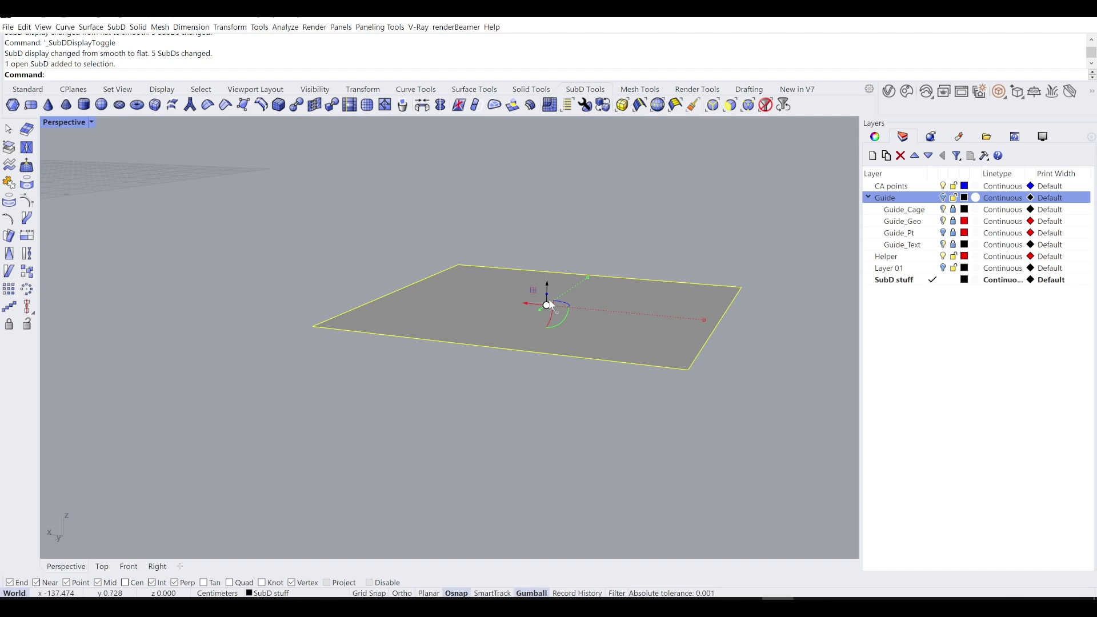
Copy the raised SubD face straight down to make a second parallel face, and check that both can be selected separately.
{"action": "left_click", "coordinate": [548, 282]}
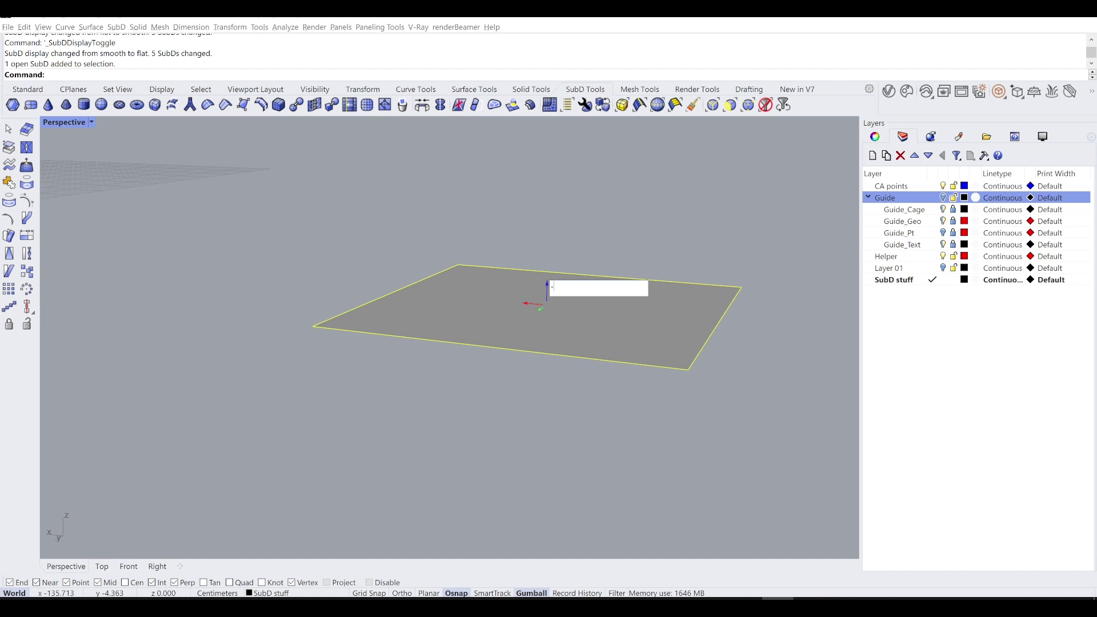
{"action": "key", "text": "Return"}
{"action": "left_click", "coordinate": [500, 202]}
{"action": "right_click_drag", "start_coordinate": [500, 202], "coordinate": [369, 330]}
{"action": "scroll", "coordinate": [369, 330], "scroll_direction": "down", "scroll_amount": 5}
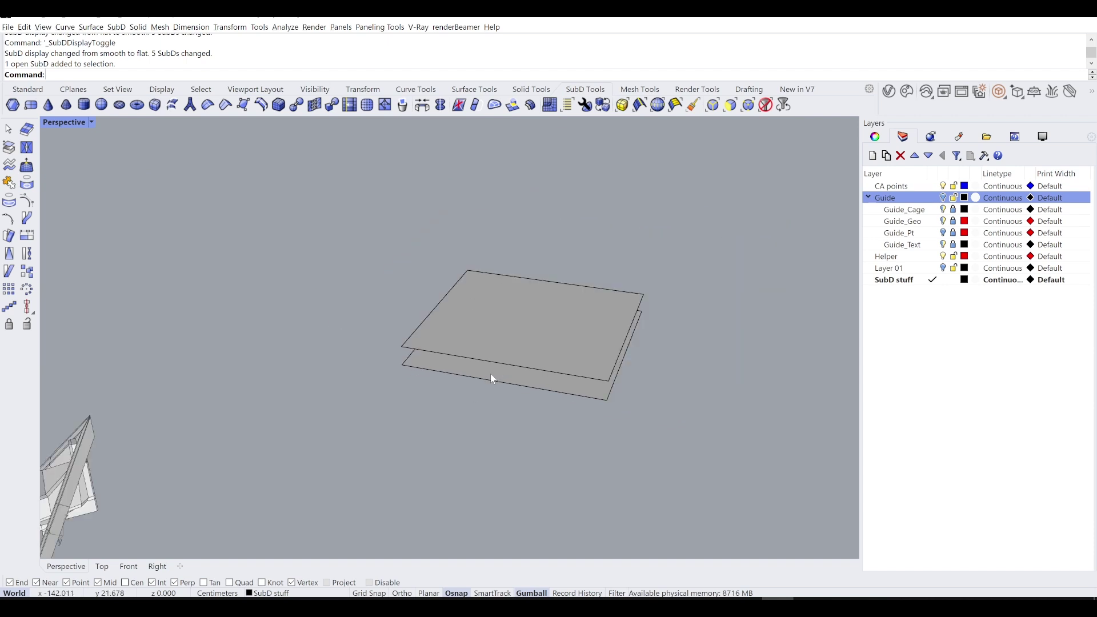
{"action": "right_click_drag", "start_coordinate": [578, 310], "coordinate": [374, 421]}
{"action": "left_click", "coordinate": [453, 360]}
{"action": "left_click", "coordinate": [457, 384], "text": "shift"}
{"action": "key", "text": "Escape"}
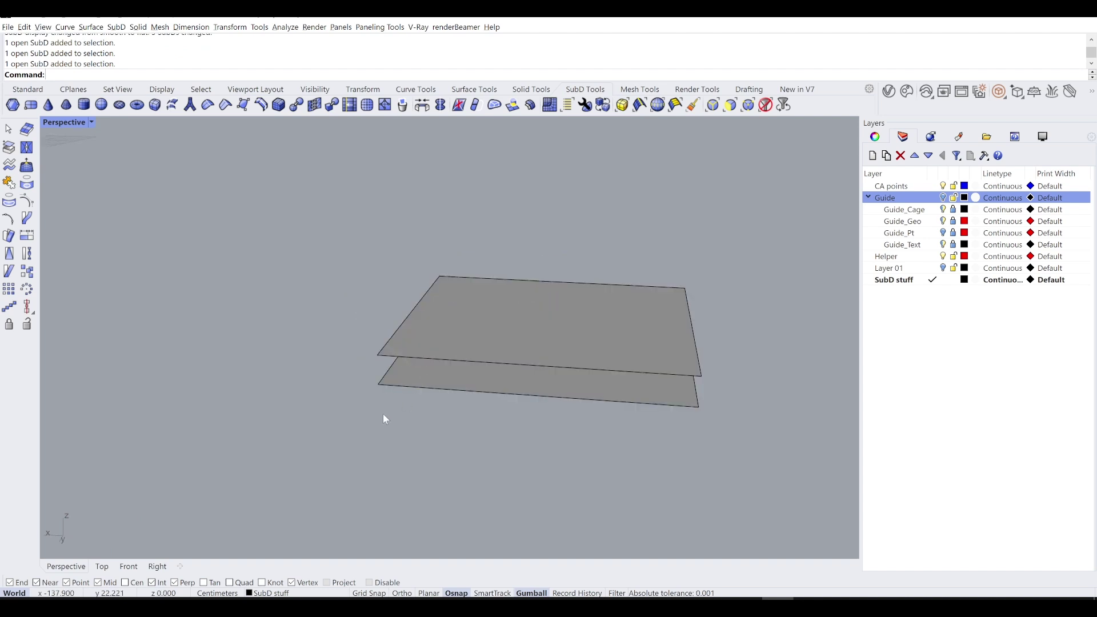
Try to run Subdivide with the border edge loops of both SubD faces selected.
{"action": "right_click_drag", "start_coordinate": [505, 387], "coordinate": [474, 472]}
{"action": "right_click_drag", "start_coordinate": [414, 424], "coordinate": [327, 333]}
{"action": "double_click", "coordinate": [342, 333]}
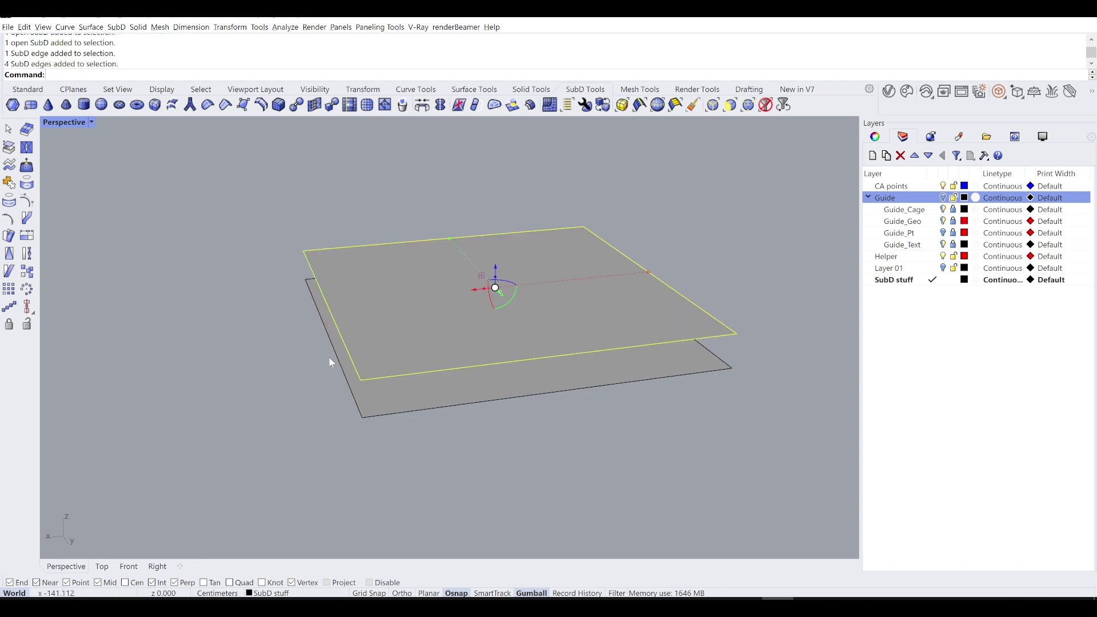
{"action": "double_click", "coordinate": [343, 375], "text": "shift"}
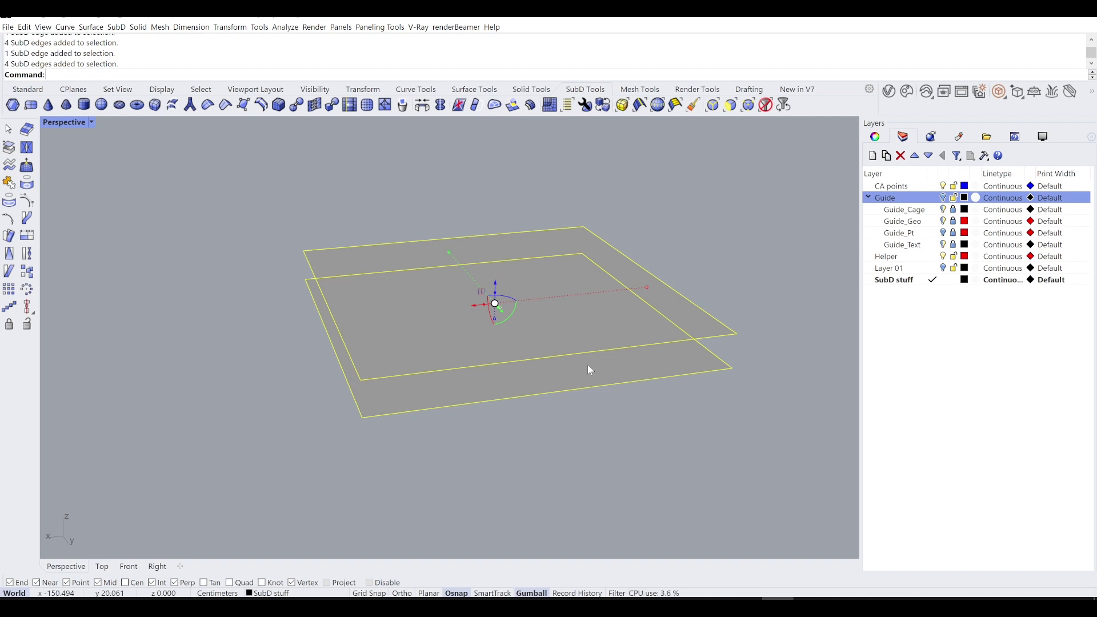
{"action": "type", "text": "Subdivide"}
{"action": "key", "text": "Return"}
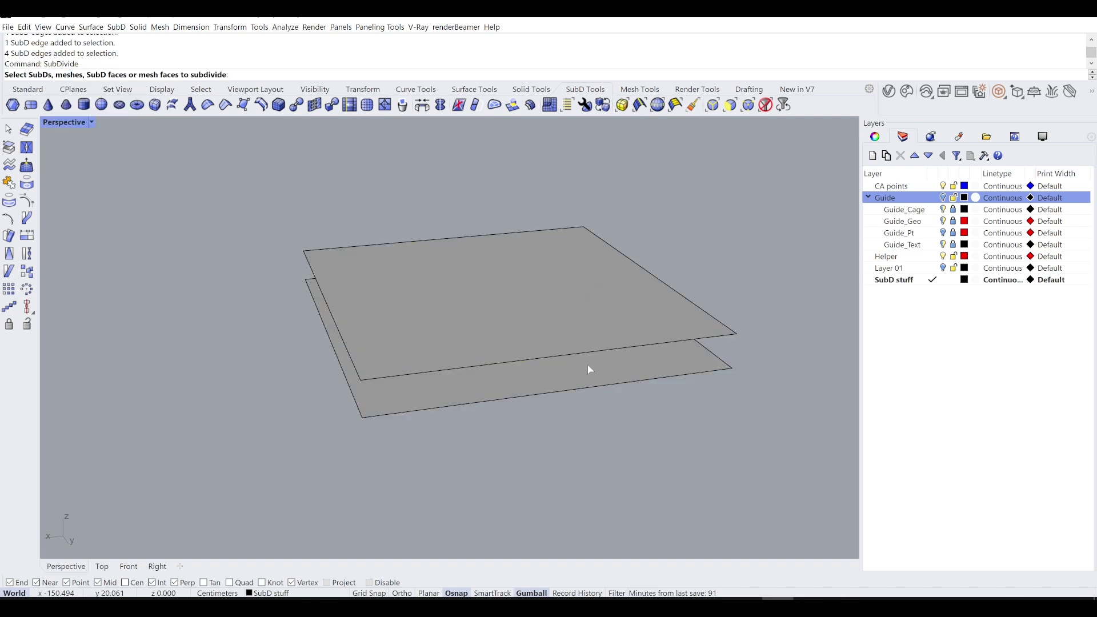
{"action": "key", "text": "Escape"}
Subdivide both SubD faces as whole objects and undo the subdivision.
{"action": "double_click", "coordinate": [359, 246]}
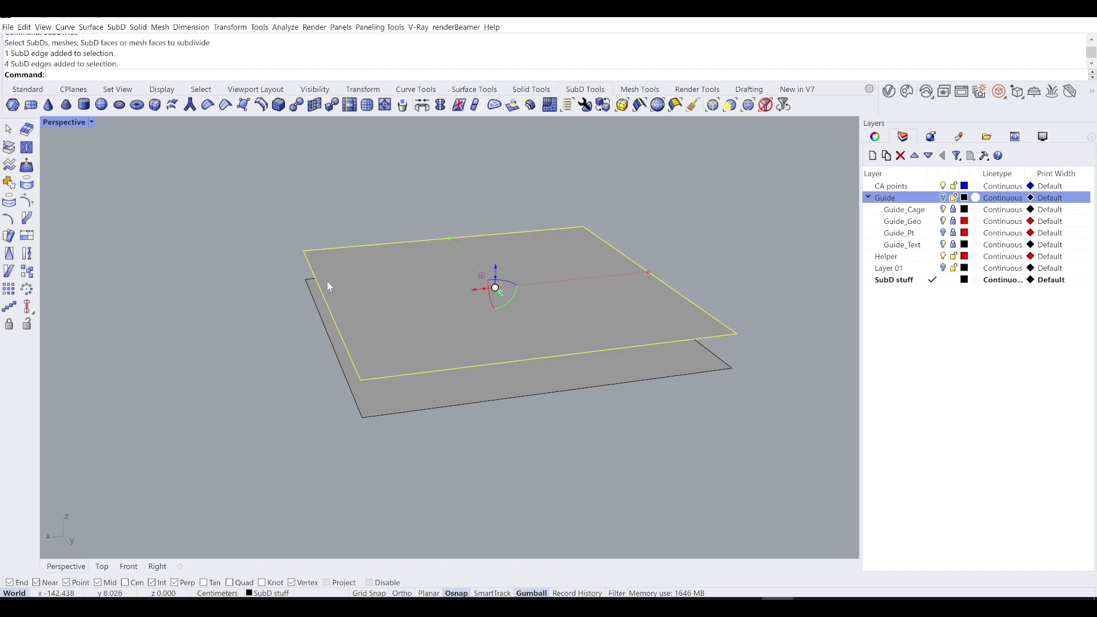
{"action": "left_click", "coordinate": [495, 475]}
{"action": "left_click_drag", "start_coordinate": [495, 475], "coordinate": [351, 284]}
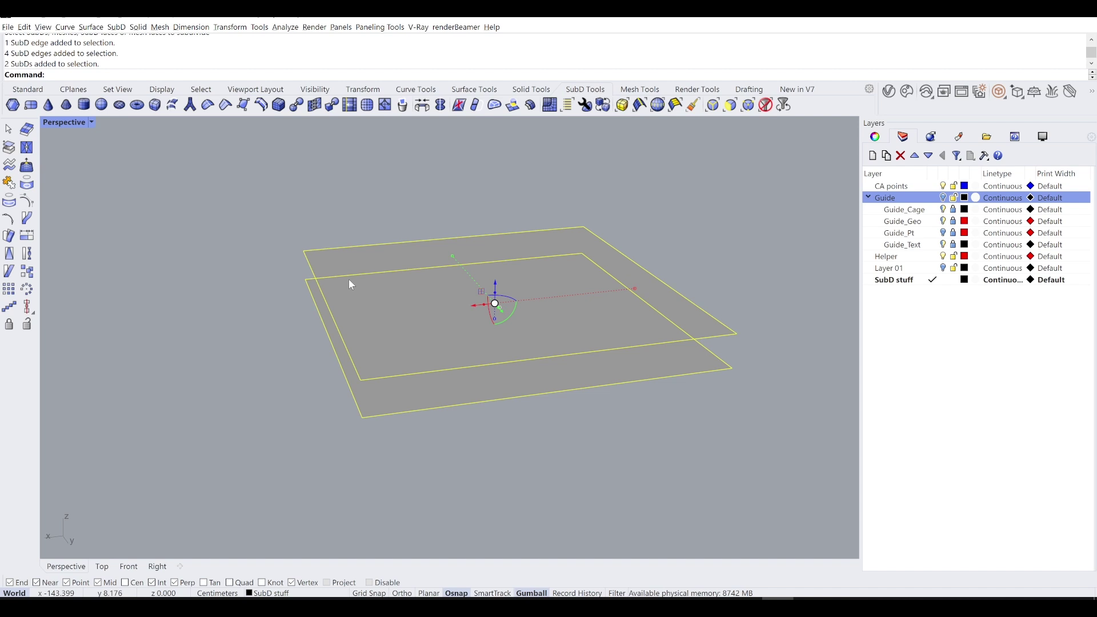
{"action": "type", "text": "Subdivide"}
{"action": "key", "text": "Return"}
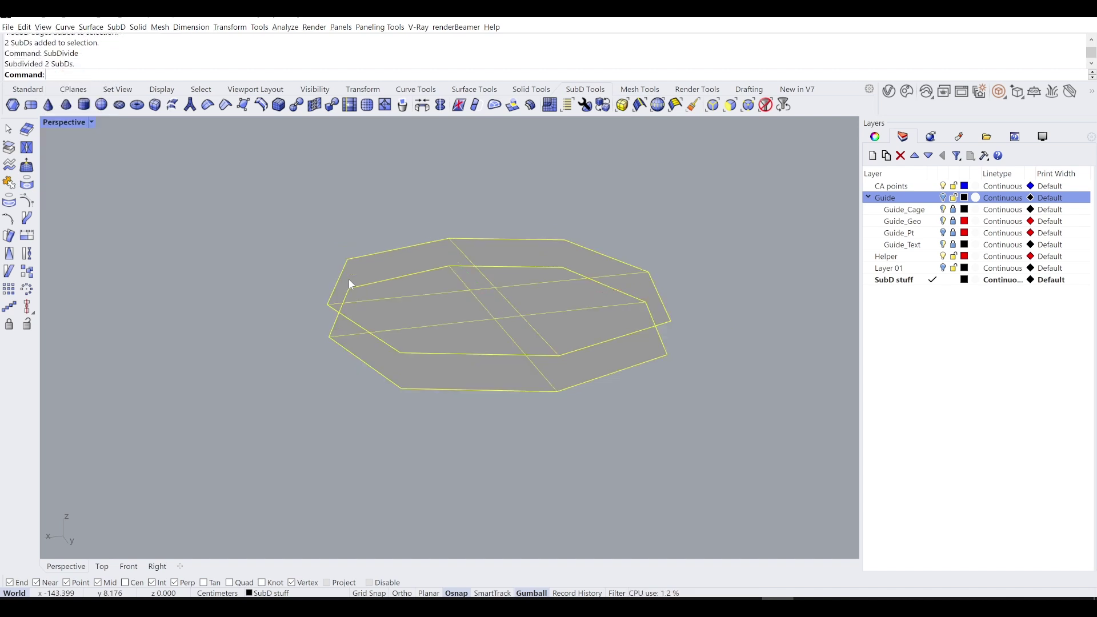
{"action": "key", "text": "Escape"}
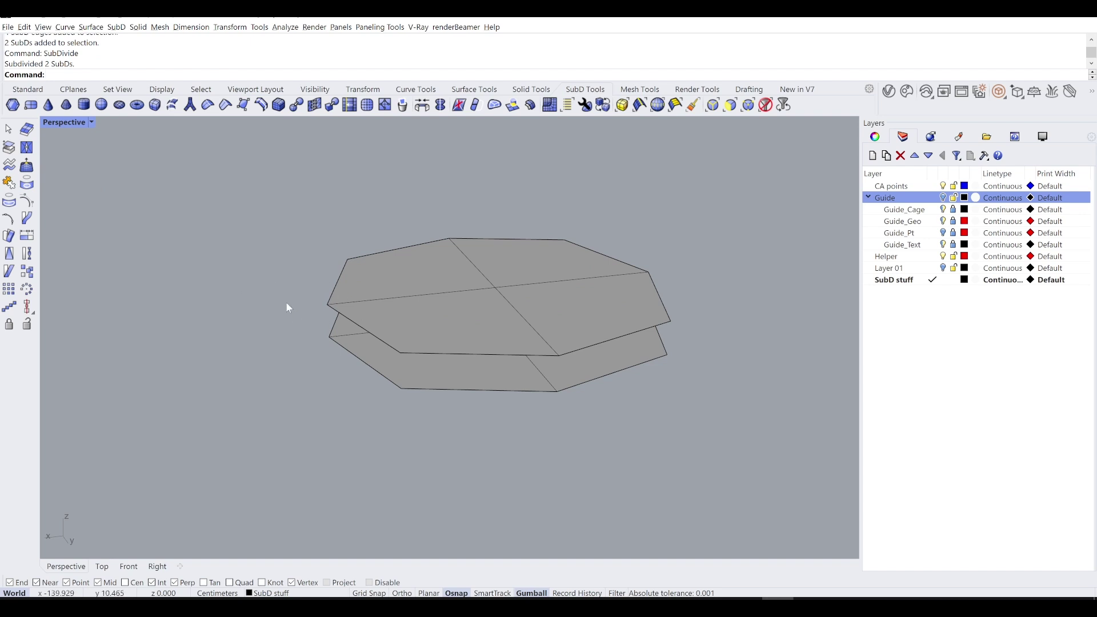
{"action": "key", "text": "ctrl+z"}
Apply Crease to all border edges of the upper and lower SubD faces, and clear the selection.
{"action": "left_click", "coordinate": [298, 312]}
{"action": "double_click", "coordinate": [328, 307], "text": "ctrl+shift"}
{"action": "double_click", "coordinate": [332, 348], "text": "ctrl+shift"}
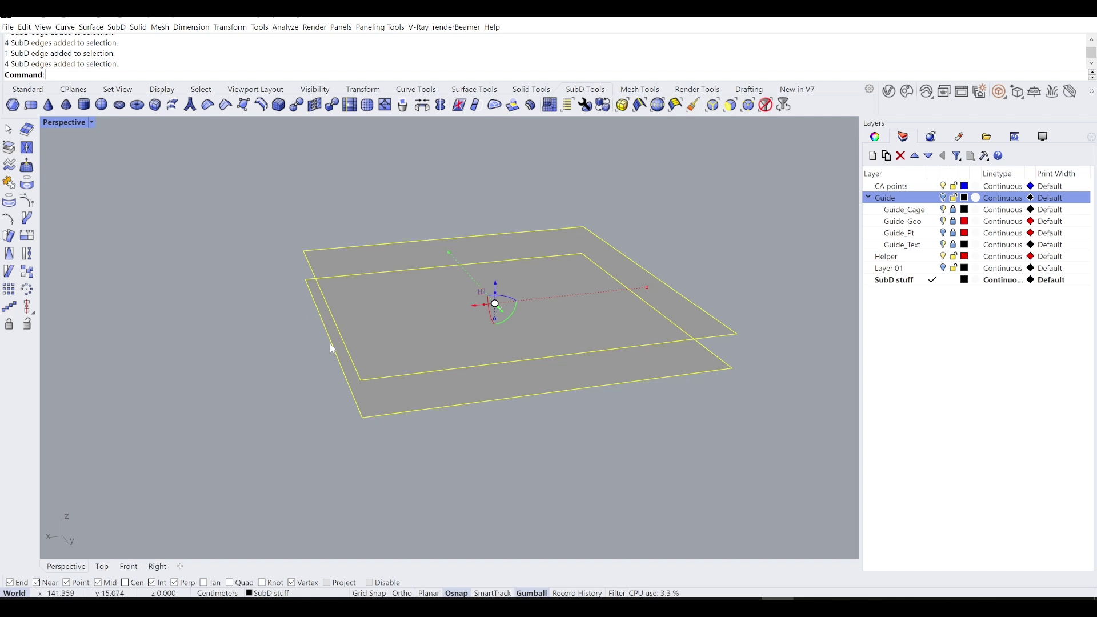
{"action": "right_click_drag", "start_coordinate": [219, 250], "coordinate": [246, 308]}
{"action": "type", "text": "Crease"}
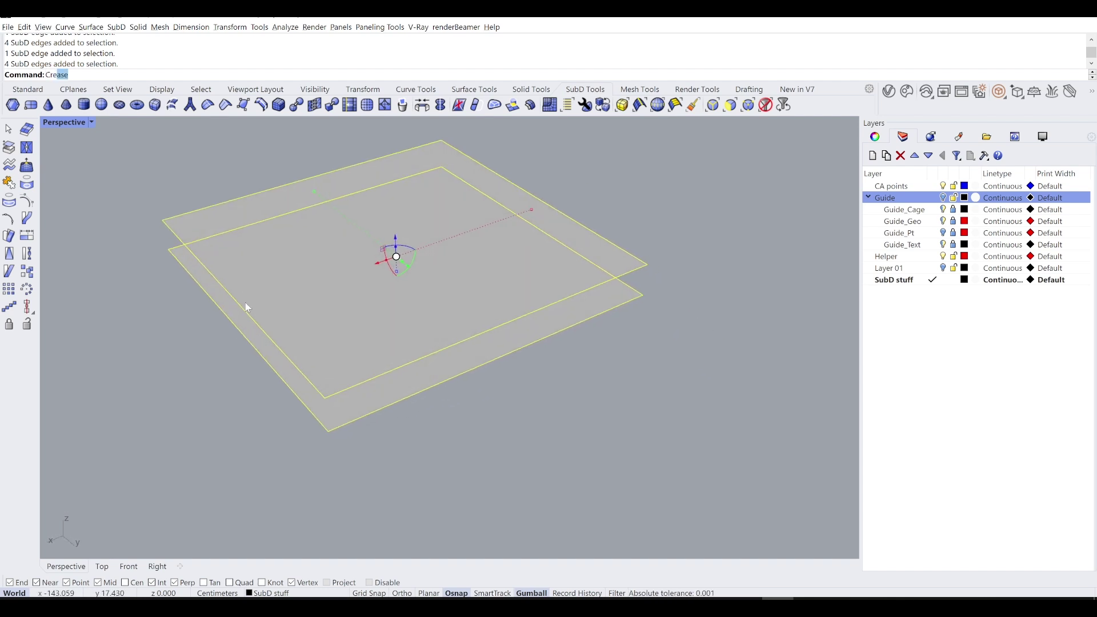
{"action": "key", "text": "Return"}
{"action": "left_click", "coordinate": [191, 289]}
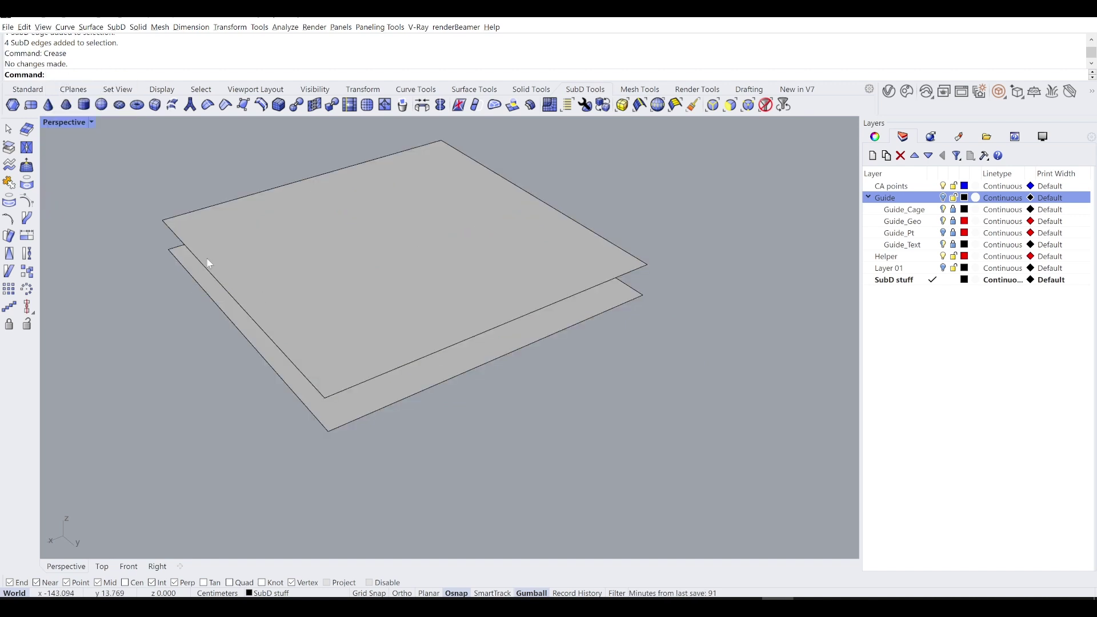
Compare the two parallel SubD faces in smooth and flat display.
{"action": "key", "text": "Tab"}
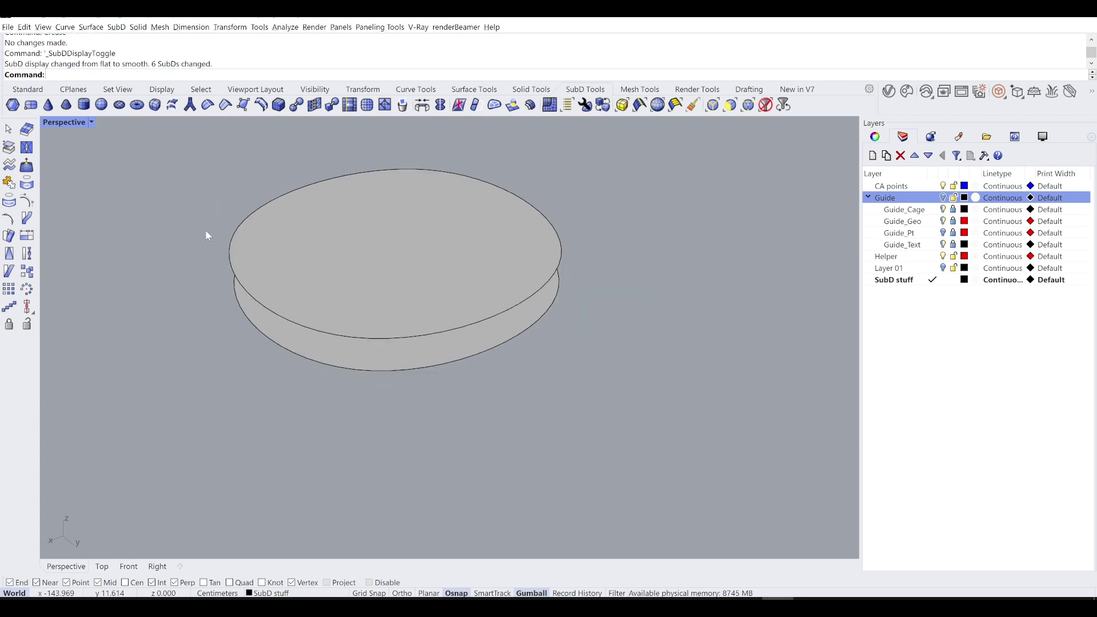
{"action": "key", "text": "Tab"}
{"action": "key", "text": "Tab"}
{"action": "key", "text": "Tab"}
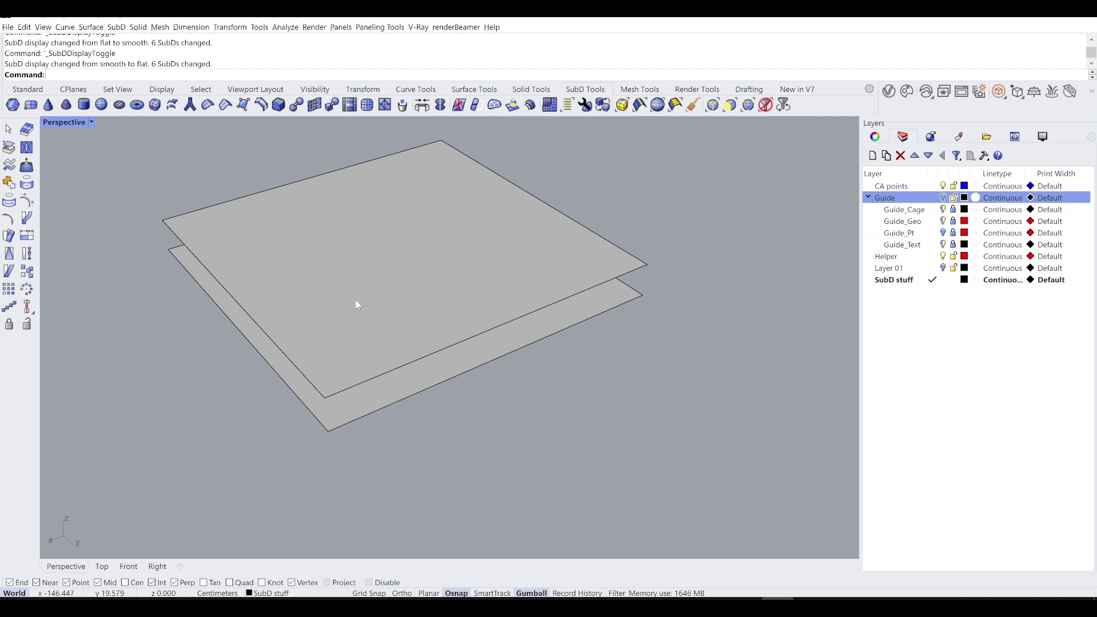
Delete the lower SubD face and subdivide the remaining upper face.
{"action": "left_click", "coordinate": [269, 364]}
{"action": "key", "text": "Delete"}
{"action": "left_click", "coordinate": [278, 286]}
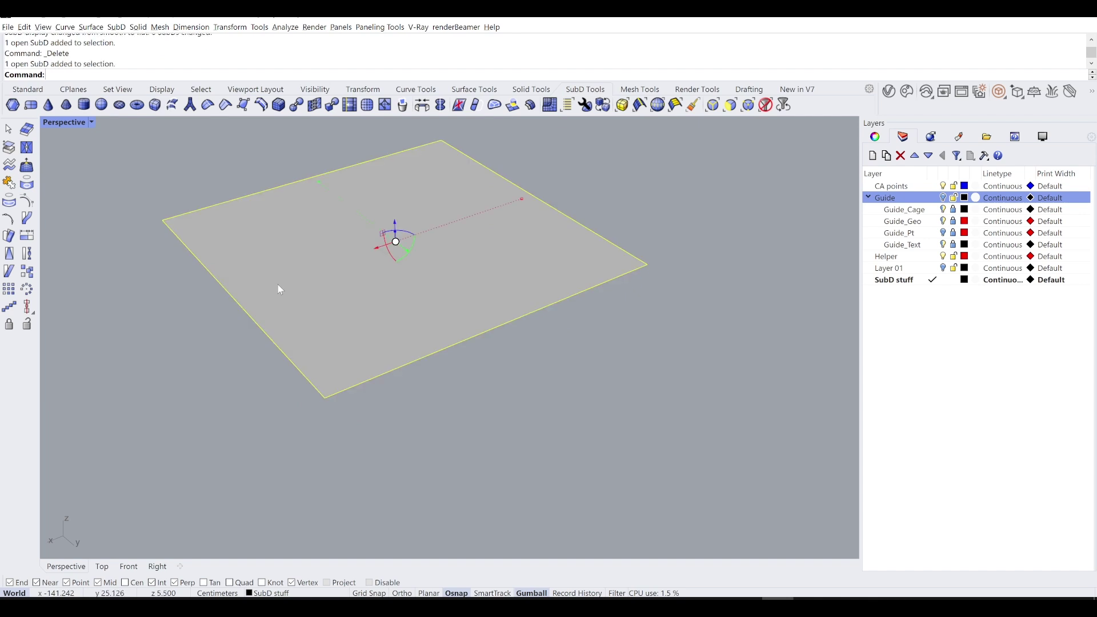
{"action": "type", "text": "SubDivide"}
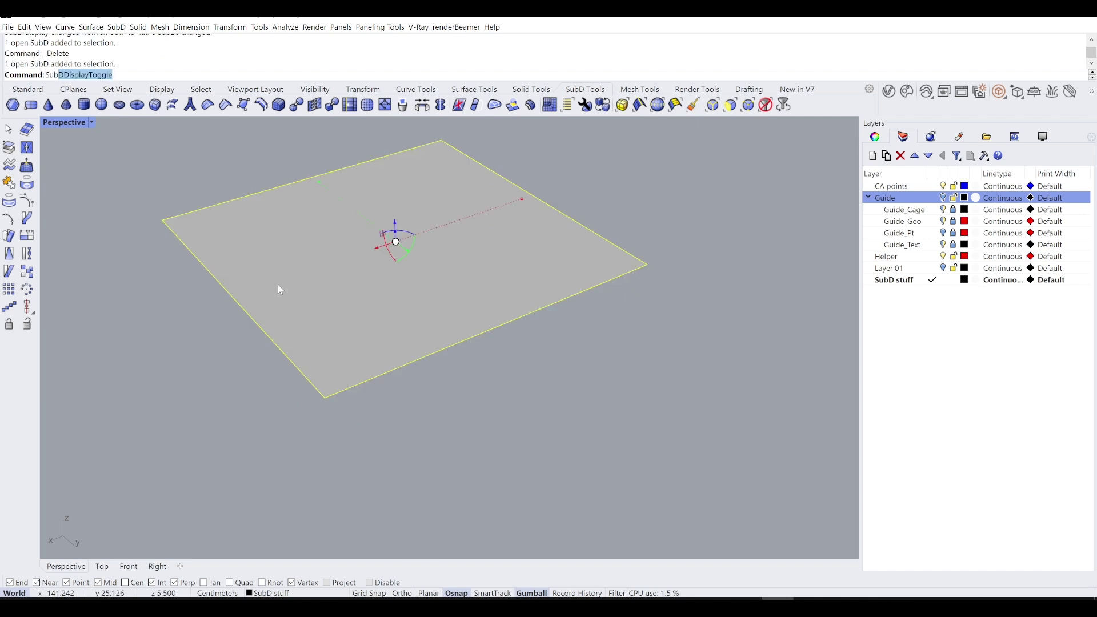
{"action": "key", "text": "Return"}
{"action": "left_click", "coordinate": [144, 218]}
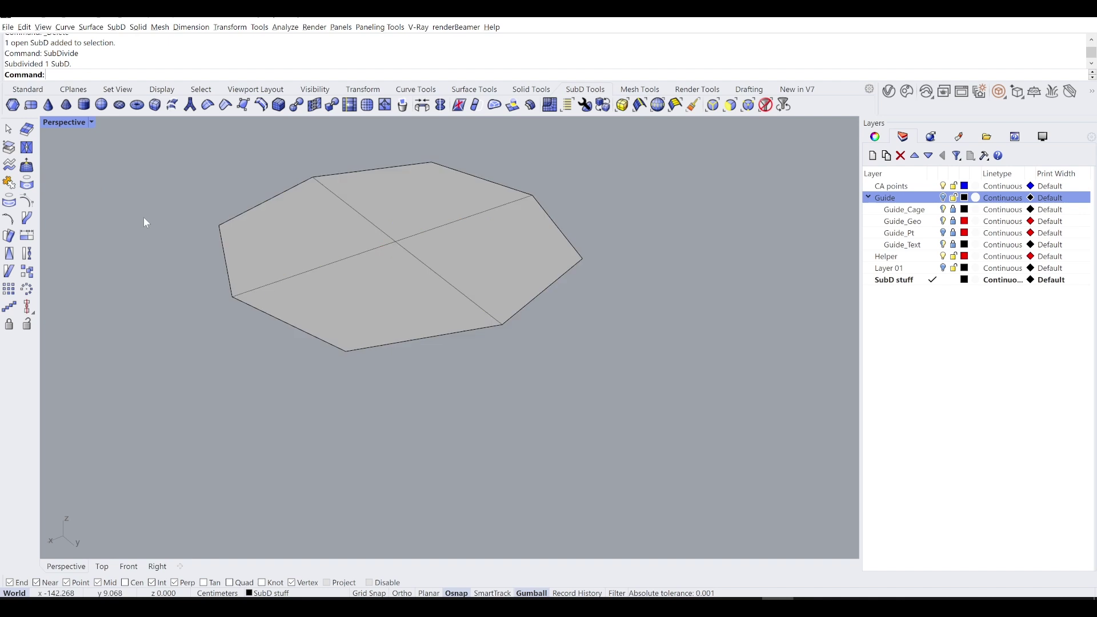
Show the Guide layer and move one corner vertex of the subdivided face onto the matching corner of the guide surface in box 5.
{"action": "left_click", "coordinate": [943, 198]}
{"action": "right_click_drag", "start_coordinate": [229, 237], "coordinate": [312, 147]}
{"action": "left_click", "coordinate": [291, 156], "text": "ctrl+shift"}
{"action": "type", "text": "M"}
{"action": "key", "text": "Return"}
{"action": "left_click", "coordinate": [291, 156]}
{"action": "left_click", "coordinate": [244, 152]}
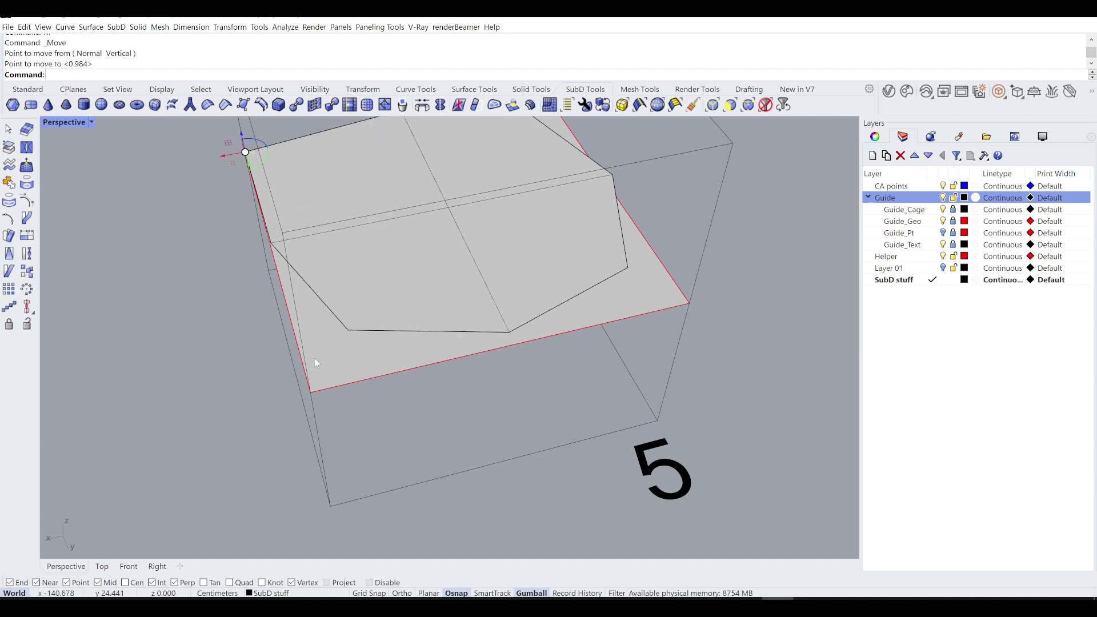
Move the remaining corner vertices of the SubD face onto the matching corners of the guide surface.
{"action": "right_click_drag", "start_coordinate": [287, 347], "coordinate": [308, 328]}
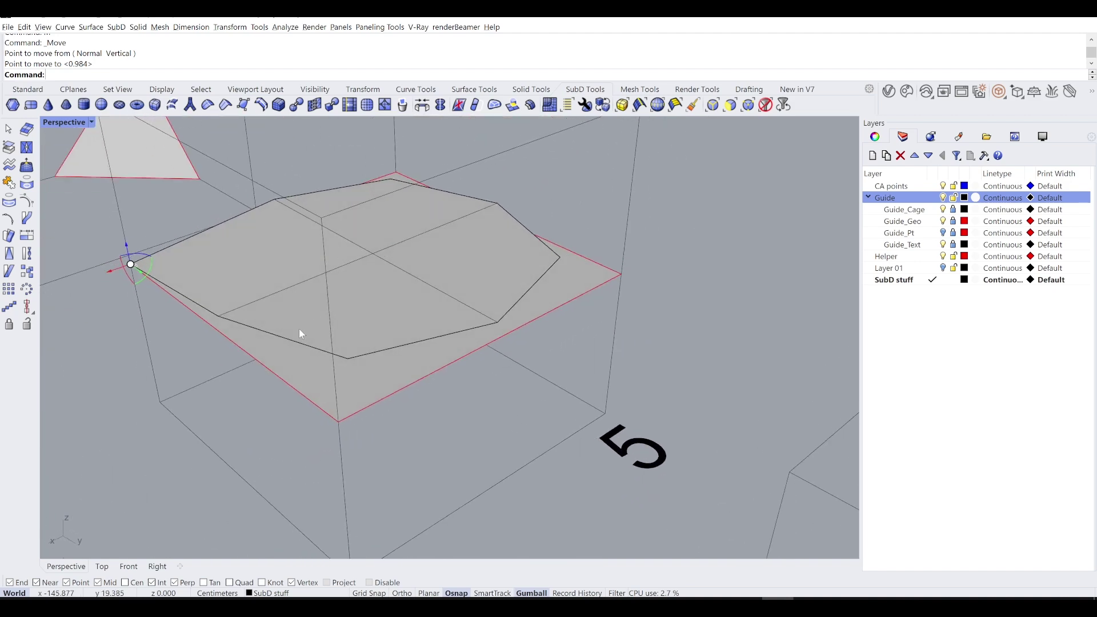
{"action": "key", "text": "Escape"}
{"action": "left_click", "coordinate": [354, 357], "text": "ctrl+shift"}
{"action": "left_click", "coordinate": [348, 358], "text": "ctrl+shift"}
{"action": "key", "text": "Escape"}
{"action": "left_click", "coordinate": [348, 358], "text": "ctrl+shift"}
{"action": "left_click_drag", "start_coordinate": [348, 358], "coordinate": [339, 421]}
{"action": "key", "text": "Escape"}
{"action": "left_click", "coordinate": [560, 260], "text": "ctrl+shift"}
{"action": "left_click_drag", "start_coordinate": [561, 260], "coordinate": [622, 276]}
{"action": "key", "text": "Escape"}
{"action": "right_click_drag", "start_coordinate": [683, 287], "coordinate": [565, 271]}
{"action": "scroll", "coordinate": [563, 266], "scroll_direction": "up", "scroll_amount": 4}
{"action": "left_click", "coordinate": [551, 257], "text": "ctrl+shift"}
{"action": "left_click_drag", "start_coordinate": [551, 256], "coordinate": [633, 286]}
{"action": "scroll", "coordinate": [608, 318], "scroll_direction": "down", "scroll_amount": 3}
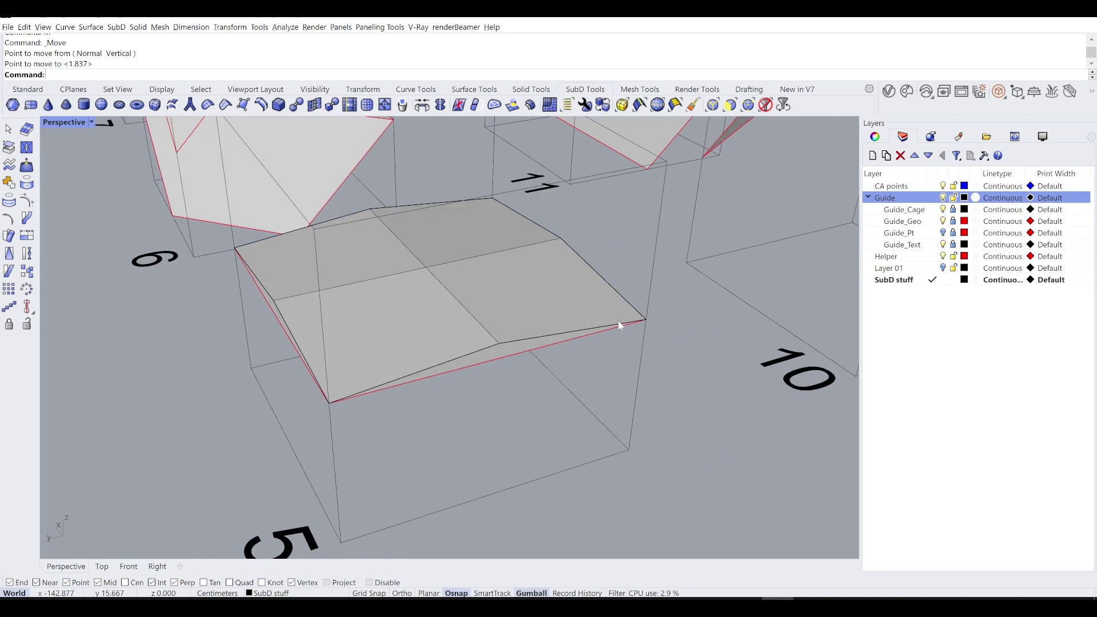
Set the gumball to Snappy Dragging and raise all four corner vertices to the height of the edge midpoint vertices.
{"action": "scroll", "coordinate": [654, 318], "scroll_direction": "up", "scroll_amount": 3}
{"action": "left_click", "coordinate": [652, 318], "text": "ctrl+shift"}
{"action": "scroll", "coordinate": [655, 324], "scroll_direction": "down", "scroll_amount": 3}
{"action": "scroll", "coordinate": [371, 400], "scroll_direction": "up", "scroll_amount": 1}
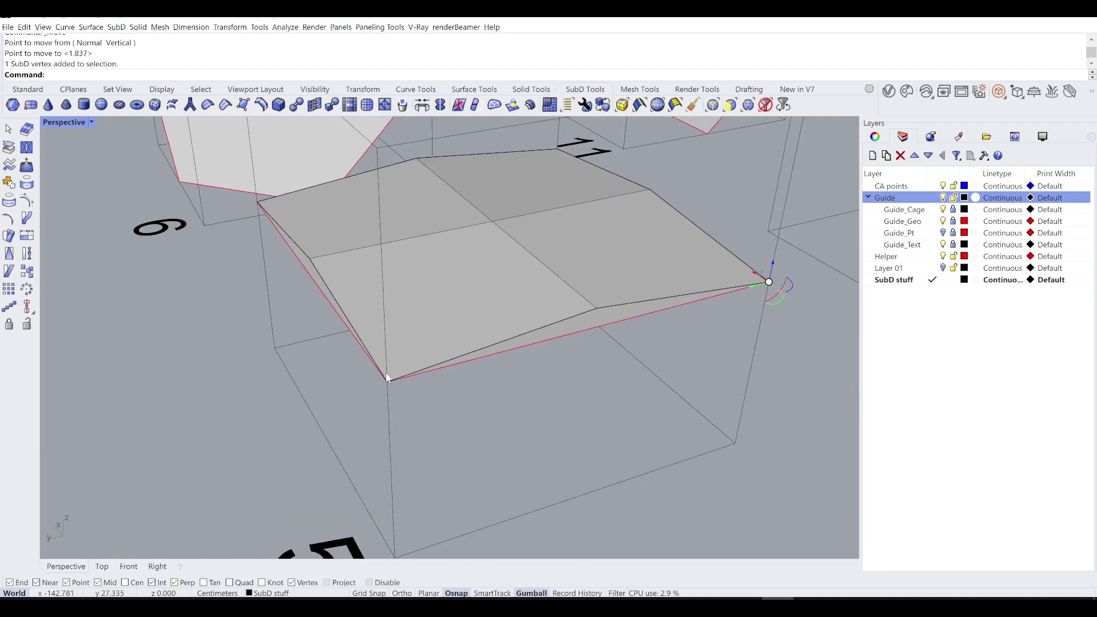
{"action": "left_click", "coordinate": [388, 381], "text": "ctrl+shift"}
{"action": "right_click_drag", "start_coordinate": [294, 353], "coordinate": [202, 322]}
{"action": "left_click", "coordinate": [119, 295], "text": "ctrl+shift"}
{"action": "right_click_drag", "start_coordinate": [143, 273], "coordinate": [191, 209]}
{"action": "left_click", "coordinate": [191, 206], "text": "ctrl+shift"}
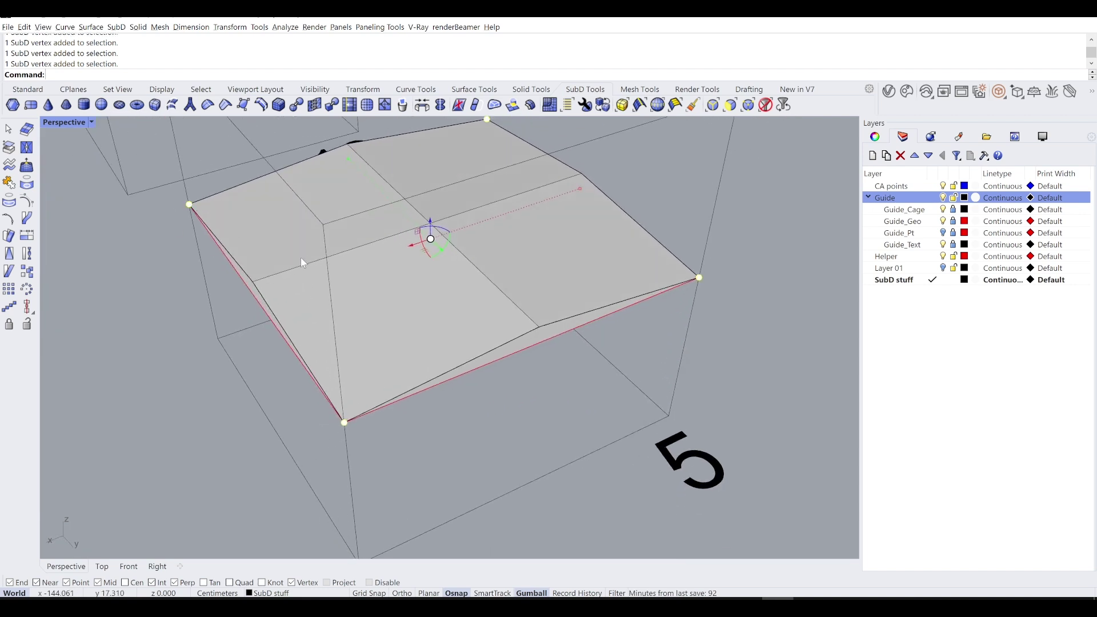
{"action": "right_click", "coordinate": [534, 593]}
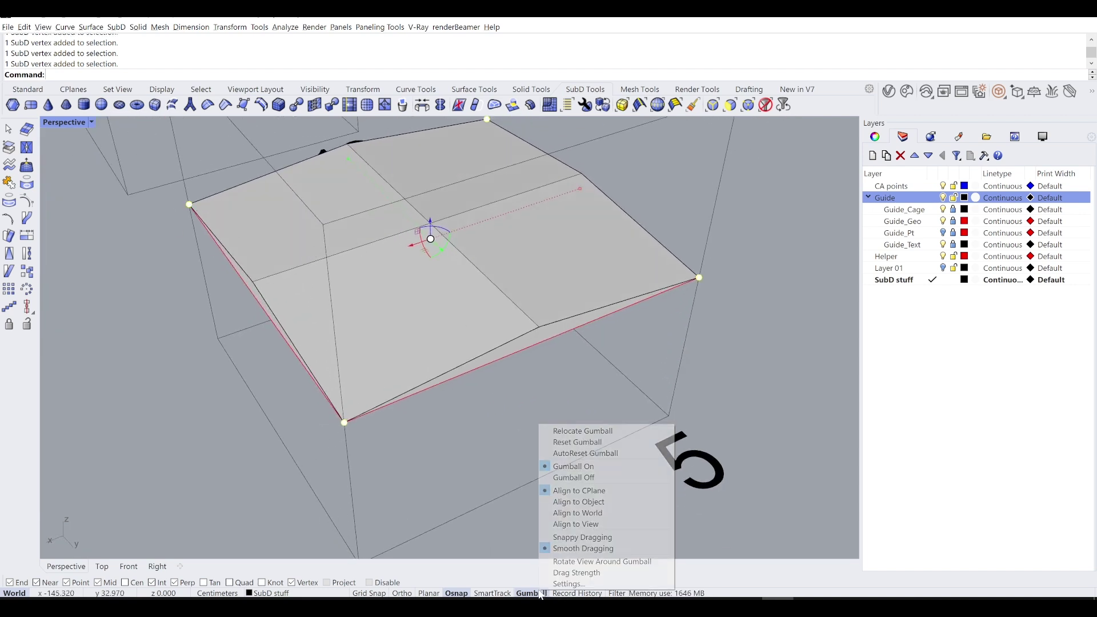
{"action": "left_click", "coordinate": [584, 537]}
{"action": "left_click_drag", "start_coordinate": [431, 238], "coordinate": [582, 175]}
{"action": "left_click", "coordinate": [651, 176]}
{"action": "right_click_drag", "start_coordinate": [611, 250], "coordinate": [590, 233]}
Copy the levelled SubD face vertically by -1 to make a parallel lower face, and clear the selection.
{"action": "left_click", "coordinate": [496, 263]}
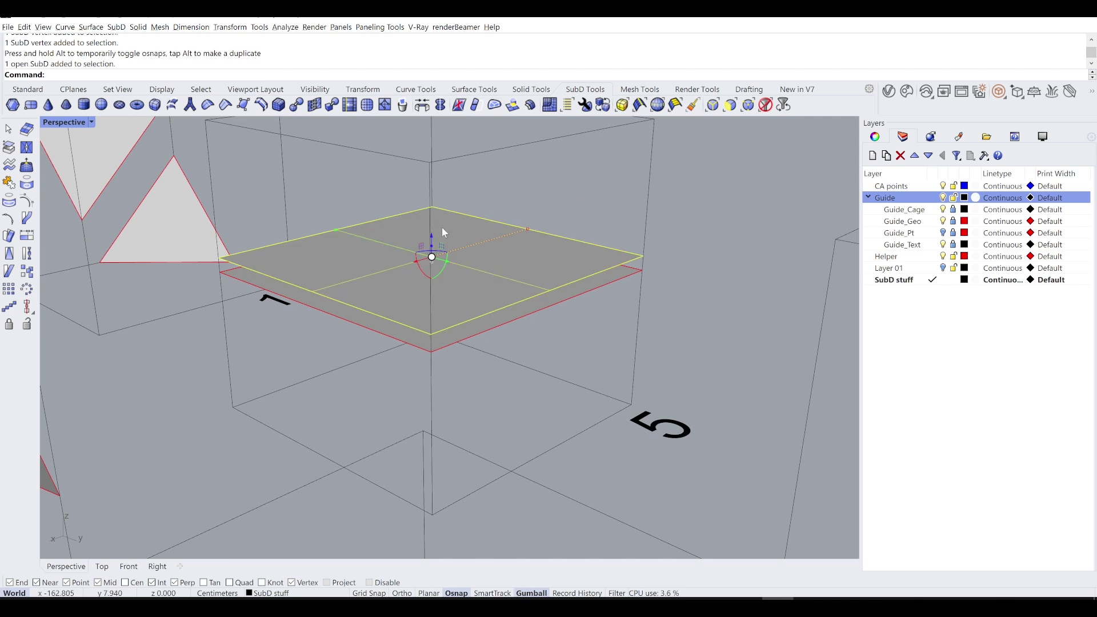
{"action": "left_click", "coordinate": [434, 232]}
{"action": "type", "text": "-5"}
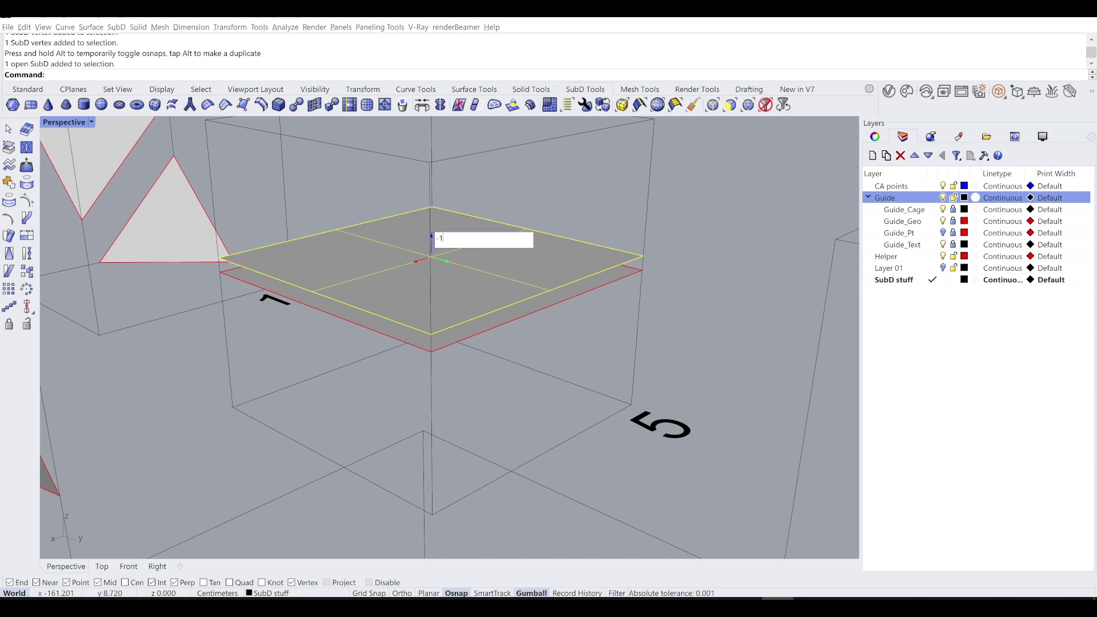
{"action": "key", "text": "Return"}
{"action": "key", "text": "Escape"}
Bridge the border edge loops of the upper and lower SubD faces with 1 segment and Join enabled.
{"action": "double_click", "coordinate": [607, 251], "text": "ctrl+shift"}
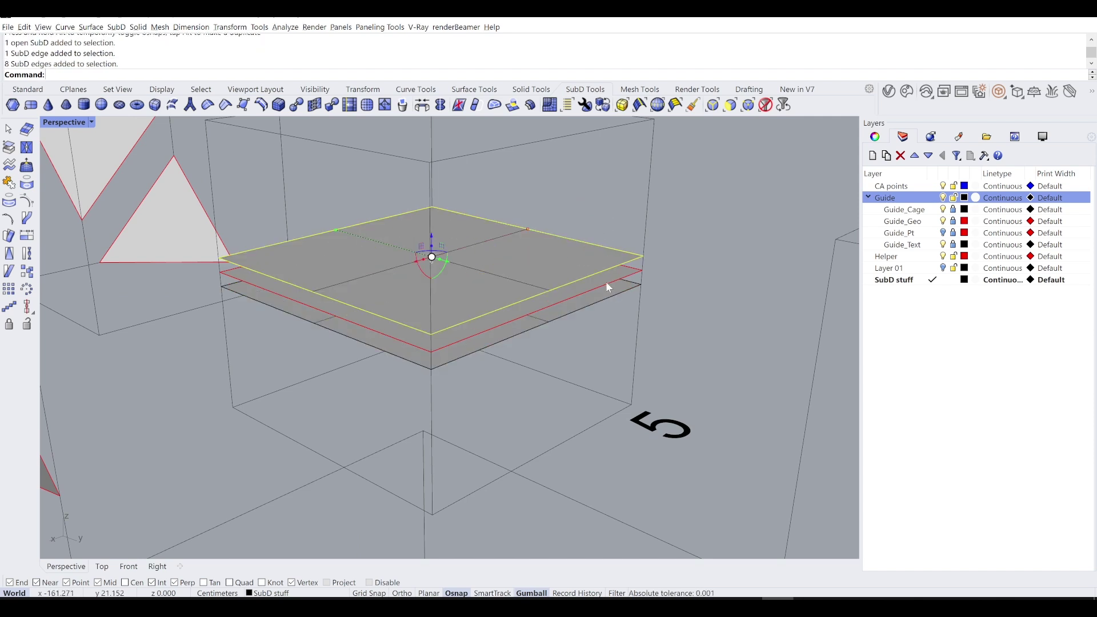
{"action": "double_click", "coordinate": [610, 302], "text": "ctrl+shift"}
{"action": "type", "text": "Bridge"}
{"action": "key", "text": "Return"}
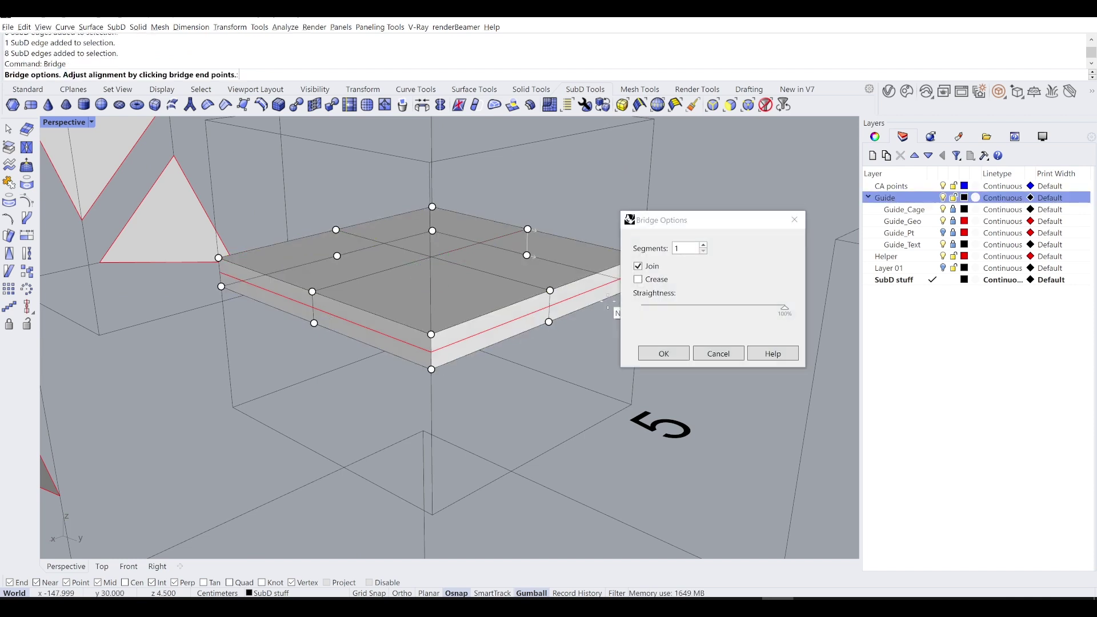
{"action": "key", "text": "Return"}
Hide the Guide layer and compare the bridged slab in smooth and flat display.
{"action": "key", "text": "Tab"}
{"action": "right_click_drag", "start_coordinate": [731, 259], "coordinate": [465, 249]}
{"action": "left_click", "coordinate": [944, 198]}
{"action": "key", "text": "Tab"}
{"action": "key", "text": "Tab"}
{"action": "key", "text": "Tab"}
Inset the four upper and four lower faces of the slab as groups by 0.1, and clear the selection.
{"action": "left_click", "coordinate": [315, 247], "text": "ctrl+shift"}
{"action": "left_click", "coordinate": [363, 183], "text": "ctrl+shift"}
{"action": "left_click", "coordinate": [531, 174], "text": "ctrl+shift"}
{"action": "left_click", "coordinate": [465, 311], "text": "ctrl+shift"}
{"action": "right_click_drag", "start_coordinate": [465, 311], "coordinate": [329, 311]}
{"action": "left_click", "coordinate": [329, 310], "text": "ctrl+shift"}
{"action": "left_click", "coordinate": [466, 326], "text": "ctrl+shift"}
{"action": "left_click", "coordinate": [468, 468], "text": "ctrl+shift"}
{"action": "left_click", "coordinate": [359, 492], "text": "ctrl+shift"}
{"action": "right_click_drag", "start_coordinate": [323, 416], "coordinate": [318, 365]}
{"action": "right_click_drag", "start_coordinate": [374, 331], "coordinate": [382, 307]}
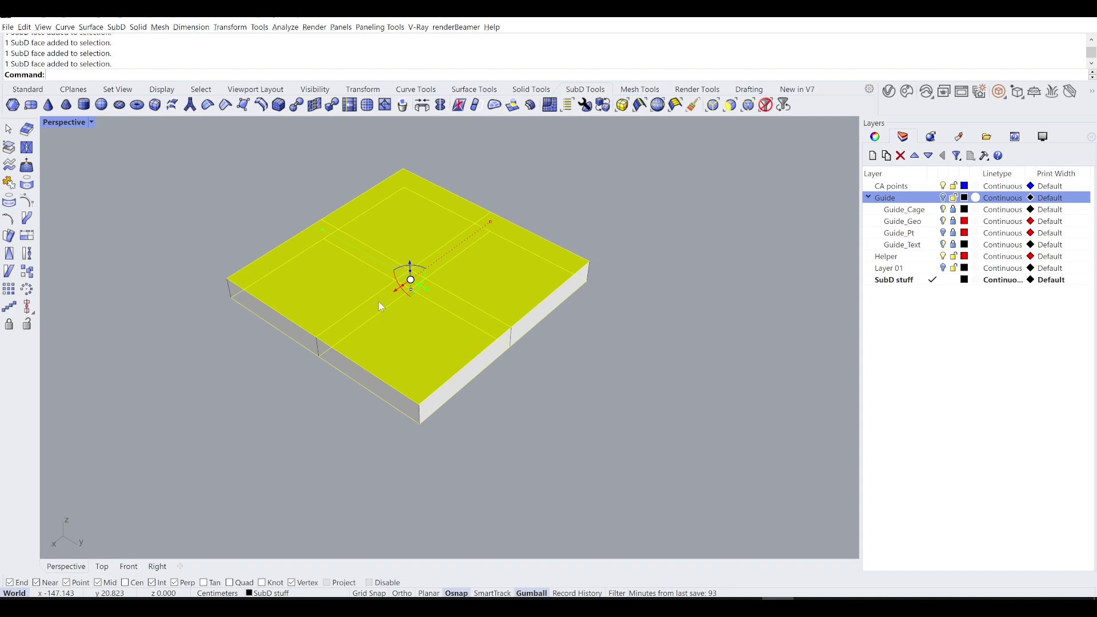
{"action": "type", "text": "Inset"}
{"action": "key", "text": "Return"}
{"action": "key", "text": "Return"}
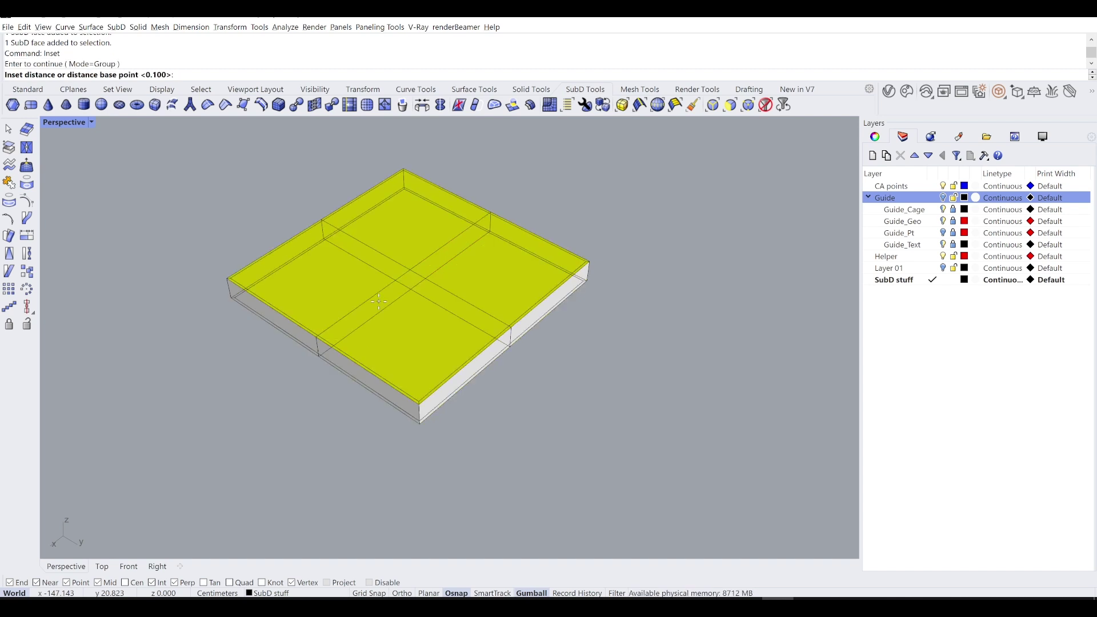
{"action": "key", "text": "Return"}
{"action": "key", "text": "Escape"}
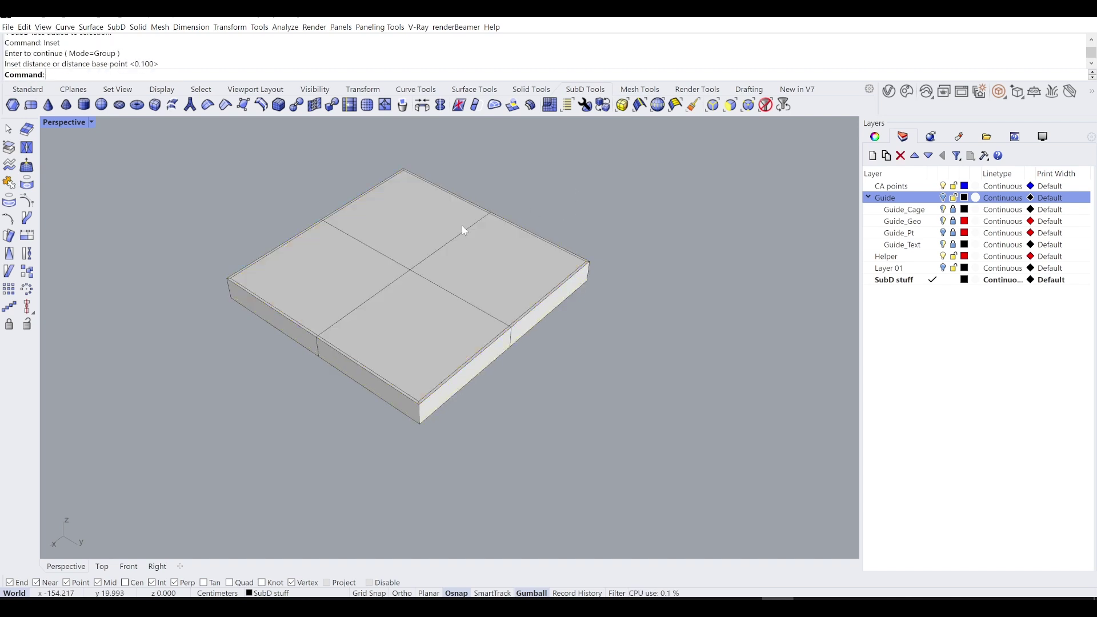
Examine the inset slab's borders and corners in smooth display, and return to flat display.
{"action": "scroll", "coordinate": [372, 194], "scroll_direction": "up", "scroll_amount": 4}
{"action": "scroll", "coordinate": [200, 351], "scroll_direction": "up", "scroll_amount": 3}
{"action": "scroll", "coordinate": [343, 412], "scroll_direction": "down", "scroll_amount": 6}
{"action": "key", "text": "Tab"}
{"action": "right_click_drag", "start_coordinate": [384, 420], "coordinate": [341, 304]}
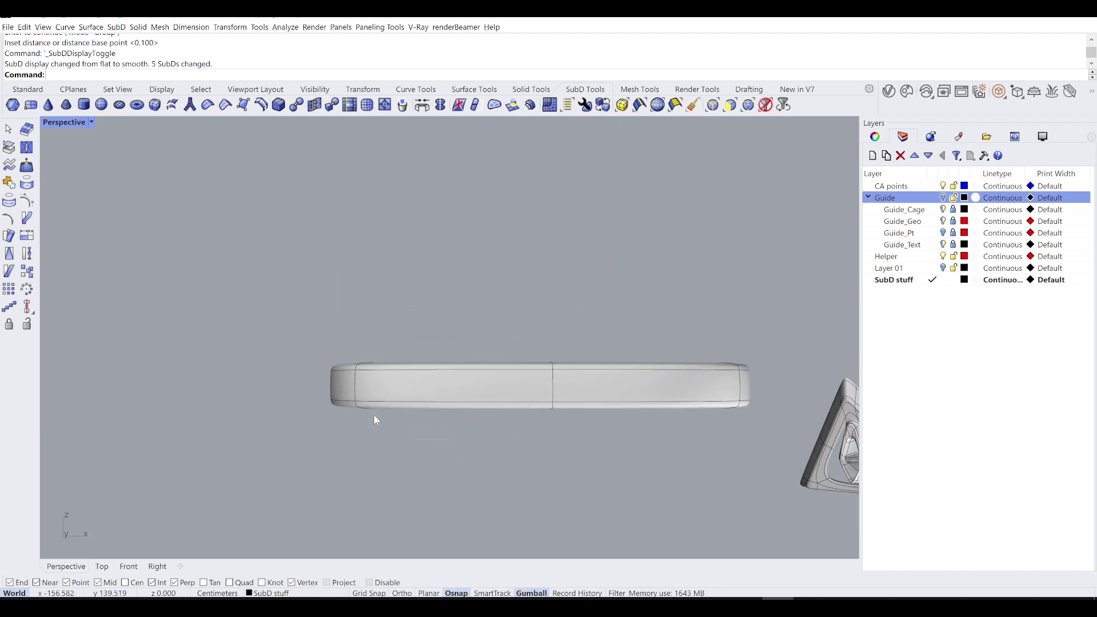
{"action": "right_click_drag", "start_coordinate": [329, 390], "coordinate": [362, 212]}
{"action": "key", "text": "Tab"}
{"action": "right_click_drag", "start_coordinate": [318, 269], "coordinate": [300, 387]}
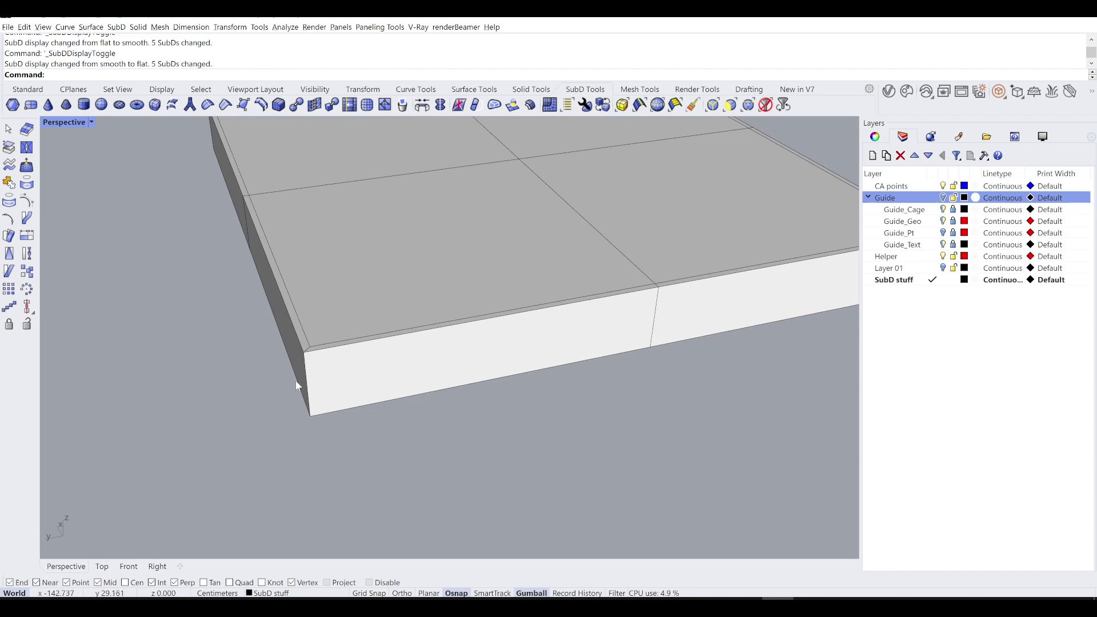
Bevel the slab's four vertical corner edges by 0.1 with one segment.
{"action": "left_click", "coordinate": [307, 370], "text": "ctrl+shift"}
{"action": "scroll", "coordinate": [486, 363], "scroll_direction": "down", "scroll_amount": 5}
{"action": "right_click_drag", "start_coordinate": [486, 363], "coordinate": [528, 364]}
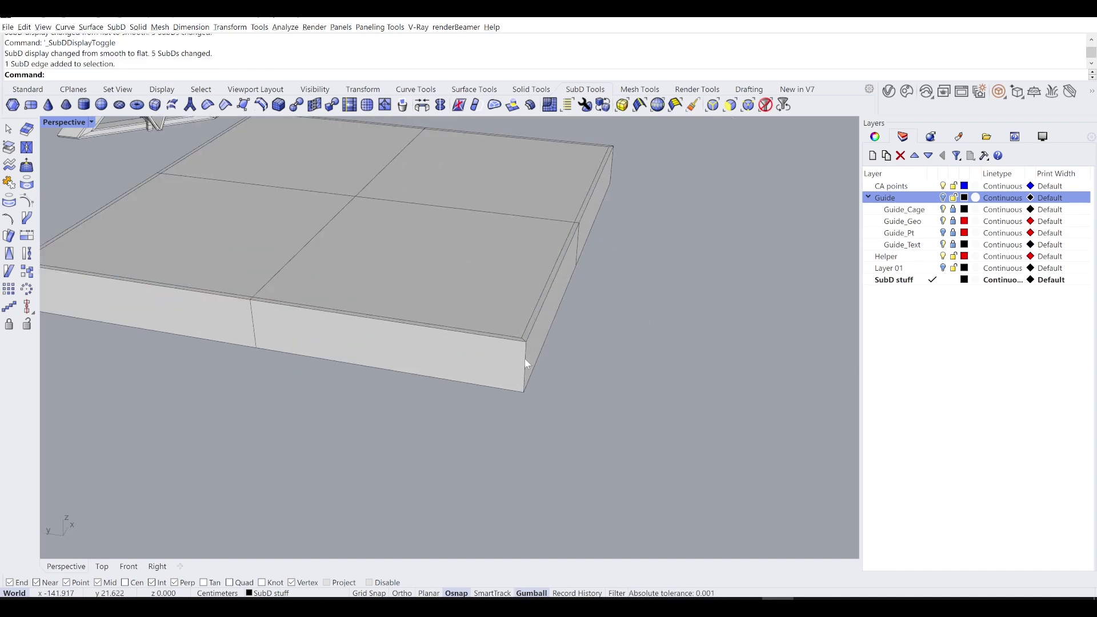
{"action": "left_click", "coordinate": [526, 364], "text": "ctrl+shift"}
{"action": "right_click_drag", "start_coordinate": [598, 332], "coordinate": [434, 324]}
{"action": "left_click", "coordinate": [525, 362], "text": "ctrl+shift"}
{"action": "left_click", "coordinate": [539, 280], "text": "ctrl+shift"}
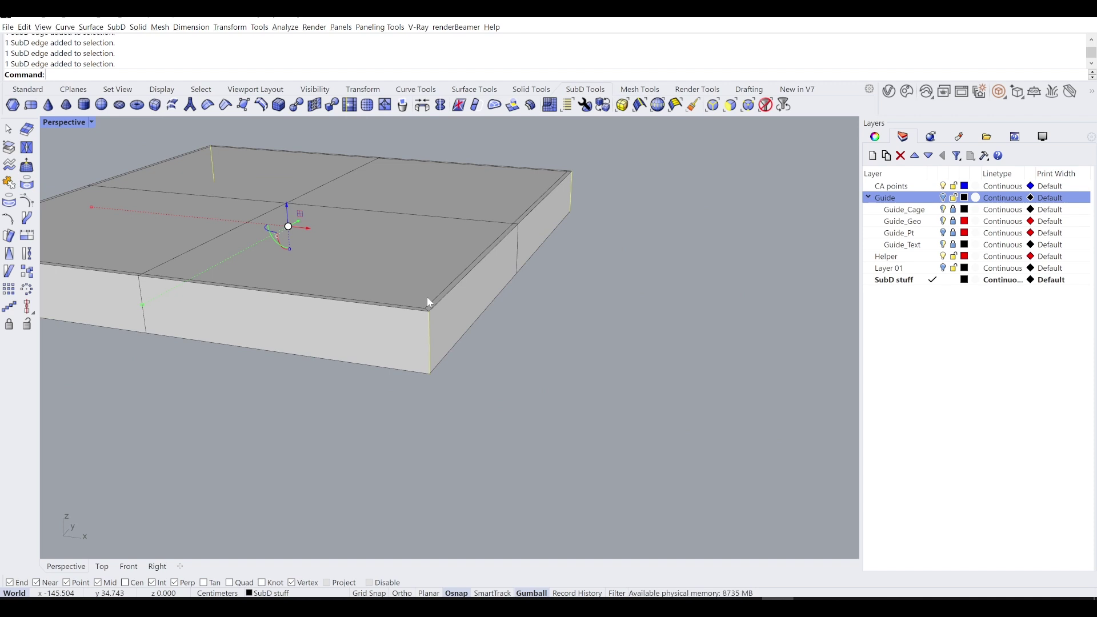
{"action": "type", "text": "bevel"}
{"action": "key", "text": "Return"}
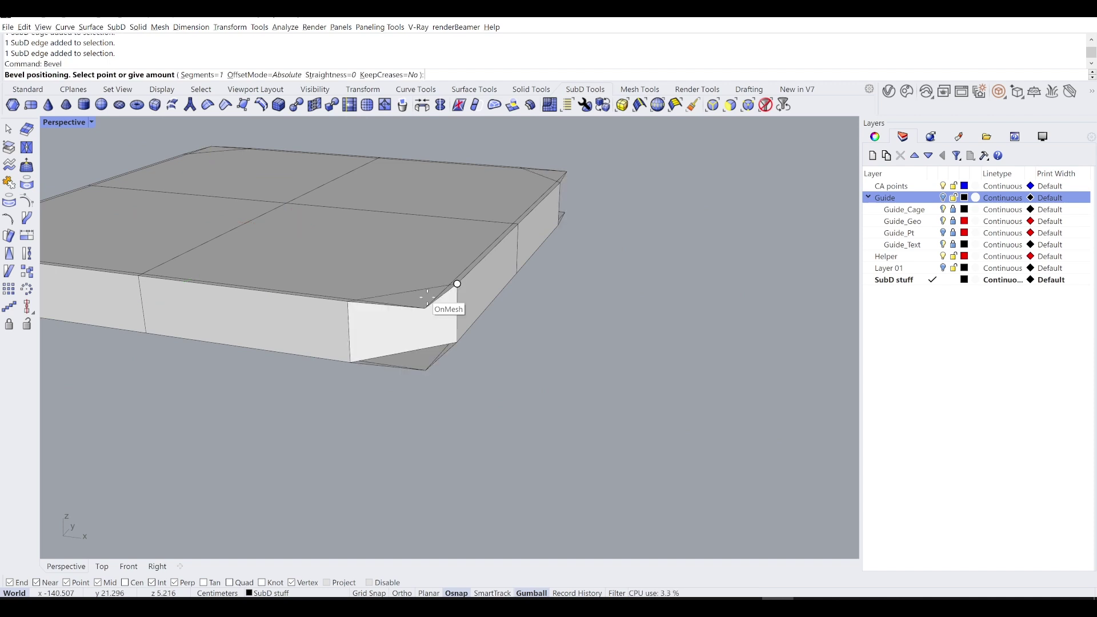
{"action": "type", "text": "0.1"}
{"action": "key", "text": "Return"}
Examine the bevelled corners up close in both smooth and flat display.
{"action": "mouse_move", "coordinate": [428, 298]}
{"action": "right_mouse_down"}
{"action": "mouse_move", "coordinate": [528, 388]}
{"action": "mouse_move", "coordinate": [503, 343]}
{"action": "mouse_move", "coordinate": [239, 290]}
{"action": "mouse_move", "coordinate": [301, 369]}
{"action": "right_mouse_up"}
{"action": "key", "text": "Tab"}
{"action": "right_click_drag", "start_coordinate": [313, 421], "coordinate": [382, 347]}
{"action": "key", "text": "Tab"}
{"action": "scroll", "coordinate": [382, 348], "scroll_direction": "up", "scroll_amount": 5}
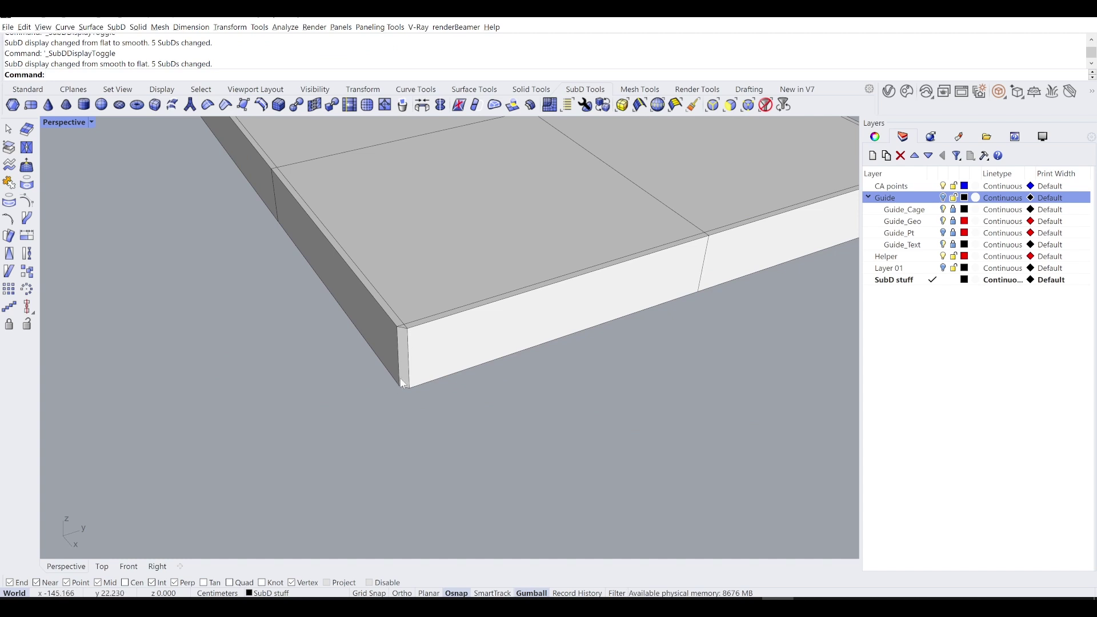
{"action": "right_click_drag", "start_coordinate": [403, 384], "coordinate": [483, 314]}
{"action": "key", "text": "Tab"}
{"action": "key", "text": "Tab"}
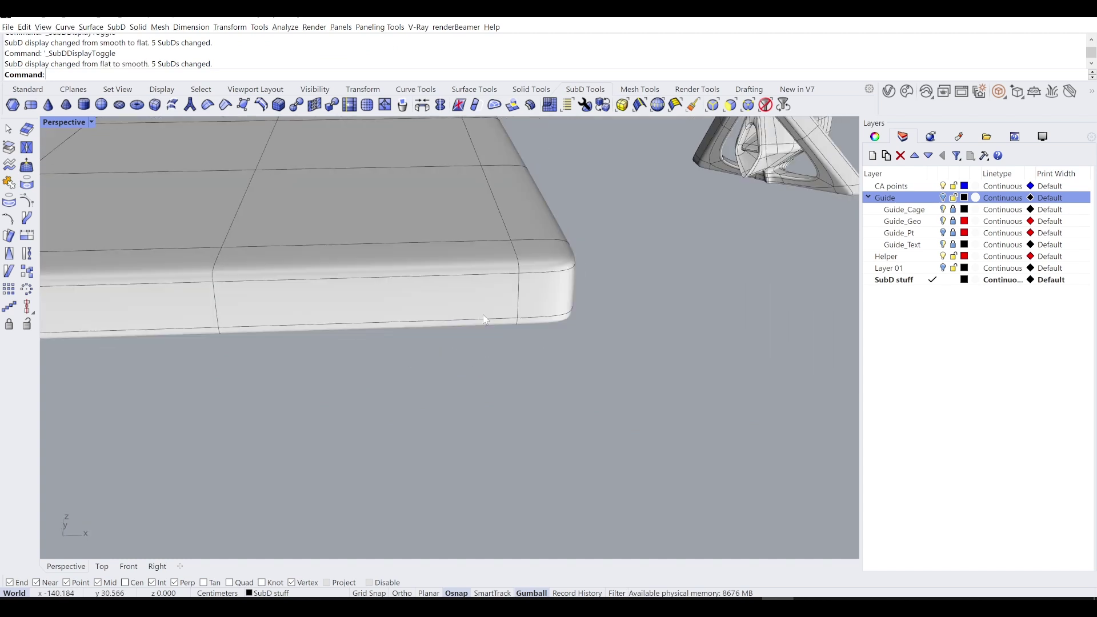
{"action": "scroll", "coordinate": [459, 293], "scroll_direction": "down", "scroll_amount": 5}
{"action": "right_click_drag", "start_coordinate": [581, 370], "coordinate": [480, 278]}
{"action": "scroll", "coordinate": [489, 252], "scroll_direction": "up", "scroll_amount": 3}
{"action": "scroll", "coordinate": [469, 288], "scroll_direction": "down", "scroll_amount": 3}
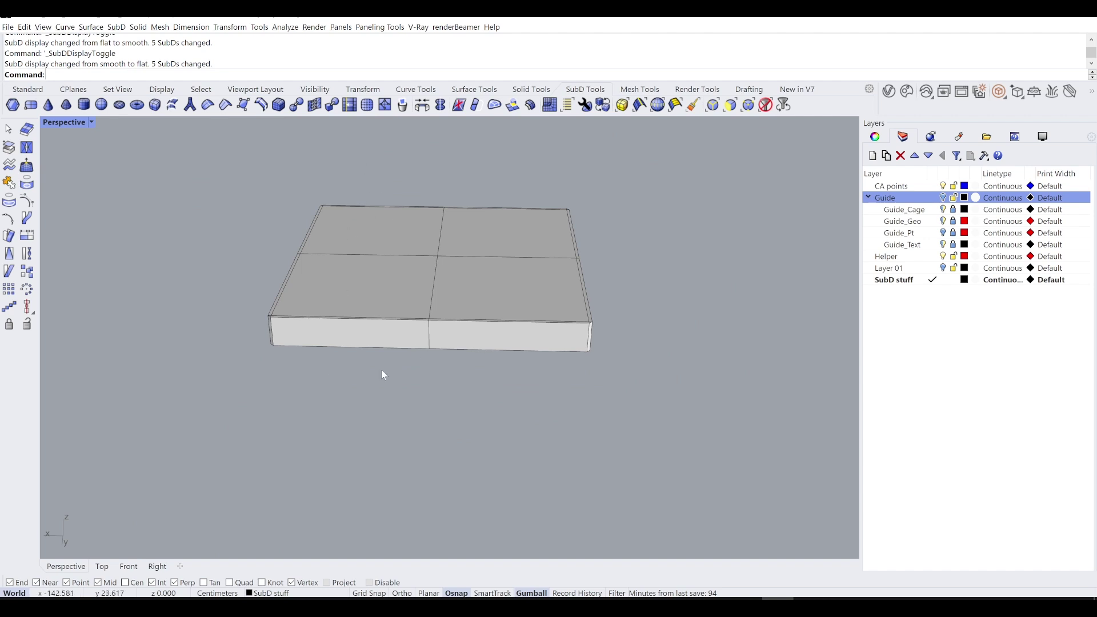
{"action": "right_click_drag", "start_coordinate": [517, 221], "coordinate": [489, 247]}
{"action": "scroll", "coordinate": [458, 284], "scroll_direction": "up", "scroll_amount": 3}
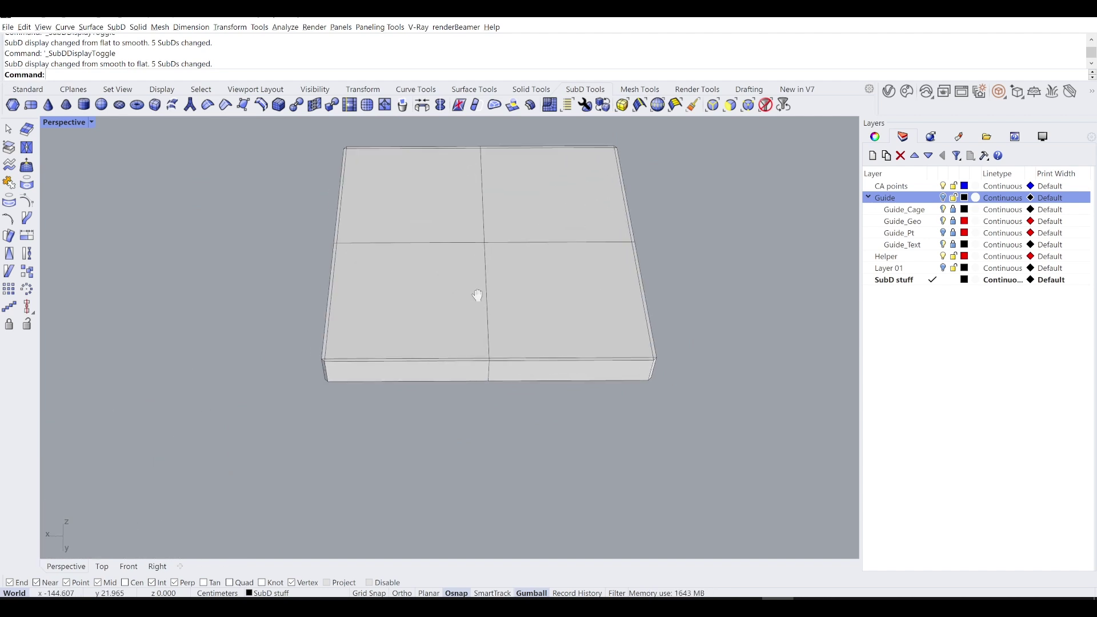
{"action": "scroll", "coordinate": [471, 293], "scroll_direction": "up", "scroll_amount": 2}
{"action": "mouse_move", "coordinate": [496, 289]}
{"action": "right_mouse_down"}
{"action": "mouse_move", "coordinate": [492, 313]}
{"action": "mouse_move", "coordinate": [468, 319]}
{"action": "mouse_move", "coordinate": [495, 290]}
{"action": "mouse_move", "coordinate": [479, 284]}
{"action": "right_mouse_up"}
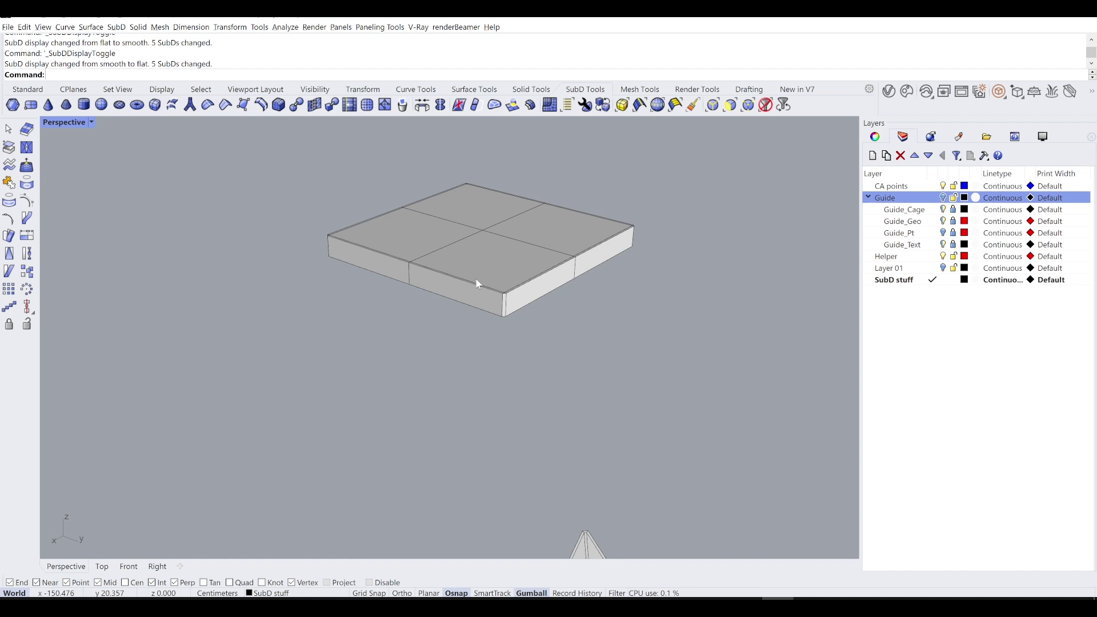
{"action": "right_click_drag", "start_coordinate": [479, 284], "coordinate": [502, 265]}
{"action": "right_click_drag", "start_coordinate": [436, 232], "coordinate": [355, 222]}
{"action": "scroll", "coordinate": [362, 244], "scroll_direction": "down", "scroll_amount": 3}
{"action": "left_click", "coordinate": [355, 222]}
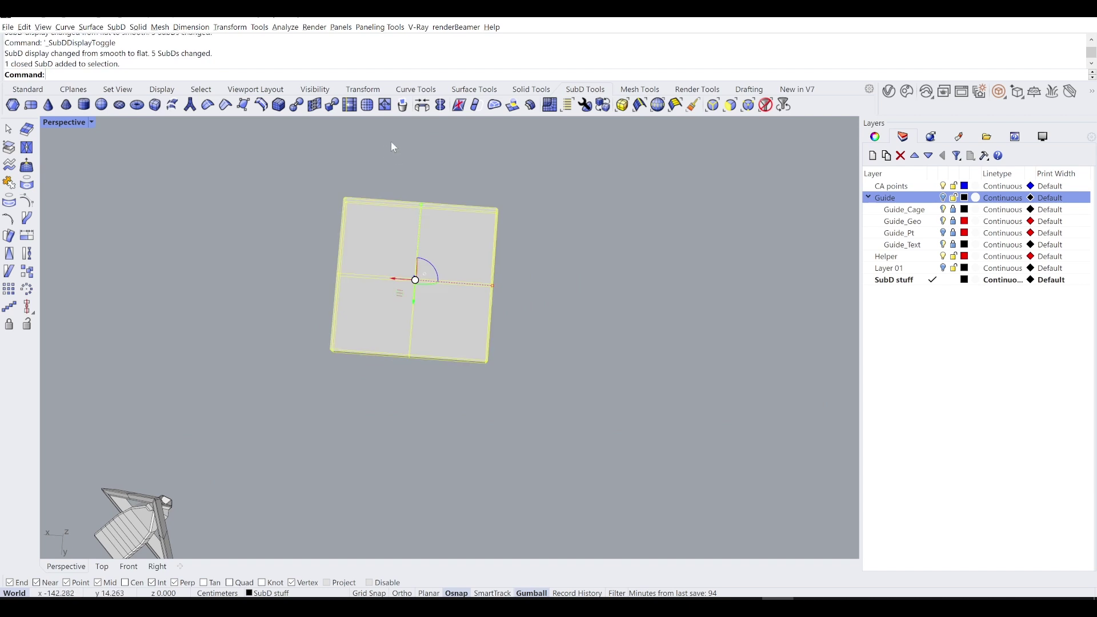
{"action": "key", "text": "Escape"}
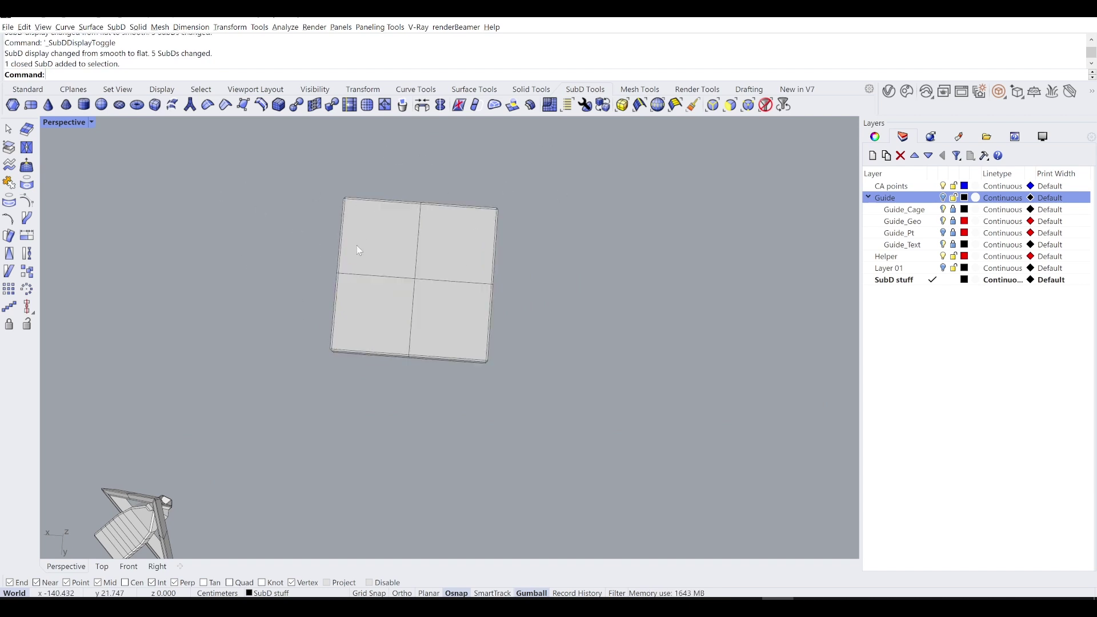
{"action": "right_click_drag", "start_coordinate": [356, 227], "coordinate": [355, 237]}
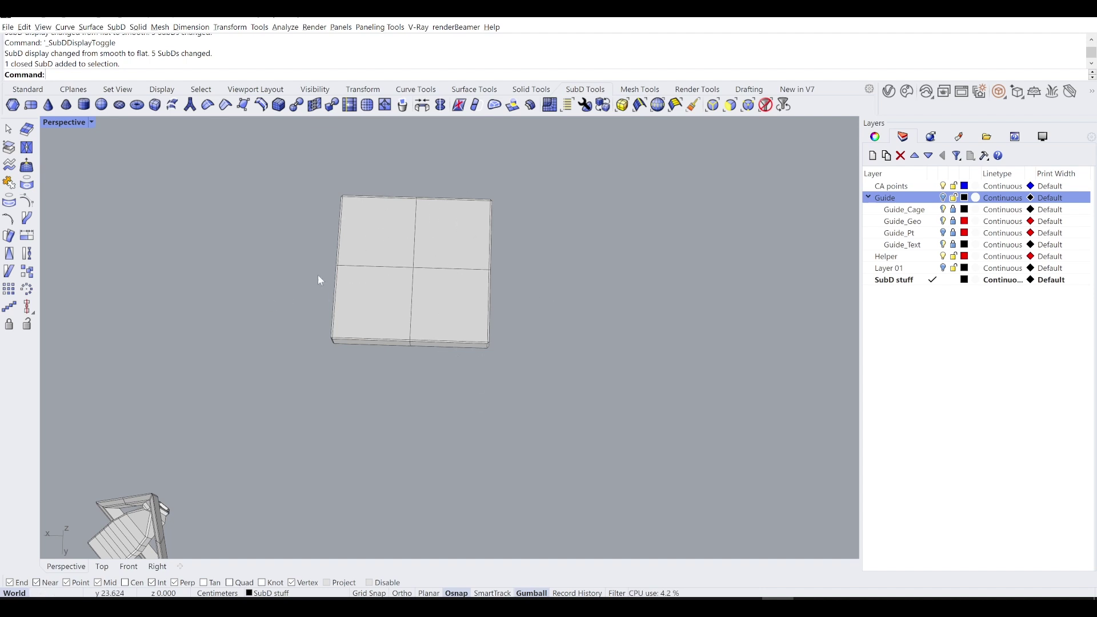
Bevel the slab's central edge loop with one segment, splitting it out to the midpoint of the adjacent border edge.
{"action": "right_click_drag", "start_coordinate": [381, 222], "coordinate": [419, 155]}
{"action": "scroll", "coordinate": [415, 270], "scroll_direction": "up", "scroll_amount": 3}
{"action": "double_click", "coordinate": [422, 276], "text": "ctrl+shift"}
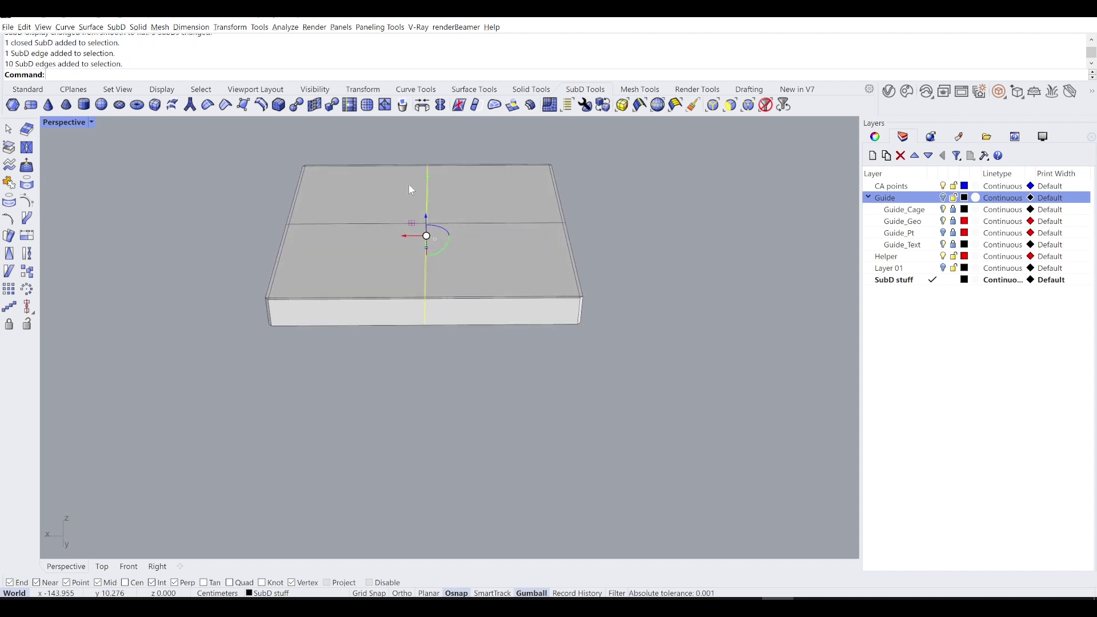
{"action": "right_click_drag", "start_coordinate": [432, 343], "coordinate": [370, 167]}
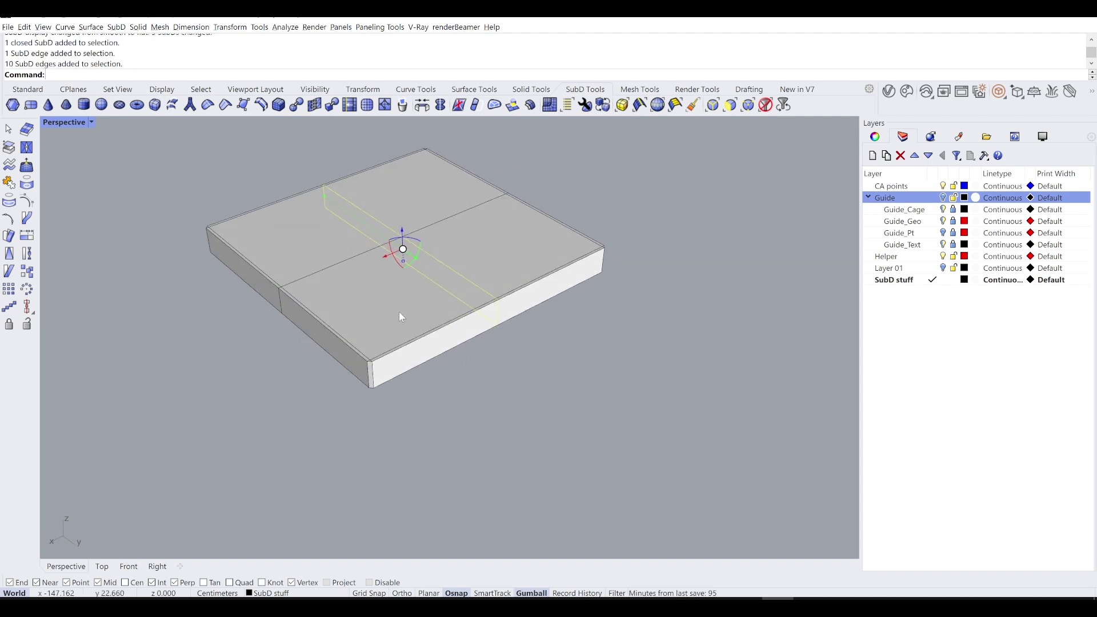
{"action": "right_click_drag", "start_coordinate": [605, 245], "coordinate": [570, 263]}
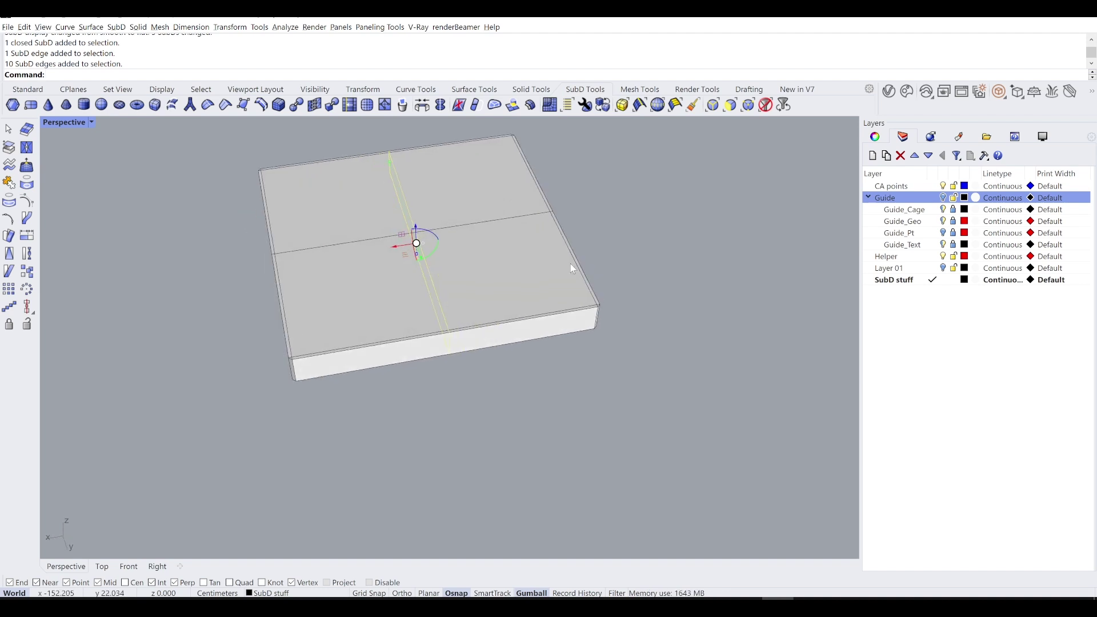
{"action": "type", "text": "Bevel"}
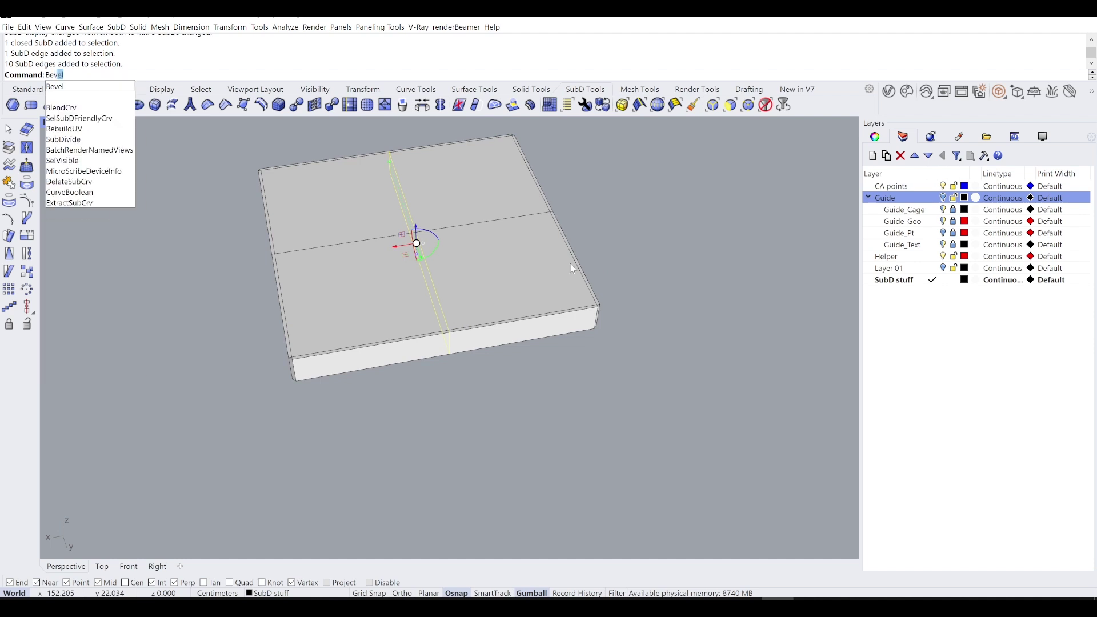
{"action": "key", "text": "Return"}
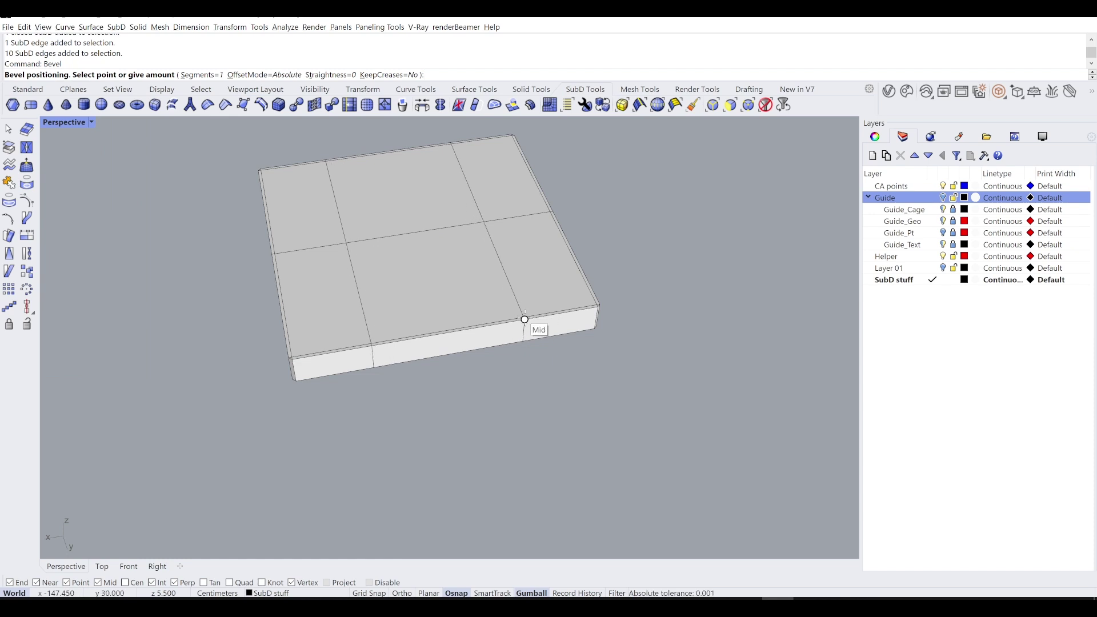
{"action": "left_click", "coordinate": [525, 319]}
Bevel both resulting edge loops with one segment to divide the slab lengthwise with four loops.
{"action": "right_click_drag", "start_coordinate": [530, 378], "coordinate": [518, 376]}
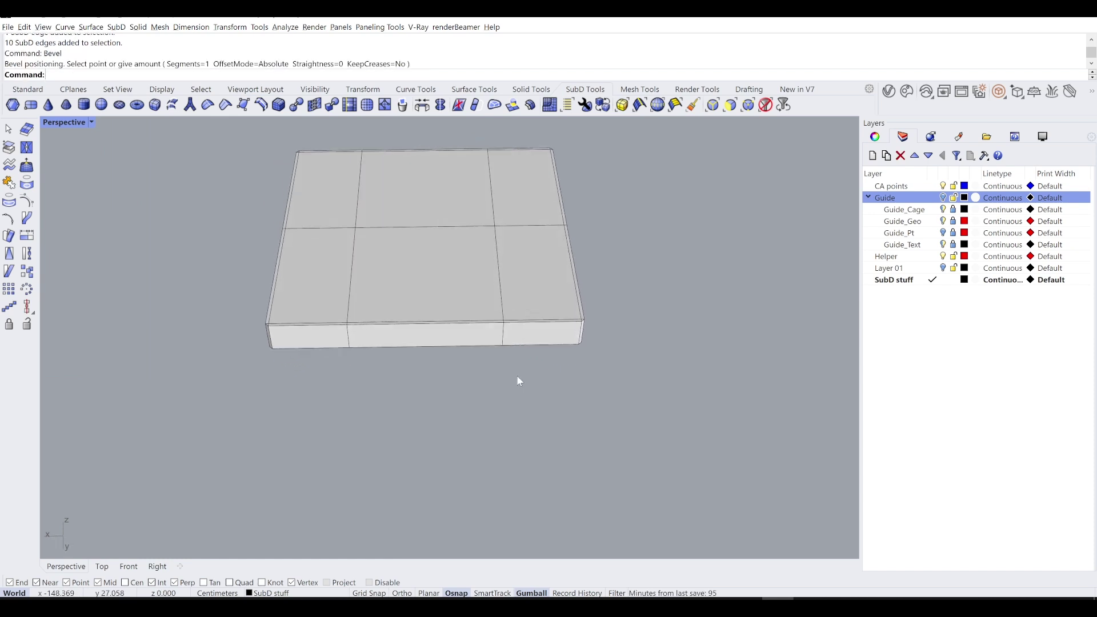
{"action": "double_click", "coordinate": [498, 266]}
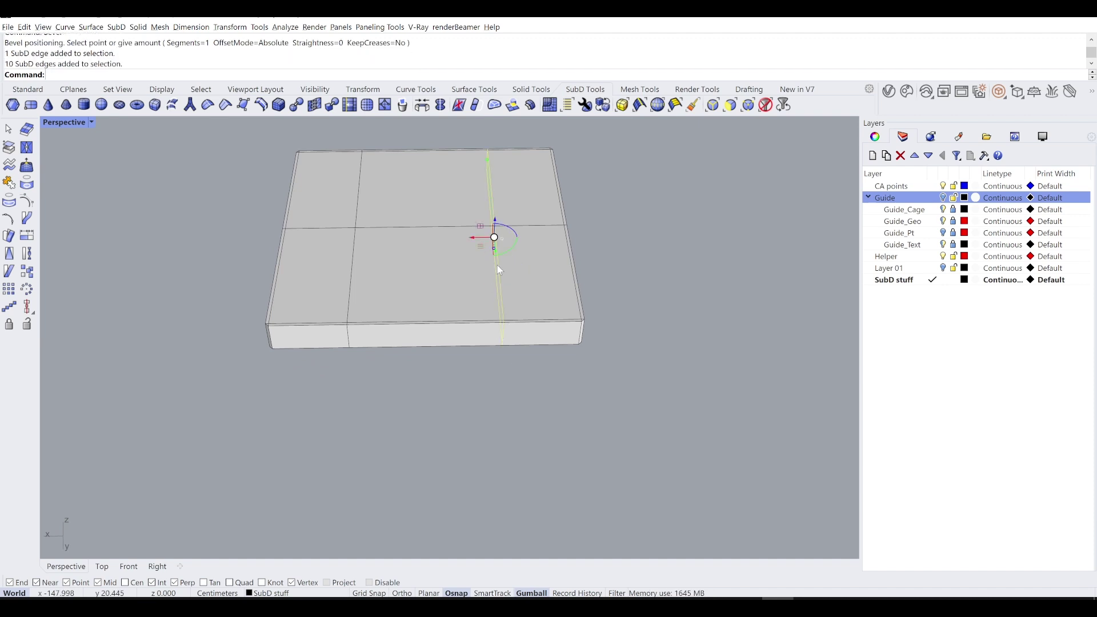
{"action": "double_click", "coordinate": [358, 269], "text": "shift"}
{"action": "key", "text": "Return"}
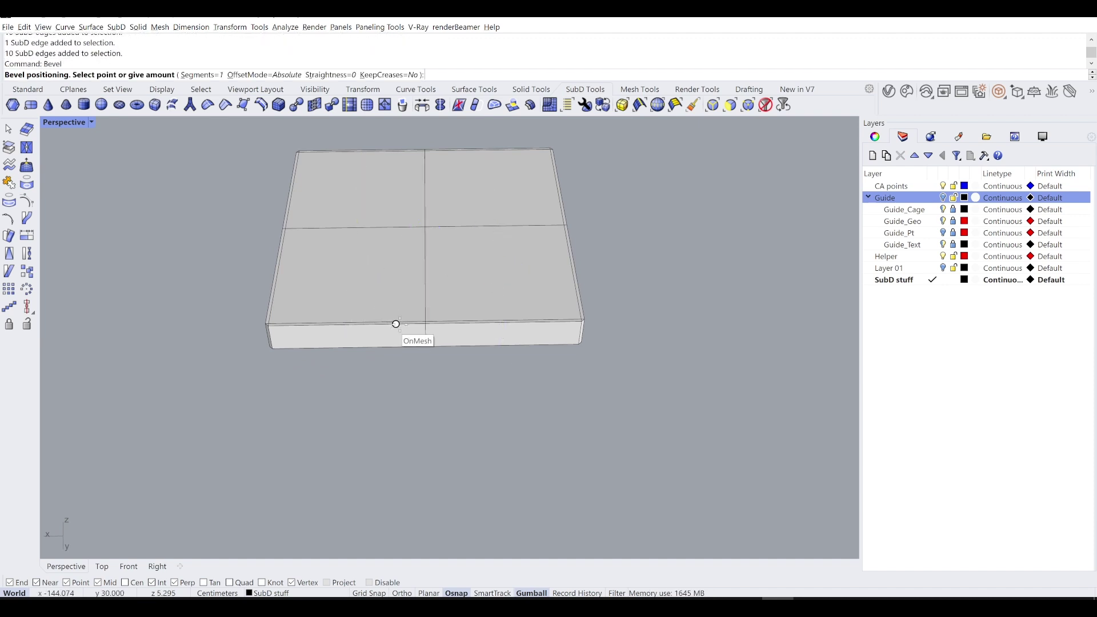
{"action": "left_click", "coordinate": [308, 325]}
Bevel the four lengthwise edge loops with one segment to split them into eight loops.
{"action": "double_click", "coordinate": [317, 264]}
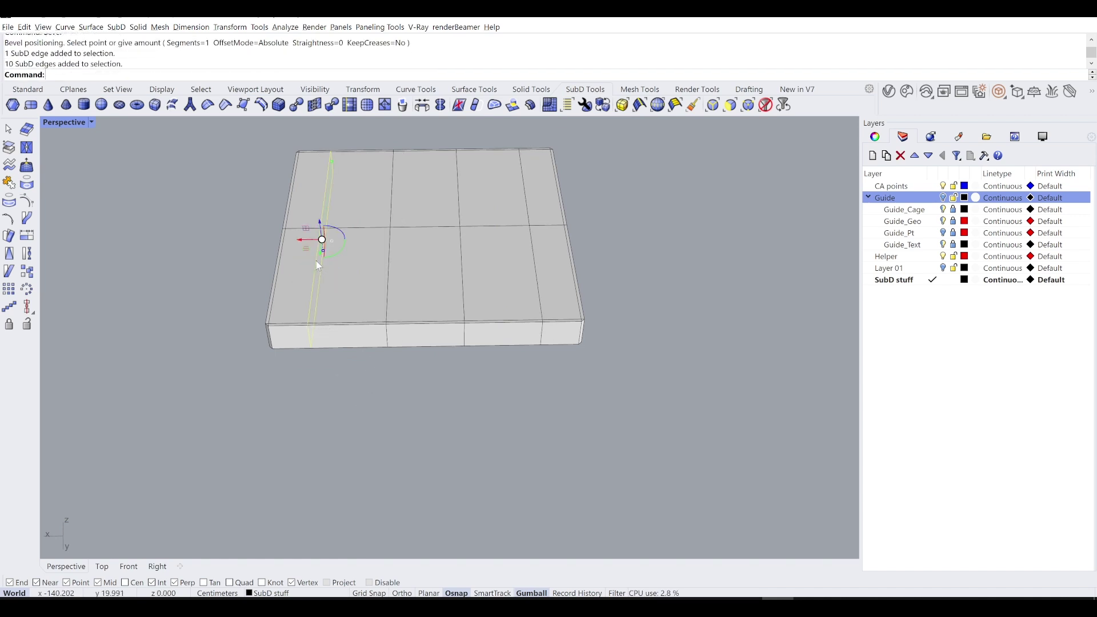
{"action": "double_click", "coordinate": [393, 264], "text": "shift"}
{"action": "double_click", "coordinate": [462, 259], "text": "shift"}
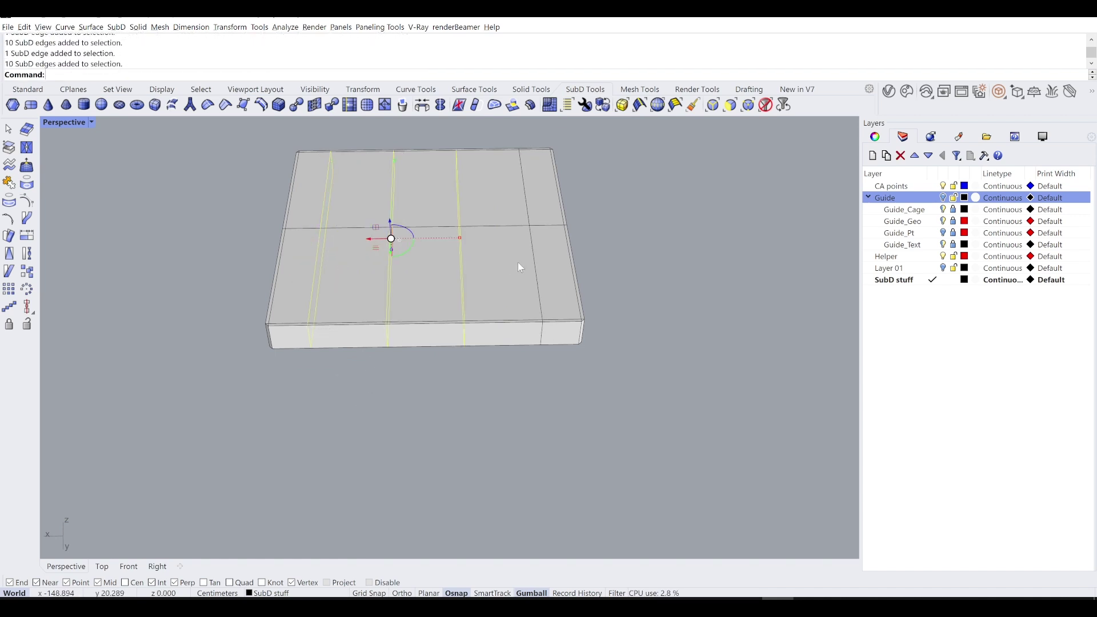
{"action": "key", "text": "Return"}
{"action": "scroll", "coordinate": [543, 312], "scroll_direction": "up", "scroll_amount": 3}
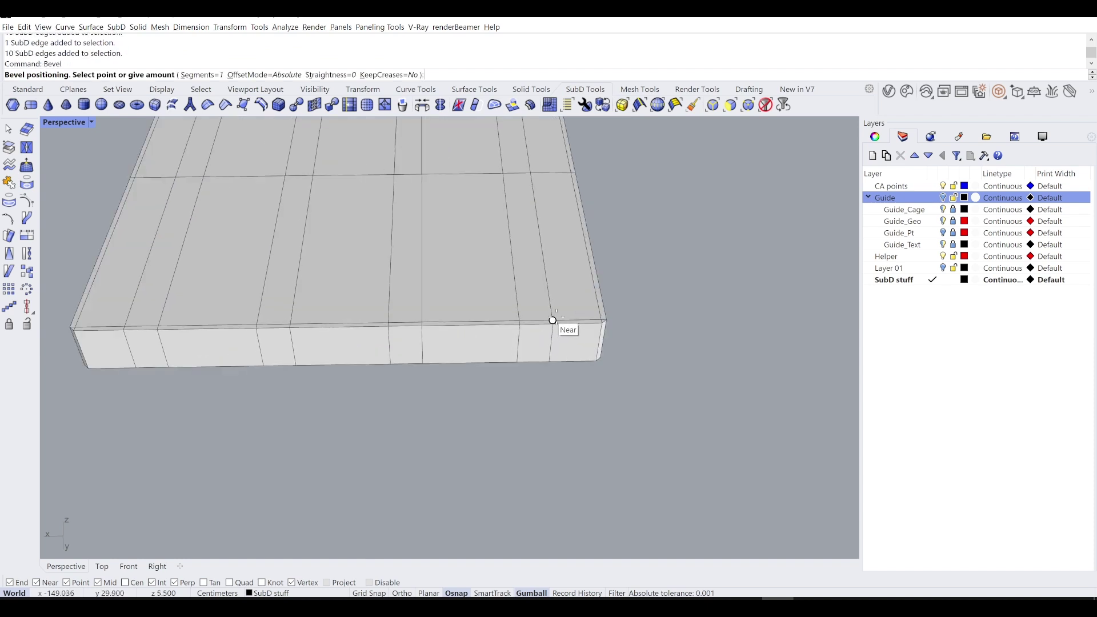
{"action": "key", "text": "Escape"}
{"action": "scroll", "coordinate": [503, 401], "scroll_direction": "down", "scroll_amount": 3}
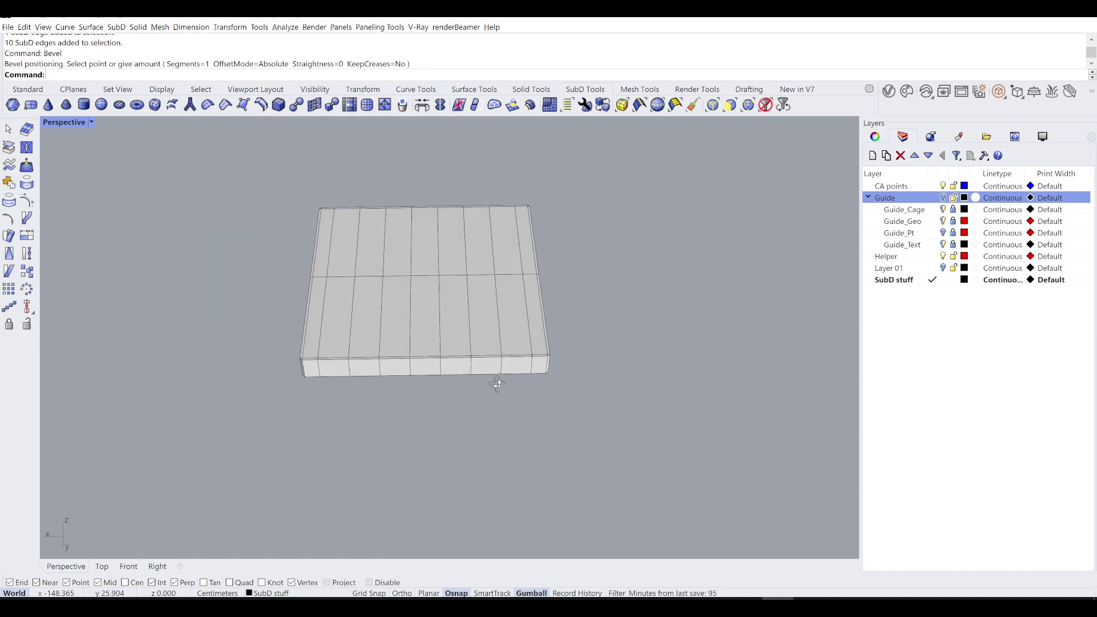
Bevel all eight lengthwise edge loops with one segment to divide the slab into narrow strips.
{"action": "right_click_drag", "start_coordinate": [497, 380], "coordinate": [500, 390]}
{"action": "scroll", "coordinate": [338, 336], "scroll_direction": "up", "scroll_amount": 2}
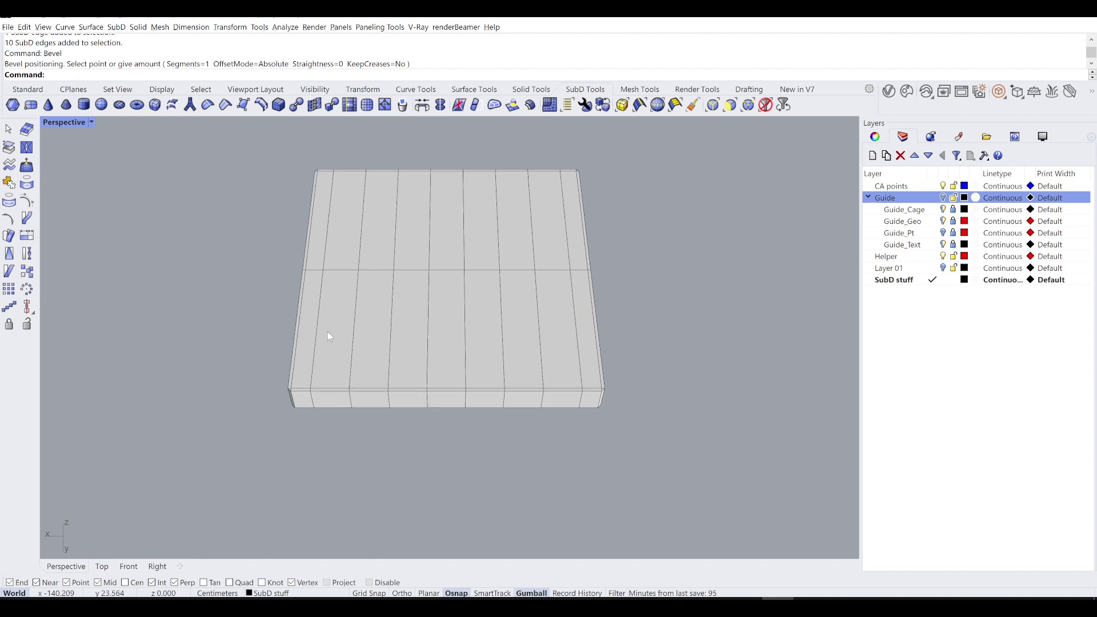
{"action": "double_click", "coordinate": [319, 328]}
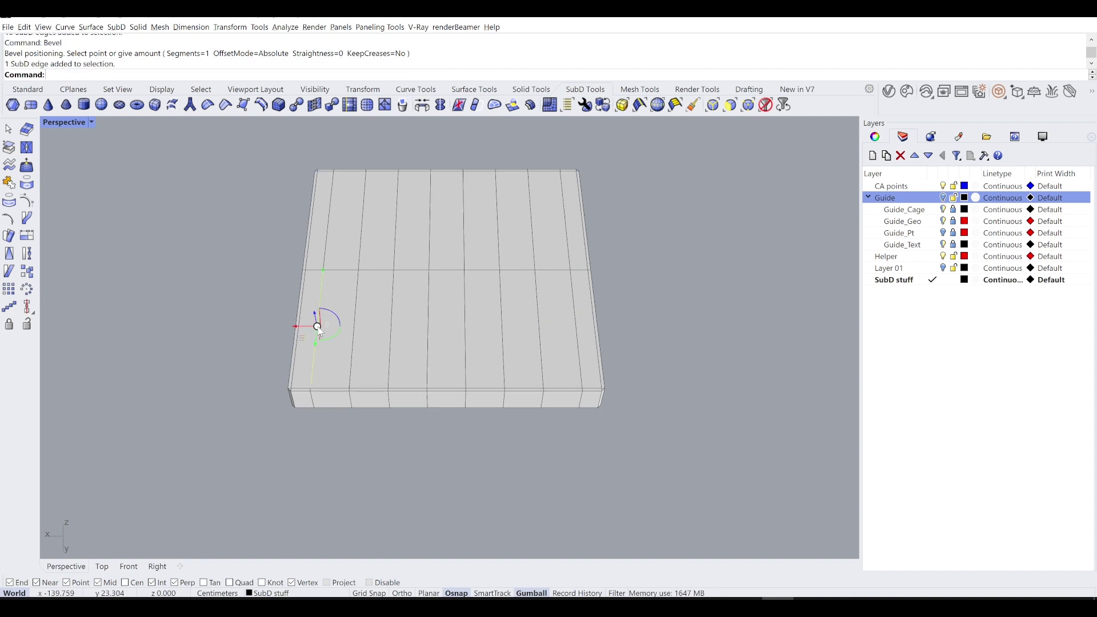
{"action": "double_click", "coordinate": [353, 331], "text": "shift"}
{"action": "double_click", "coordinate": [391, 333], "text": "shift"}
{"action": "double_click", "coordinate": [427, 335], "text": "shift"}
{"action": "double_click", "coordinate": [467, 334], "text": "shift"}
{"action": "left_click", "coordinate": [503, 332], "text": "shift"}
{"action": "left_click", "coordinate": [503, 332], "text": "shift"}
{"action": "double_click", "coordinate": [543, 330], "text": "shift"}
{"action": "double_click", "coordinate": [578, 338], "text": "shift"}
{"action": "type", "text": "bevel"}
{"action": "key", "text": "Return"}
{"action": "scroll", "coordinate": [573, 387], "scroll_direction": "up", "scroll_amount": 5}
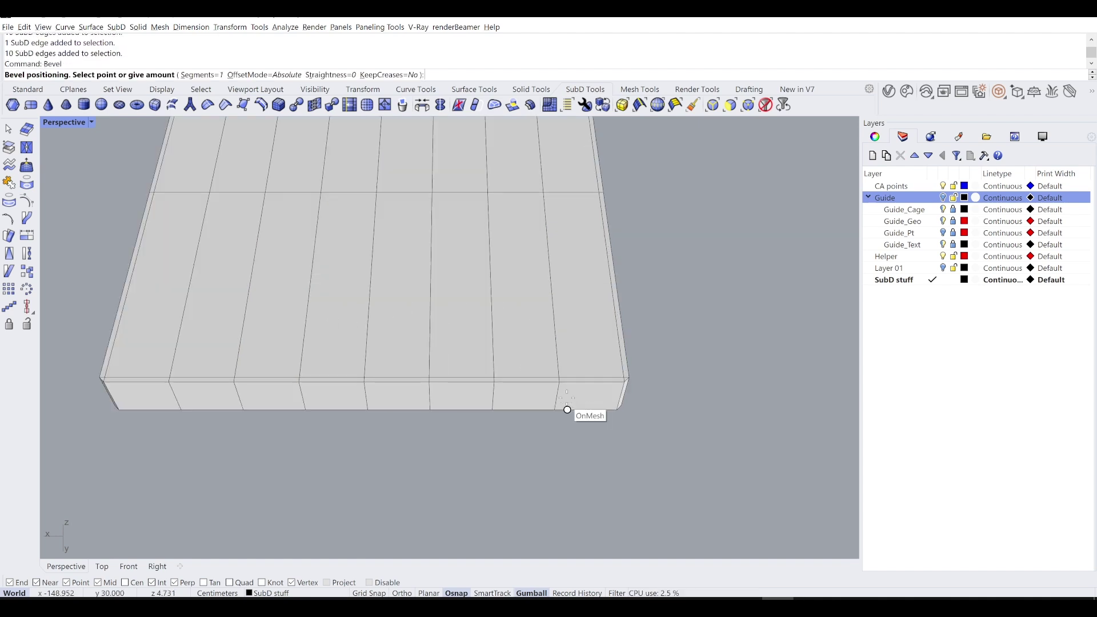
{"action": "left_click", "coordinate": [622, 380]}
Examine the subdivided slab from several sides in smooth display, and return to flat display.
{"action": "scroll", "coordinate": [493, 434], "scroll_direction": "down", "scroll_amount": 6}
{"action": "right_click_drag", "start_coordinate": [502, 434], "coordinate": [522, 417]}
{"action": "key", "text": "Tab"}
{"action": "right_click_drag", "start_coordinate": [566, 342], "coordinate": [499, 199]}
{"action": "key", "text": "Tab"}
{"action": "scroll", "coordinate": [445, 348], "scroll_direction": "up", "scroll_amount": 3}
{"action": "right_click_drag", "start_coordinate": [409, 293], "coordinate": [382, 383]}
{"action": "right_click_drag", "start_coordinate": [531, 283], "coordinate": [665, 280]}
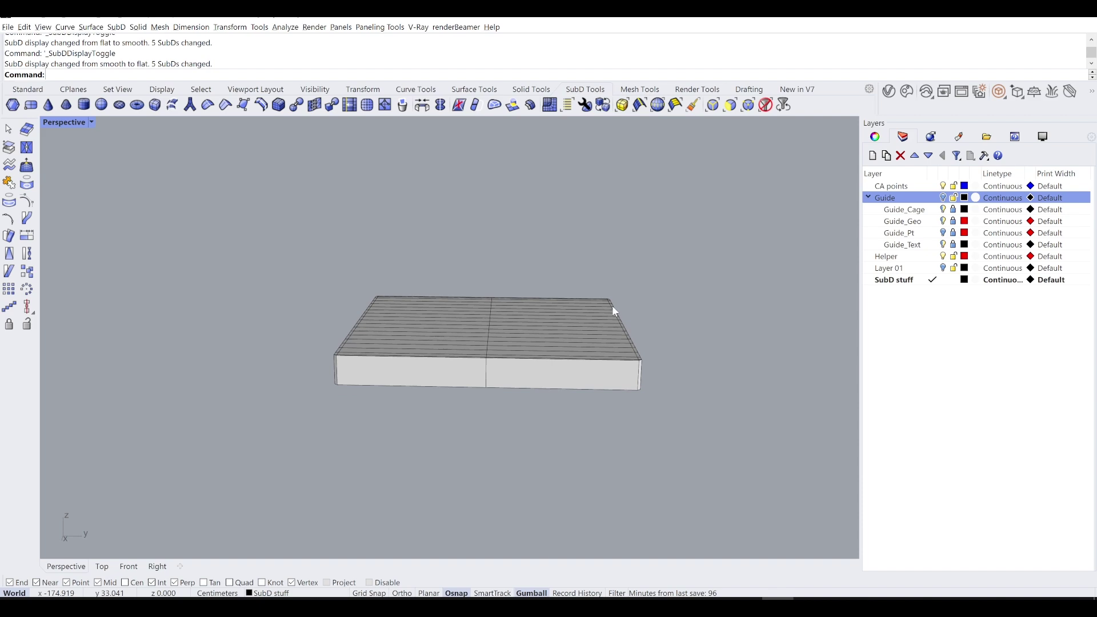
{"action": "right_click_drag", "start_coordinate": [616, 310], "coordinate": [547, 366]}
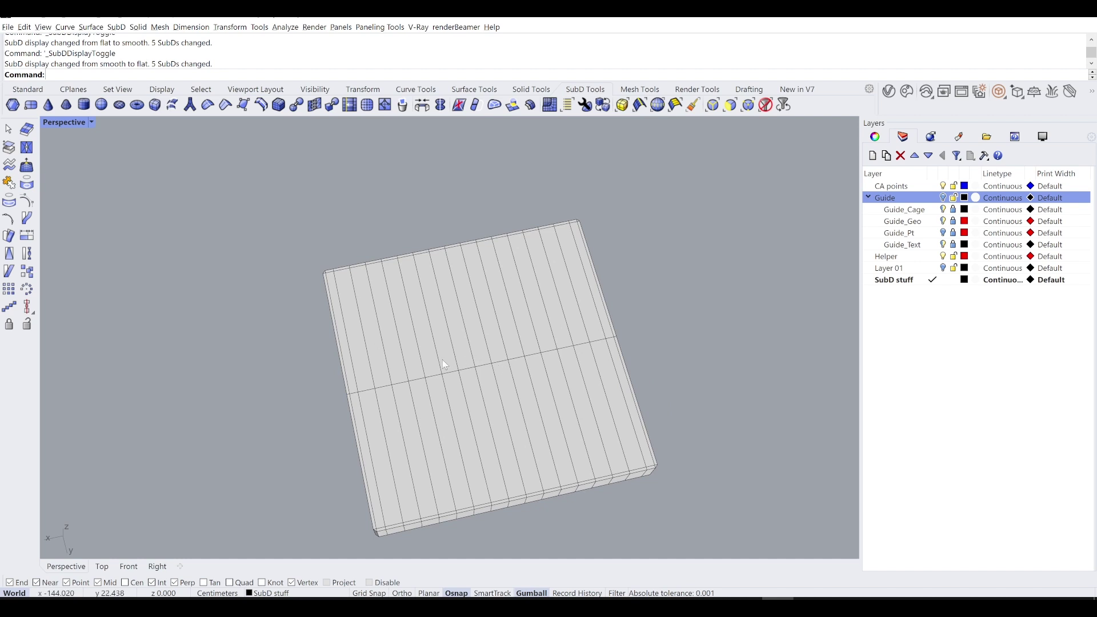
Delete seven alternating upper strip faces on one side of the slab's crosswise centre edge.
{"action": "right_click_drag", "start_coordinate": [424, 362], "coordinate": [377, 303]}
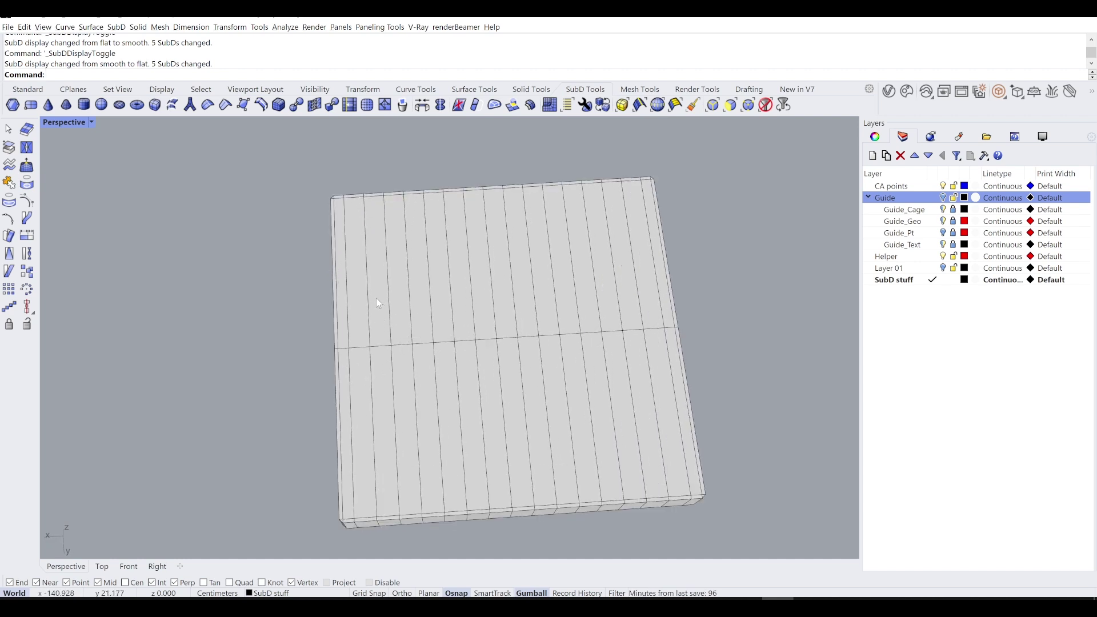
{"action": "left_click", "coordinate": [379, 303], "text": "ctrl+shift"}
{"action": "left_click", "coordinate": [420, 311], "text": "ctrl+shift"}
{"action": "left_click", "coordinate": [461, 303], "text": "ctrl+shift"}
{"action": "left_click", "coordinate": [499, 302], "text": "ctrl+shift"}
{"action": "left_click", "coordinate": [544, 297], "text": "ctrl+shift"}
{"action": "left_click", "coordinate": [588, 295], "text": "ctrl+shift"}
{"action": "left_click", "coordinate": [601, 327], "text": "ctrl+shift"}
{"action": "key", "text": "Delete"}
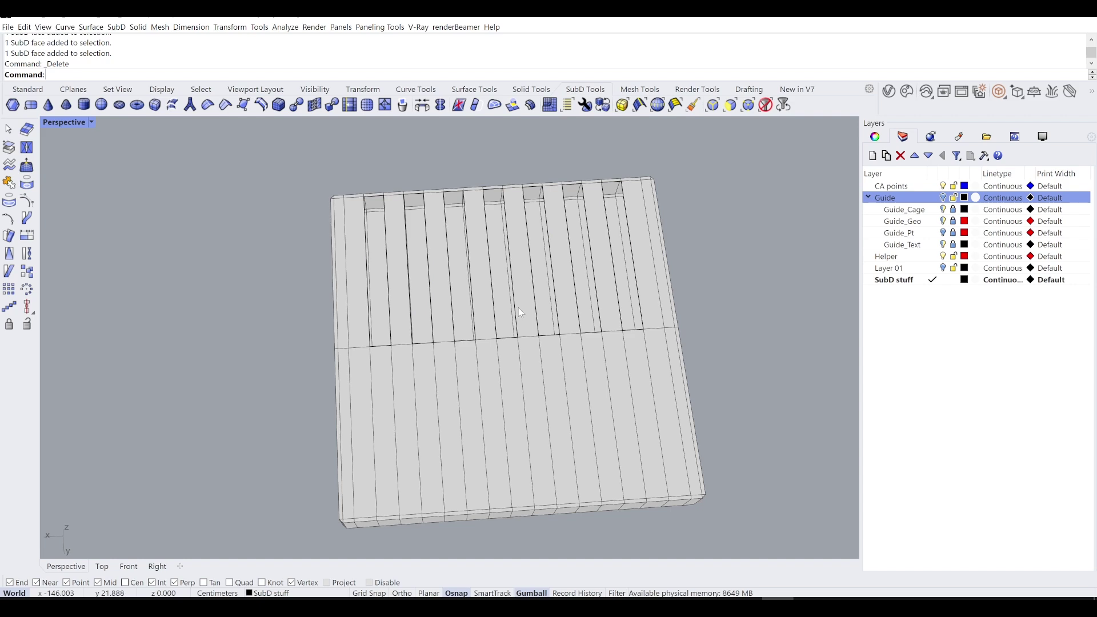
{"action": "scroll", "coordinate": [393, 280], "scroll_direction": "up", "scroll_amount": 2}
{"action": "scroll", "coordinate": [395, 285], "scroll_direction": "up", "scroll_amount": 2}
{"action": "left_click", "coordinate": [383, 291], "text": "ctrl+shift"}
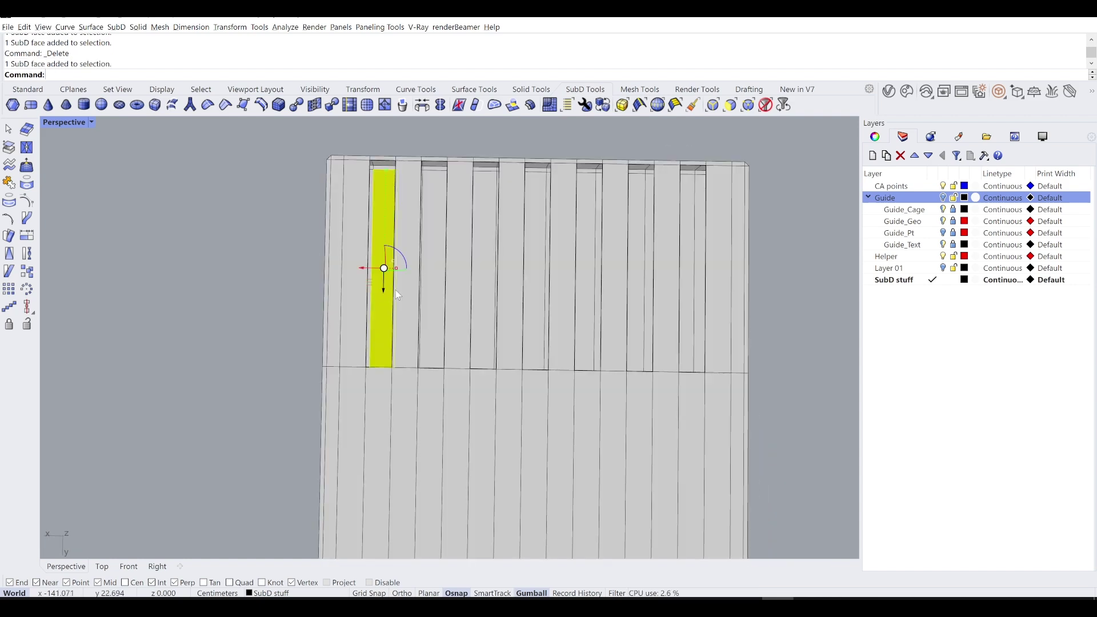
{"action": "scroll", "coordinate": [383, 290], "scroll_direction": "up", "scroll_amount": 2}
{"action": "left_click", "coordinate": [435, 258], "text": "ctrl+shift"}
{"action": "left_click", "coordinate": [502, 263], "text": "ctrl+shift"}
{"action": "left_click", "coordinate": [599, 255], "text": "ctrl+shift"}
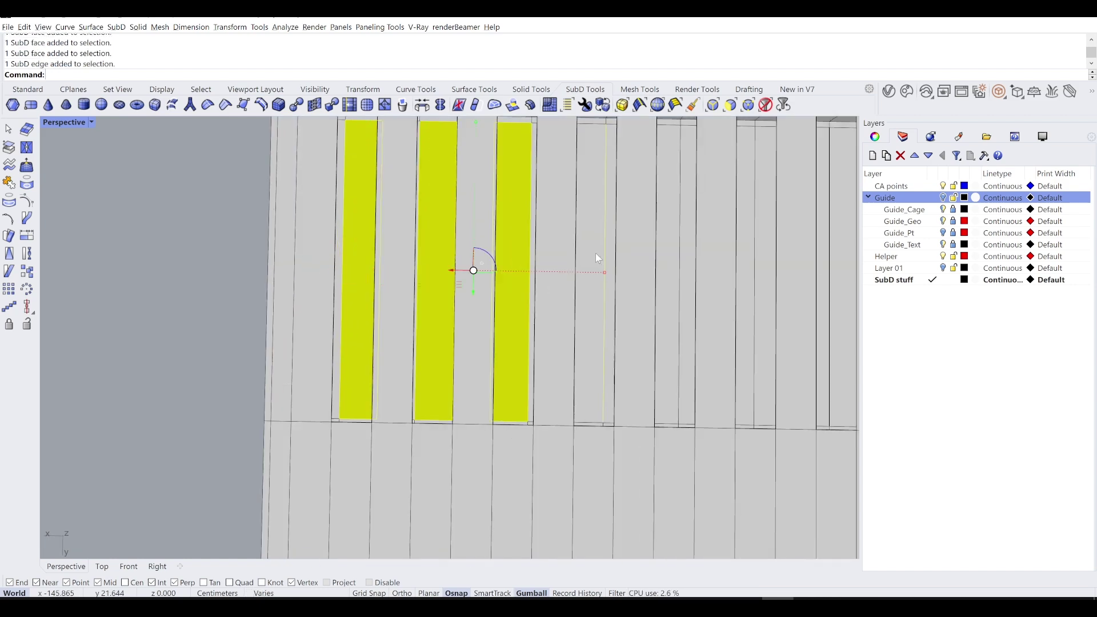
{"action": "right_click_drag", "start_coordinate": [616, 262], "coordinate": [596, 257]}
{"action": "scroll", "coordinate": [596, 257], "scroll_direction": "down", "scroll_amount": 5}
{"action": "scroll", "coordinate": [502, 244], "scroll_direction": "up", "scroll_amount": 3}
{"action": "left_click", "coordinate": [375, 223]}
Delete the seven matching lower strip faces through the openings to cut through the slab.
{"action": "right_click_drag", "start_coordinate": [510, 264], "coordinate": [368, 223], "text": "shift"}
{"action": "left_click", "coordinate": [381, 232], "text": "ctrl+shift"}
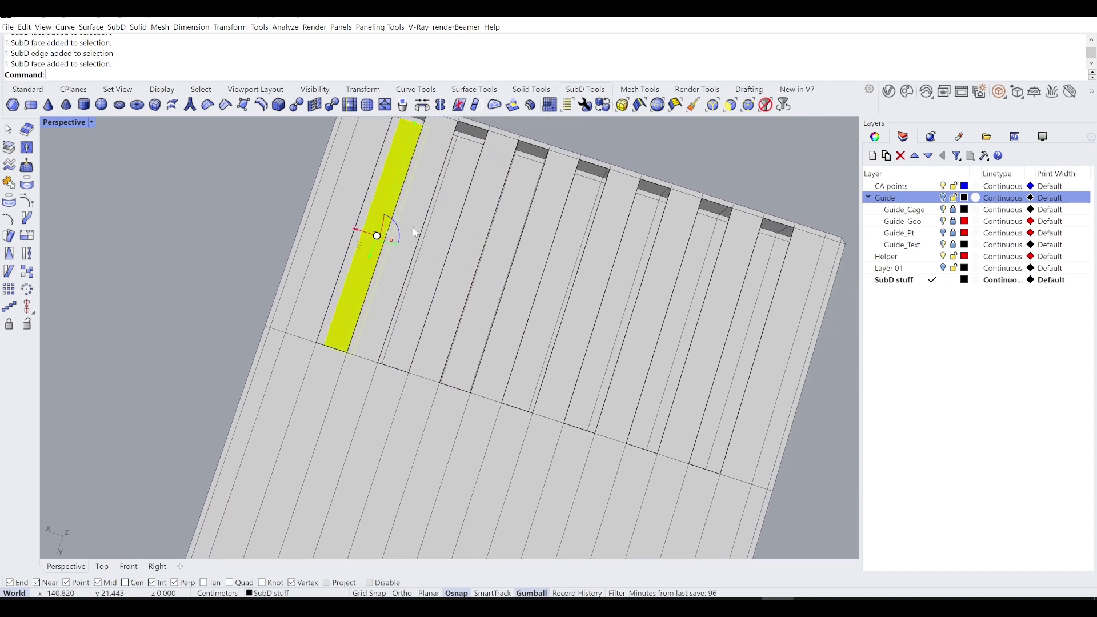
{"action": "left_click", "coordinate": [447, 226], "text": "ctrl+shift"}
{"action": "left_click", "coordinate": [509, 245], "text": "ctrl+shift"}
{"action": "left_click", "coordinate": [560, 258], "text": "ctrl+shift"}
{"action": "left_click", "coordinate": [621, 272], "text": "ctrl+shift"}
{"action": "left_click", "coordinate": [684, 283], "text": "ctrl+shift"}
{"action": "left_click", "coordinate": [746, 296], "text": "ctrl+shift"}
{"action": "key", "text": "Delete"}
Bridge the upper and lower edge loops of the first slot with the default options.
{"action": "scroll", "coordinate": [746, 296], "scroll_direction": "down", "scroll_amount": 4}
{"action": "right_click_drag", "start_coordinate": [763, 317], "coordinate": [709, 252]}
{"action": "scroll", "coordinate": [292, 343], "scroll_direction": "up", "scroll_amount": 3}
{"action": "double_click", "coordinate": [291, 338], "text": "ctrl+shift"}
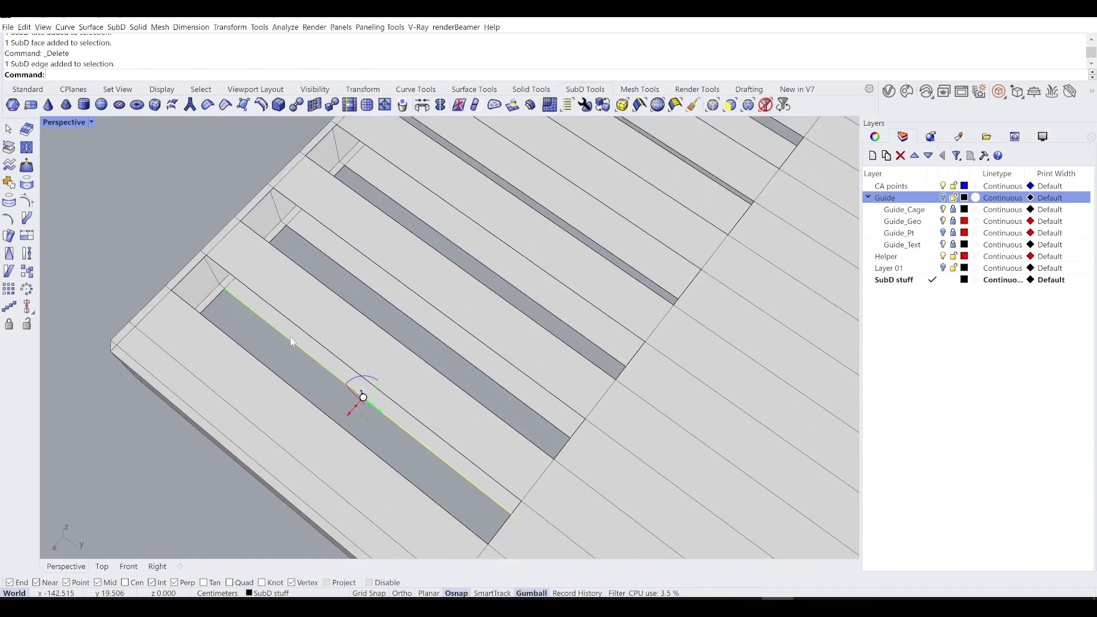
{"action": "double_click", "coordinate": [298, 325], "text": "ctrl+shift"}
{"action": "scroll", "coordinate": [307, 318], "scroll_direction": "down", "scroll_amount": 2}
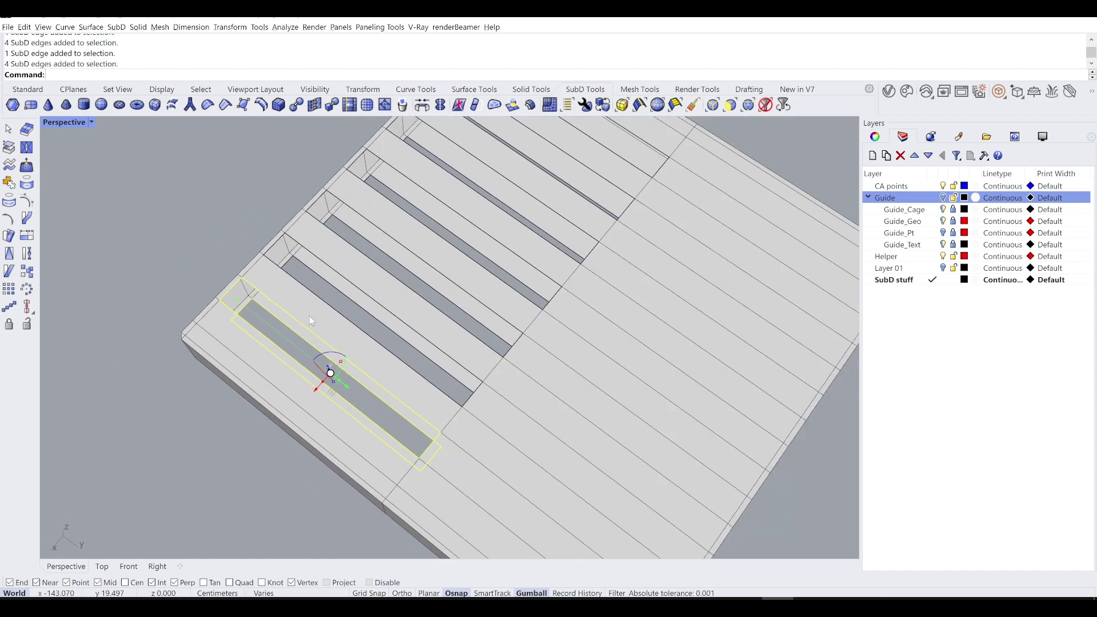
{"action": "type", "text": "Bridge"}
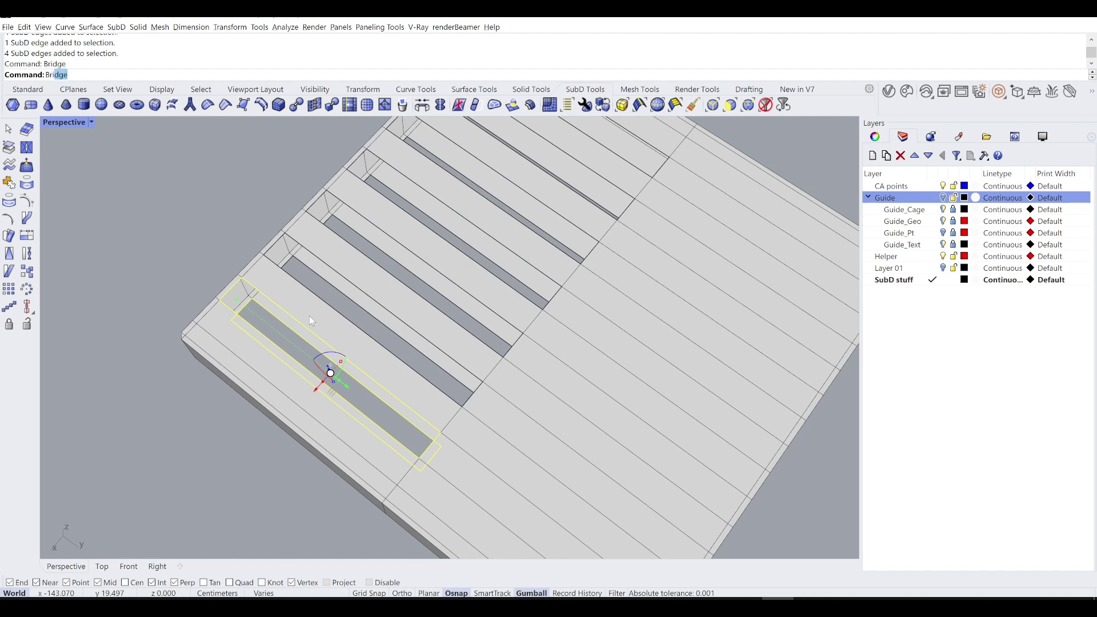
{"action": "key", "text": "Return"}
{"action": "key", "text": "Return"}
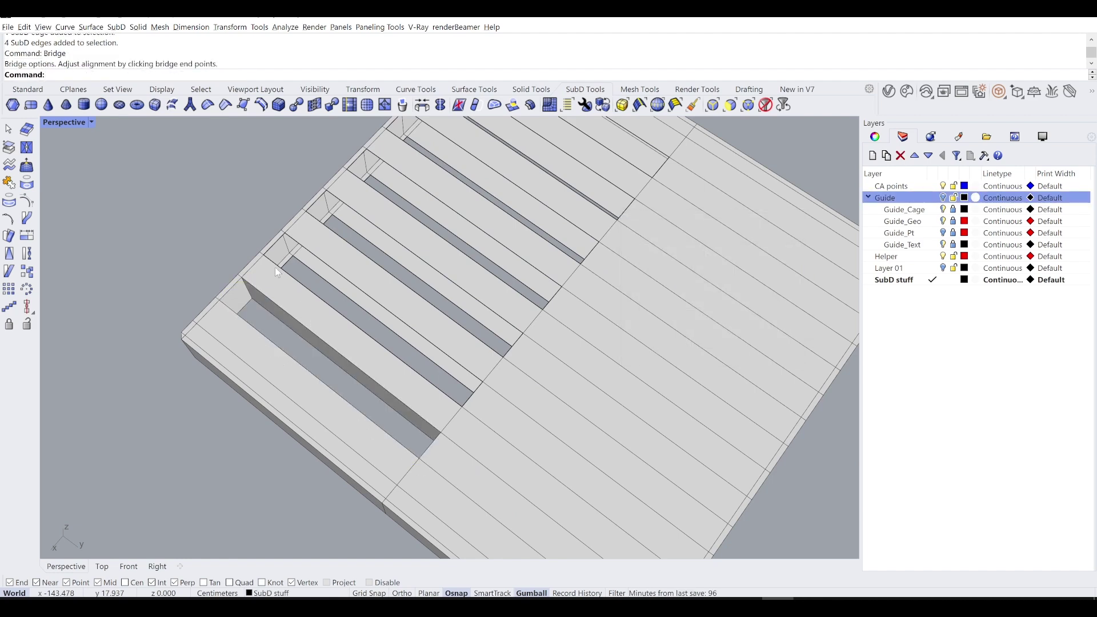
Examine the bridged slot beside the open ones in smooth display, and return to flat display.
{"action": "key", "text": "Tab"}
{"action": "right_click_drag", "start_coordinate": [343, 256], "coordinate": [256, 263]}
{"action": "scroll", "coordinate": [256, 263], "scroll_direction": "down", "scroll_amount": 6}
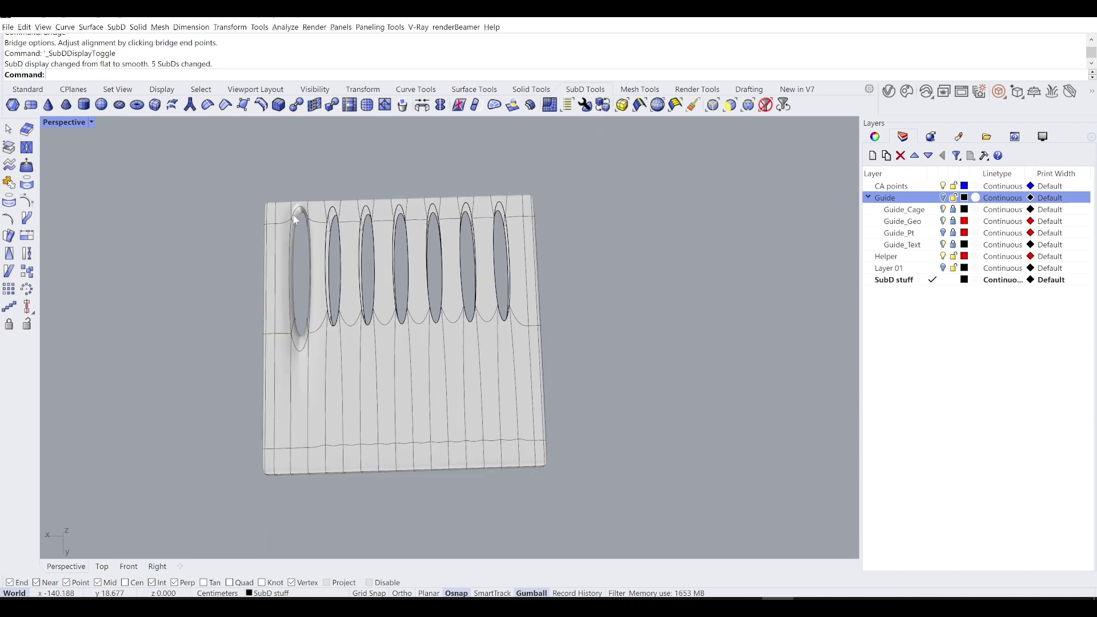
{"action": "key", "text": "Tab"}
{"action": "right_click_drag", "start_coordinate": [267, 207], "coordinate": [333, 215]}
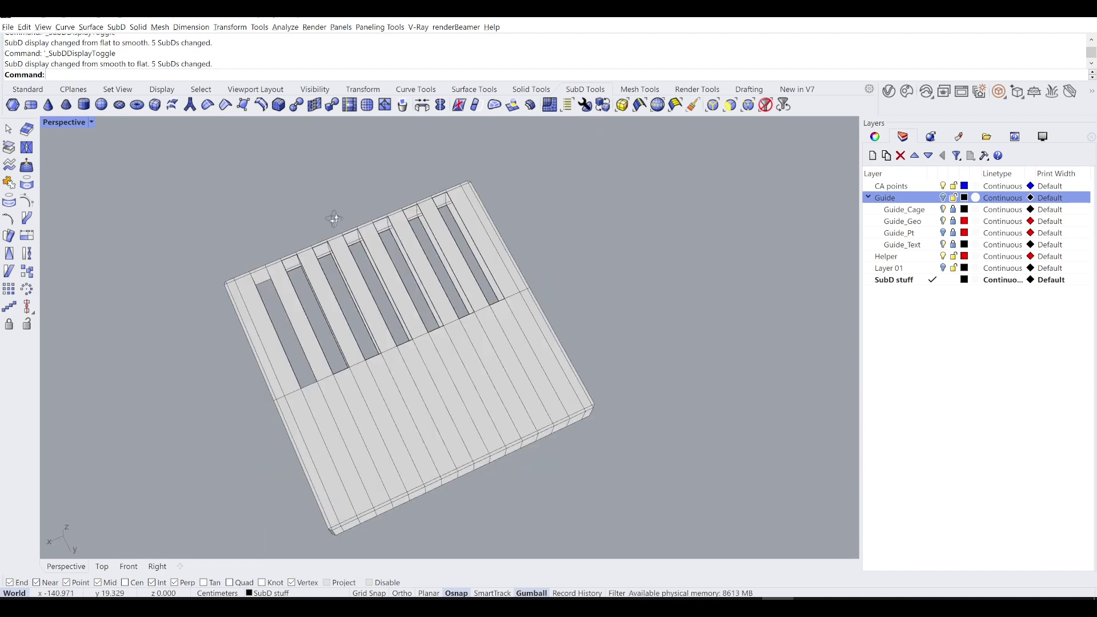
{"action": "scroll", "coordinate": [314, 293], "scroll_direction": "up", "scroll_amount": 5}
{"action": "right_click_drag", "start_coordinate": [303, 284], "coordinate": [245, 241]}
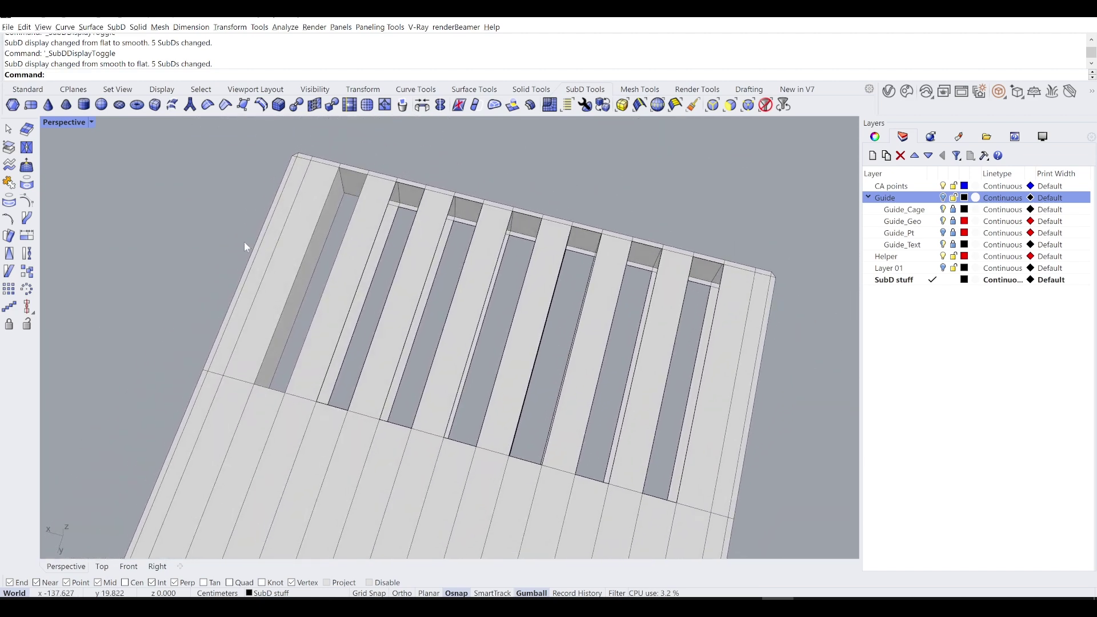
Undo the slot bridge and both strip face deletions.
{"action": "key", "text": "ctrl+z"}
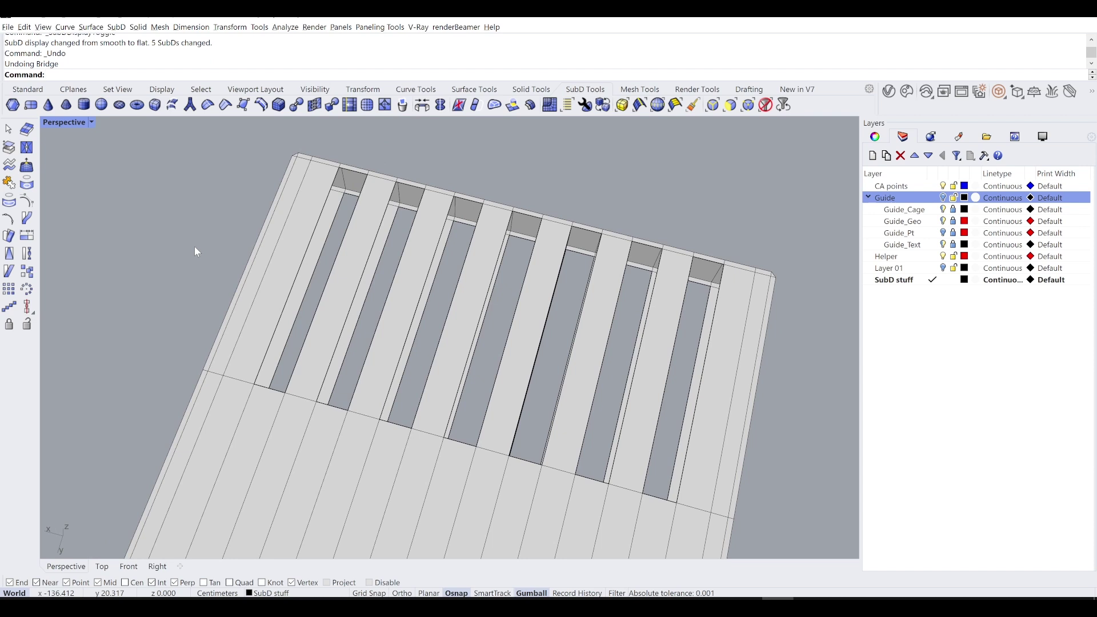
{"action": "key", "text": "ctrl+z"}
{"action": "key", "text": "ctrl+z"}
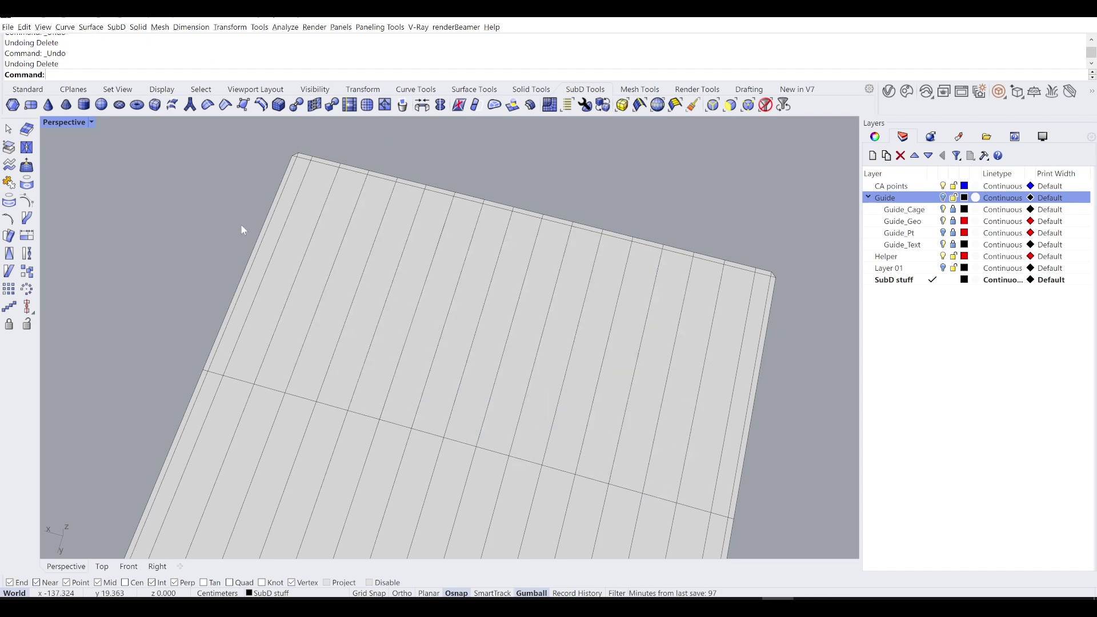
Inset seven alternating upper strip faces and the seven matching lower ones by 0.1 in Group mode.
{"action": "left_click", "coordinate": [315, 271], "text": "ctrl+shift"}
{"action": "left_click", "coordinate": [395, 252], "text": "ctrl+shift"}
{"action": "left_click", "coordinate": [445, 247], "text": "ctrl+shift"}
{"action": "left_click", "coordinate": [514, 262], "text": "ctrl+shift"}
{"action": "left_click", "coordinate": [581, 277], "text": "ctrl+shift"}
{"action": "left_click", "coordinate": [650, 297], "text": "ctrl+shift"}
{"action": "left_click", "coordinate": [702, 297], "text": "ctrl+shift"}
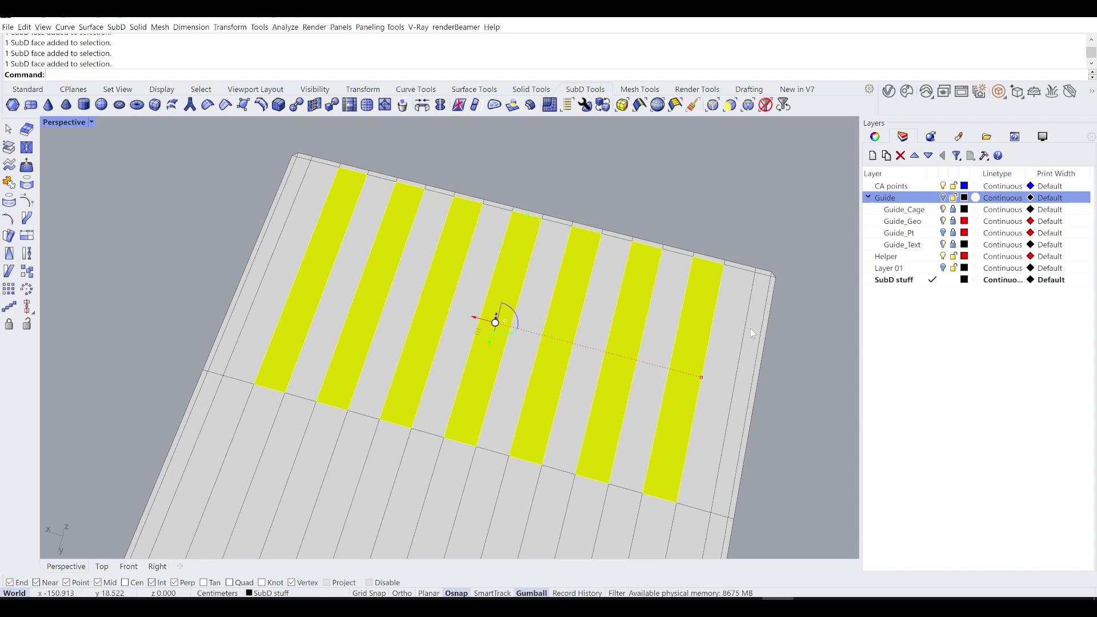
{"action": "right_click_drag", "start_coordinate": [745, 347], "coordinate": [324, 331]}
{"action": "left_click", "coordinate": [332, 341], "text": "ctrl+shift"}
{"action": "left_click", "coordinate": [379, 340], "text": "ctrl+shift"}
{"action": "left_click", "coordinate": [441, 338], "text": "ctrl+shift"}
{"action": "left_click", "coordinate": [501, 348], "text": "ctrl+shift"}
{"action": "left_click", "coordinate": [557, 349], "text": "ctrl+shift"}
{"action": "left_click", "coordinate": [614, 346], "text": "ctrl+shift"}
{"action": "left_click", "coordinate": [667, 344], "text": "ctrl+shift"}
{"action": "right_click_drag", "start_coordinate": [667, 343], "coordinate": [352, 338]}
{"action": "type", "text": "Inset"}
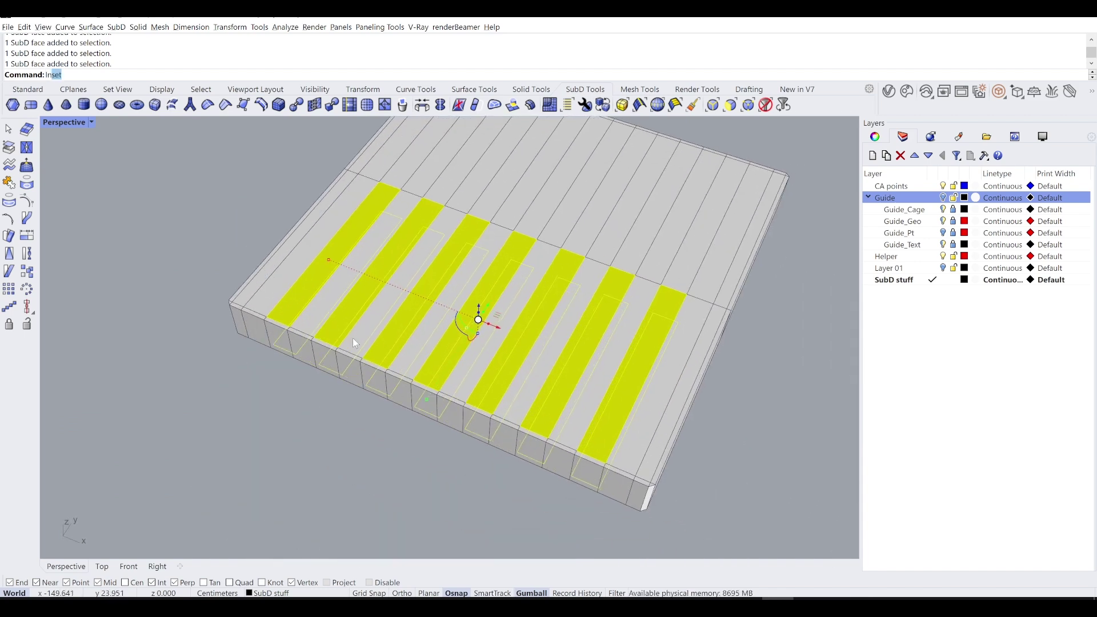
{"action": "key", "text": "Return"}
{"action": "key", "text": "Return"}
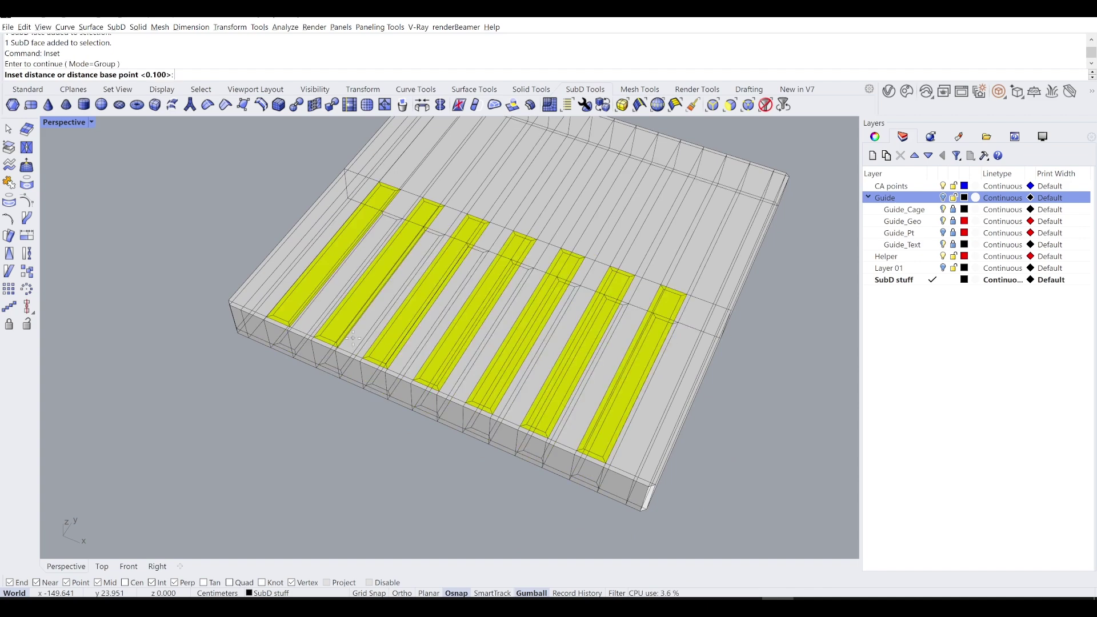
{"action": "key", "text": "Return"}
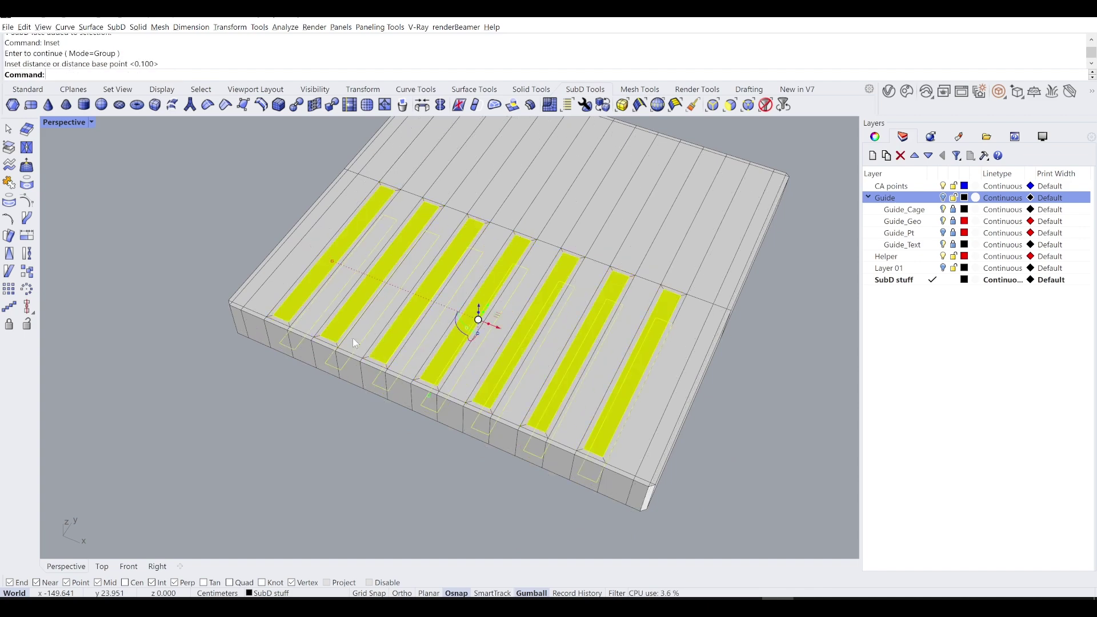
Delete the inset upper and lower strip faces, and bridge the edge loops of the first slot with the default options.
{"action": "key", "text": "Delete"}
{"action": "right_click_drag", "start_coordinate": [319, 307], "coordinate": [330, 320]}
{"action": "scroll", "coordinate": [330, 320], "scroll_direction": "up", "scroll_amount": 5}
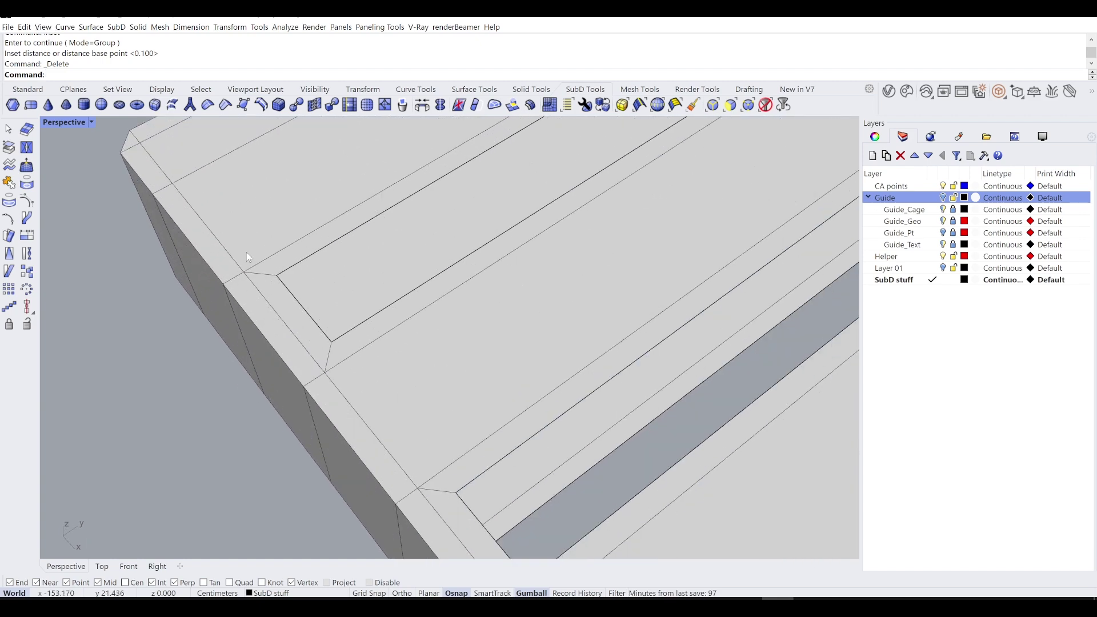
{"action": "right_click_drag", "start_coordinate": [298, 272], "coordinate": [351, 334]}
{"action": "double_click", "coordinate": [379, 347]}
{"action": "double_click", "coordinate": [387, 362], "text": "shift"}
{"action": "type", "text": "Br"}
{"action": "key", "text": "Return"}
{"action": "key", "text": "Return"}
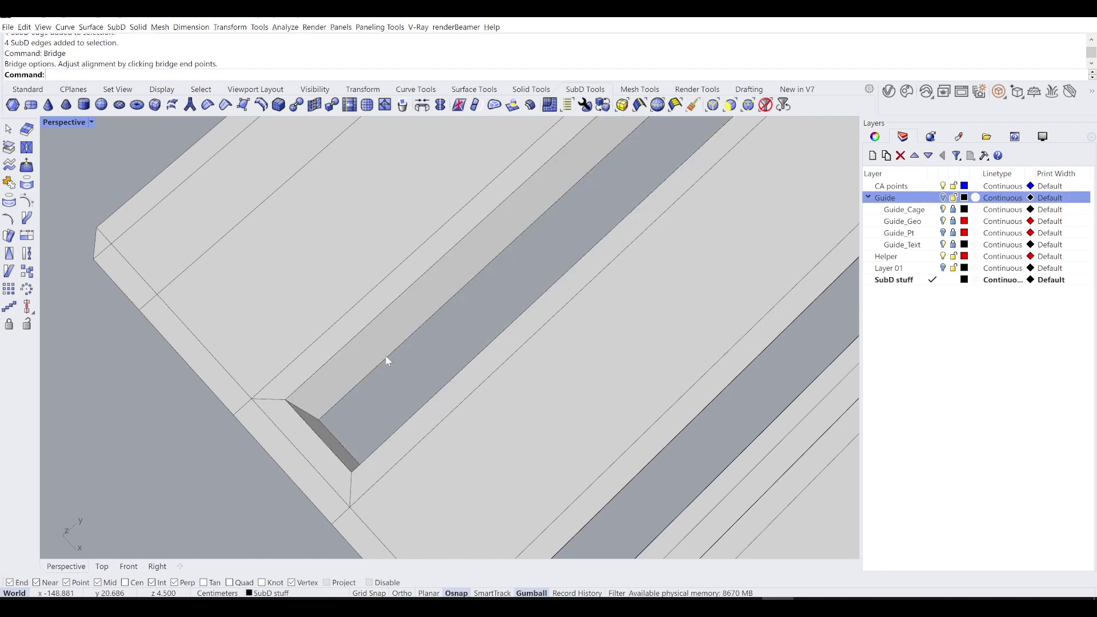
Compare the bridged first slot with the open ones in smooth display, and return to flat display.
{"action": "key", "text": "Tab"}
{"action": "scroll", "coordinate": [369, 259], "scroll_direction": "down", "scroll_amount": 5}
{"action": "right_click_drag", "start_coordinate": [463, 314], "coordinate": [337, 249]}
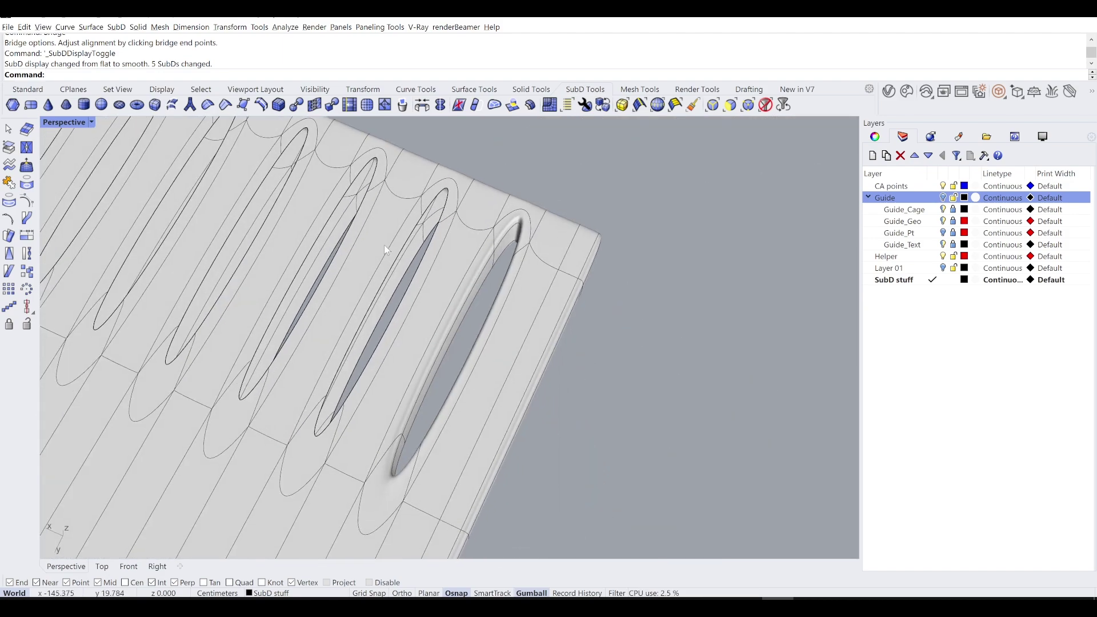
{"action": "key", "text": "Tab"}
{"action": "right_click_drag", "start_coordinate": [512, 291], "coordinate": [375, 225]}
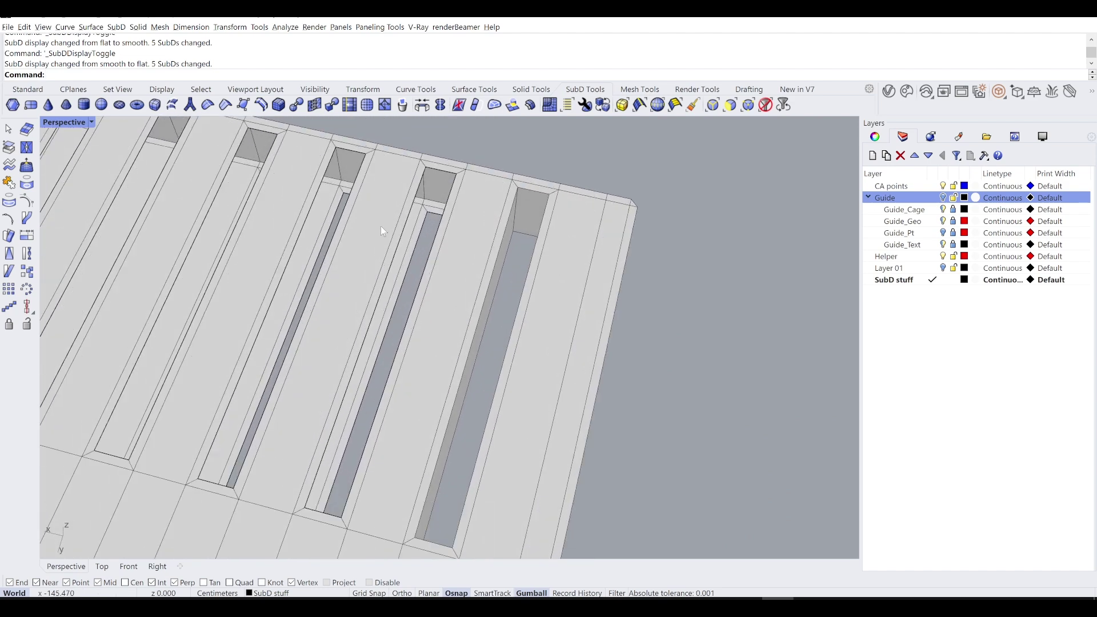
Bridge the upper and lower edge loops of the second and third slots with the default options.
{"action": "left_click", "coordinate": [421, 240], "text": "ctrl+shift"}
{"action": "double_click", "coordinate": [420, 240], "text": "ctrl+shift"}
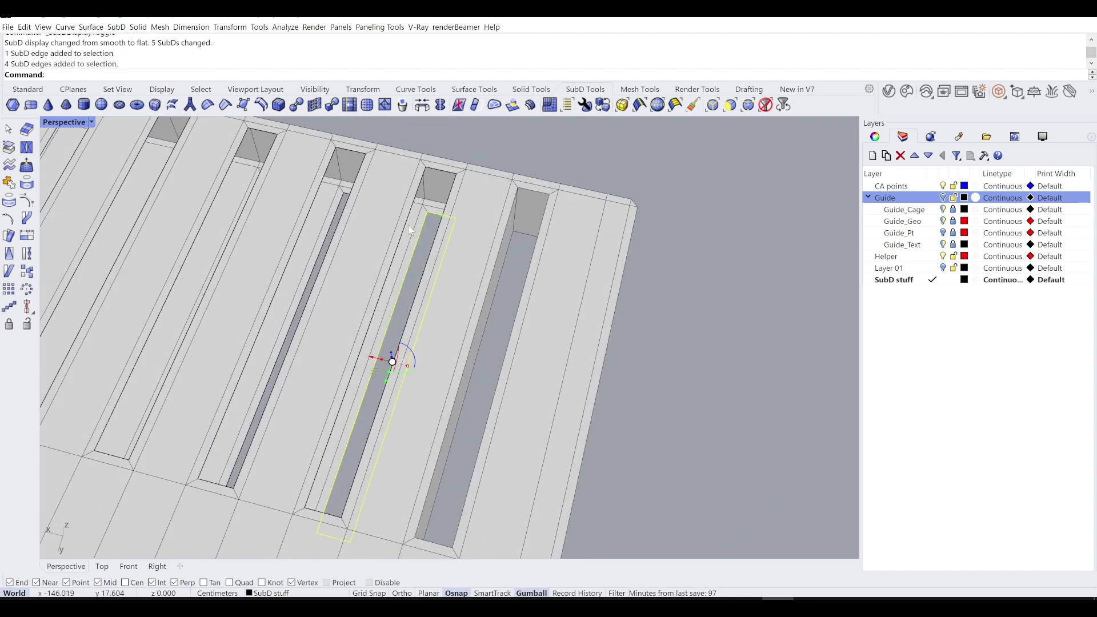
{"action": "double_click", "coordinate": [410, 231], "text": "ctrl+shift"}
{"action": "type", "text": "ridge"}
{"action": "key", "text": "Return"}
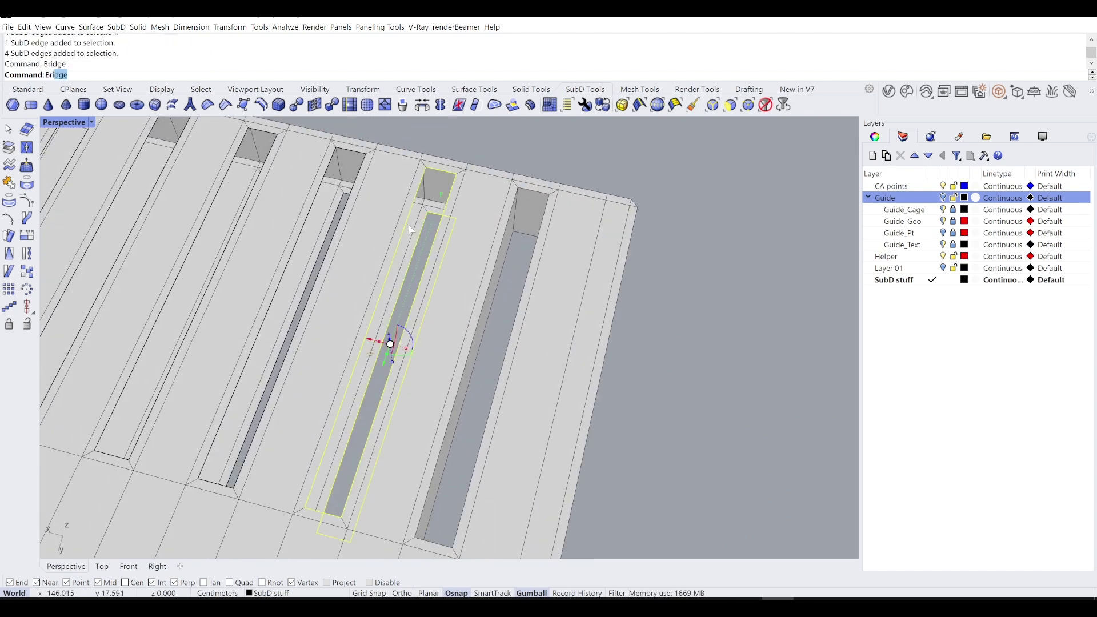
{"action": "key", "text": "Return"}
{"action": "scroll", "coordinate": [336, 235], "scroll_direction": "up", "scroll_amount": 2}
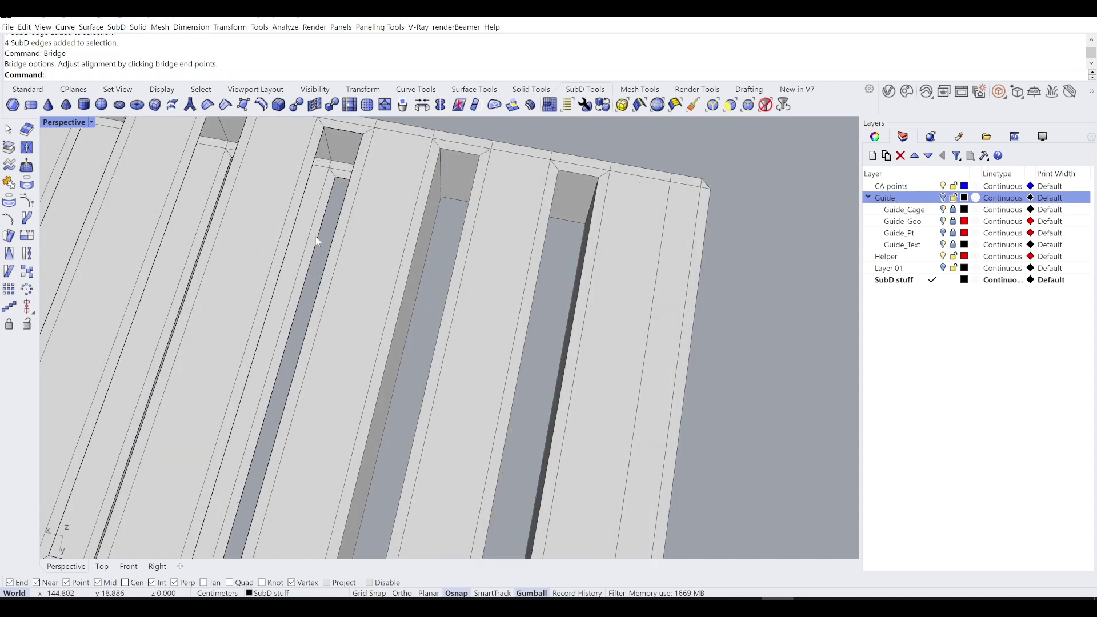
{"action": "double_click", "coordinate": [299, 215]}
{"action": "key", "text": "Return"}
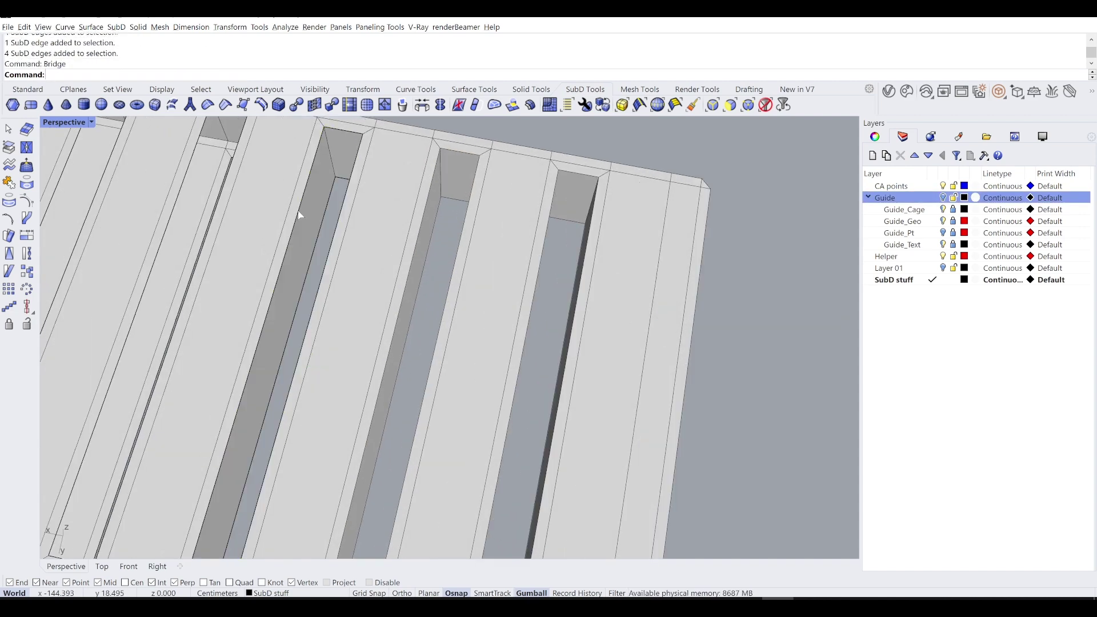
{"action": "key", "text": "Return"}
Bridge the upper and lower edge loops of the fourth and fifth slots with the default options.
{"action": "scroll", "coordinate": [361, 222], "scroll_direction": "down", "scroll_amount": 2}
{"action": "scroll", "coordinate": [397, 238], "scroll_direction": "up", "scroll_amount": 5}
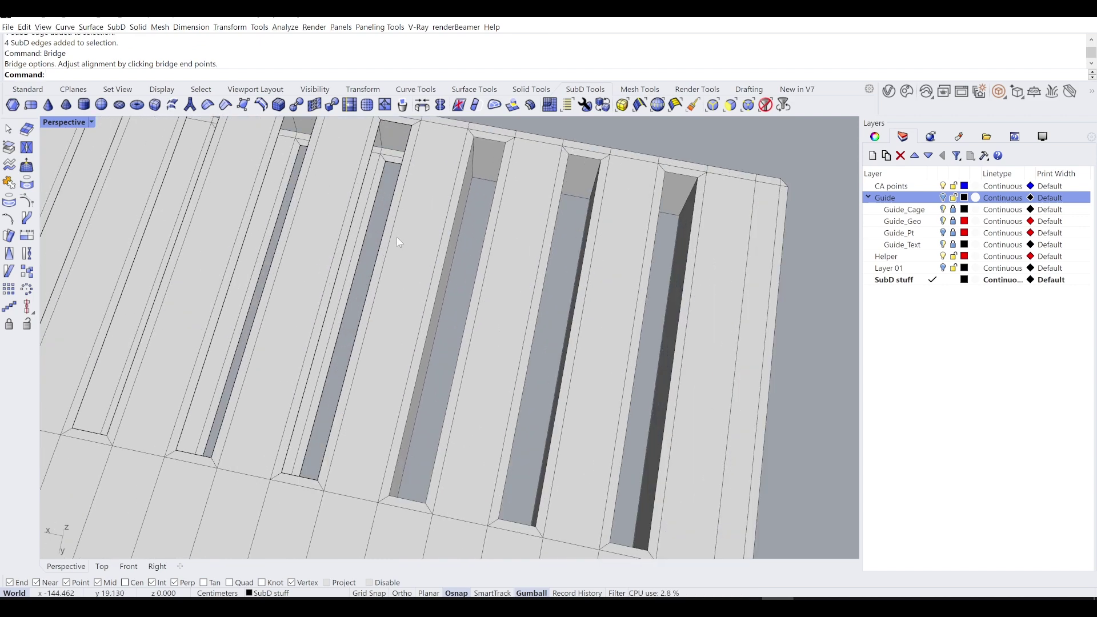
{"action": "double_click", "coordinate": [352, 198]}
{"action": "key", "text": "Return"}
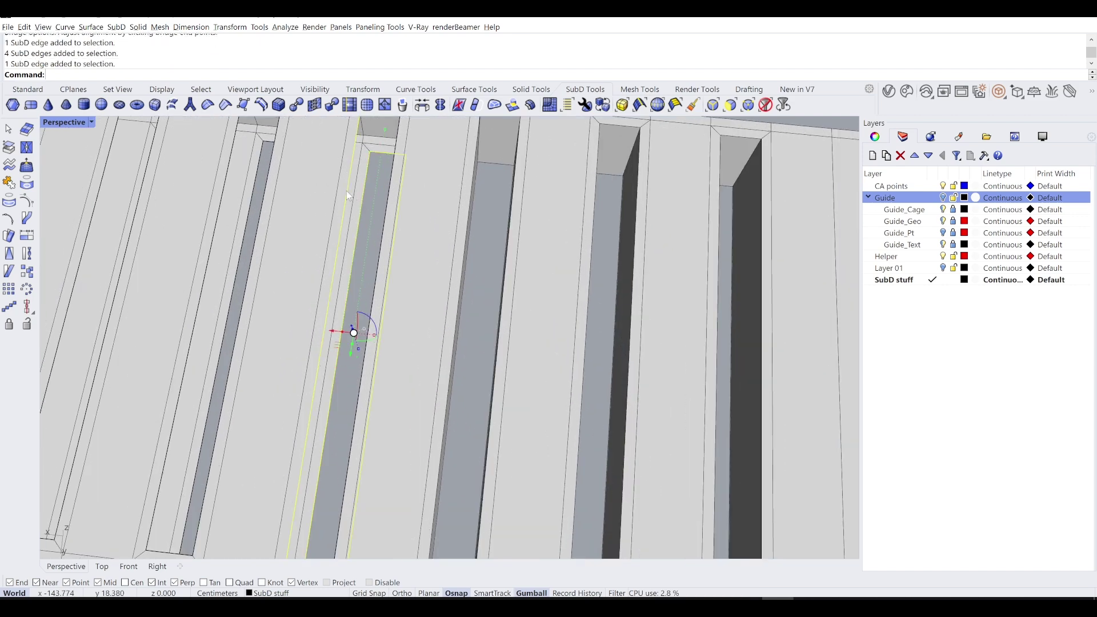
{"action": "key", "text": "Return"}
{"action": "scroll", "coordinate": [369, 223], "scroll_direction": "down", "scroll_amount": 4}
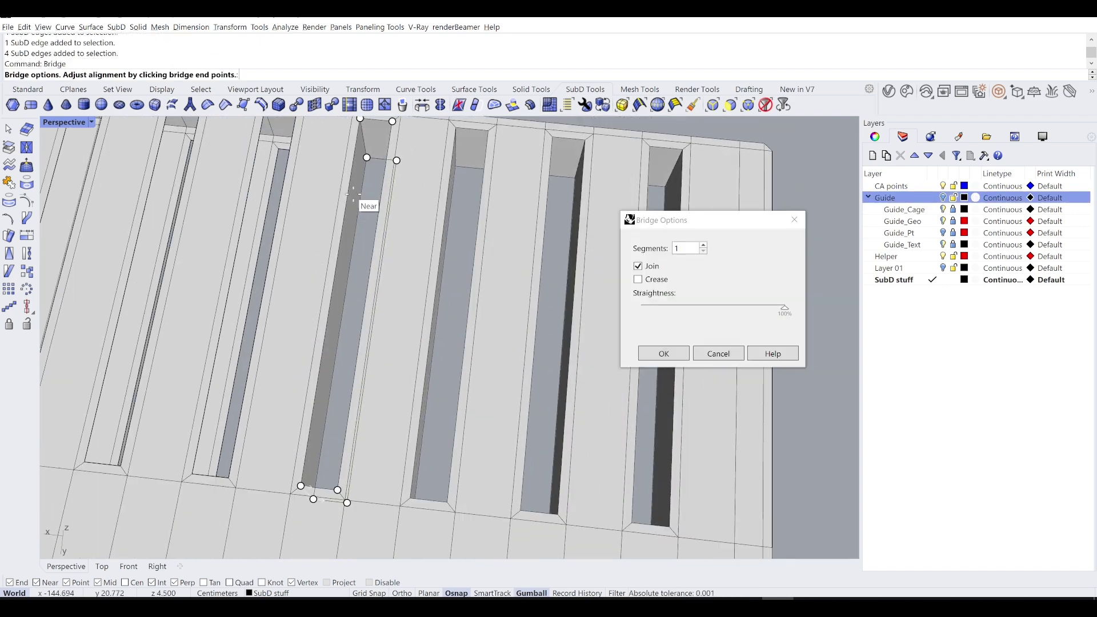
{"action": "scroll", "coordinate": [371, 233], "scroll_direction": "up", "scroll_amount": 3}
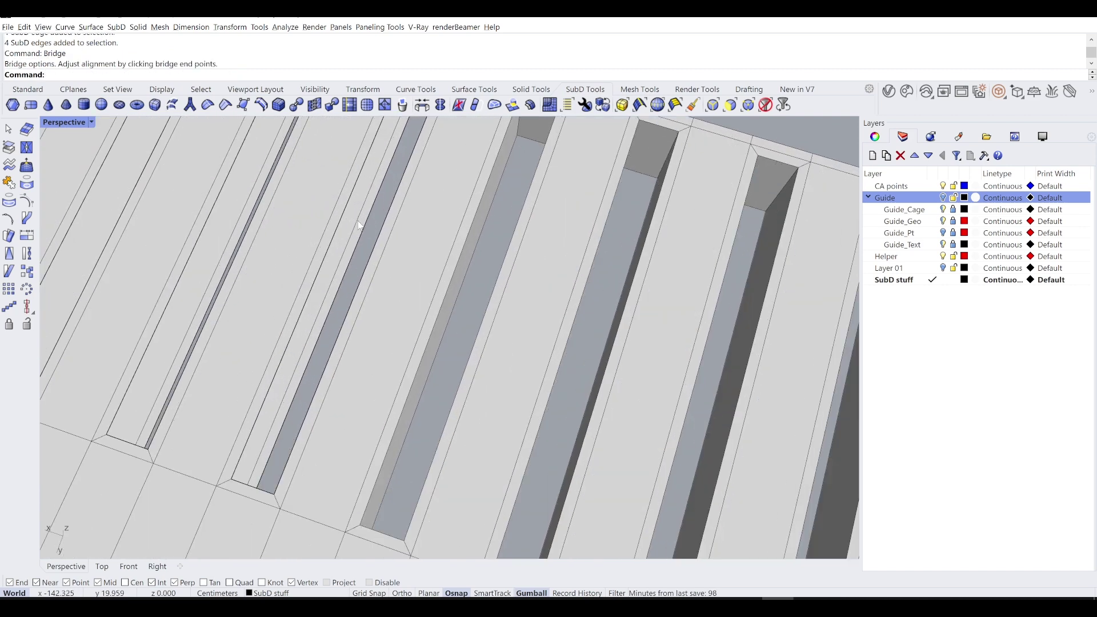
{"action": "double_click", "coordinate": [344, 219]}
{"action": "key", "text": "Return"}
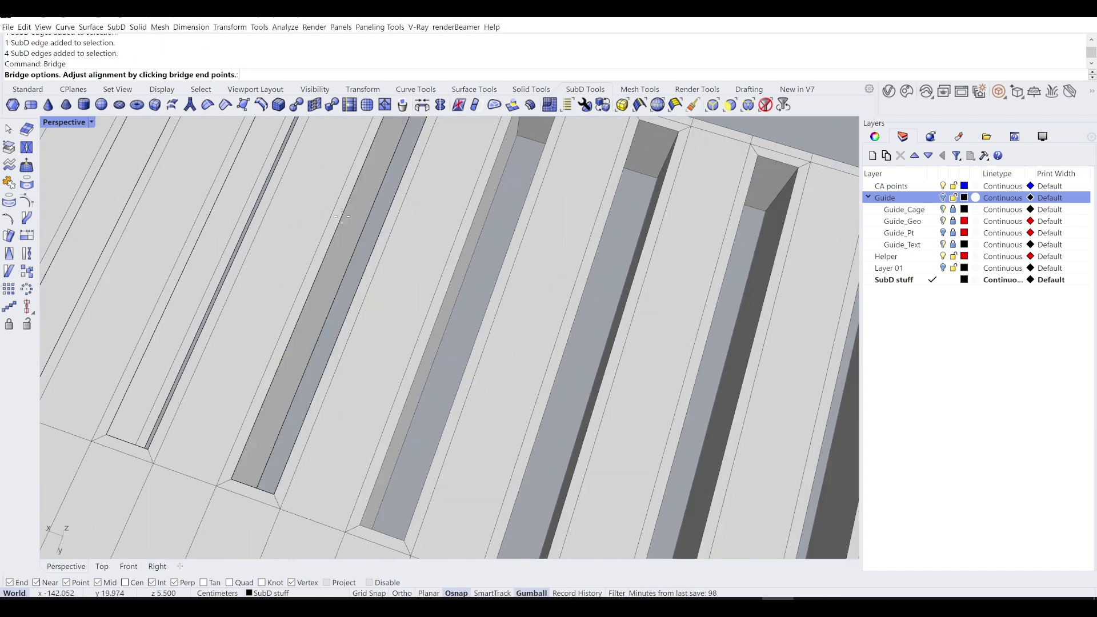
{"action": "key", "text": "Return"}
Bridge the upper and lower edge loops of the sixth slot with the default options.
{"action": "scroll", "coordinate": [345, 217], "scroll_direction": "down", "scroll_amount": 3}
{"action": "scroll", "coordinate": [343, 235], "scroll_direction": "up", "scroll_amount": 3}
{"action": "right_click_drag", "start_coordinate": [340, 241], "coordinate": [335, 251]}
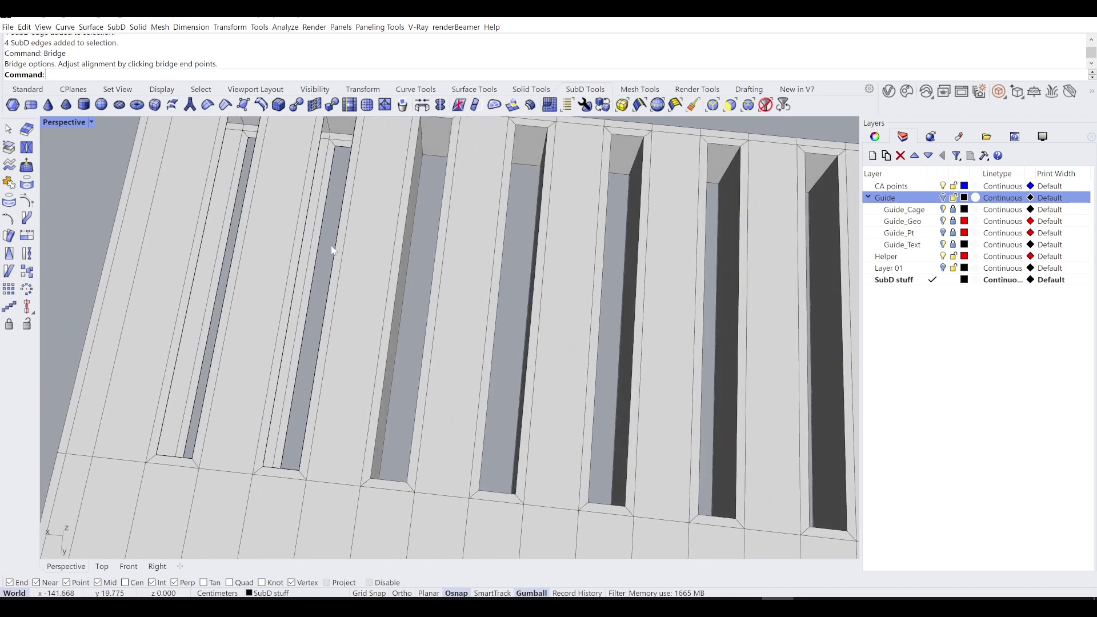
{"action": "double_click", "coordinate": [316, 245]}
{"action": "left_click", "coordinate": [308, 221], "text": "shift"}
{"action": "left_click", "coordinate": [309, 222], "text": "ctrl"}
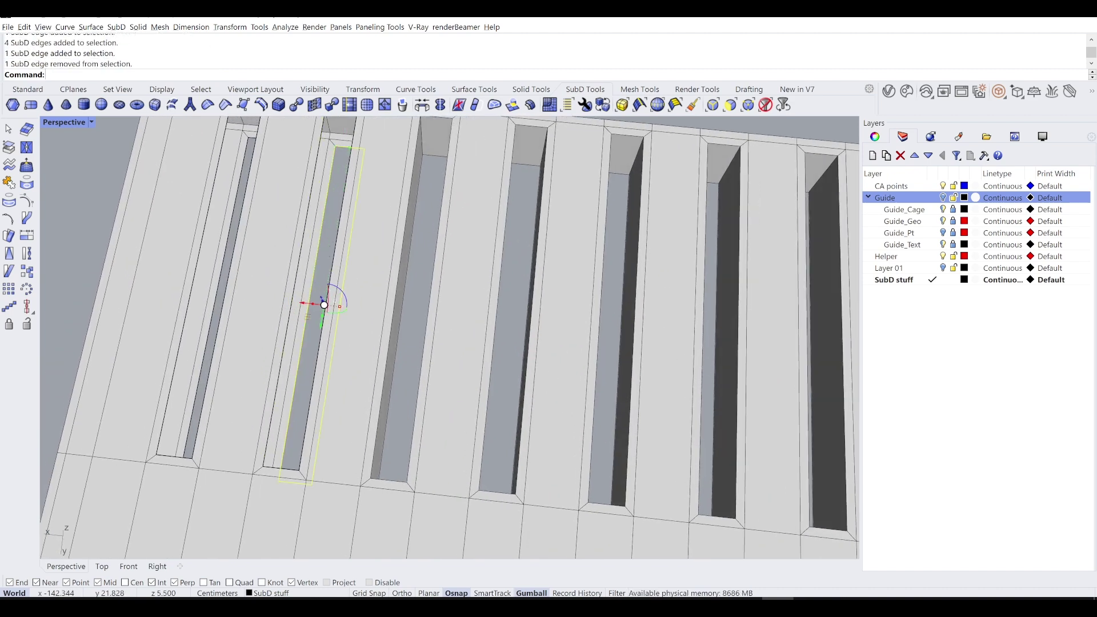
{"action": "key", "text": "Return"}
{"action": "key", "text": "Return"}
Bridge the upper and lower edge loops of the seventh slot with the default options.
{"action": "right_click_drag", "start_coordinate": [235, 244], "coordinate": [275, 240], "text": "shift"}
{"action": "scroll", "coordinate": [275, 241], "scroll_direction": "up", "scroll_amount": 2}
{"action": "double_click", "coordinate": [256, 231]}
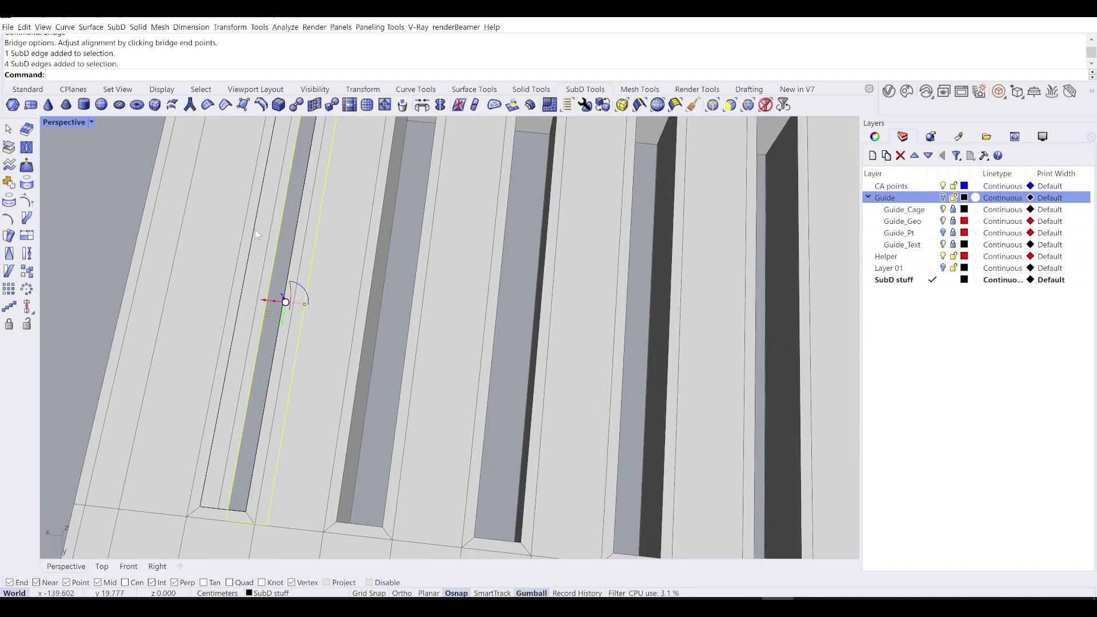
{"action": "key", "text": "Return"}
{"action": "key", "text": "Return"}
Inset the long inner side faces of all seven slots by 0.1 in Group mode.
{"action": "right_click_drag", "start_coordinate": [254, 227], "coordinate": [342, 373]}
{"action": "left_click", "coordinate": [296, 217]}
{"action": "left_click", "coordinate": [399, 457], "text": "shift"}
{"action": "left_click", "coordinate": [469, 375], "text": "shift"}
{"action": "right_click_drag", "start_coordinate": [469, 375], "coordinate": [504, 339]}
{"action": "left_click", "coordinate": [355, 289], "text": "shift"}
{"action": "left_click", "coordinate": [399, 324], "text": "shift"}
{"action": "left_click", "coordinate": [507, 382], "text": "shift"}
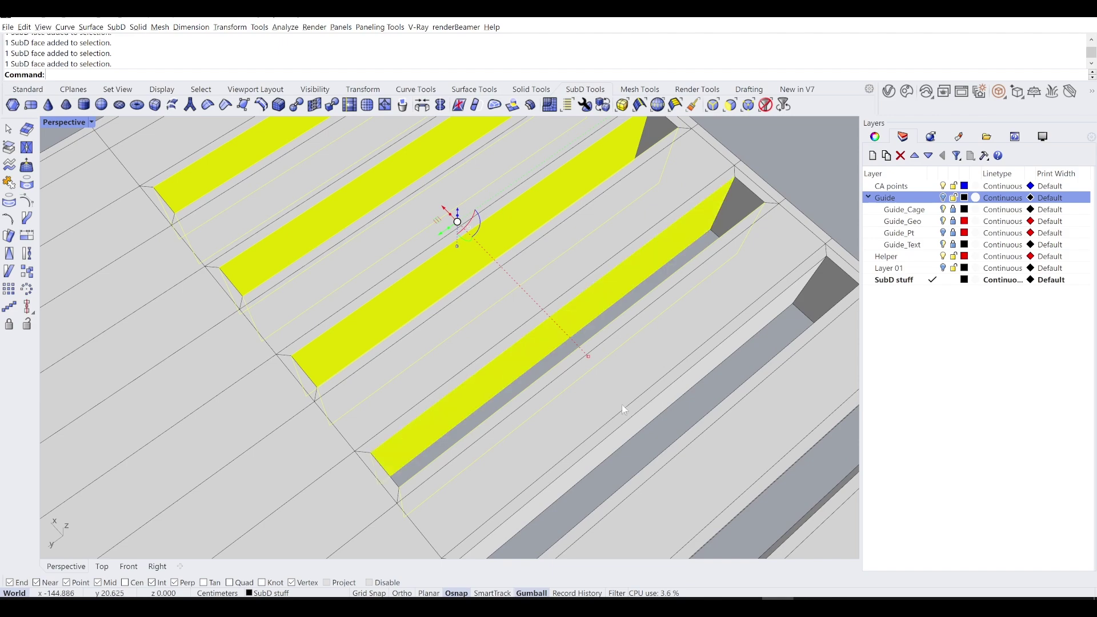
{"action": "right_click_drag", "start_coordinate": [615, 406], "coordinate": [522, 331]}
{"action": "right_click_drag", "start_coordinate": [497, 387], "coordinate": [609, 301]}
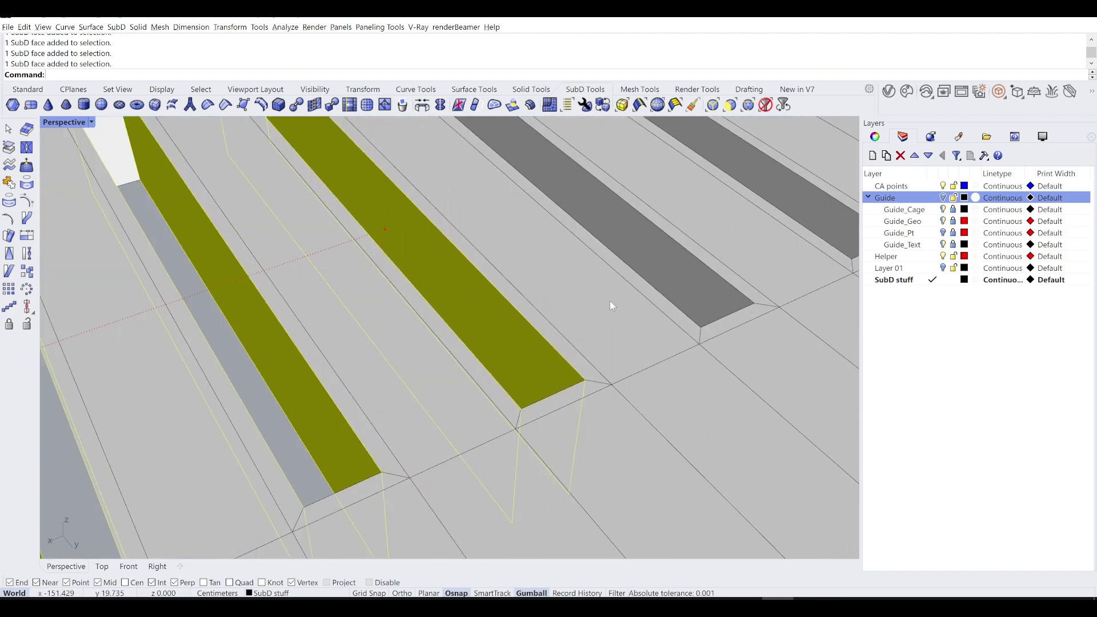
{"action": "right_click_drag", "start_coordinate": [684, 276], "coordinate": [610, 383]}
{"action": "scroll", "coordinate": [627, 356], "scroll_direction": "down", "scroll_amount": 5}
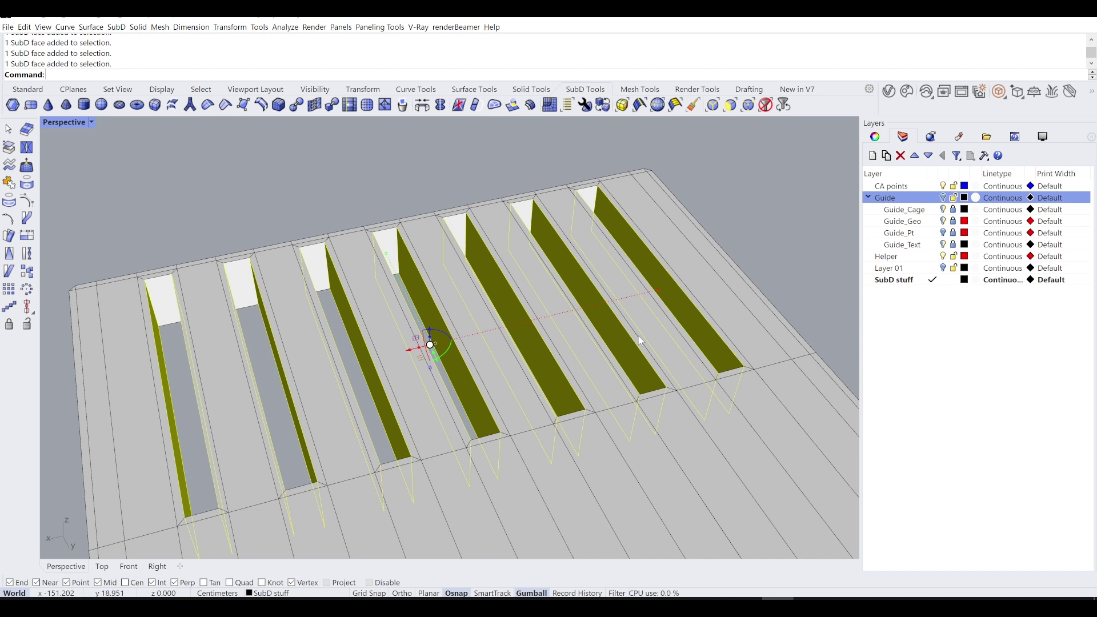
{"action": "type", "text": "inset"}
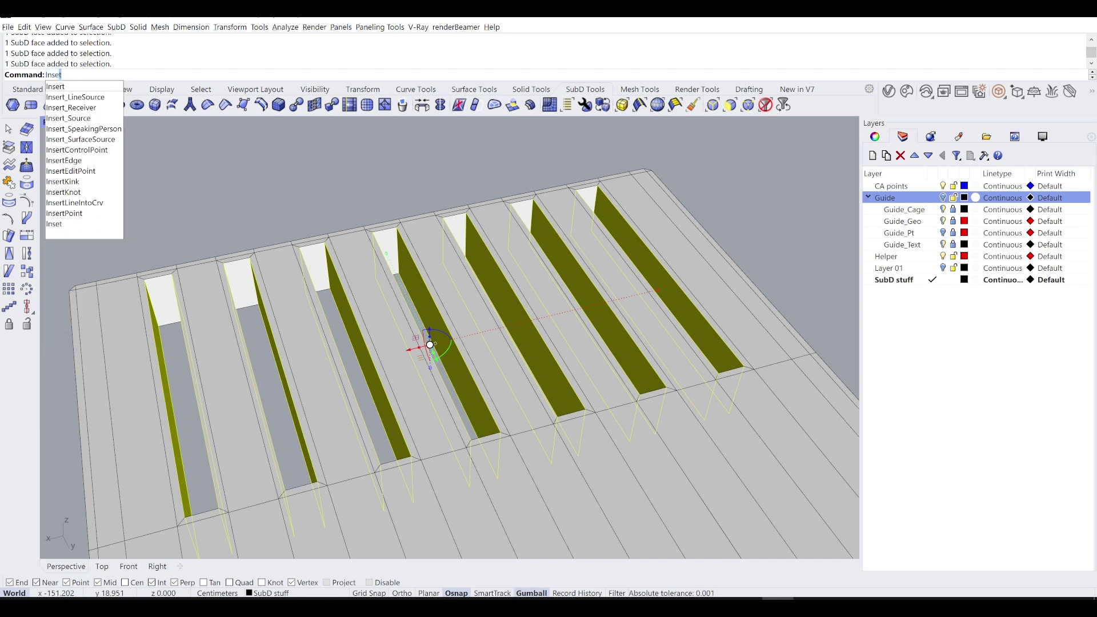
{"action": "key", "text": "Return"}
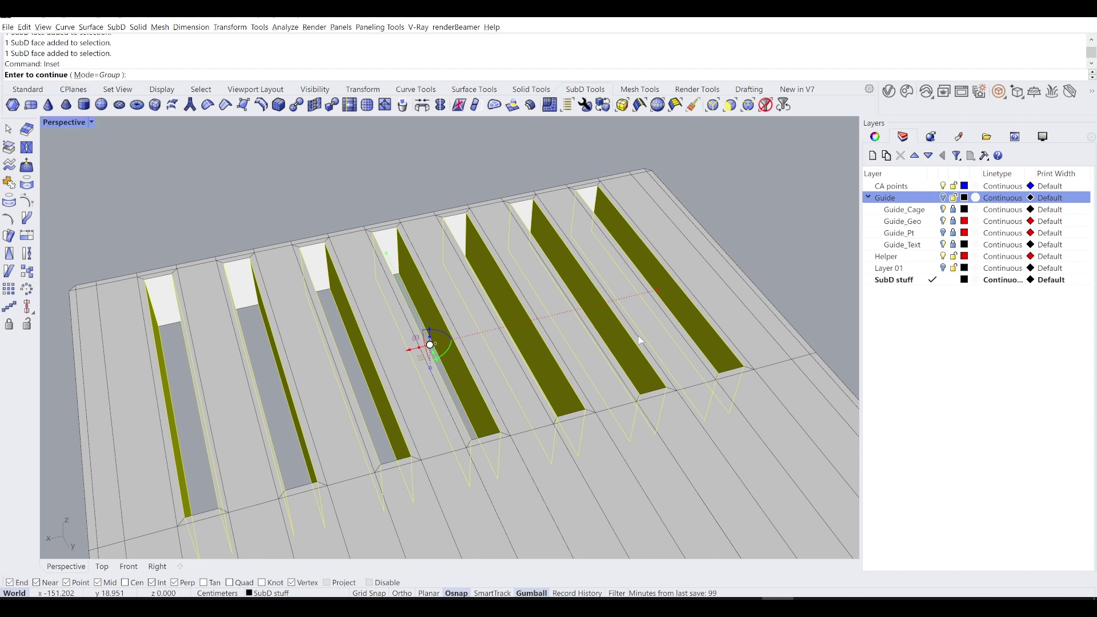
{"action": "key", "text": "Return"}
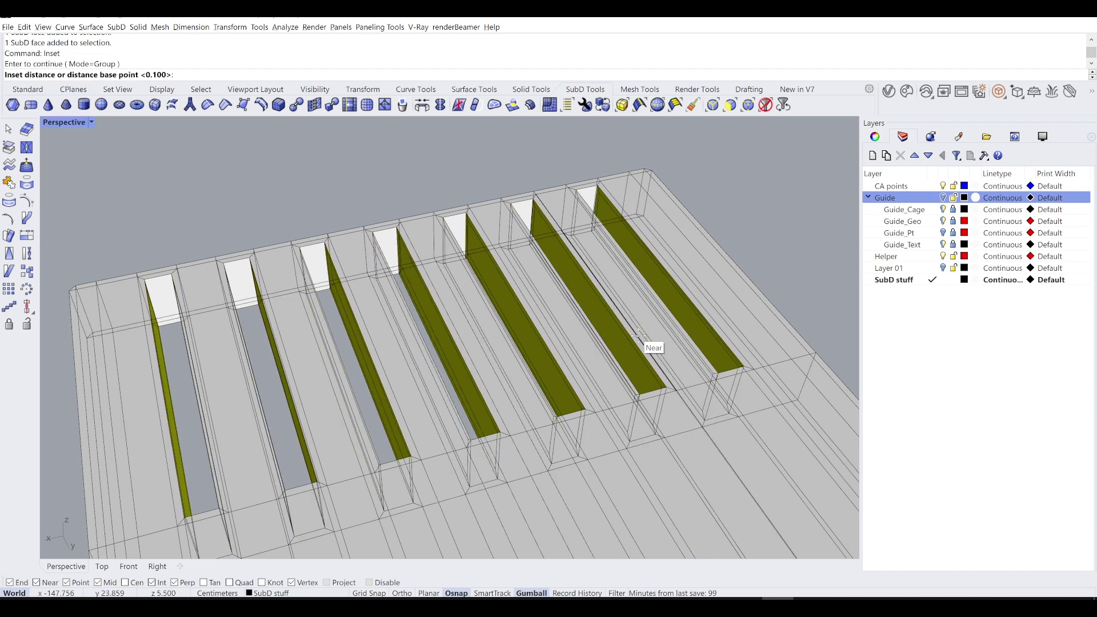
{"action": "key", "text": "Return"}
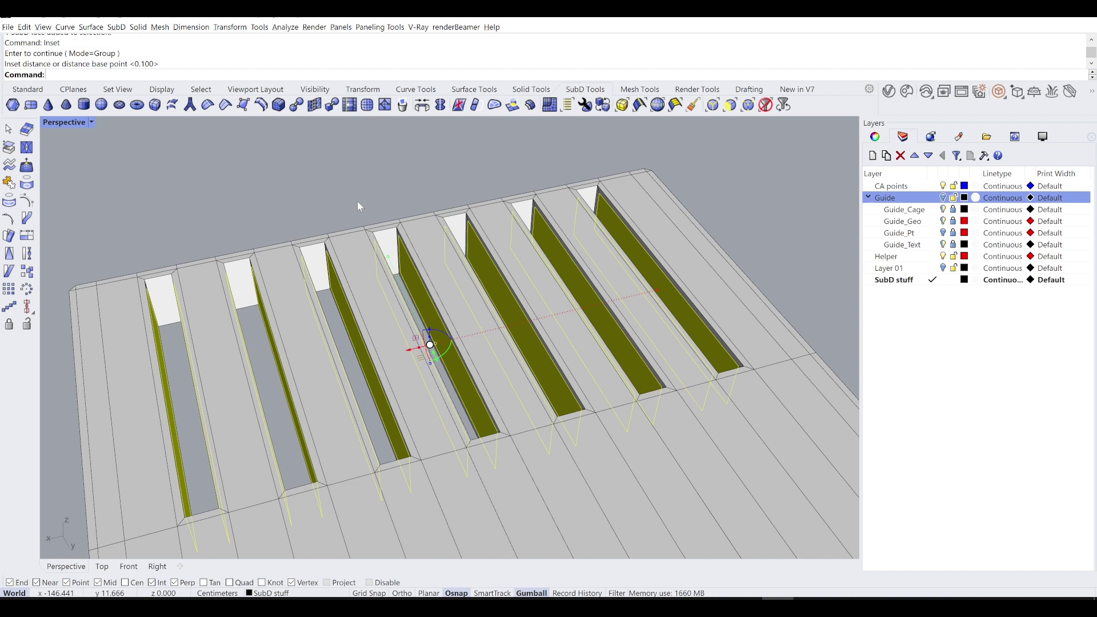
Try deleting the inset inner side faces of all the slots, and undo the deletion.
{"action": "key", "text": "Delete"}
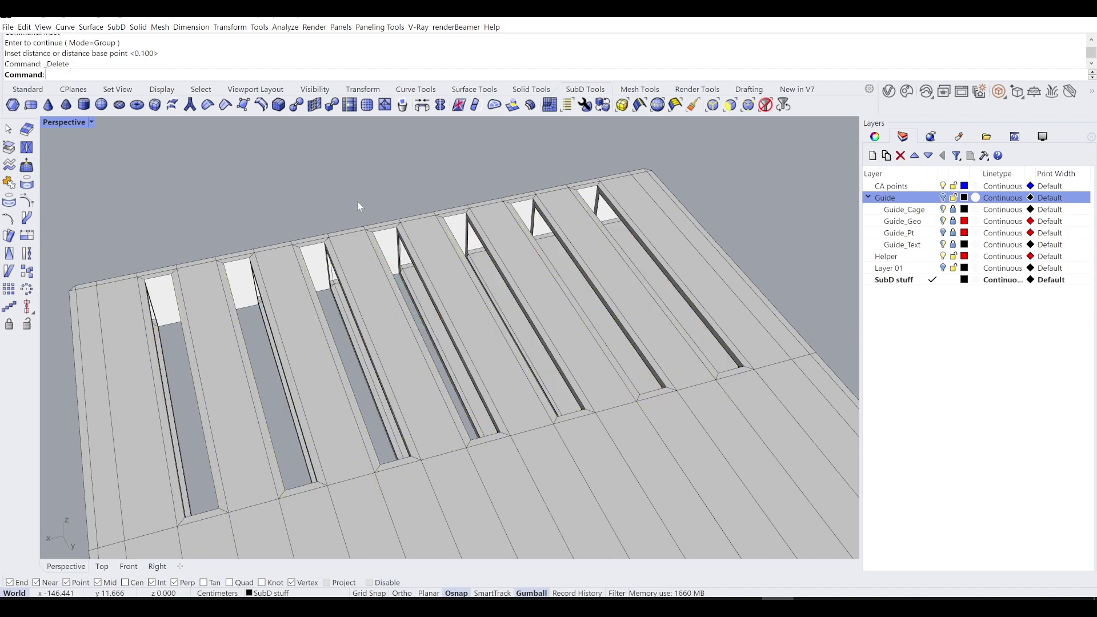
{"action": "right_click_drag", "start_coordinate": [333, 239], "coordinate": [272, 278]}
{"action": "key", "text": "ctrl+z"}
Delete the two inset side faces on the rib between the sixth and seventh slots.
{"action": "left_click", "coordinate": [282, 322], "text": "ctrl+shift"}
{"action": "right_click_drag", "start_coordinate": [281, 322], "coordinate": [444, 255]}
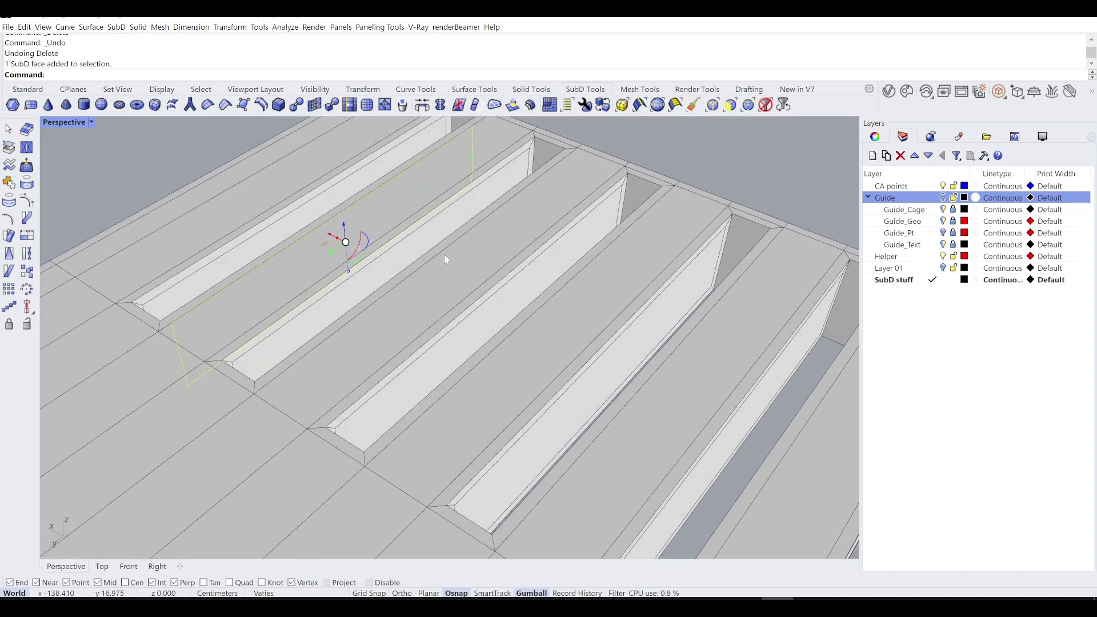
{"action": "left_click", "coordinate": [408, 250], "text": "ctrl+shift"}
{"action": "key", "text": "Delete"}
Bridge the two open edge loops through the rib between the sixth and seventh slots with 1 segment, joined and uncreased.
{"action": "mouse_move", "coordinate": [468, 215]}
{"action": "right_mouse_down"}
{"action": "mouse_move", "coordinate": [455, 175]}
{"action": "mouse_move", "coordinate": [490, 216]}
{"action": "mouse_move", "coordinate": [479, 222]}
{"action": "right_mouse_up"}
{"action": "left_click", "coordinate": [485, 211], "text": "ctrl+shift"}
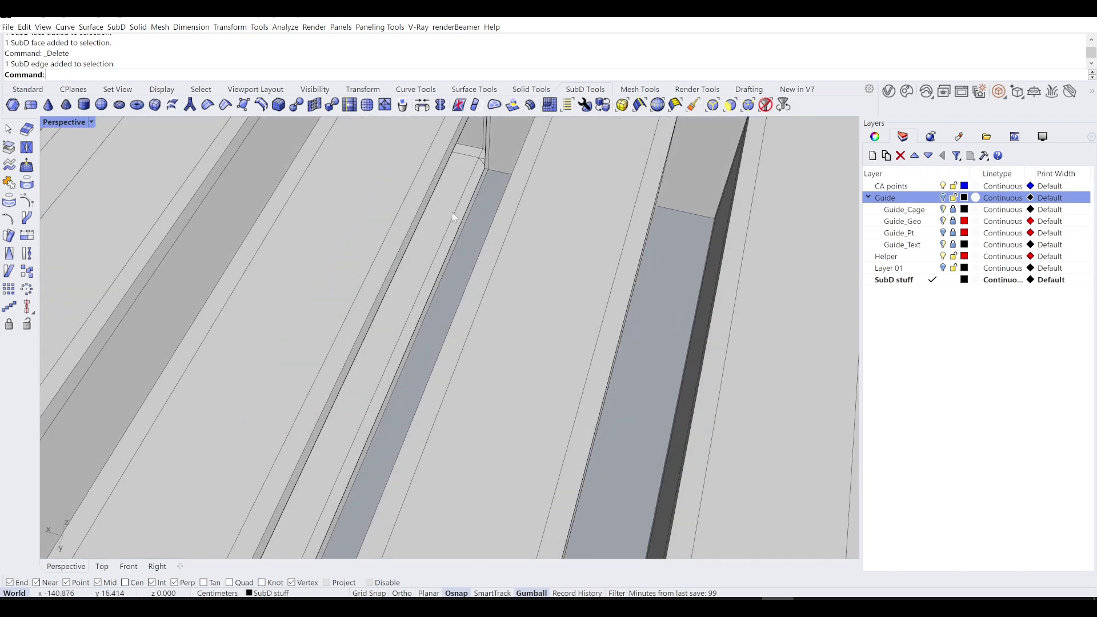
{"action": "double_click", "coordinate": [464, 216], "text": "ctrl+shift"}
{"action": "mouse_move", "coordinate": [423, 232]}
{"action": "right_mouse_down"}
{"action": "mouse_move", "coordinate": [439, 230]}
{"action": "mouse_move", "coordinate": [411, 231]}
{"action": "right_mouse_up"}
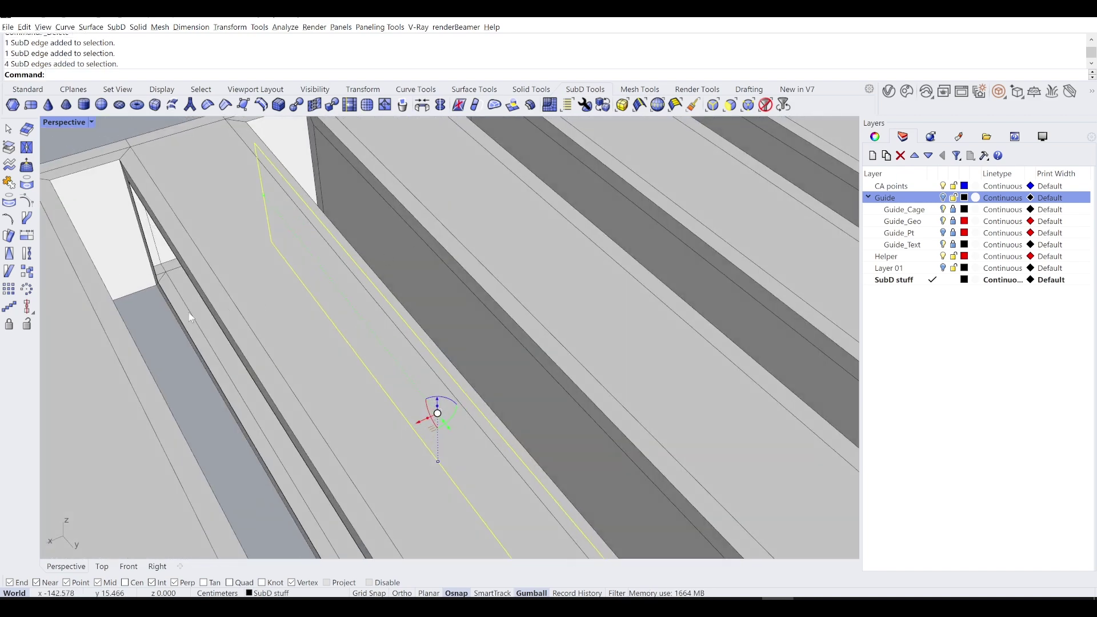
{"action": "left_click", "coordinate": [147, 240], "text": "ctrl+shift"}
{"action": "double_click", "coordinate": [147, 240], "text": "ctrl+shift"}
{"action": "scroll", "coordinate": [147, 240], "scroll_direction": "down", "scroll_amount": 5}
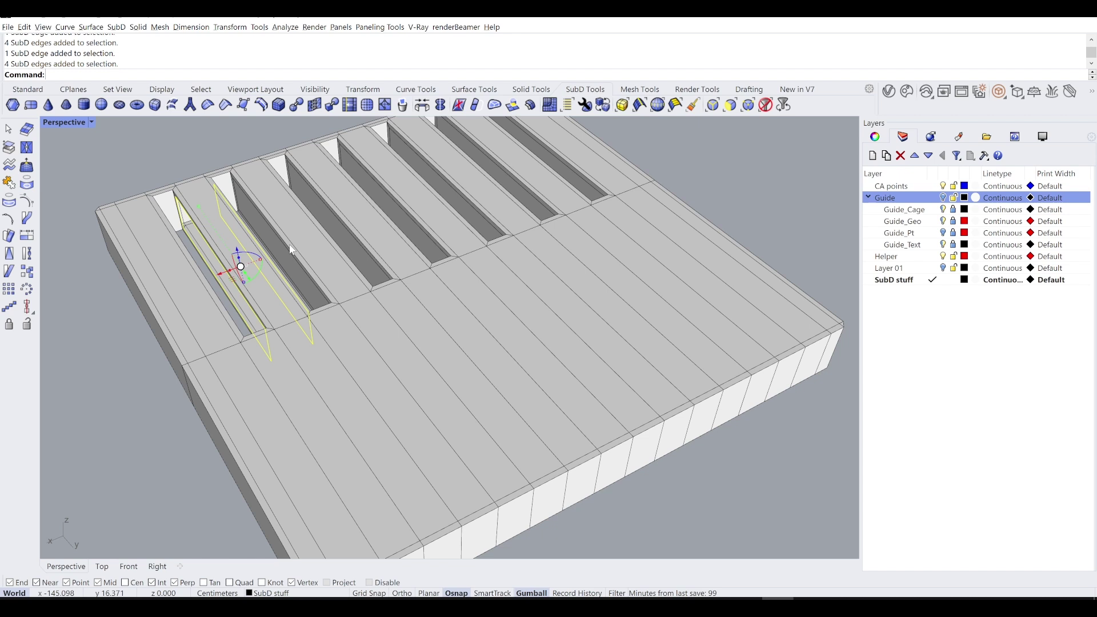
{"action": "type", "text": "Br"}
{"action": "key", "text": "Return"}
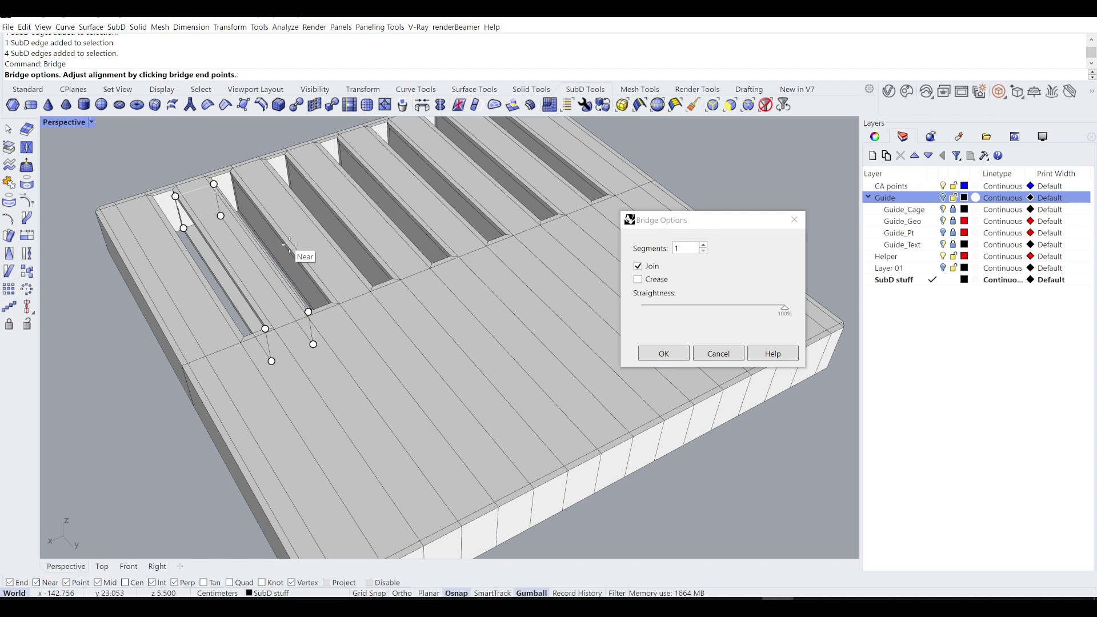
{"action": "key", "text": "Return"}
Examine the opened rib between the sixth and seventh slots, switching between smooth and flat display.
{"action": "mouse_move", "coordinate": [290, 246]}
{"action": "right_mouse_down"}
{"action": "mouse_move", "coordinate": [322, 224]}
{"action": "mouse_move", "coordinate": [314, 181]}
{"action": "mouse_move", "coordinate": [371, 195]}
{"action": "mouse_move", "coordinate": [293, 262]}
{"action": "mouse_move", "coordinate": [252, 277]}
{"action": "mouse_move", "coordinate": [300, 326]}
{"action": "mouse_move", "coordinate": [228, 312]}
{"action": "mouse_move", "coordinate": [348, 309]}
{"action": "mouse_move", "coordinate": [338, 303]}
{"action": "mouse_move", "coordinate": [375, 337]}
{"action": "mouse_move", "coordinate": [360, 302]}
{"action": "mouse_move", "coordinate": [285, 232]}
{"action": "right_mouse_up"}
{"action": "key", "text": "Tab"}
{"action": "key", "text": "Tab"}
{"action": "key", "text": "Tab"}
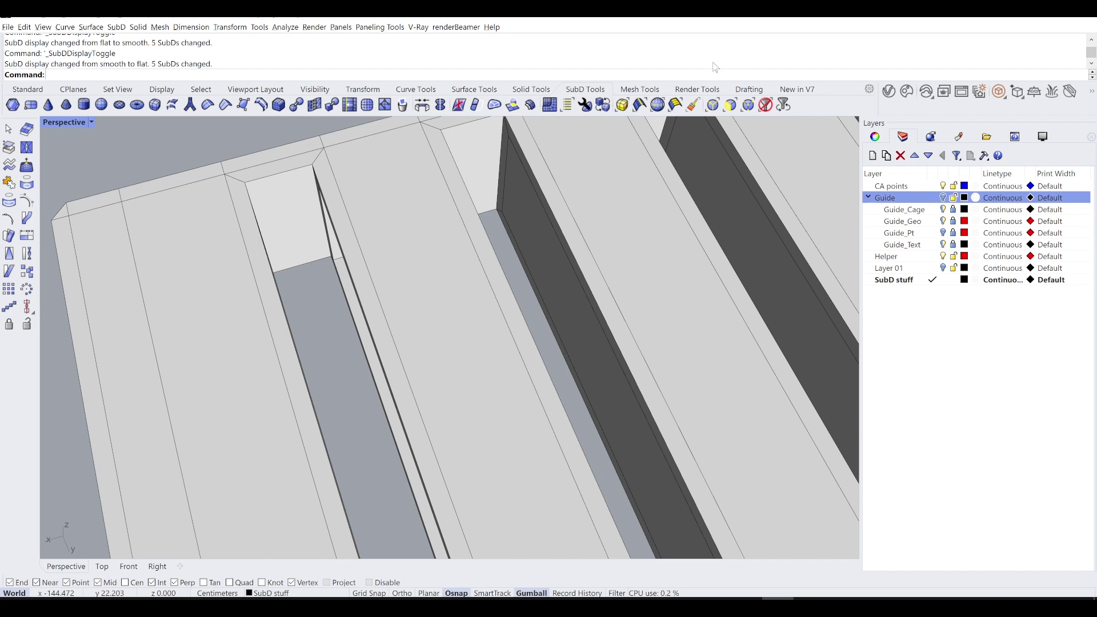
{"action": "right_click_drag", "start_coordinate": [579, 246], "coordinate": [416, 263]}
{"action": "key", "text": "Tab"}
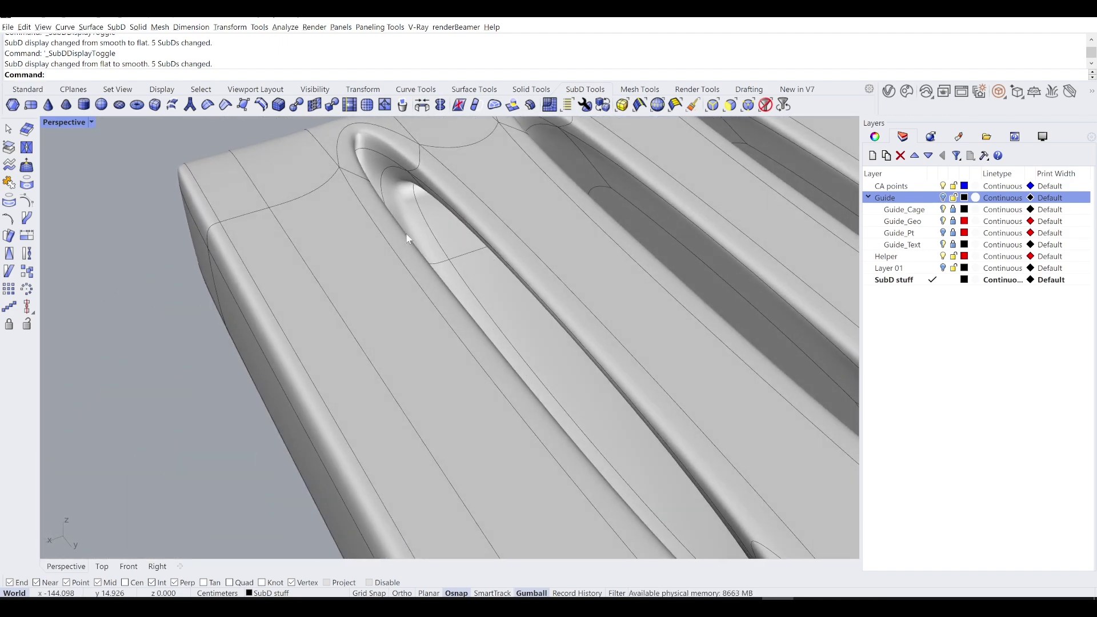
{"action": "scroll", "coordinate": [399, 221], "scroll_direction": "down", "scroll_amount": 5}
Try to bridge from the end wall face of the seventh slot in flat display, and cancel the command.
{"action": "type", "text": "bridge"}
{"action": "key", "text": "Return"}
{"action": "scroll", "coordinate": [420, 152], "scroll_direction": "up", "scroll_amount": 5}
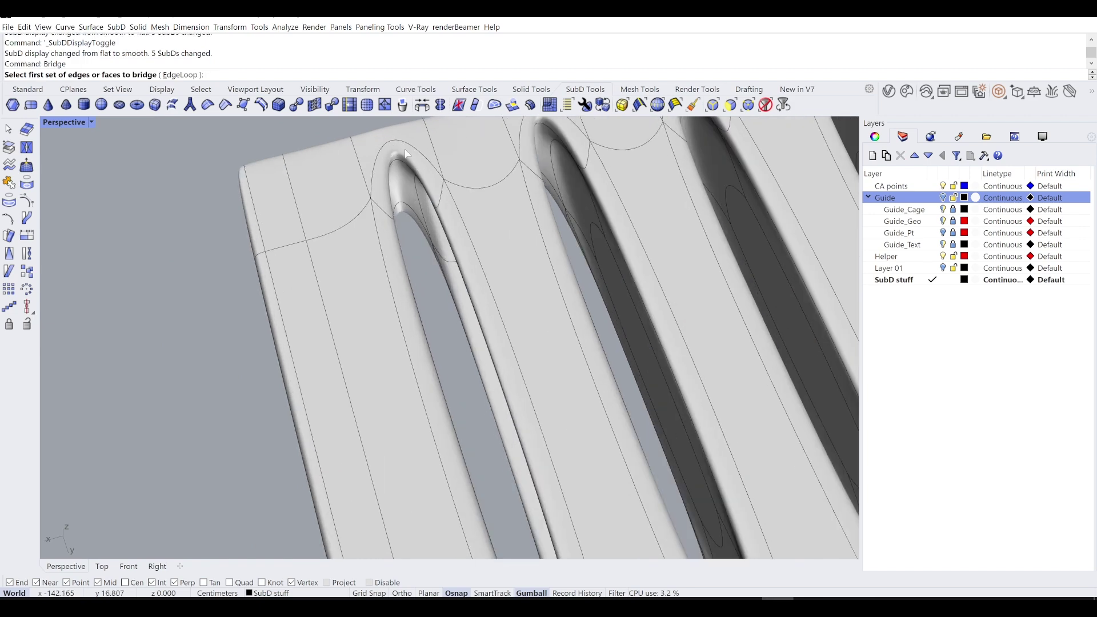
{"action": "key", "text": "Tab"}
{"action": "right_click_drag", "start_coordinate": [421, 151], "coordinate": [403, 159]}
{"action": "key", "text": "Tab"}
{"action": "key", "text": "Tab"}
{"action": "scroll", "coordinate": [433, 138], "scroll_direction": "up", "scroll_amount": 2}
{"action": "key", "text": "Tab"}
{"action": "scroll", "coordinate": [454, 164], "scroll_direction": "up", "scroll_amount": 2}
{"action": "key", "text": "Tab"}
{"action": "scroll", "coordinate": [453, 164], "scroll_direction": "down", "scroll_amount": 3}
{"action": "key", "text": "Tab"}
{"action": "scroll", "coordinate": [454, 172], "scroll_direction": "up", "scroll_amount": 3}
{"action": "scroll", "coordinate": [455, 172], "scroll_direction": "up", "scroll_amount": 3}
{"action": "scroll", "coordinate": [444, 153], "scroll_direction": "down", "scroll_amount": 3}
{"action": "left_click", "coordinate": [443, 153]}
{"action": "scroll", "coordinate": [448, 161], "scroll_direction": "down", "scroll_amount": 3}
{"action": "scroll", "coordinate": [450, 173], "scroll_direction": "up", "scroll_amount": 3}
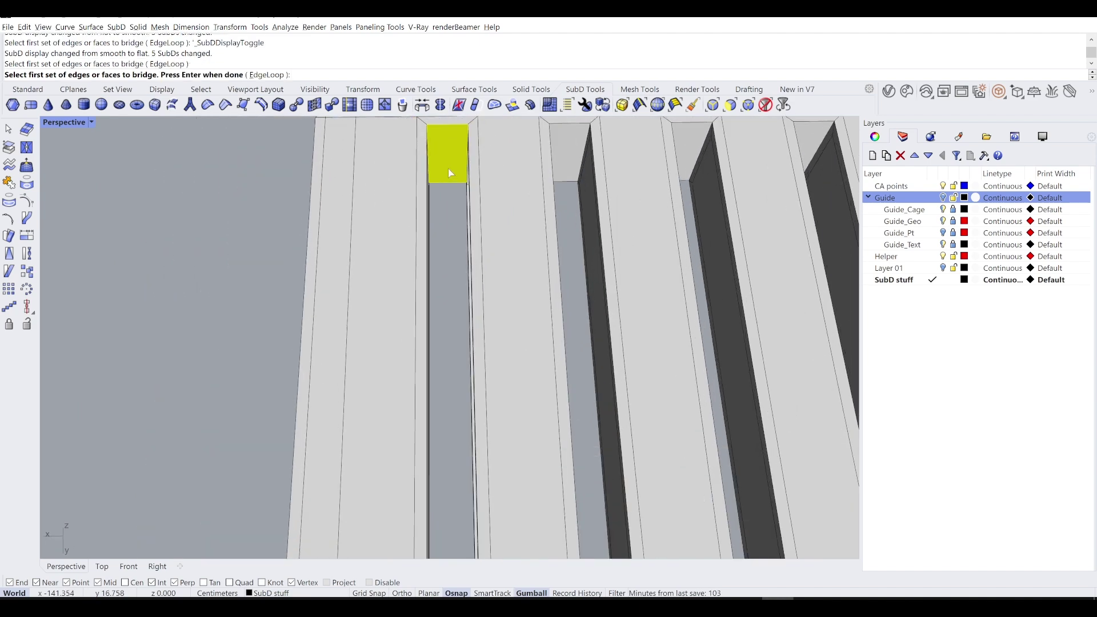
{"action": "scroll", "coordinate": [450, 173], "scroll_direction": "down", "scroll_amount": 1}
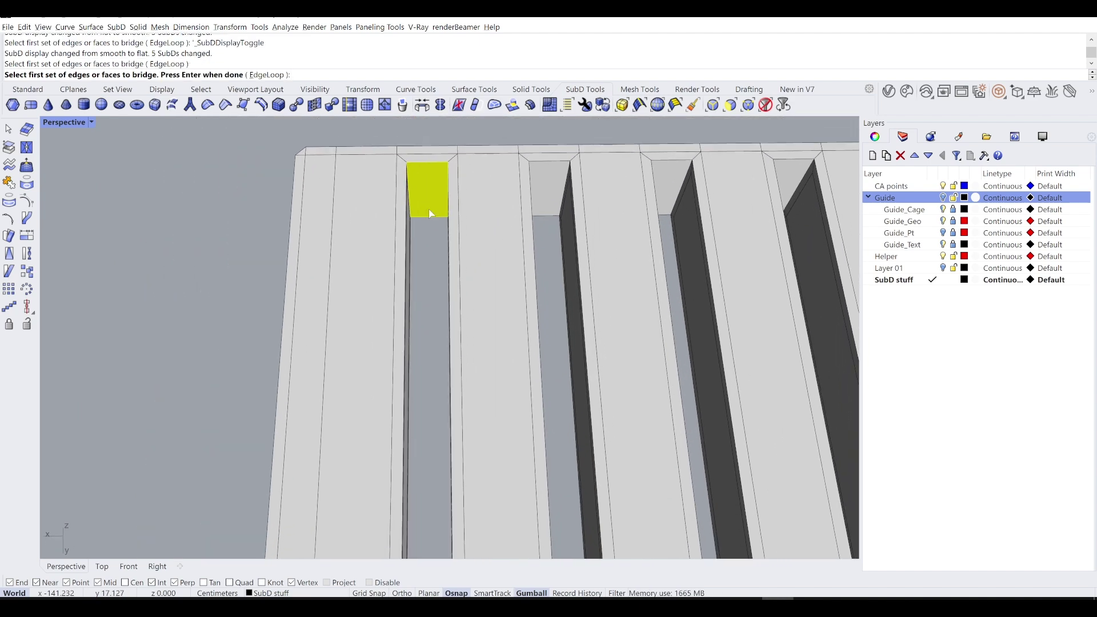
{"action": "type", "text": "b"}
{"action": "key", "text": "Escape"}
{"action": "left_click", "coordinate": [432, 214]}
{"action": "key", "text": "Return"}
{"action": "key", "text": "Escape"}
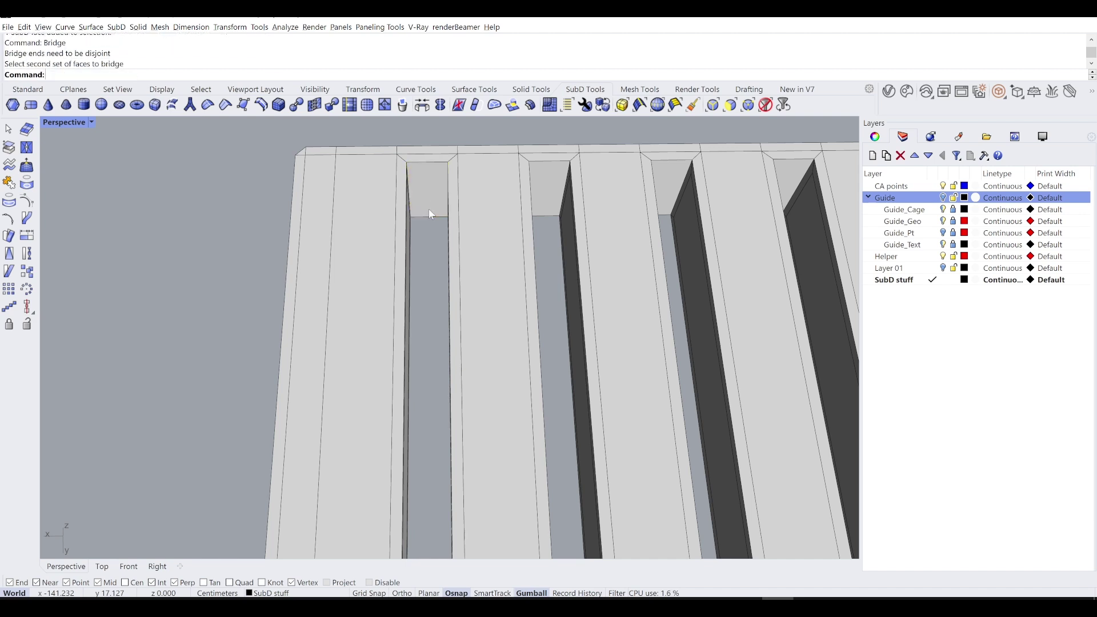
Try an inset of 0.1 on the end wall face of the seventh slot, compare smooth and flat display, and undo it.
{"action": "left_click", "coordinate": [430, 201]}
{"action": "type", "text": "Inset"}
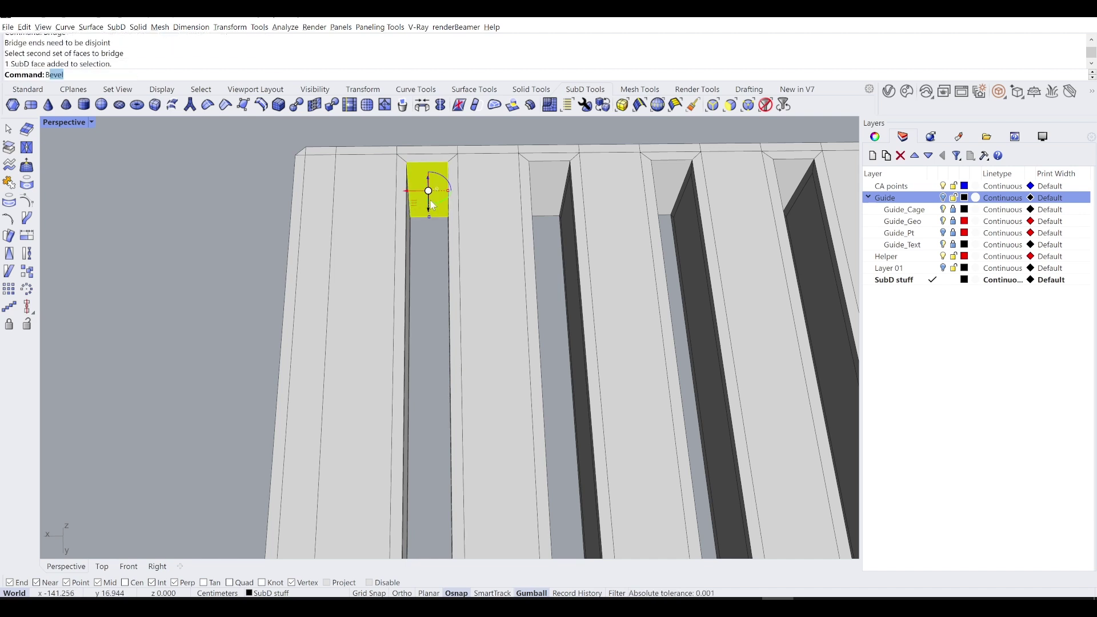
{"action": "key", "text": "Return"}
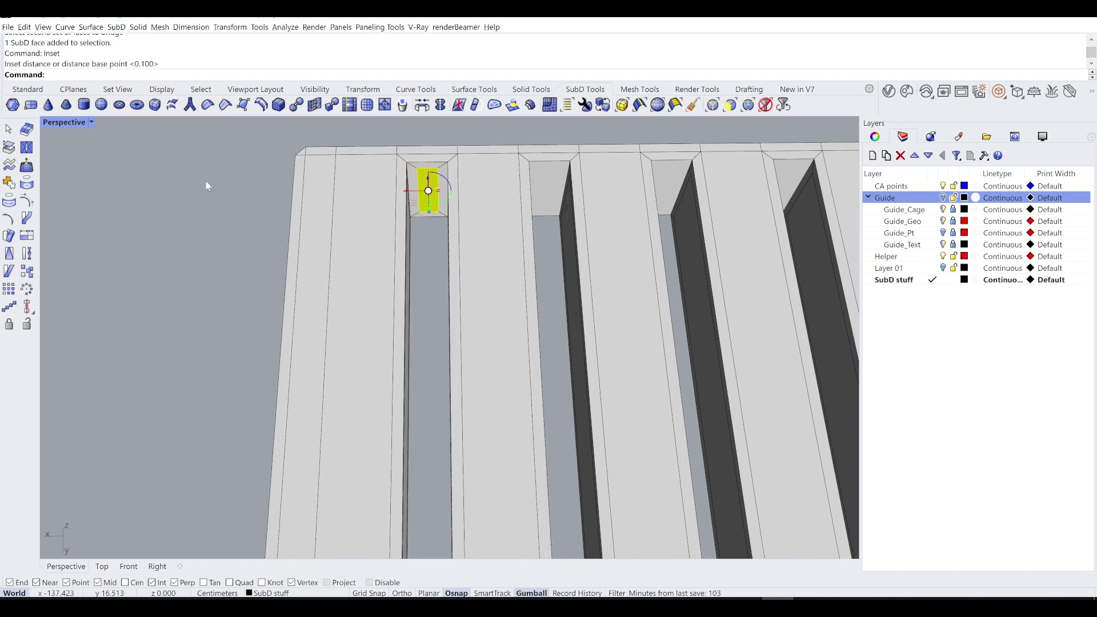
{"action": "key", "text": "Return"}
{"action": "key", "text": "Tab"}
{"action": "right_click_drag", "start_coordinate": [258, 179], "coordinate": [491, 242]}
{"action": "key", "text": "Tab"}
{"action": "key", "text": "Tab"}
{"action": "key", "text": "Tab"}
{"action": "key", "text": "ctrl+z"}
Delete the end faces of the seventh slot and bridge the two open edge loops across the gap with 3 segments, joined and uncreased.
{"action": "left_click_drag", "start_coordinate": [481, 414], "coordinate": [467, 309]}
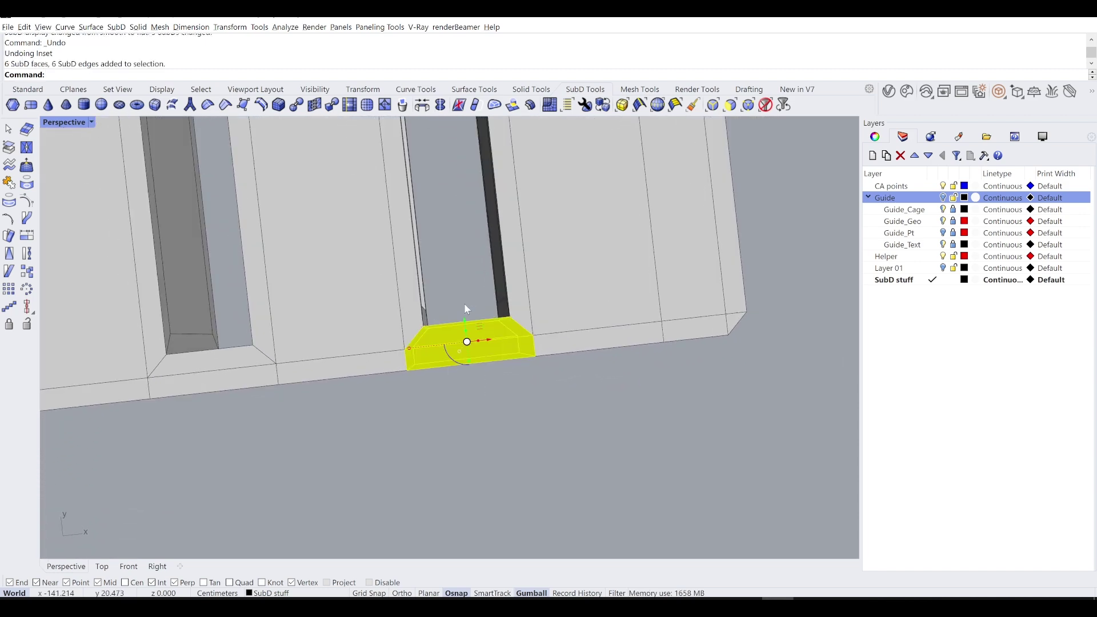
{"action": "key", "text": "Delete"}
{"action": "right_click_drag", "start_coordinate": [466, 306], "coordinate": [439, 353]}
{"action": "double_click", "coordinate": [435, 334], "text": "ctrl+shift"}
{"action": "right_click_drag", "start_coordinate": [443, 336], "coordinate": [510, 352]}
{"action": "left_click", "coordinate": [567, 380], "text": "ctrl+shift"}
{"action": "double_click", "coordinate": [569, 384], "text": "ctrl+shift"}
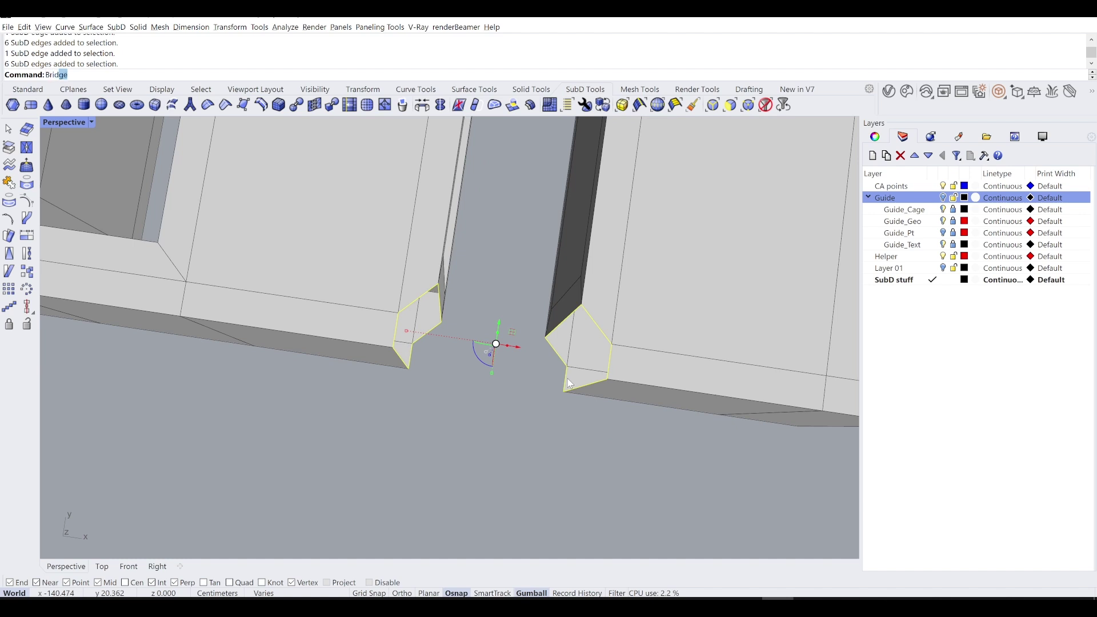
{"action": "key", "text": "Return"}
{"action": "left_click", "coordinate": [704, 246]}
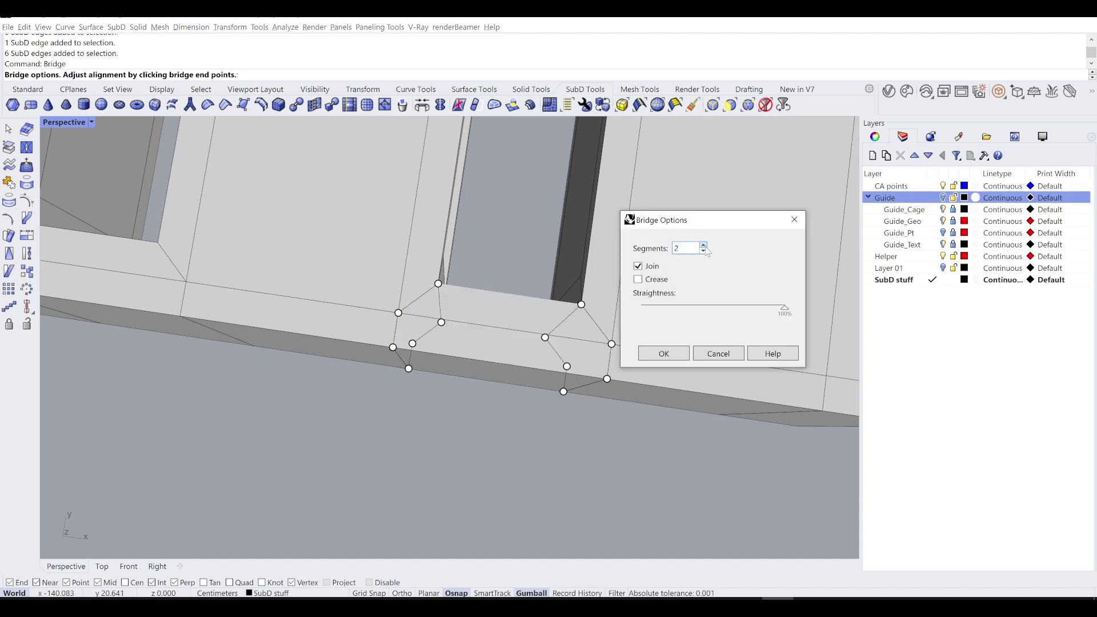
{"action": "left_click", "coordinate": [665, 354]}
{"action": "key", "text": "Tab"}
{"action": "key", "text": "Escape"}
Delete the inset side faces on the ribs between the first and sixth slots, and turn on backface colouring for the shaded display.
{"action": "right_click_drag", "start_coordinate": [527, 218], "coordinate": [362, 248]}
{"action": "right_click_drag", "start_coordinate": [176, 333], "coordinate": [435, 331]}
{"action": "key", "text": "Tab"}
{"action": "left_click", "coordinate": [448, 333], "text": "ctrl+shift"}
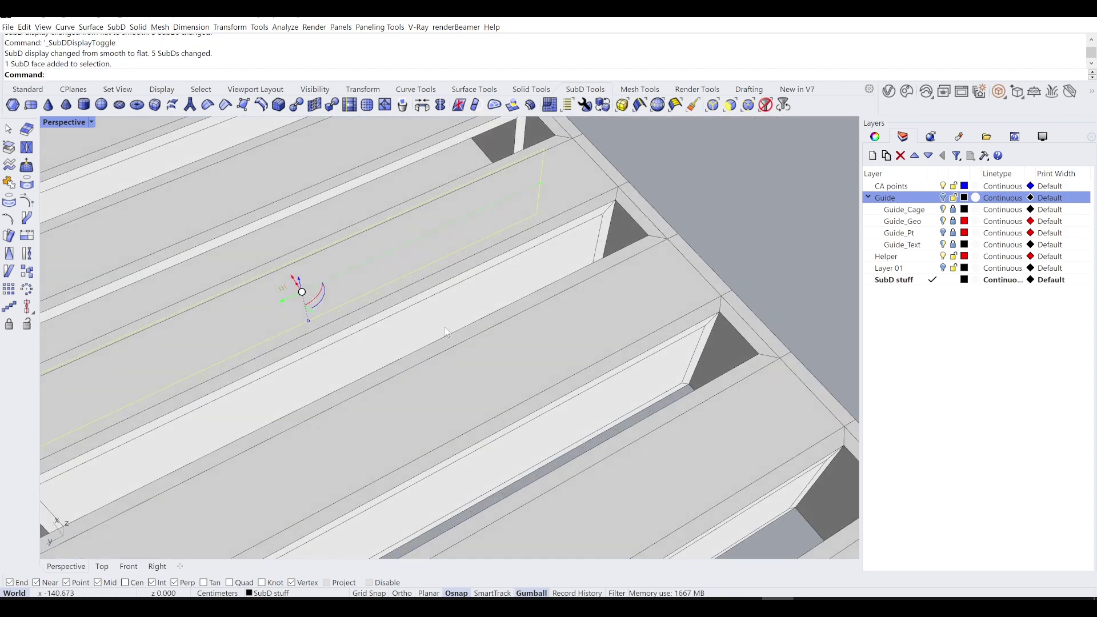
{"action": "left_click", "coordinate": [475, 298], "text": "ctrl+shift"}
{"action": "left_click", "coordinate": [578, 415], "text": "ctrl+shift"}
{"action": "right_click_drag", "start_coordinate": [577, 415], "coordinate": [637, 351]}
{"action": "left_click", "coordinate": [492, 207], "text": "ctrl+shift"}
{"action": "right_click_drag", "start_coordinate": [686, 384], "coordinate": [560, 309]}
{"action": "key", "text": "Delete"}
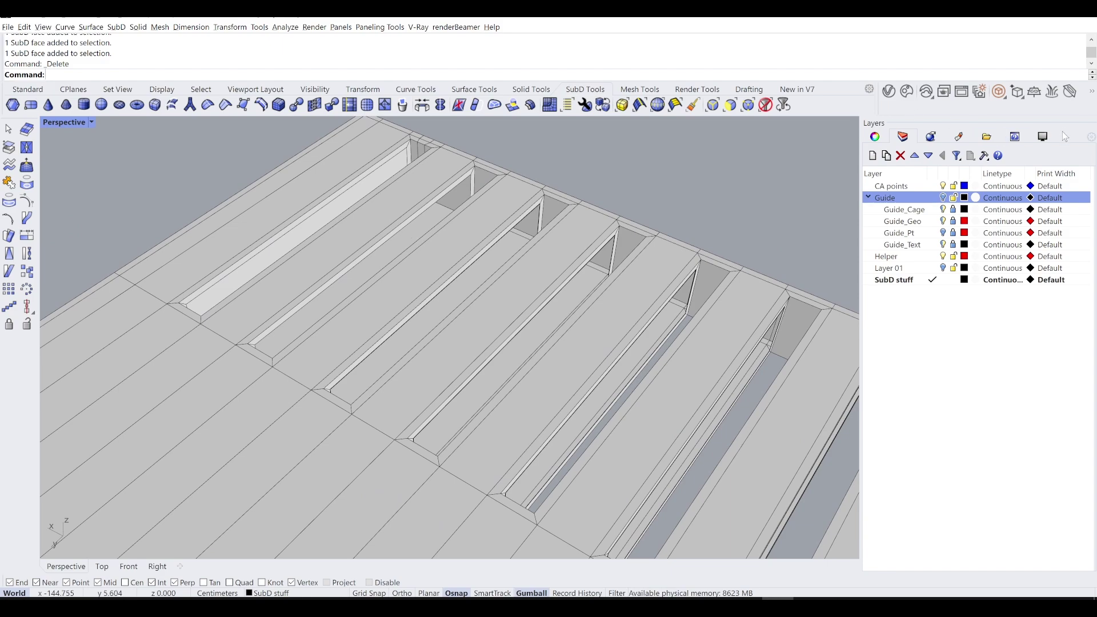
{"action": "left_click", "coordinate": [1043, 136]}
{"action": "left_click", "coordinate": [980, 515]}
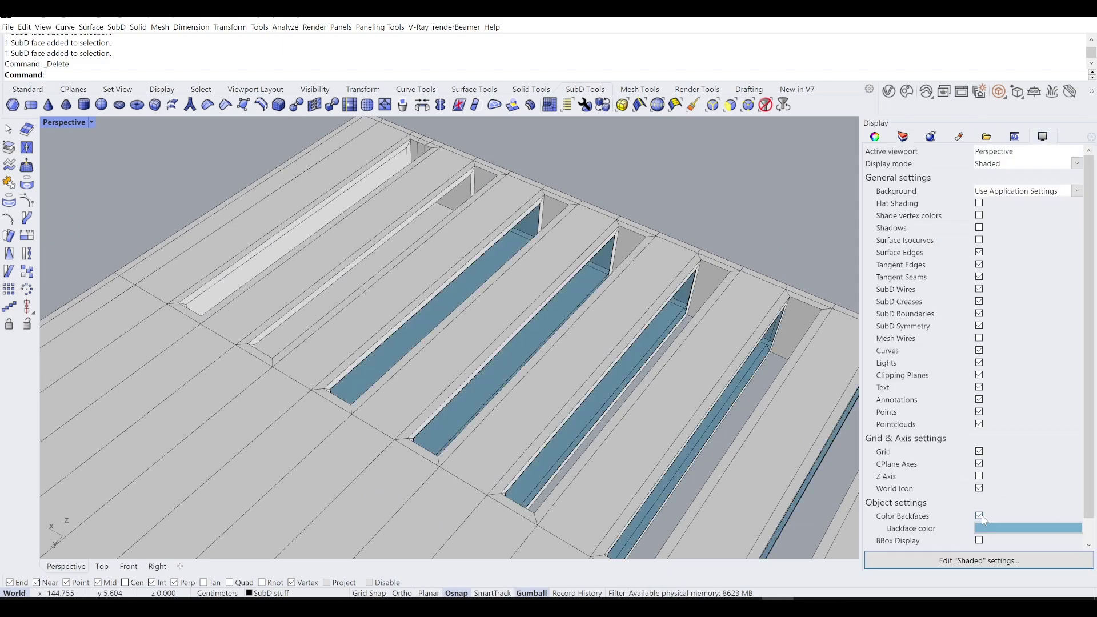
Bridge the open edge loops on both sides of the rib between the fifth and sixth slots with 1 segment, joined and uncreased.
{"action": "right_click_drag", "start_coordinate": [429, 277], "coordinate": [185, 216]}
{"action": "double_click", "coordinate": [224, 205]}
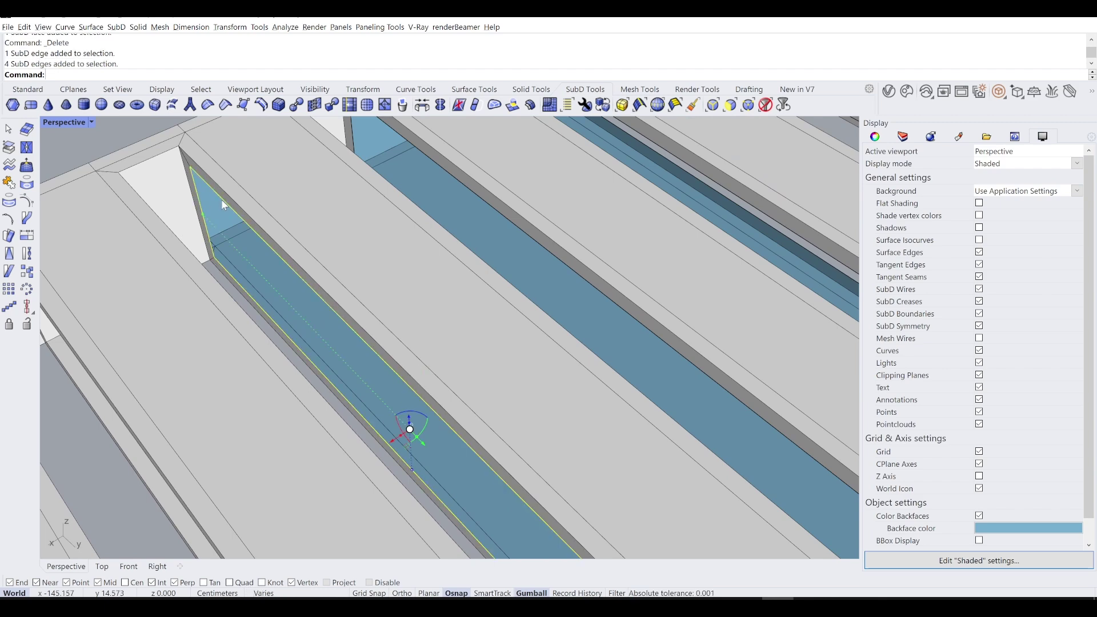
{"action": "right_click_drag", "start_coordinate": [467, 258], "coordinate": [398, 252]}
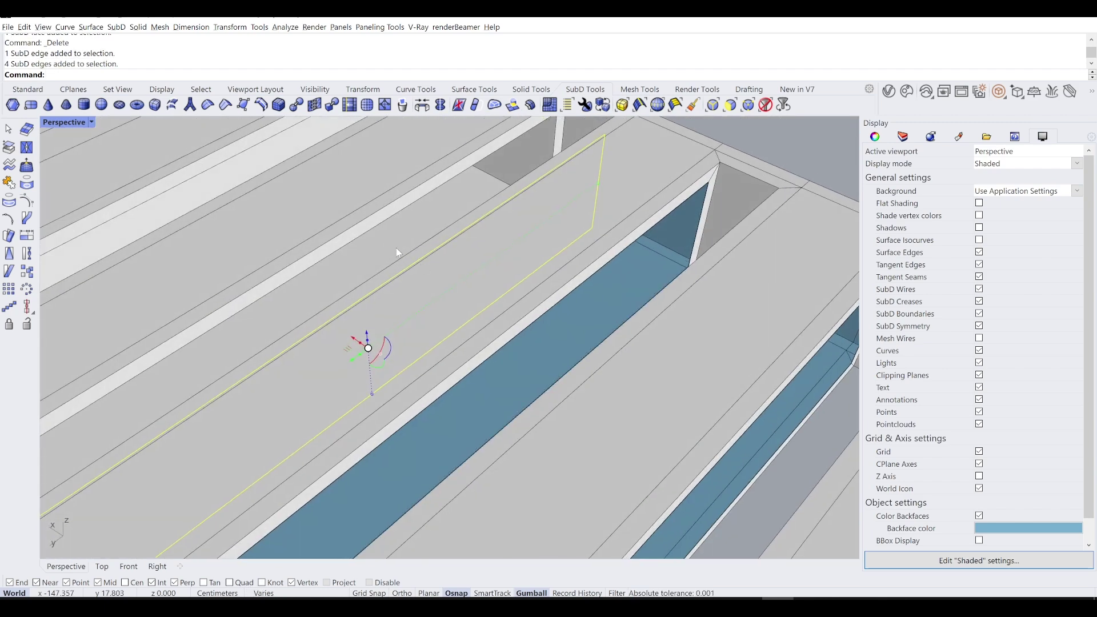
{"action": "double_click", "coordinate": [595, 272], "text": "shift"}
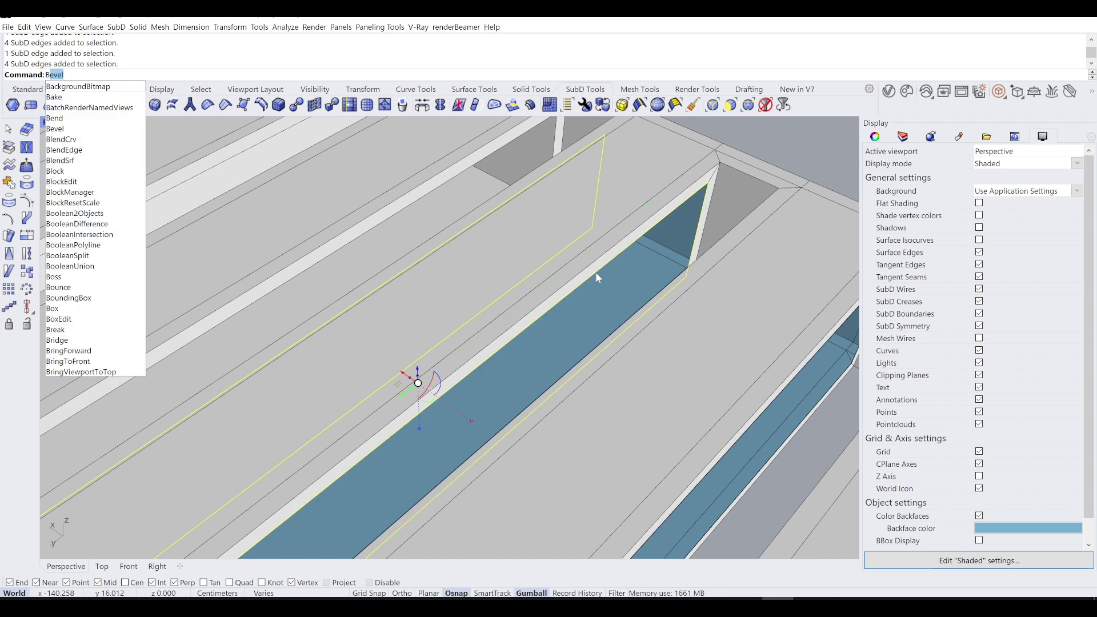
{"action": "type", "text": "ridge"}
{"action": "key", "text": "Return"}
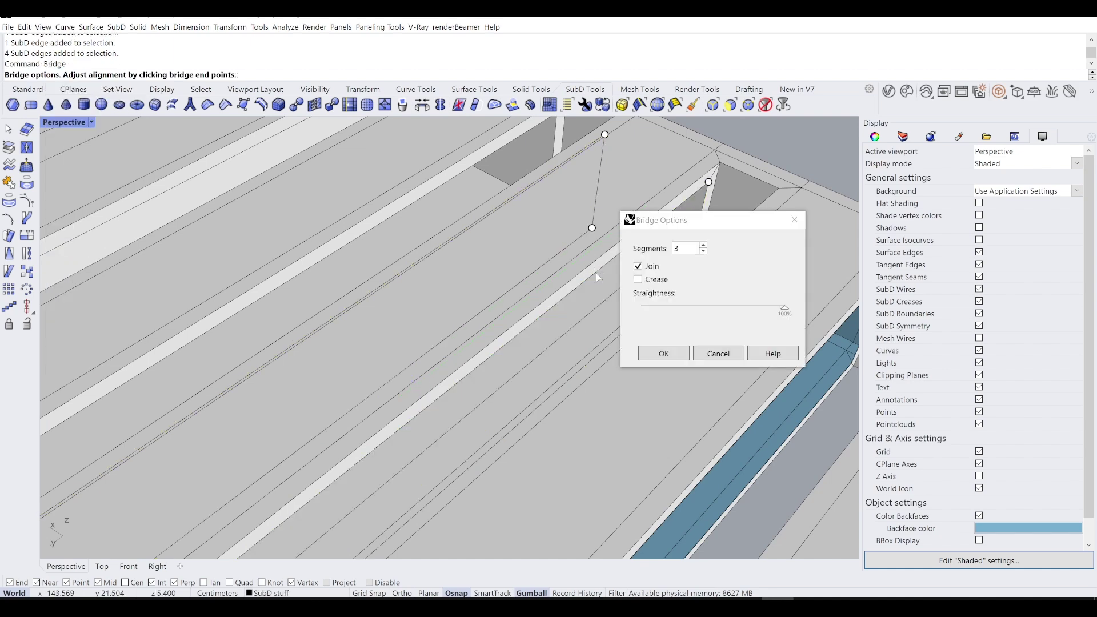
{"action": "key", "text": "Return"}
{"action": "key", "text": "ctrl+z"}
{"action": "double_click", "coordinate": [595, 272], "text": "shift"}
{"action": "right_click_drag", "start_coordinate": [595, 273], "coordinate": [303, 287]}
{"action": "right_click", "coordinate": [304, 294]}
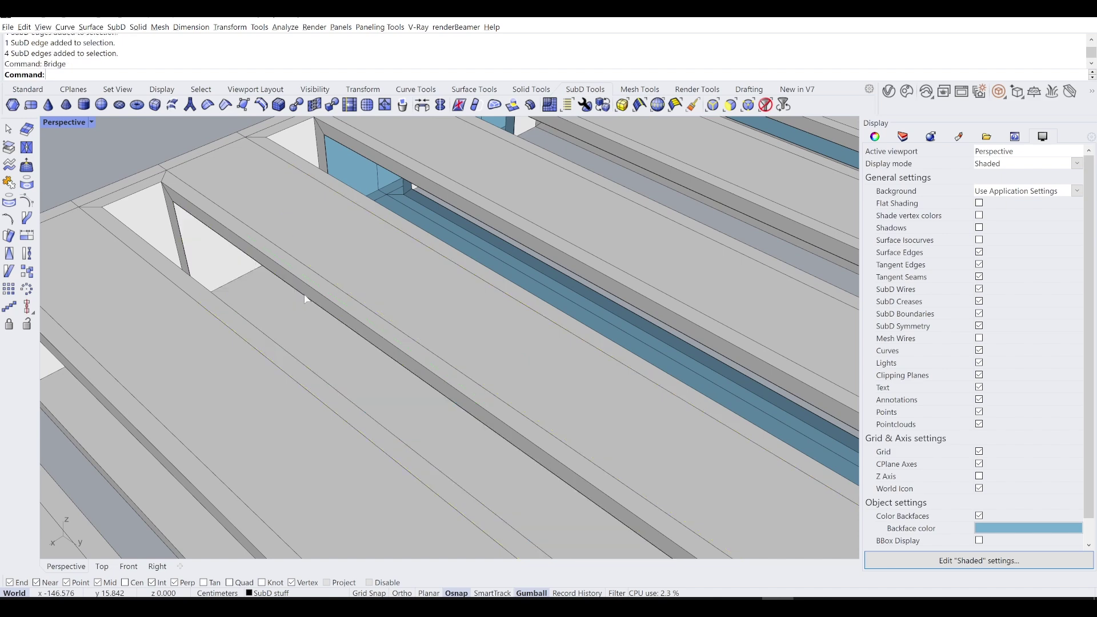
{"action": "left_click", "coordinate": [697, 247]}
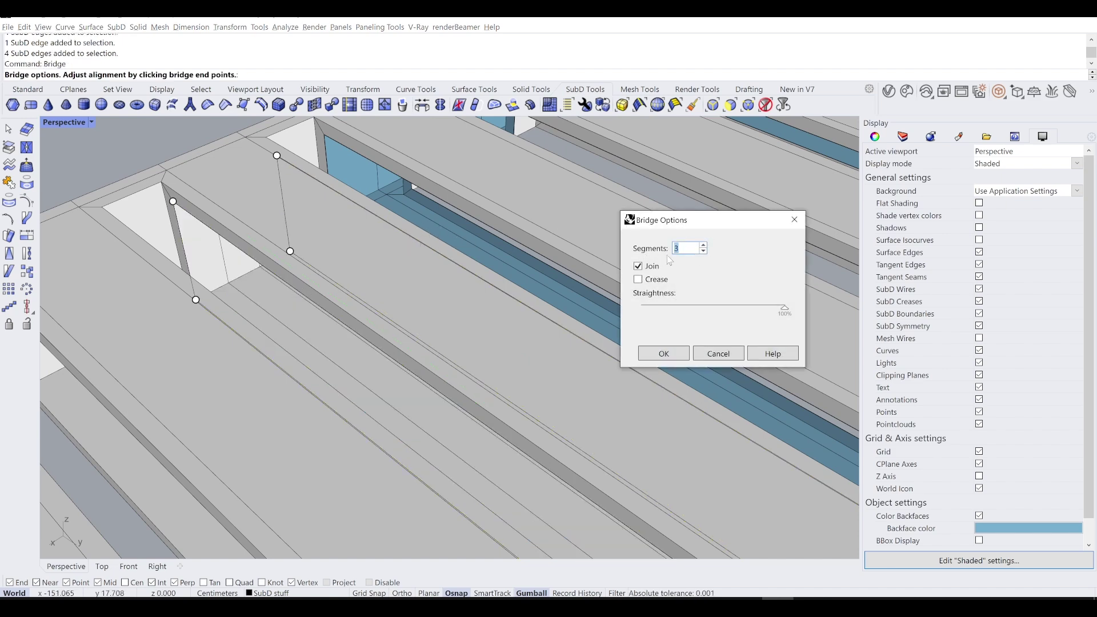
{"action": "type", "text": "21"}
{"action": "key", "text": "BackSpace"}
{"action": "key", "text": "BackSpace"}
{"action": "type", "text": "1"}
{"action": "left_click", "coordinate": [664, 355]}
Bridge the open edge loops on both sides of the rib between the fourth and fifth slots with 1 segment.
{"action": "right_click_drag", "start_coordinate": [514, 252], "coordinate": [392, 245]}
{"action": "double_click", "coordinate": [383, 265]}
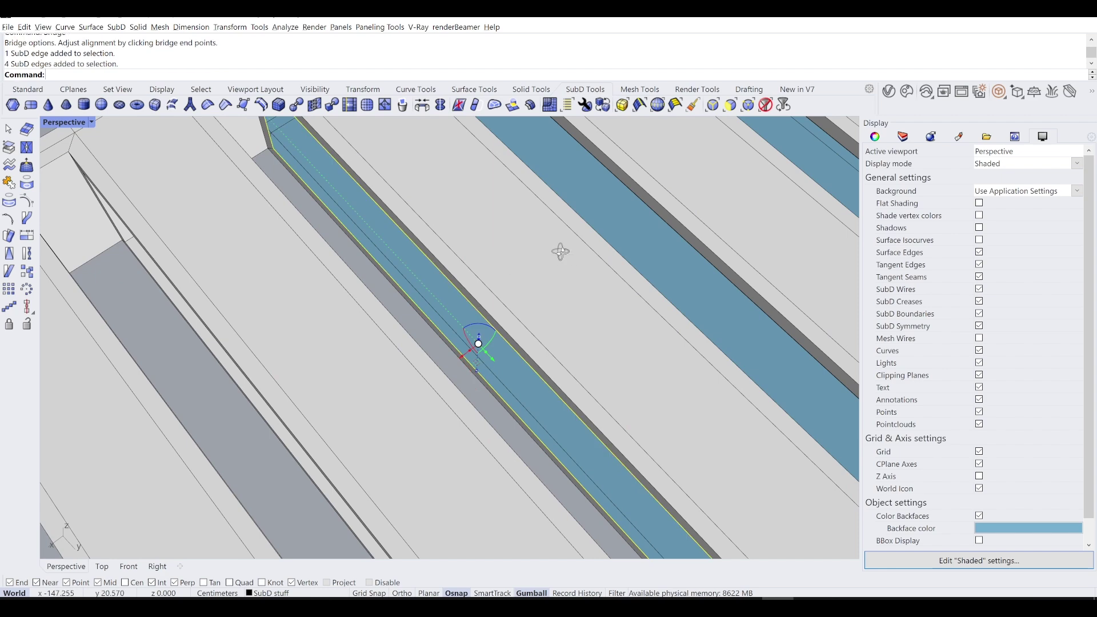
{"action": "right_click_drag", "start_coordinate": [570, 257], "coordinate": [473, 247]}
{"action": "double_click", "coordinate": [832, 300]}
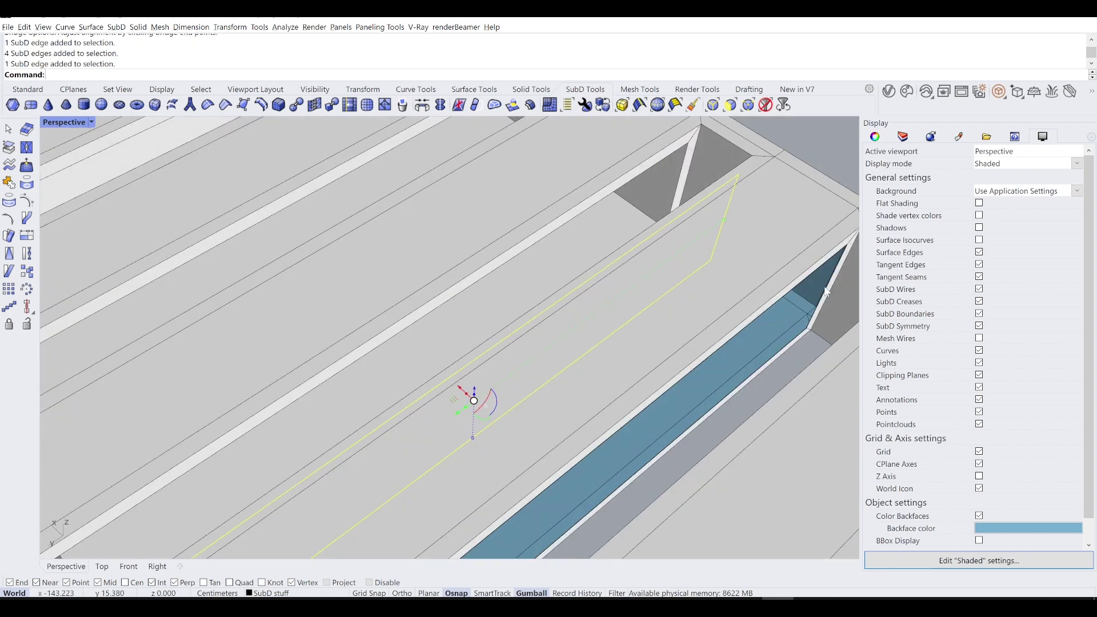
{"action": "scroll", "coordinate": [789, 314], "scroll_direction": "down", "scroll_amount": 3}
{"action": "scroll", "coordinate": [791, 341], "scroll_direction": "up", "scroll_amount": 5}
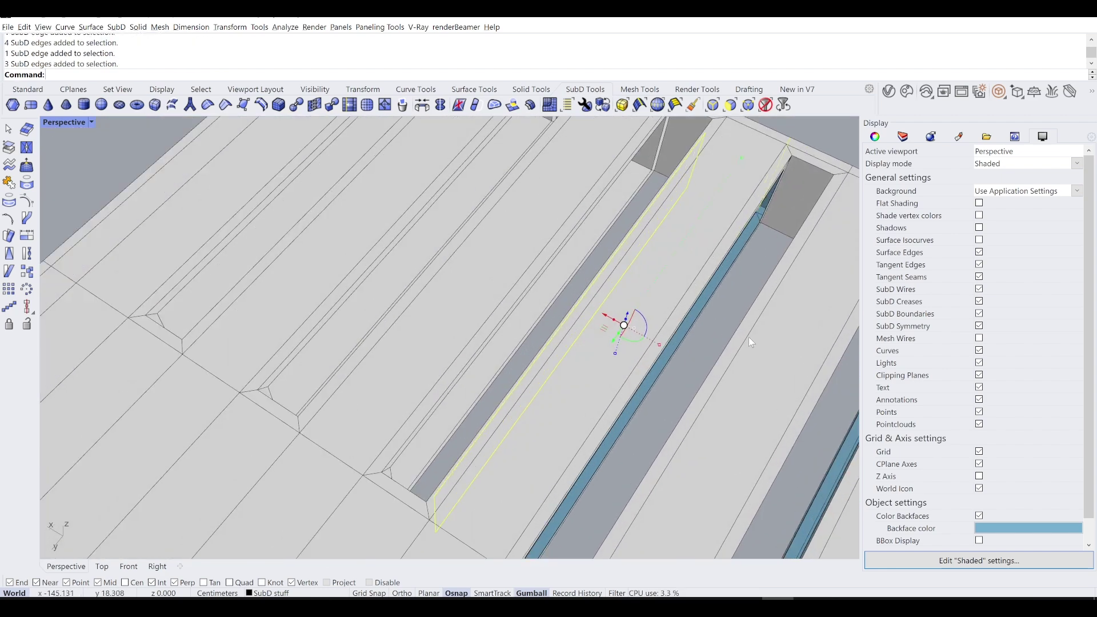
{"action": "double_click", "coordinate": [705, 276]}
{"action": "right_click_drag", "start_coordinate": [704, 276], "coordinate": [407, 329]}
{"action": "left_click", "coordinate": [410, 328], "text": "shift"}
{"action": "scroll", "coordinate": [304, 193], "scroll_direction": "up", "scroll_amount": 2}
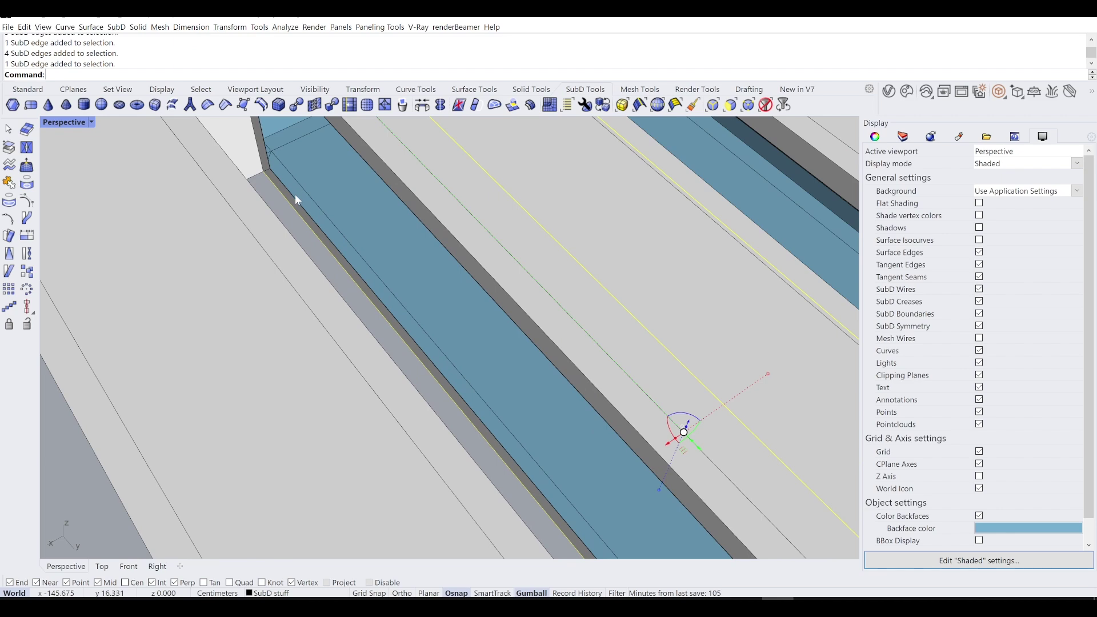
{"action": "left_click", "coordinate": [296, 195], "text": "ctrl"}
{"action": "scroll", "coordinate": [293, 214], "scroll_direction": "down", "scroll_amount": 3}
{"action": "right_click_drag", "start_coordinate": [414, 218], "coordinate": [425, 258]}
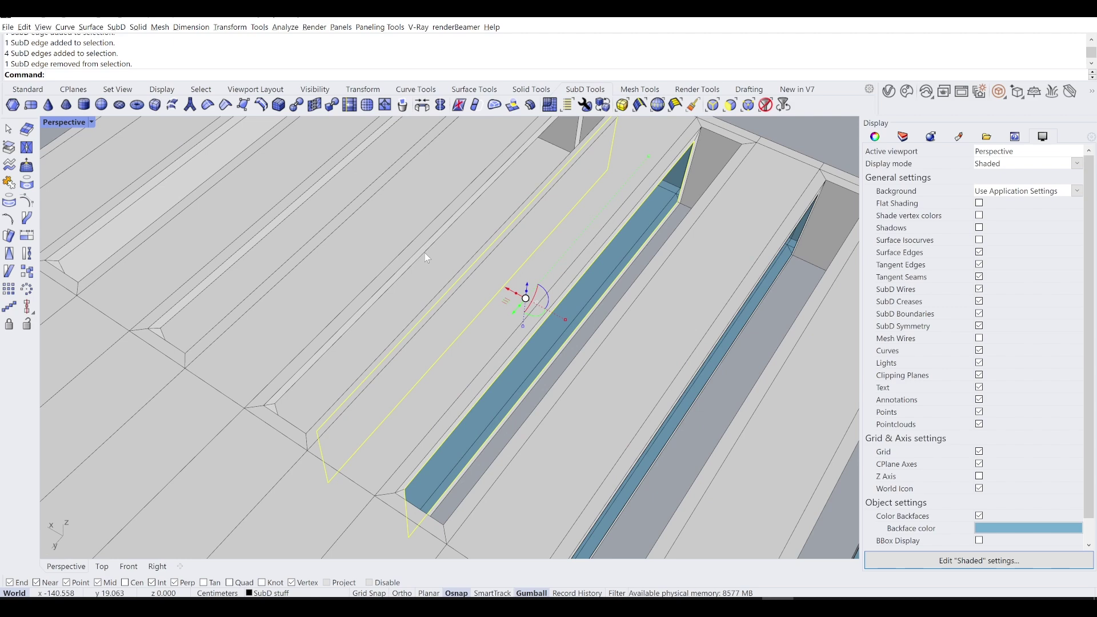
{"action": "key", "text": "Return"}
{"action": "key", "text": "Return"}
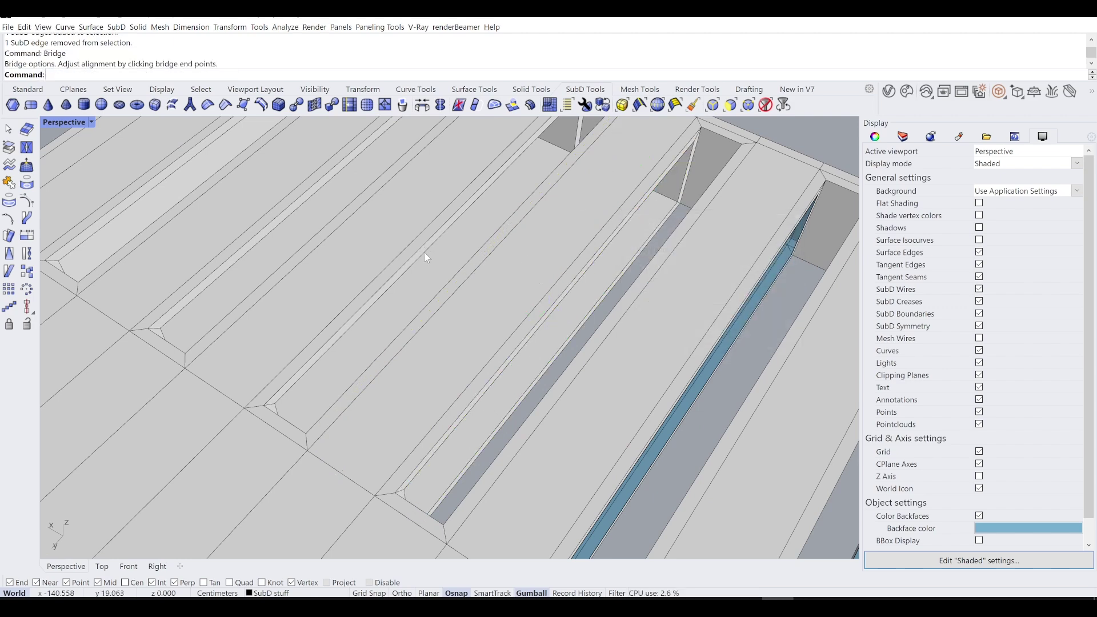
Bridge the open edge loops on both sides of the rib between the third and fourth slots with 1 segment.
{"action": "scroll", "coordinate": [428, 240], "scroll_direction": "down", "scroll_amount": 3}
{"action": "scroll", "coordinate": [549, 228], "scroll_direction": "up", "scroll_amount": 4}
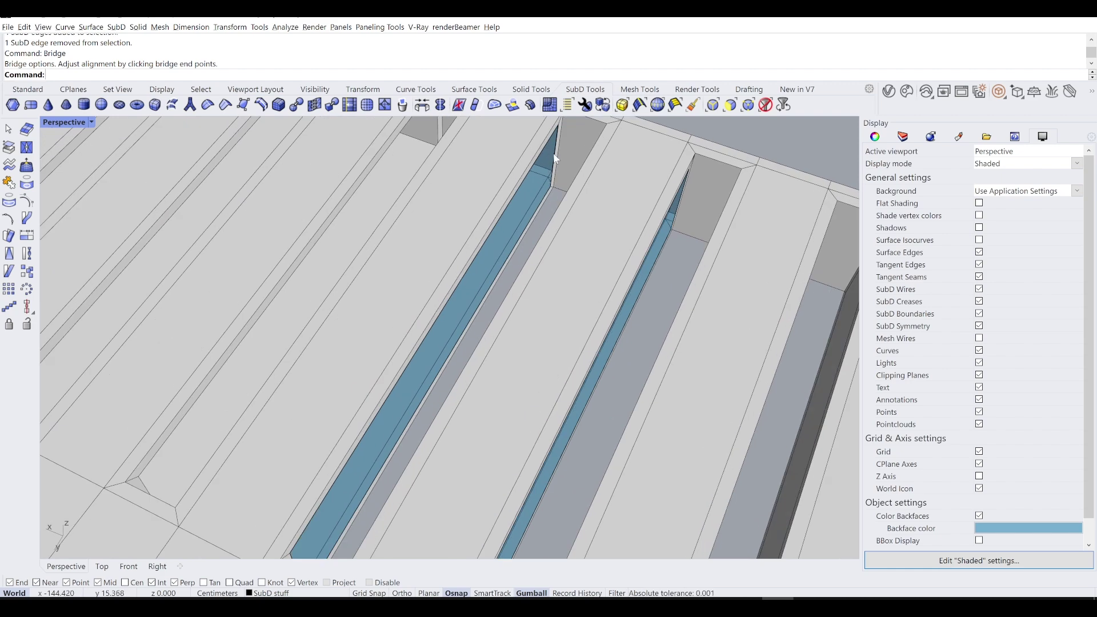
{"action": "scroll", "coordinate": [556, 157], "scroll_direction": "up", "scroll_amount": 3}
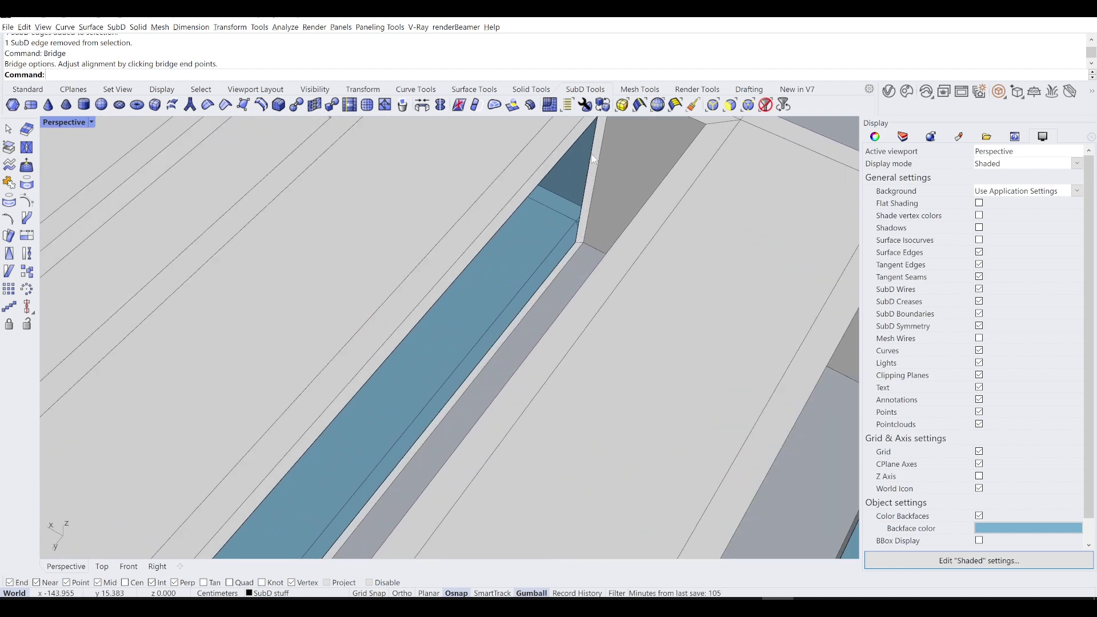
{"action": "double_click", "coordinate": [592, 154]}
{"action": "scroll", "coordinate": [579, 160], "scroll_direction": "down", "scroll_amount": 5}
{"action": "scroll", "coordinate": [230, 238], "scroll_direction": "up", "scroll_amount": 2}
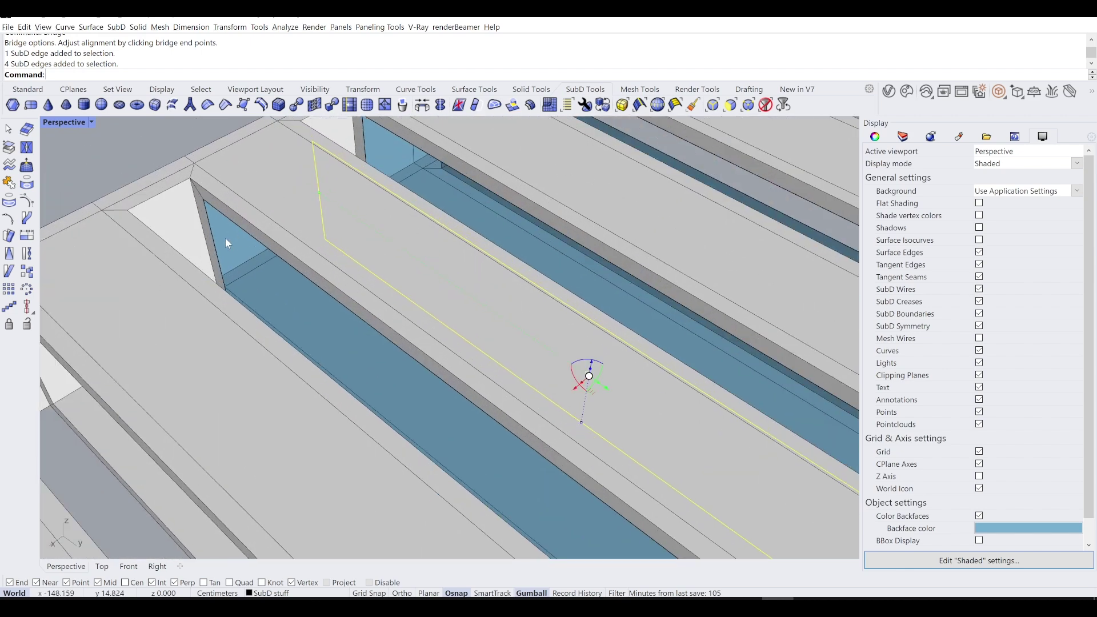
{"action": "double_click", "coordinate": [212, 237], "text": "shift"}
{"action": "scroll", "coordinate": [211, 238], "scroll_direction": "down", "scroll_amount": 5}
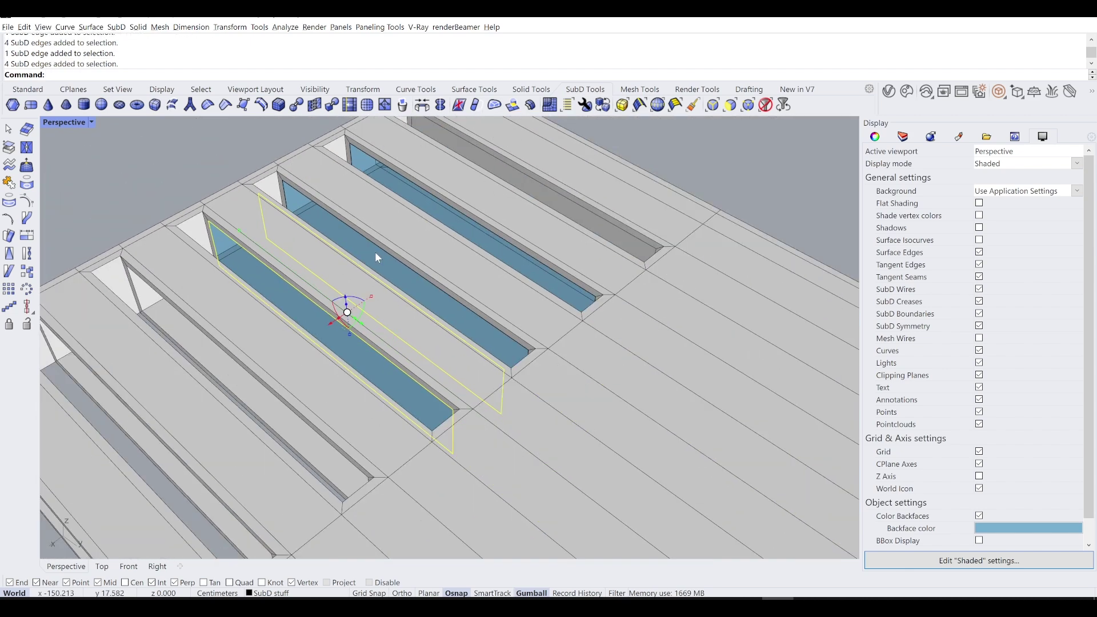
{"action": "right_click", "coordinate": [372, 257]}
{"action": "key", "text": "Return"}
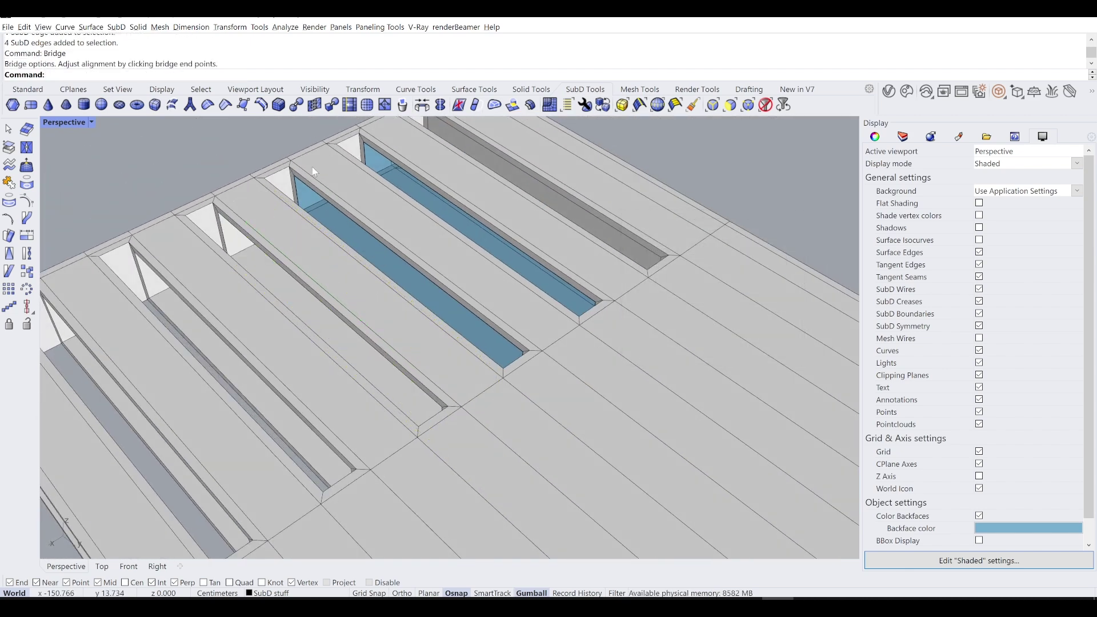
Bridge the open edge loops on both sides of the rib between the second and third slots with 1 segment.
{"action": "scroll", "coordinate": [289, 202], "scroll_direction": "up", "scroll_amount": 2}
{"action": "double_click", "coordinate": [286, 206]}
{"action": "right_click_drag", "start_coordinate": [482, 213], "coordinate": [617, 182]}
{"action": "double_click", "coordinate": [546, 165]}
{"action": "key", "text": "Return"}
{"action": "key", "text": "Return"}
Bridge the open edge loops on both sides of the rib between the first and second slots with 1 segment, joined and uncreased.
{"action": "scroll", "coordinate": [410, 171], "scroll_direction": "up", "scroll_amount": 3}
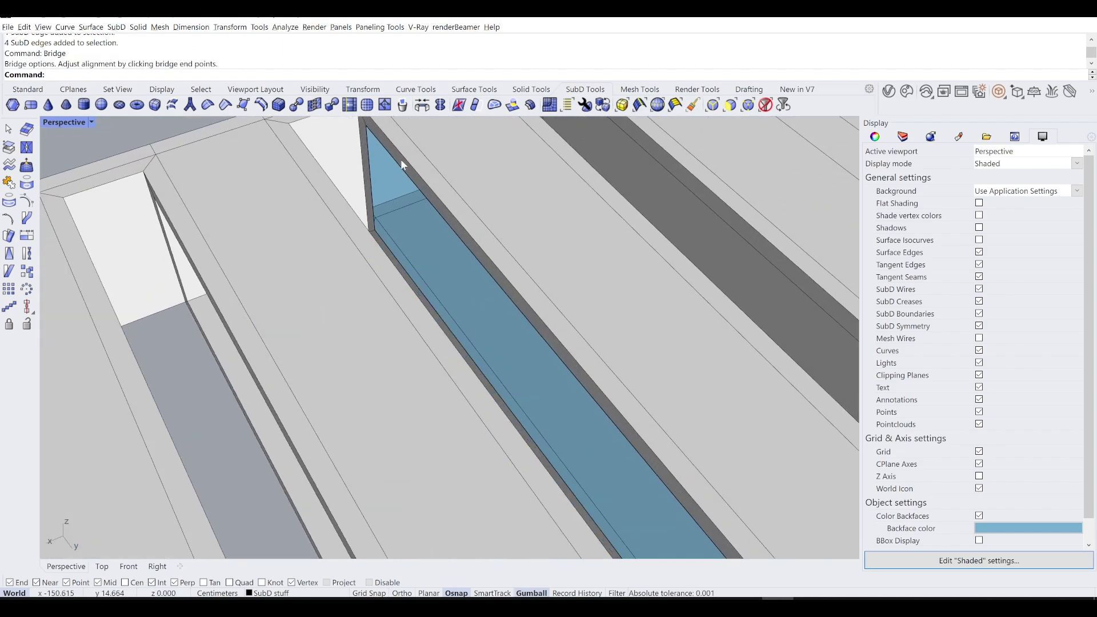
{"action": "double_click", "coordinate": [368, 151]}
{"action": "right_click_drag", "start_coordinate": [368, 151], "coordinate": [673, 289]}
{"action": "right_click", "coordinate": [671, 288]}
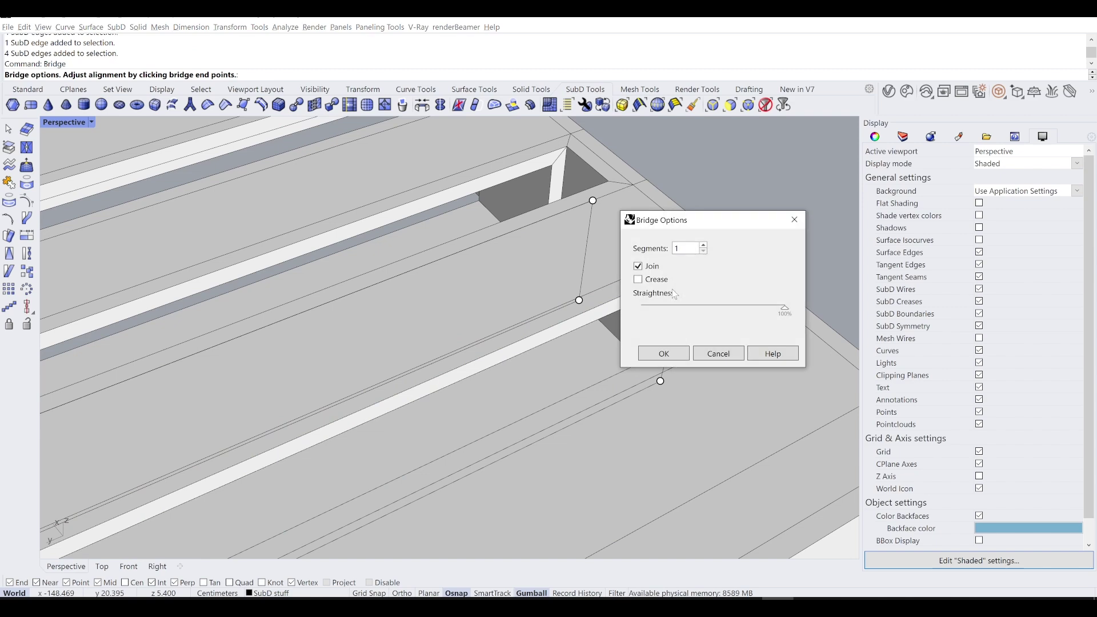
{"action": "left_click", "coordinate": [664, 353]}
Delete the end faces and their edges at the slab border of the first to sixth slots.
{"action": "right_click_drag", "start_coordinate": [664, 353], "coordinate": [406, 196]}
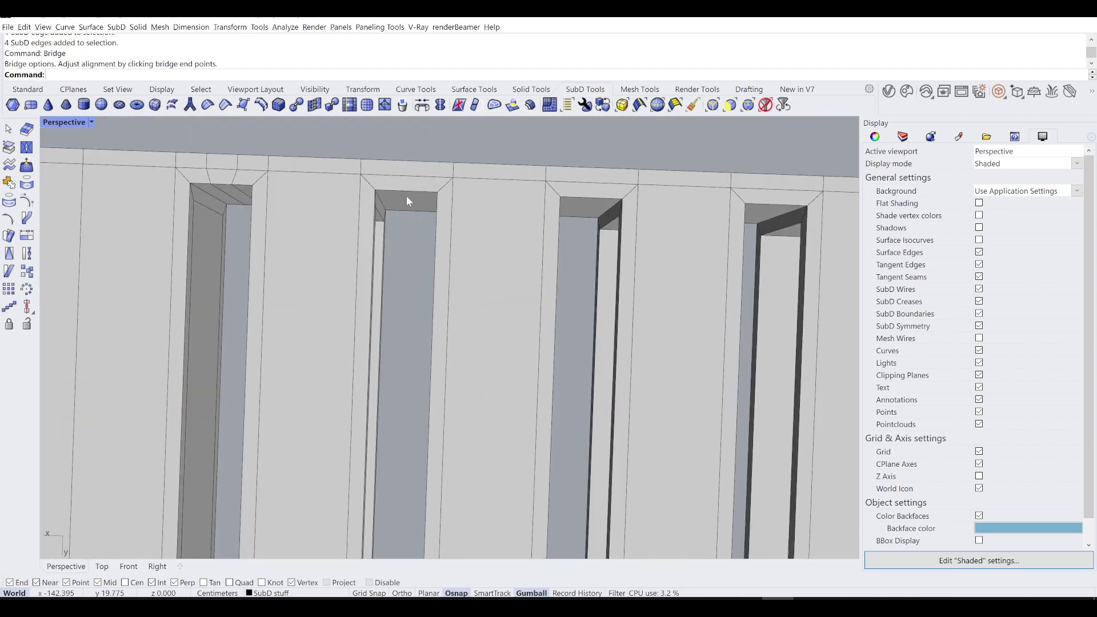
{"action": "left_click", "coordinate": [406, 196]}
{"action": "scroll", "coordinate": [408, 139], "scroll_direction": "down", "scroll_amount": 6}
{"action": "scroll", "coordinate": [480, 173], "scroll_direction": "up", "scroll_amount": 6}
{"action": "right_click_drag", "start_coordinate": [481, 174], "coordinate": [449, 233], "text": "shift"}
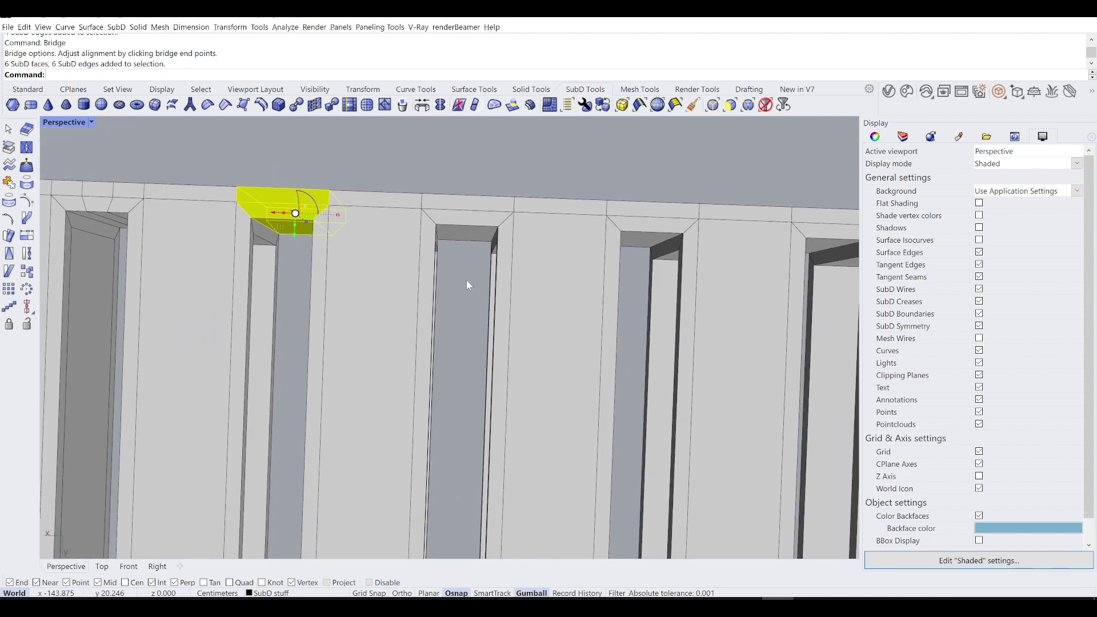
{"action": "left_click_drag", "start_coordinate": [468, 275], "coordinate": [491, 190], "text": "ctrl+shift"}
{"action": "right_click_drag", "start_coordinate": [660, 277], "coordinate": [532, 276], "text": "shift"}
{"action": "left_click_drag", "start_coordinate": [503, 197], "coordinate": [503, 198], "text": "ctrl+shift"}
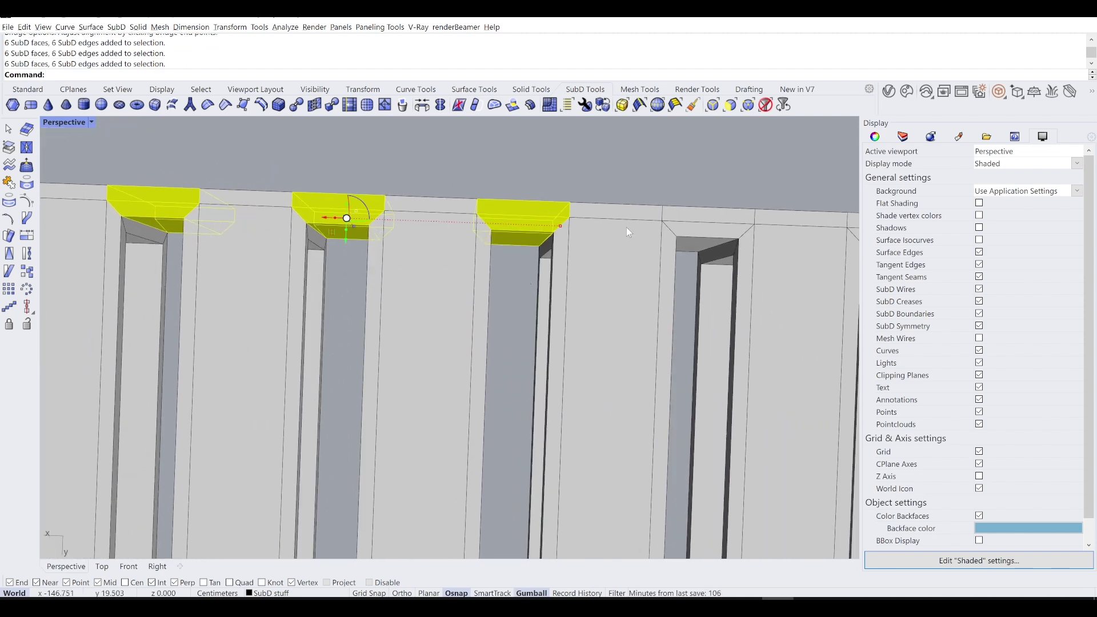
{"action": "right_click_drag", "start_coordinate": [631, 229], "coordinate": [579, 245], "text": "shift"}
{"action": "left_click_drag", "start_coordinate": [571, 187], "coordinate": [572, 187], "text": "ctrl+shift"}
{"action": "right_click_drag", "start_coordinate": [775, 268], "coordinate": [589, 270], "text": "shift"}
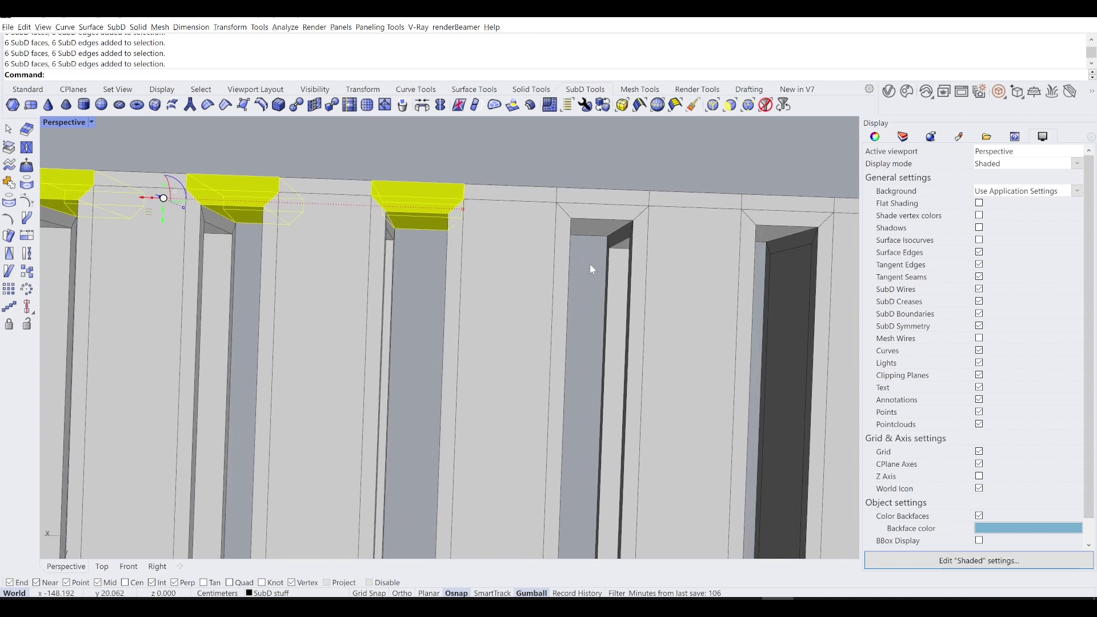
{"action": "scroll", "coordinate": [571, 200], "scroll_direction": "up", "scroll_amount": 2}
{"action": "left_click_drag", "start_coordinate": [587, 170], "coordinate": [556, 142], "text": "ctrl+shift"}
{"action": "key", "text": "Delete"}
Examine the open-ended ribs along the slab's edge, switching between smooth and flat display.
{"action": "scroll", "coordinate": [258, 217], "scroll_direction": "down", "scroll_amount": 3}
{"action": "right_click_drag", "start_coordinate": [260, 221], "coordinate": [466, 263]}
{"action": "scroll", "coordinate": [334, 344], "scroll_direction": "up", "scroll_amount": 2}
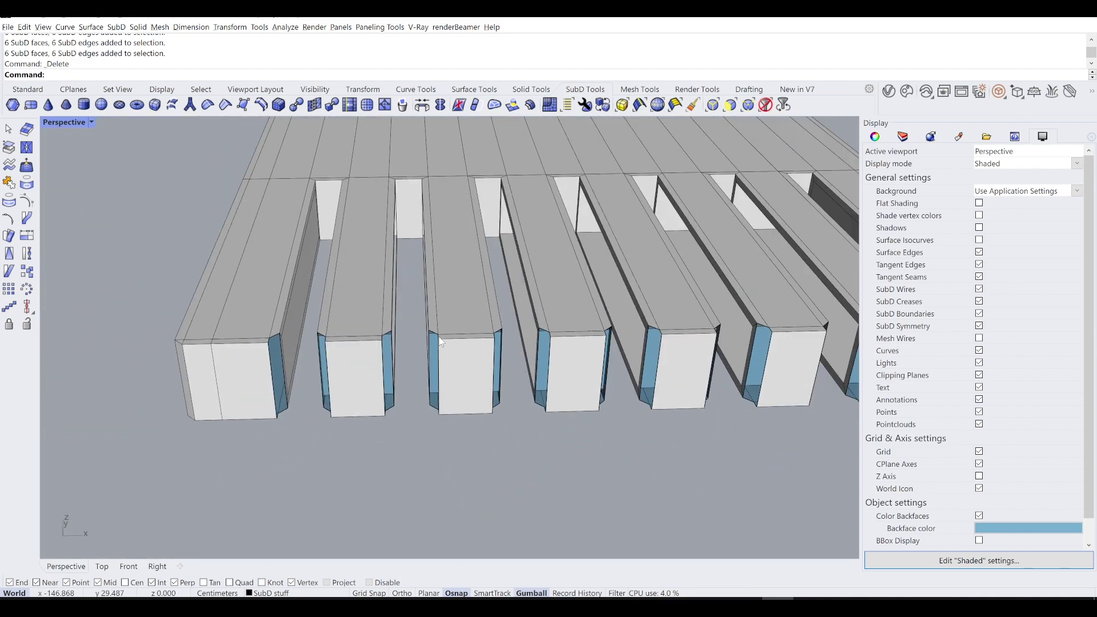
{"action": "key", "text": "Tab"}
{"action": "scroll", "coordinate": [441, 334], "scroll_direction": "down", "scroll_amount": 3}
{"action": "right_click_drag", "start_coordinate": [442, 333], "coordinate": [517, 309]}
{"action": "key", "text": "Tab"}
{"action": "key", "text": "Tab"}
{"action": "scroll", "coordinate": [776, 341], "scroll_direction": "up", "scroll_amount": 3}
{"action": "key", "text": "Tab"}
Bridge the open edge loops at the slab border of the sixth slot with 3 segments, joined and uncreased.
{"action": "right_click_drag", "start_coordinate": [774, 335], "coordinate": [459, 386]}
{"action": "scroll", "coordinate": [399, 383], "scroll_direction": "up", "scroll_amount": 2}
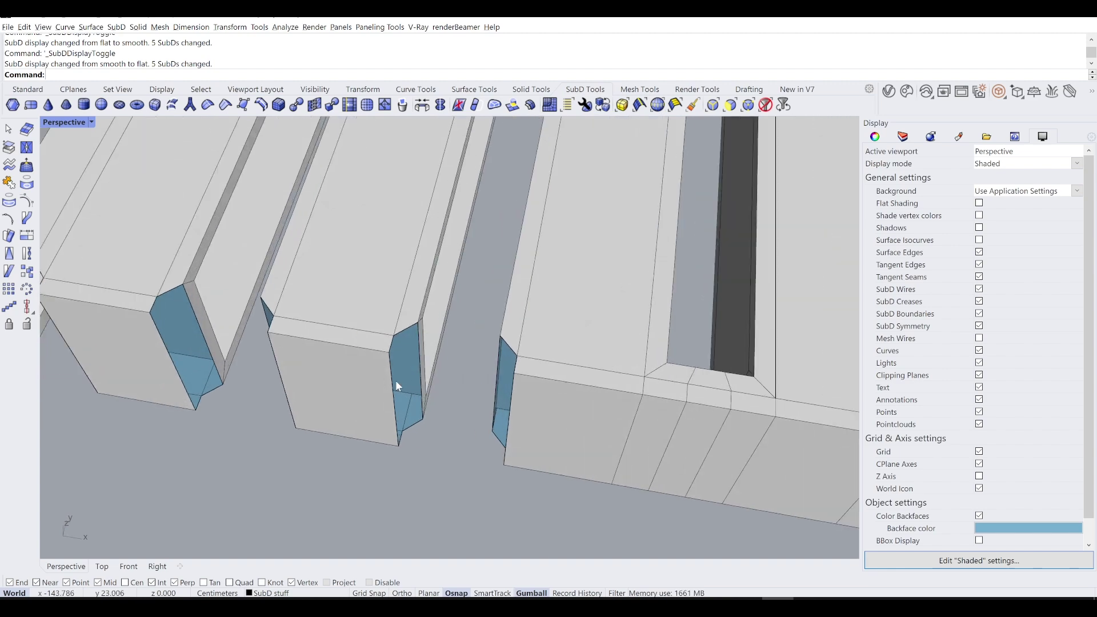
{"action": "double_click", "coordinate": [394, 380]}
{"action": "double_click", "coordinate": [513, 392], "text": "shift"}
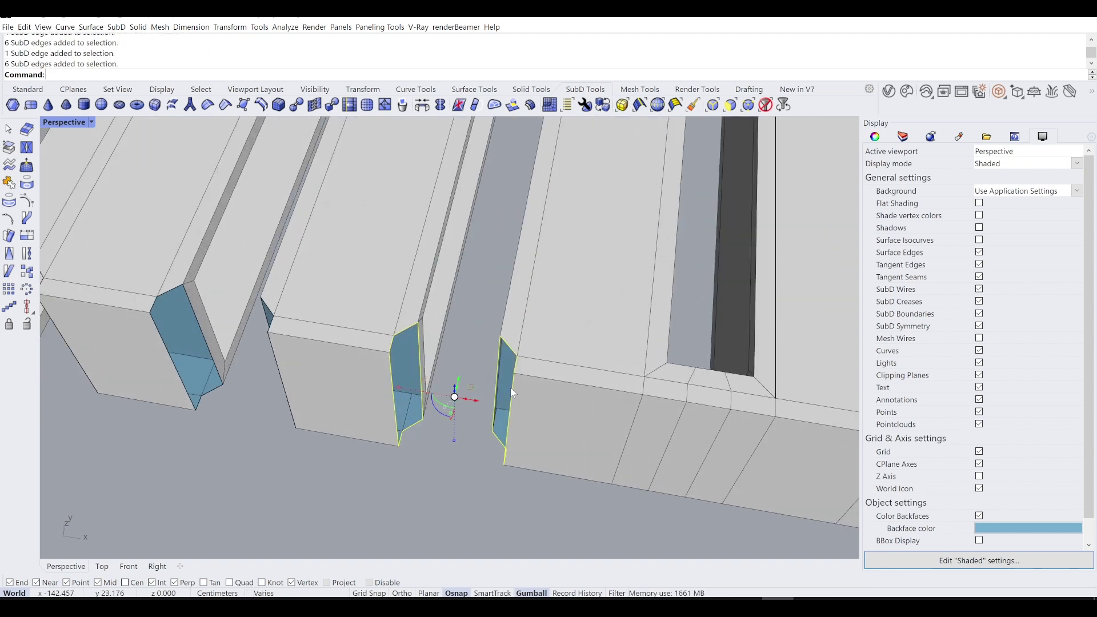
{"action": "right_click_drag", "start_coordinate": [412, 379], "coordinate": [474, 344]}
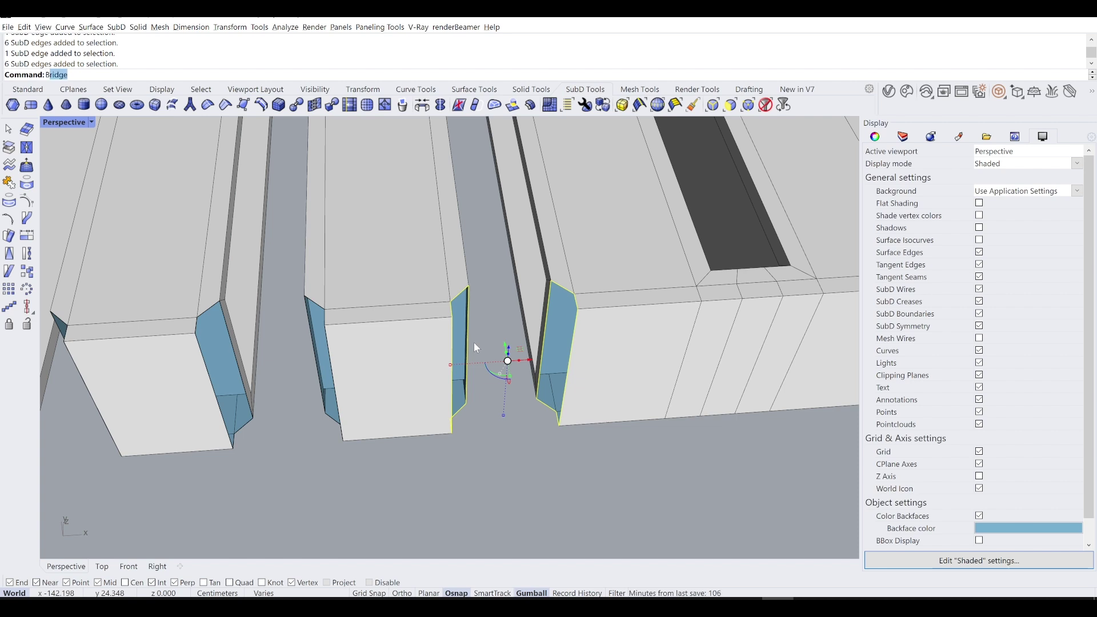
{"action": "key", "text": "Return"}
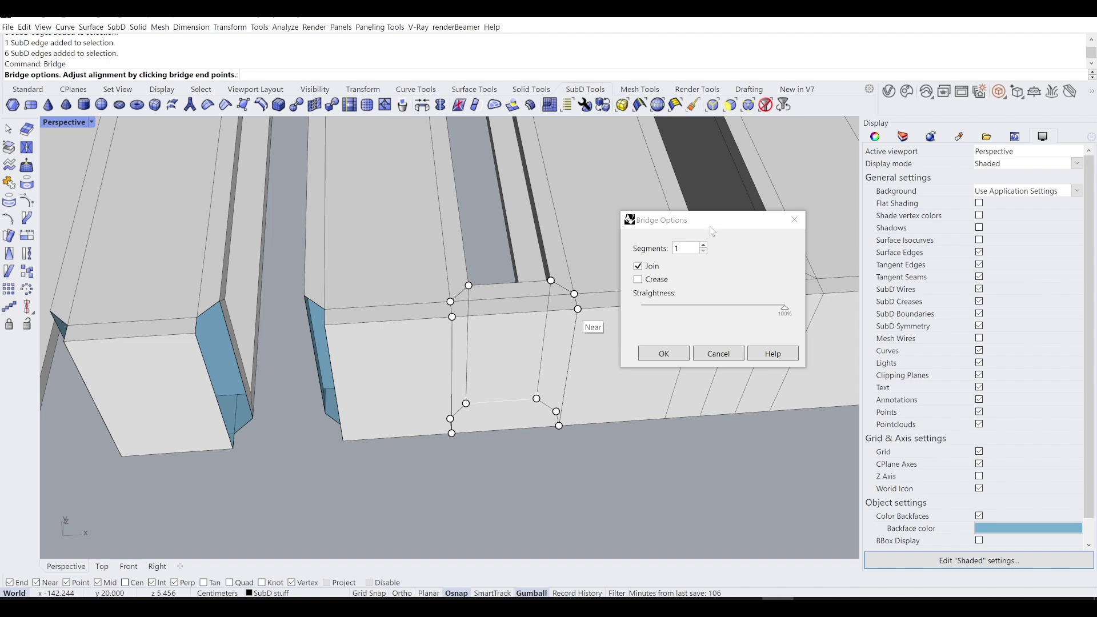
{"action": "left_click", "coordinate": [704, 245]}
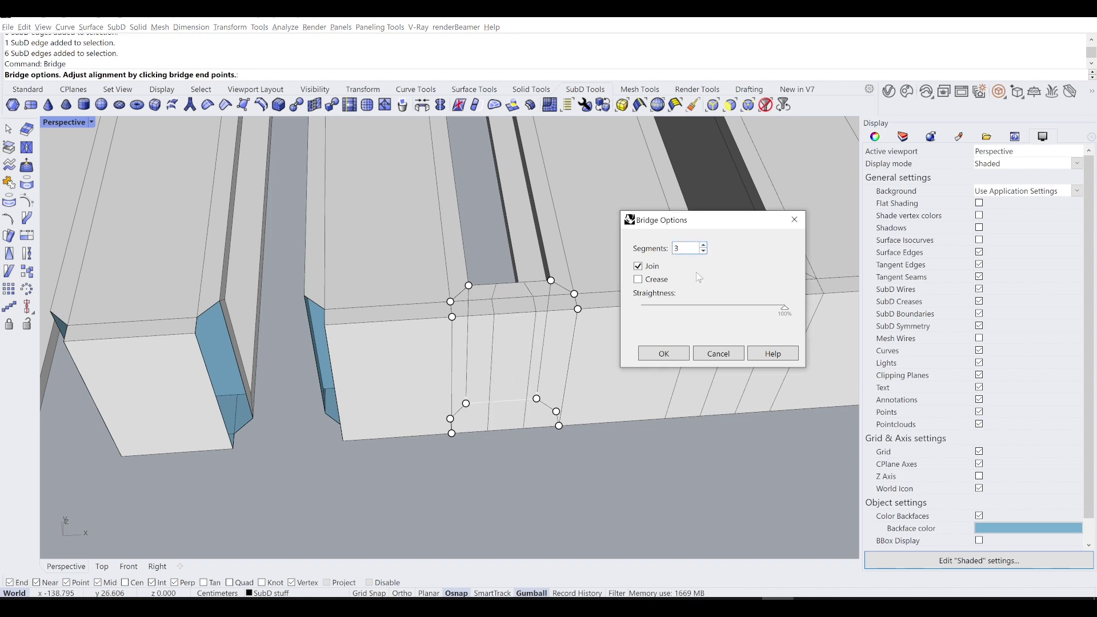
{"action": "left_click", "coordinate": [664, 354]}
Bridge the open edge loops at the slab border of the fifth slot with 3 segments.
{"action": "scroll", "coordinate": [557, 337], "scroll_direction": "down", "scroll_amount": 5}
{"action": "scroll", "coordinate": [429, 328], "scroll_direction": "up", "scroll_amount": 5}
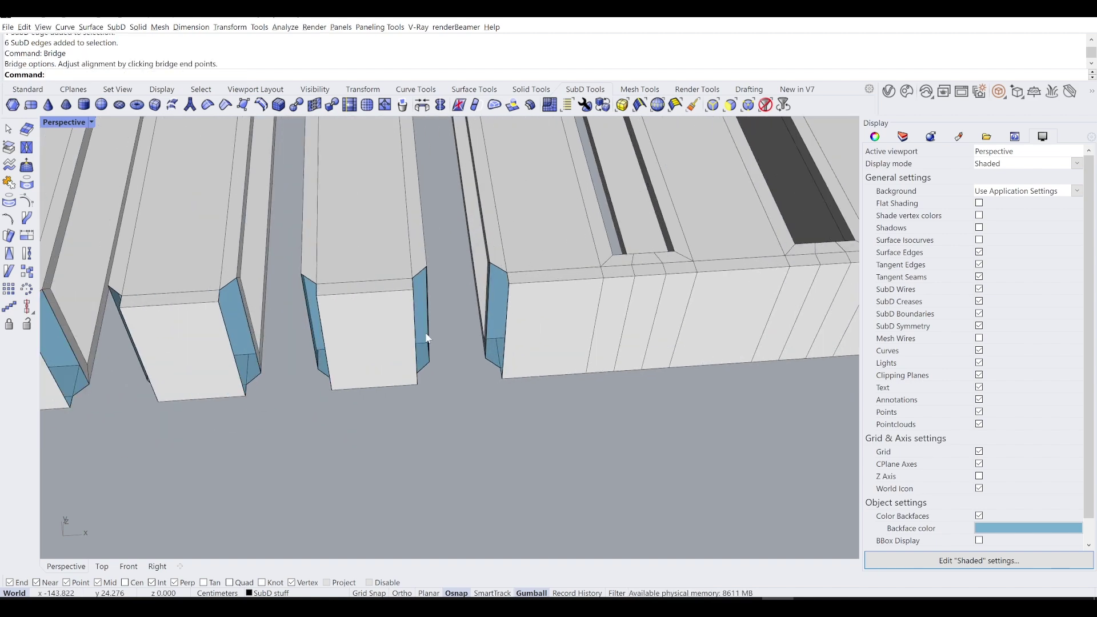
{"action": "double_click", "coordinate": [419, 382], "text": "ctrl+shift"}
{"action": "double_click", "coordinate": [505, 346], "text": "ctrl+shift"}
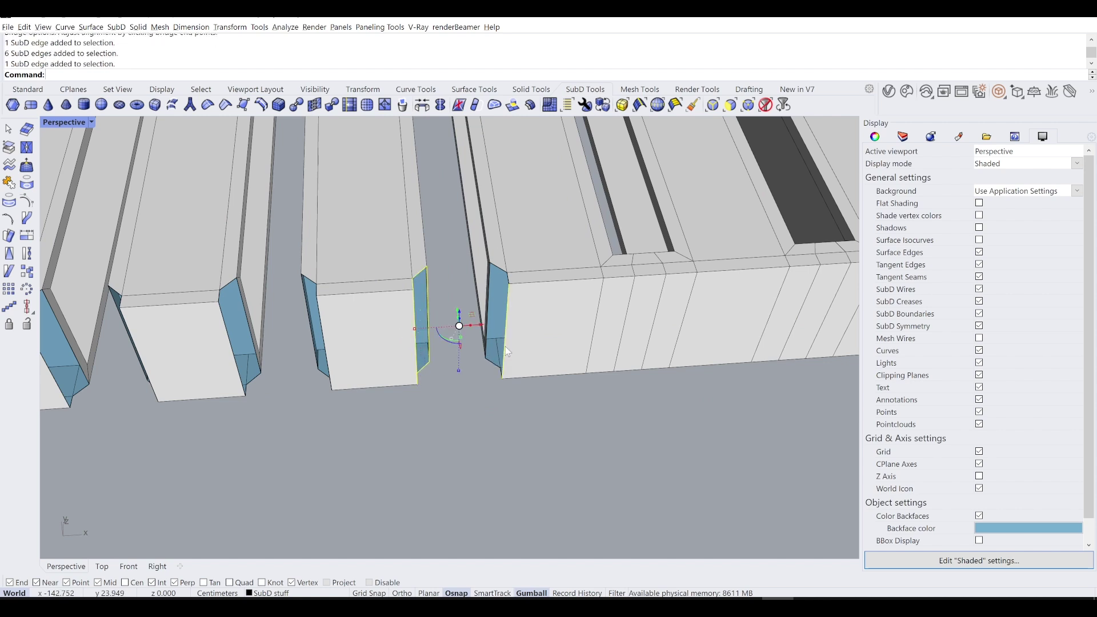
{"action": "key", "text": "Return"}
{"action": "key", "text": "Return"}
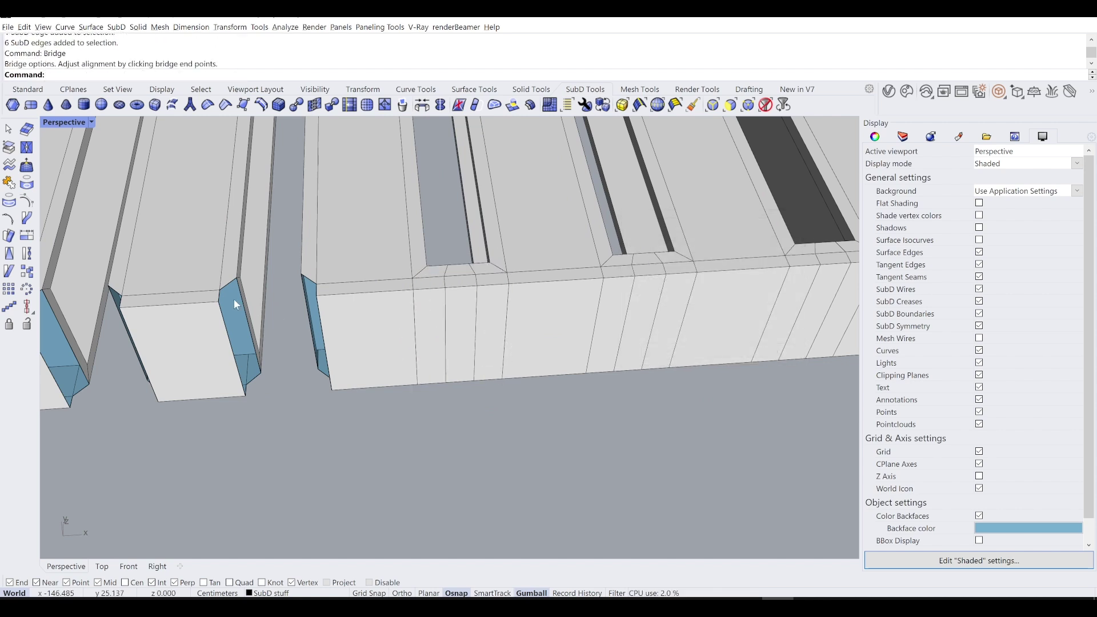
Bridge the open edge loops at the slab border of the fourth slot with 3 segments.
{"action": "double_click", "coordinate": [236, 317], "text": "ctrl+shift"}
{"action": "double_click", "coordinate": [322, 325], "text": "ctrl+shift"}
{"action": "key", "text": "Return"}
{"action": "key", "text": "Return"}
Bridge the open edge loops at the slab border of the third slot with 3 segments.
{"action": "right_click_drag", "start_coordinate": [257, 331], "coordinate": [343, 297]}
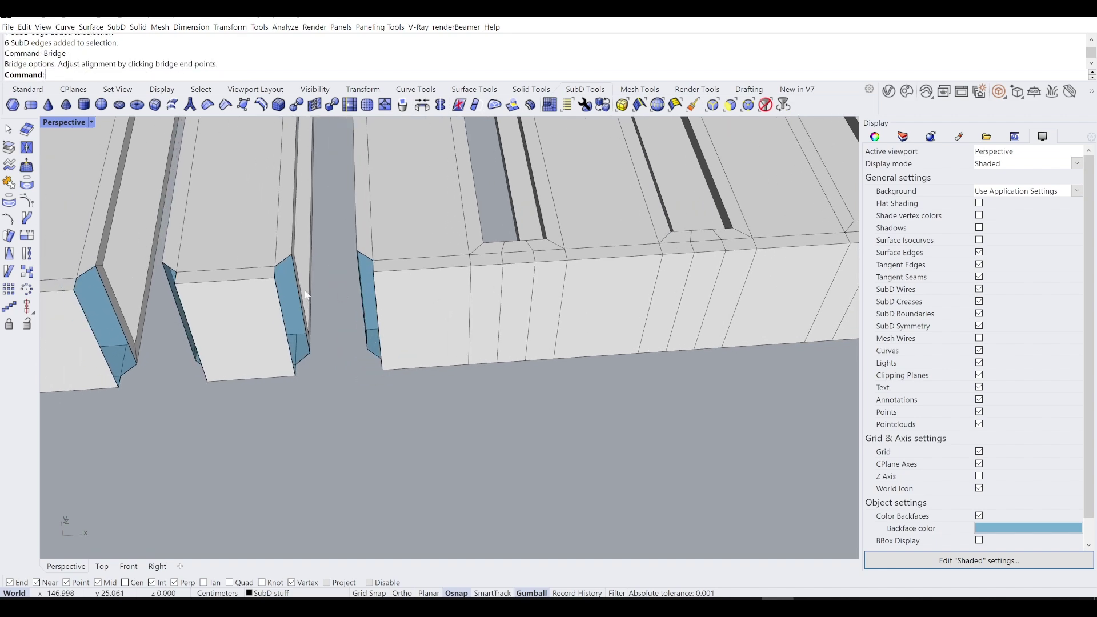
{"action": "double_click", "coordinate": [284, 314], "text": "ctrl+shift"}
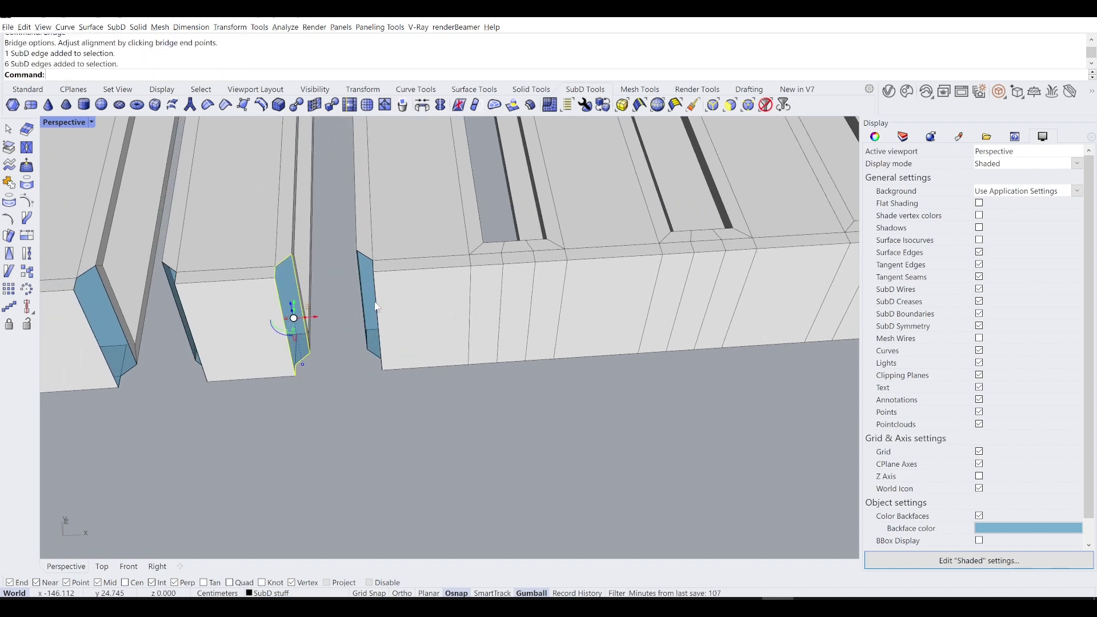
{"action": "left_click", "coordinate": [376, 308], "text": "ctrl+shift"}
{"action": "left_click", "coordinate": [353, 385]}
{"action": "double_click", "coordinate": [287, 327], "text": "ctrl+shift"}
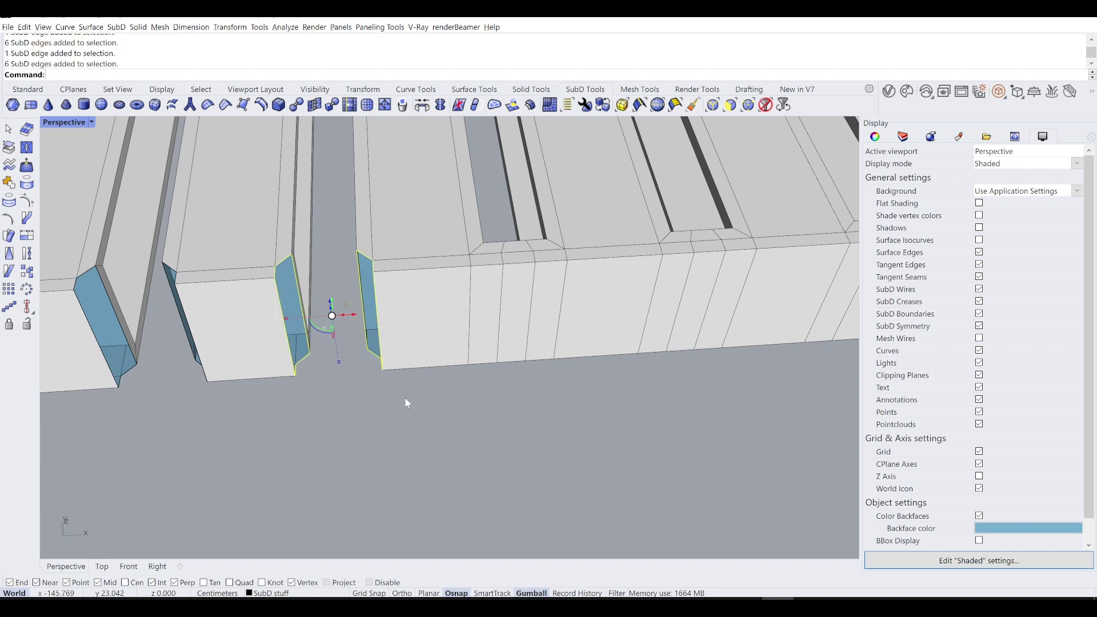
{"action": "type", "text": "bridge"}
{"action": "key", "text": "Return"}
{"action": "key", "text": "Return"}
Bridge the open edge loops at the slab border of the second slot with 3 segments.
{"action": "right_click_drag", "start_coordinate": [318, 323], "coordinate": [397, 300]}
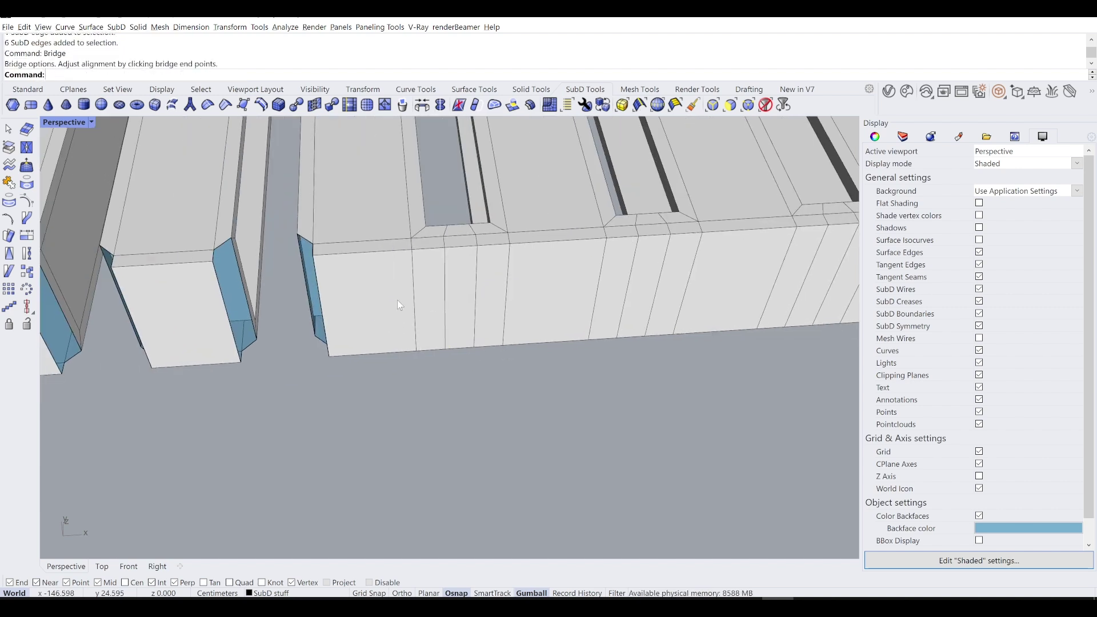
{"action": "double_click", "coordinate": [222, 296], "text": "ctrl+shift"}
{"action": "double_click", "coordinate": [318, 280], "text": "ctrl+shift"}
{"action": "key", "text": "Return"}
{"action": "key", "text": "Return"}
Bridge the open edge loops at the slab border of the first slot with 3 segments.
{"action": "right_click_drag", "start_coordinate": [215, 284], "coordinate": [317, 273], "text": "shift"}
{"action": "double_click", "coordinate": [137, 295], "text": "ctrl+shift"}
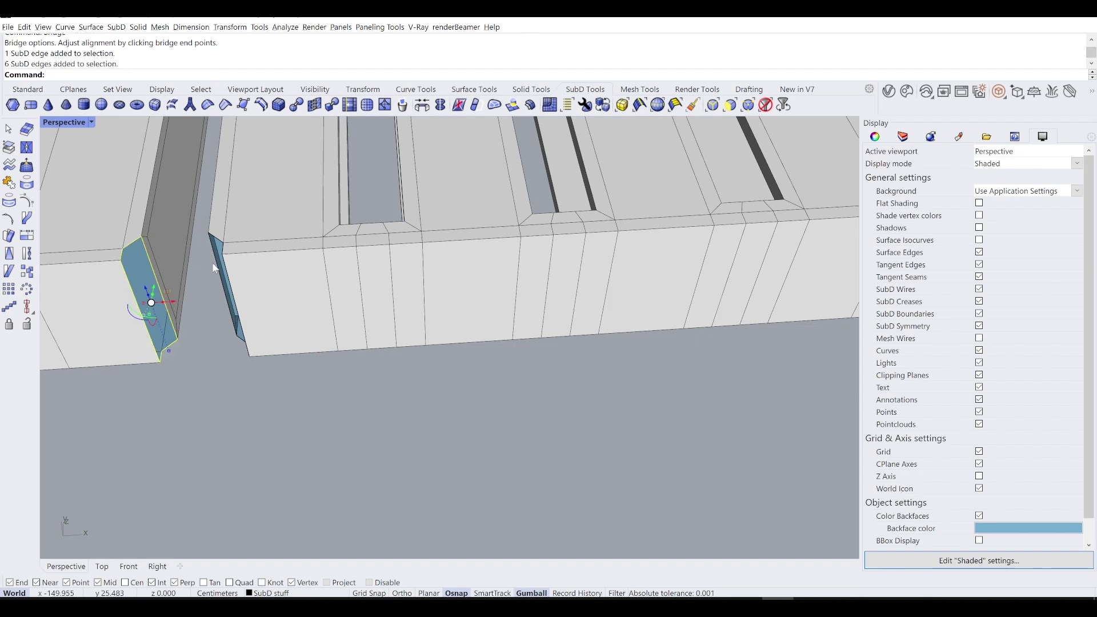
{"action": "scroll", "coordinate": [258, 351], "scroll_direction": "up", "scroll_amount": 5}
{"action": "key", "text": "Return"}
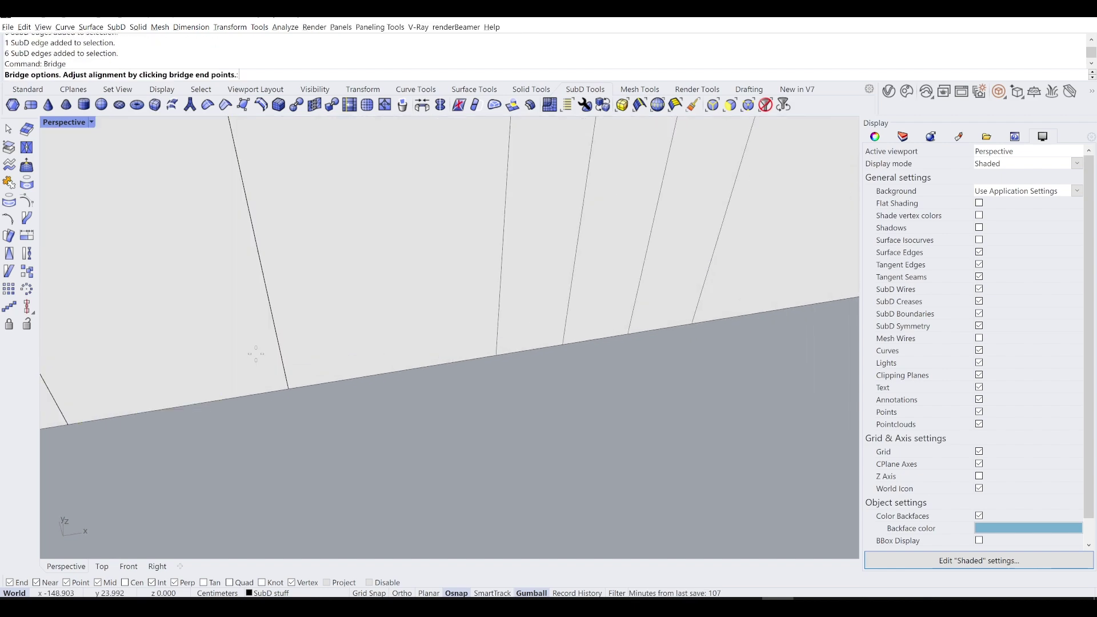
{"action": "key", "text": "Return"}
Examine both ends of the slots in smooth and flat display, comparing the bridged border ends with the inner ends.
{"action": "scroll", "coordinate": [380, 392], "scroll_direction": "down", "scroll_amount": 5}
{"action": "right_click_drag", "start_coordinate": [380, 392], "coordinate": [358, 191]}
{"action": "key", "text": "Tab"}
{"action": "scroll", "coordinate": [321, 182], "scroll_direction": "up", "scroll_amount": 5}
{"action": "scroll", "coordinate": [294, 289], "scroll_direction": "up", "scroll_amount": 5}
{"action": "right_click_drag", "start_coordinate": [293, 290], "coordinate": [330, 179]}
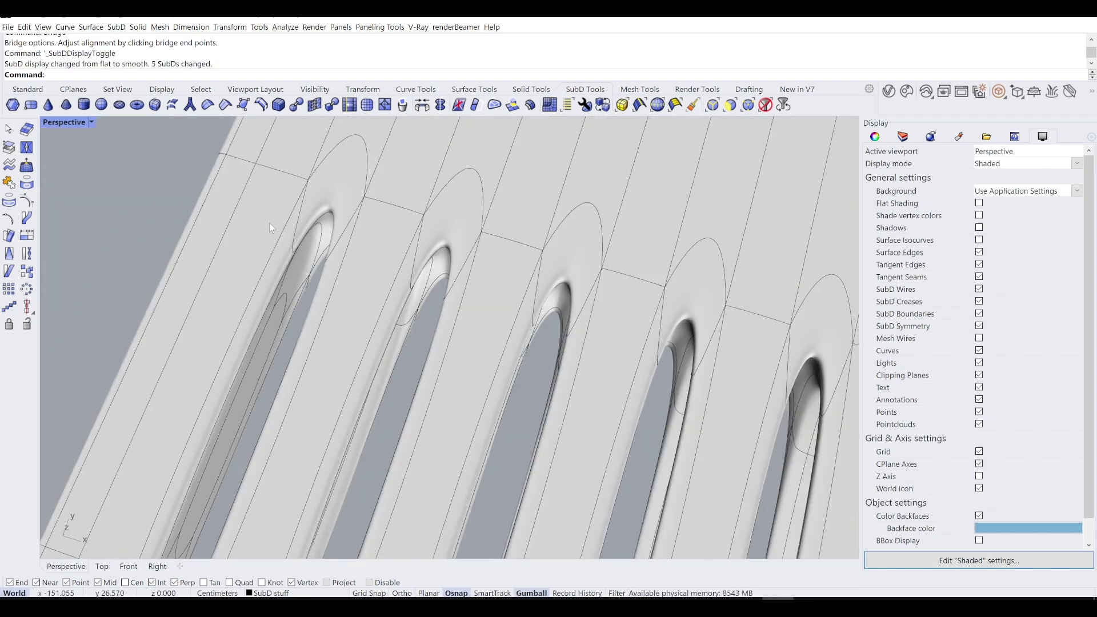
{"action": "scroll", "coordinate": [330, 179], "scroll_direction": "down", "scroll_amount": 5}
{"action": "right_click_drag", "start_coordinate": [458, 312], "coordinate": [434, 283]}
{"action": "scroll", "coordinate": [382, 409], "scroll_direction": "up", "scroll_amount": 2}
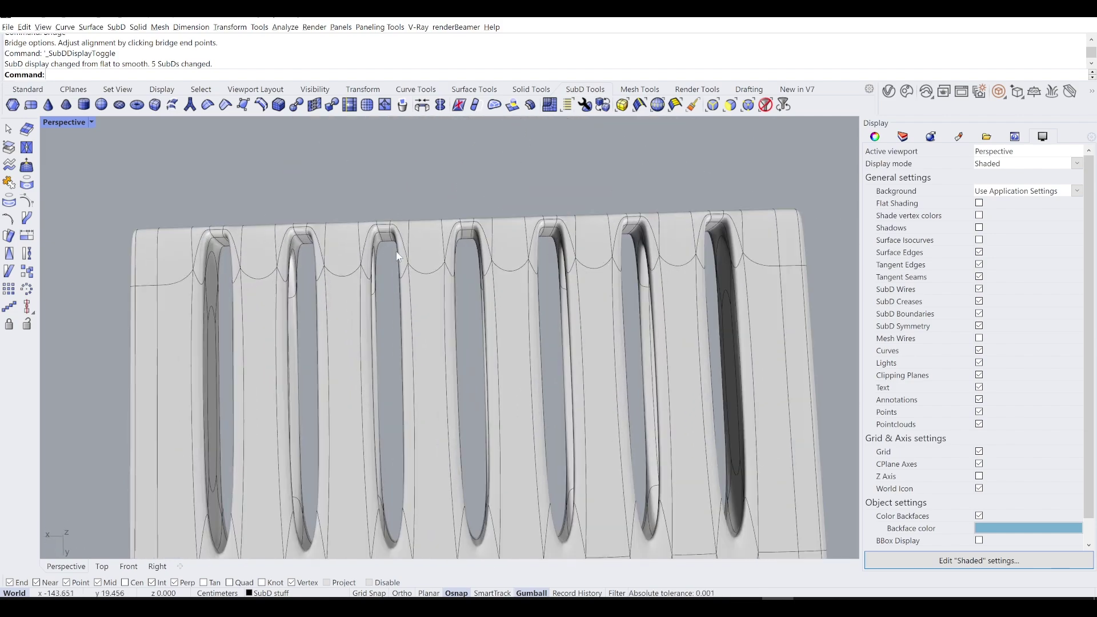
{"action": "key", "text": "Tab"}
{"action": "scroll", "coordinate": [427, 276], "scroll_direction": "down", "scroll_amount": 3}
{"action": "right_click_drag", "start_coordinate": [443, 250], "coordinate": [430, 271]}
{"action": "scroll", "coordinate": [436, 286], "scroll_direction": "down", "scroll_amount": 3}
{"action": "scroll", "coordinate": [286, 220], "scroll_direction": "up", "scroll_amount": 3}
{"action": "scroll", "coordinate": [490, 238], "scroll_direction": "down", "scroll_amount": 3}
{"action": "scroll", "coordinate": [340, 212], "scroll_direction": "down", "scroll_amount": 2}
Delete the seven face strips that continue the slots from their inner ends to the slab's far edge.
{"action": "right_click_drag", "start_coordinate": [341, 211], "coordinate": [324, 266]}
{"action": "scroll", "coordinate": [335, 428], "scroll_direction": "up", "scroll_amount": 3}
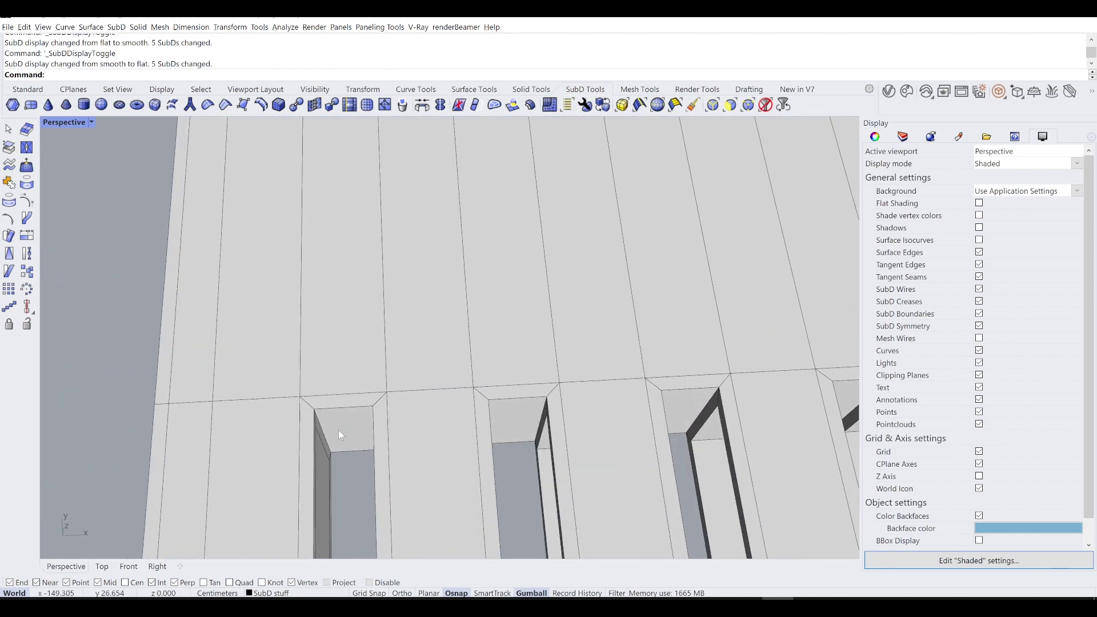
{"action": "double_click", "coordinate": [341, 341], "text": "ctrl+shift"}
{"action": "scroll", "coordinate": [345, 323], "scroll_direction": "down", "scroll_amount": 5}
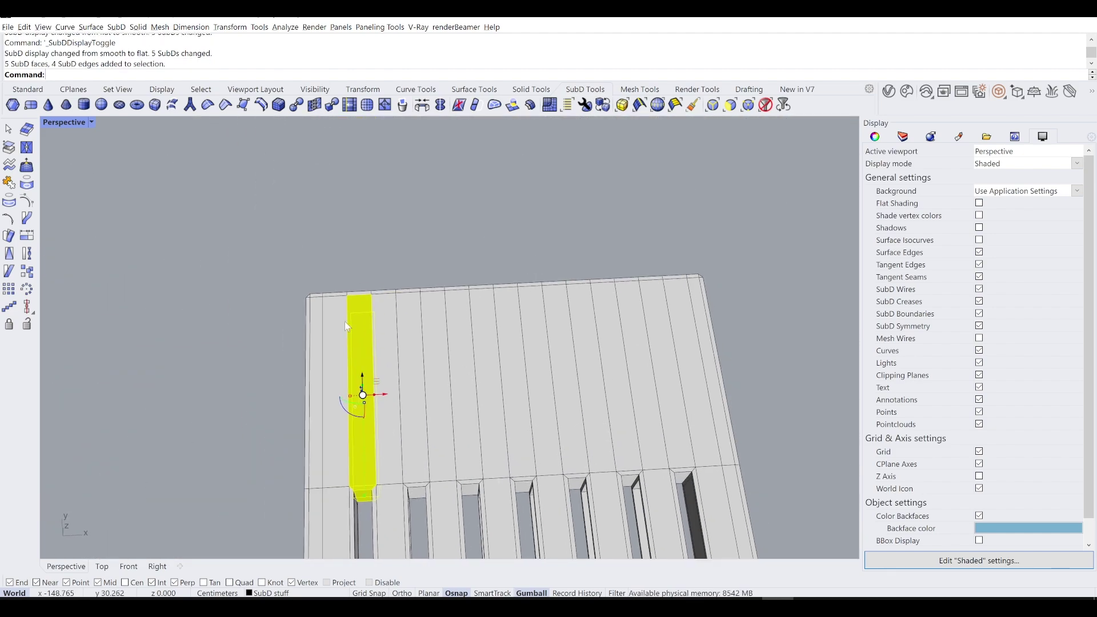
{"action": "scroll", "coordinate": [361, 320], "scroll_direction": "up", "scroll_amount": 3}
{"action": "left_click_drag", "start_coordinate": [371, 338], "coordinate": [374, 337], "text": "ctrl+shift"}
{"action": "scroll", "coordinate": [374, 337], "scroll_direction": "down", "scroll_amount": 4}
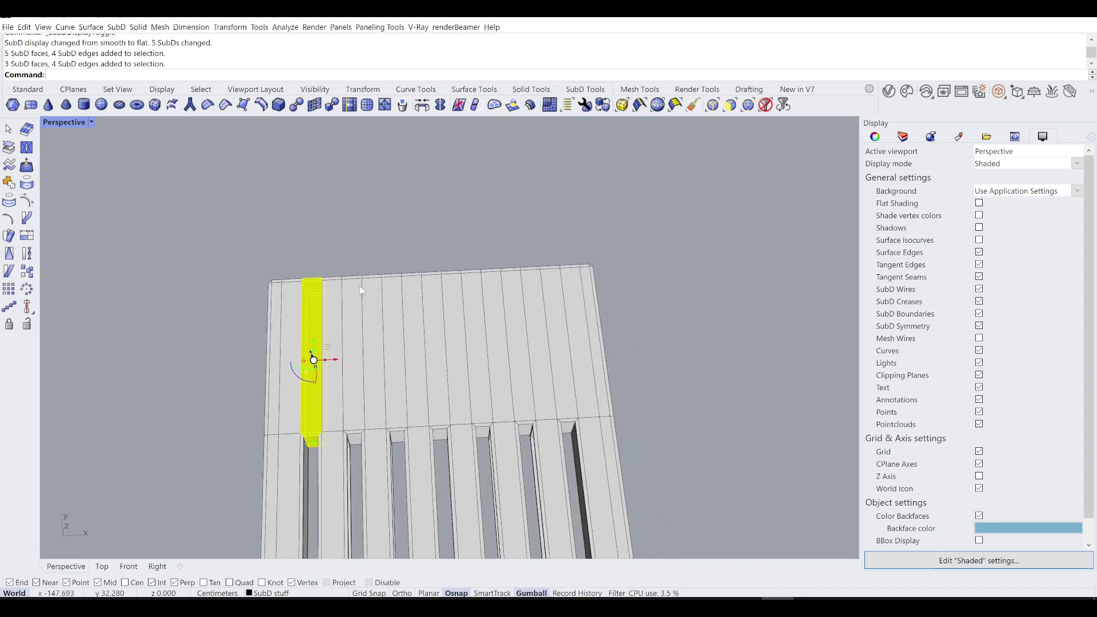
{"action": "scroll", "coordinate": [355, 293], "scroll_direction": "up", "scroll_amount": 5}
{"action": "scroll", "coordinate": [360, 200], "scroll_direction": "down", "scroll_amount": 4}
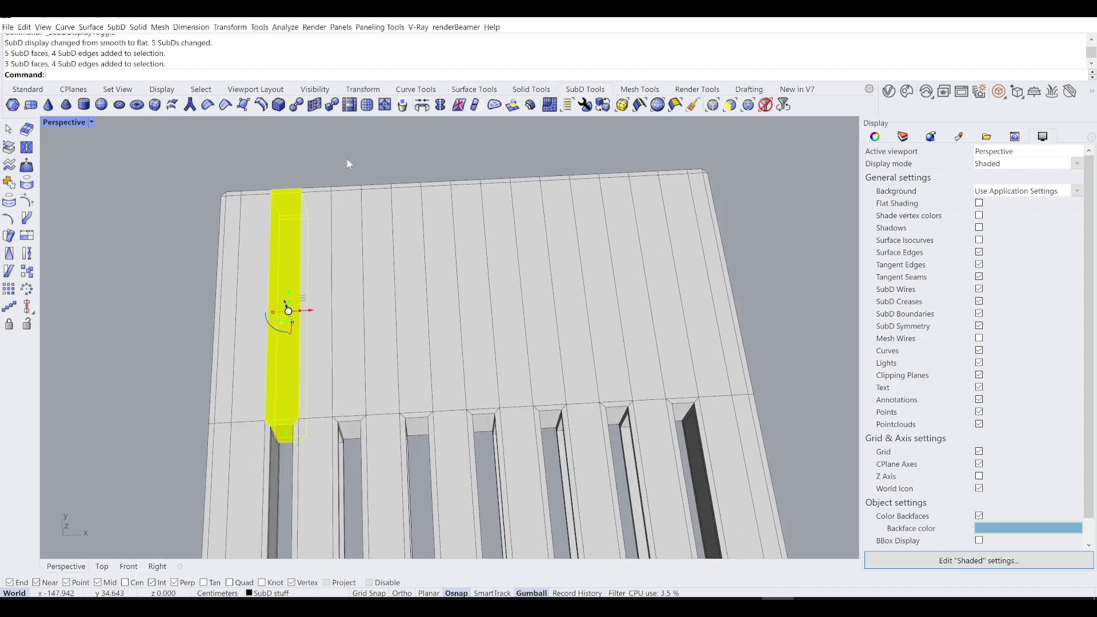
{"action": "double_click", "coordinate": [345, 263], "text": "ctrl+shift"}
{"action": "double_click", "coordinate": [396, 188], "text": "ctrl+shift"}
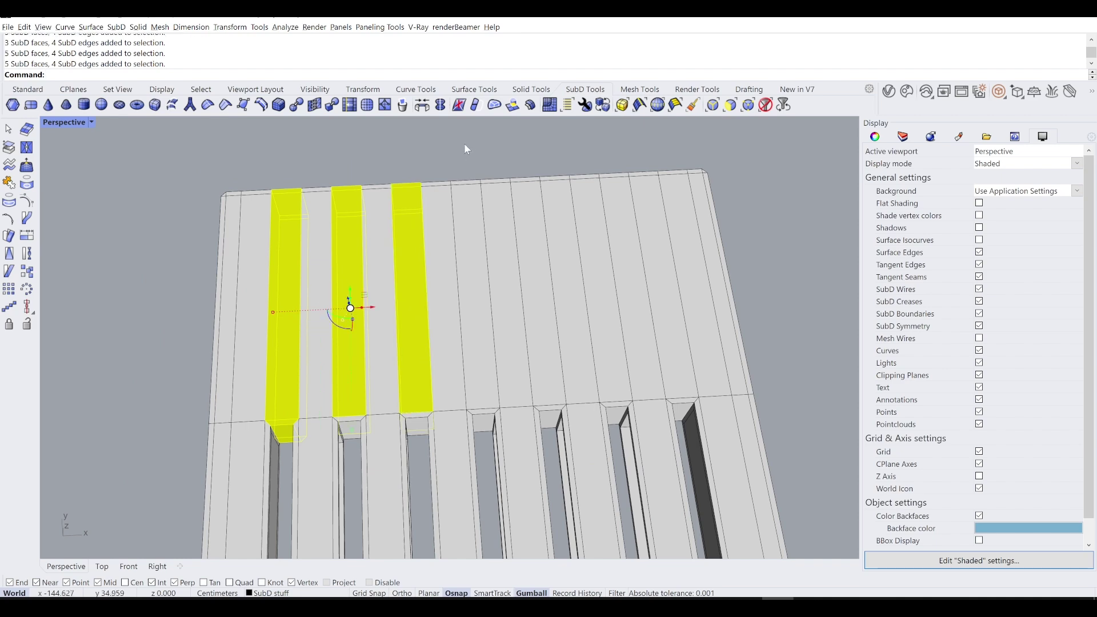
{"action": "double_click", "coordinate": [466, 183], "text": "ctrl+shift"}
{"action": "double_click", "coordinate": [522, 207], "text": "ctrl+shift"}
{"action": "right_click_drag", "start_coordinate": [522, 206], "coordinate": [435, 165]}
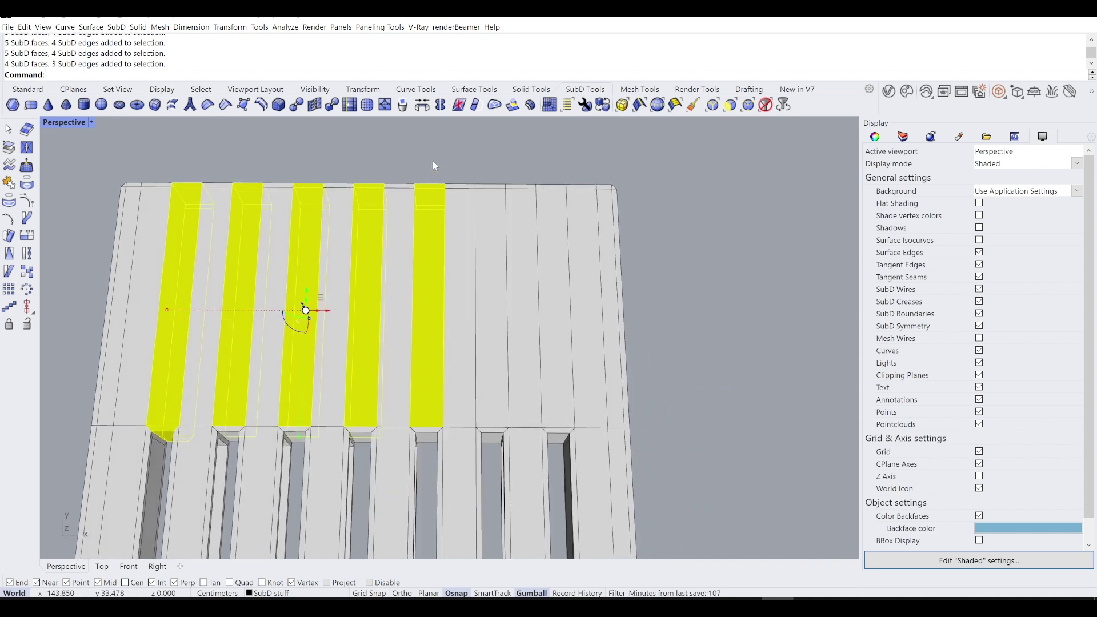
{"action": "left_click_drag", "start_coordinate": [425, 235], "coordinate": [424, 234], "text": "shift"}
{"action": "double_click", "coordinate": [492, 222], "text": "ctrl+shift"}
{"action": "double_click", "coordinate": [543, 249], "text": "ctrl+shift"}
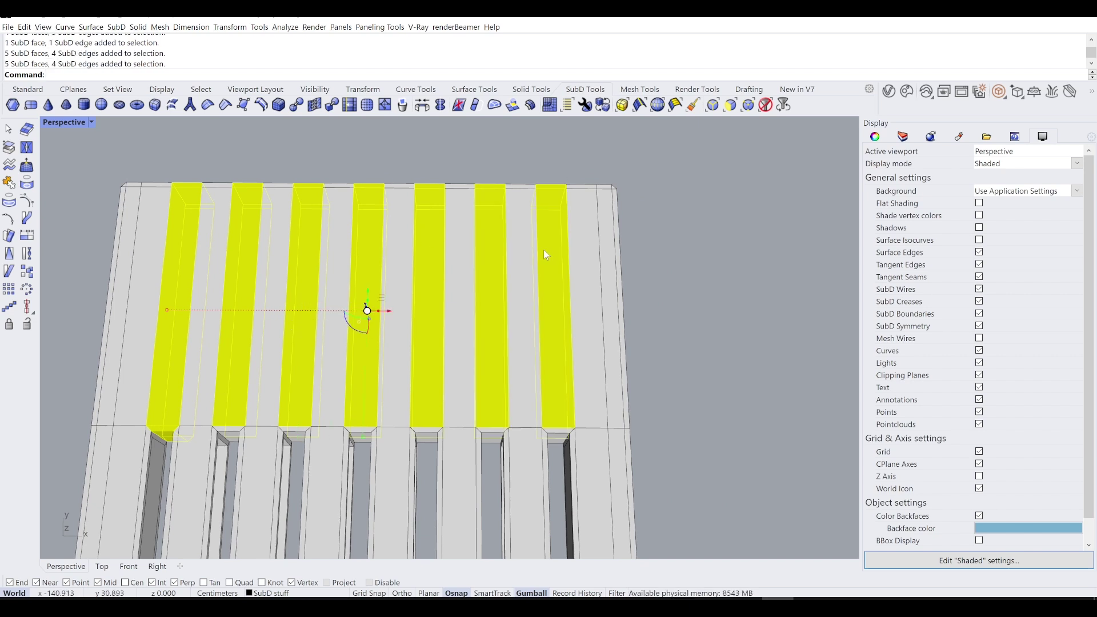
{"action": "key", "text": "Delete"}
Delete the leftover end faces and their edges at the inner ends of the second to seventh slots.
{"action": "scroll", "coordinate": [250, 412], "scroll_direction": "up", "scroll_amount": 5}
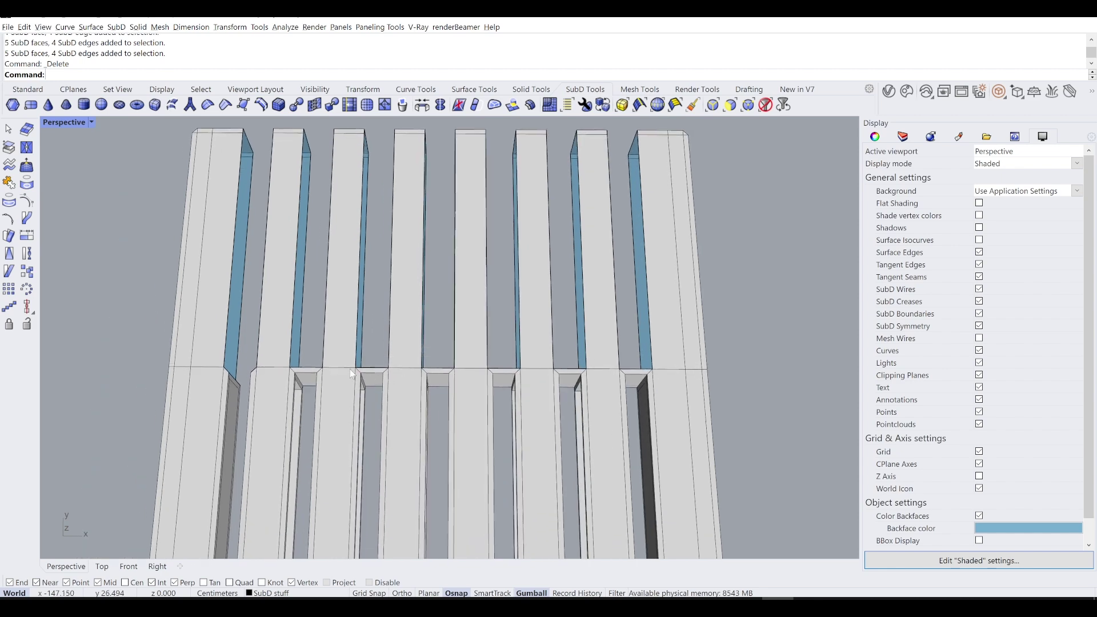
{"action": "double_click", "coordinate": [301, 305], "text": "ctrl+shift"}
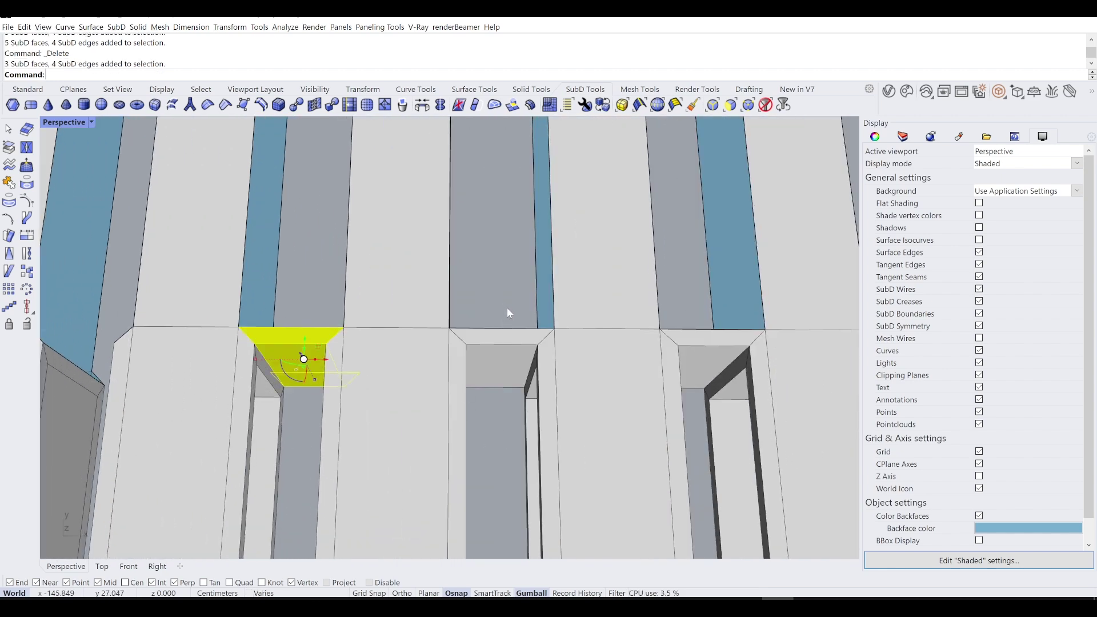
{"action": "scroll", "coordinate": [504, 311], "scroll_direction": "down", "scroll_amount": 3}
{"action": "scroll", "coordinate": [452, 411], "scroll_direction": "up", "scroll_amount": 3}
{"action": "double_click", "coordinate": [440, 301], "text": "ctrl+shift"}
{"action": "scroll", "coordinate": [440, 302], "scroll_direction": "down", "scroll_amount": 2}
{"action": "scroll", "coordinate": [464, 361], "scroll_direction": "up", "scroll_amount": 1}
{"action": "double_click", "coordinate": [495, 306], "text": "ctrl+shift"}
{"action": "scroll", "coordinate": [580, 298], "scroll_direction": "down", "scroll_amount": 2}
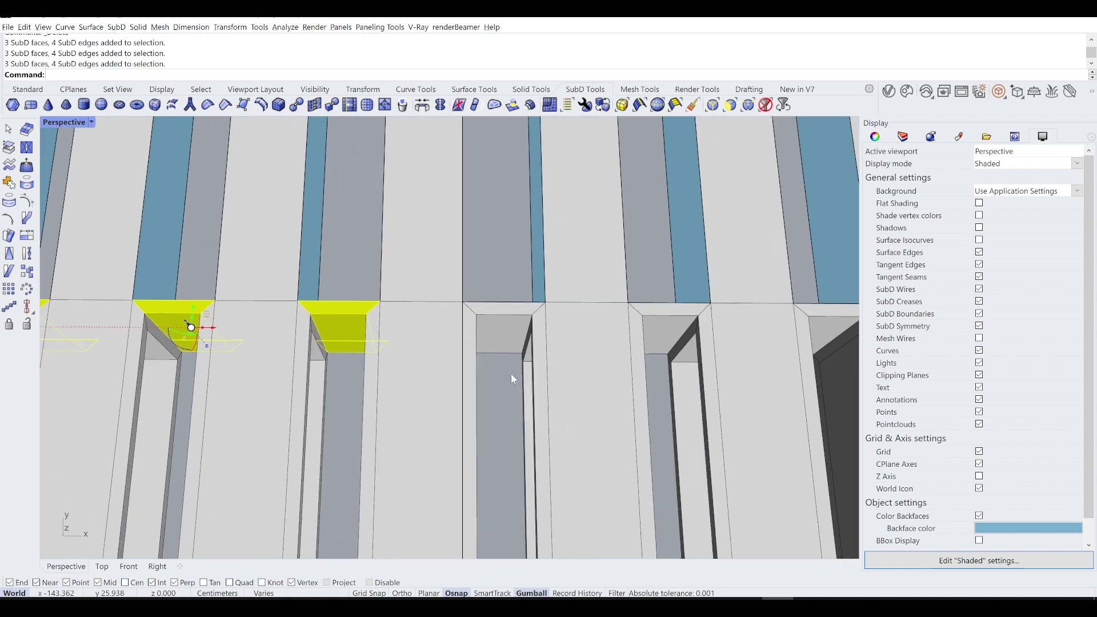
{"action": "scroll", "coordinate": [545, 288], "scroll_direction": "up", "scroll_amount": 2}
{"action": "scroll", "coordinate": [519, 350], "scroll_direction": "up", "scroll_amount": 3}
{"action": "double_click", "coordinate": [520, 291], "text": "ctrl+shift"}
{"action": "right_click_drag", "start_coordinate": [557, 289], "coordinate": [341, 327], "text": "shift"}
{"action": "double_click", "coordinate": [525, 289], "text": "ctrl+shift"}
{"action": "scroll", "coordinate": [492, 256], "scroll_direction": "down", "scroll_amount": 4}
{"action": "key", "text": "Delete"}
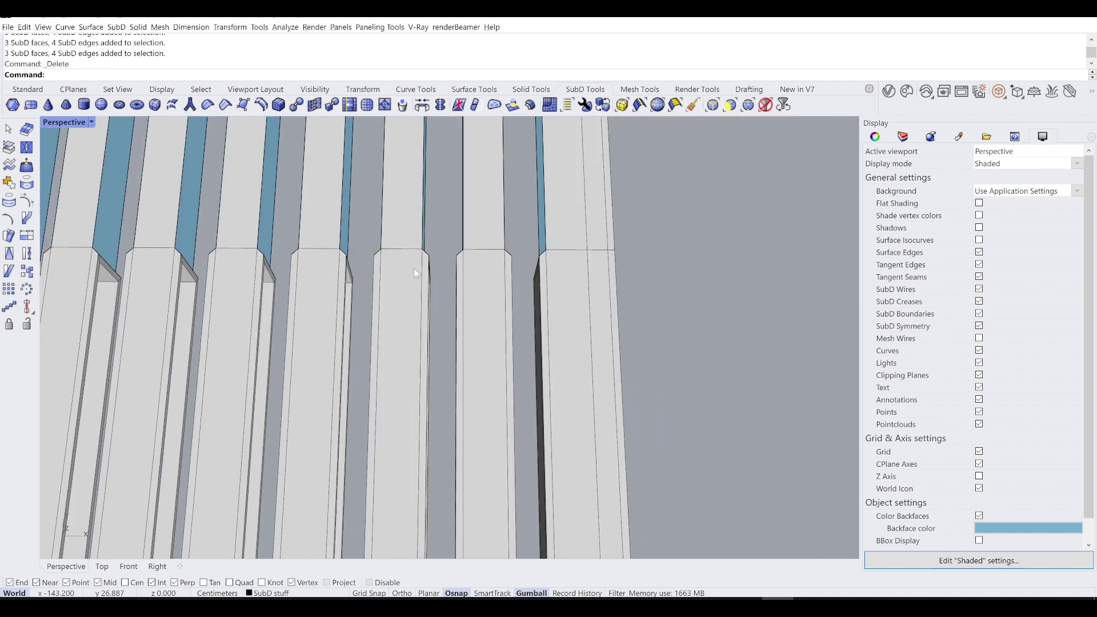
Bridge the open edge loops across the gap beyond the first slot's inner end with 3 segments.
{"action": "right_click_drag", "start_coordinate": [421, 270], "coordinate": [598, 335], "text": "shift"}
{"action": "right_click_drag", "start_coordinate": [314, 267], "coordinate": [258, 274]}
{"action": "double_click", "coordinate": [312, 229], "text": "ctrl+shift"}
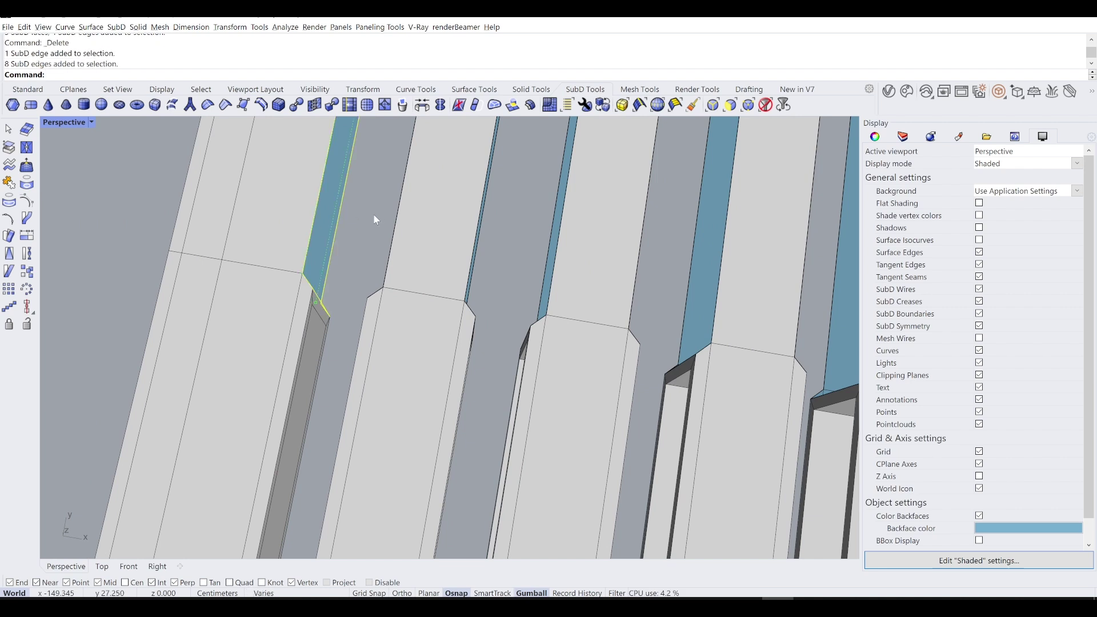
{"action": "double_click", "coordinate": [399, 227], "text": "ctrl+shift"}
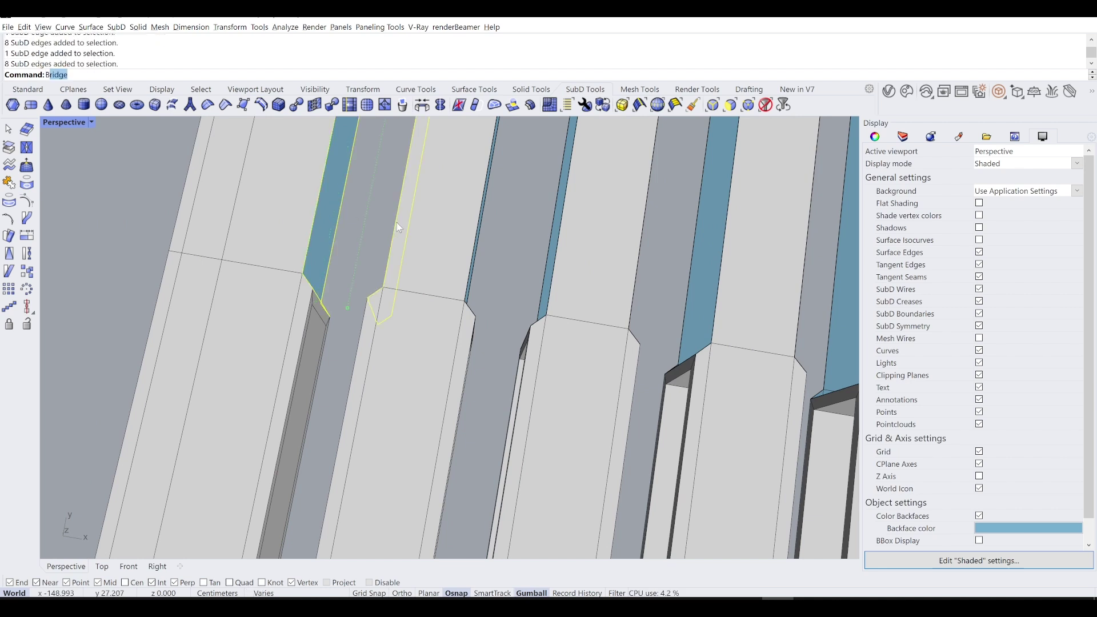
{"action": "key", "text": "Return"}
{"action": "key", "text": "Return"}
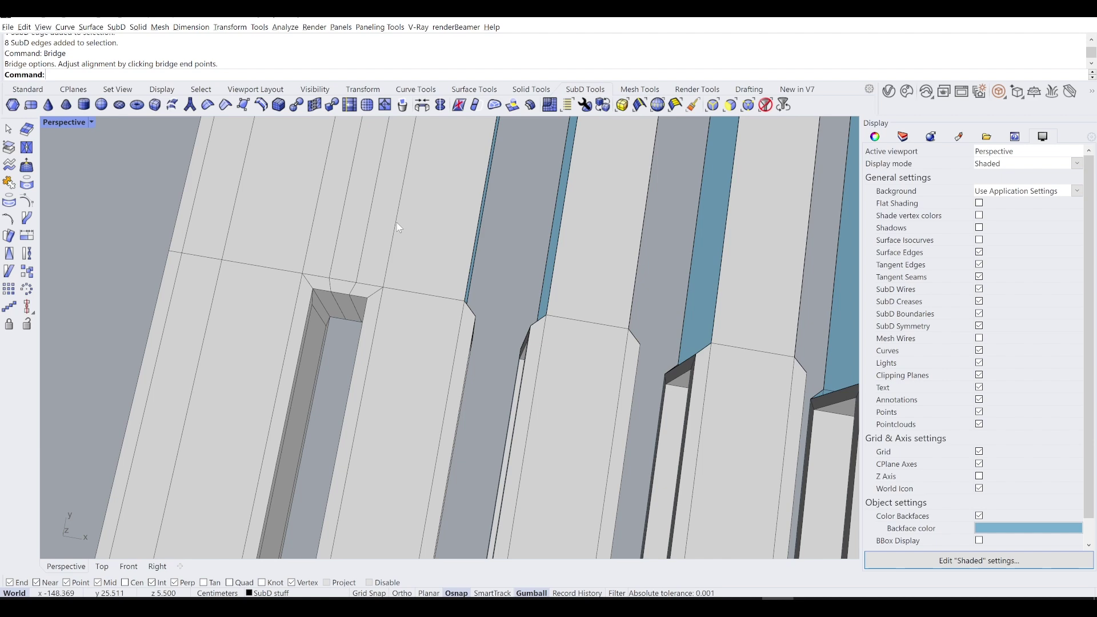
Bridge the open edge loops across the gap beyond the second slot's inner end with 3 segments.
{"action": "scroll", "coordinate": [403, 224], "scroll_direction": "down", "scroll_amount": 5}
{"action": "scroll", "coordinate": [433, 238], "scroll_direction": "up", "scroll_amount": 5}
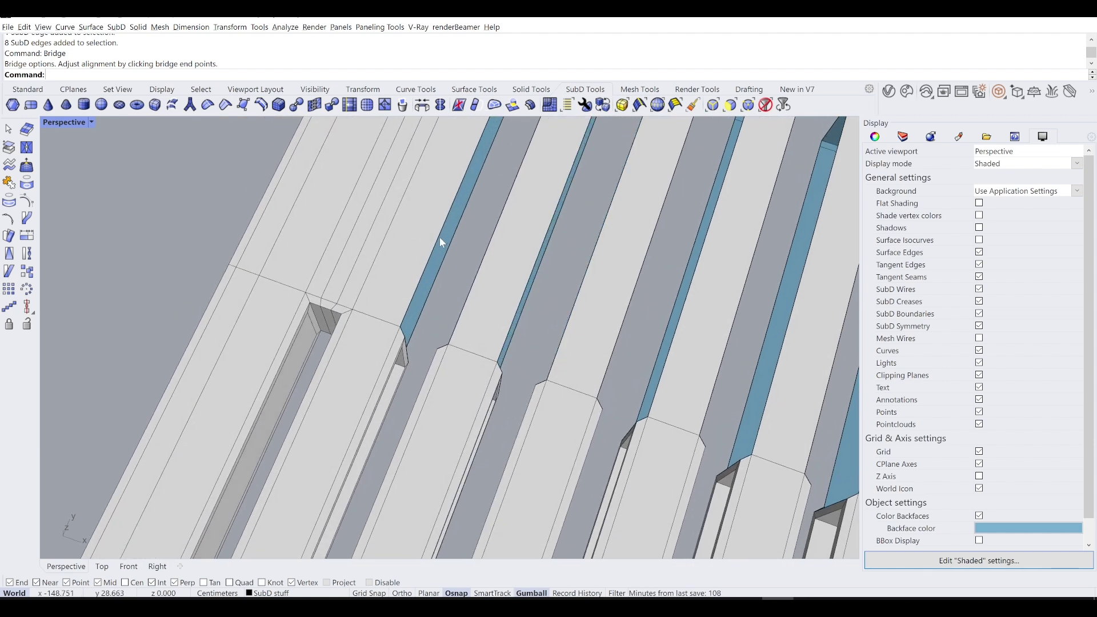
{"action": "left_click", "coordinate": [438, 242], "text": "ctrl+shift"}
{"action": "scroll", "coordinate": [439, 239], "scroll_direction": "up", "scroll_amount": 2}
{"action": "double_click", "coordinate": [439, 238], "text": "ctrl+shift"}
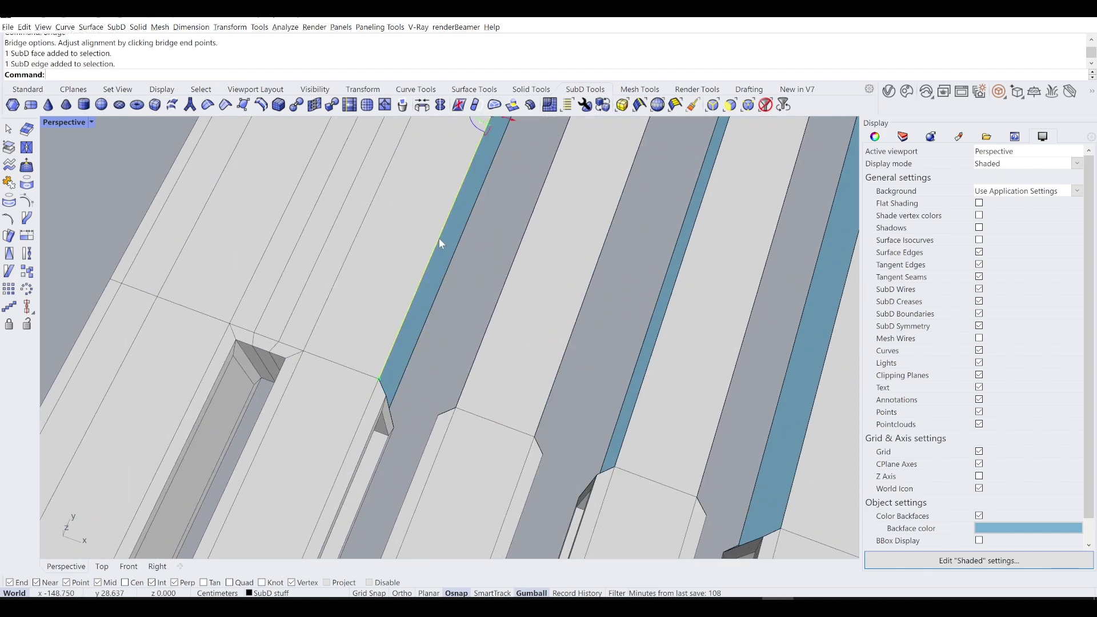
{"action": "key", "text": "Return"}
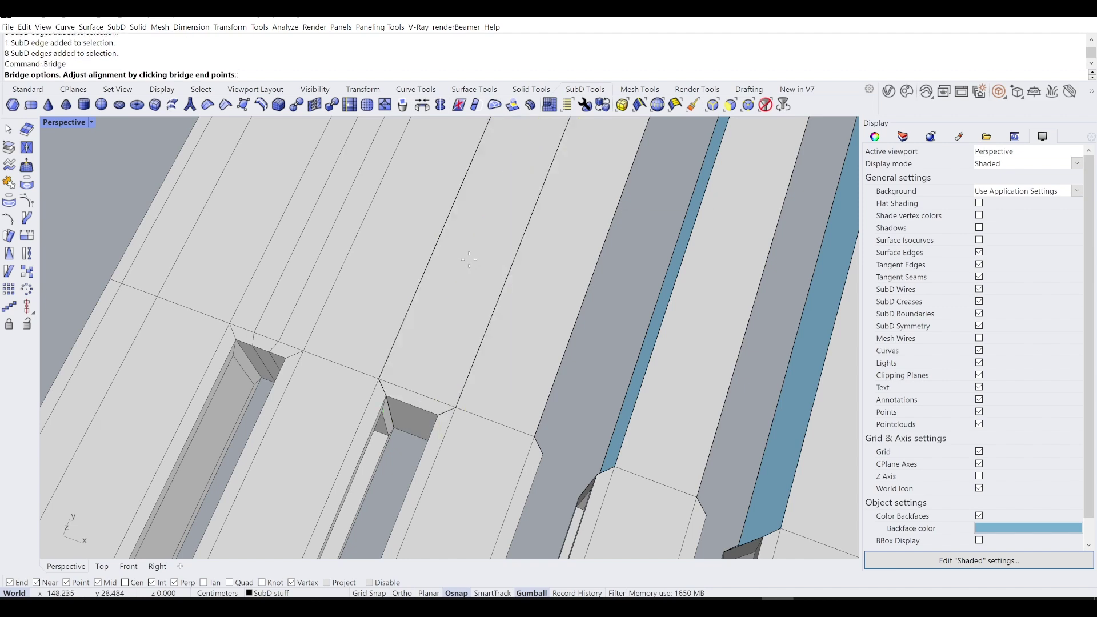
{"action": "key", "text": "Return"}
Bridge the open edge loops across the gap beyond the third slot's inner end with 3 segments.
{"action": "scroll", "coordinate": [446, 289], "scroll_direction": "down", "scroll_amount": 3}
{"action": "scroll", "coordinate": [445, 290], "scroll_direction": "up", "scroll_amount": 3}
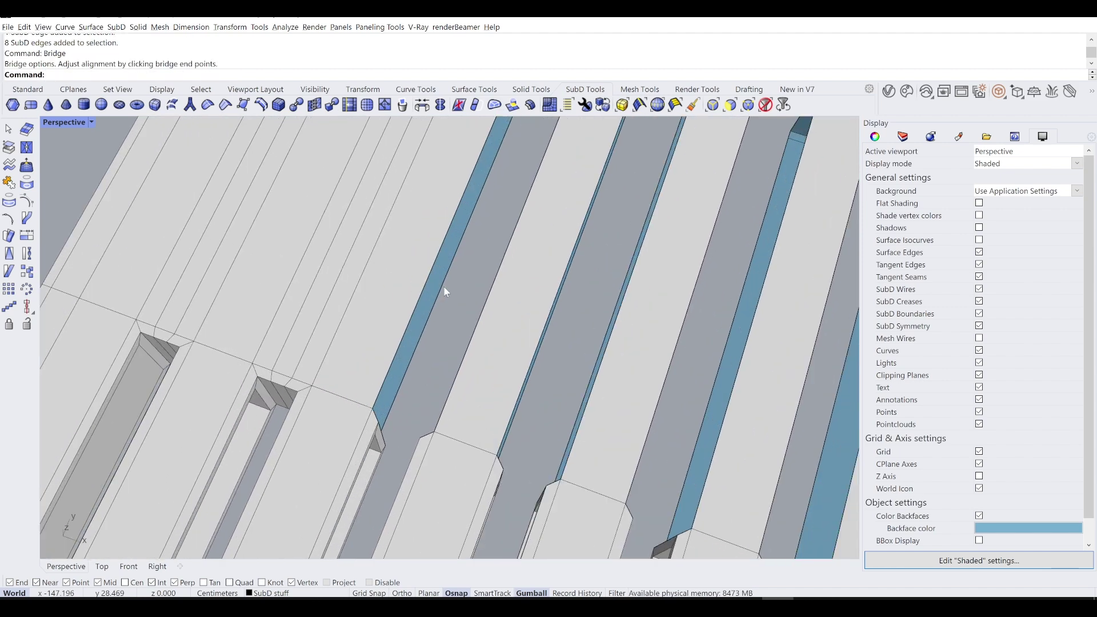
{"action": "double_click", "coordinate": [445, 289], "text": "ctrl+shift"}
{"action": "key", "text": "Return"}
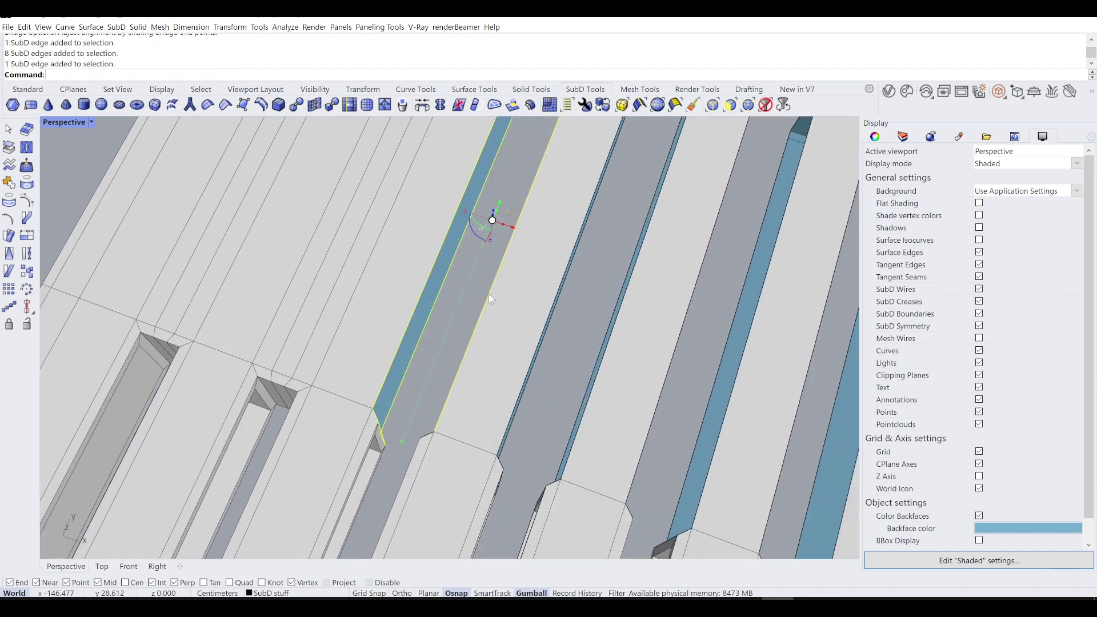
{"action": "key", "text": "Return"}
Bridge the open edge loops across the gap beyond the fourth slot's inner end with 3 segments.
{"action": "scroll", "coordinate": [490, 296], "scroll_direction": "down", "scroll_amount": 3}
{"action": "scroll", "coordinate": [458, 294], "scroll_direction": "up", "scroll_amount": 3}
{"action": "double_click", "coordinate": [460, 295], "text": "ctrl+shift"}
{"action": "key", "text": "Return"}
{"action": "key", "text": "Return"}
Bridge the open edge loops across the gap beyond the fifth slot's inner end with 3 segments.
{"action": "scroll", "coordinate": [612, 331], "scroll_direction": "up", "scroll_amount": 3}
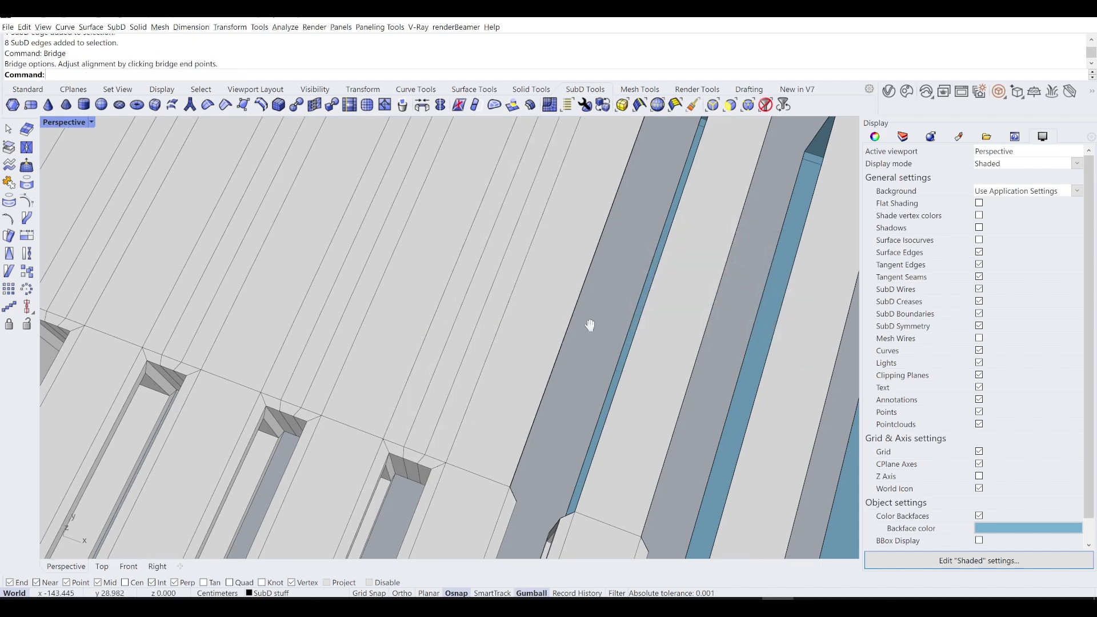
{"action": "scroll", "coordinate": [472, 304], "scroll_direction": "down", "scroll_amount": 3}
{"action": "double_click", "coordinate": [472, 304], "text": "ctrl+shift"}
{"action": "double_click", "coordinate": [529, 307], "text": "ctrl+shift"}
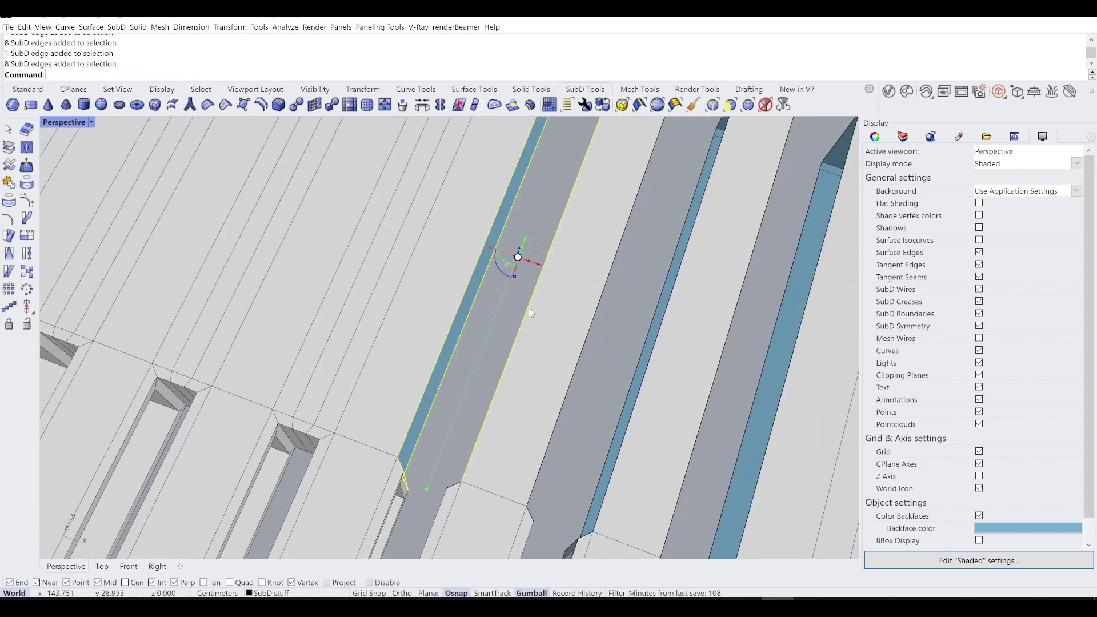
{"action": "key", "text": "Return"}
{"action": "key", "text": "Return"}
Bridge the open edge loops across the gap beyond the sixth slot's inner end with 3 segments.
{"action": "scroll", "coordinate": [458, 293], "scroll_direction": "down", "scroll_amount": 3}
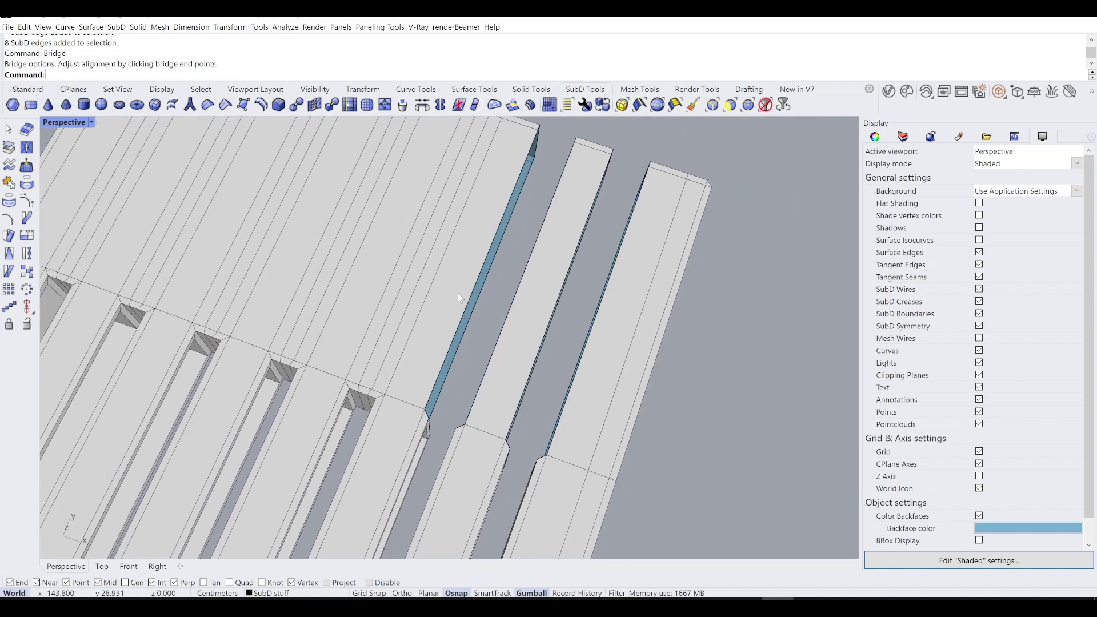
{"action": "scroll", "coordinate": [492, 297], "scroll_direction": "up", "scroll_amount": 3}
{"action": "double_click", "coordinate": [493, 298], "text": "ctrl+shift"}
{"action": "double_click", "coordinate": [541, 310], "text": "ctrl+shift"}
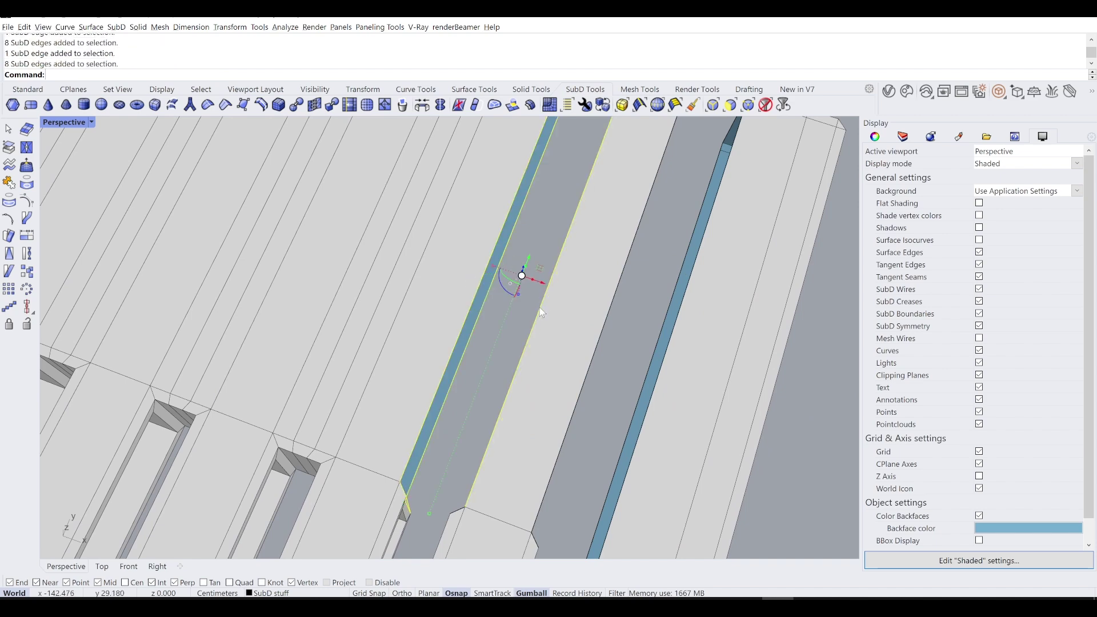
{"action": "key", "text": "Return"}
{"action": "key", "text": "Return"}
Bridge the open edge loops across the gap beyond the seventh slot's inner end with 3 segments, keeping Join on.
{"action": "right_click_drag", "start_coordinate": [534, 311], "coordinate": [576, 356]}
{"action": "double_click", "coordinate": [535, 312], "text": "ctrl+shift"}
{"action": "key", "text": "Return"}
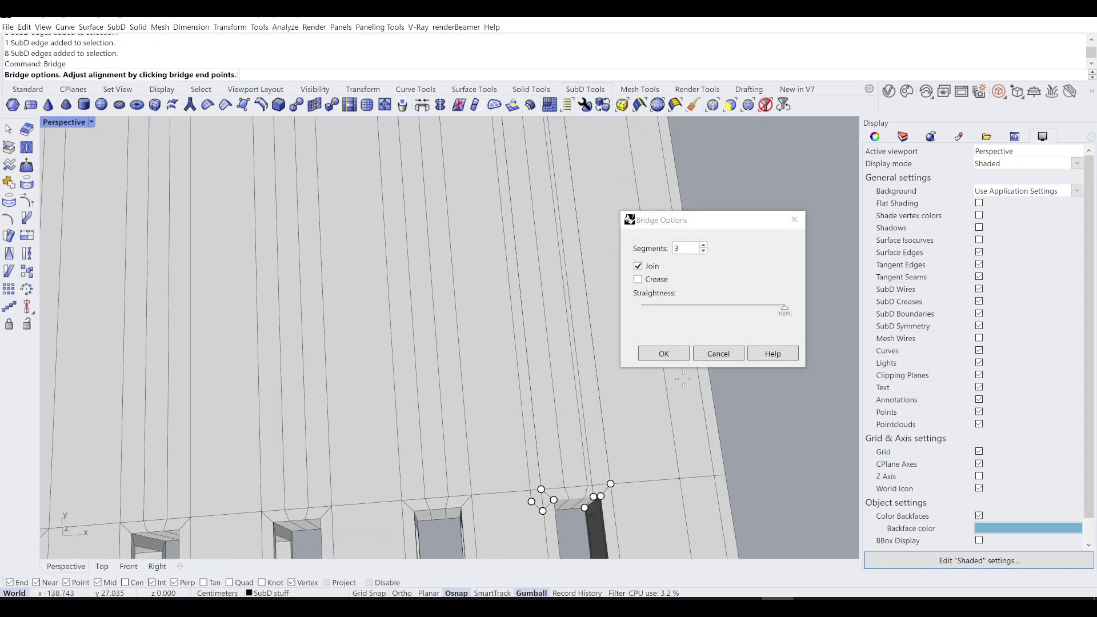
{"action": "left_click", "coordinate": [666, 353]}
Switch the SubDs to smooth display and look over the rebuilt slot ends.
{"action": "scroll", "coordinate": [664, 282], "scroll_direction": "down", "scroll_amount": 5}
{"action": "right_click_drag", "start_coordinate": [514, 316], "coordinate": [265, 288]}
{"action": "scroll", "coordinate": [556, 255], "scroll_direction": "down", "scroll_amount": 3}
{"action": "scroll", "coordinate": [532, 283], "scroll_direction": "up", "scroll_amount": 3}
{"action": "key", "text": "Tab"}
{"action": "left_click", "coordinate": [91, 122]}
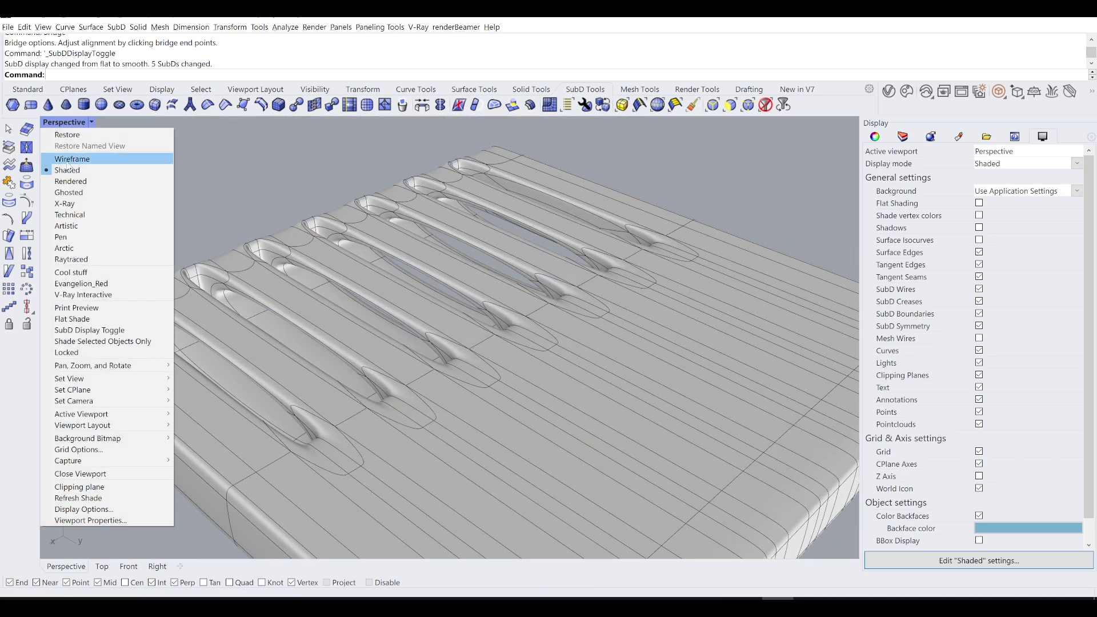
{"action": "left_click", "coordinate": [374, 135]}
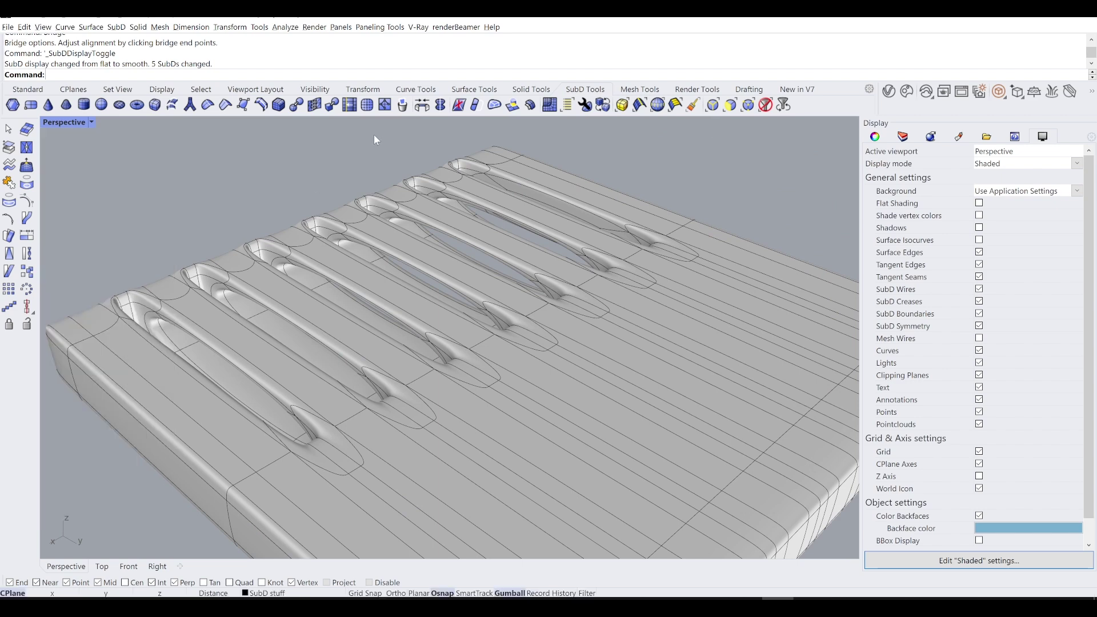
Inspect the slab's surface reflections with an EMap analysis using the arches.png environment map, and end the analysis.
{"action": "left_click", "coordinate": [413, 290]}
{"action": "key", "text": "BackSpace"}
{"action": "type", "text": "emap"}
{"action": "key", "text": "Return"}
{"action": "left_click", "coordinate": [146, 151]}
{"action": "right_click_drag", "start_coordinate": [146, 151], "coordinate": [491, 246]}
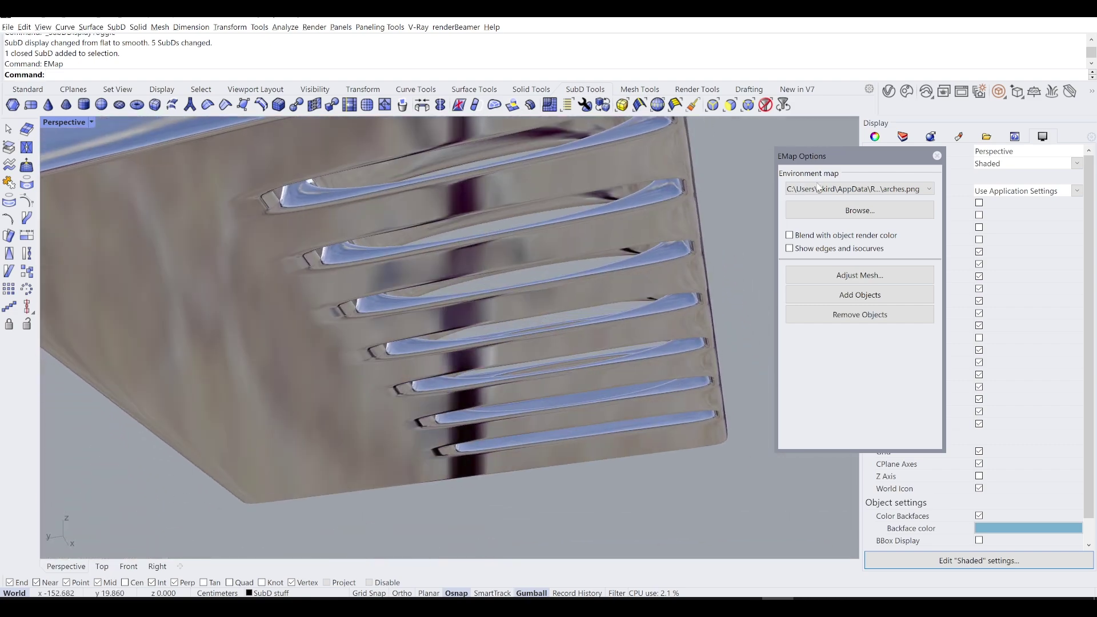
{"action": "left_click", "coordinate": [937, 155]}
{"action": "right_click_drag", "start_coordinate": [571, 206], "coordinate": [468, 296]}
Try deleting the faces at the middle of the slab's far edge, and return the SubDs to flat display.
{"action": "scroll", "coordinate": [433, 310], "scroll_direction": "up", "scroll_amount": 5}
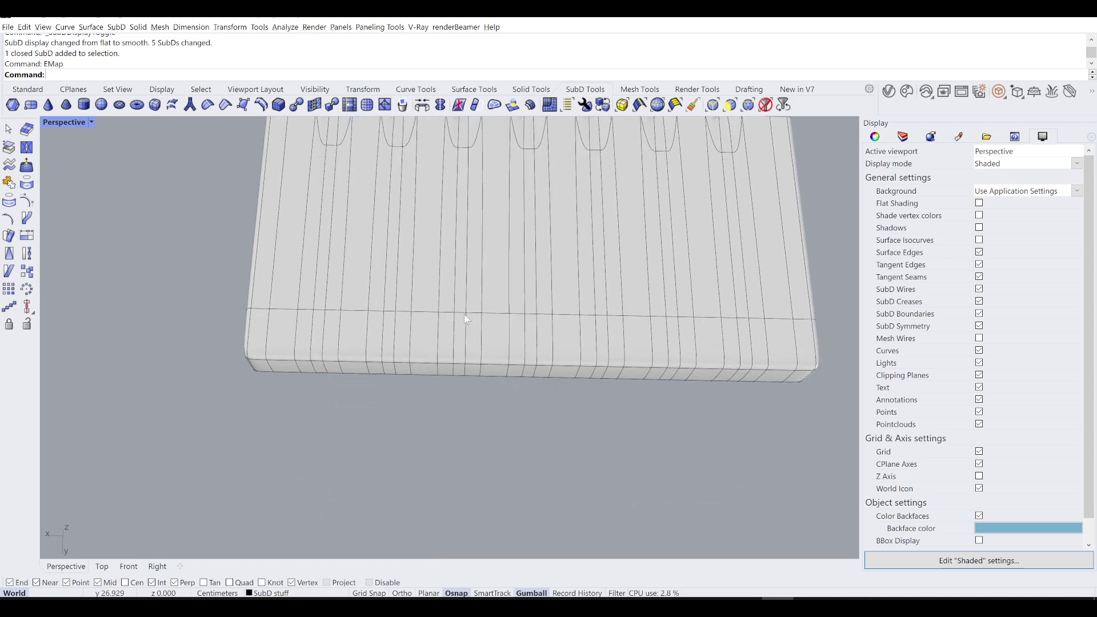
{"action": "scroll", "coordinate": [450, 389], "scroll_direction": "up", "scroll_amount": 4}
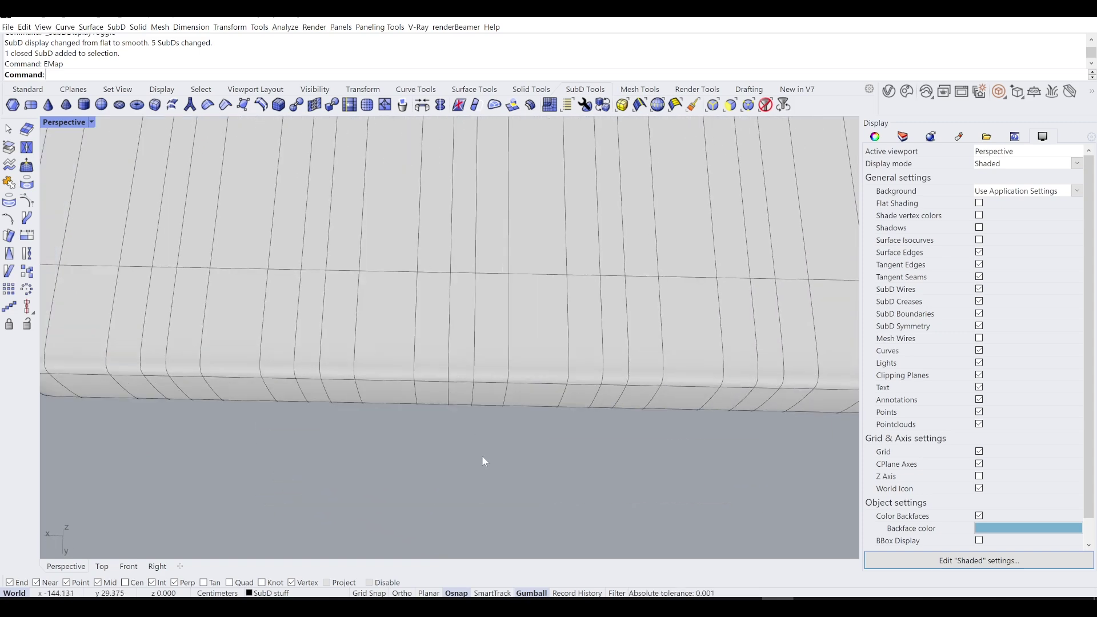
{"action": "left_click_drag", "start_coordinate": [446, 325], "coordinate": [443, 320]}
{"action": "key", "text": "Delete"}
{"action": "right_click_drag", "start_coordinate": [468, 322], "coordinate": [468, 309]}
{"action": "key", "text": "Tab"}
{"action": "right_click_drag", "start_coordinate": [430, 276], "coordinate": [456, 259]}
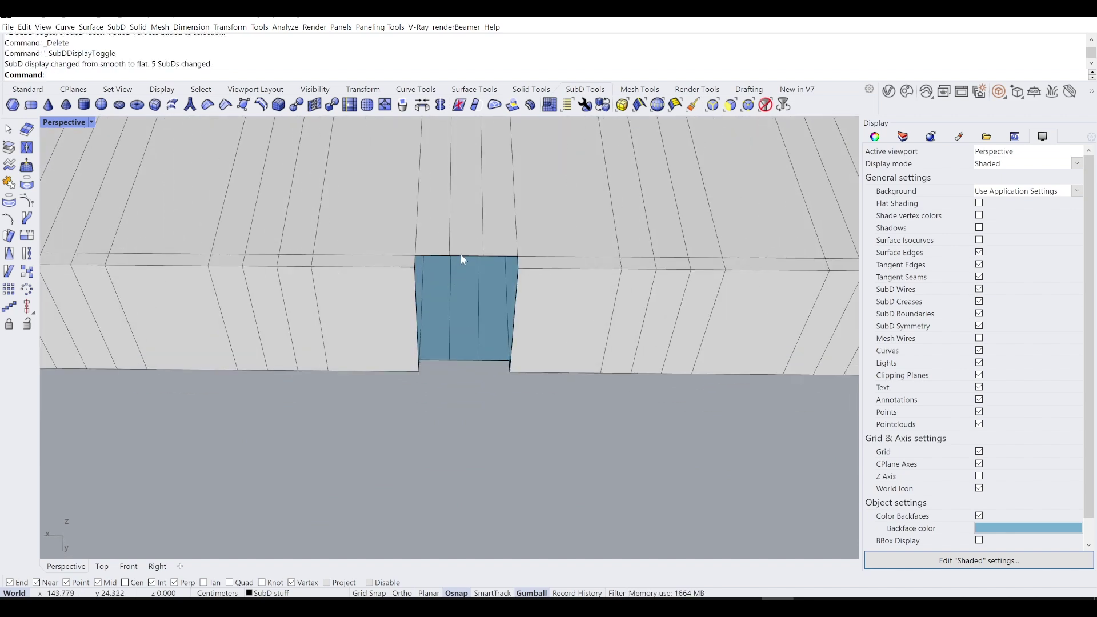
Select the upper edges of the opening in the slab's far edge, and undo the face deletion.
{"action": "right_click_drag", "start_coordinate": [443, 345], "coordinate": [362, 239]}
{"action": "left_click", "coordinate": [375, 226], "text": "ctrl+shift"}
{"action": "left_click", "coordinate": [444, 239], "text": "ctrl+shift"}
{"action": "left_click", "coordinate": [498, 249], "text": "ctrl+shift"}
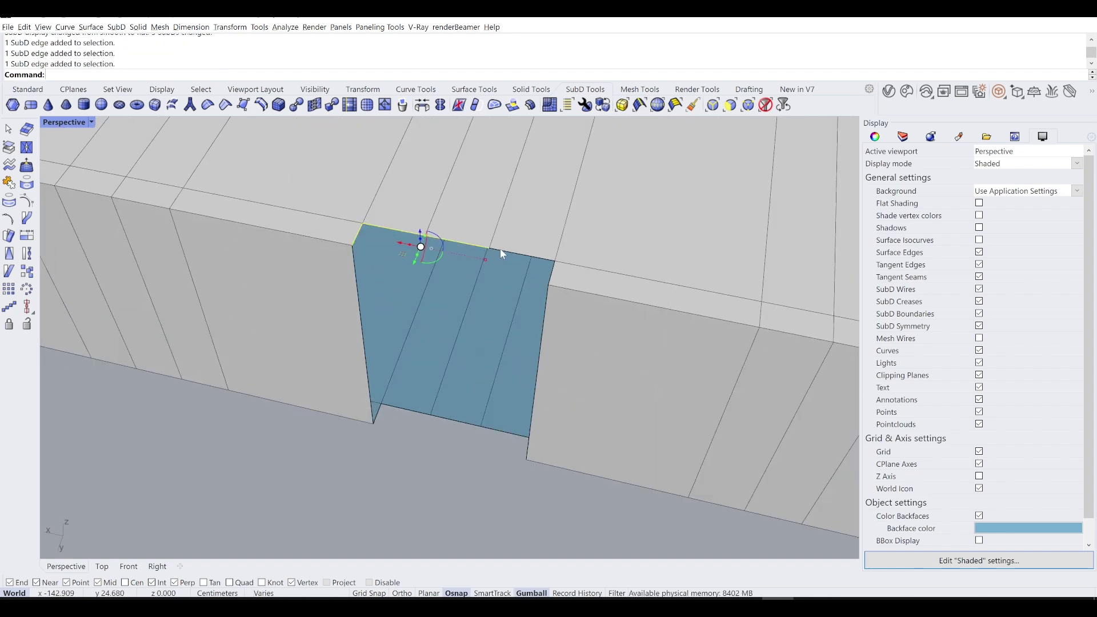
{"action": "right_click_drag", "start_coordinate": [472, 363], "coordinate": [519, 350]}
{"action": "scroll", "coordinate": [514, 400], "scroll_direction": "down", "scroll_amount": 3}
{"action": "key", "text": "ctrl+z"}
{"action": "right_click_drag", "start_coordinate": [508, 451], "coordinate": [372, 354]}
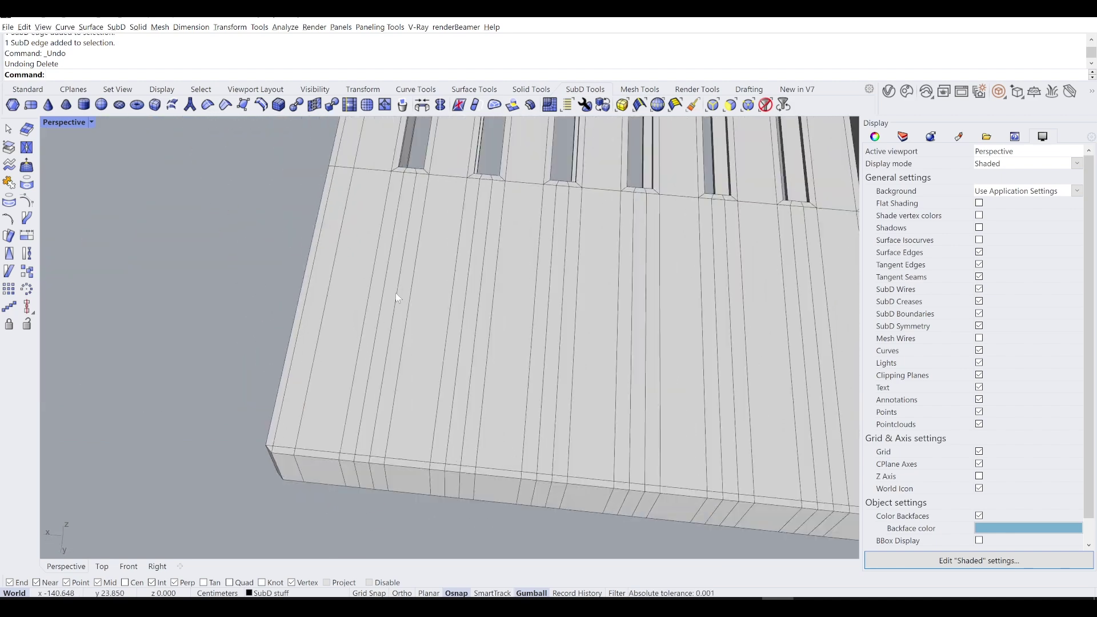
{"action": "right_click_drag", "start_coordinate": [396, 292], "coordinate": [418, 373], "text": "shift"}
{"action": "left_click", "coordinate": [384, 230], "text": "ctrl+shift"}
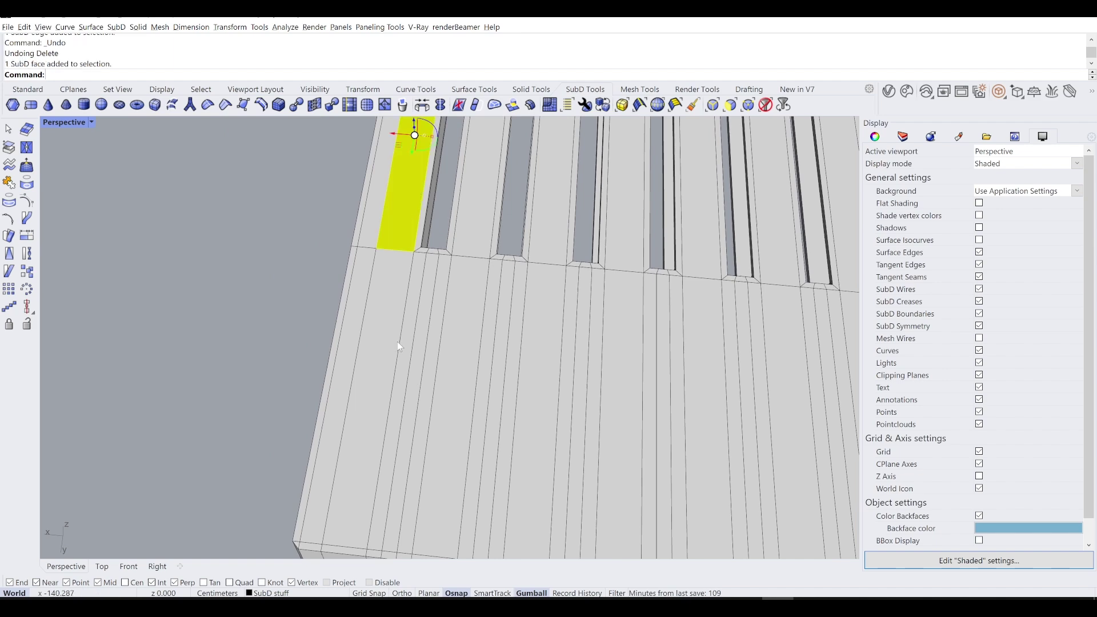
{"action": "right_click_drag", "start_coordinate": [379, 290], "coordinate": [321, 444]}
{"action": "scroll", "coordinate": [255, 341], "scroll_direction": "up", "scroll_amount": 3}
{"action": "key", "text": "Escape"}
Select the two narrow top faces that run the full length of one side of the slab.
{"action": "scroll", "coordinate": [283, 362], "scroll_direction": "down", "scroll_amount": 5}
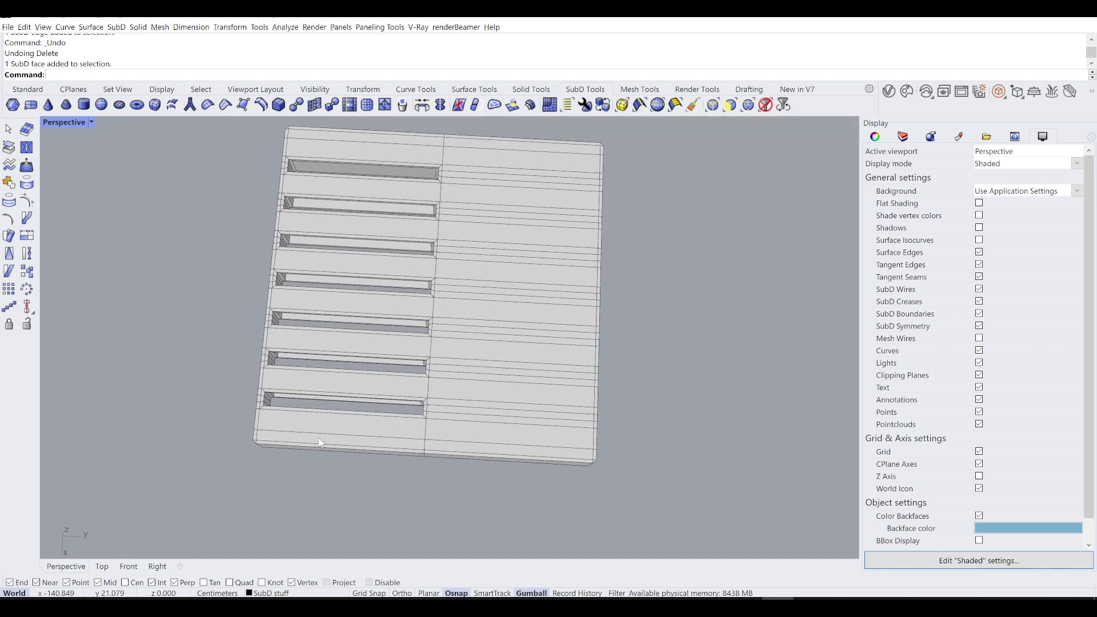
{"action": "scroll", "coordinate": [330, 444], "scroll_direction": "up", "scroll_amount": 3}
{"action": "left_click", "coordinate": [330, 442], "text": "ctrl+shift"}
{"action": "left_click", "coordinate": [628, 457], "text": "ctrl+shift"}
{"action": "scroll", "coordinate": [622, 447], "scroll_direction": "down", "scroll_amount": 3}
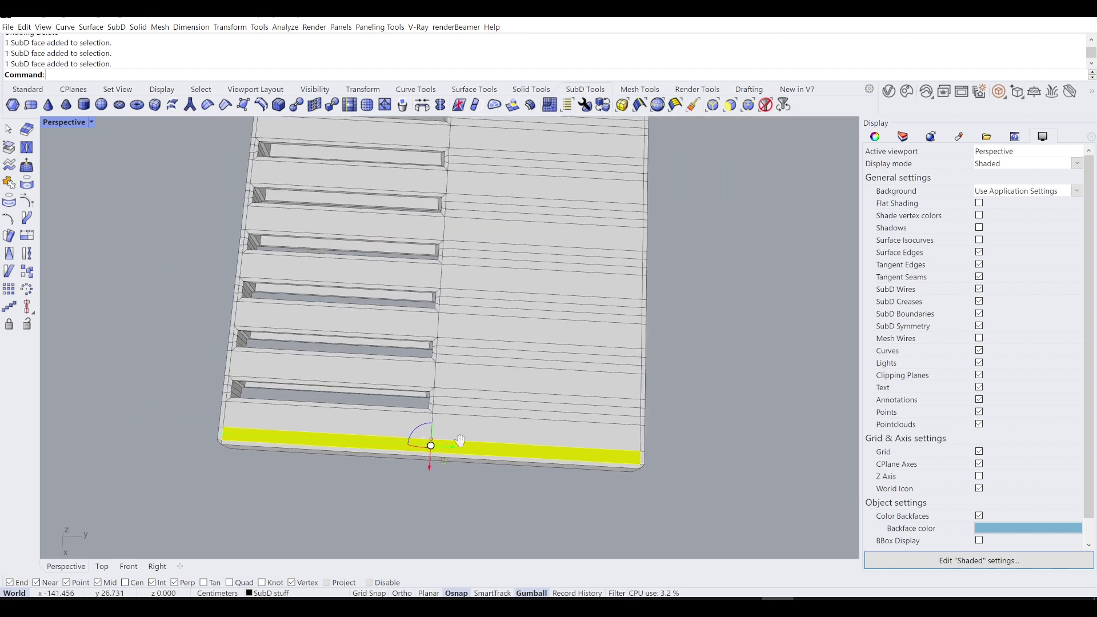
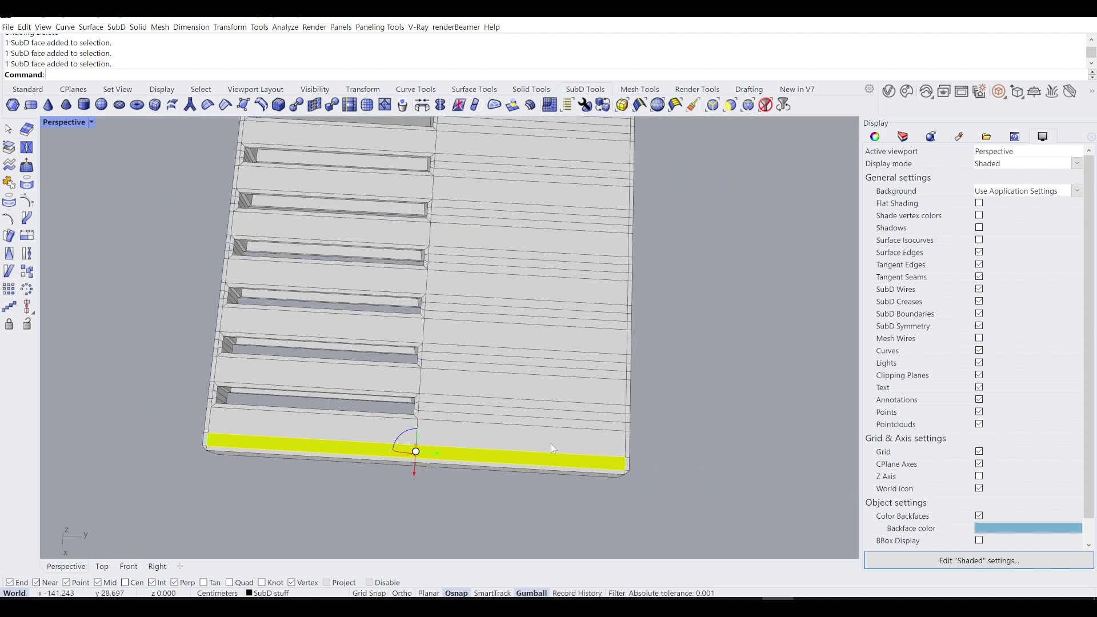
Add the two matching narrow top faces along the slab's opposite side to the selection.
{"action": "right_click_drag", "start_coordinate": [576, 221], "coordinate": [579, 441], "text": "shift"}
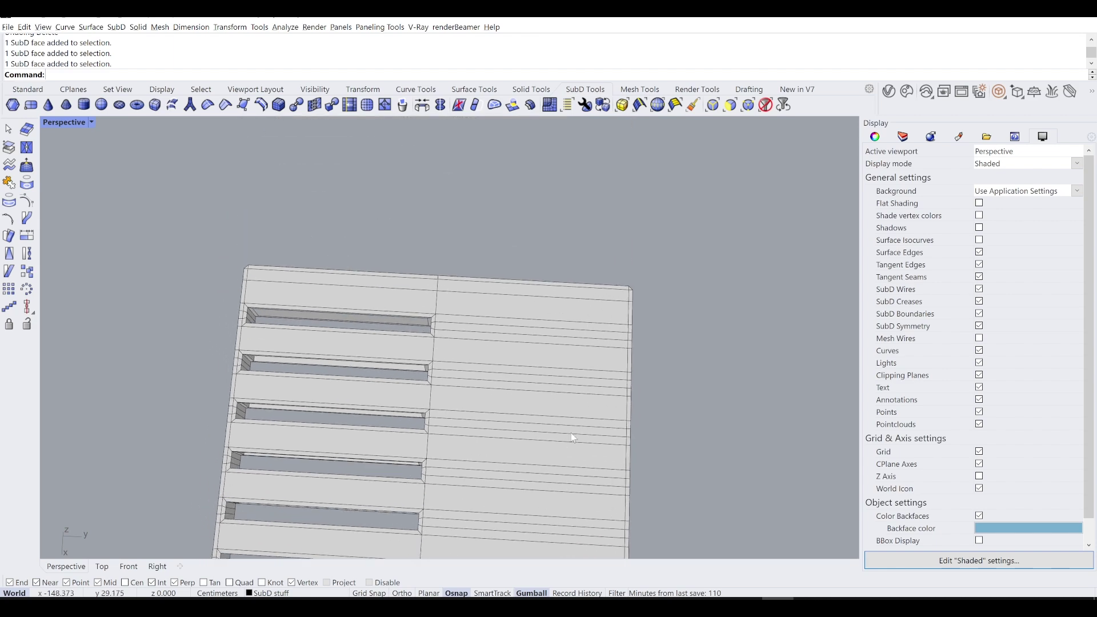
{"action": "scroll", "coordinate": [276, 286], "scroll_direction": "up", "scroll_amount": 2}
{"action": "left_click", "coordinate": [288, 269], "text": "ctrl+shift"}
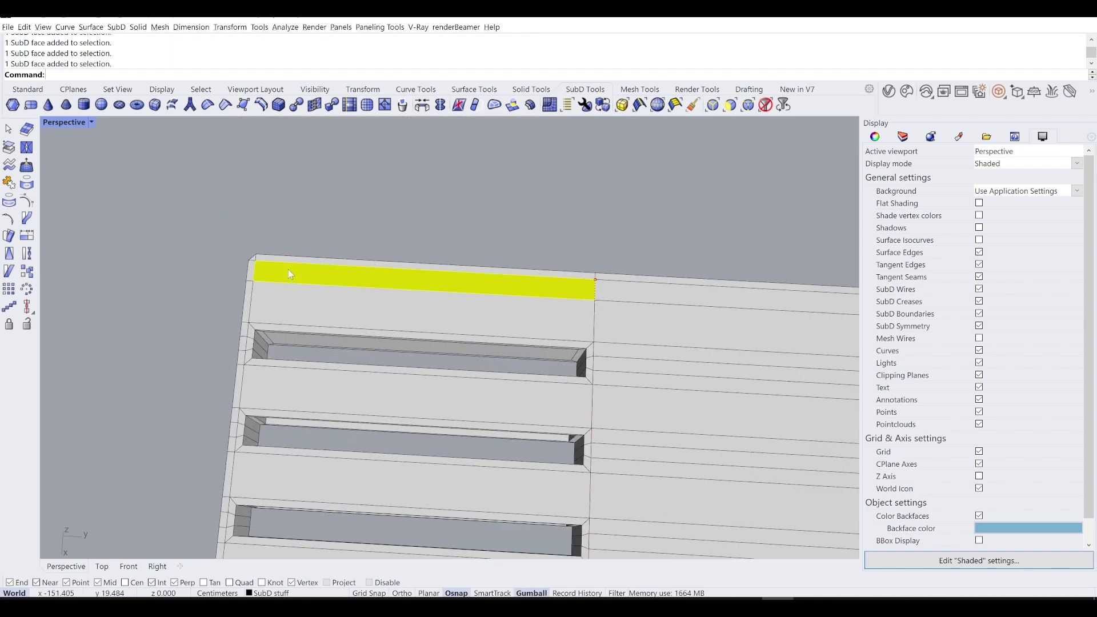
{"action": "scroll", "coordinate": [320, 285], "scroll_direction": "down", "scroll_amount": 2}
{"action": "scroll", "coordinate": [269, 312], "scroll_direction": "up", "scroll_amount": 4}
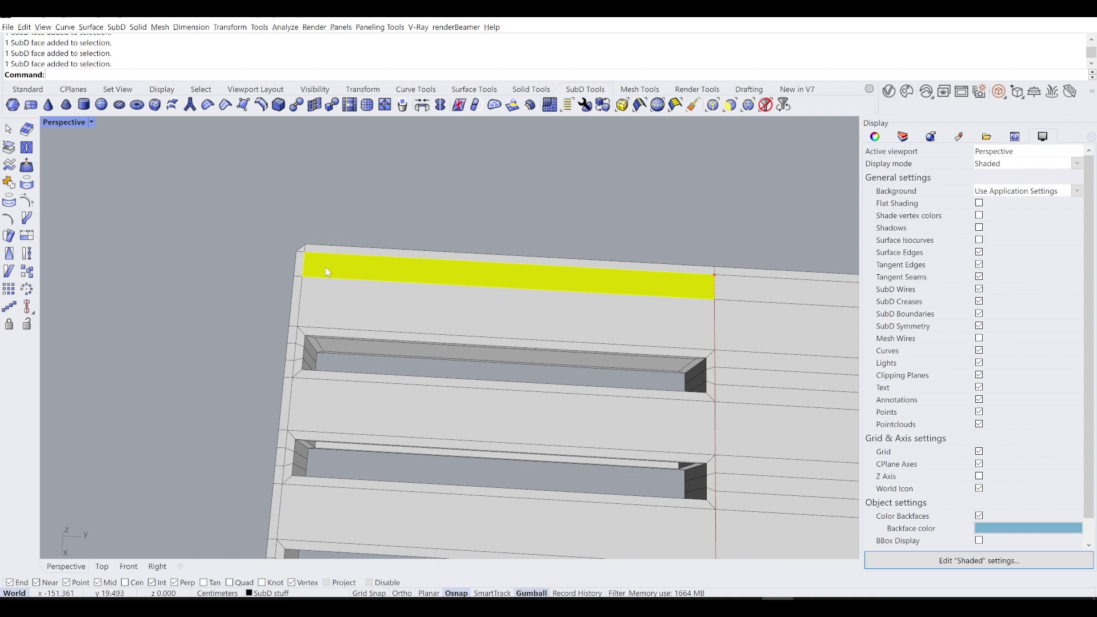
{"action": "right_click_drag", "start_coordinate": [545, 351], "coordinate": [319, 228], "text": "shift"}
{"action": "left_click", "coordinate": [557, 220], "text": "ctrl+shift"}
{"action": "scroll", "coordinate": [594, 269], "scroll_direction": "down", "scroll_amount": 1}
{"action": "scroll", "coordinate": [492, 213], "scroll_direction": "down", "scroll_amount": 5}
{"action": "right_click_drag", "start_coordinate": [492, 213], "coordinate": [471, 332]}
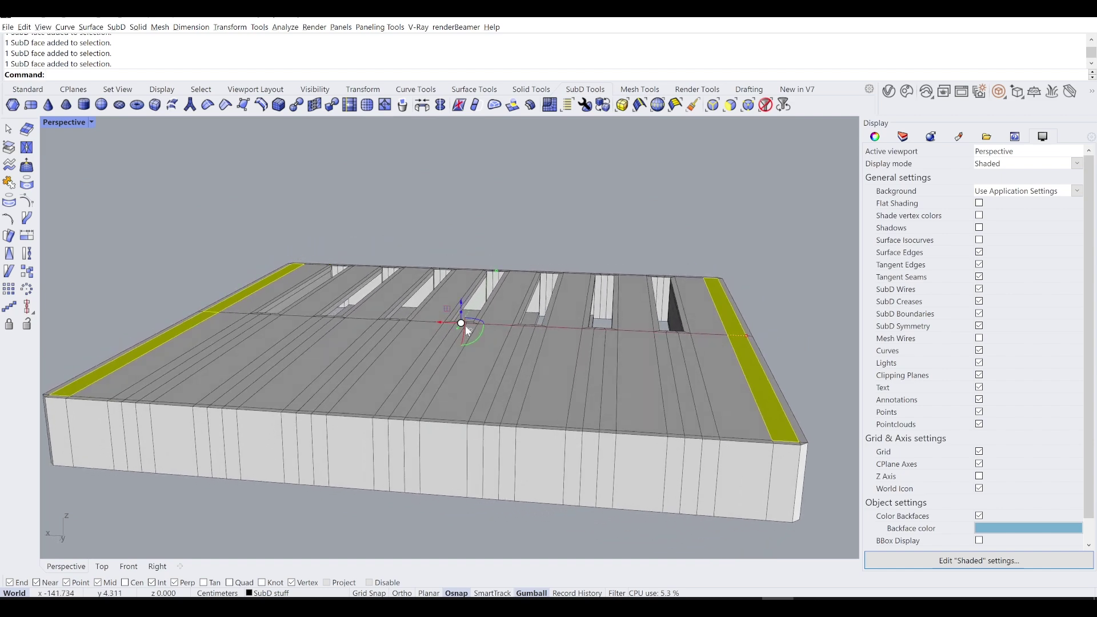
Try to extrude the two selected side strips of the slab's top face upward into tall walls.
{"action": "scroll", "coordinate": [465, 332], "scroll_direction": "up", "scroll_amount": 2}
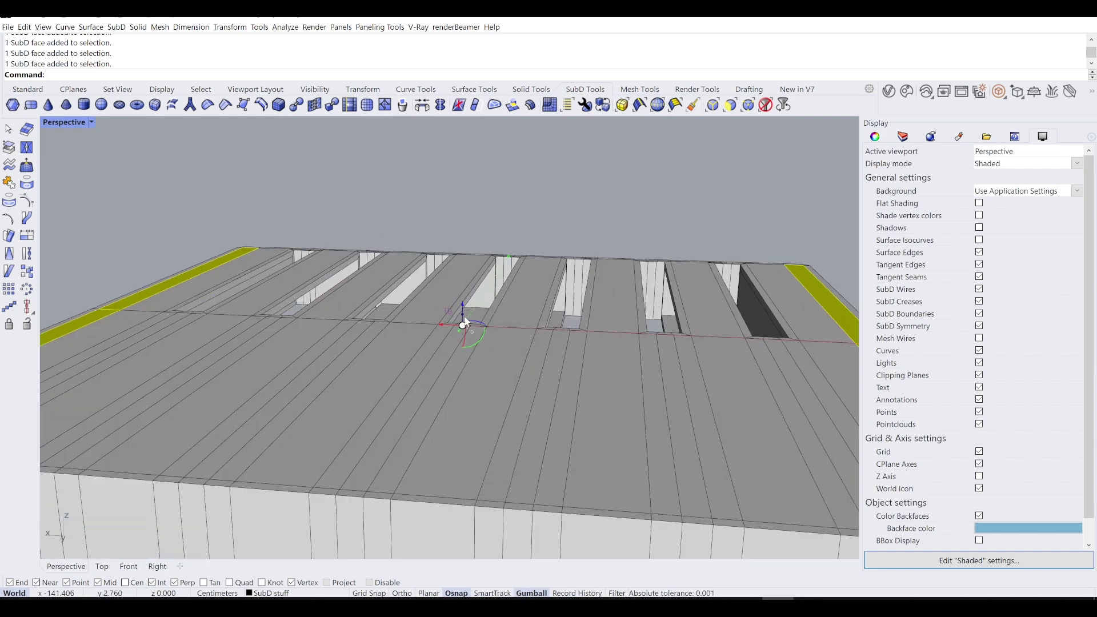
{"action": "left_click_drag", "start_coordinate": [464, 316], "coordinate": [466, 243]}
{"action": "scroll", "coordinate": [488, 267], "scroll_direction": "down", "scroll_amount": 5}
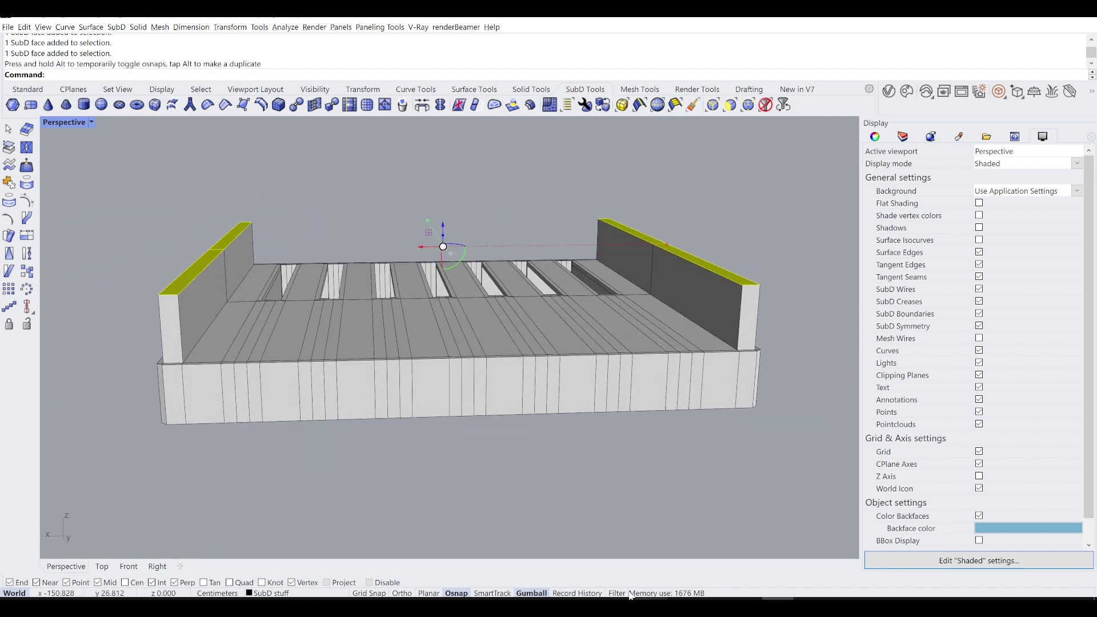
Switch the gumball to smooth dragging and lower the two raised side walls to a low rim.
{"action": "right_click", "coordinate": [541, 596]}
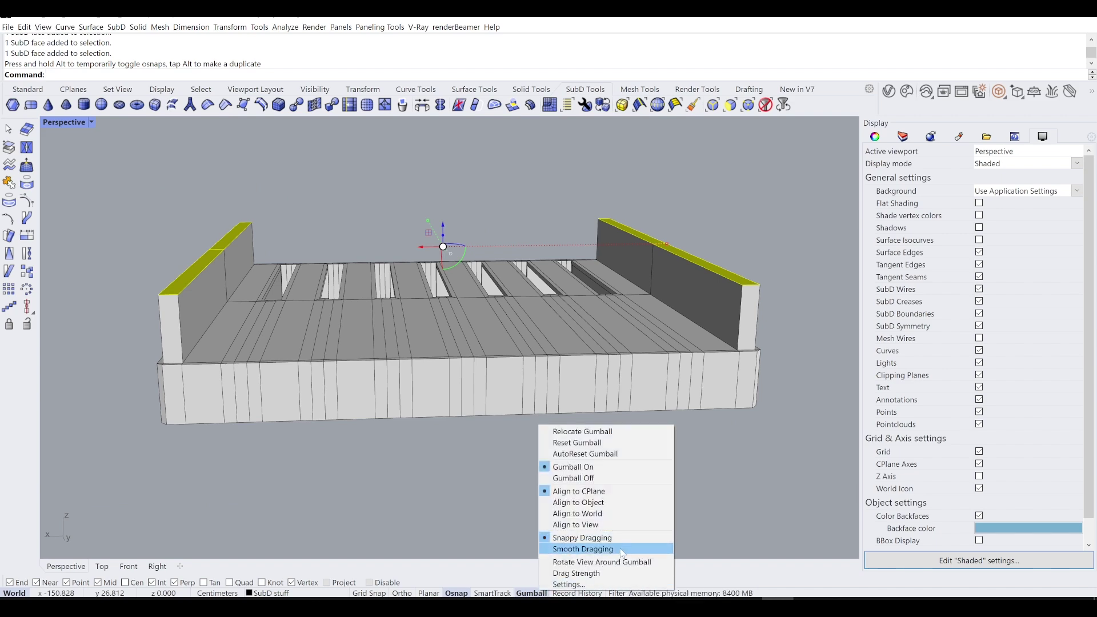
{"action": "left_click", "coordinate": [635, 546]}
{"action": "left_click_drag", "start_coordinate": [450, 237], "coordinate": [449, 282]}
{"action": "left_click", "coordinate": [410, 223]}
Inspect the slab with its side rims in smooth SubD display and return to flat display.
{"action": "key", "text": "Tab"}
{"action": "mouse_move", "coordinate": [397, 221]}
{"action": "right_mouse_down"}
{"action": "mouse_move", "coordinate": [443, 236]}
{"action": "mouse_move", "coordinate": [390, 238]}
{"action": "right_mouse_up"}
{"action": "key", "text": "Tab"}
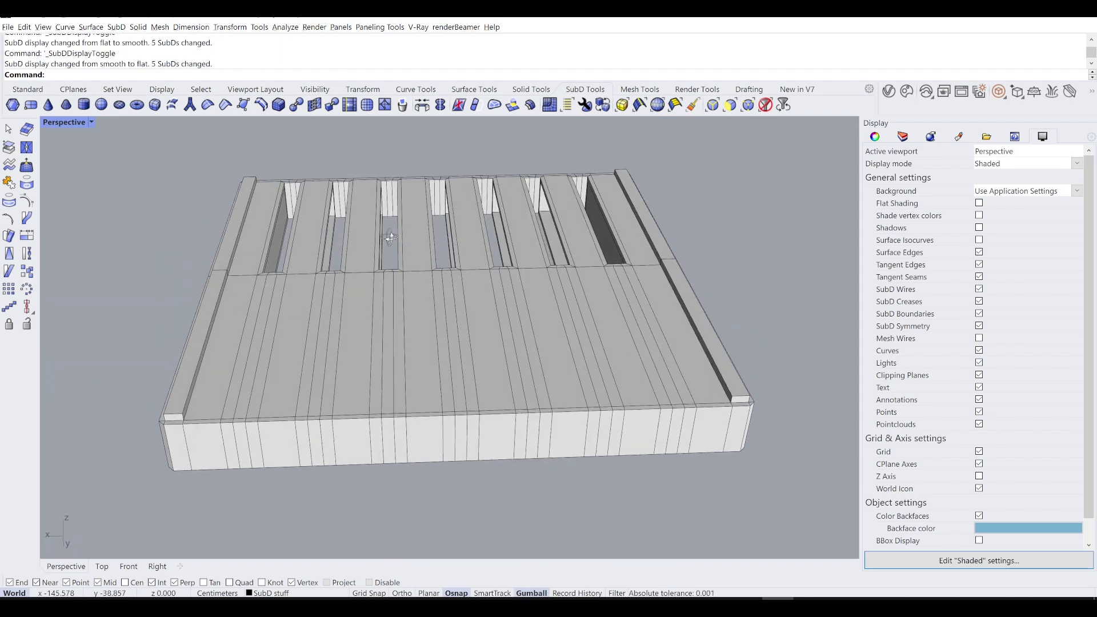
{"action": "key", "text": "Tab"}
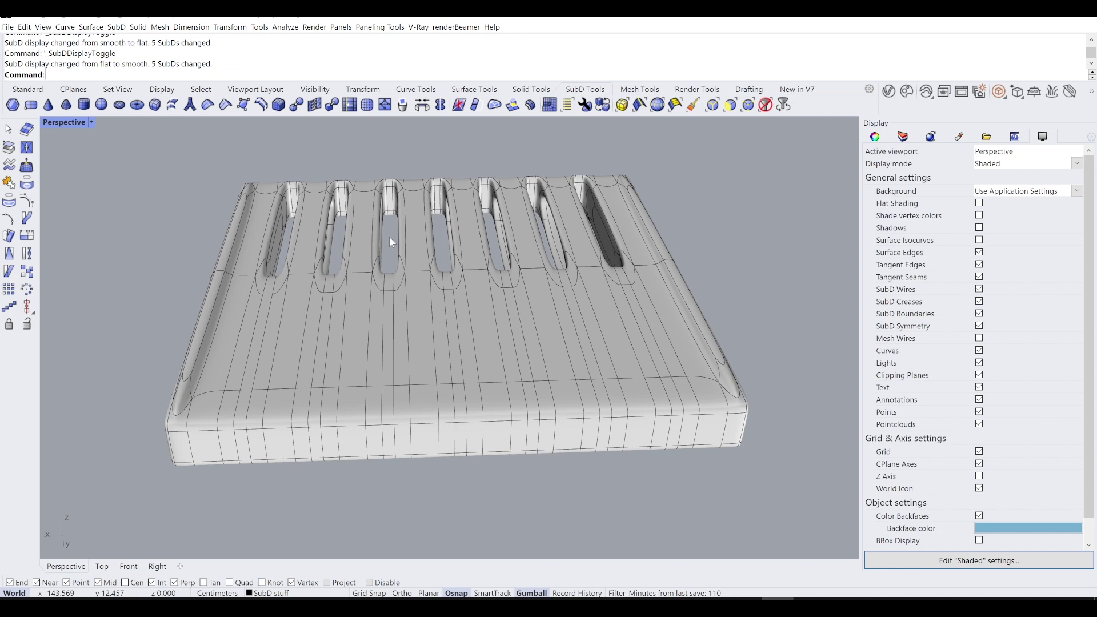
{"action": "key", "text": "Tab"}
Undo the height change and the extrusion of the two side rims.
{"action": "key", "text": "ctrl+z"}
{"action": "key", "text": "ctrl+z"}
{"action": "scroll", "coordinate": [241, 224], "scroll_direction": "up", "scroll_amount": 3}
{"action": "scroll", "coordinate": [242, 225], "scroll_direction": "down", "scroll_amount": 3}
{"action": "scroll", "coordinate": [241, 224], "scroll_direction": "up", "scroll_amount": 3}
Select the top faces along the outer side of the first slot and across the whole unslotted half of the slab.
{"action": "left_click", "coordinate": [241, 225], "text": "ctrl+shift"}
{"action": "left_click", "coordinate": [280, 188], "text": "ctrl+shift"}
{"action": "right_click_drag", "start_coordinate": [242, 372], "coordinate": [180, 297]}
{"action": "left_click", "coordinate": [178, 294], "text": "ctrl+shift"}
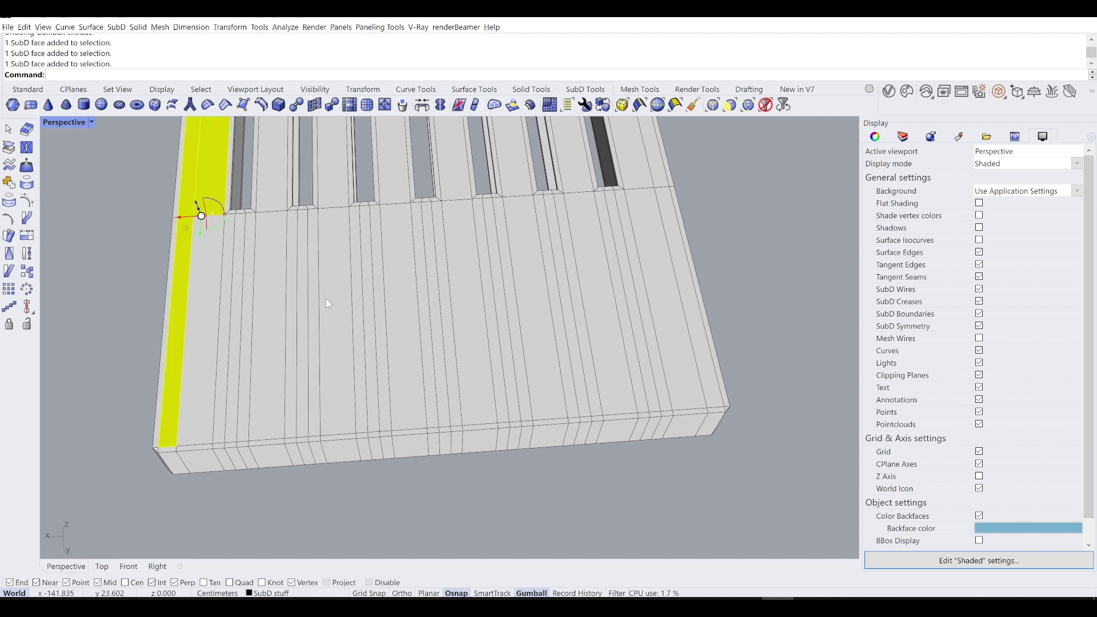
{"action": "left_click", "coordinate": [678, 252], "text": "ctrl+shift"}
{"action": "double_click", "coordinate": [653, 259], "text": "ctrl+shift"}
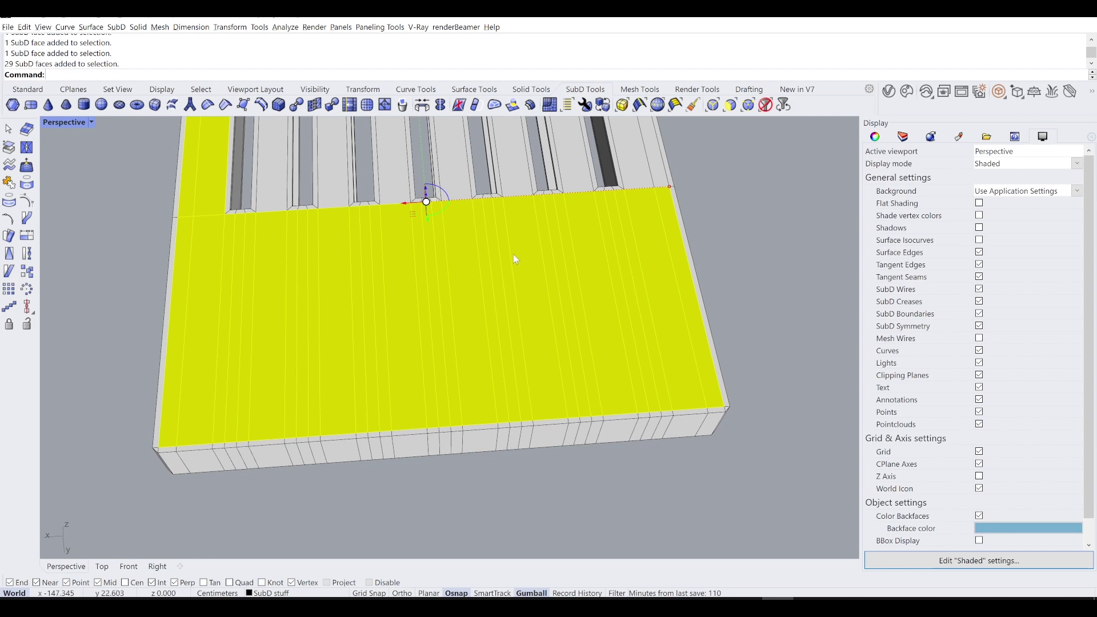
Add the top faces between the slots and beside the last slot to the face selection.
{"action": "right_click_drag", "start_coordinate": [594, 280], "coordinate": [468, 266]}
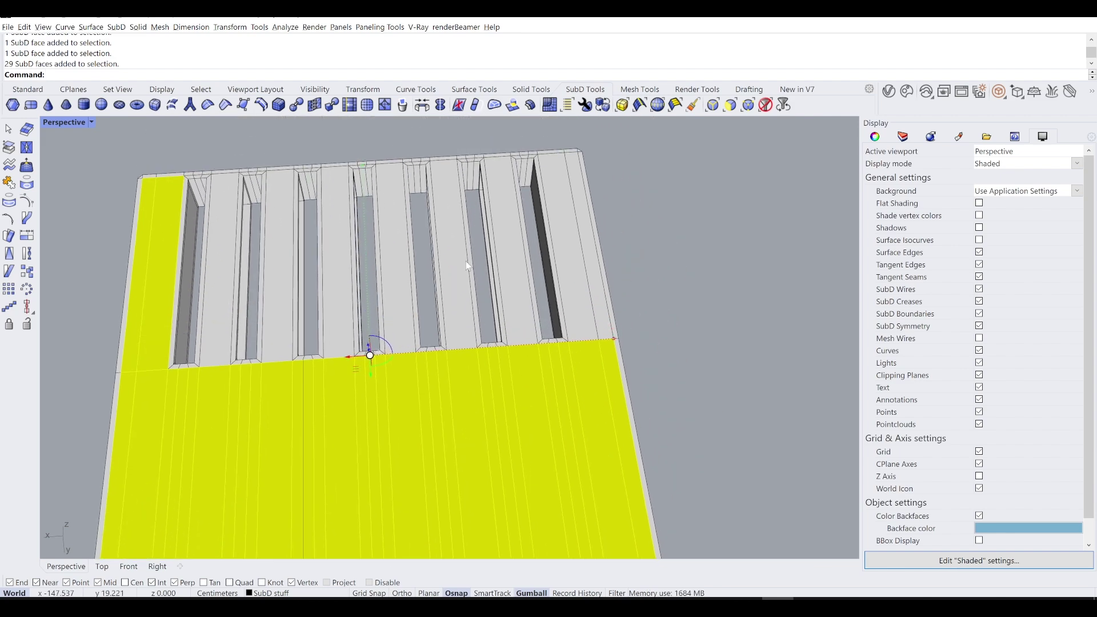
{"action": "left_click", "coordinate": [568, 210], "text": "ctrl+shift"}
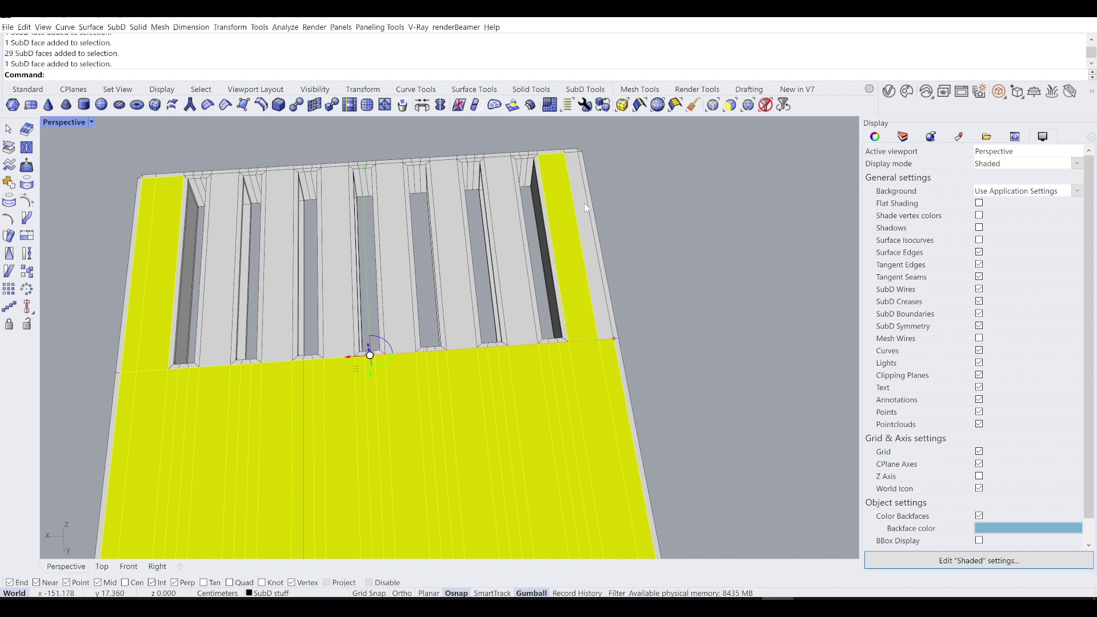
{"action": "left_click", "coordinate": [583, 208], "text": "ctrl+shift"}
{"action": "left_click", "coordinate": [505, 212], "text": "ctrl+shift"}
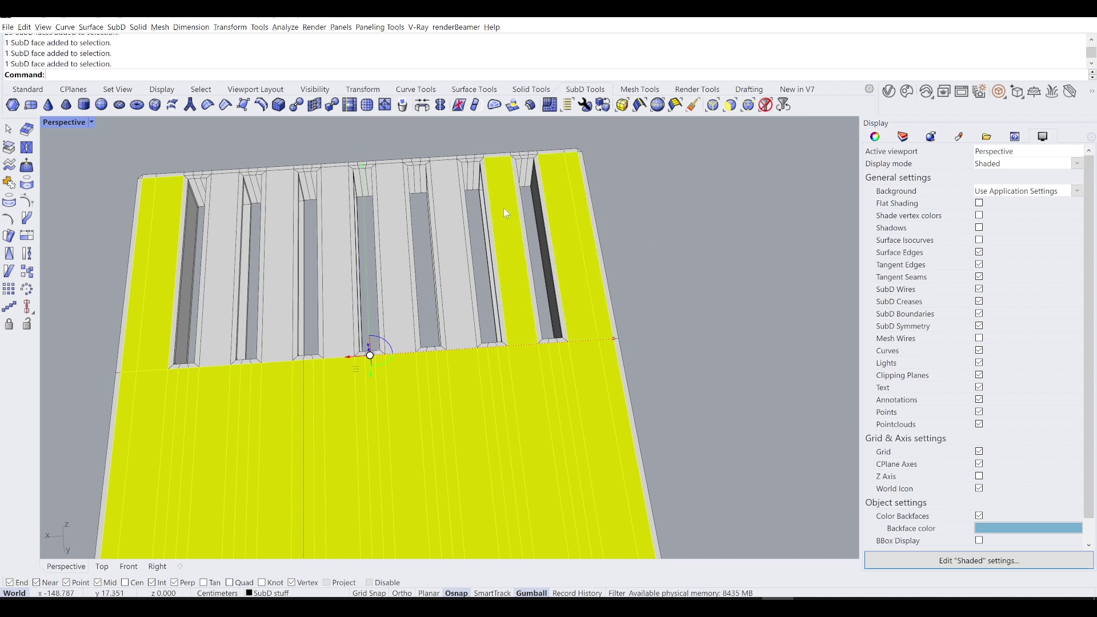
{"action": "left_click", "coordinate": [453, 247], "text": "ctrl+shift"}
{"action": "left_click", "coordinate": [391, 238], "text": "ctrl+shift"}
{"action": "left_click", "coordinate": [331, 246], "text": "ctrl+shift"}
{"action": "left_click", "coordinate": [275, 261], "text": "ctrl+shift"}
{"action": "left_click", "coordinate": [211, 267], "text": "ctrl+shift"}
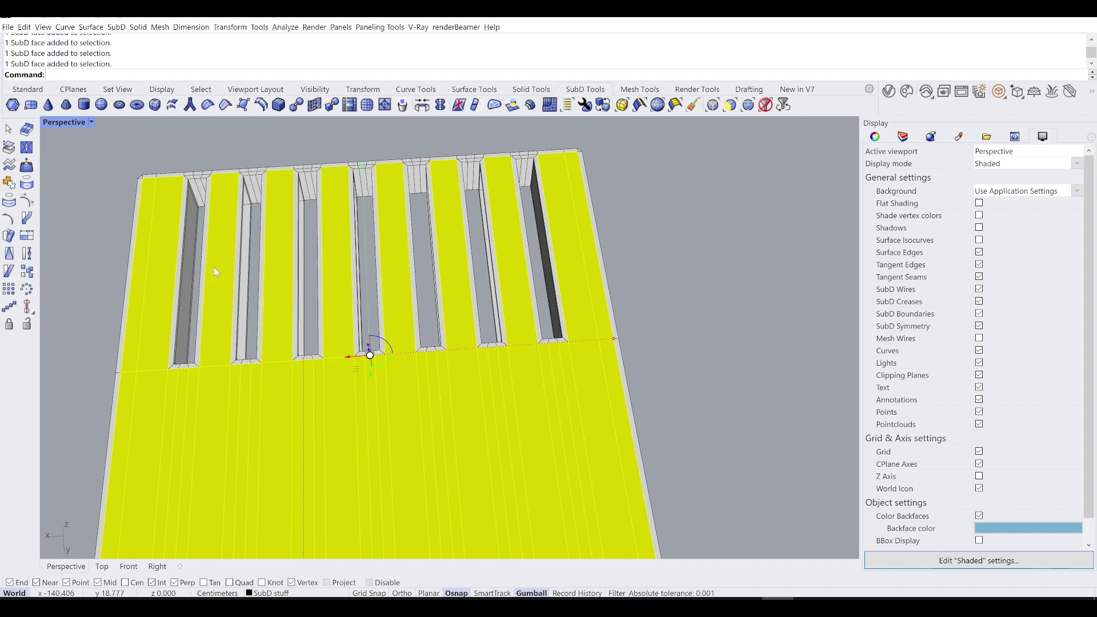
Inset the selected top faces as one group with a distance of 0.1.
{"action": "scroll", "coordinate": [238, 267], "scroll_direction": "down", "scroll_amount": 2}
{"action": "right_click_drag", "start_coordinate": [338, 272], "coordinate": [438, 315]}
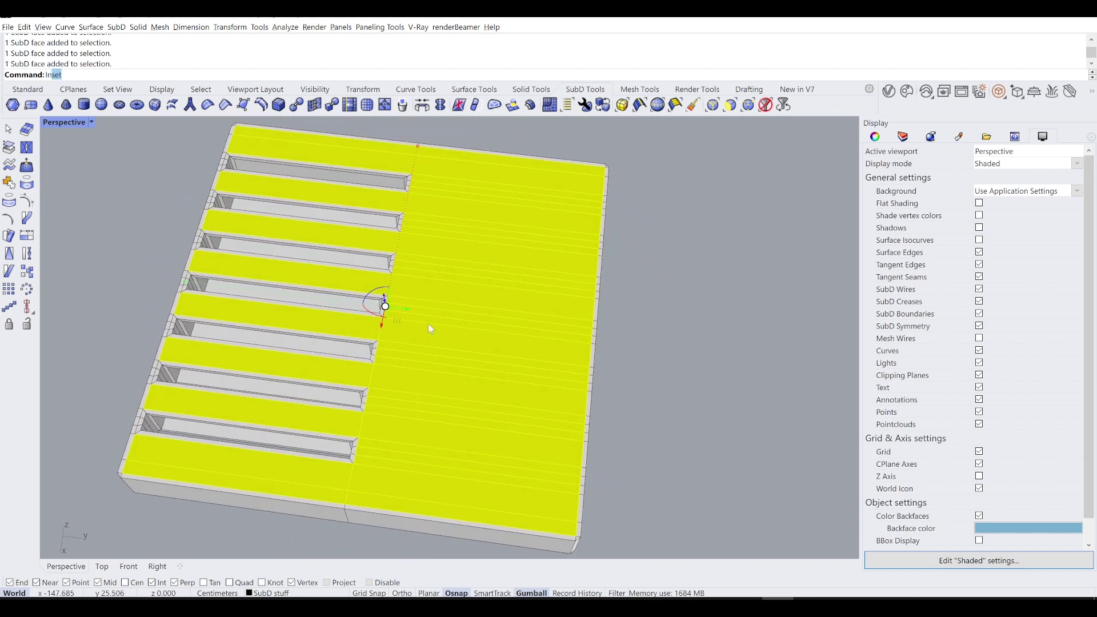
{"action": "key", "text": "Return"}
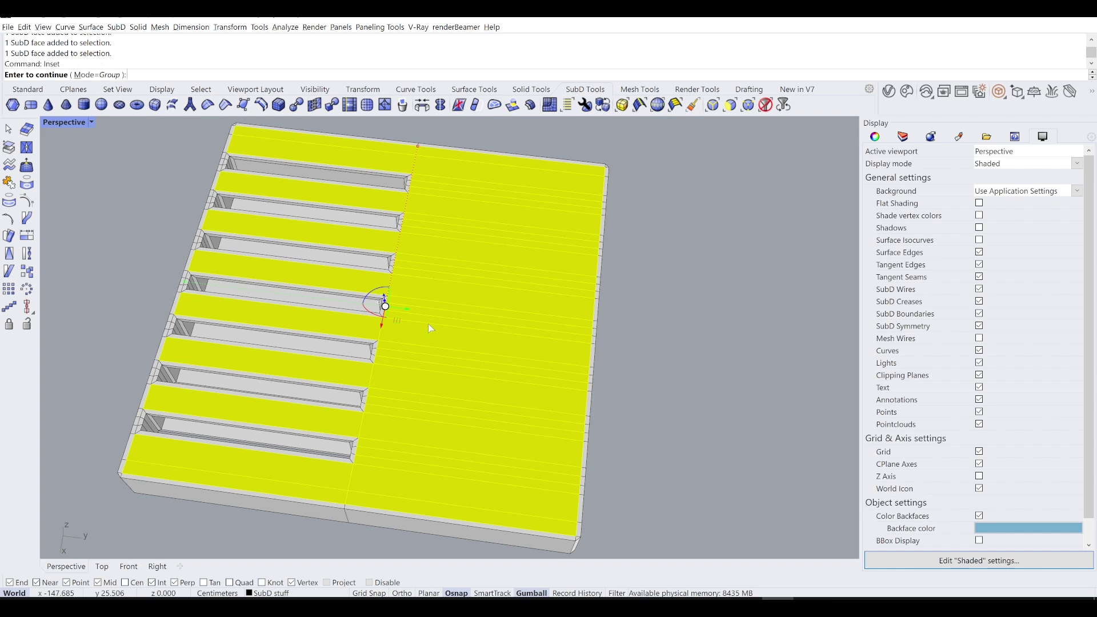
{"action": "key", "text": "Return"}
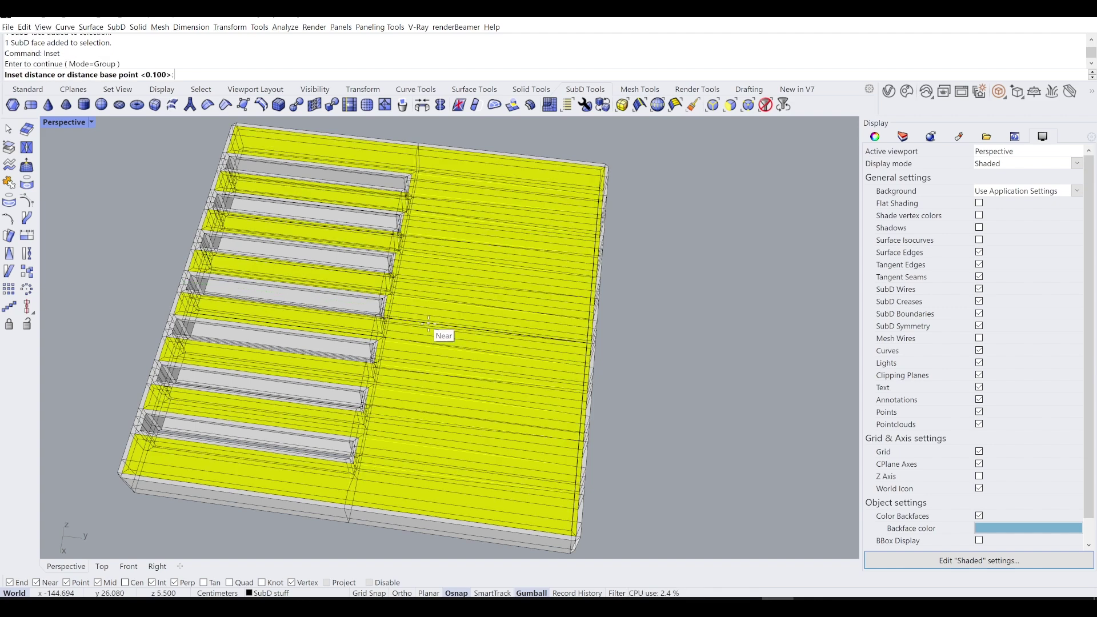
{"action": "key", "text": "Return"}
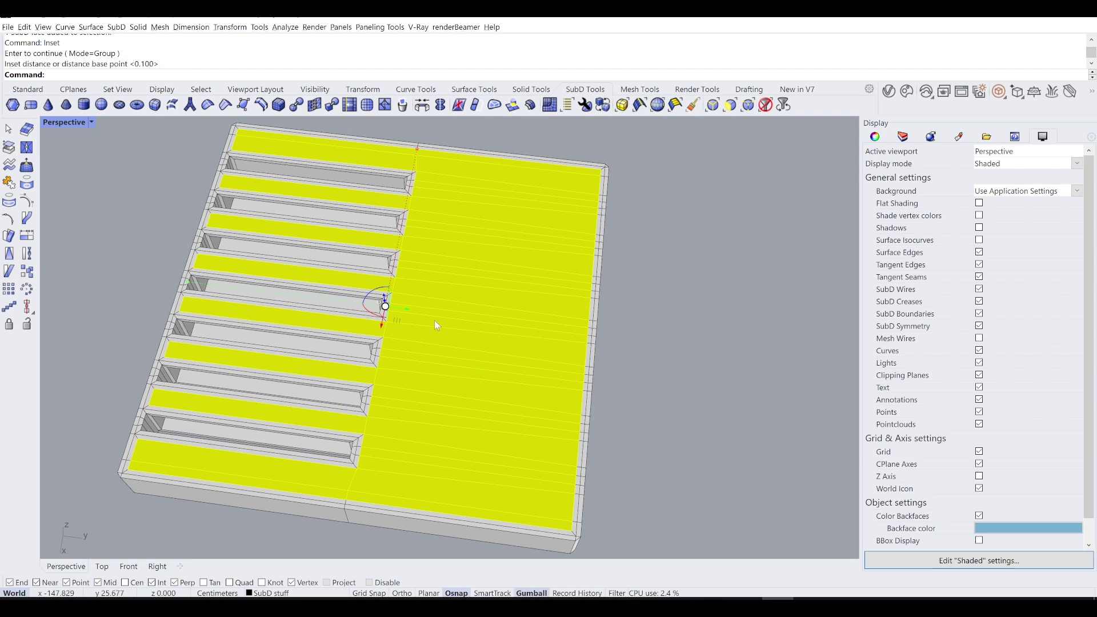
Extrude the inset top faces slightly upward to form a low raised tier.
{"action": "scroll", "coordinate": [121, 486], "scroll_direction": "up", "scroll_amount": 4}
{"action": "scroll", "coordinate": [316, 445], "scroll_direction": "down", "scroll_amount": 6}
{"action": "right_click_drag", "start_coordinate": [316, 445], "coordinate": [400, 312]}
{"action": "scroll", "coordinate": [504, 354], "scroll_direction": "up", "scroll_amount": 4}
{"action": "right_click_drag", "start_coordinate": [508, 336], "coordinate": [425, 341]}
{"action": "left_click_drag", "start_coordinate": [426, 341], "coordinate": [435, 311]}
{"action": "scroll", "coordinate": [435, 311], "scroll_direction": "down", "scroll_amount": 6}
{"action": "scroll", "coordinate": [443, 332], "scroll_direction": "up", "scroll_amount": 2}
{"action": "right_click_drag", "start_coordinate": [427, 330], "coordinate": [219, 391]}
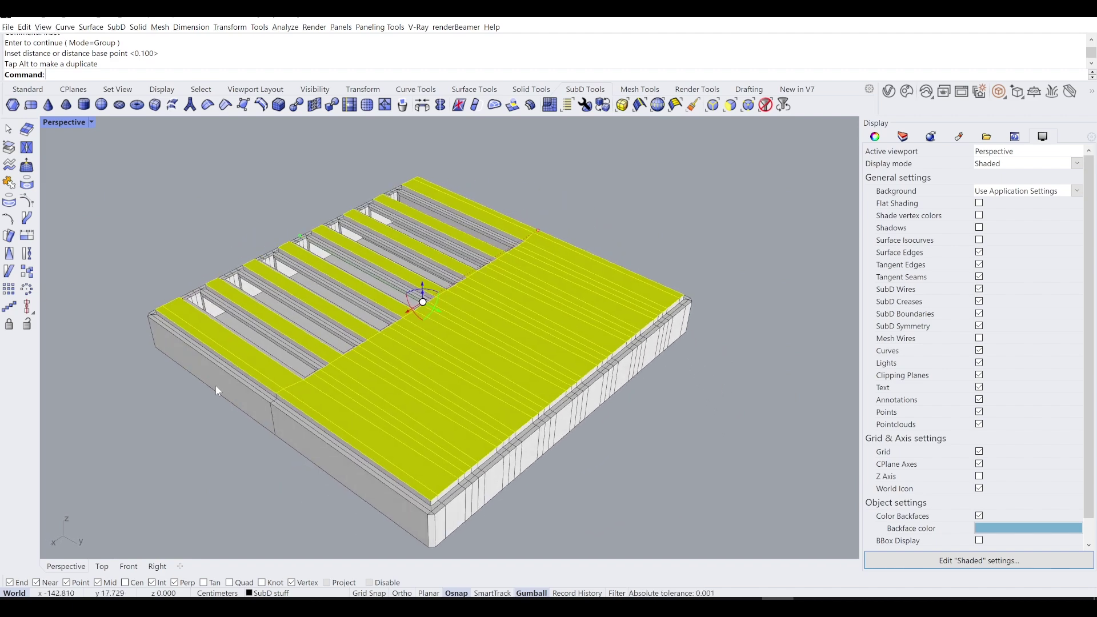
{"action": "scroll", "coordinate": [218, 391], "scroll_direction": "up", "scroll_amount": 3}
{"action": "left_click", "coordinate": [309, 361], "text": "ctrl"}
{"action": "scroll", "coordinate": [401, 404], "scroll_direction": "down", "scroll_amount": 2}
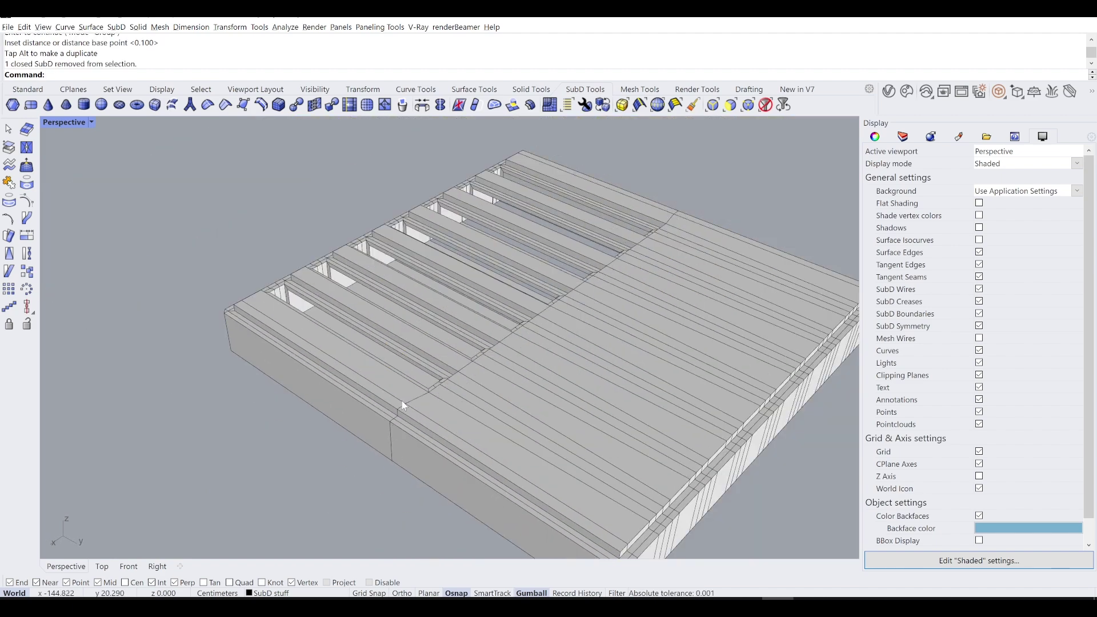
{"action": "left_click", "coordinate": [514, 452], "text": "ctrl+shift"}
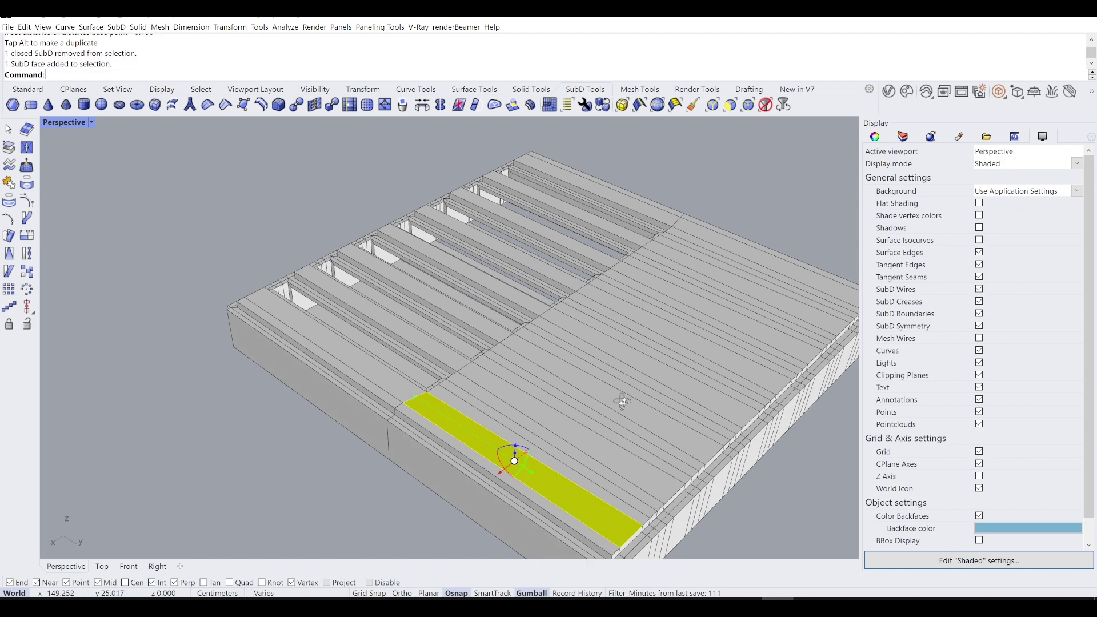
{"action": "right_click_drag", "start_coordinate": [517, 453], "coordinate": [350, 456]}
{"action": "scroll", "coordinate": [623, 363], "scroll_direction": "up", "scroll_amount": 5}
{"action": "scroll", "coordinate": [622, 359], "scroll_direction": "down", "scroll_amount": 1}
{"action": "left_click", "coordinate": [606, 332], "text": "ctrl+shift"}
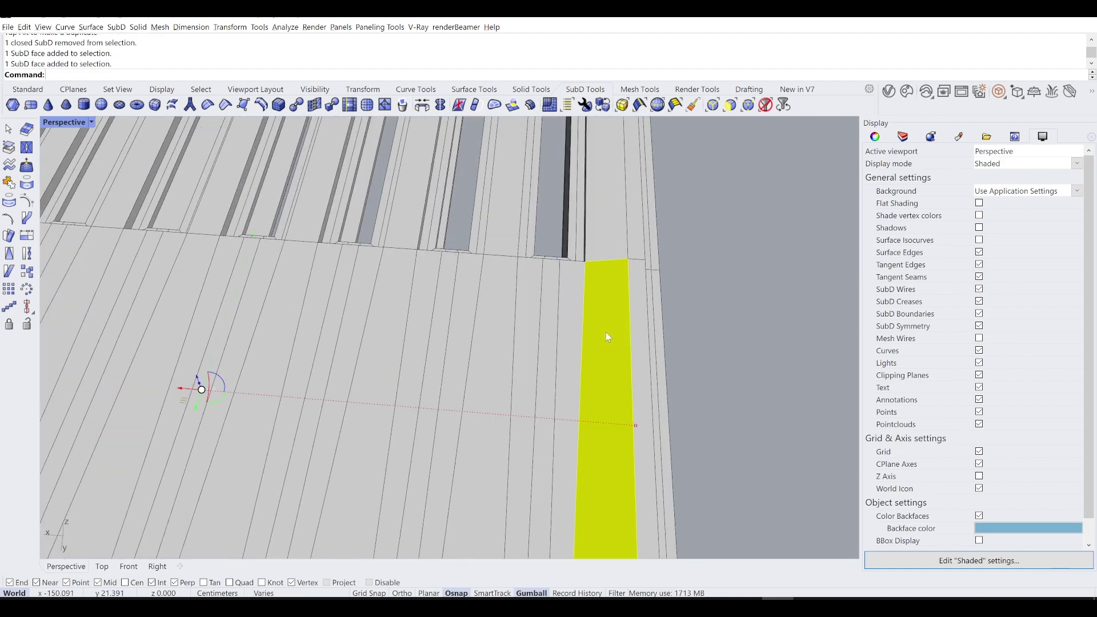
{"action": "scroll", "coordinate": [606, 332], "scroll_direction": "down", "scroll_amount": 5}
{"action": "scroll", "coordinate": [674, 361], "scroll_direction": "up", "scroll_amount": 4}
{"action": "left_click", "coordinate": [603, 345], "text": "ctrl+shift"}
{"action": "right_click_drag", "start_coordinate": [602, 345], "coordinate": [289, 352]}
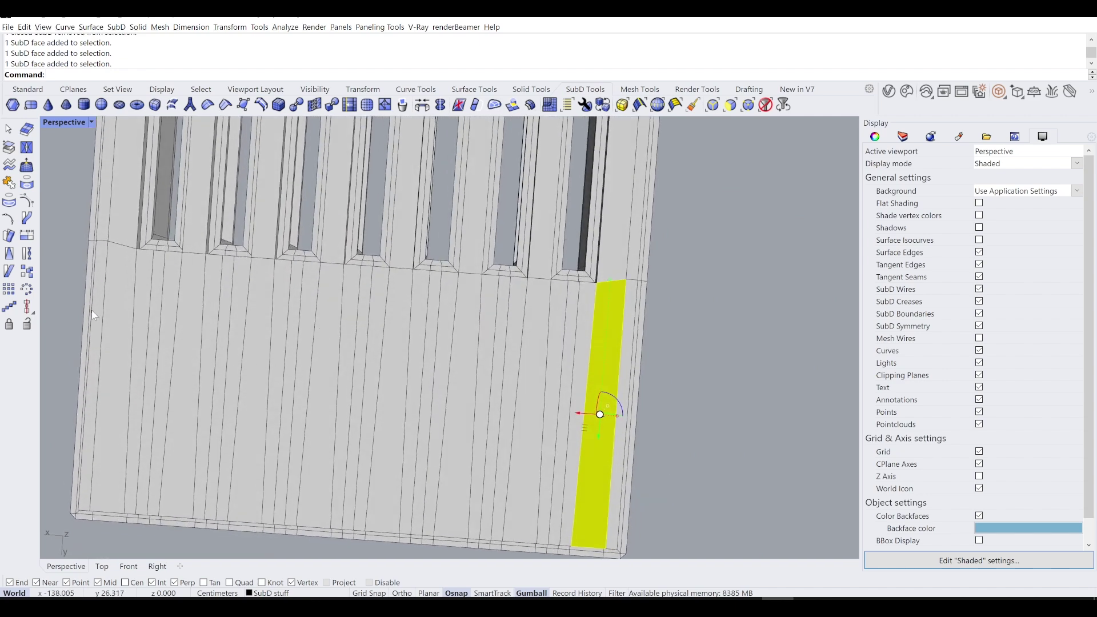
{"action": "left_click", "coordinate": [120, 295], "text": "ctrl+shift"}
{"action": "left_click", "coordinate": [193, 266], "text": "ctrl+shift"}
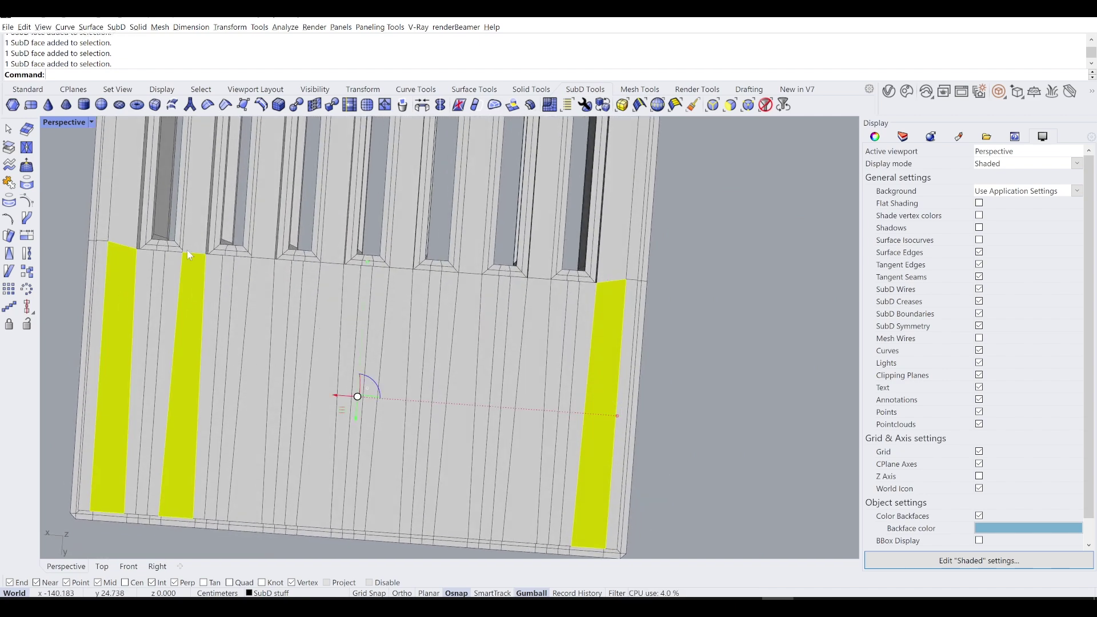
{"action": "left_click", "coordinate": [257, 289], "text": "ctrl+shift"}
{"action": "left_click", "coordinate": [149, 283], "text": "ctrl+shift"}
{"action": "left_click", "coordinate": [159, 277], "text": "ctrl+shift"}
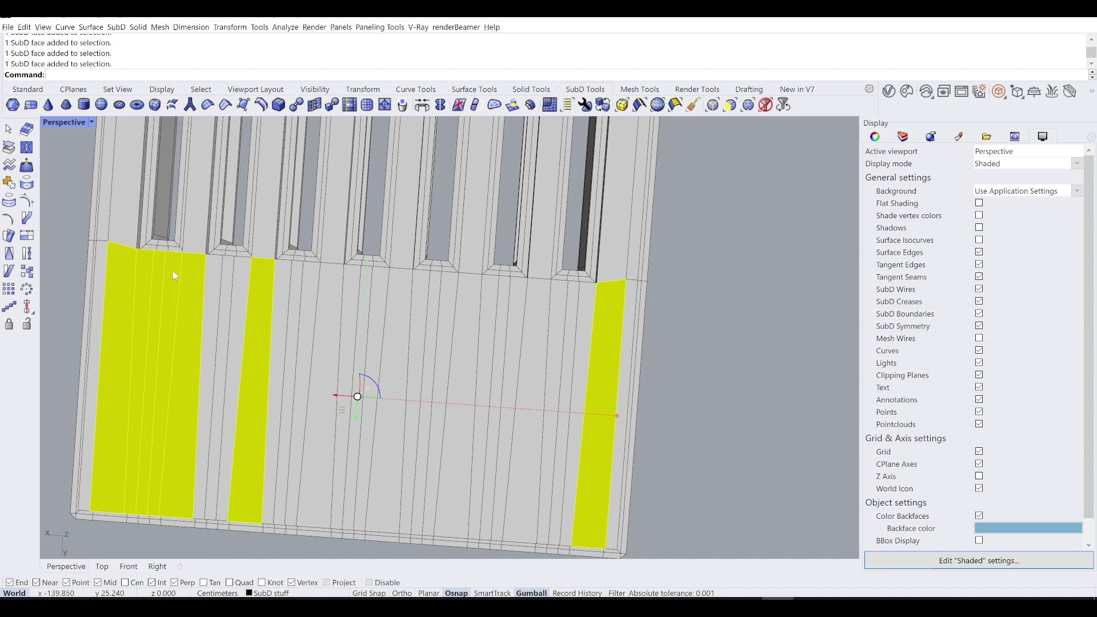
{"action": "left_click", "coordinate": [218, 274], "text": "ctrl+shift"}
{"action": "left_click", "coordinate": [230, 273], "text": "ctrl+shift"}
{"action": "left_click", "coordinate": [243, 276], "text": "ctrl+shift"}
{"action": "left_click", "coordinate": [282, 282], "text": "ctrl+shift"}
{"action": "left_click", "coordinate": [299, 281], "text": "ctrl+shift"}
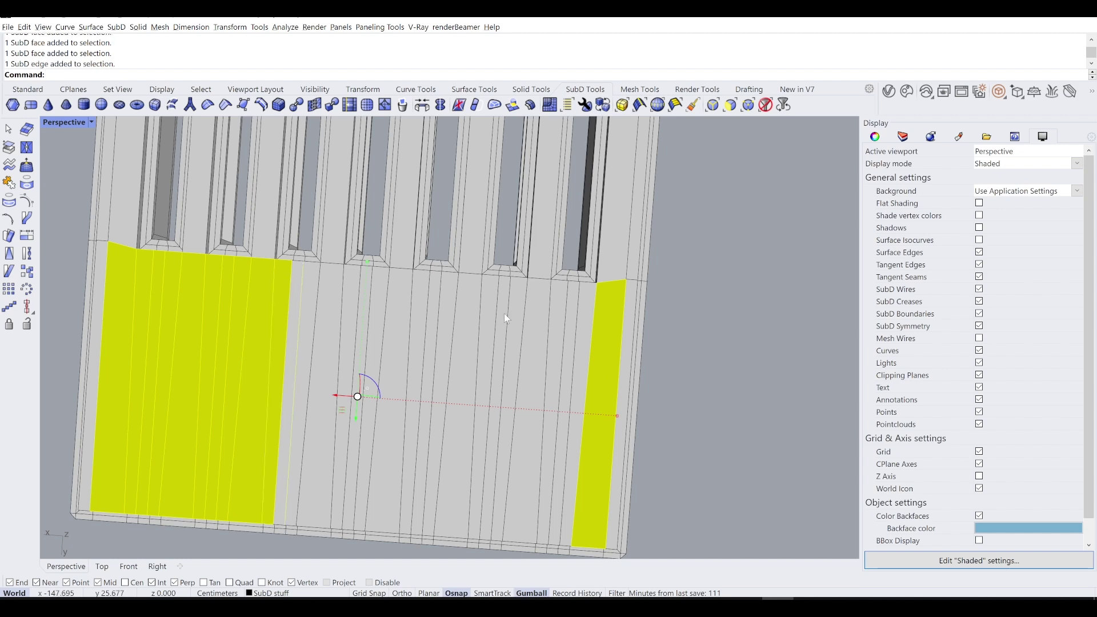
{"action": "double_click", "coordinate": [590, 311], "text": "ctrl+shift"}
{"action": "left_click", "coordinate": [585, 306], "text": "ctrl+shift"}
{"action": "key", "text": "Escape"}
Select every raised top face across the unslotted half of the slab, from one side to the other.
{"action": "right_click_drag", "start_coordinate": [698, 354], "coordinate": [614, 339]}
{"action": "left_click", "coordinate": [591, 354], "text": "ctrl+shift"}
{"action": "scroll", "coordinate": [615, 341], "scroll_direction": "up", "scroll_amount": 2}
{"action": "left_click", "coordinate": [654, 310], "text": "ctrl+shift"}
{"action": "left_click", "coordinate": [639, 313], "text": "ctrl+shift"}
{"action": "left_click", "coordinate": [617, 312], "text": "ctrl+shift"}
{"action": "left_click", "coordinate": [564, 310], "text": "ctrl+shift"}
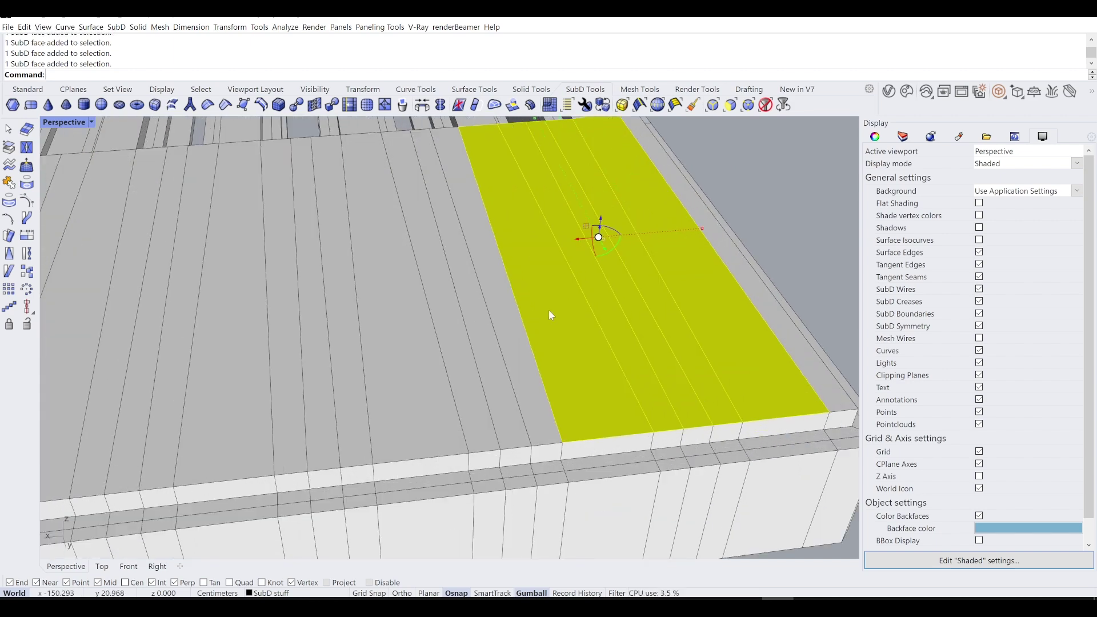
{"action": "left_click", "coordinate": [494, 303], "text": "ctrl+shift"}
{"action": "left_click", "coordinate": [454, 304], "text": "ctrl+shift"}
{"action": "left_click", "coordinate": [403, 309], "text": "ctrl+shift"}
{"action": "left_click", "coordinate": [360, 314], "text": "ctrl+shift"}
{"action": "left_click", "coordinate": [345, 318], "text": "ctrl+shift"}
{"action": "left_click", "coordinate": [315, 313], "text": "ctrl+shift"}
{"action": "left_click", "coordinate": [290, 314], "text": "ctrl+shift"}
{"action": "left_click", "coordinate": [235, 322], "text": "ctrl+shift"}
{"action": "left_click", "coordinate": [181, 316], "text": "ctrl+shift"}
{"action": "left_click", "coordinate": [146, 312], "text": "ctrl+shift"}
{"action": "left_click", "coordinate": [115, 300], "text": "ctrl+shift"}
{"action": "left_click", "coordinate": [83, 297], "text": "ctrl+shift"}
{"action": "right_click_drag", "start_coordinate": [119, 317], "coordinate": [387, 266], "text": "shift"}
{"action": "scroll", "coordinate": [382, 252], "scroll_direction": "down", "scroll_amount": 3}
{"action": "left_click", "coordinate": [380, 242], "text": "ctrl+shift"}
{"action": "left_click", "coordinate": [356, 229], "text": "ctrl+shift"}
{"action": "left_click", "coordinate": [334, 227], "text": "ctrl+shift"}
{"action": "left_click", "coordinate": [294, 240], "text": "ctrl+shift"}
{"action": "left_click", "coordinate": [261, 246], "text": "ctrl+shift"}
{"action": "left_click", "coordinate": [240, 239], "text": "ctrl+shift"}
{"action": "left_click", "coordinate": [220, 248], "text": "ctrl+shift"}
{"action": "left_click", "coordinate": [128, 286], "text": "ctrl+shift"}
{"action": "right_click_drag", "start_coordinate": [129, 286], "coordinate": [288, 304], "text": "shift"}
{"action": "left_click", "coordinate": [290, 237], "text": "ctrl+shift"}
{"action": "left_click", "coordinate": [265, 227], "text": "ctrl+shift"}
{"action": "left_click", "coordinate": [240, 229], "text": "ctrl+shift"}
Add the raised slat faces between and beside the slots to the face selection.
{"action": "scroll", "coordinate": [218, 240], "scroll_direction": "down", "scroll_amount": 5}
{"action": "right_click_drag", "start_coordinate": [217, 240], "coordinate": [623, 214]}
{"action": "left_click", "coordinate": [610, 216], "text": "ctrl+shift"}
{"action": "left_click", "coordinate": [528, 215], "text": "ctrl+shift"}
{"action": "left_click", "coordinate": [463, 224], "text": "ctrl+shift"}
{"action": "left_click", "coordinate": [392, 237], "text": "ctrl+shift"}
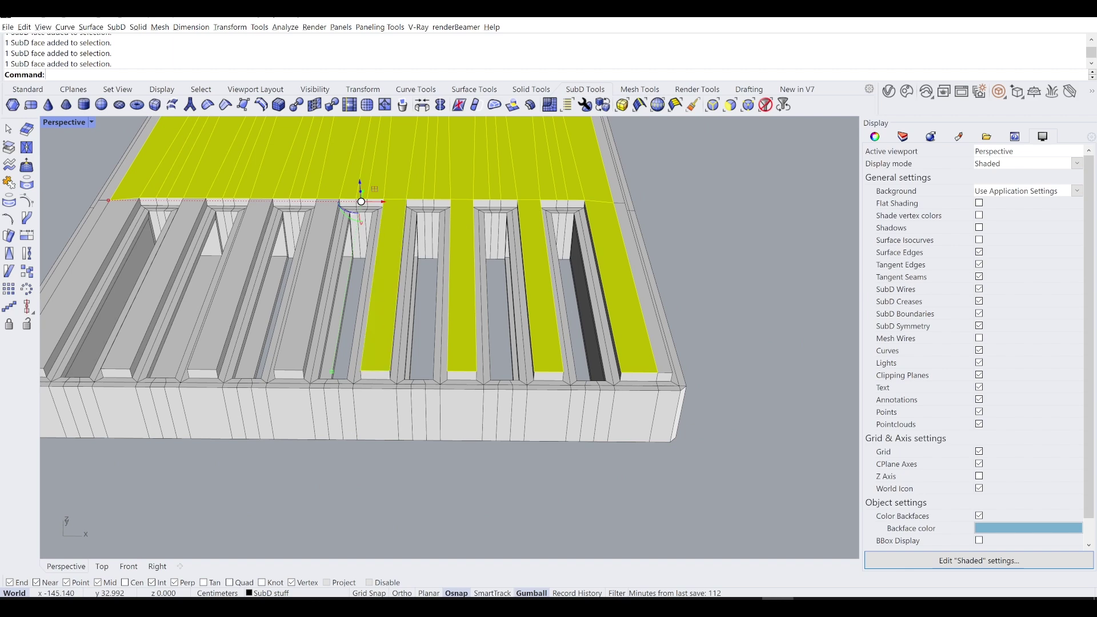
{"action": "left_click", "coordinate": [307, 291], "text": "ctrl+shift"}
{"action": "left_click", "coordinate": [229, 308], "text": "ctrl+shift"}
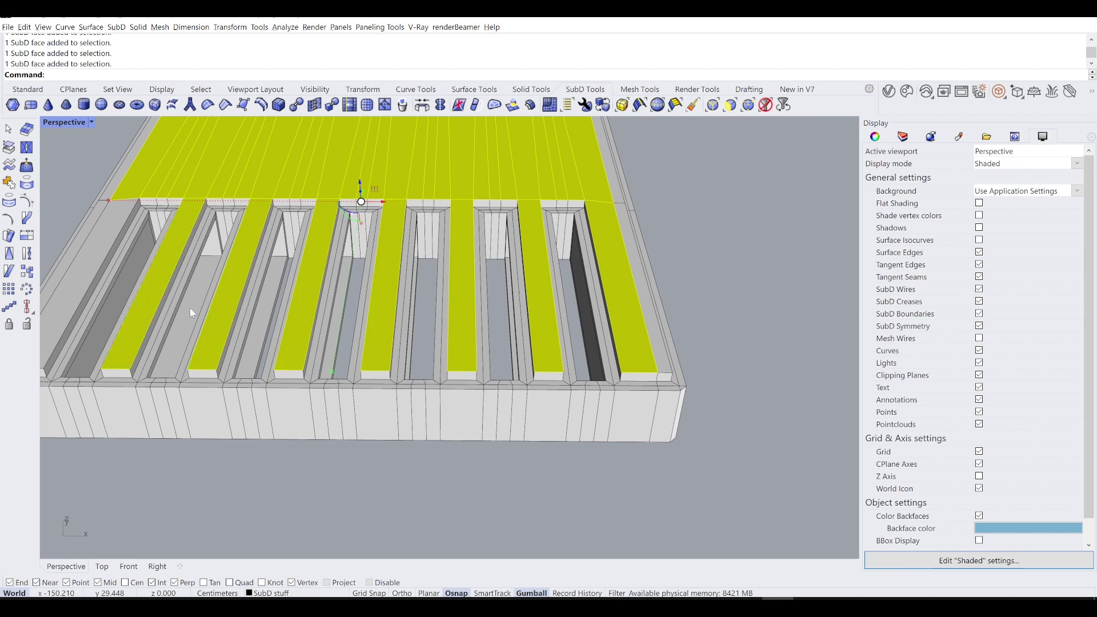
{"action": "scroll", "coordinate": [184, 309], "scroll_direction": "up", "scroll_amount": 5}
{"action": "scroll", "coordinate": [217, 297], "scroll_direction": "down", "scroll_amount": 5}
Extrude the selected top faces upward to form a tall second tier above the base.
{"action": "right_click_drag", "start_coordinate": [385, 226], "coordinate": [462, 272]}
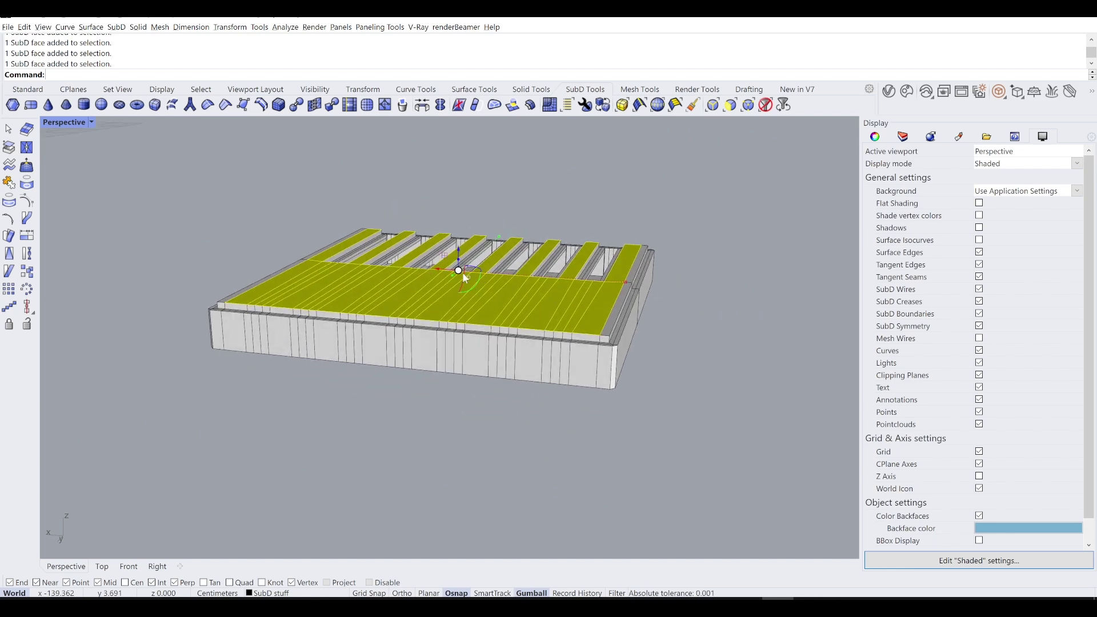
{"action": "scroll", "coordinate": [462, 272], "scroll_direction": "up", "scroll_amount": 5}
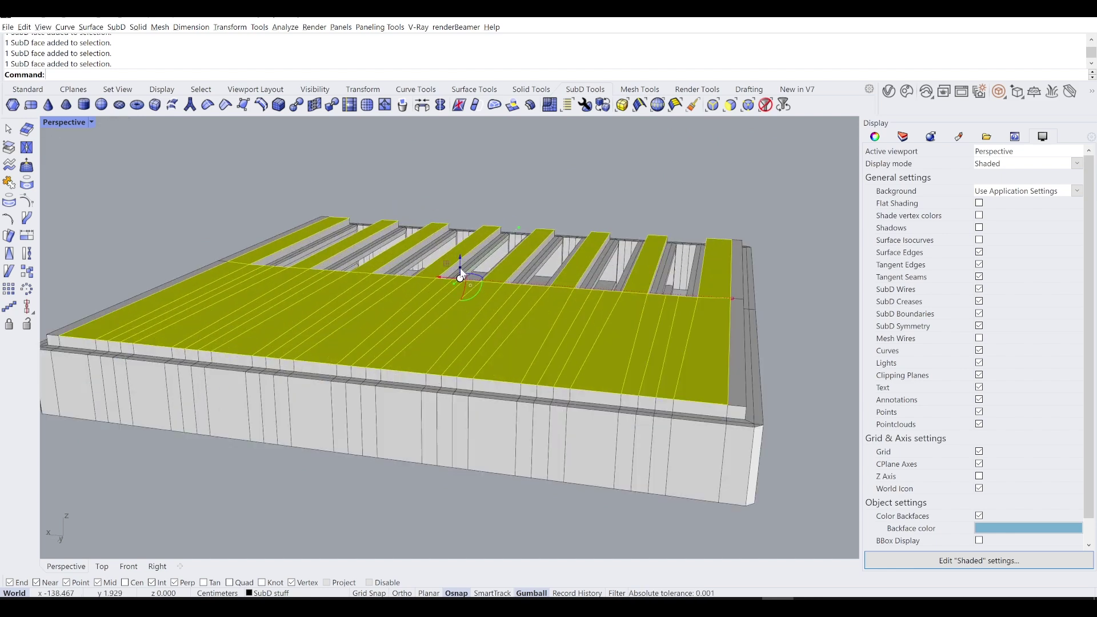
{"action": "left_click_drag", "start_coordinate": [461, 278], "coordinate": [465, 215]}
{"action": "right_click_drag", "start_coordinate": [620, 295], "coordinate": [560, 340]}
Inspect the two-tier block in smooth SubD display and return to flat display.
{"action": "key", "text": "Tab"}
{"action": "key", "text": "Tab"}
{"action": "scroll", "coordinate": [486, 297], "scroll_direction": "up", "scroll_amount": 3}
{"action": "scroll", "coordinate": [244, 343], "scroll_direction": "down", "scroll_amount": 5}
Deselect the narrow top faces in line with the slots, keeping only the wide strips continuing the slats selected.
{"action": "right_click_drag", "start_coordinate": [245, 344], "coordinate": [522, 358]}
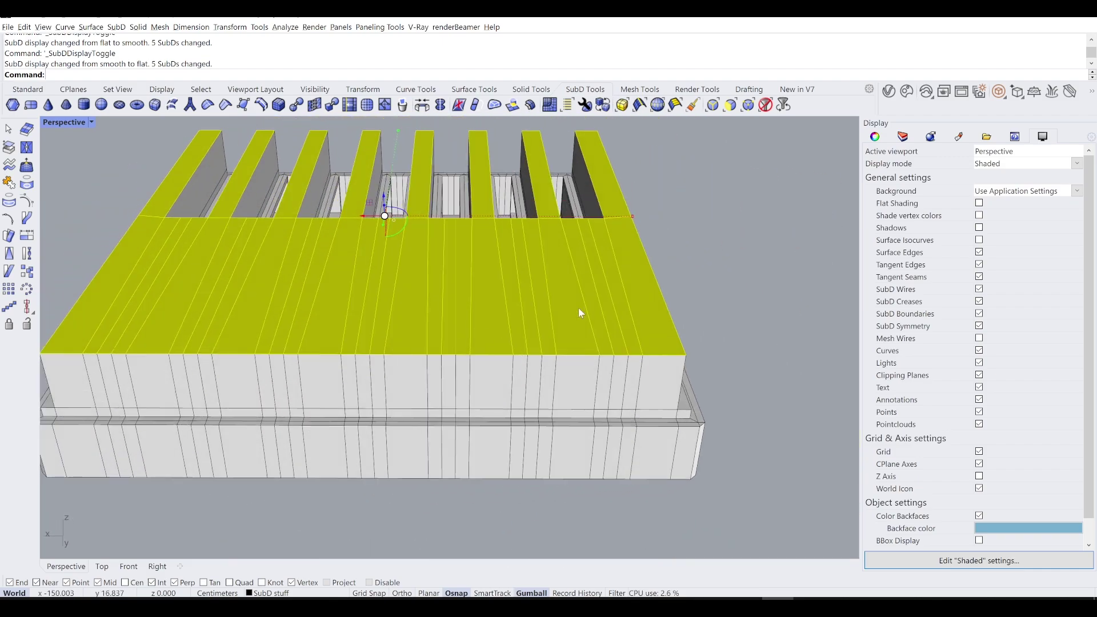
{"action": "scroll", "coordinate": [600, 260], "scroll_direction": "up", "scroll_amount": 3}
{"action": "left_click", "coordinate": [608, 246], "text": "ctrl"}
{"action": "left_click", "coordinate": [582, 239], "text": "ctrl"}
{"action": "left_click", "coordinate": [568, 238], "text": "ctrl"}
{"action": "left_click", "coordinate": [481, 247], "text": "ctrl"}
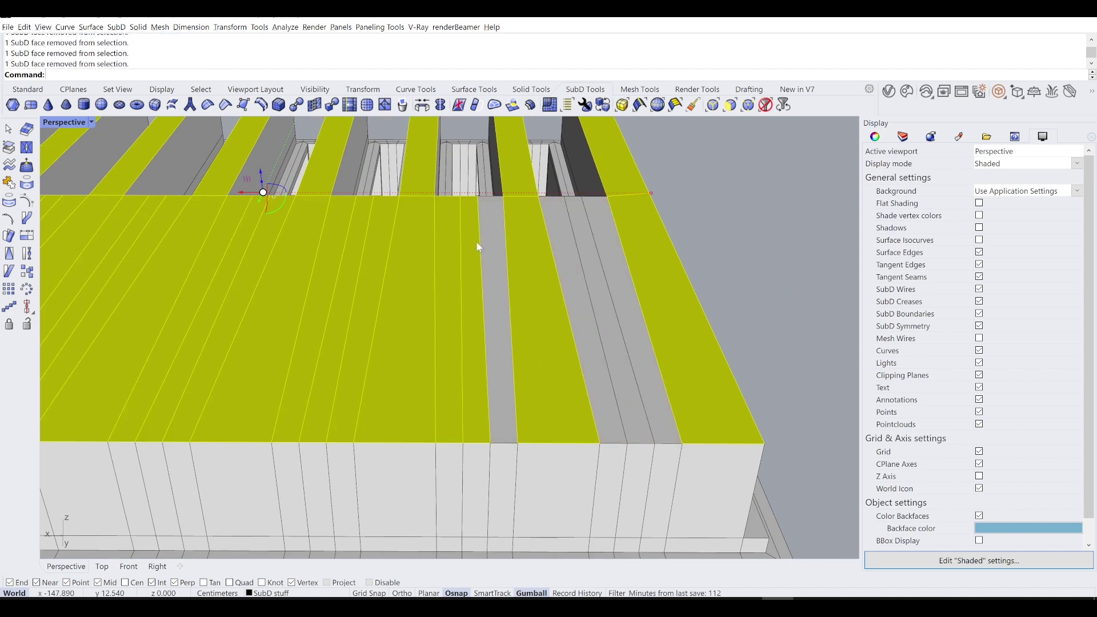
{"action": "left_click", "coordinate": [470, 243], "text": "ctrl"}
{"action": "left_click", "coordinate": [452, 238], "text": "ctrl"}
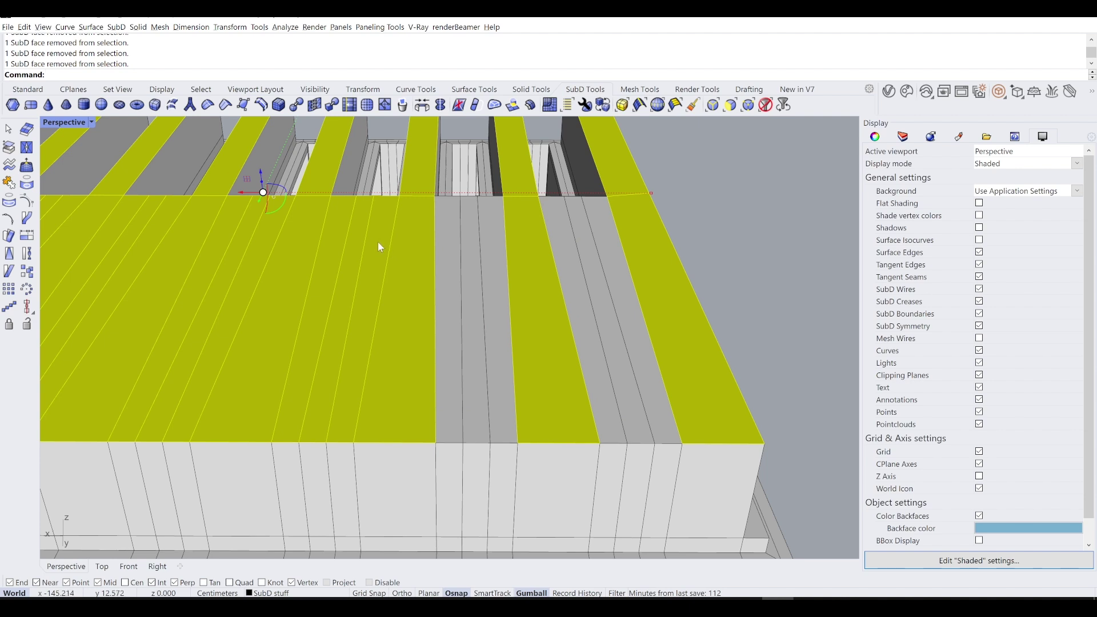
{"action": "left_click", "coordinate": [380, 240], "text": "ctrl"}
{"action": "left_click", "coordinate": [341, 247], "text": "ctrl"}
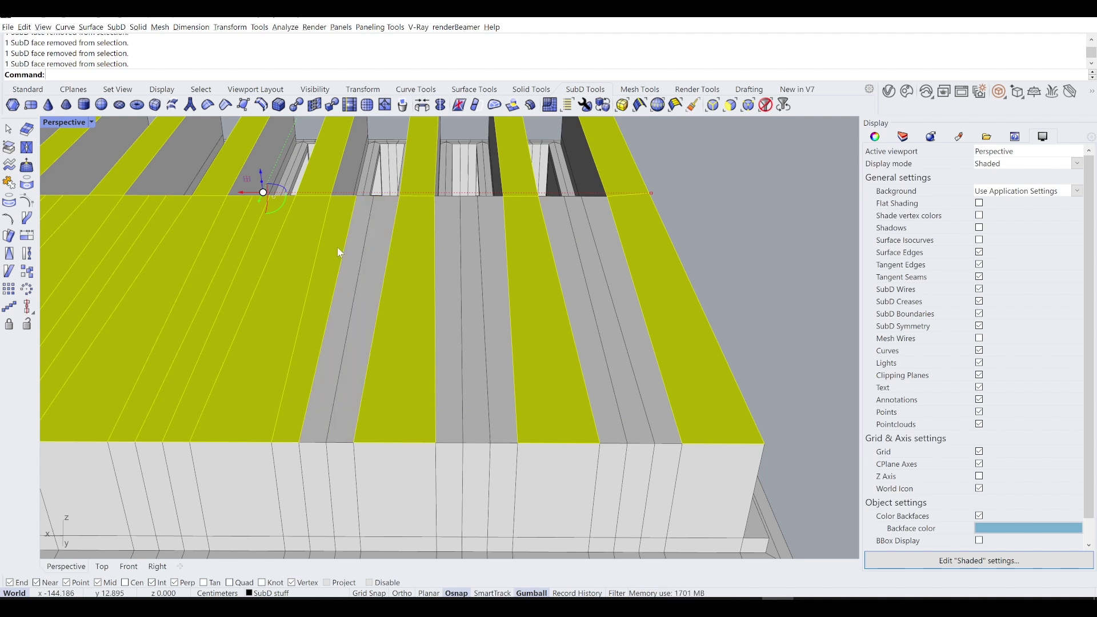
{"action": "left_click", "coordinate": [281, 248], "text": "ctrl"}
{"action": "left_click", "coordinate": [255, 253], "text": "ctrl"}
{"action": "left_click", "coordinate": [238, 249], "text": "ctrl"}
{"action": "left_click", "coordinate": [216, 246], "text": "ctrl"}
{"action": "right_click_drag", "start_coordinate": [147, 287], "coordinate": [369, 281], "text": "shift"}
{"action": "left_click", "coordinate": [379, 230], "text": "ctrl"}
{"action": "left_click", "coordinate": [358, 231], "text": "ctrl"}
{"action": "left_click", "coordinate": [329, 240], "text": "ctrl"}
{"action": "left_click", "coordinate": [257, 240], "text": "ctrl"}
{"action": "left_click", "coordinate": [239, 234], "text": "ctrl"}
{"action": "left_click", "coordinate": [223, 237], "text": "ctrl"}
{"action": "right_click_drag", "start_coordinate": [184, 254], "coordinate": [280, 254], "text": "shift"}
{"action": "left_click", "coordinate": [286, 247], "text": "ctrl"}
{"action": "left_click", "coordinate": [294, 248], "text": "ctrl"}
{"action": "left_click", "coordinate": [272, 248], "text": "ctrl"}
{"action": "left_click", "coordinate": [249, 247], "text": "ctrl"}
Extrude the remaining selected strips upward into parallel ribs along the block and clear the selection.
{"action": "scroll", "coordinate": [276, 249], "scroll_direction": "down", "scroll_amount": 7}
{"action": "right_click_drag", "start_coordinate": [290, 263], "coordinate": [396, 290]}
{"action": "scroll", "coordinate": [400, 249], "scroll_direction": "up", "scroll_amount": 5}
{"action": "right_click_drag", "start_coordinate": [382, 249], "coordinate": [433, 240]}
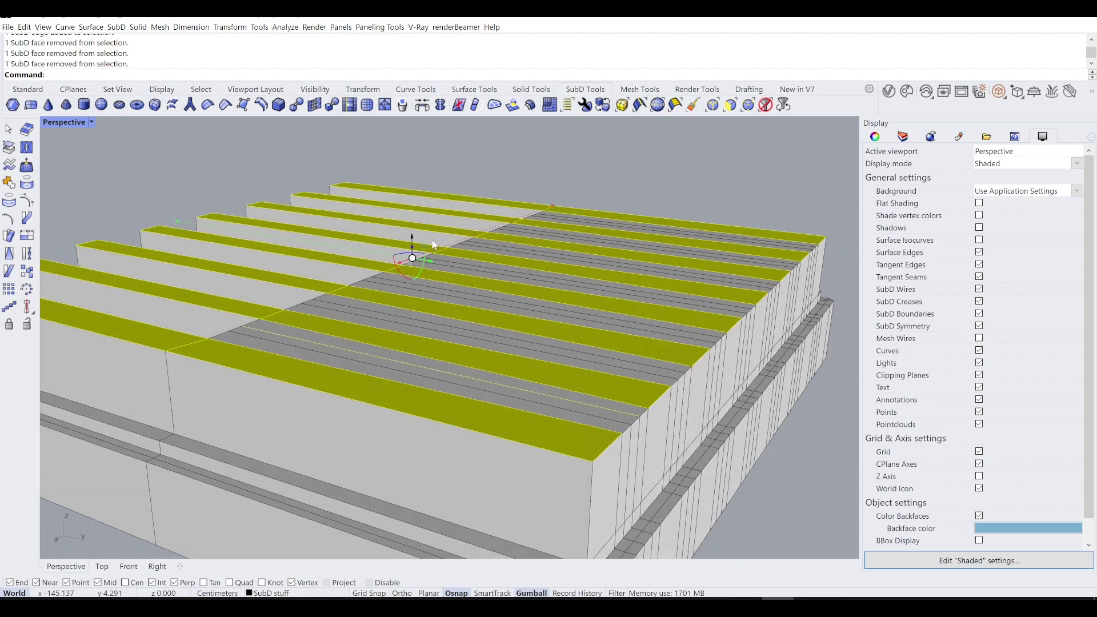
{"action": "left_click_drag", "start_coordinate": [413, 253], "coordinate": [445, 213]}
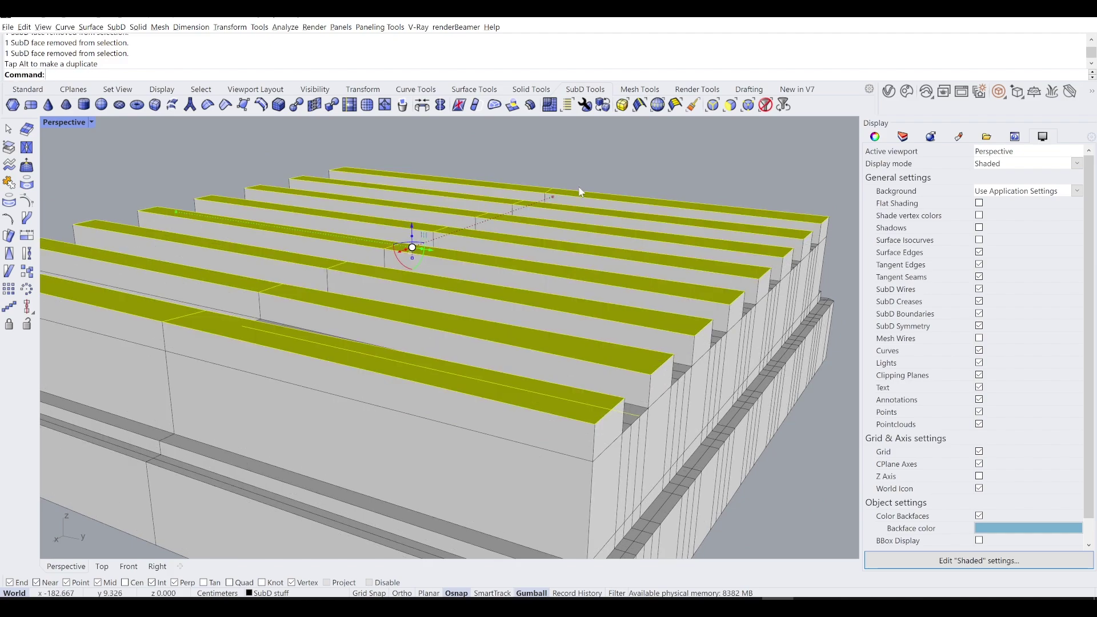
{"action": "left_click", "coordinate": [776, 153]}
Inspect the ribbed block in smooth SubD display from several sides and return to flat display.
{"action": "right_click_drag", "start_coordinate": [775, 153], "coordinate": [725, 194]}
{"action": "key", "text": "Tab"}
{"action": "scroll", "coordinate": [646, 274], "scroll_direction": "down", "scroll_amount": 7}
{"action": "right_click_drag", "start_coordinate": [642, 272], "coordinate": [305, 352]}
{"action": "key", "text": "Tab"}
{"action": "scroll", "coordinate": [285, 320], "scroll_direction": "up", "scroll_amount": 2}
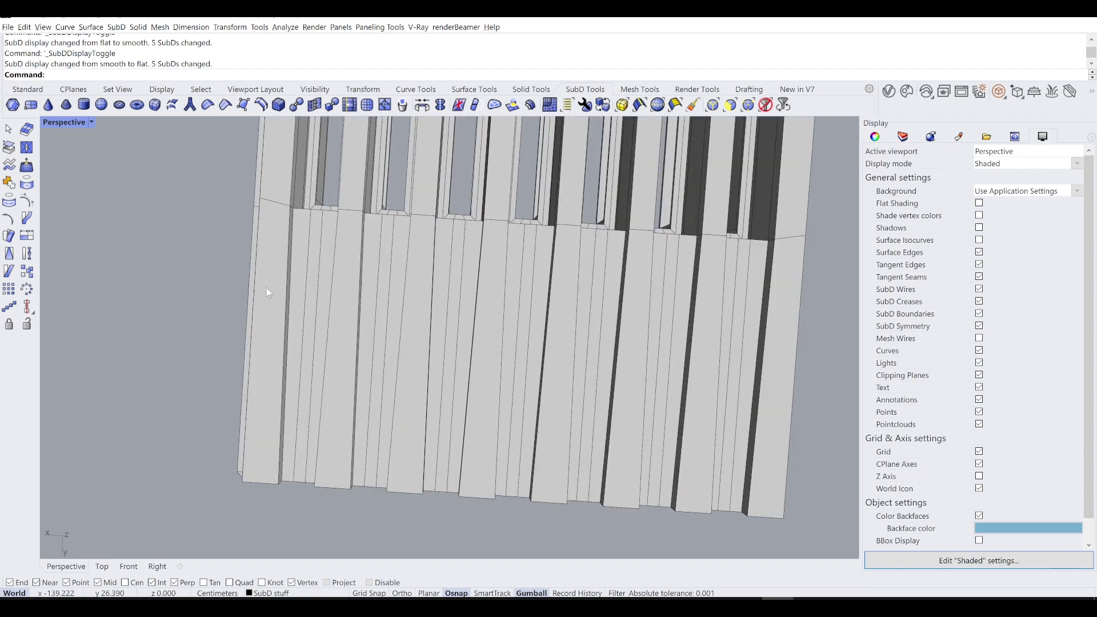
Select the long top faces of all eight ribs on the block.
{"action": "left_click", "coordinate": [272, 303], "text": "ctrl+shift"}
{"action": "scroll", "coordinate": [332, 286], "scroll_direction": "up", "scroll_amount": 3}
{"action": "left_click", "coordinate": [357, 263], "text": "ctrl+shift"}
{"action": "left_click", "coordinate": [438, 251], "text": "ctrl+shift"}
{"action": "left_click", "coordinate": [528, 274], "text": "ctrl+shift"}
{"action": "scroll", "coordinate": [572, 308], "scroll_direction": "down", "scroll_amount": 2}
{"action": "left_click", "coordinate": [486, 258], "text": "ctrl+shift"}
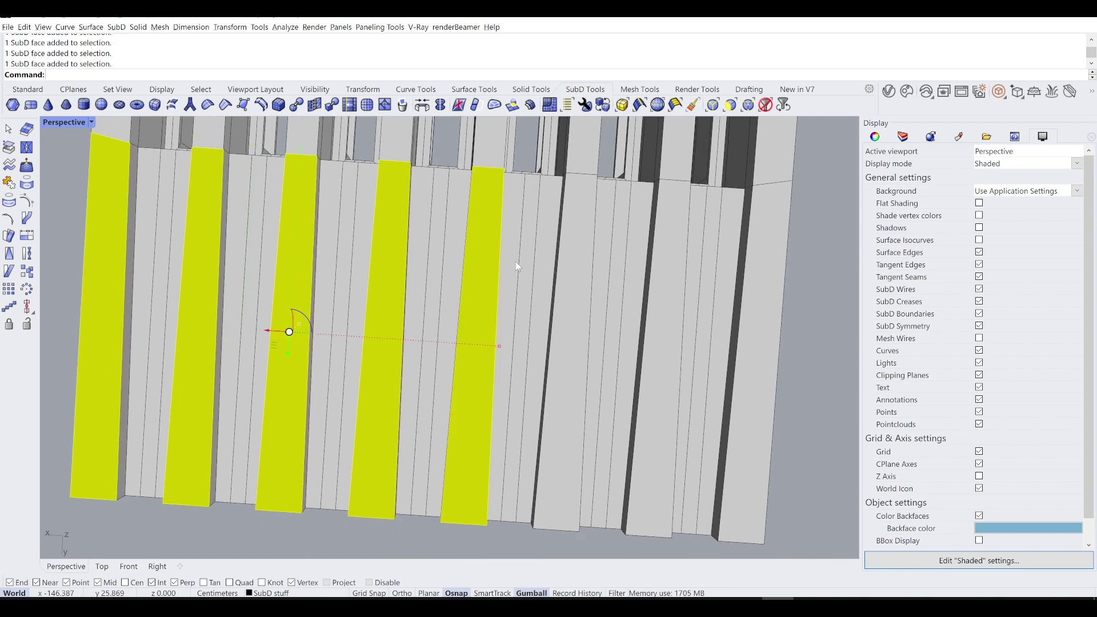
{"action": "left_click", "coordinate": [570, 268], "text": "ctrl+shift"}
{"action": "left_click", "coordinate": [667, 276], "text": "ctrl+shift"}
{"action": "left_click", "coordinate": [747, 289], "text": "ctrl+shift"}
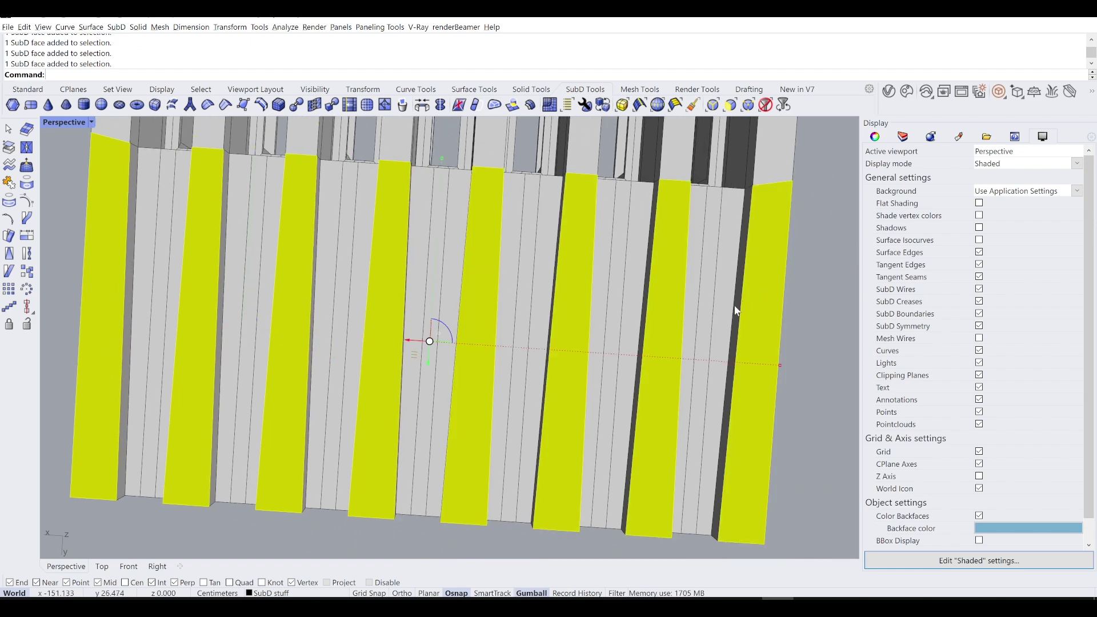
Inset the selected rib top faces by 0.1 in Group mode.
{"action": "scroll", "coordinate": [554, 347], "scroll_direction": "down", "scroll_amount": 2}
{"action": "right_click_drag", "start_coordinate": [556, 350], "coordinate": [520, 328]}
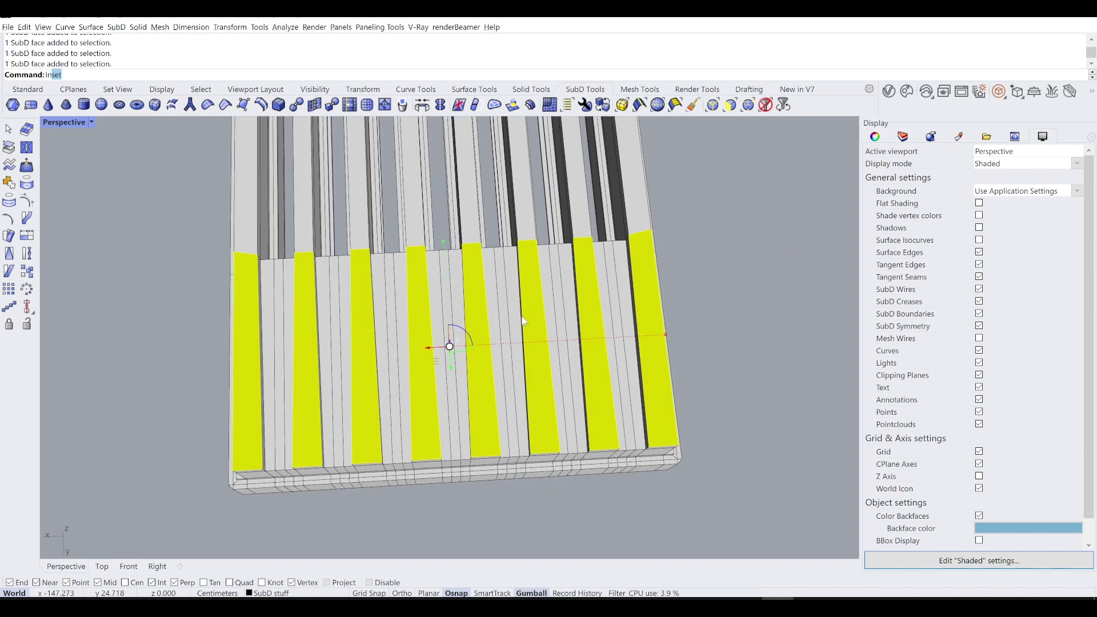
{"action": "key", "text": "Return"}
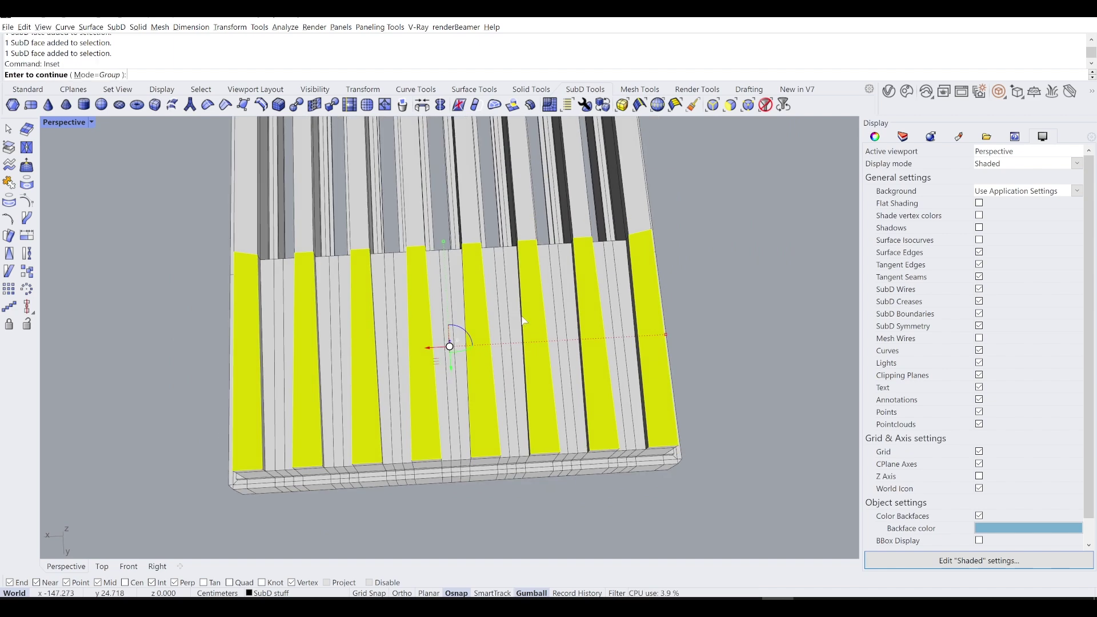
{"action": "key", "text": "Return"}
{"action": "key", "text": "Return"}
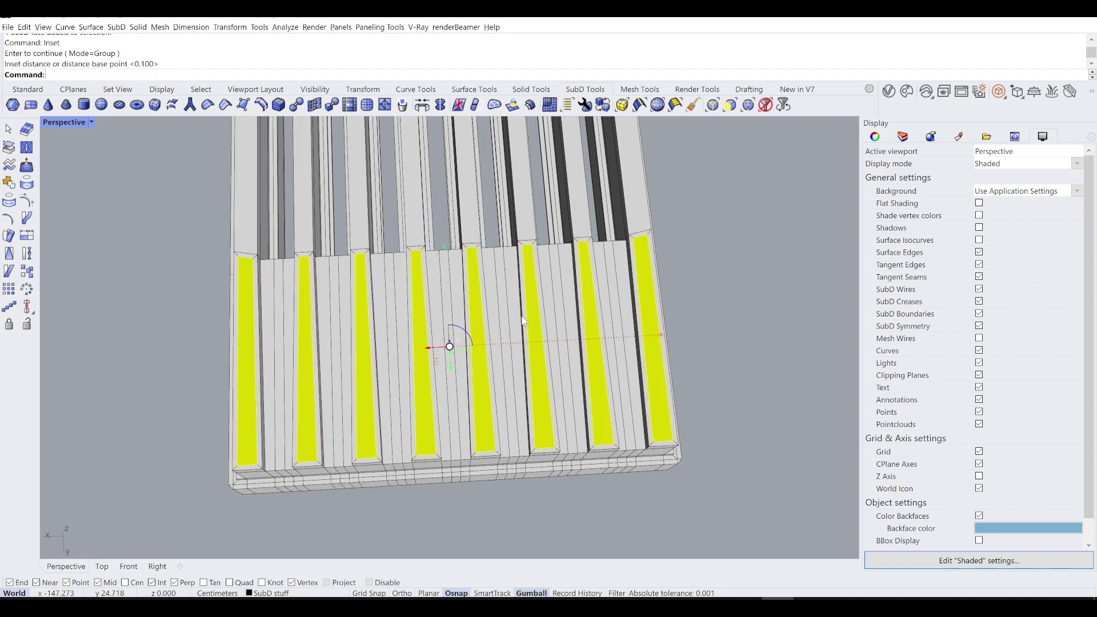
Extrude the inset rib faces straight down into the block to form narrow, deep recesses.
{"action": "right_click_drag", "start_coordinate": [523, 321], "coordinate": [431, 251]}
{"action": "scroll", "coordinate": [451, 227], "scroll_direction": "up", "scroll_amount": 3}
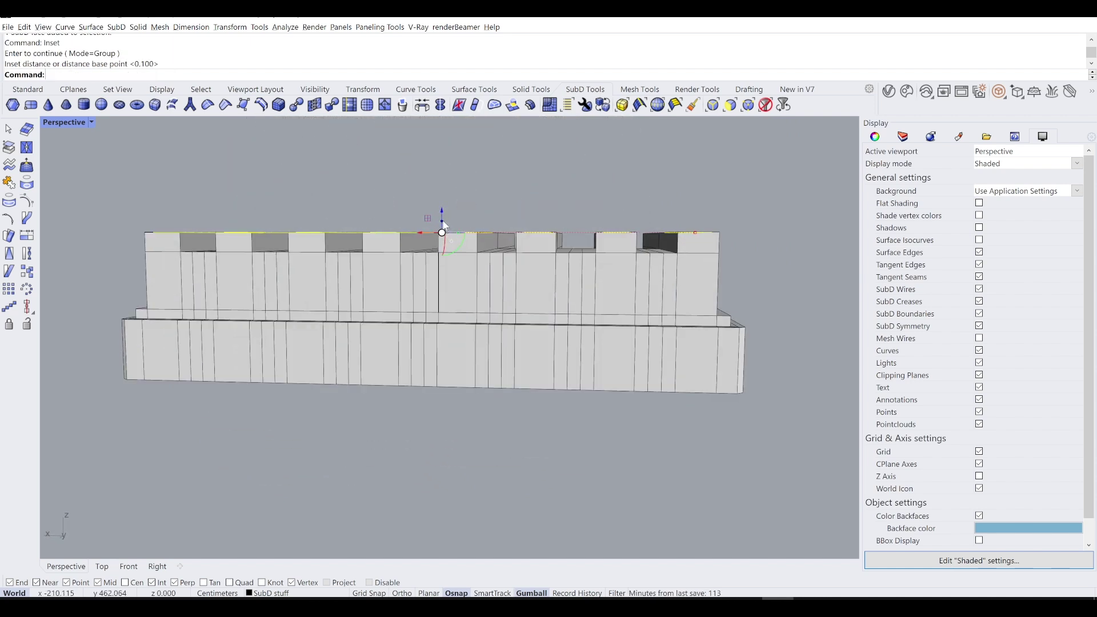
{"action": "left_click_drag", "start_coordinate": [446, 227], "coordinate": [443, 335]}
{"action": "right_click_drag", "start_coordinate": [443, 334], "coordinate": [440, 374]}
Inspect the recessed ribs in smooth SubD display from several sides and return to flat display.
{"action": "right_click_drag", "start_coordinate": [145, 209], "coordinate": [489, 175]}
{"action": "key", "text": "Tab"}
{"action": "scroll", "coordinate": [521, 158], "scroll_direction": "up", "scroll_amount": 5}
{"action": "key", "text": "Tab"}
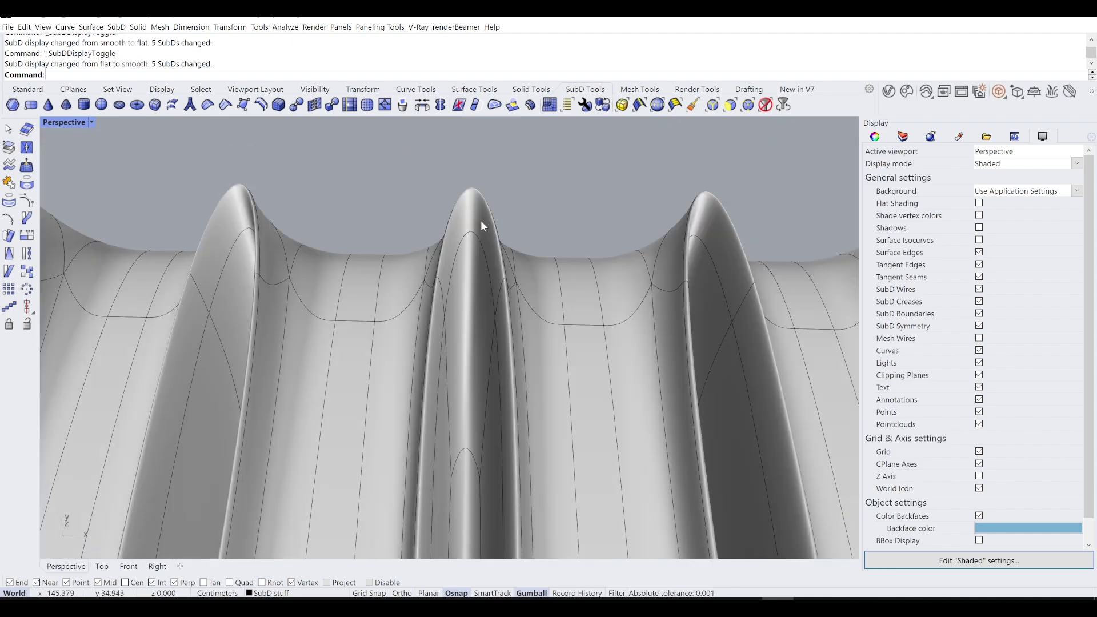
{"action": "scroll", "coordinate": [481, 222], "scroll_direction": "down", "scroll_amount": 2}
{"action": "right_click_drag", "start_coordinate": [481, 222], "coordinate": [649, 298]}
{"action": "key", "text": "Tab"}
{"action": "right_click_drag", "start_coordinate": [644, 311], "coordinate": [571, 319]}
{"action": "key", "text": "Tab"}
Select the narrow floor faces at the bottom of the rib recesses.
{"action": "scroll", "coordinate": [570, 318], "scroll_direction": "up", "scroll_amount": 10}
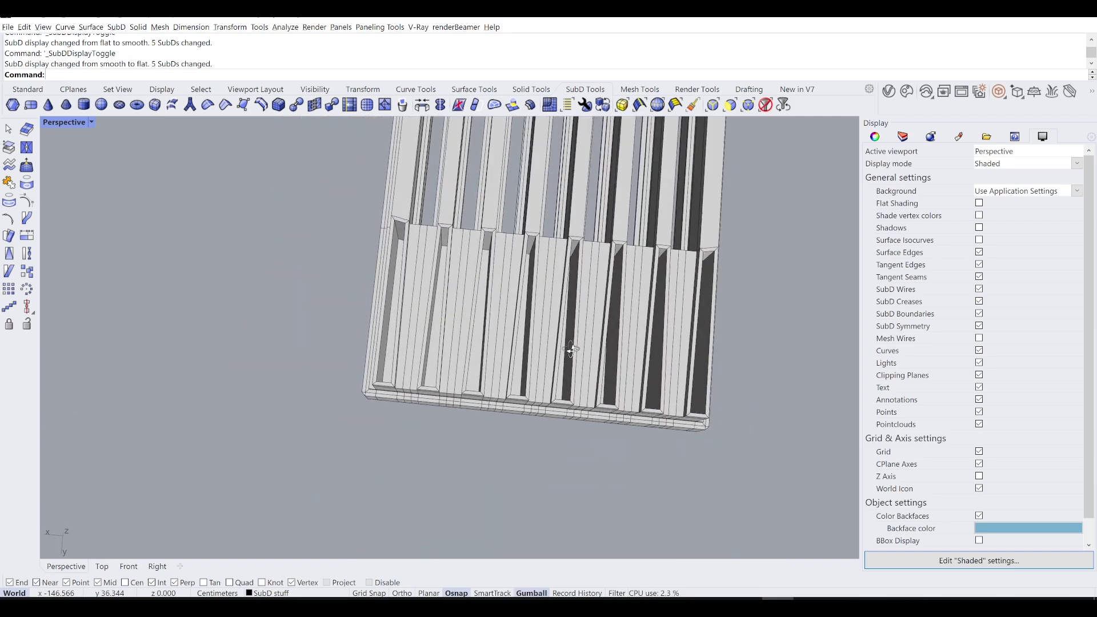
{"action": "left_click", "coordinate": [459, 318], "text": "ctrl+shift"}
{"action": "scroll", "coordinate": [459, 317], "scroll_direction": "down", "scroll_amount": 5}
{"action": "scroll", "coordinate": [510, 304], "scroll_direction": "up", "scroll_amount": 5}
{"action": "left_click", "coordinate": [513, 324], "text": "ctrl+shift"}
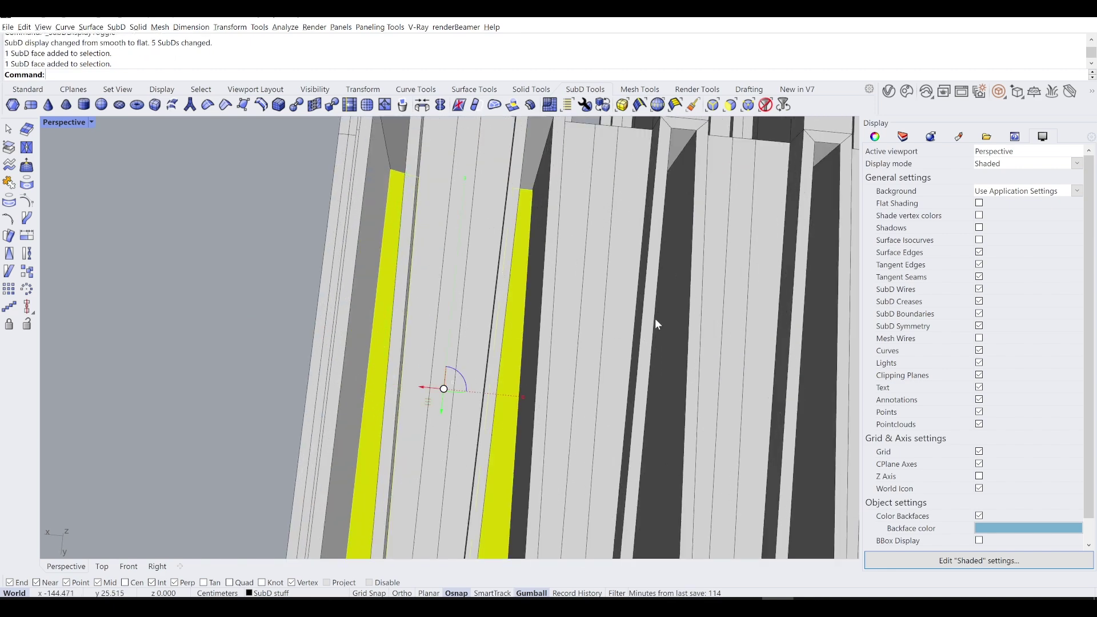
{"action": "scroll", "coordinate": [498, 312], "scroll_direction": "down", "scroll_amount": 4}
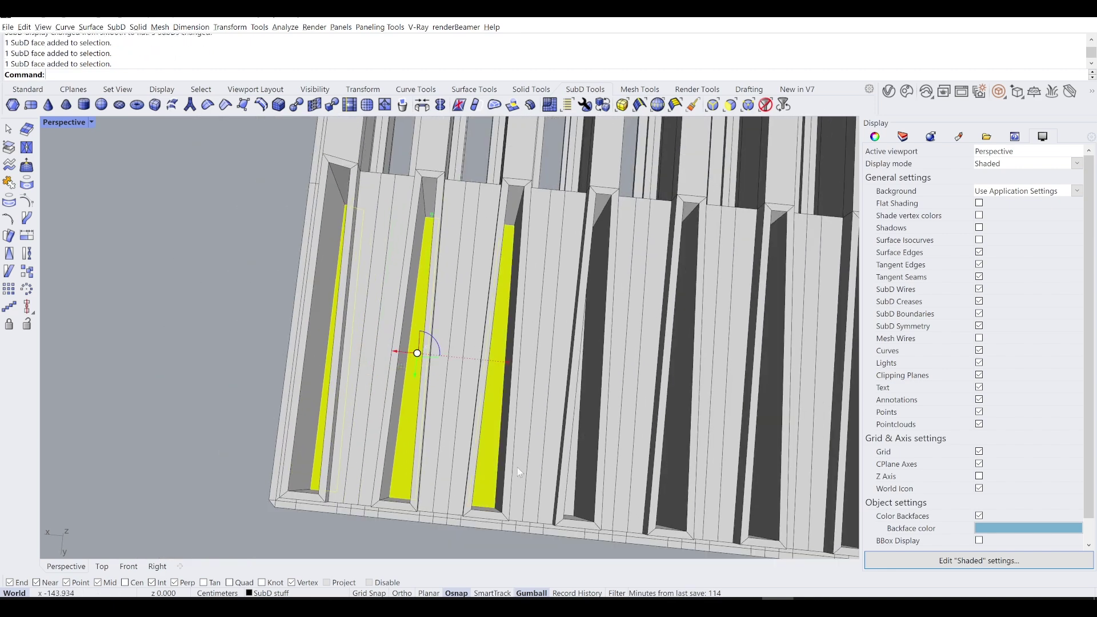
{"action": "scroll", "coordinate": [473, 469], "scroll_direction": "up", "scroll_amount": 3}
{"action": "left_click", "coordinate": [475, 447], "text": "ctrl+shift"}
{"action": "right_click_drag", "start_coordinate": [619, 431], "coordinate": [451, 428]}
{"action": "right_click_drag", "start_coordinate": [568, 404], "coordinate": [453, 405]}
{"action": "left_click", "coordinate": [459, 413], "text": "ctrl+shift"}
{"action": "right_click_drag", "start_coordinate": [563, 399], "coordinate": [481, 402]}
{"action": "scroll", "coordinate": [476, 409], "scroll_direction": "up", "scroll_amount": 3}
{"action": "left_click", "coordinate": [479, 409], "text": "ctrl+shift"}
Add the eight matching strip faces on the block's underside to the selection and delete them together with the recess floors.
{"action": "right_click_drag", "start_coordinate": [579, 423], "coordinate": [464, 279]}
{"action": "left_click", "coordinate": [468, 227], "text": "ctrl+shift"}
{"action": "right_click_drag", "start_coordinate": [468, 227], "coordinate": [397, 242]}
{"action": "left_click", "coordinate": [397, 242], "text": "ctrl+shift"}
{"action": "right_click_drag", "start_coordinate": [369, 279], "coordinate": [393, 223]}
{"action": "left_click", "coordinate": [393, 223], "text": "ctrl+shift"}
{"action": "left_click", "coordinate": [319, 246], "text": "ctrl+shift"}
{"action": "right_click_drag", "start_coordinate": [318, 247], "coordinate": [348, 210]}
{"action": "left_click", "coordinate": [362, 210], "text": "ctrl+shift"}
{"action": "left_click", "coordinate": [348, 212], "text": "ctrl+shift"}
{"action": "left_click", "coordinate": [261, 242], "text": "ctrl+shift"}
{"action": "right_click_drag", "start_coordinate": [262, 241], "coordinate": [304, 236]}
{"action": "left_click", "coordinate": [316, 233], "text": "ctrl+shift"}
{"action": "scroll", "coordinate": [517, 482], "scroll_direction": "up", "scroll_amount": 5}
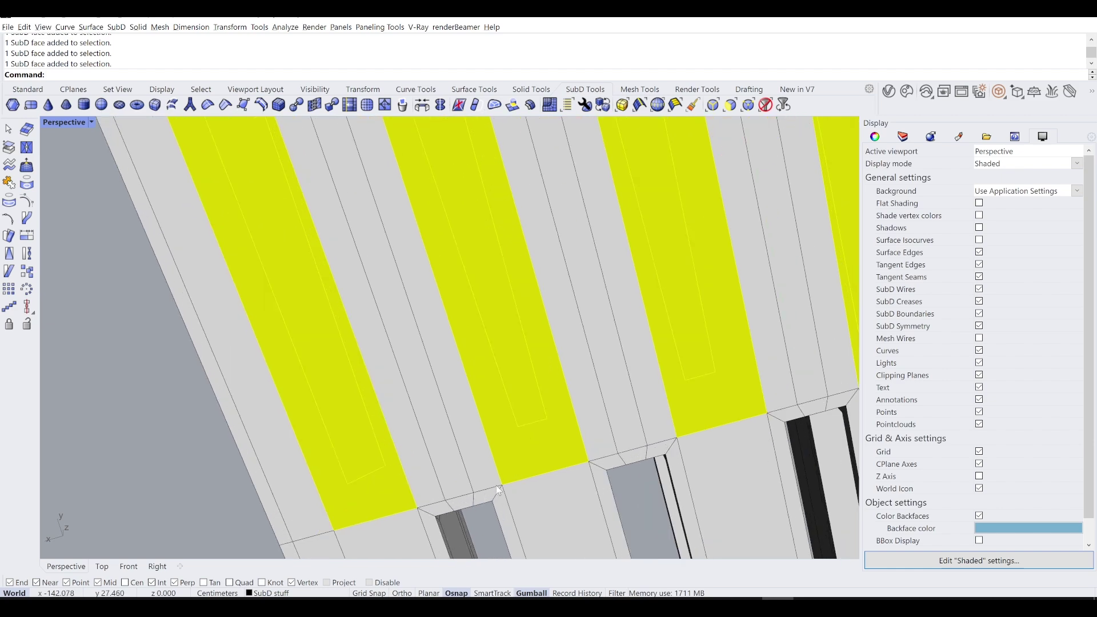
{"action": "key", "text": "Delete"}
{"action": "scroll", "coordinate": [511, 476], "scroll_direction": "up", "scroll_amount": 1}
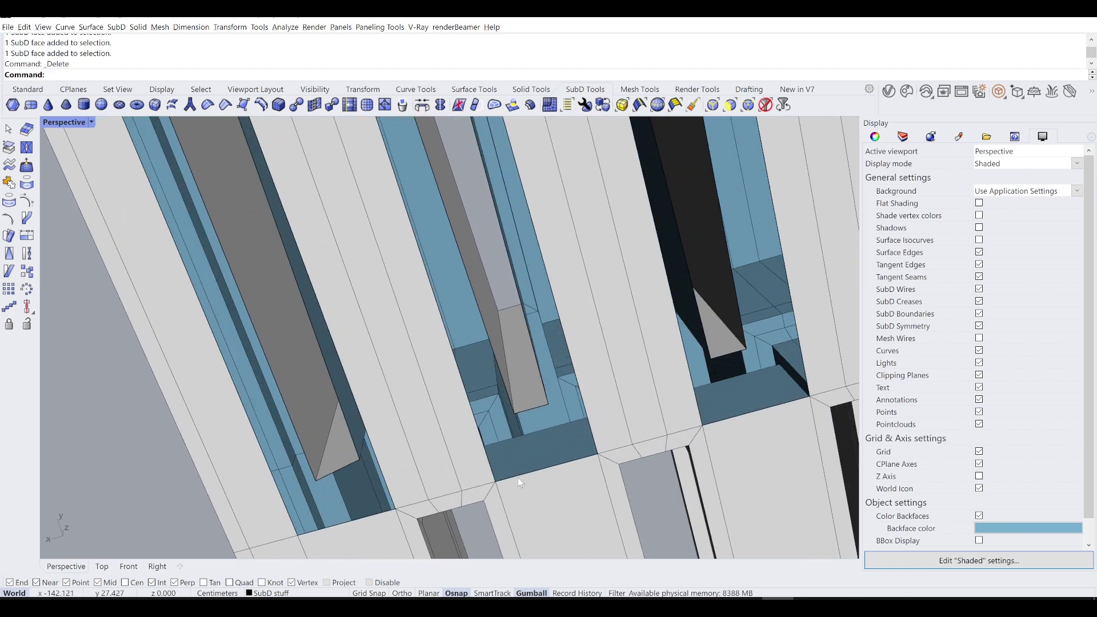
{"action": "left_click", "coordinate": [542, 455], "text": "ctrl+shift"}
{"action": "key", "text": "ctrl+a"}
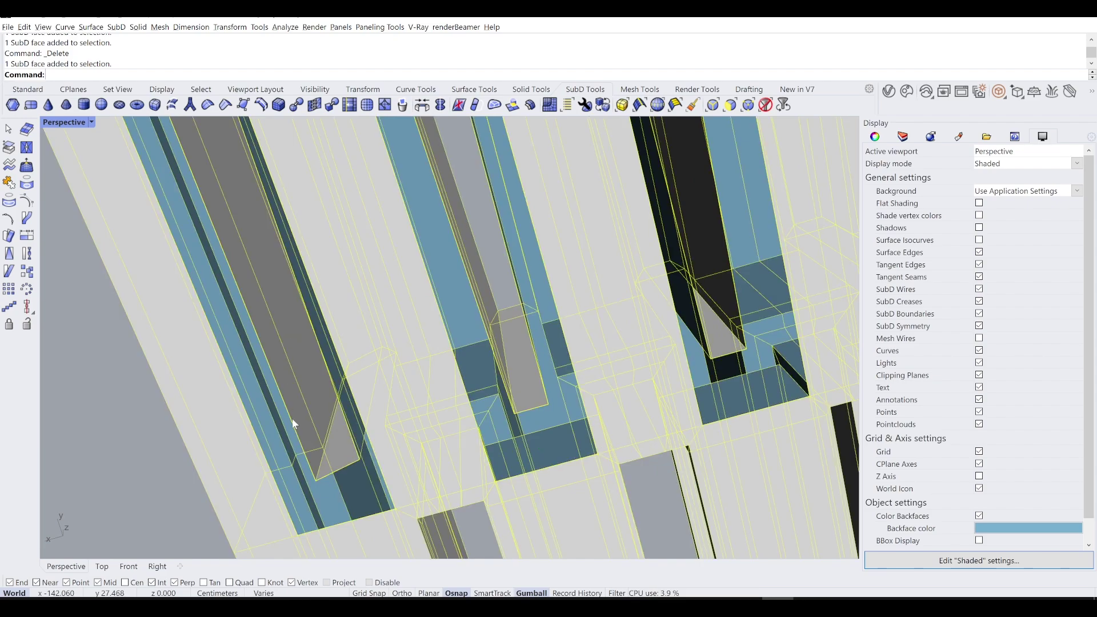
{"action": "scroll", "coordinate": [319, 430], "scroll_direction": "down", "scroll_amount": 5}
{"action": "right_click_drag", "start_coordinate": [319, 431], "coordinate": [324, 290]}
{"action": "key", "text": "Escape"}
Try bridging the first recess's open lower edge loop to the surrounding opening on the underside.
{"action": "double_click", "coordinate": [327, 276], "text": "ctrl+shift"}
{"action": "left_click", "coordinate": [358, 272], "text": "ctrl+shift"}
{"action": "double_click", "coordinate": [358, 271], "text": "ctrl+shift"}
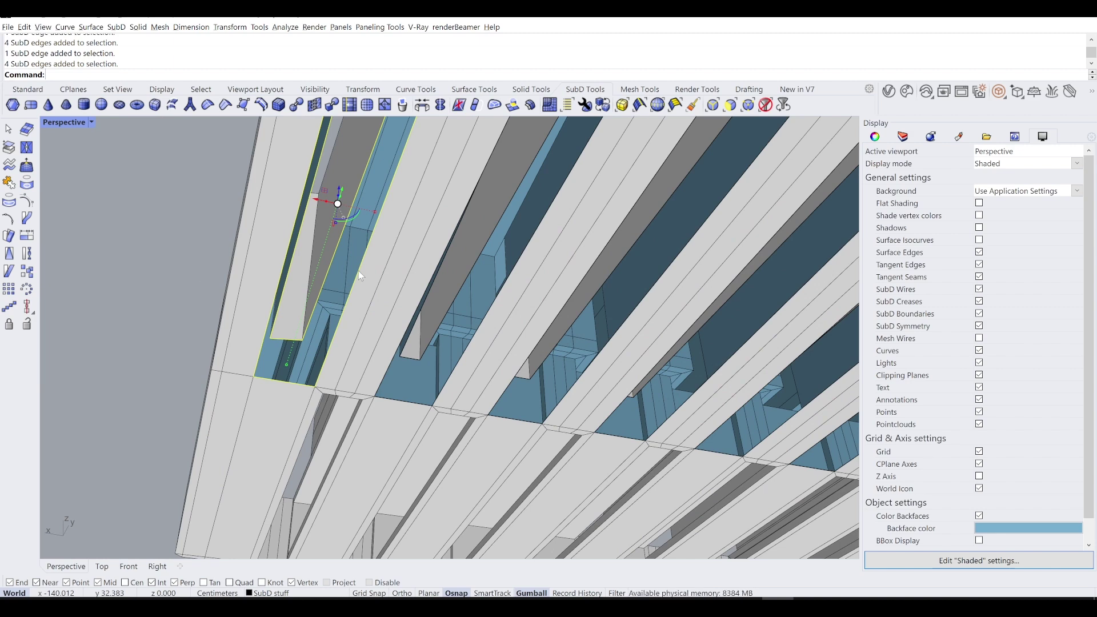
{"action": "key", "text": "Return"}
{"action": "key", "text": "Return"}
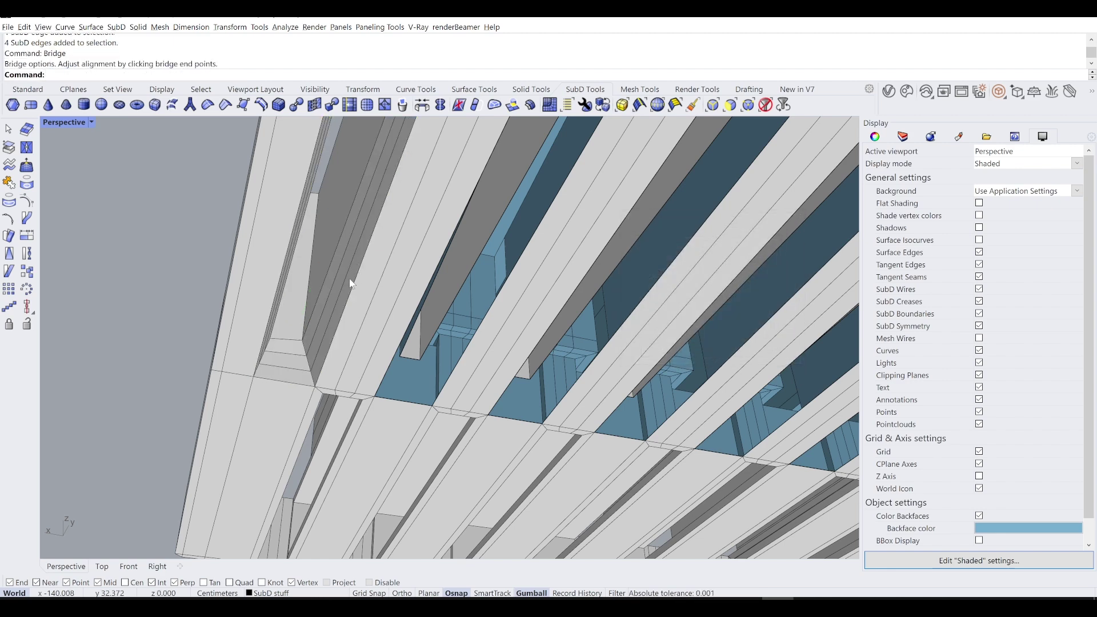
Check the bridged first recess in smooth and flat display and undo the bridge.
{"action": "key", "text": "Tab"}
{"action": "right_click_drag", "start_coordinate": [349, 279], "coordinate": [346, 300]}
{"action": "key", "text": "Tab"}
{"action": "scroll", "coordinate": [333, 297], "scroll_direction": "up", "scroll_amount": 5}
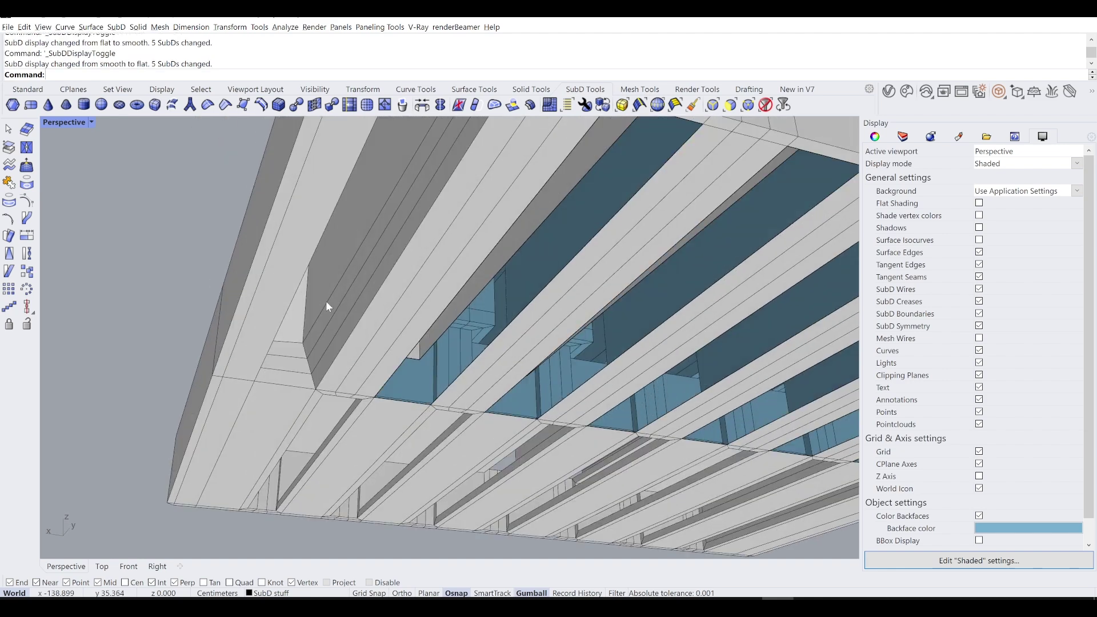
{"action": "key", "text": "ctrl+z"}
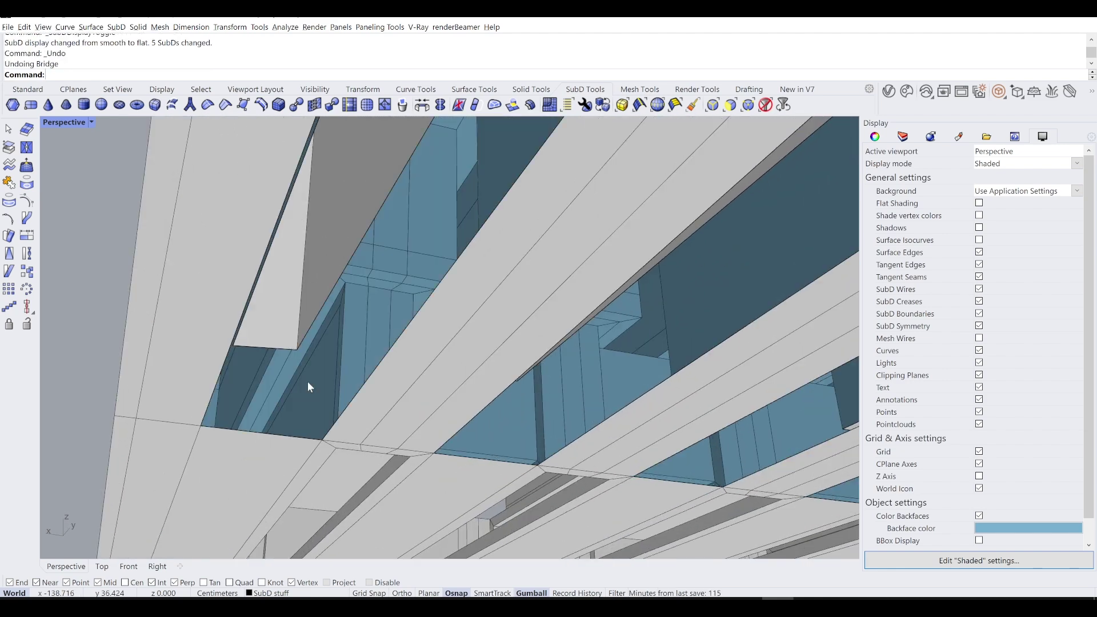
Bridge the first recess's lower edge loop to its underside opening with 1 segment and Join enabled.
{"action": "double_click", "coordinate": [253, 346]}
{"action": "double_click", "coordinate": [274, 438], "text": "shift"}
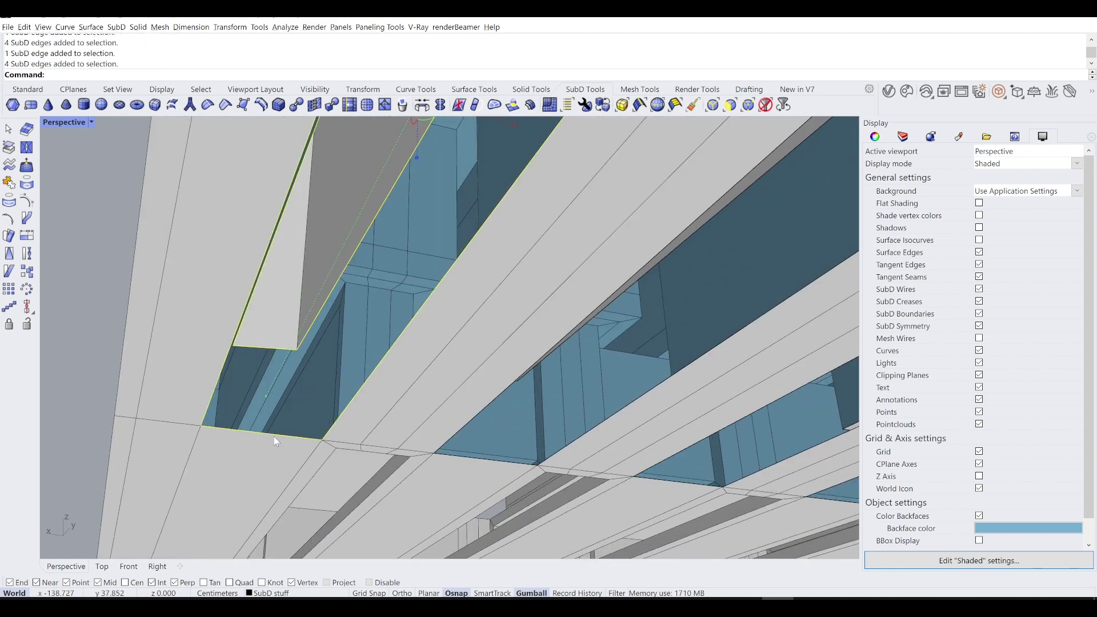
{"action": "key", "text": "Return"}
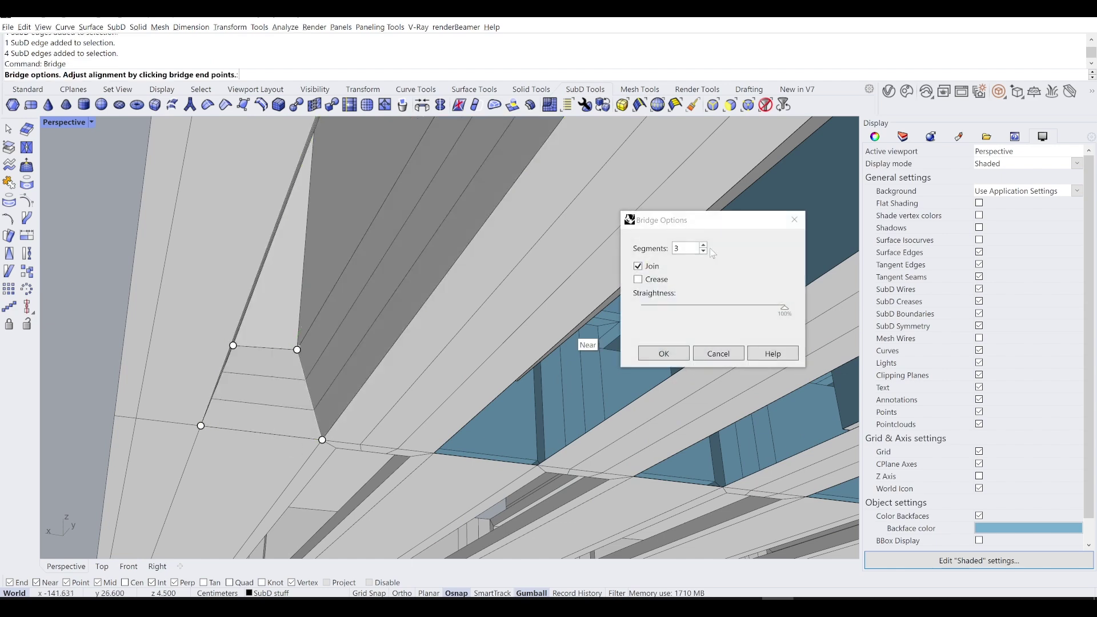
{"action": "left_click", "coordinate": [703, 251]}
{"action": "left_click", "coordinate": [703, 251]}
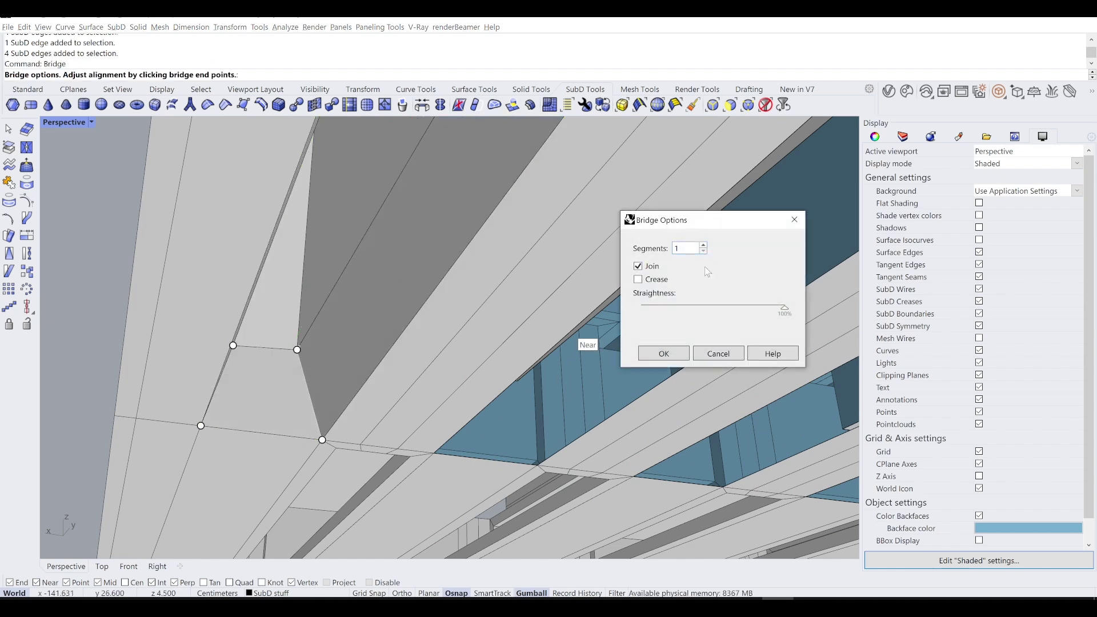
{"action": "left_click", "coordinate": [664, 353]}
Inspect the bridged first slot in smooth SubD display from below and from the end, and return to flat display.
{"action": "key", "text": "Tab"}
{"action": "right_click_drag", "start_coordinate": [618, 344], "coordinate": [497, 356]}
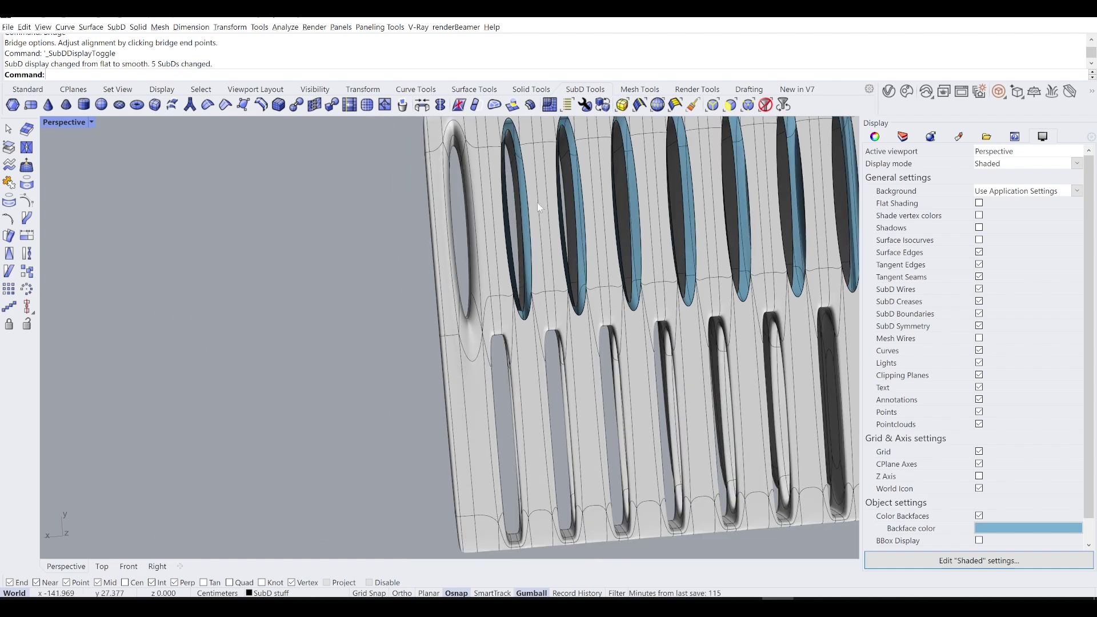
{"action": "scroll", "coordinate": [418, 209], "scroll_direction": "down", "scroll_amount": 5}
{"action": "right_click_drag", "start_coordinate": [417, 209], "coordinate": [478, 376]}
{"action": "scroll", "coordinate": [447, 303], "scroll_direction": "up", "scroll_amount": 6}
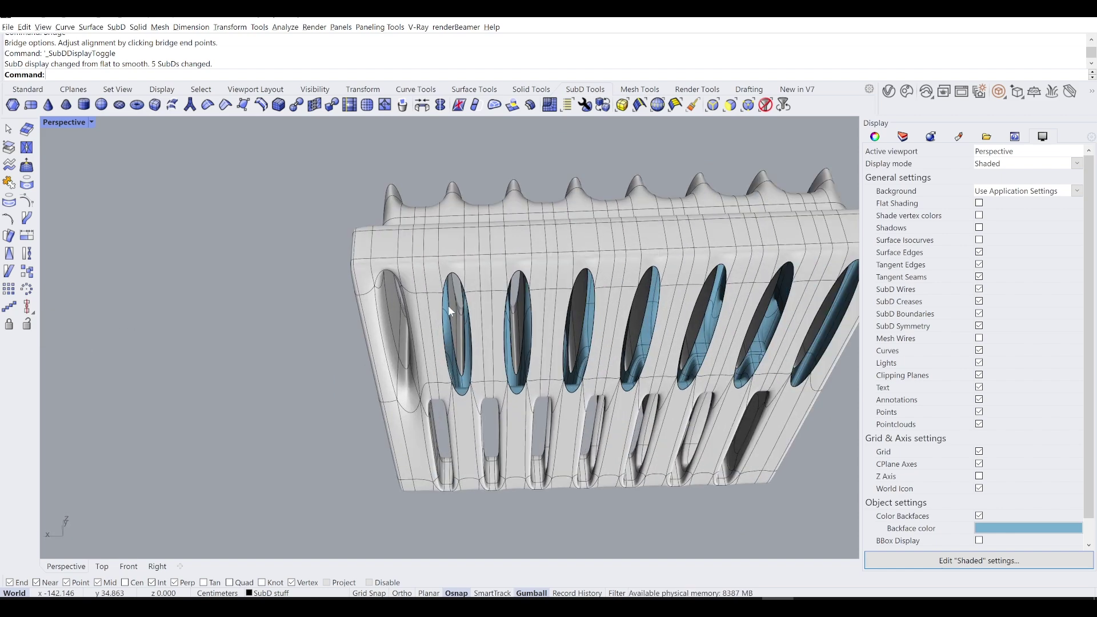
{"action": "scroll", "coordinate": [444, 303], "scroll_direction": "up", "scroll_amount": 2}
{"action": "key", "text": "Tab"}
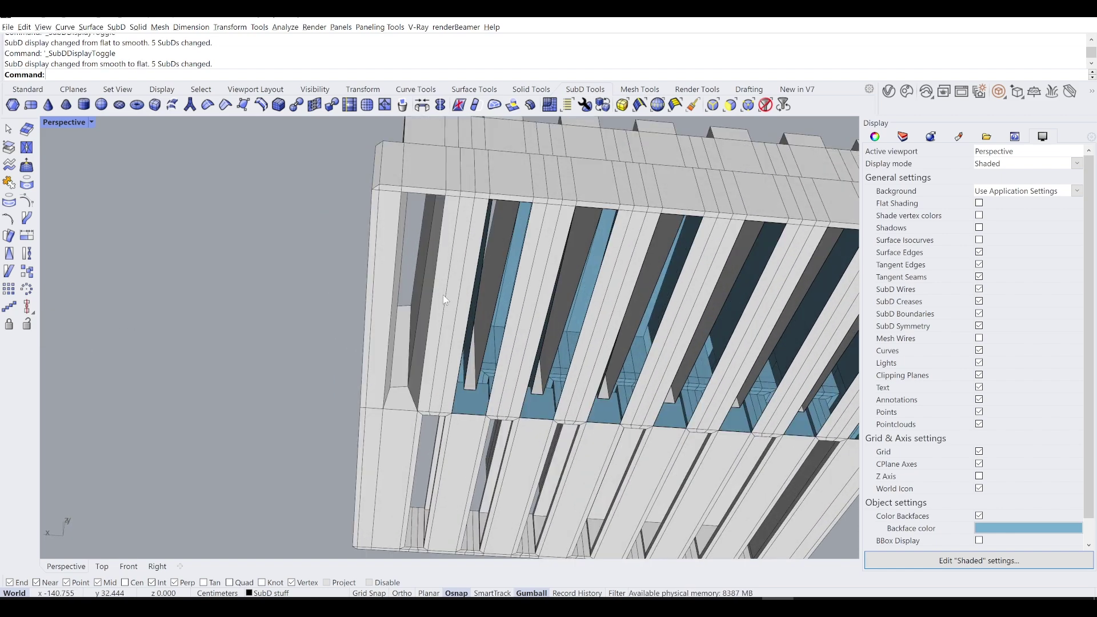
Bridge the second recess's lower edge loop to its underside opening with the same bridge options.
{"action": "right_click_drag", "start_coordinate": [497, 269], "coordinate": [461, 398]}
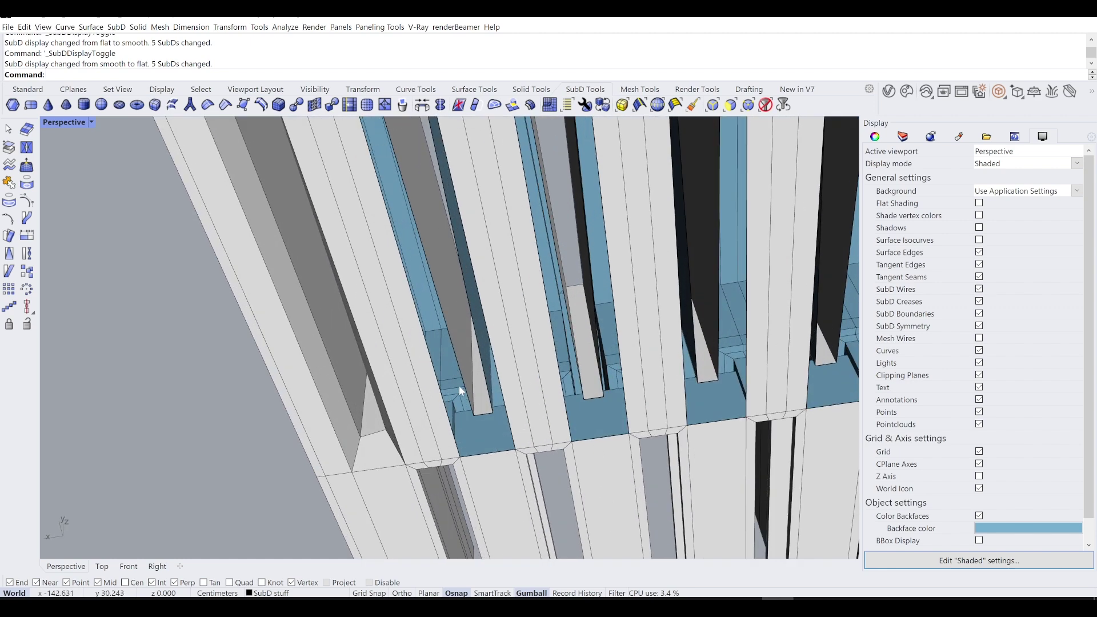
{"action": "double_click", "coordinate": [452, 340], "text": "ctrl+shift"}
{"action": "double_click", "coordinate": [438, 383], "text": "ctrl+shift"}
{"action": "right_click", "coordinate": [438, 384]}
{"action": "left_click", "coordinate": [664, 351]}
Bridge the third recess's lower edge loop to its underside opening with the same bridge options.
{"action": "right_click_drag", "start_coordinate": [596, 411], "coordinate": [546, 426], "text": "shift"}
{"action": "double_click", "coordinate": [544, 414], "text": "ctrl+shift"}
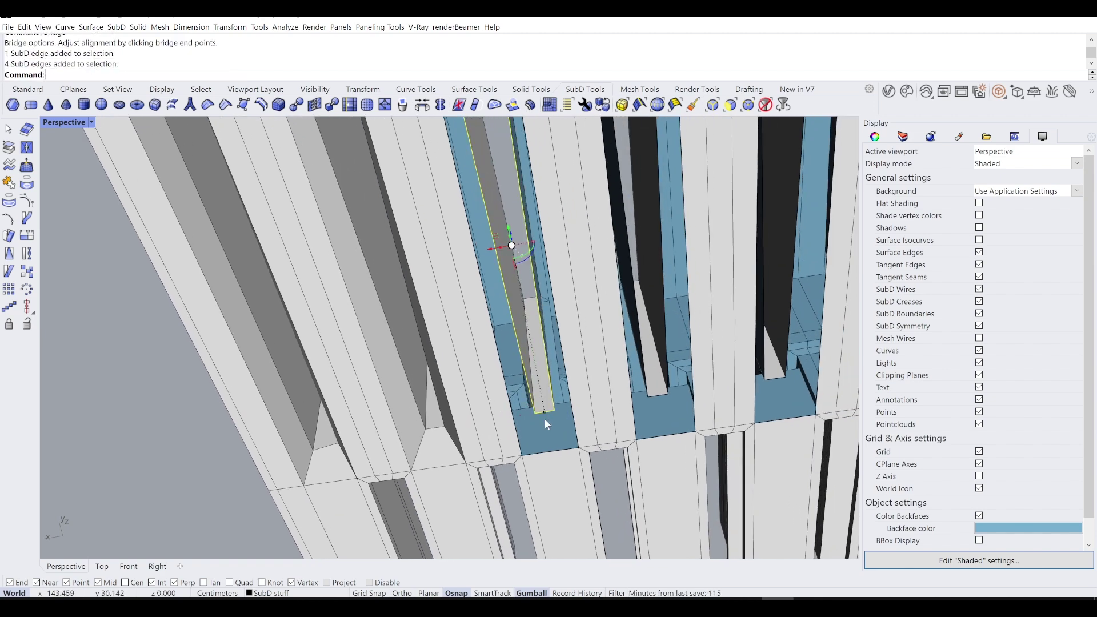
{"action": "double_click", "coordinate": [556, 453], "text": "ctrl+shift"}
{"action": "right_click", "coordinate": [555, 452]}
{"action": "left_click", "coordinate": [664, 353]}
Bridge the fourth recess's lower edge loop to its underside opening with the same bridge options.
{"action": "right_click_drag", "start_coordinate": [640, 406], "coordinate": [590, 414], "text": "shift"}
{"action": "scroll", "coordinate": [592, 420], "scroll_direction": "up", "scroll_amount": 3}
{"action": "double_click", "coordinate": [626, 394], "text": "ctrl+shift"}
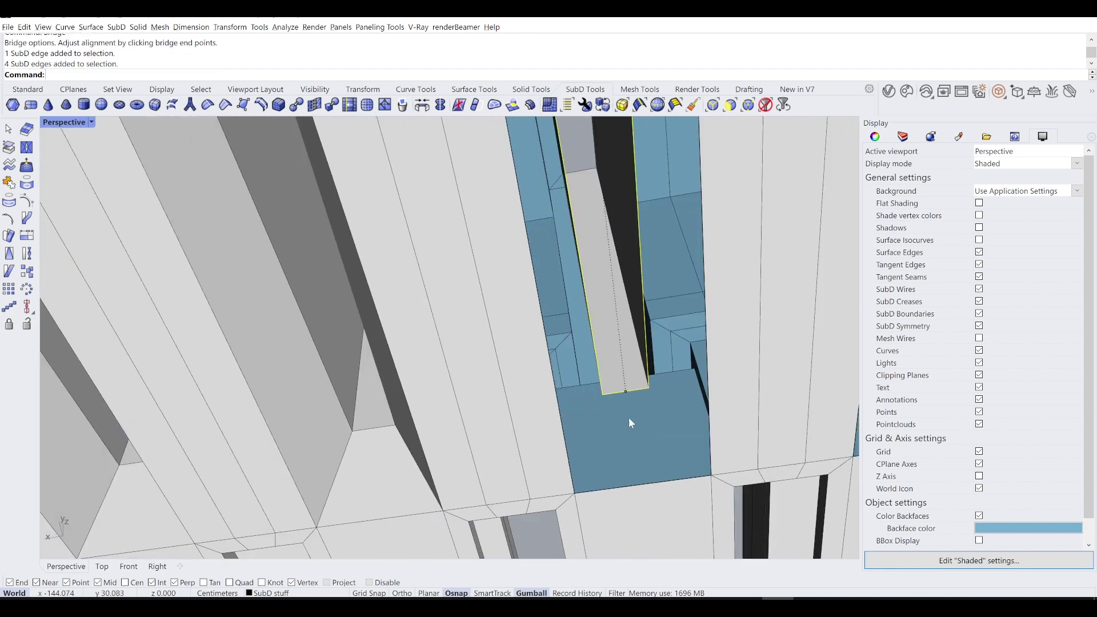
{"action": "double_click", "coordinate": [639, 488], "text": "ctrl+shift"}
{"action": "right_click", "coordinate": [639, 450]}
{"action": "left_click", "coordinate": [657, 352]}
Bridge the fifth recess's lower edge loop to its underside opening with the same bridge options.
{"action": "right_click_drag", "start_coordinate": [680, 441], "coordinate": [602, 430]}
{"action": "scroll", "coordinate": [602, 430], "scroll_direction": "up", "scroll_amount": 3}
{"action": "double_click", "coordinate": [664, 418], "text": "ctrl+shift"}
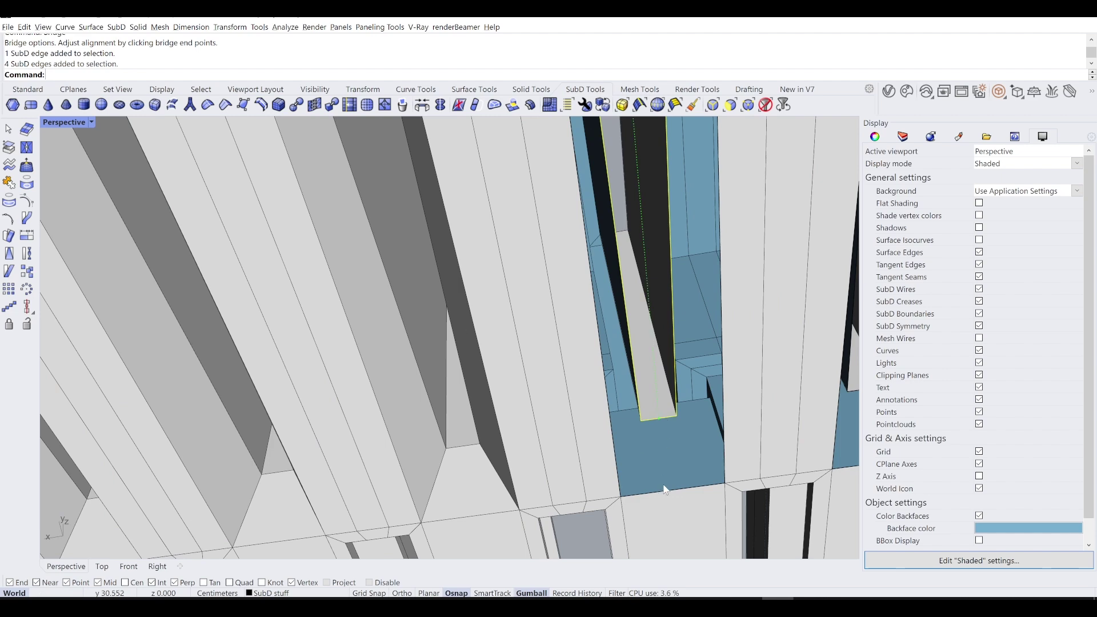
{"action": "double_click", "coordinate": [667, 490], "text": "ctrl+shift"}
{"action": "right_click_drag", "start_coordinate": [678, 476], "coordinate": [602, 444]}
{"action": "right_click", "coordinate": [603, 444]}
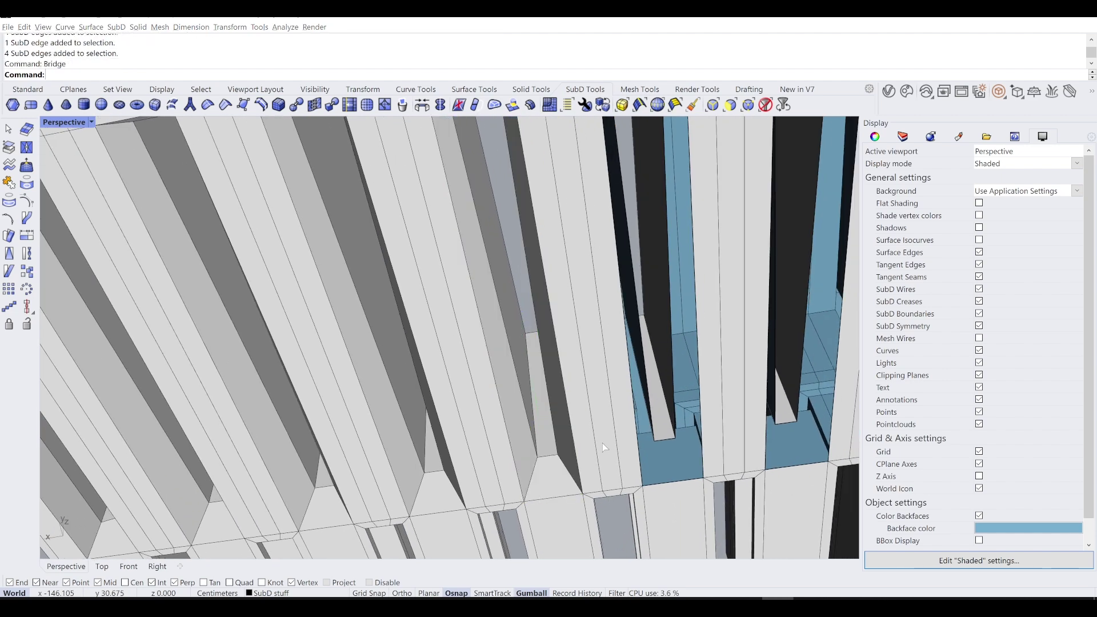
{"action": "left_click", "coordinate": [658, 353]}
Bridge the sixth recess's lower edge loop to its underside opening with the same bridge options.
{"action": "double_click", "coordinate": [665, 439], "text": "ctrl+shift"}
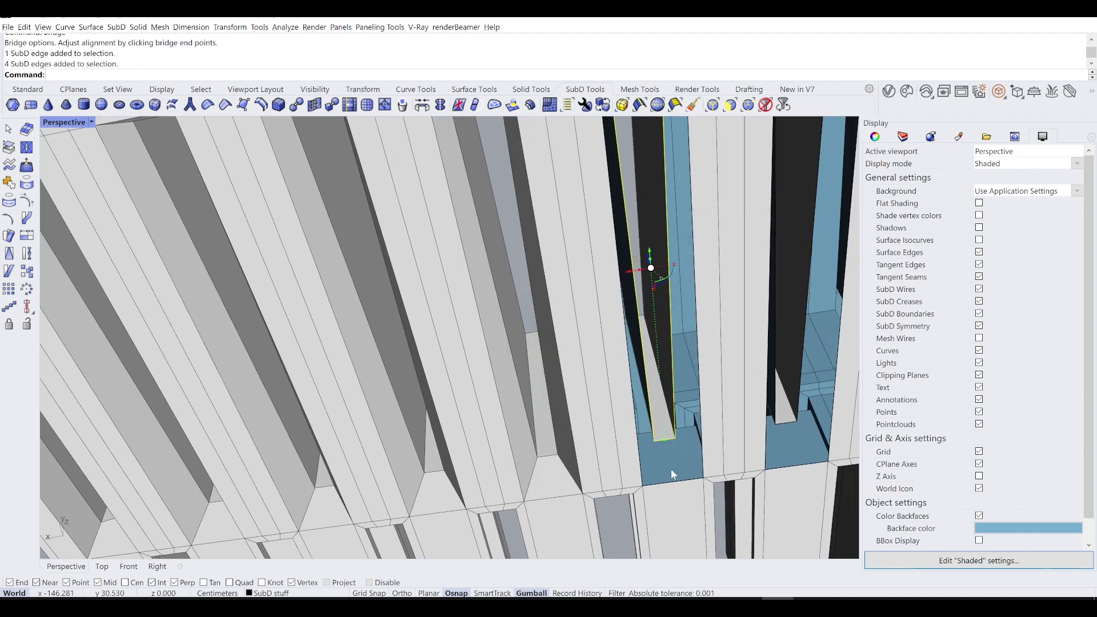
{"action": "right_click", "coordinate": [674, 481]}
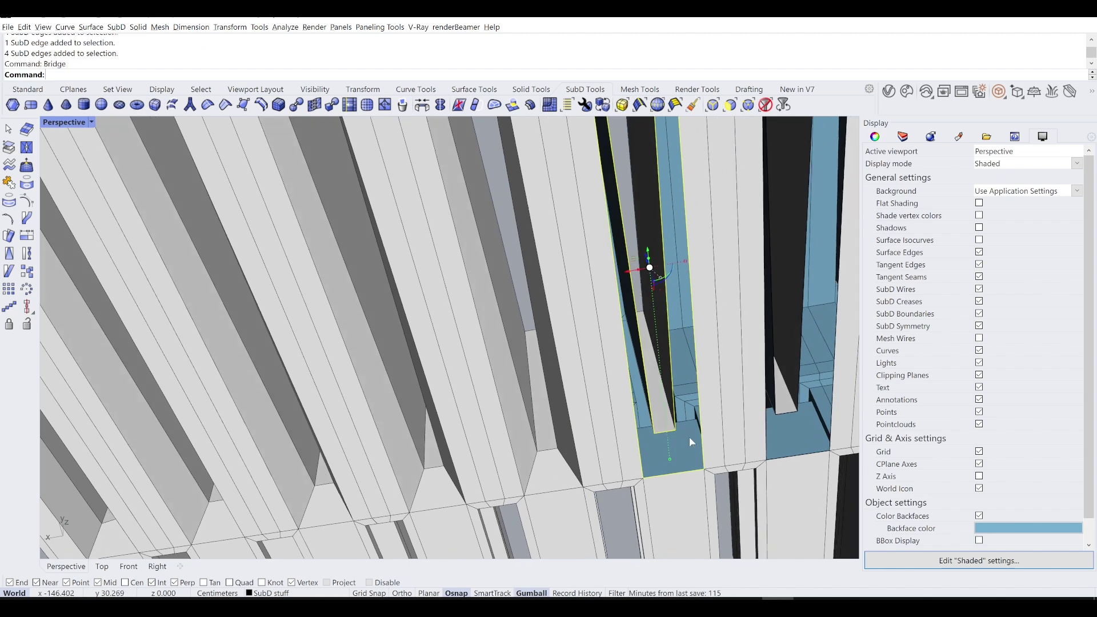
{"action": "key", "text": "Return"}
{"action": "right_click_drag", "start_coordinate": [767, 407], "coordinate": [675, 434]}
{"action": "left_click", "coordinate": [675, 433], "text": "ctrl+shift"}
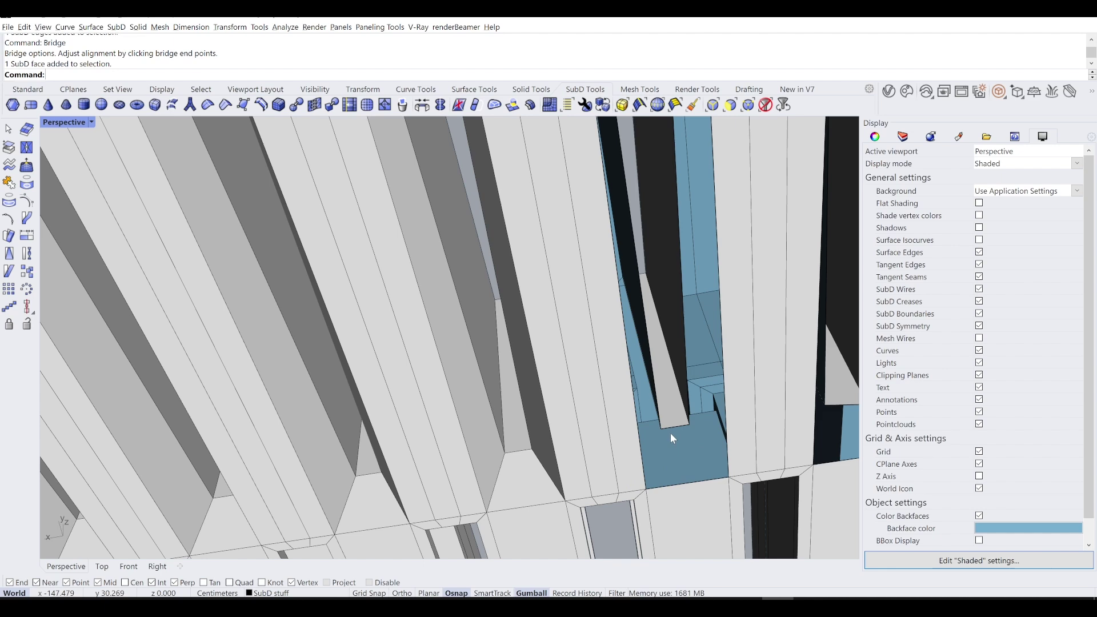
{"action": "left_click", "coordinate": [678, 428], "text": "ctrl+shift"}
{"action": "key", "text": "Escape"}
{"action": "left_click", "coordinate": [676, 427], "text": "ctrl+shift"}
{"action": "key", "text": "Escape"}
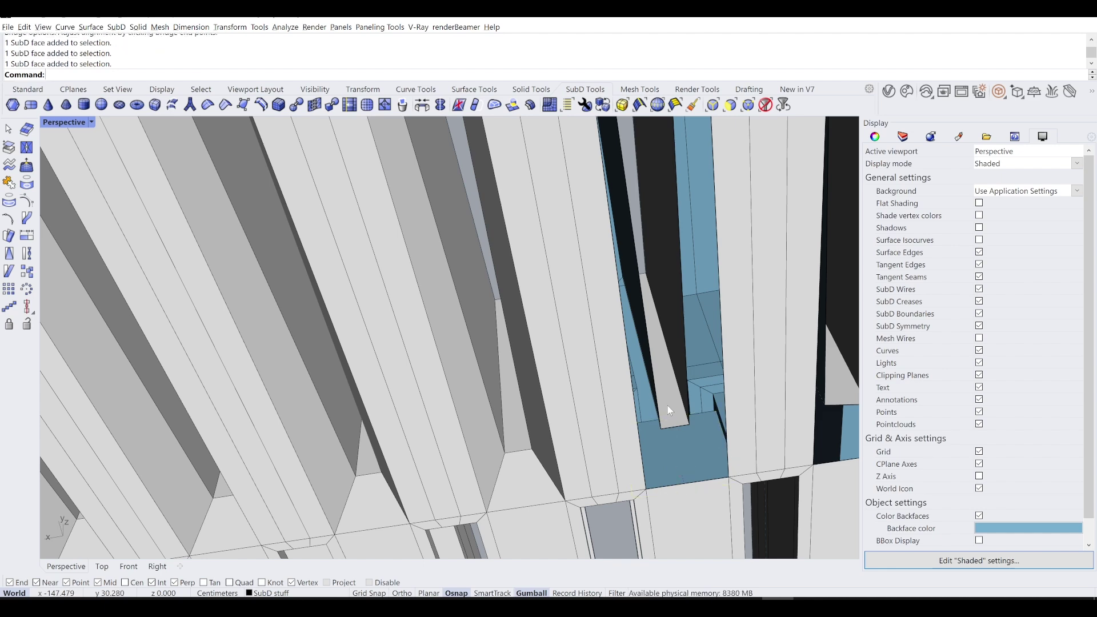
{"action": "scroll", "coordinate": [668, 405], "scroll_direction": "up", "scroll_amount": 3}
{"action": "double_click", "coordinate": [668, 518], "text": "ctrl+shift"}
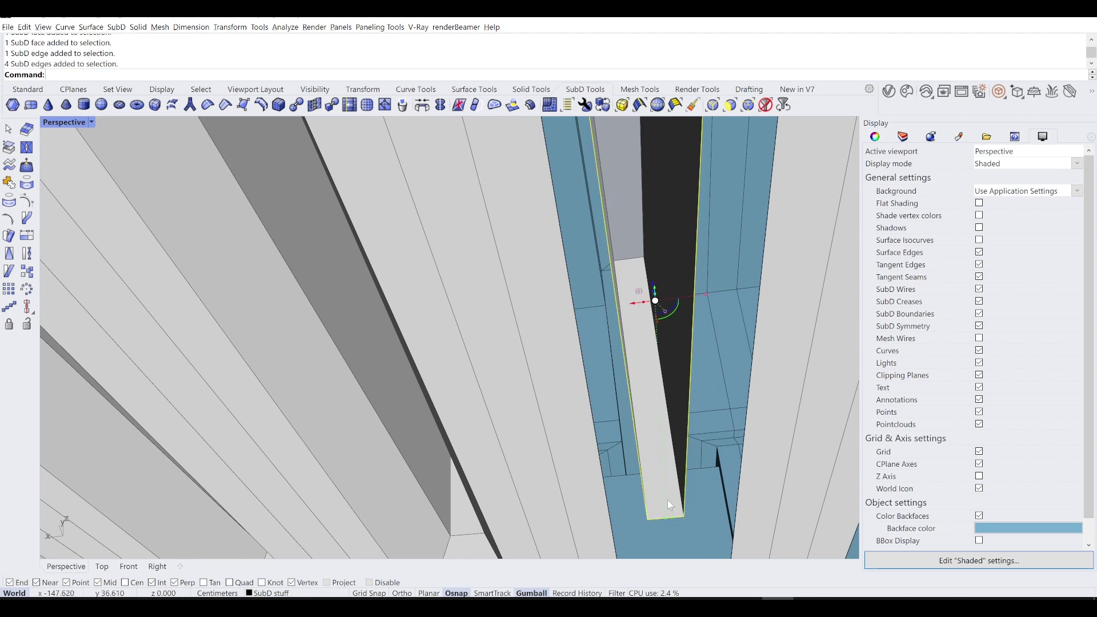
{"action": "right_click_drag", "start_coordinate": [673, 521], "coordinate": [661, 399]}
{"action": "double_click", "coordinate": [676, 447], "text": "ctrl+shift"}
{"action": "scroll", "coordinate": [676, 449], "scroll_direction": "down", "scroll_amount": 10}
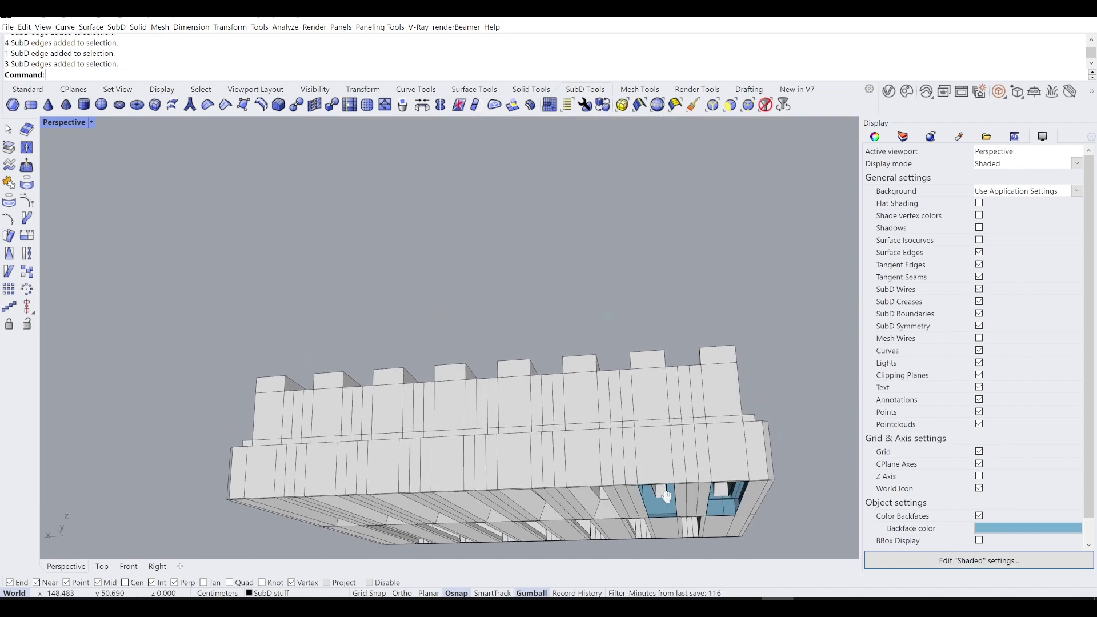
{"action": "right_click_drag", "start_coordinate": [670, 447], "coordinate": [536, 282]}
{"action": "scroll", "coordinate": [601, 262], "scroll_direction": "up", "scroll_amount": 5}
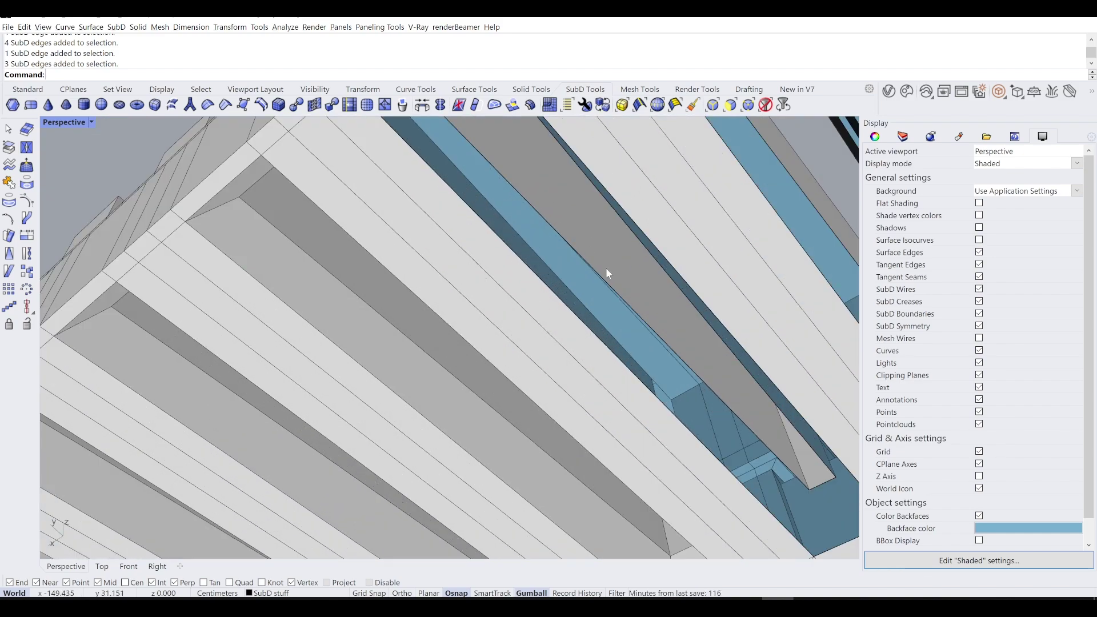
{"action": "scroll", "coordinate": [620, 314], "scroll_direction": "up", "scroll_amount": 3}
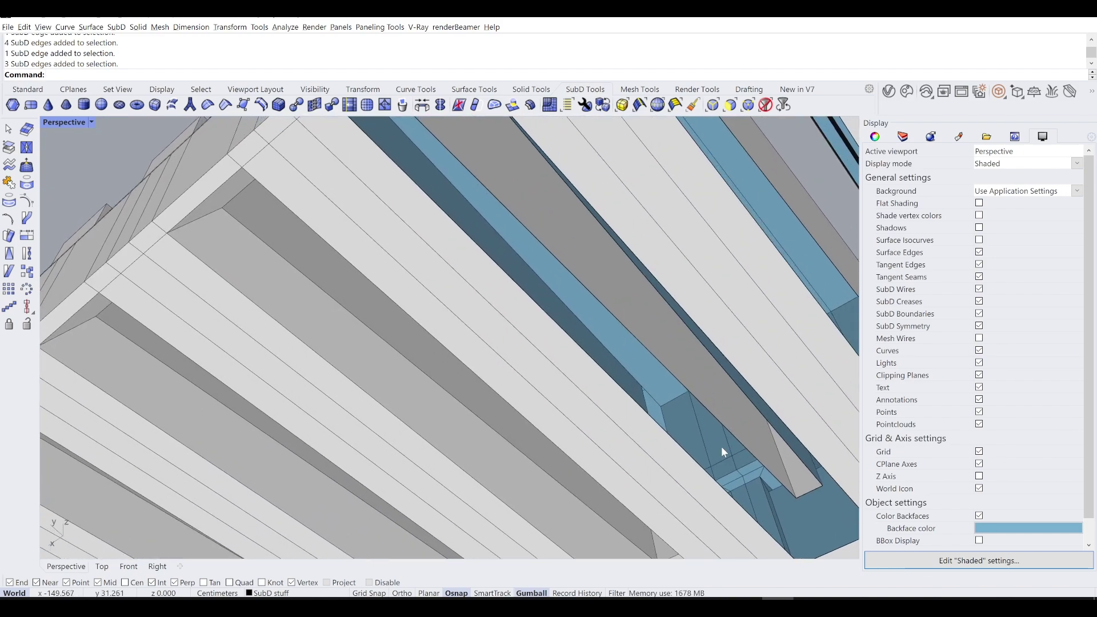
{"action": "double_click", "coordinate": [691, 457], "text": "ctrl+shift"}
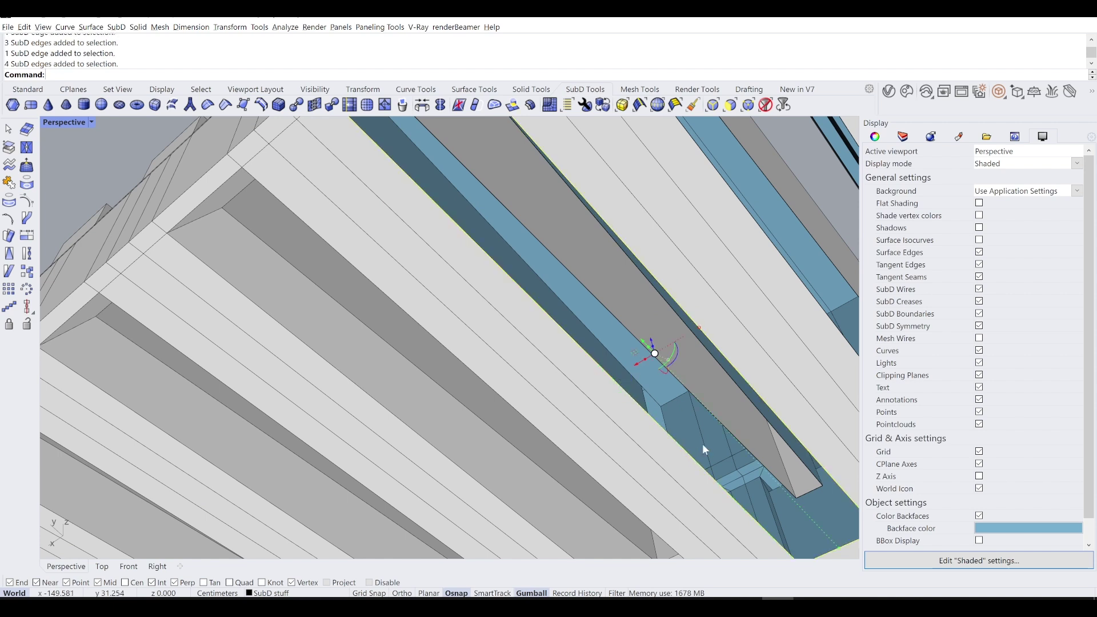
{"action": "double_click", "coordinate": [762, 417], "text": "ctrl+shift"}
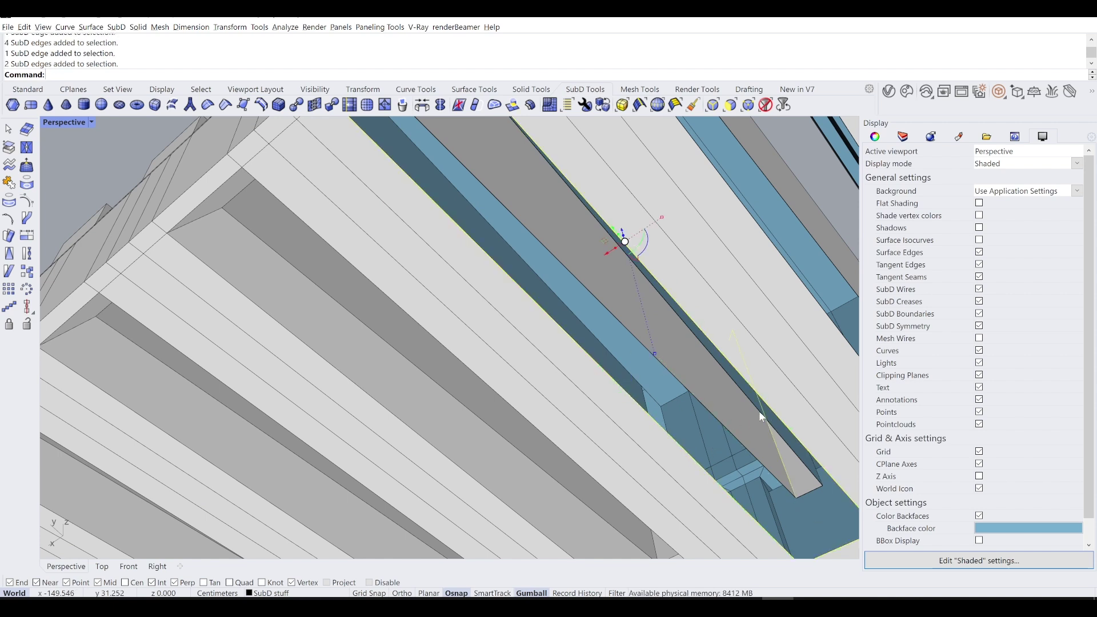
{"action": "left_click", "coordinate": [770, 435], "text": "ctrl"}
{"action": "type", "text": "Bridge"}
{"action": "key", "text": "Return"}
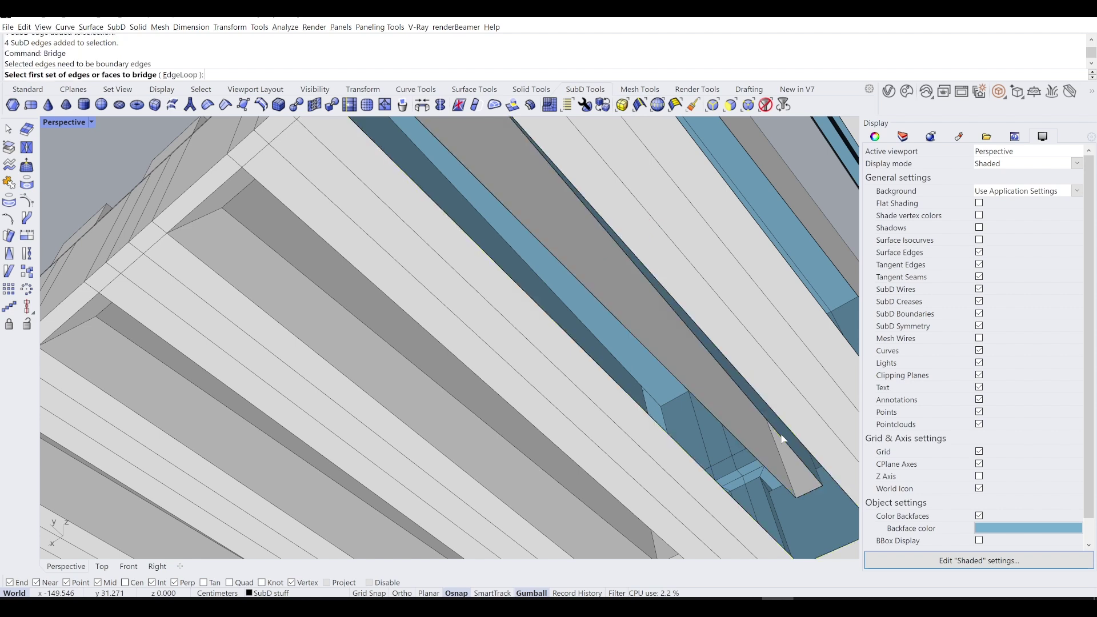
{"action": "left_click", "coordinate": [783, 439]}
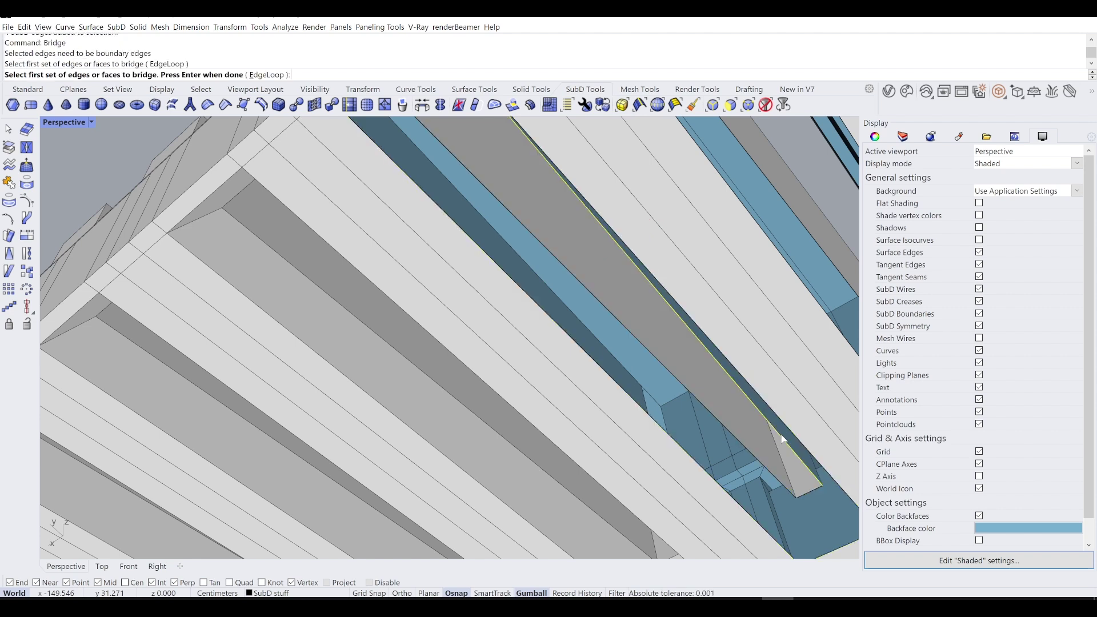
{"action": "key", "text": "Escape"}
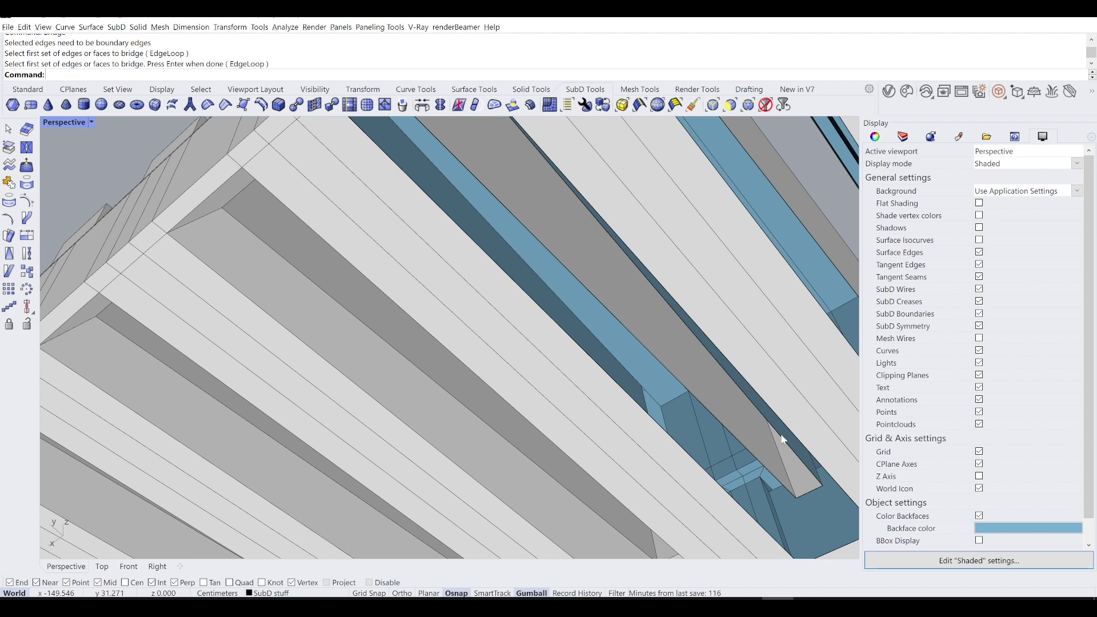
Bridge the seventh recess's lower edge loop to its underside opening with the same bridge options.
{"action": "double_click", "coordinate": [794, 453], "text": "ctrl+shift"}
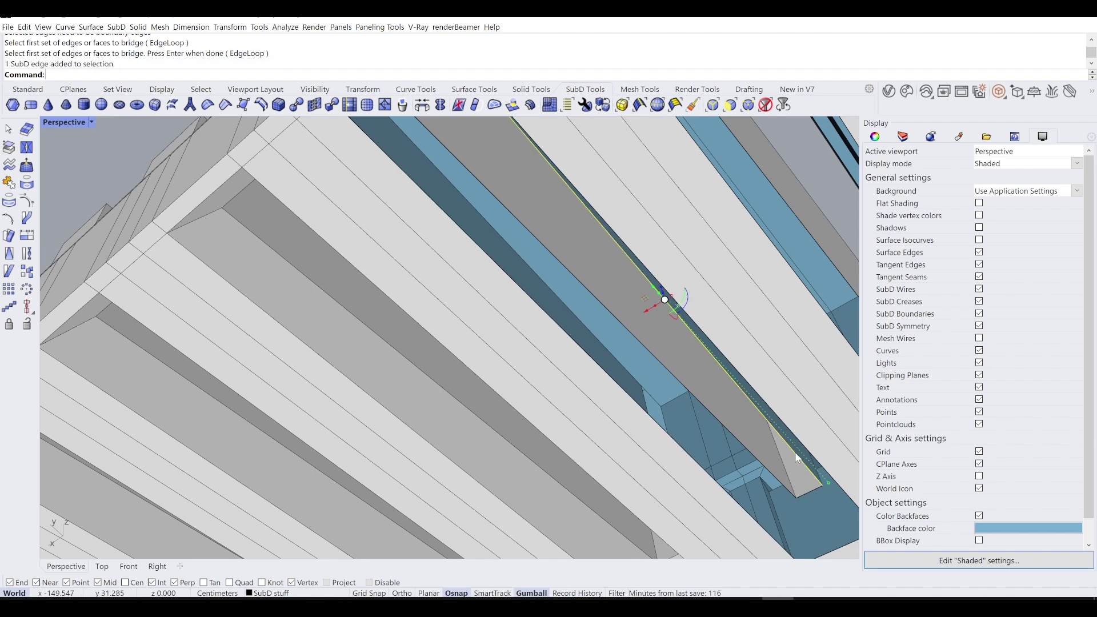
{"action": "scroll", "coordinate": [794, 454], "scroll_direction": "down", "scroll_amount": 5}
{"action": "scroll", "coordinate": [695, 361], "scroll_direction": "up", "scroll_amount": 2}
{"action": "right_click_drag", "start_coordinate": [696, 363], "coordinate": [278, 396]}
{"action": "key", "text": "Return"}
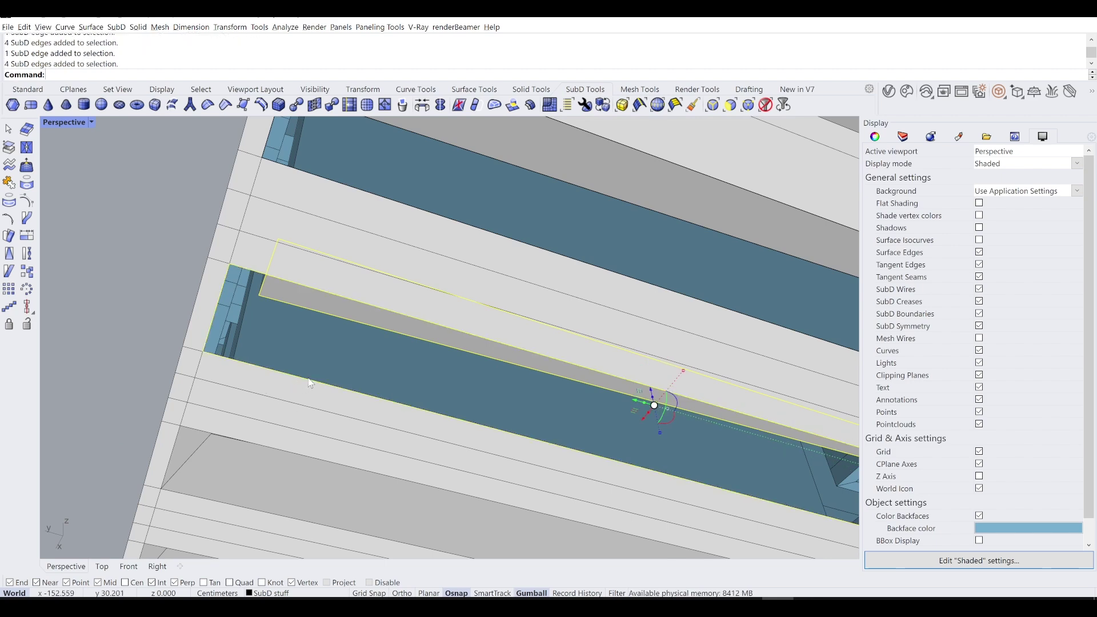
{"action": "scroll", "coordinate": [309, 377], "scroll_direction": "down", "scroll_amount": 3}
{"action": "key", "text": "Return"}
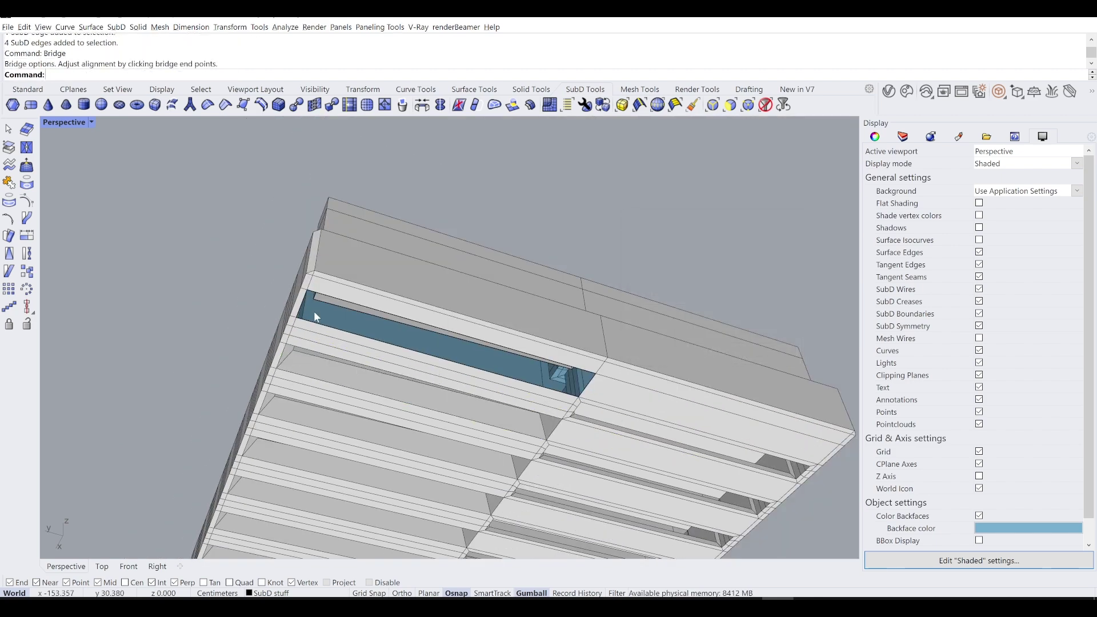
Bridge the eighth recess's lower edge loop to its underside opening with the same bridge options.
{"action": "scroll", "coordinate": [314, 314], "scroll_direction": "up", "scroll_amount": 5}
{"action": "double_click", "coordinate": [362, 269]}
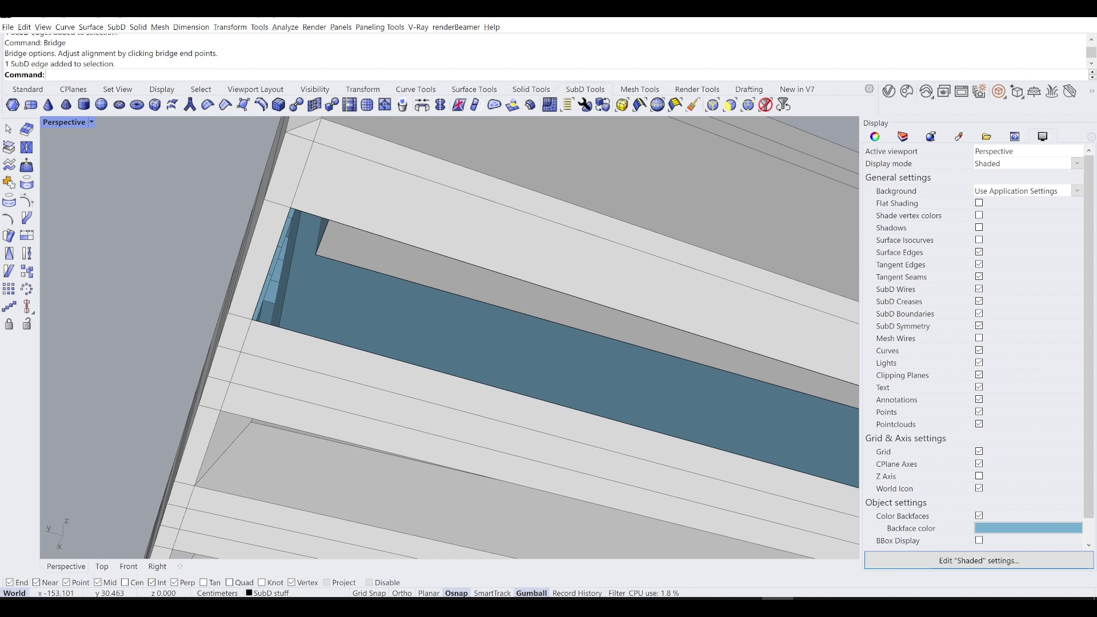
{"action": "left_click", "coordinate": [362, 355], "text": "shift"}
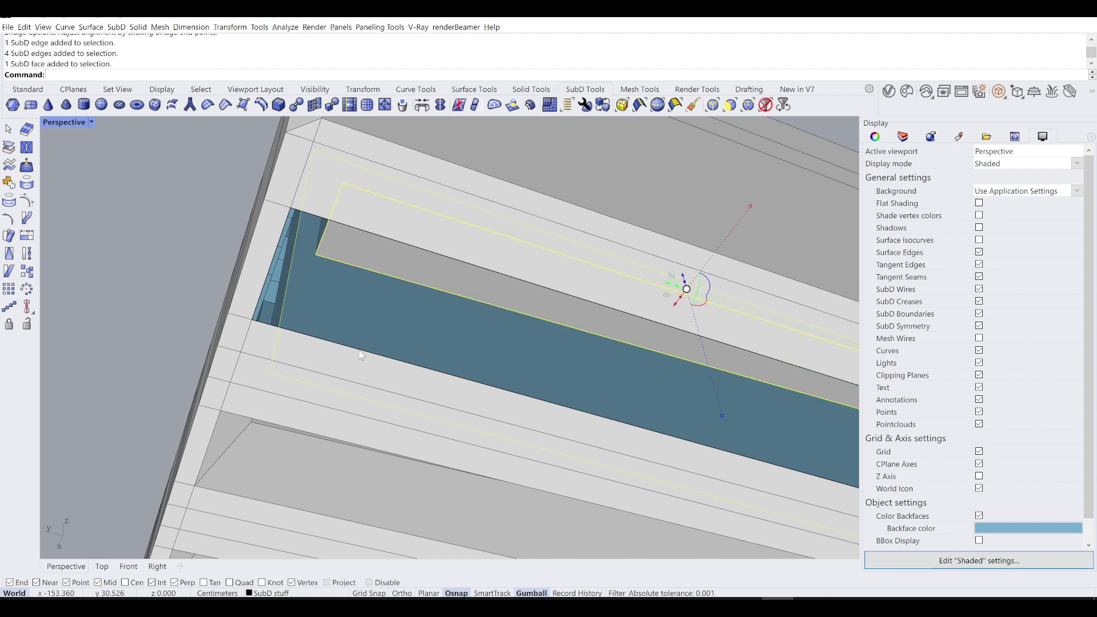
{"action": "left_click", "coordinate": [296, 312], "text": "ctrl"}
{"action": "double_click", "coordinate": [314, 337], "text": "shift"}
{"action": "type", "text": "bridge"}
{"action": "key", "text": "Return"}
{"action": "key", "text": "Return"}
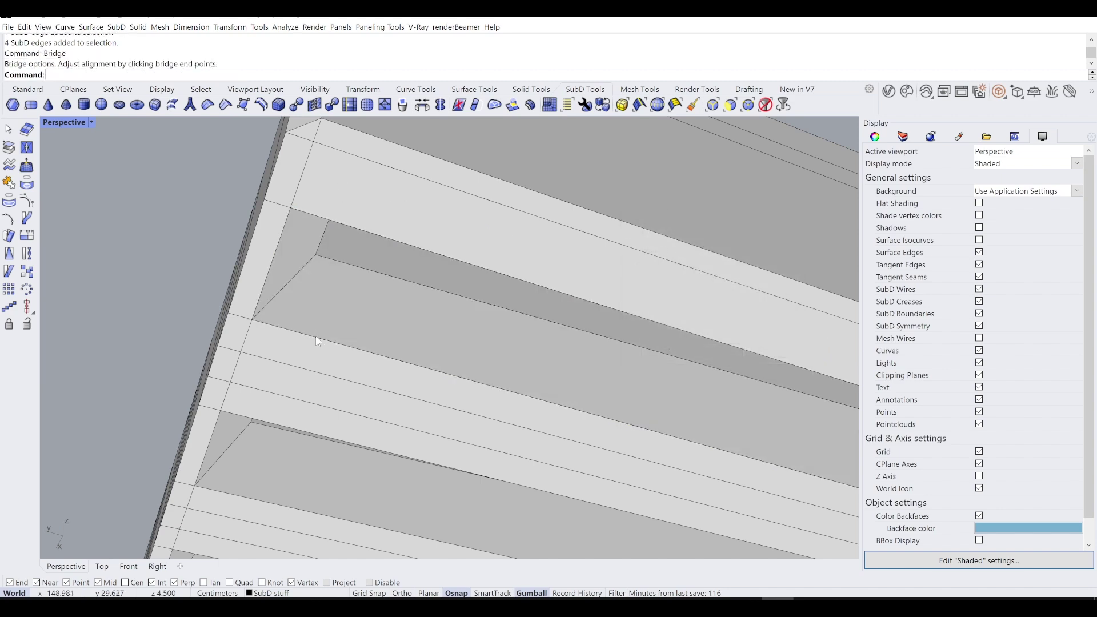
Examine the bridged slots from the underside in both smooth and flat SubD display.
{"action": "scroll", "coordinate": [330, 311], "scroll_direction": "down", "scroll_amount": 4}
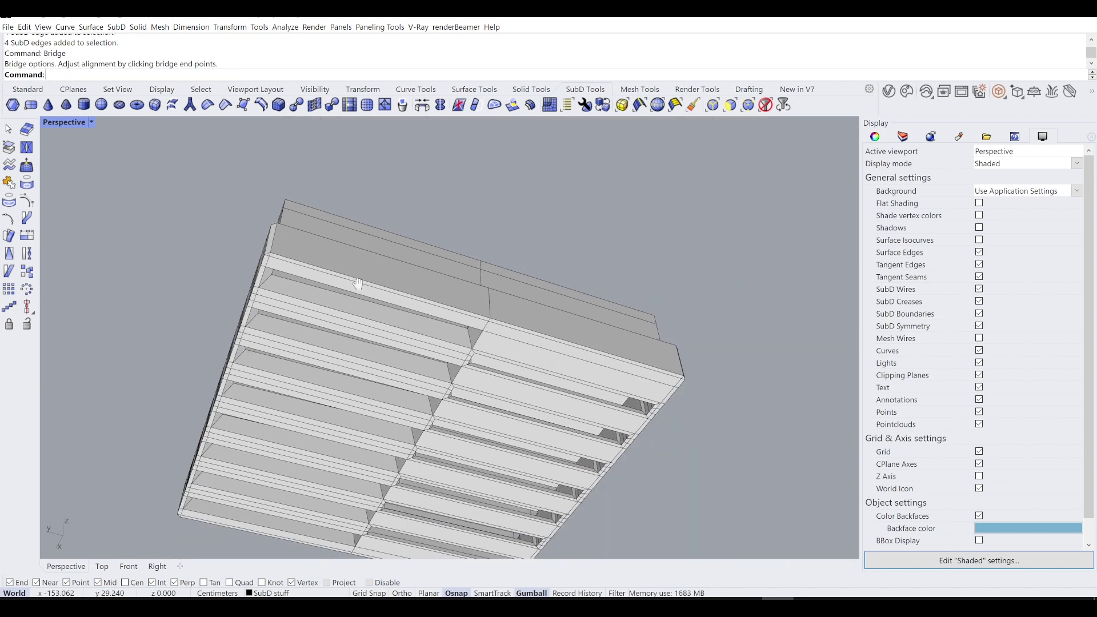
{"action": "key", "text": "Tab"}
{"action": "right_click_drag", "start_coordinate": [482, 272], "coordinate": [413, 268]}
{"action": "scroll", "coordinate": [413, 269], "scroll_direction": "up", "scroll_amount": 3}
{"action": "key", "text": "Tab"}
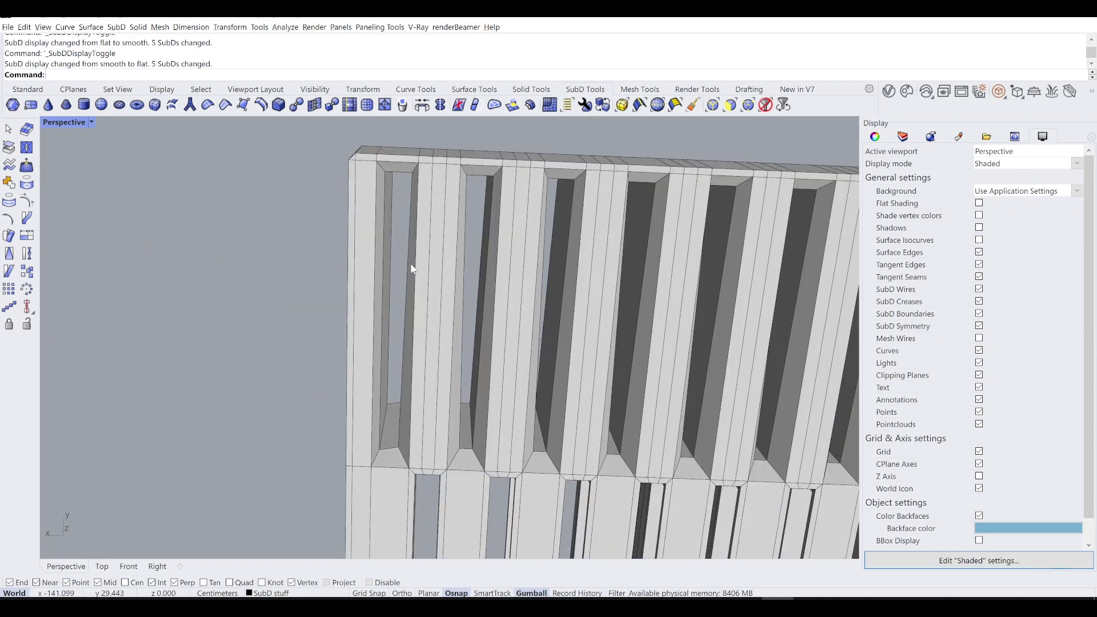
{"action": "mouse_move", "coordinate": [394, 351]}
{"action": "right_mouse_down"}
{"action": "mouse_move", "coordinate": [406, 382]}
{"action": "mouse_move", "coordinate": [392, 343]}
{"action": "mouse_move", "coordinate": [405, 342]}
{"action": "right_mouse_up"}
{"action": "scroll", "coordinate": [404, 342], "scroll_direction": "down", "scroll_amount": 5}
Select the long inner wall faces of the recesses in all eight ribs.
{"action": "right_click_drag", "start_coordinate": [490, 325], "coordinate": [453, 479]}
{"action": "scroll", "coordinate": [417, 365], "scroll_direction": "up", "scroll_amount": 8}
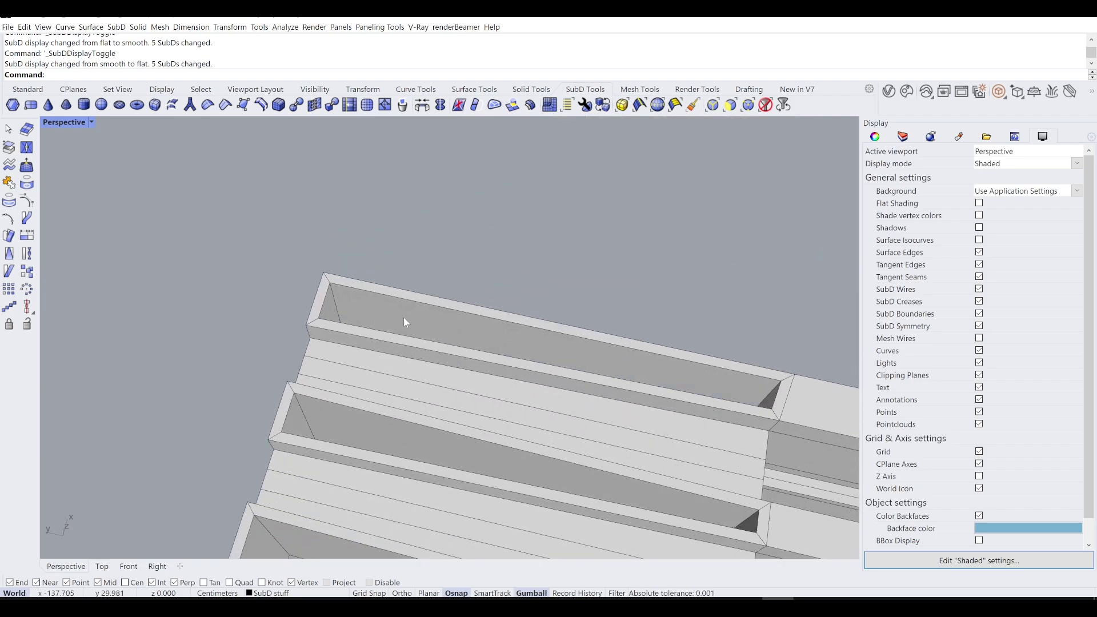
{"action": "left_click", "coordinate": [464, 335], "text": "ctrl+shift"}
{"action": "right_click_drag", "start_coordinate": [462, 329], "coordinate": [563, 425]}
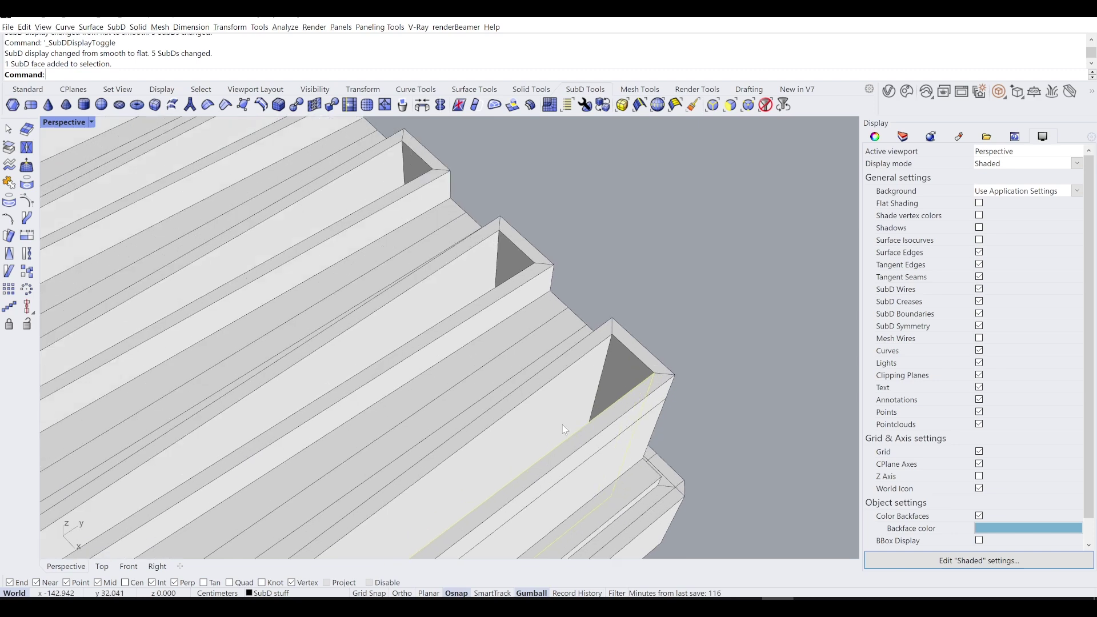
{"action": "left_click", "coordinate": [562, 424], "text": "ctrl+shift"}
{"action": "right_click_drag", "start_coordinate": [416, 374], "coordinate": [448, 364]}
{"action": "left_click", "coordinate": [448, 364], "text": "ctrl+shift"}
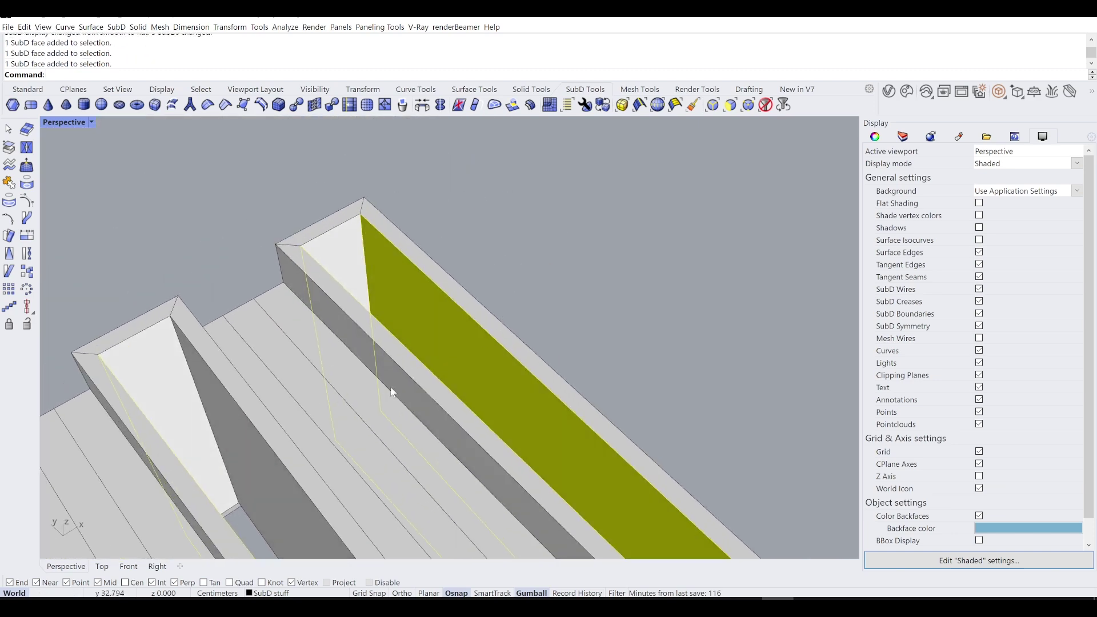
{"action": "left_click", "coordinate": [249, 475], "text": "ctrl+shift"}
{"action": "right_click_drag", "start_coordinate": [250, 475], "coordinate": [482, 267]}
{"action": "left_click", "coordinate": [556, 231], "text": "ctrl+shift"}
{"action": "right_click_drag", "start_coordinate": [245, 416], "coordinate": [359, 342]}
{"action": "scroll", "coordinate": [276, 321], "scroll_direction": "down", "scroll_amount": 3}
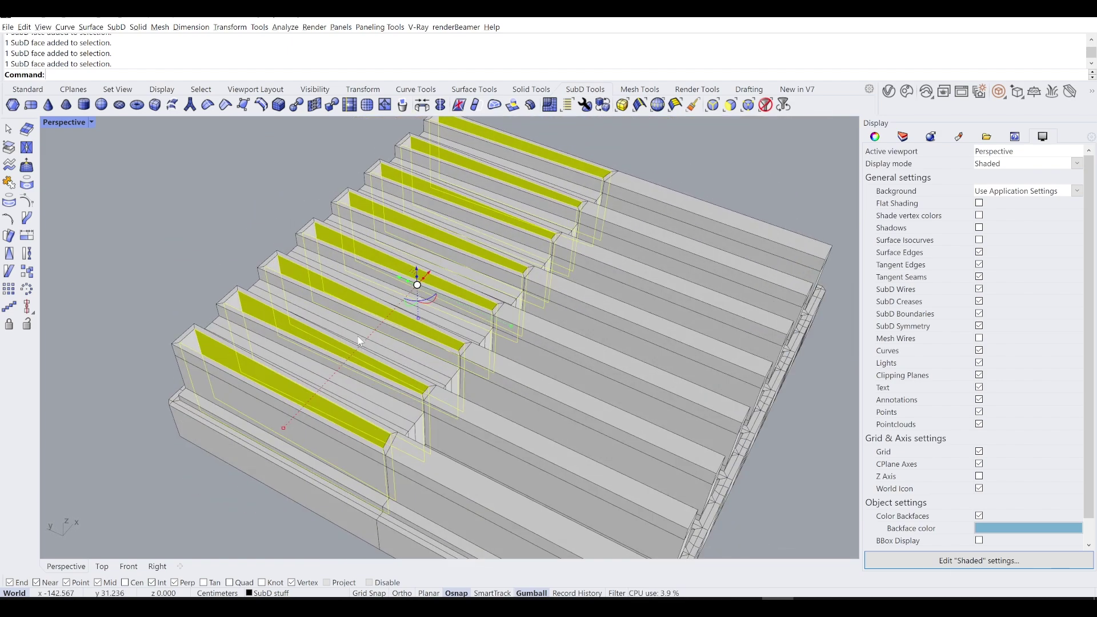
Add the recesses' long sloping underside faces to the selection and inset all selected faces in Group mode by 0.1.
{"action": "right_click_drag", "start_coordinate": [365, 394], "coordinate": [265, 355]}
{"action": "scroll", "coordinate": [227, 379], "scroll_direction": "up", "scroll_amount": 5}
{"action": "scroll", "coordinate": [265, 365], "scroll_direction": "down", "scroll_amount": 5}
{"action": "scroll", "coordinate": [218, 290], "scroll_direction": "up", "scroll_amount": 3}
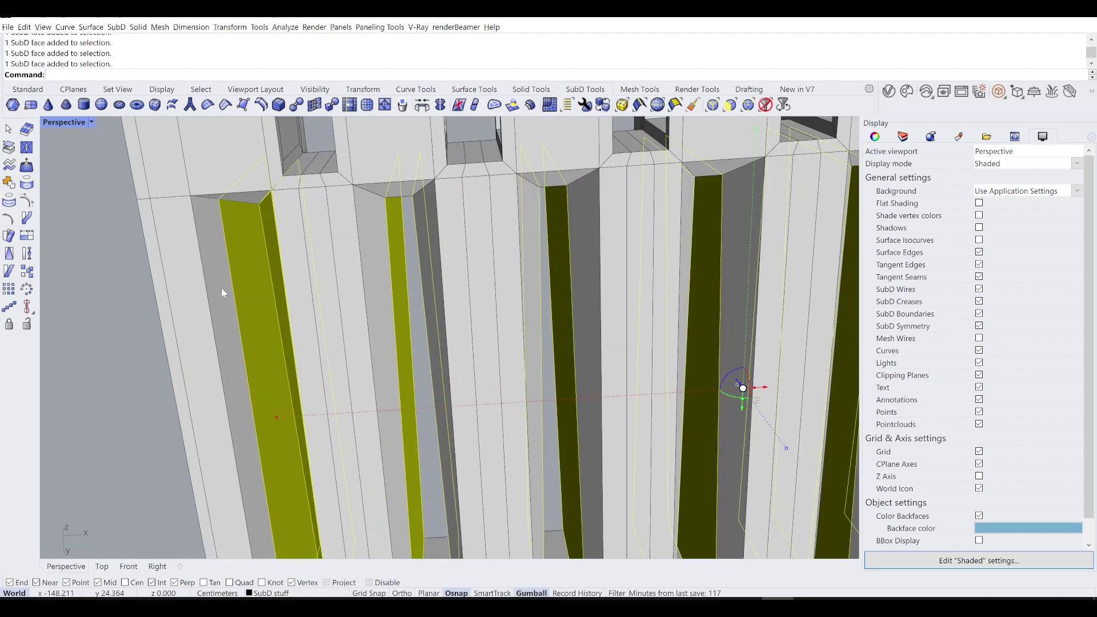
{"action": "right_click_drag", "start_coordinate": [219, 288], "coordinate": [473, 362]}
{"action": "right_click_drag", "start_coordinate": [656, 347], "coordinate": [590, 336]}
{"action": "right_click_drag", "start_coordinate": [755, 473], "coordinate": [424, 341]}
{"action": "right_click_drag", "start_coordinate": [514, 358], "coordinate": [451, 274]}
{"action": "right_click_drag", "start_coordinate": [388, 251], "coordinate": [483, 300]}
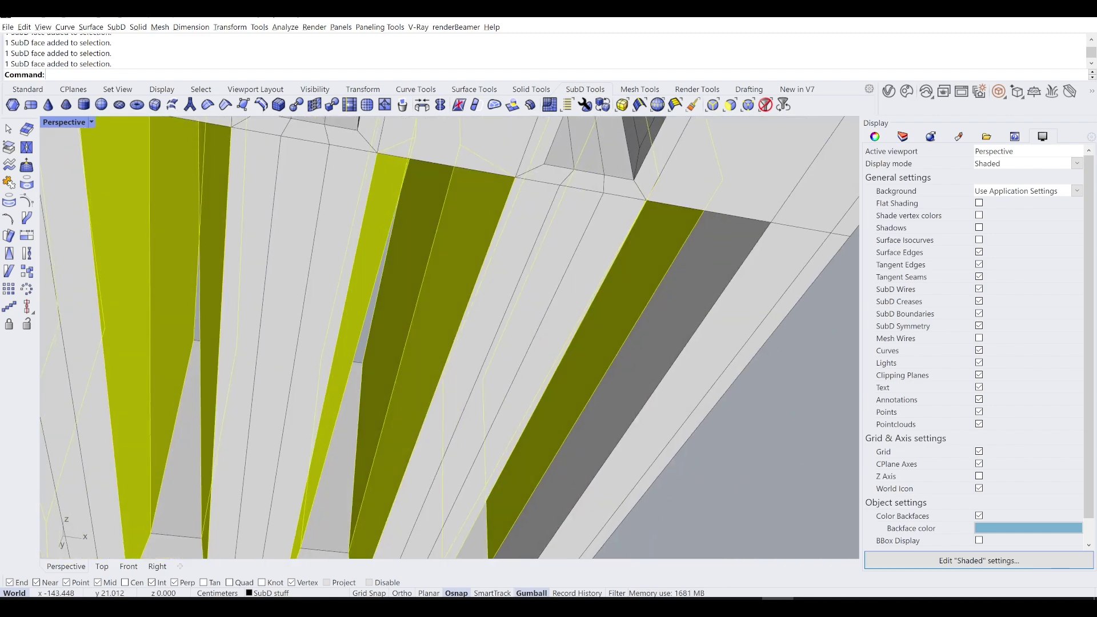
{"action": "scroll", "coordinate": [707, 283], "scroll_direction": "down", "scroll_amount": 10}
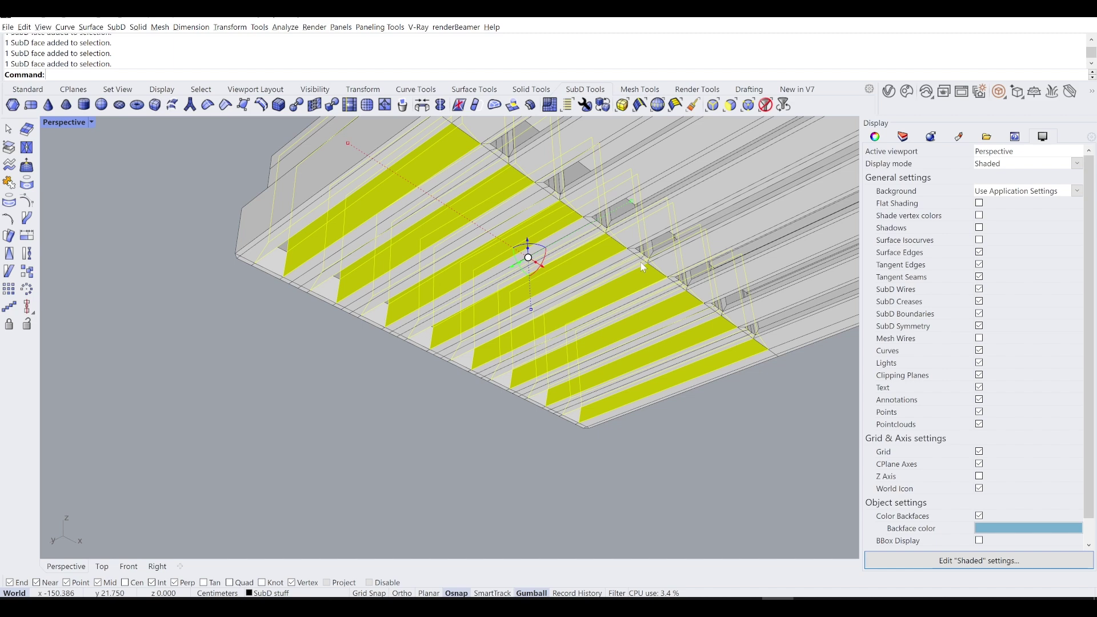
{"action": "key", "text": "Return"}
{"action": "key", "text": "Return"}
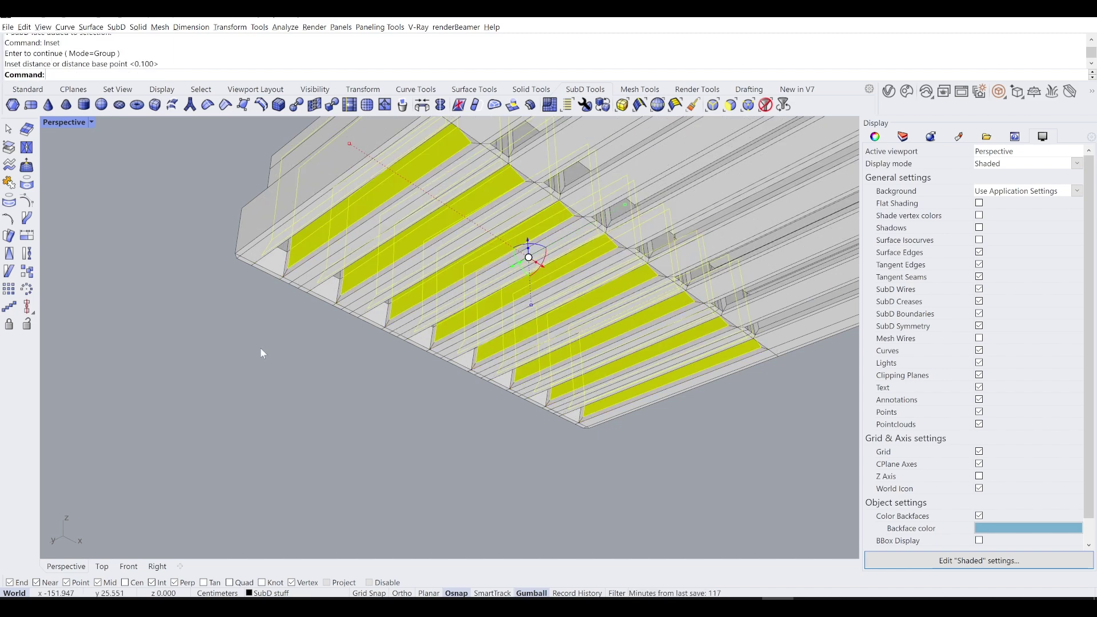
Compare the rib tops and their outer end faces in smooth and flat SubD display.
{"action": "right_click_drag", "start_coordinate": [311, 355], "coordinate": [132, 328]}
{"action": "key", "text": "Tab"}
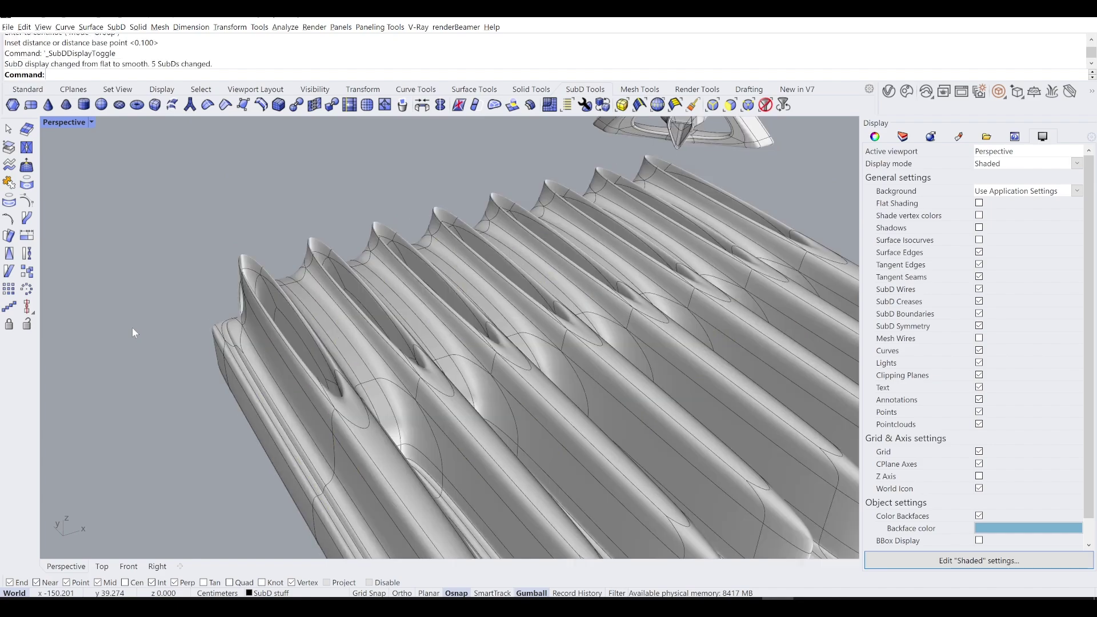
{"action": "right_click_drag", "start_coordinate": [230, 347], "coordinate": [323, 332]}
{"action": "scroll", "coordinate": [564, 297], "scroll_direction": "up", "scroll_amount": 5}
{"action": "right_click_drag", "start_coordinate": [595, 330], "coordinate": [511, 282]}
{"action": "key", "text": "Tab"}
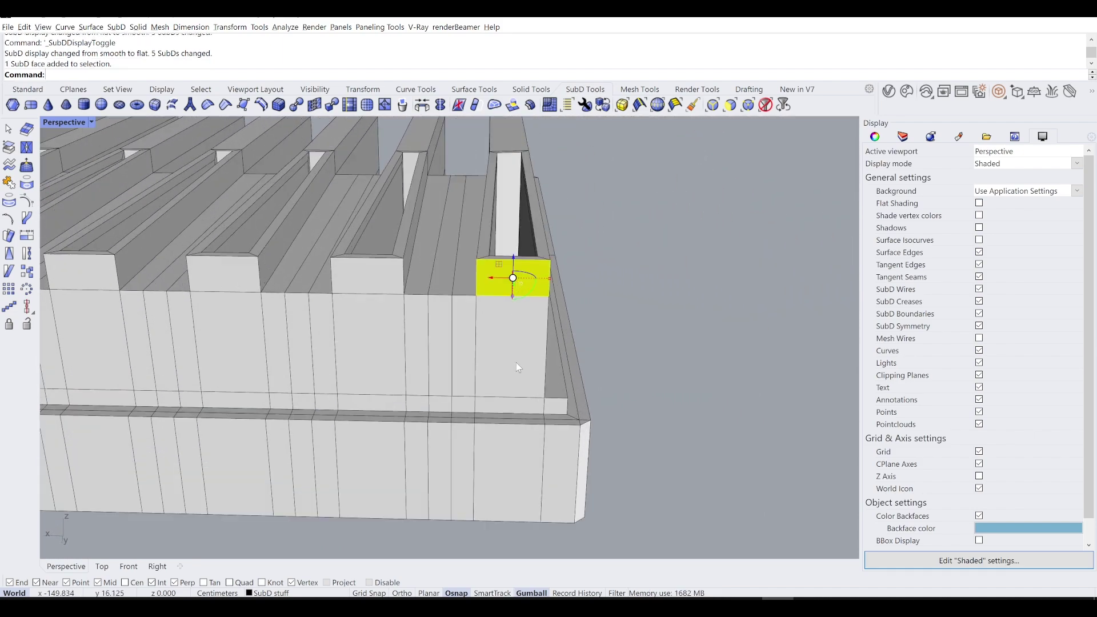
{"action": "left_click", "coordinate": [687, 363]}
{"action": "mouse_move", "coordinate": [686, 363]}
{"action": "right_mouse_down"}
{"action": "mouse_move", "coordinate": [673, 343]}
{"action": "mouse_move", "coordinate": [649, 362]}
{"action": "mouse_move", "coordinate": [674, 363]}
{"action": "right_mouse_up"}
{"action": "key", "text": "Tab"}
{"action": "right_click_drag", "start_coordinate": [440, 375], "coordinate": [473, 380]}
{"action": "key", "text": "Tab"}
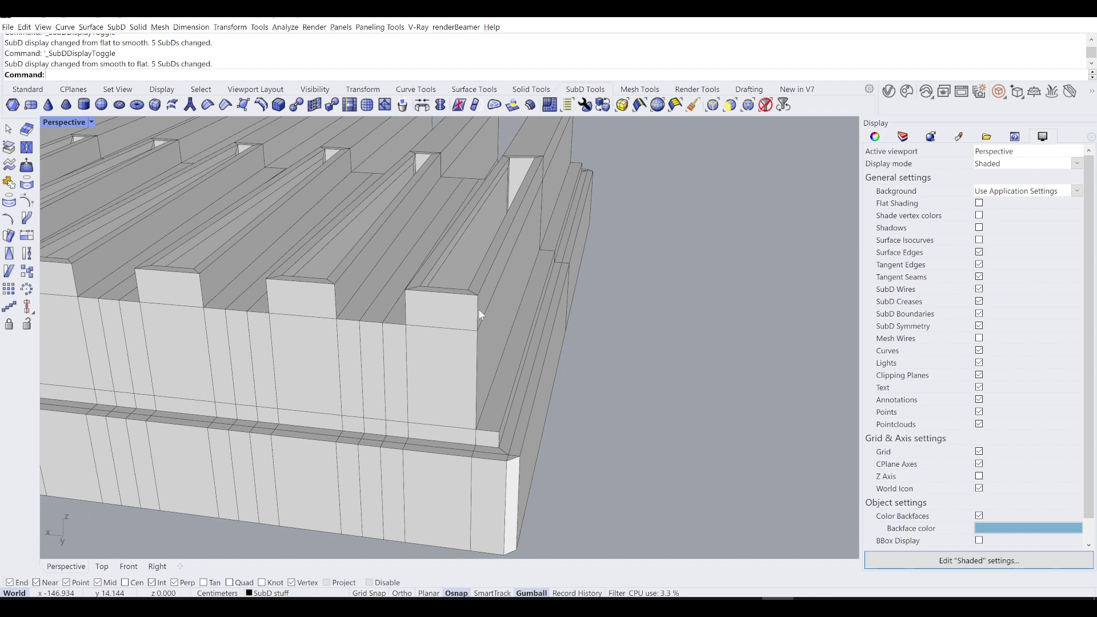
{"action": "scroll", "coordinate": [468, 314], "scroll_direction": "up", "scroll_amount": 2}
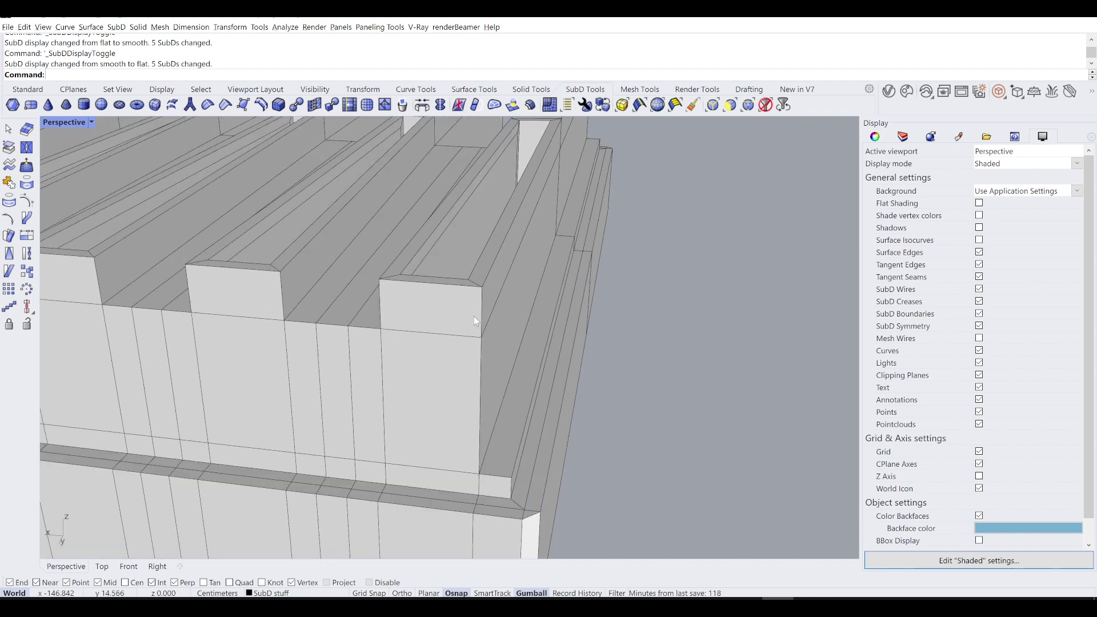
{"action": "scroll", "coordinate": [496, 382], "scroll_direction": "down", "scroll_amount": 5}
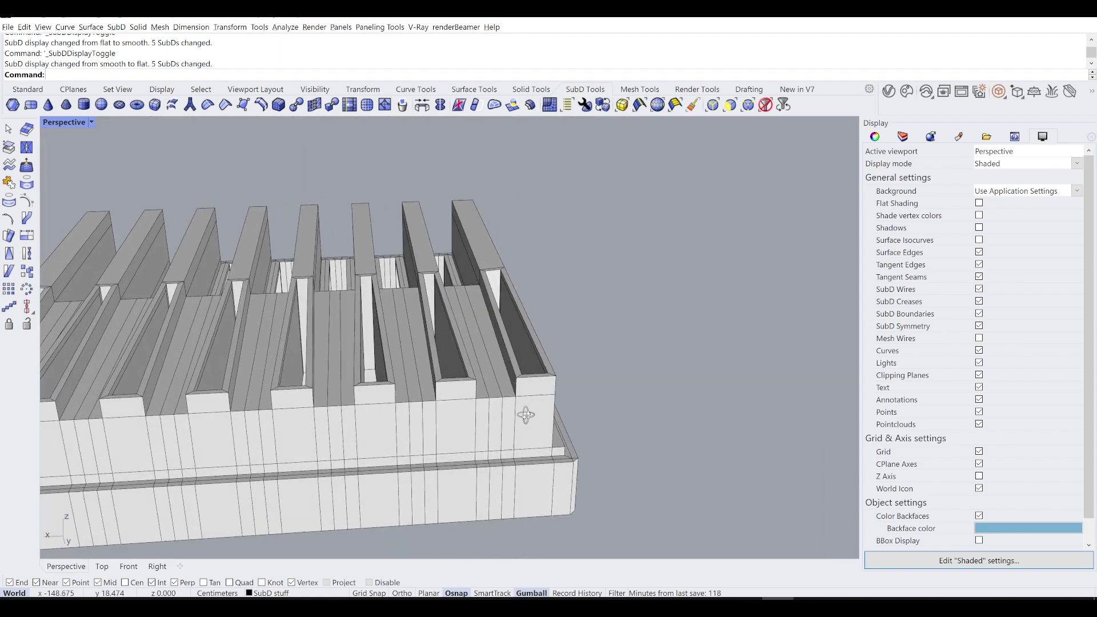
Examine the underside slot ends and the junction between the two slot rows in smooth and flat SubD display.
{"action": "right_click_drag", "start_coordinate": [439, 387], "coordinate": [539, 324]}
{"action": "scroll", "coordinate": [542, 427], "scroll_direction": "up", "scroll_amount": 3}
{"action": "key", "text": "Tab"}
{"action": "right_click_drag", "start_coordinate": [538, 434], "coordinate": [563, 405]}
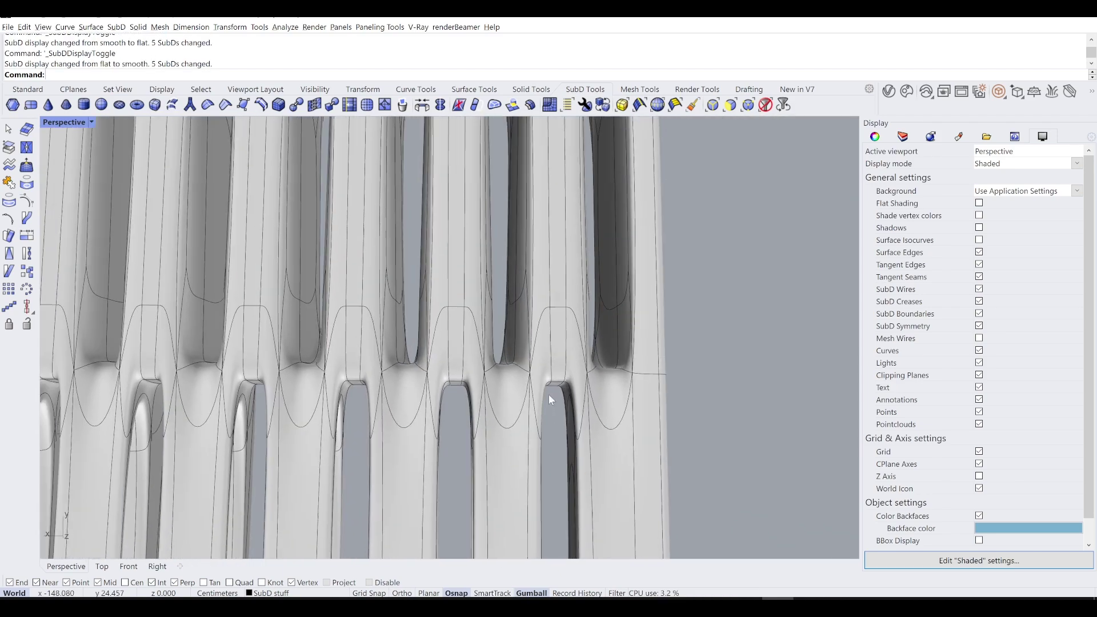
{"action": "mouse_move", "coordinate": [351, 398]}
{"action": "right_mouse_down"}
{"action": "mouse_move", "coordinate": [421, 392]}
{"action": "mouse_move", "coordinate": [392, 411]}
{"action": "mouse_move", "coordinate": [336, 401]}
{"action": "right_mouse_up"}
{"action": "scroll", "coordinate": [303, 402], "scroll_direction": "up", "scroll_amount": 3}
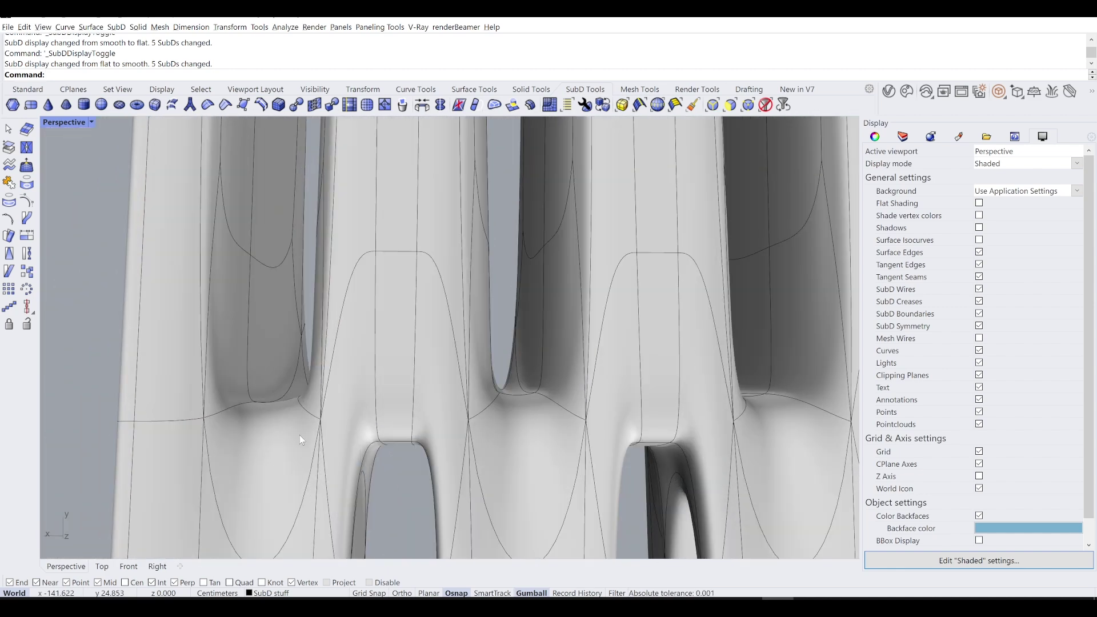
{"action": "scroll", "coordinate": [300, 424], "scroll_direction": "up", "scroll_amount": 3}
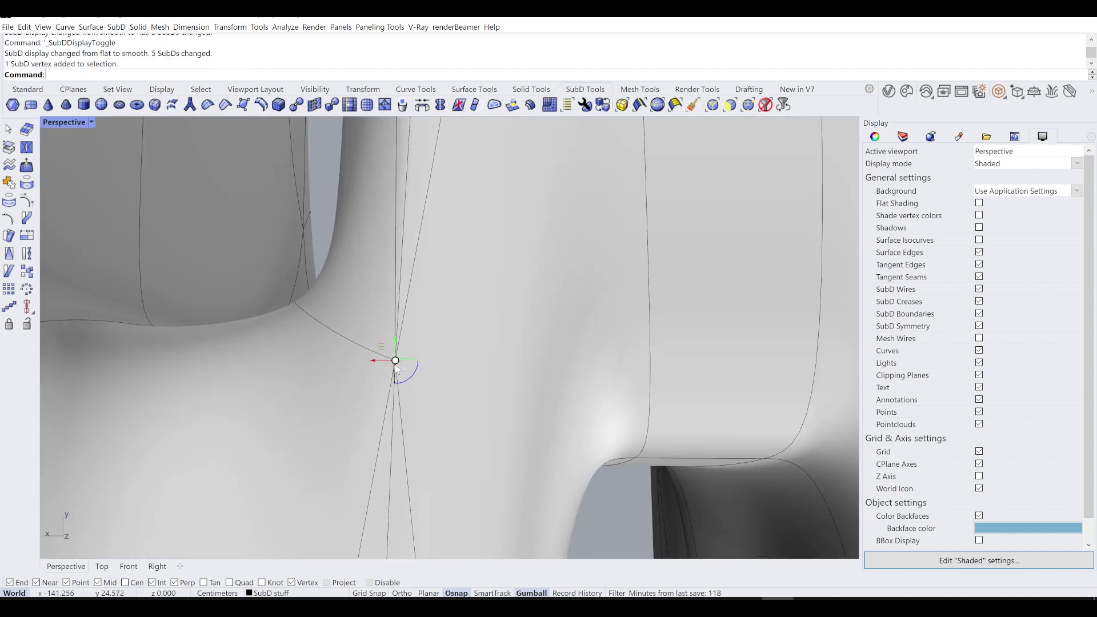
{"action": "key", "text": "Tab"}
{"action": "scroll", "coordinate": [377, 380], "scroll_direction": "down", "scroll_amount": 5}
{"action": "scroll", "coordinate": [400, 389], "scroll_direction": "up", "scroll_amount": 5}
{"action": "mouse_move", "coordinate": [400, 388]}
{"action": "right_mouse_down"}
{"action": "mouse_move", "coordinate": [421, 424]}
{"action": "mouse_move", "coordinate": [370, 474]}
{"action": "mouse_move", "coordinate": [375, 397]}
{"action": "mouse_move", "coordinate": [392, 417]}
{"action": "mouse_move", "coordinate": [409, 379]}
{"action": "mouse_move", "coordinate": [379, 427]}
{"action": "mouse_move", "coordinate": [385, 393]}
{"action": "right_mouse_up"}
{"action": "key", "text": "Tab"}
{"action": "scroll", "coordinate": [372, 457], "scroll_direction": "down", "scroll_amount": 5}
{"action": "scroll", "coordinate": [409, 147], "scroll_direction": "up", "scroll_amount": 3}
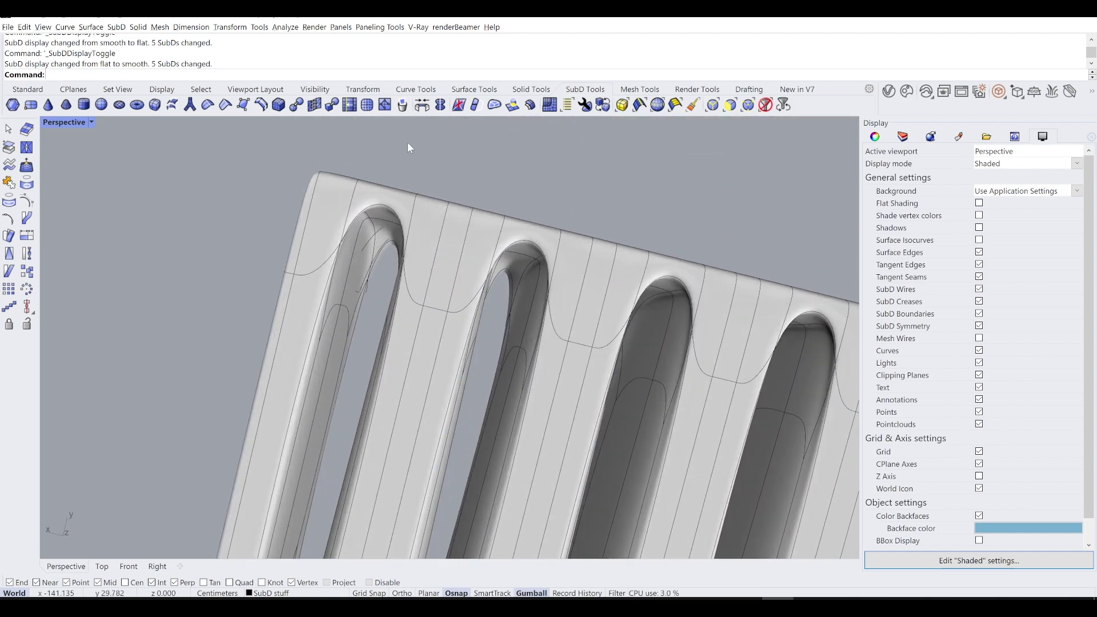
{"action": "scroll", "coordinate": [395, 229], "scroll_direction": "down", "scroll_amount": 3}
{"action": "right_click_drag", "start_coordinate": [411, 251], "coordinate": [451, 286]}
{"action": "key", "text": "Tab"}
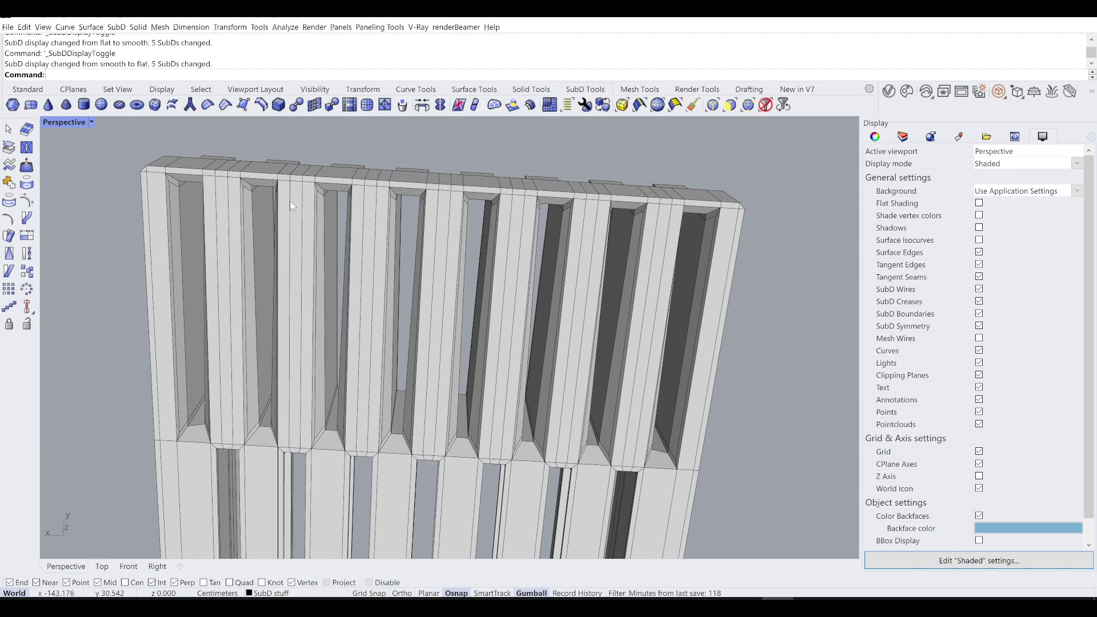
Examine the outer ends of the rib recesses in smooth and flat SubD display.
{"action": "scroll", "coordinate": [184, 177], "scroll_direction": "up", "scroll_amount": 2}
{"action": "right_click_drag", "start_coordinate": [184, 176], "coordinate": [286, 339]}
{"action": "key", "text": "Tab"}
{"action": "key", "text": "Tab"}
{"action": "key", "text": "Tab"}
{"action": "key", "text": "Tab"}
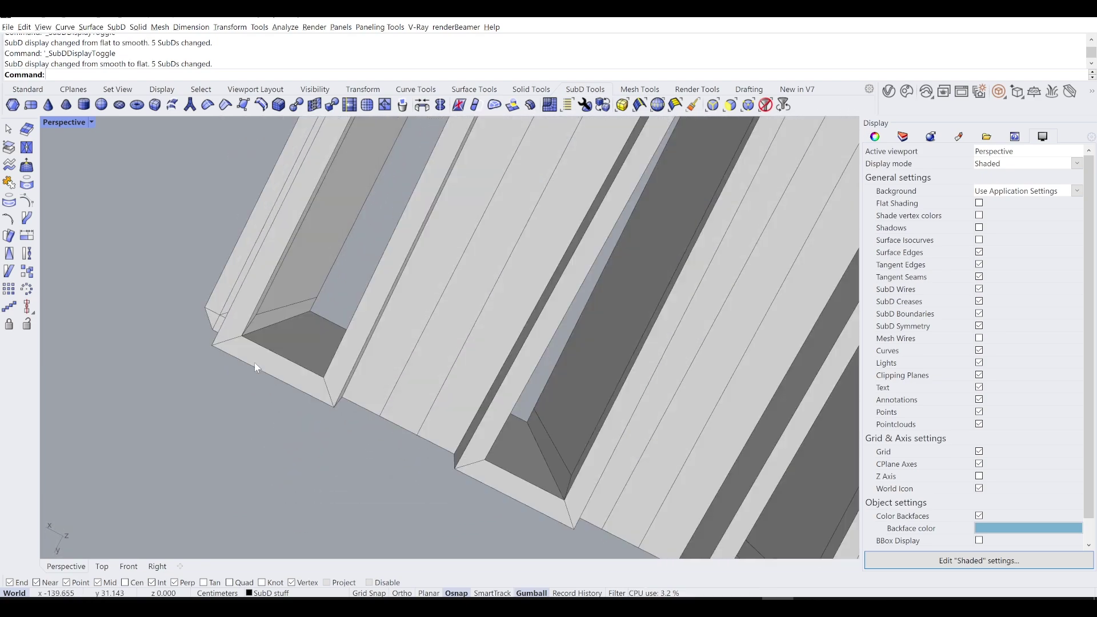
{"action": "right_click_drag", "start_coordinate": [255, 362], "coordinate": [335, 375]}
{"action": "key", "text": "Tab"}
{"action": "key", "text": "Tab"}
Select the inner end-wall faces at the outer end of the recesses in all eight ribs.
{"action": "left_click", "coordinate": [327, 371], "text": "ctrl+shift"}
{"action": "right_click_drag", "start_coordinate": [488, 401], "coordinate": [299, 371], "text": "shift"}
{"action": "left_click", "coordinate": [406, 394], "text": "ctrl+shift"}
{"action": "left_click", "coordinate": [403, 402], "text": "ctrl+shift"}
{"action": "left_click", "coordinate": [412, 401], "text": "ctrl+shift"}
{"action": "right_click_drag", "start_coordinate": [529, 415], "coordinate": [297, 357], "text": "shift"}
{"action": "left_click", "coordinate": [374, 379], "text": "ctrl+shift"}
{"action": "right_click_drag", "start_coordinate": [457, 403], "coordinate": [260, 350], "text": "shift"}
{"action": "left_click", "coordinate": [362, 386], "text": "ctrl+shift"}
{"action": "right_click_drag", "start_coordinate": [566, 420], "coordinate": [438, 230], "text": "shift"}
{"action": "left_click", "coordinate": [440, 398], "text": "ctrl+shift"}
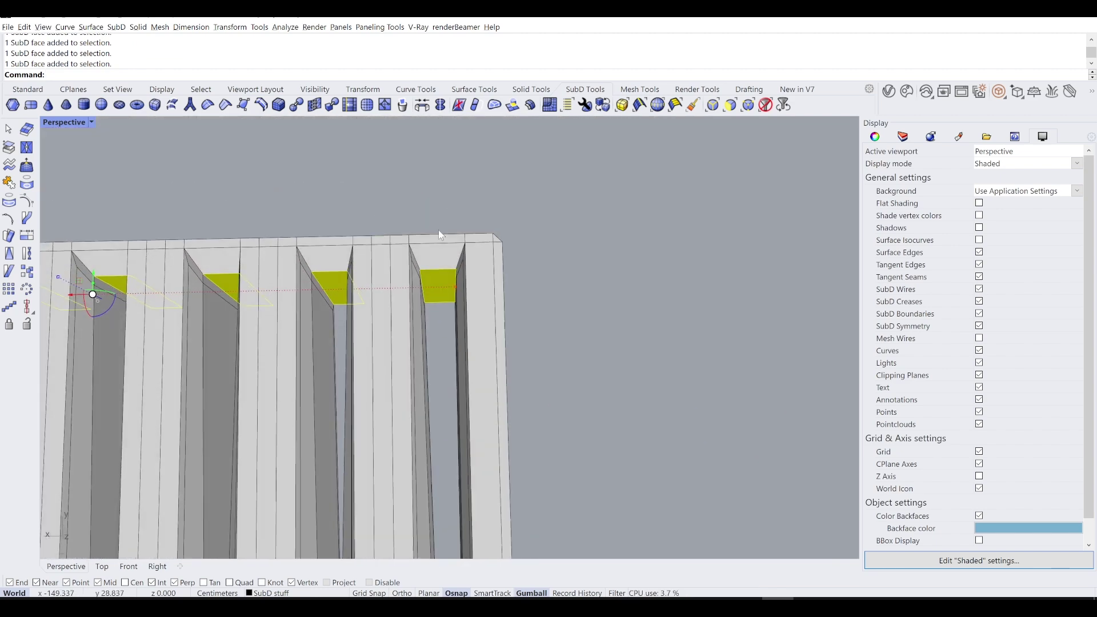
Add the adjoining sloping end faces of the underside slots to the selection and inset all selected faces in Group mode by 0.1.
{"action": "scroll", "coordinate": [432, 252], "scroll_direction": "up", "scroll_amount": 3}
{"action": "right_click_drag", "start_coordinate": [144, 287], "coordinate": [434, 270]}
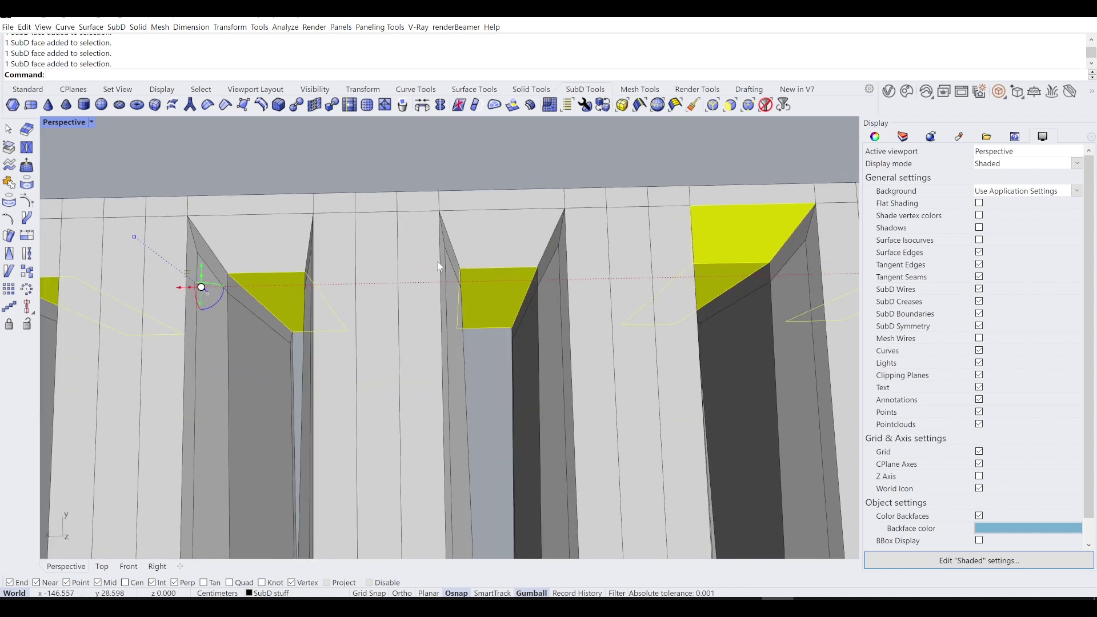
{"action": "right_click_drag", "start_coordinate": [229, 275], "coordinate": [477, 280]}
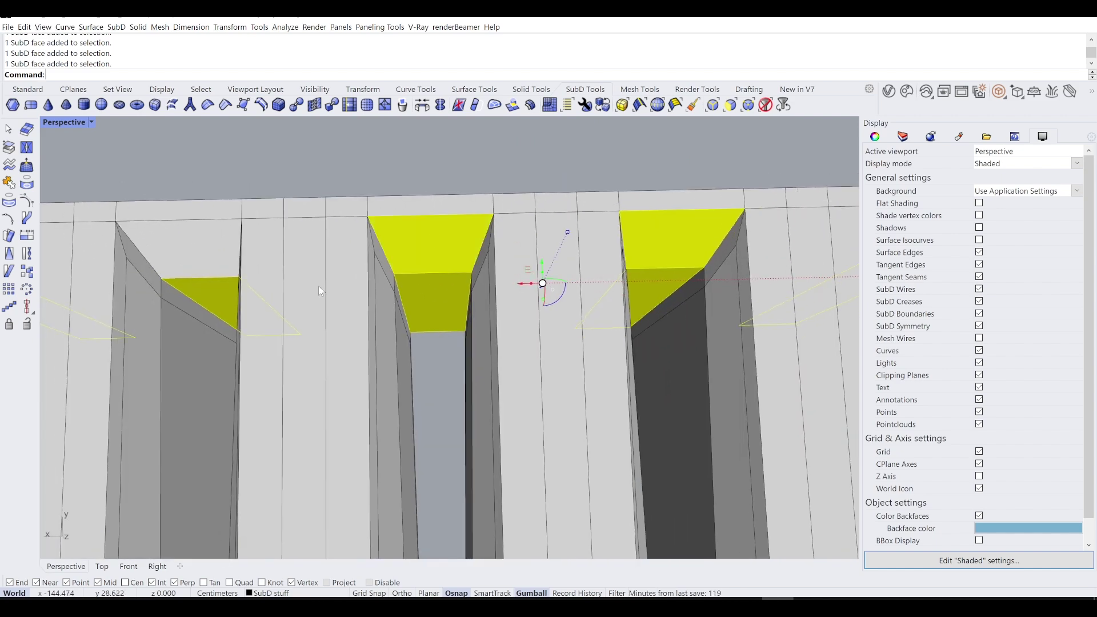
{"action": "scroll", "coordinate": [365, 289], "scroll_direction": "down", "scroll_amount": 2}
{"action": "right_click_drag", "start_coordinate": [289, 277], "coordinate": [365, 260]}
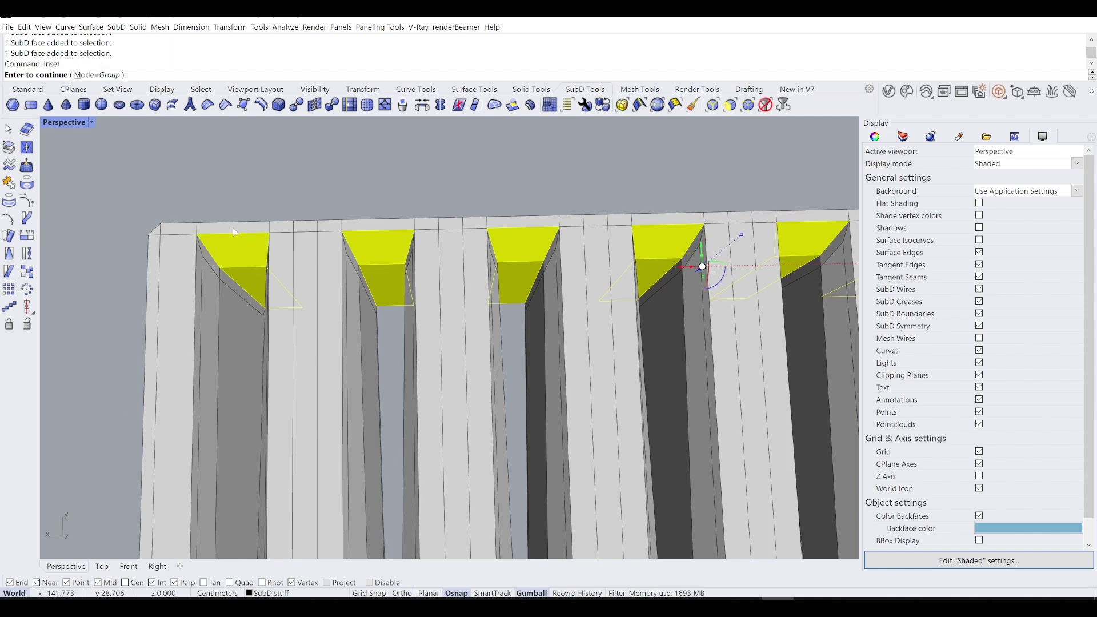
{"action": "key", "text": "Return"}
{"action": "key", "text": "Return"}
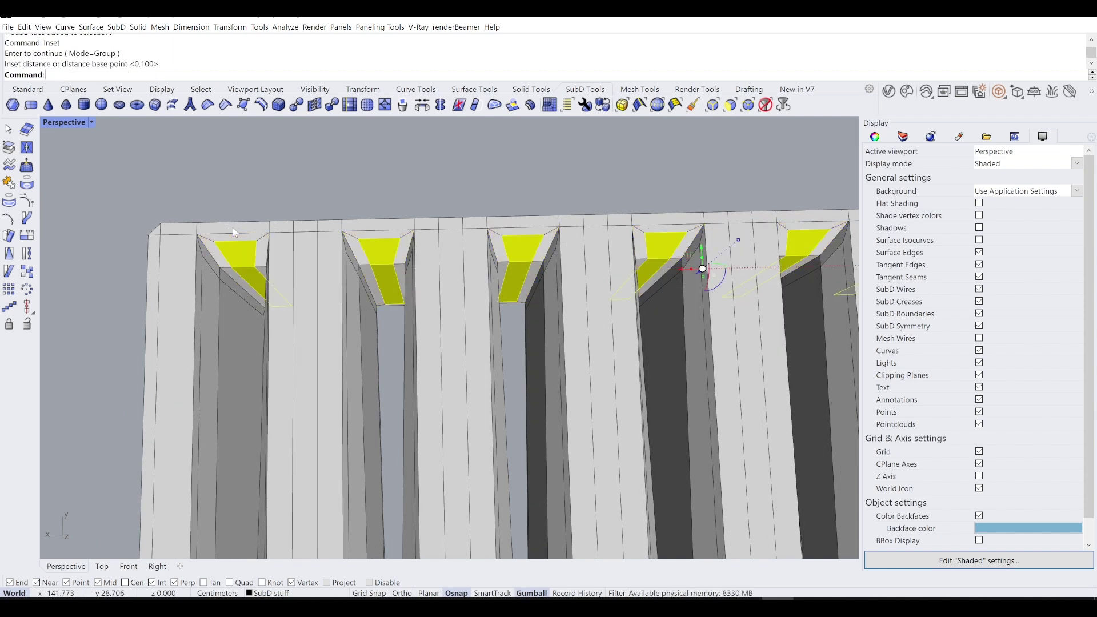
{"action": "key", "text": "Tab"}
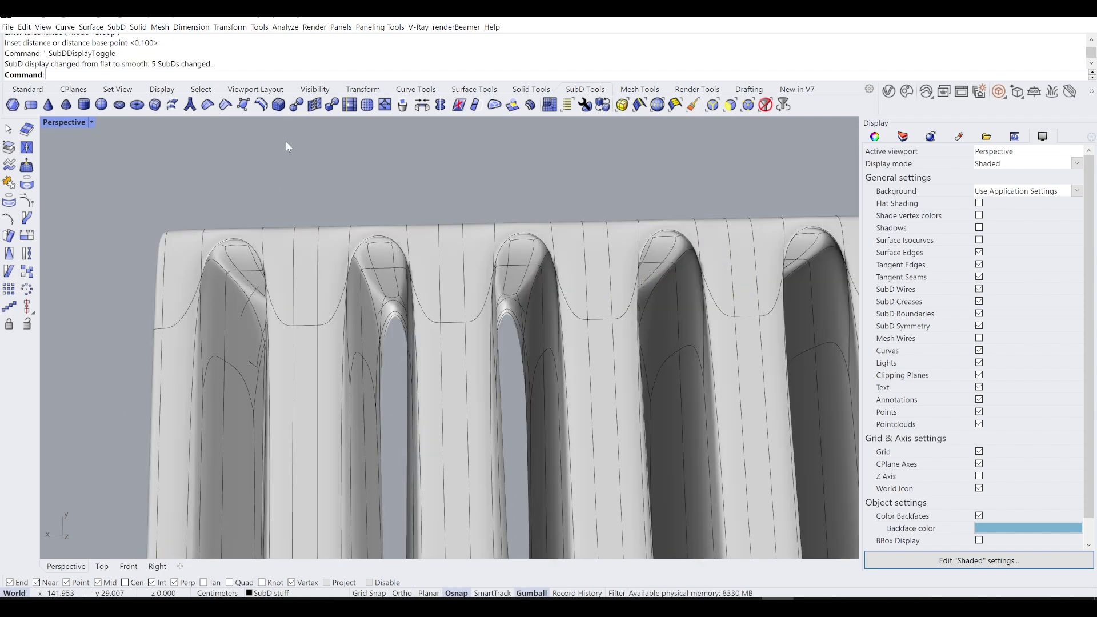
Try insetting the first rib's outer end faces in Group mode, leaving out the thin strip at their base.
{"action": "right_click_drag", "start_coordinate": [177, 242], "coordinate": [403, 283]}
{"action": "scroll", "coordinate": [406, 277], "scroll_direction": "up", "scroll_amount": 3}
{"action": "key", "text": "Tab"}
{"action": "left_click", "coordinate": [403, 286], "text": "ctrl+shift"}
{"action": "left_click", "coordinate": [420, 307], "text": "ctrl+shift"}
{"action": "mouse_move", "coordinate": [471, 347]}
{"action": "right_mouse_down"}
{"action": "mouse_move", "coordinate": [465, 301]}
{"action": "mouse_move", "coordinate": [489, 315]}
{"action": "mouse_move", "coordinate": [426, 344]}
{"action": "mouse_move", "coordinate": [460, 331]}
{"action": "right_mouse_up"}
{"action": "right_click_drag", "start_coordinate": [351, 359], "coordinate": [330, 370]}
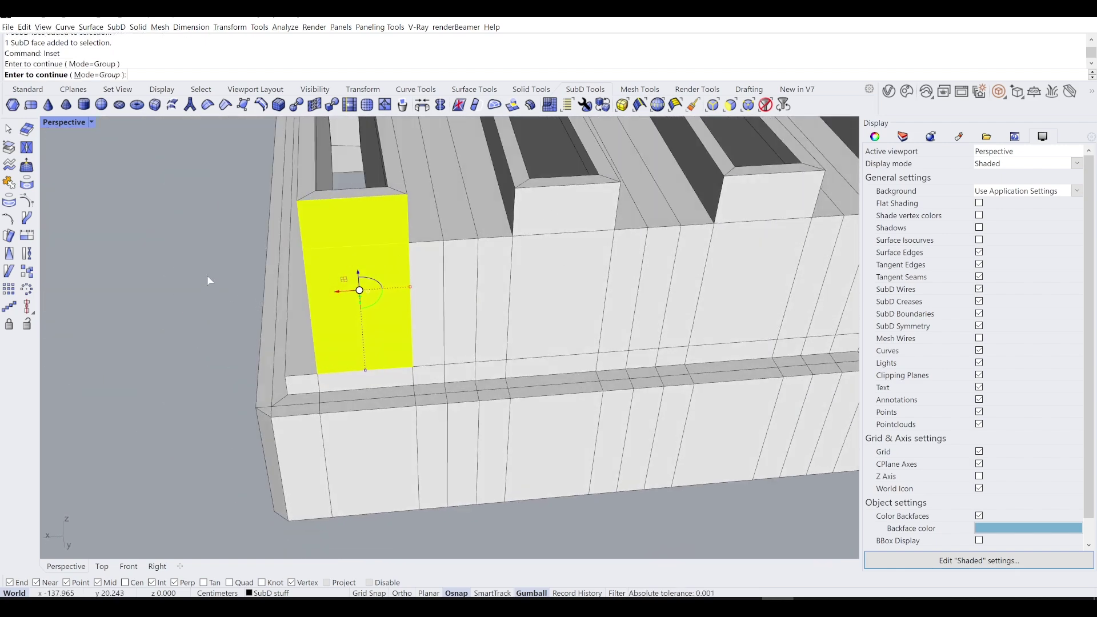
{"action": "key", "text": "Return"}
{"action": "key", "text": "Return"}
{"action": "key", "text": "Tab"}
{"action": "right_click_drag", "start_coordinate": [199, 285], "coordinate": [289, 291]}
{"action": "scroll", "coordinate": [520, 354], "scroll_direction": "up", "scroll_amount": 3}
{"action": "key", "text": "Tab"}
{"action": "key", "text": "ctrl+z"}
Inset the first rib's outer end faces, including the thin strip at the base, in Group mode by 0.1.
{"action": "scroll", "coordinate": [380, 355], "scroll_direction": "up", "scroll_amount": 2}
{"action": "right_click_drag", "start_coordinate": [375, 369], "coordinate": [451, 368]}
{"action": "scroll", "coordinate": [416, 359], "scroll_direction": "up", "scroll_amount": 2}
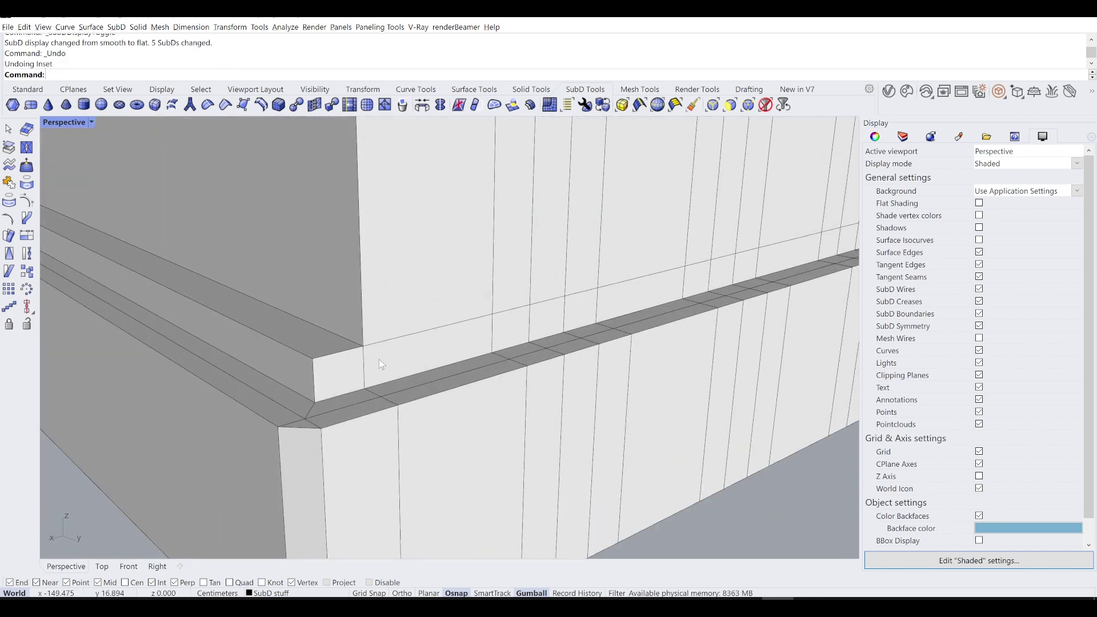
{"action": "scroll", "coordinate": [394, 354], "scroll_direction": "down", "scroll_amount": 3}
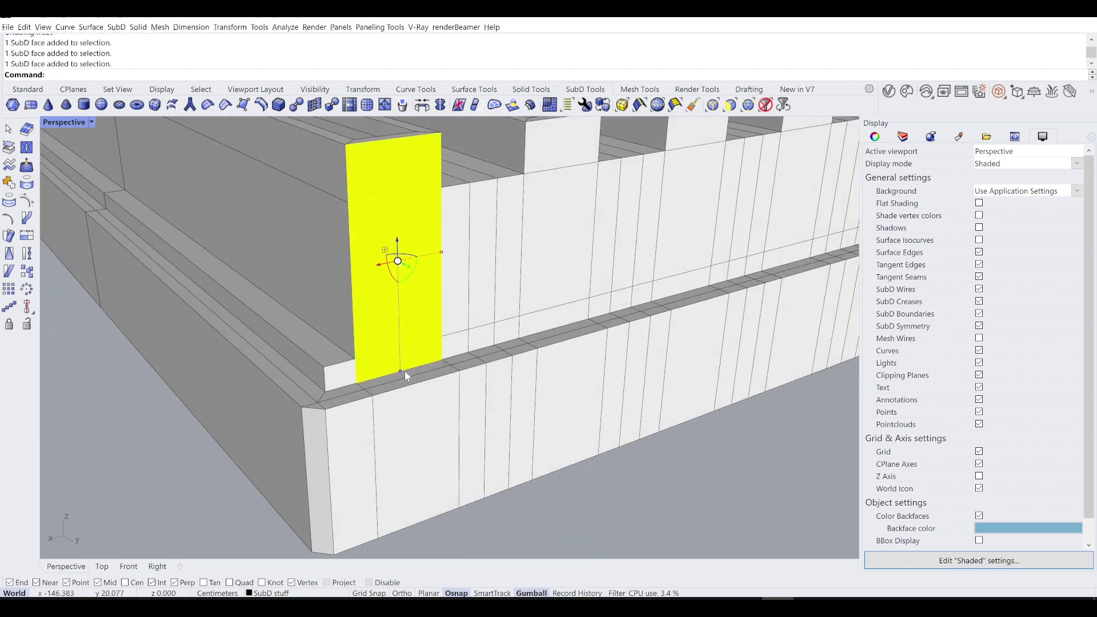
{"action": "right_click_drag", "start_coordinate": [395, 307], "coordinate": [396, 343]}
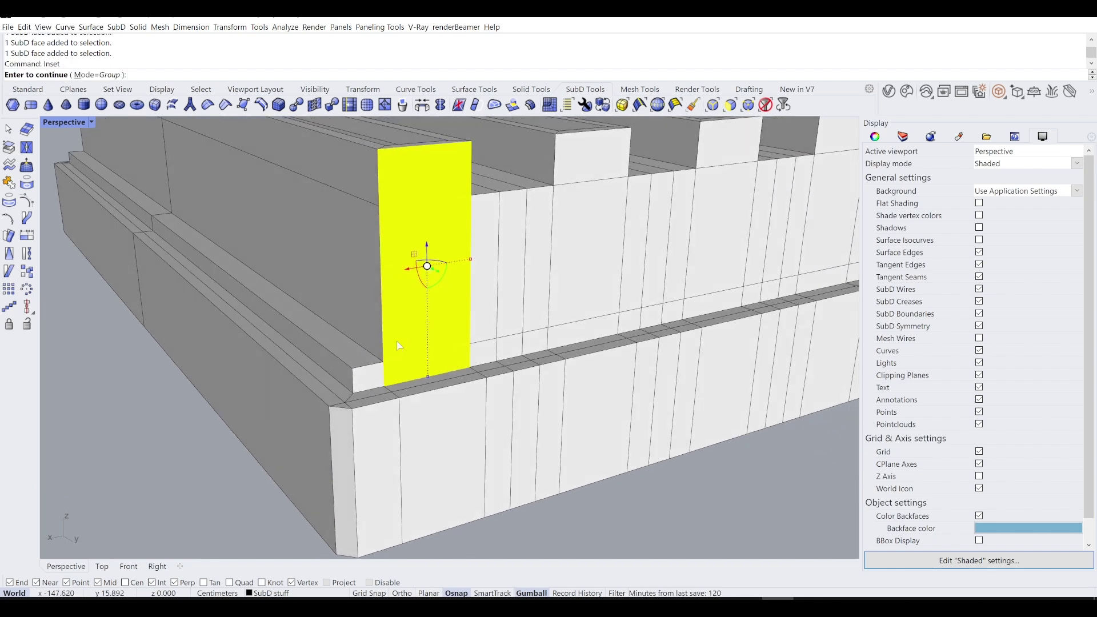
{"action": "key", "text": "Return"}
{"action": "key", "text": "Return"}
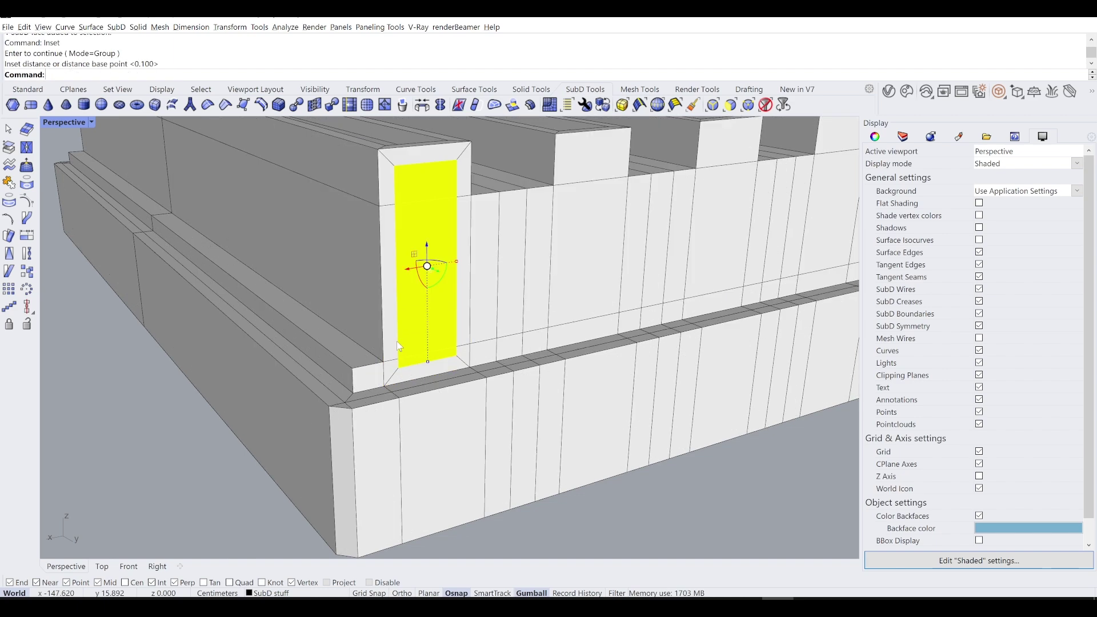
Examine the first rib's rounded end and its recess in smooth and flat SubD display.
{"action": "key", "text": "Tab"}
{"action": "right_click_drag", "start_coordinate": [255, 409], "coordinate": [437, 270]}
{"action": "scroll", "coordinate": [363, 387], "scroll_direction": "up", "scroll_amount": 5}
{"action": "key", "text": "Tab"}
{"action": "scroll", "coordinate": [474, 243], "scroll_direction": "down", "scroll_amount": 3}
{"action": "key", "text": "Tab"}
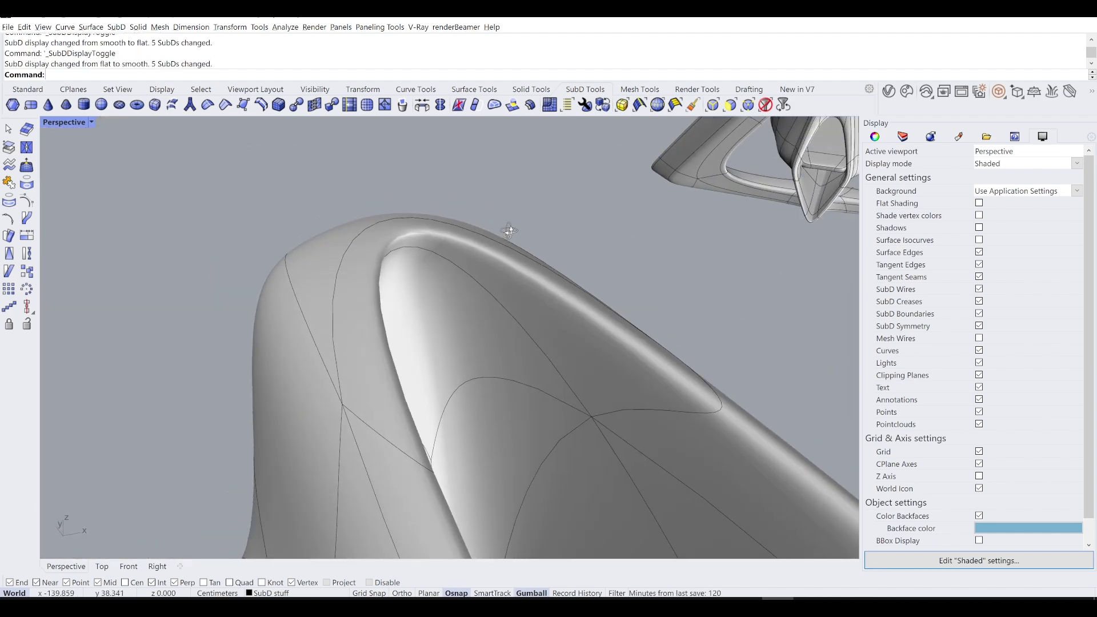
{"action": "key", "text": "Tab"}
{"action": "key", "text": "Tab"}
{"action": "key", "text": "Tab"}
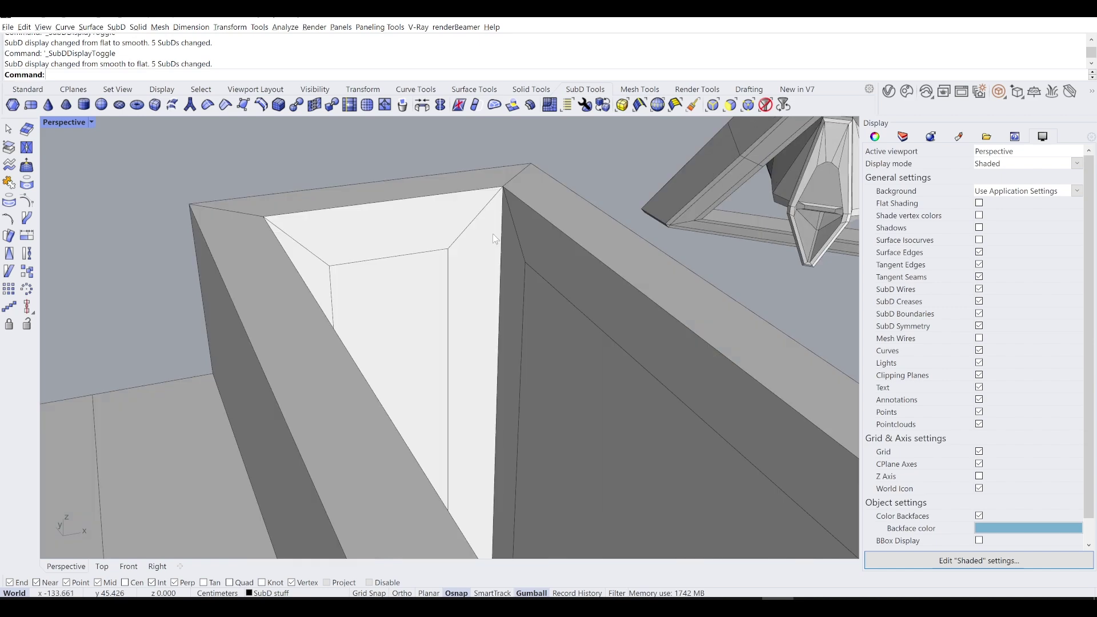
Try bevelling the corner edges between the first slot's end wall and its long side walls by 0.05.
{"action": "right_click_drag", "start_coordinate": [492, 235], "coordinate": [425, 249]}
{"action": "left_click", "coordinate": [356, 211], "text": "ctrl+shift"}
{"action": "right_click_drag", "start_coordinate": [351, 222], "coordinate": [464, 291]}
{"action": "right_click_drag", "start_coordinate": [444, 351], "coordinate": [433, 404]}
{"action": "scroll", "coordinate": [425, 367], "scroll_direction": "up", "scroll_amount": 5}
{"action": "scroll", "coordinate": [425, 366], "scroll_direction": "down", "scroll_amount": 5}
{"action": "left_click", "coordinate": [436, 346], "text": "ctrl+shift"}
{"action": "scroll", "coordinate": [516, 310], "scroll_direction": "up", "scroll_amount": 2}
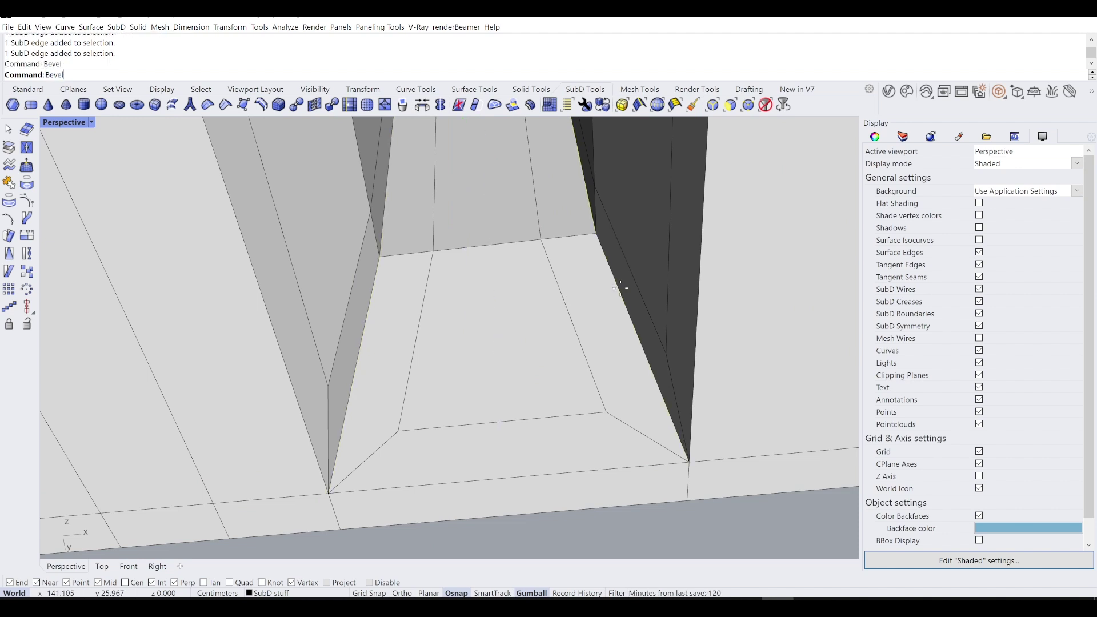
{"action": "left_click", "coordinate": [622, 294]}
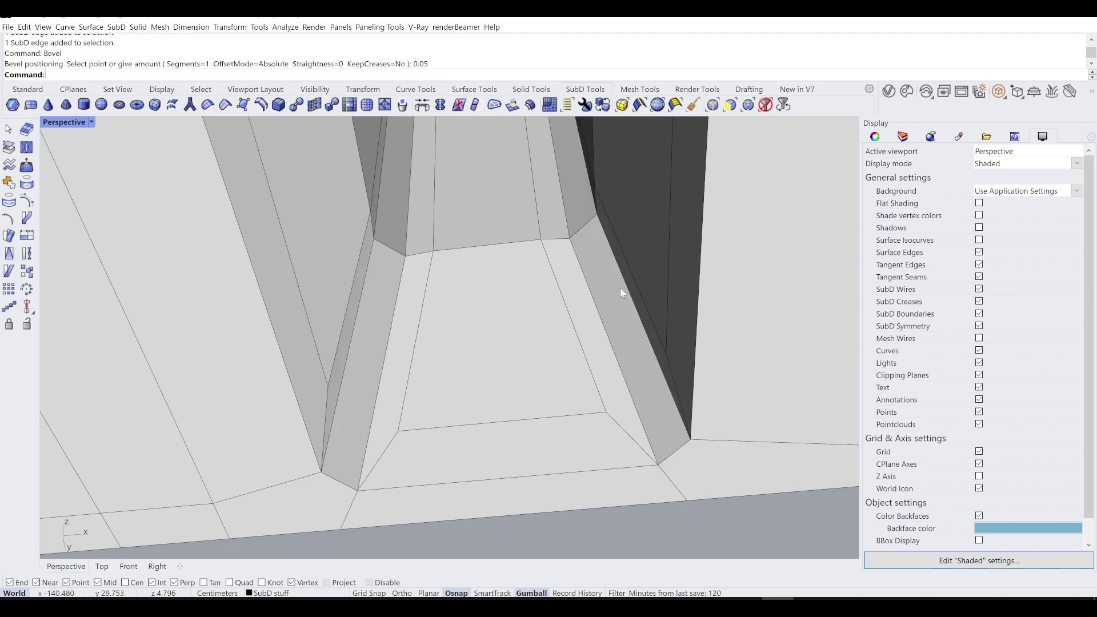
{"action": "right_click_drag", "start_coordinate": [680, 227], "coordinate": [442, 324]}
{"action": "key", "text": "Tab"}
{"action": "key", "text": "Tab"}
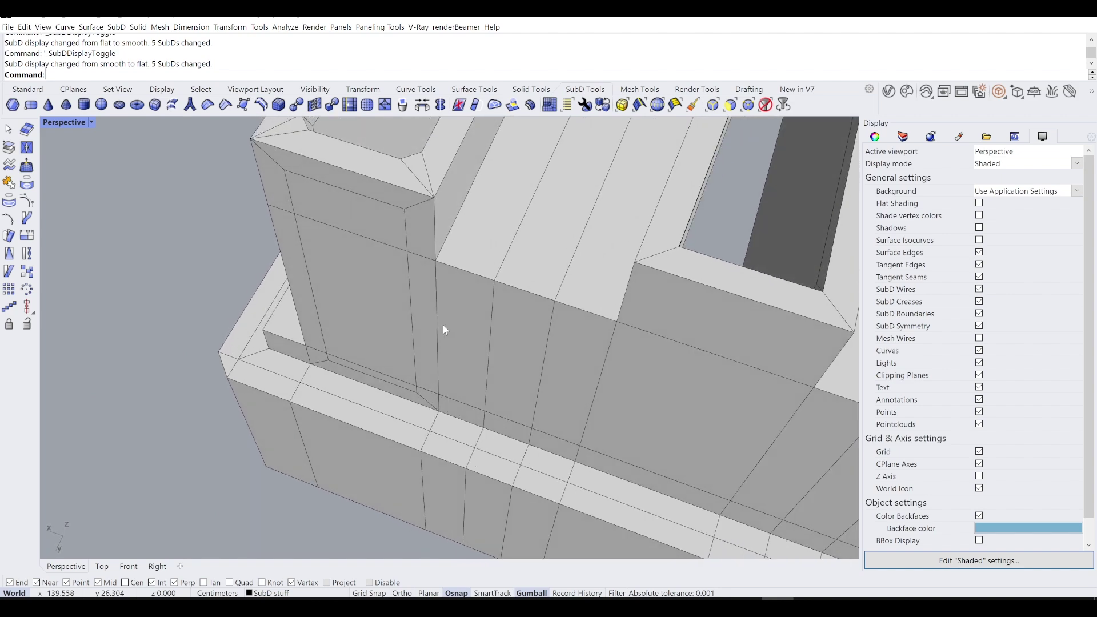
Try bevelling the vertical corner edges at the outer end of the first rib.
{"action": "scroll", "coordinate": [435, 229], "scroll_direction": "up", "scroll_amount": 3}
{"action": "right_click_drag", "start_coordinate": [408, 243], "coordinate": [440, 251]}
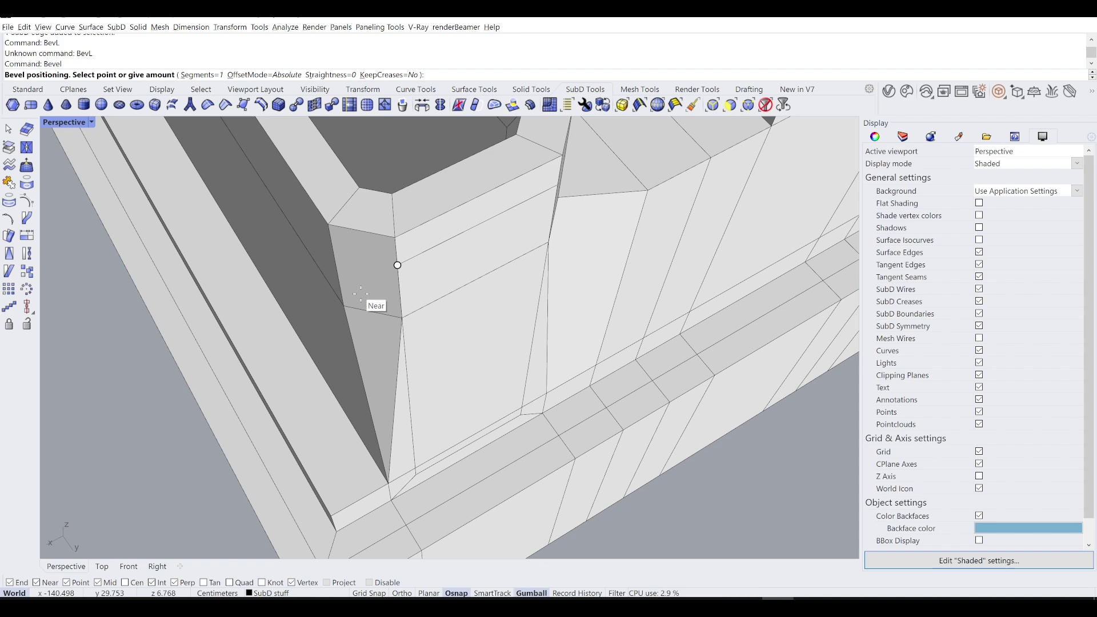
{"action": "scroll", "coordinate": [383, 266], "scroll_direction": "down", "scroll_amount": 5}
{"action": "right_click_drag", "start_coordinate": [383, 268], "coordinate": [321, 134]}
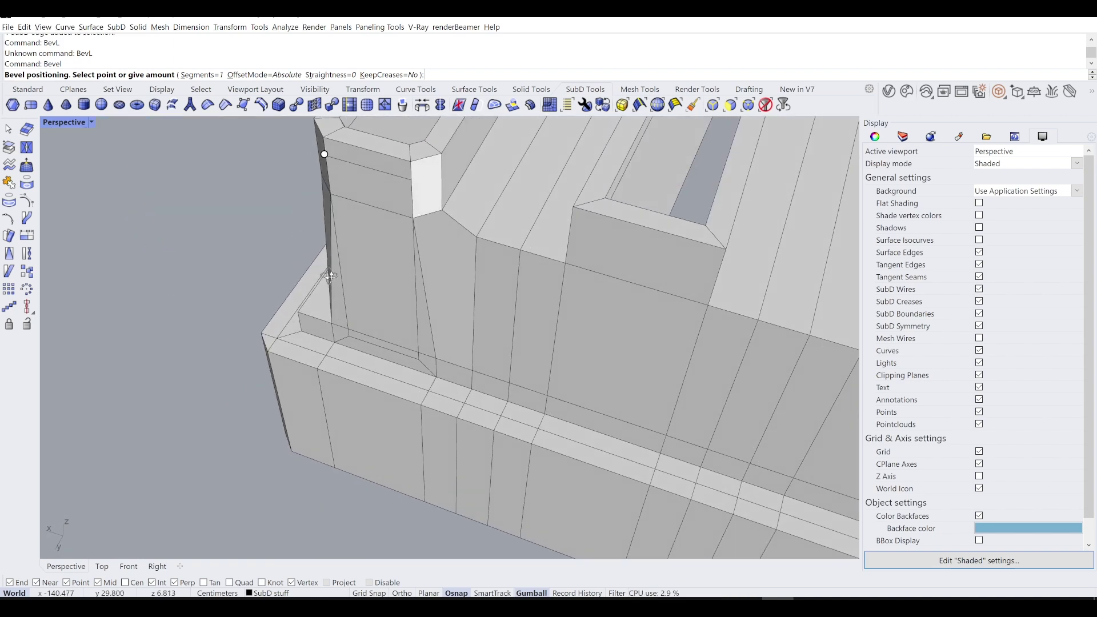
{"action": "scroll", "coordinate": [417, 213], "scroll_direction": "up", "scroll_amount": 5}
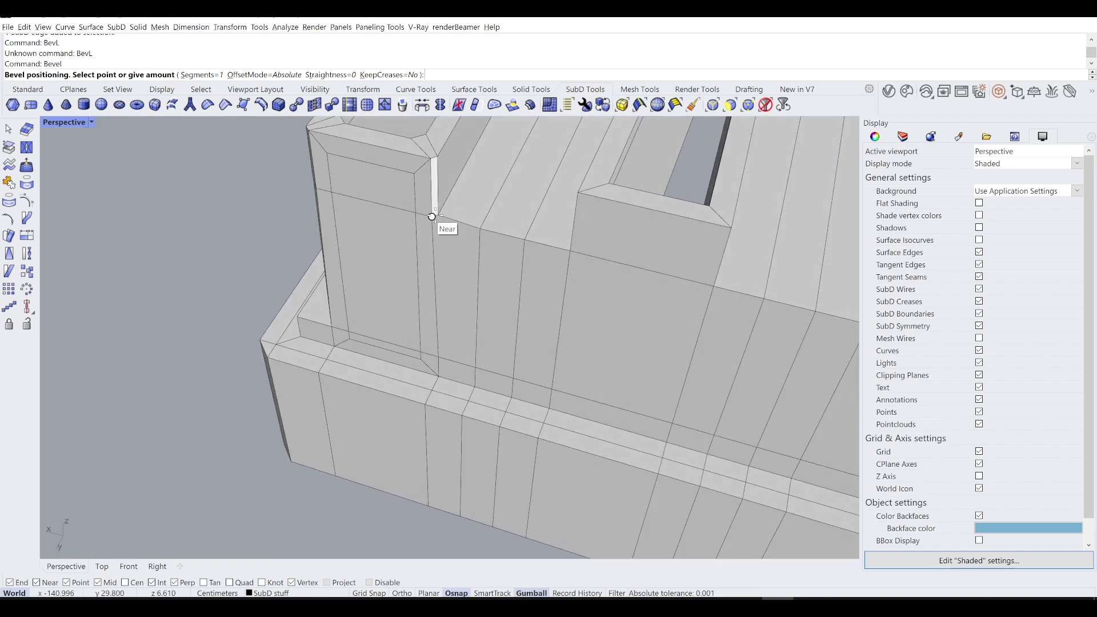
{"action": "left_click", "coordinate": [439, 217]}
{"action": "right_click_drag", "start_coordinate": [434, 197], "coordinate": [564, 236]}
{"action": "scroll", "coordinate": [454, 217], "scroll_direction": "up", "scroll_amount": 5}
{"action": "key", "text": "ctrl+z"}
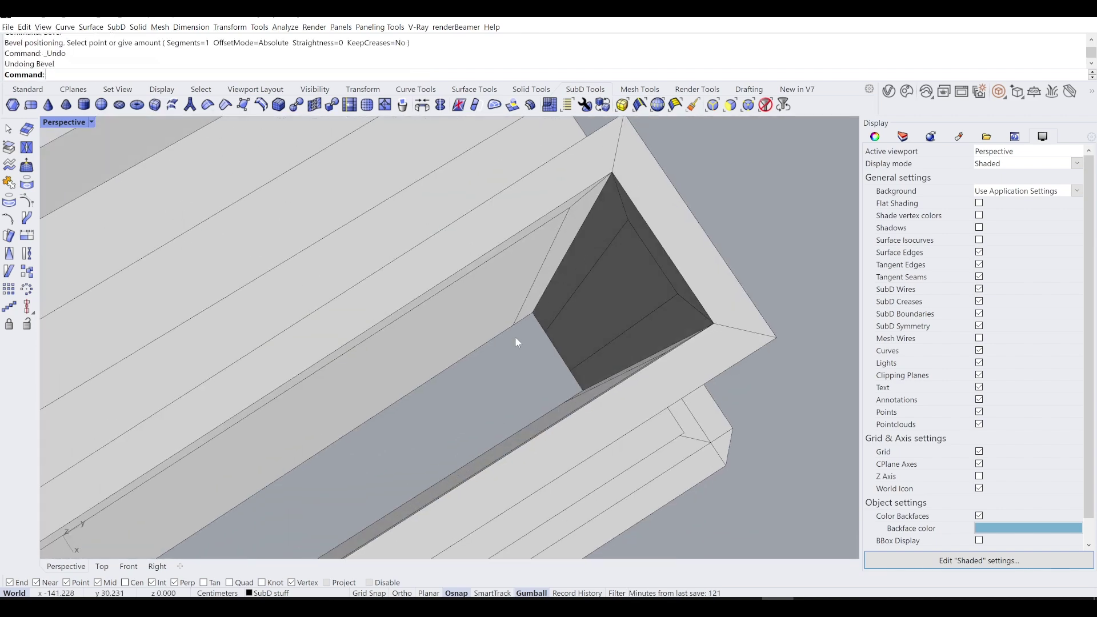
Select the outer end faces of the second, third and fourth ribs, including the thin strips at their base.
{"action": "key", "text": "Tab"}
{"action": "right_click_drag", "start_coordinate": [626, 338], "coordinate": [435, 292]}
{"action": "key", "text": "Tab"}
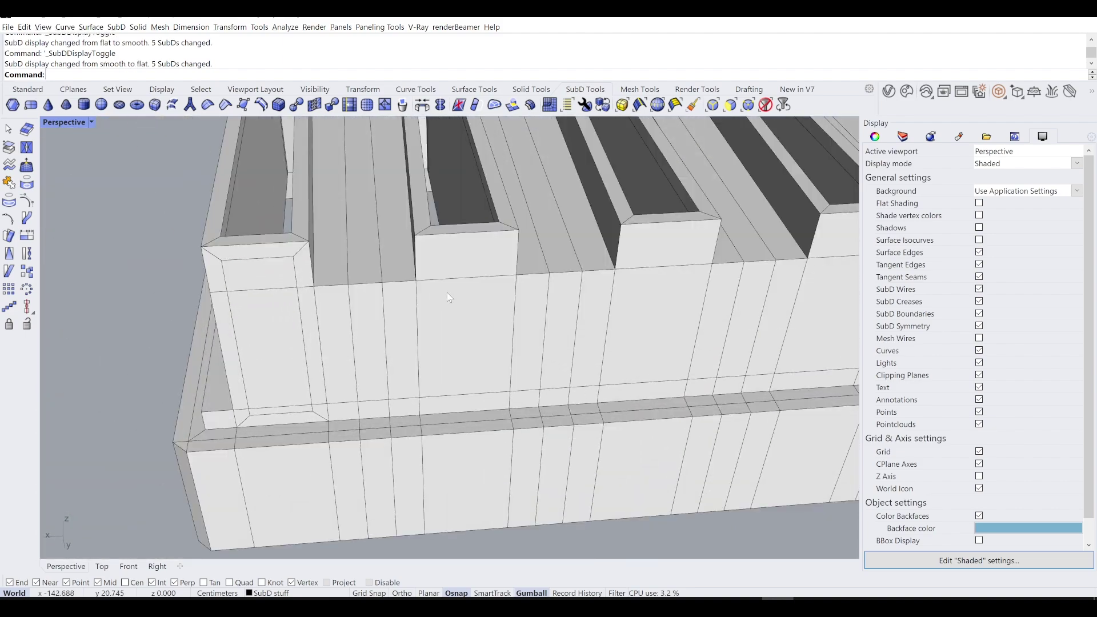
{"action": "left_click", "coordinate": [471, 331], "text": "ctrl+shift"}
{"action": "scroll", "coordinate": [451, 389], "scroll_direction": "up", "scroll_amount": 4}
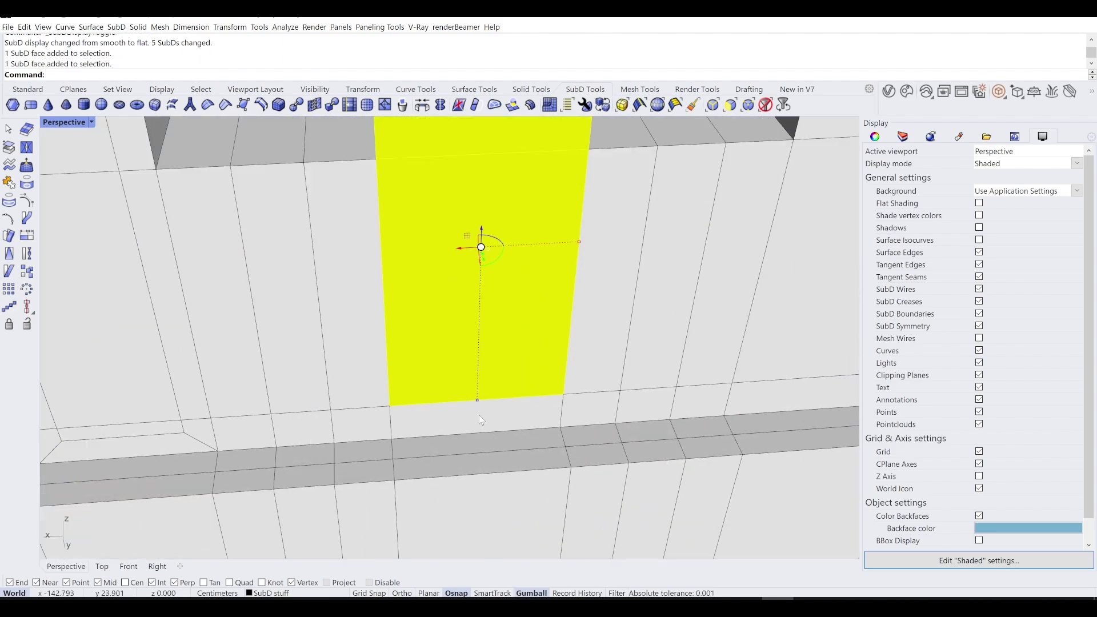
{"action": "left_click", "coordinate": [479, 415], "text": "ctrl+shift"}
{"action": "scroll", "coordinate": [520, 394], "scroll_direction": "down", "scroll_amount": 4}
{"action": "left_click", "coordinate": [514, 320], "text": "ctrl+shift"}
{"action": "left_click", "coordinate": [524, 390], "text": "ctrl+shift"}
{"action": "right_click_drag", "start_coordinate": [663, 331], "coordinate": [482, 276]}
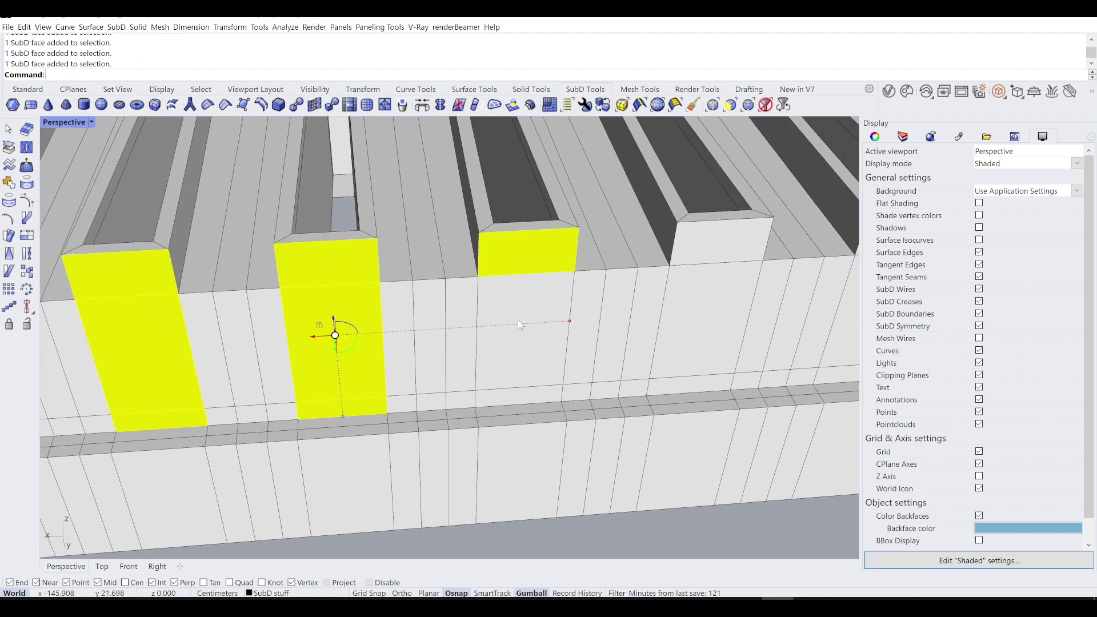
{"action": "left_click", "coordinate": [531, 397], "text": "ctrl+shift"}
Add the outer end faces and base strips of the fifth to eighth ribs to the selection.
{"action": "right_click_drag", "start_coordinate": [674, 320], "coordinate": [462, 309], "text": "shift"}
{"action": "left_click", "coordinate": [517, 245], "text": "ctrl+shift"}
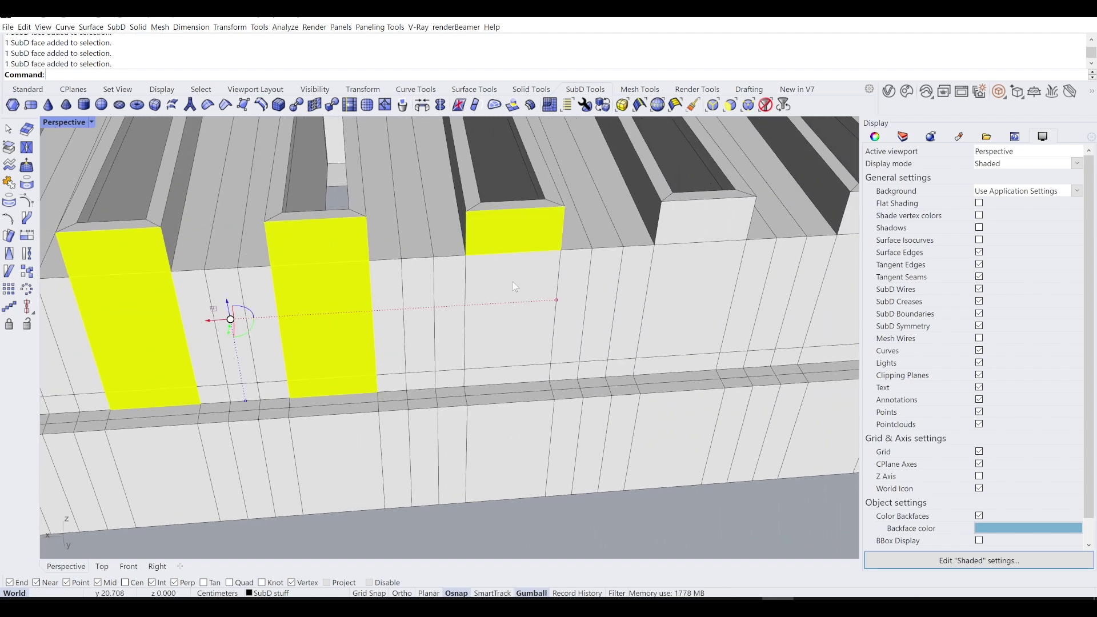
{"action": "right_click_drag", "start_coordinate": [520, 381], "coordinate": [371, 374], "text": "shift"}
{"action": "left_click", "coordinate": [563, 247], "text": "ctrl+shift"}
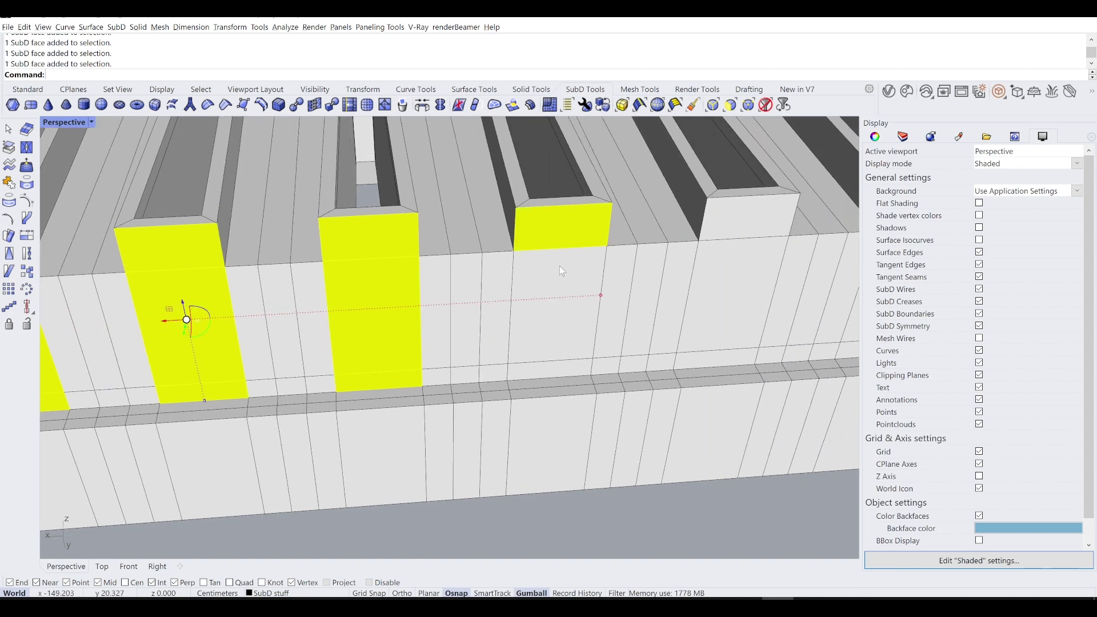
{"action": "right_click_drag", "start_coordinate": [568, 369], "coordinate": [526, 279]}
{"action": "left_click", "coordinate": [577, 228], "text": "ctrl+shift"}
{"action": "left_click", "coordinate": [573, 351], "text": "ctrl+shift"}
{"action": "left_click", "coordinate": [582, 365], "text": "ctrl+shift"}
{"action": "right_click_drag", "start_coordinate": [691, 331], "coordinate": [508, 329], "text": "shift"}
{"action": "left_click", "coordinate": [565, 214], "text": "ctrl+shift"}
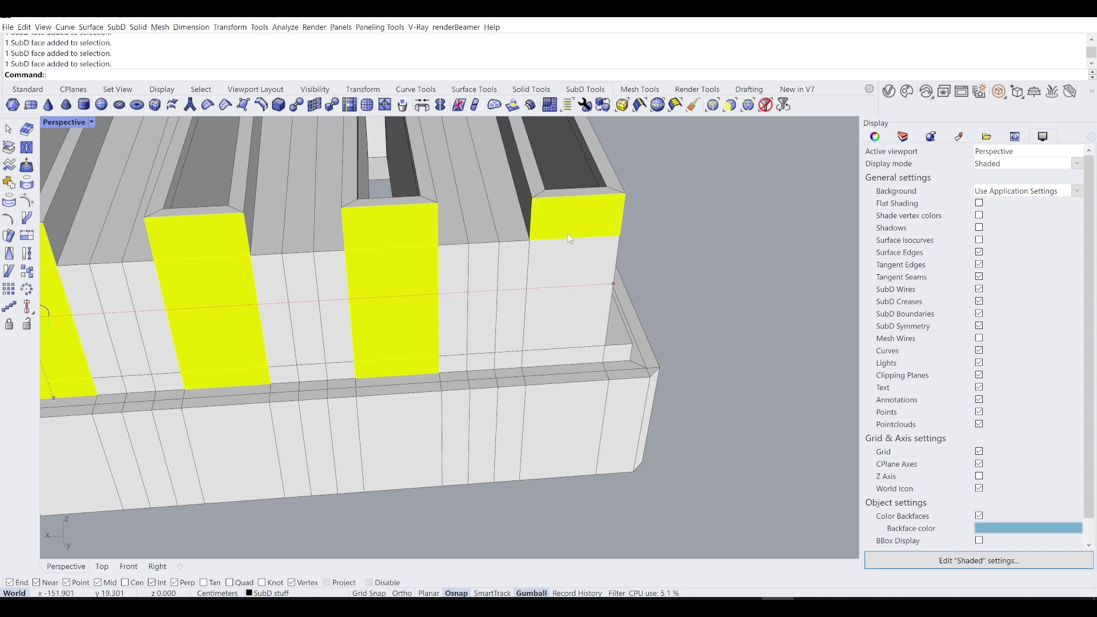
{"action": "scroll", "coordinate": [561, 354], "scroll_direction": "down", "scroll_amount": 7}
{"action": "right_click_drag", "start_coordinate": [392, 361], "coordinate": [525, 324], "text": "shift"}
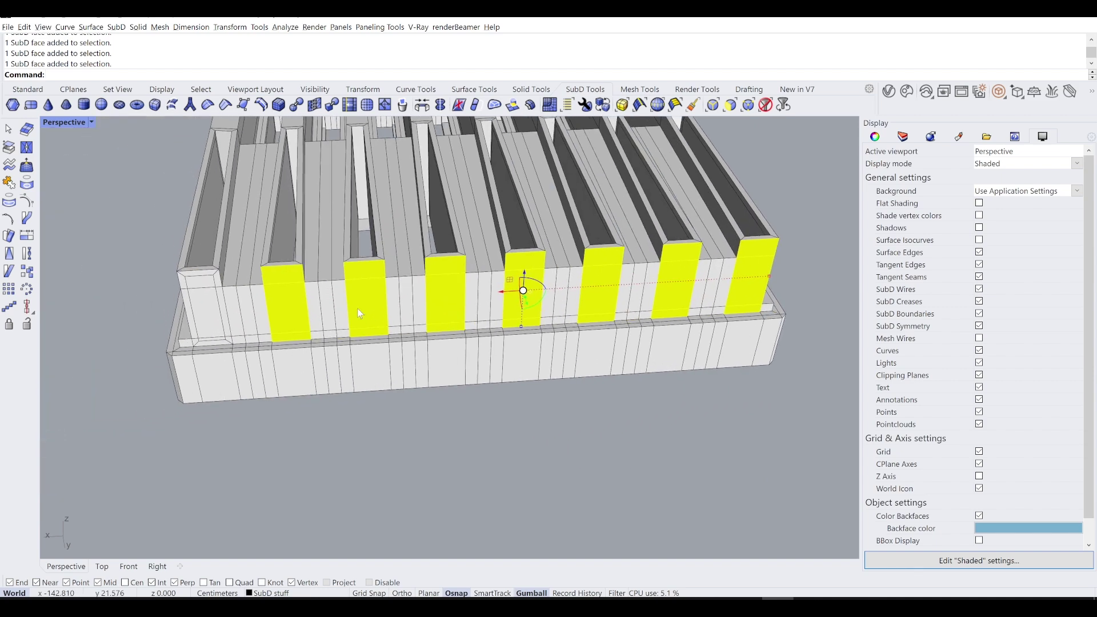
Inset the selected outer end faces of the seven ribs in Group mode by 0.1.
{"action": "scroll", "coordinate": [358, 308], "scroll_direction": "up", "scroll_amount": 2}
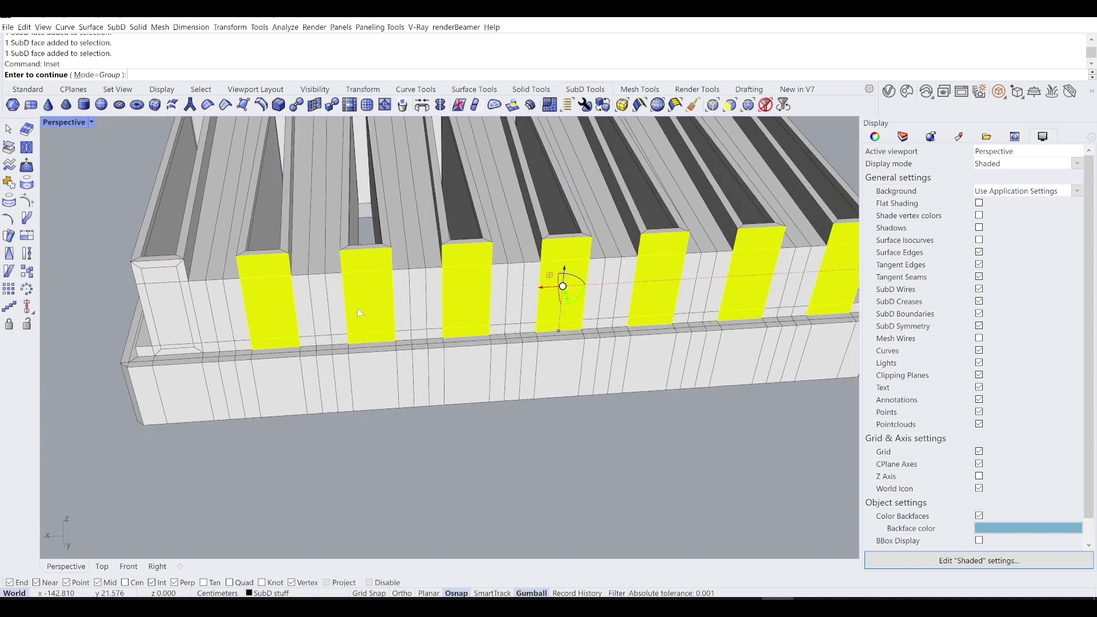
{"action": "key", "text": "Return"}
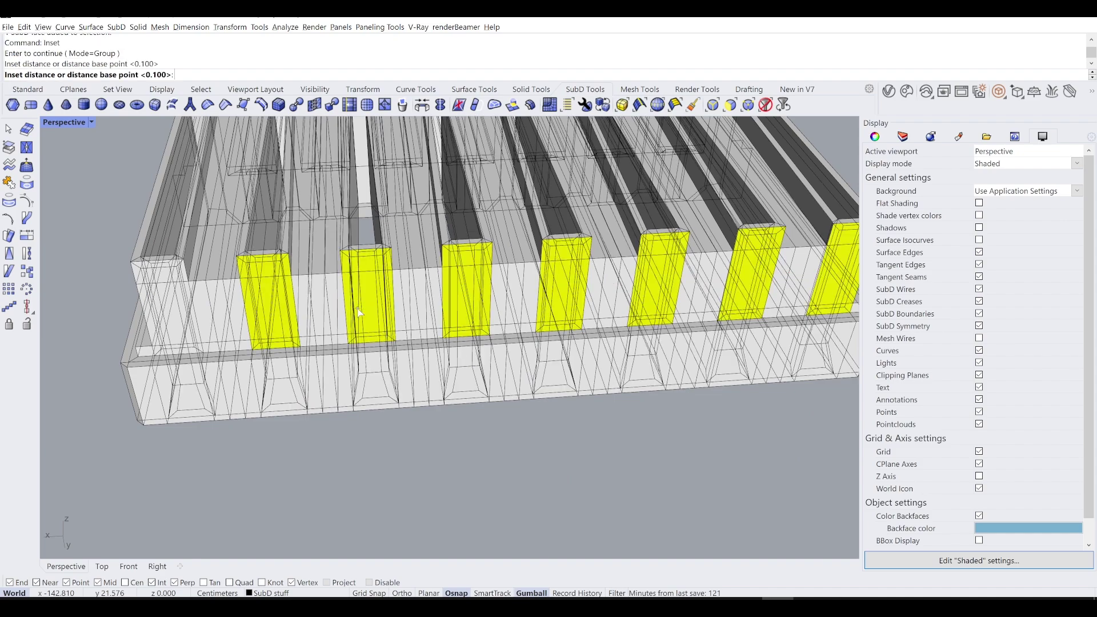
{"action": "key", "text": "Return"}
{"action": "right_click_drag", "start_coordinate": [357, 307], "coordinate": [527, 306]}
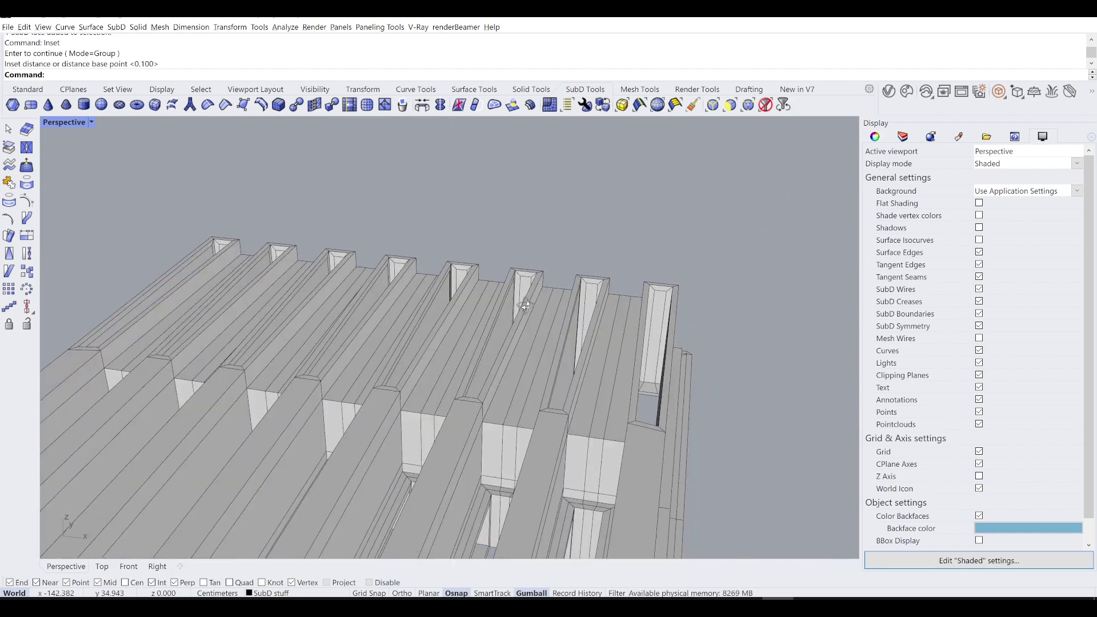
Inspect the smooth block's reflections with EMap, using the fluorescent_tube.bmp and space needle.png environment maps.
{"action": "key", "text": "Tab"}
{"action": "right_click_drag", "start_coordinate": [605, 328], "coordinate": [372, 268]}
{"action": "left_click", "coordinate": [376, 272]}
{"action": "type", "text": "EM"}
{"action": "key", "text": "Return"}
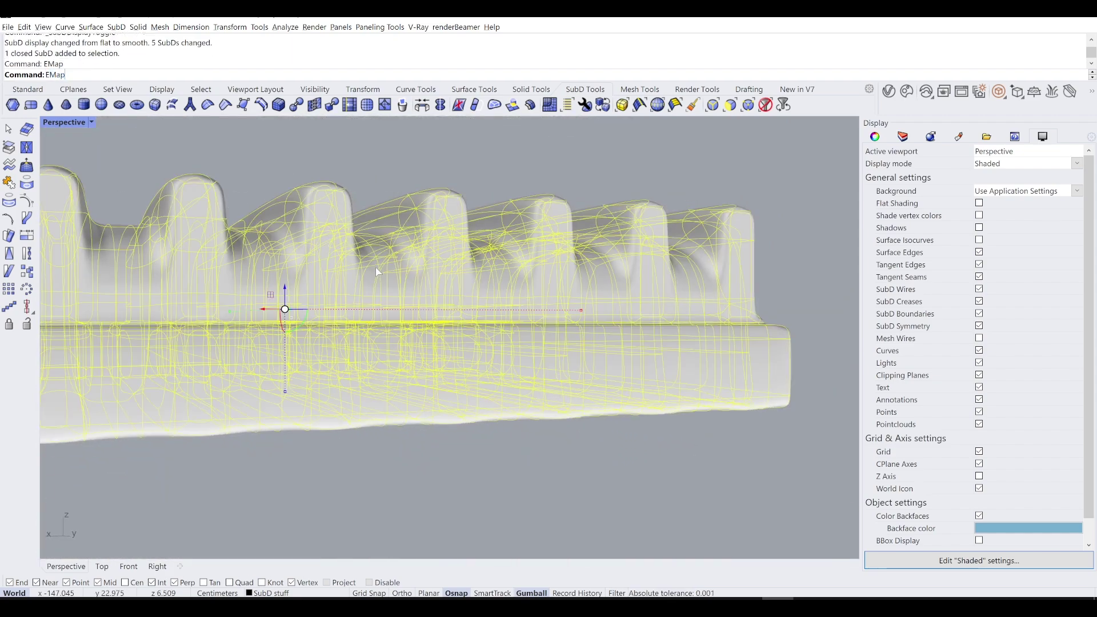
{"action": "right_click_drag", "start_coordinate": [592, 152], "coordinate": [508, 337]}
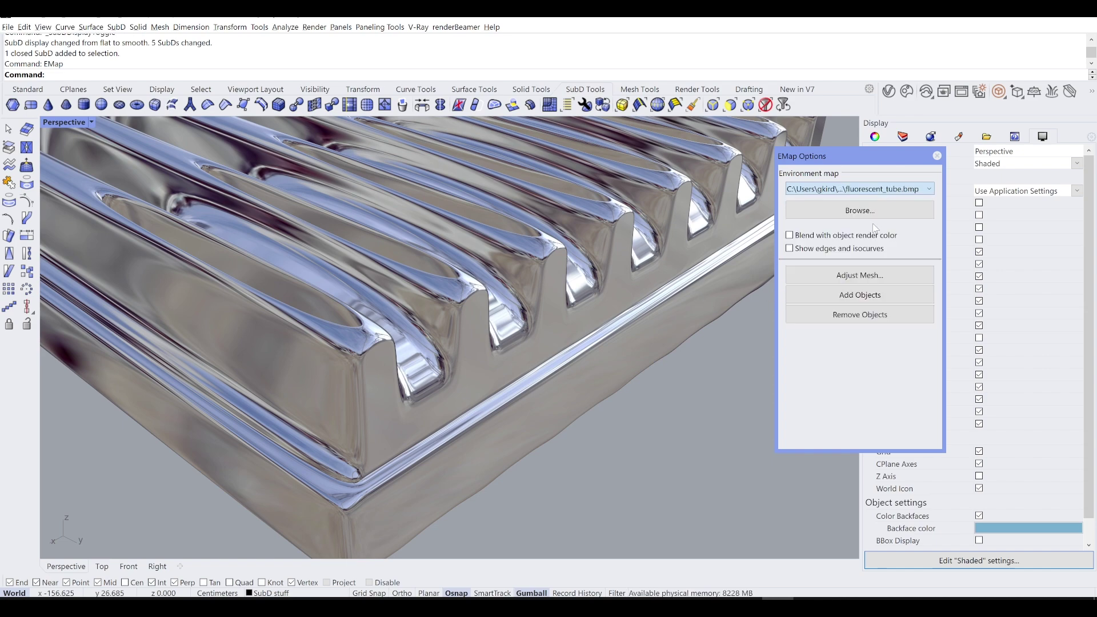
{"action": "left_click", "coordinate": [874, 223]}
{"action": "right_click_drag", "start_coordinate": [608, 321], "coordinate": [518, 330]}
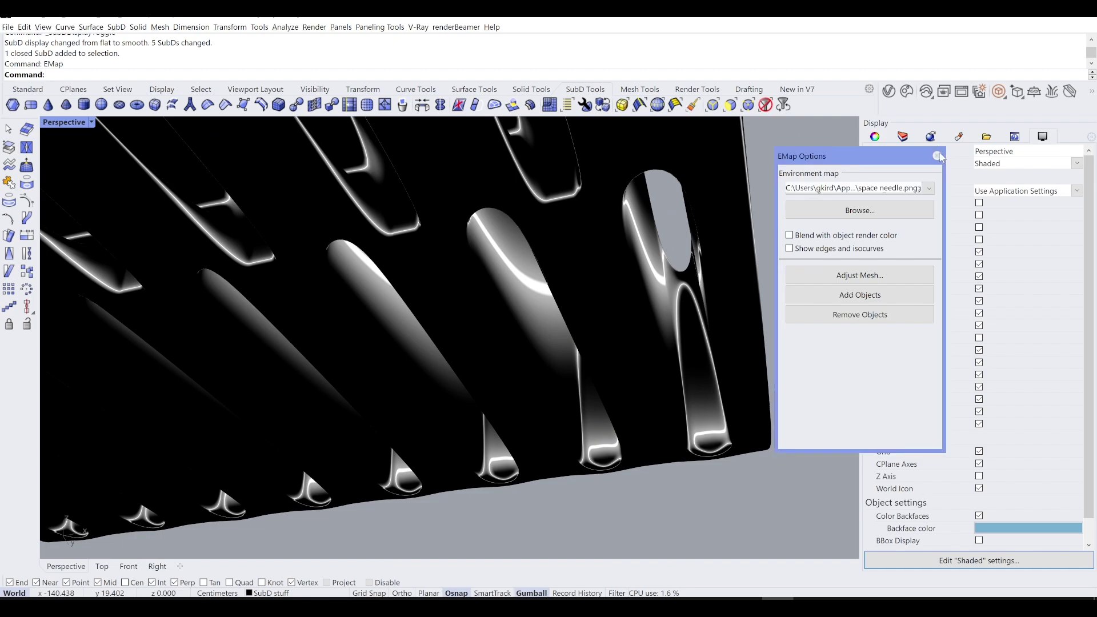
{"action": "left_click", "coordinate": [938, 156]}
Switch the block back to flat SubD display and view the slot rows on its underside.
{"action": "mouse_move", "coordinate": [709, 218]}
{"action": "right_mouse_down"}
{"action": "mouse_move", "coordinate": [674, 296]}
{"action": "mouse_move", "coordinate": [639, 279]}
{"action": "mouse_move", "coordinate": [710, 276]}
{"action": "mouse_move", "coordinate": [658, 291]}
{"action": "mouse_move", "coordinate": [646, 320]}
{"action": "mouse_move", "coordinate": [603, 336]}
{"action": "mouse_move", "coordinate": [633, 337]}
{"action": "mouse_move", "coordinate": [612, 317]}
{"action": "mouse_move", "coordinate": [343, 289]}
{"action": "right_mouse_up"}
{"action": "key", "text": "Tab"}
{"action": "scroll", "coordinate": [292, 267], "scroll_direction": "up", "scroll_amount": 5}
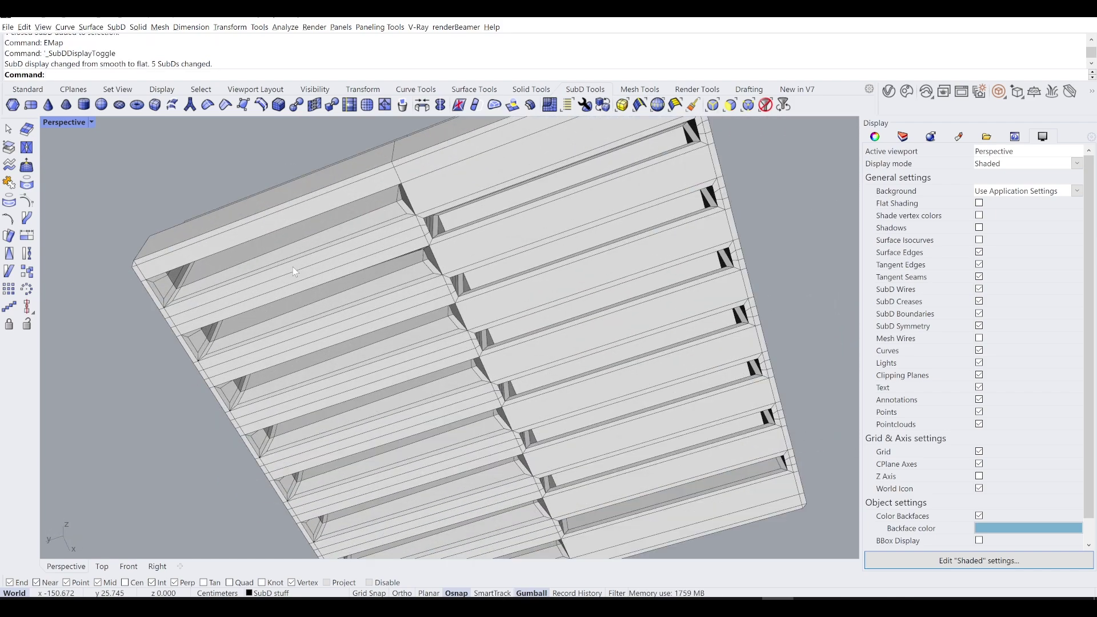
Select the narrow middle faces of the first four bars between the slots in one slot row on the underside.
{"action": "scroll", "coordinate": [293, 267], "scroll_direction": "up", "scroll_amount": 7}
{"action": "left_click", "coordinate": [448, 224], "text": "ctrl+shift"}
{"action": "scroll", "coordinate": [449, 224], "scroll_direction": "down", "scroll_amount": 6}
{"action": "scroll", "coordinate": [509, 257], "scroll_direction": "up", "scroll_amount": 6}
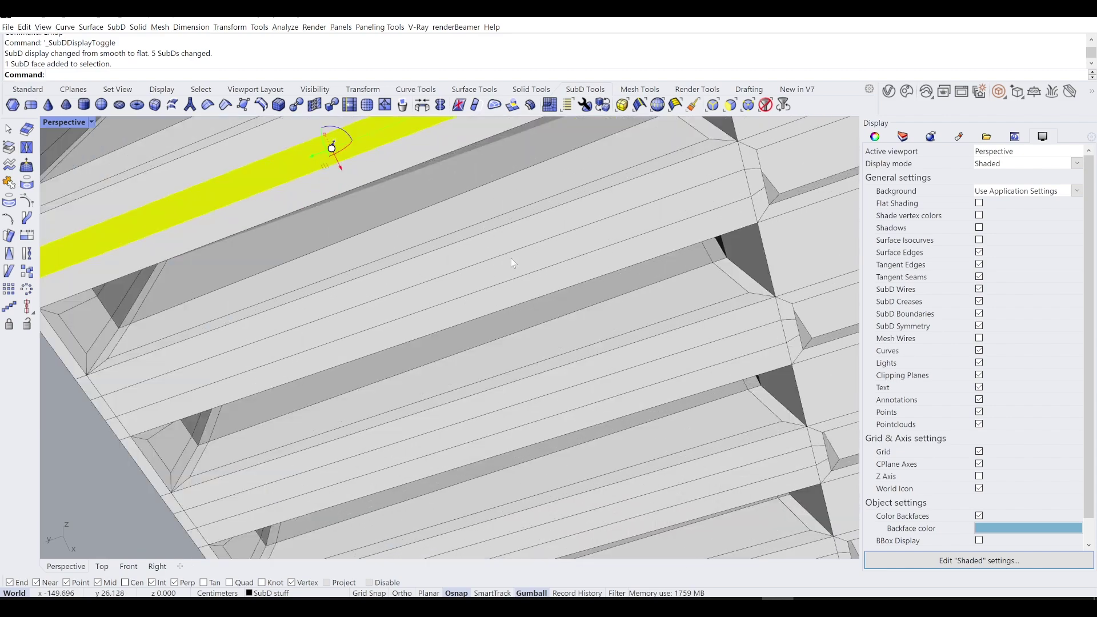
{"action": "scroll", "coordinate": [514, 279], "scroll_direction": "down", "scroll_amount": 5}
{"action": "scroll", "coordinate": [528, 268], "scroll_direction": "up", "scroll_amount": 5}
{"action": "left_click", "coordinate": [547, 280], "text": "ctrl+shift"}
{"action": "scroll", "coordinate": [547, 279], "scroll_direction": "down", "scroll_amount": 5}
{"action": "scroll", "coordinate": [592, 251], "scroll_direction": "up", "scroll_amount": 5}
{"action": "scroll", "coordinate": [650, 238], "scroll_direction": "down", "scroll_amount": 5}
{"action": "scroll", "coordinate": [650, 237], "scroll_direction": "up", "scroll_amount": 5}
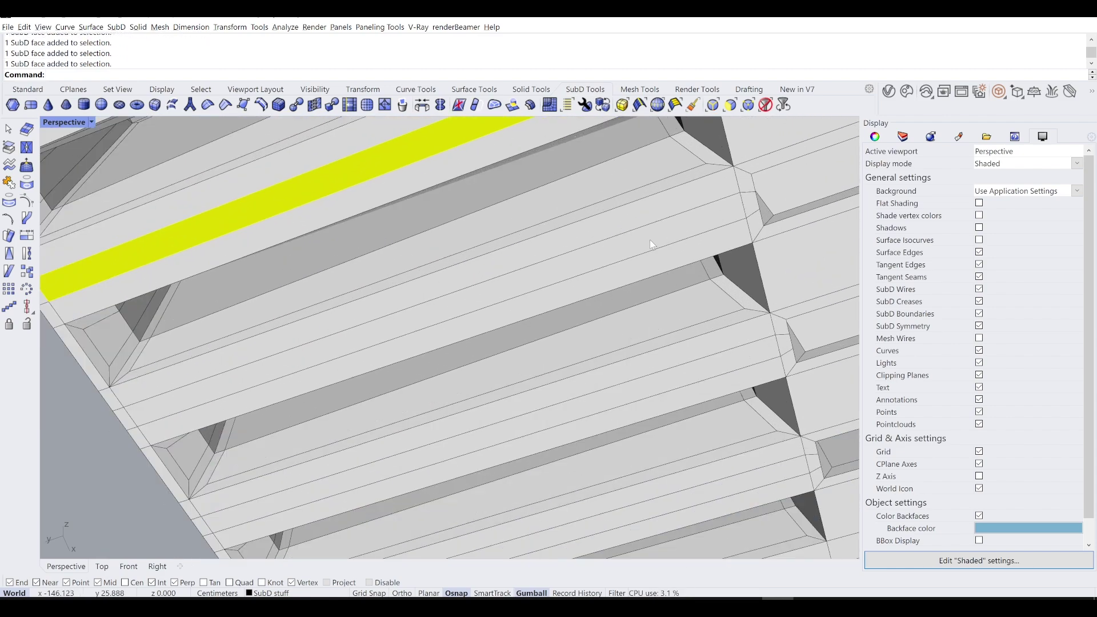
Add the middle faces of the fifth to seventh bars in the same row to the selection.
{"action": "left_click", "coordinate": [650, 242], "text": "ctrl+shift"}
{"action": "scroll", "coordinate": [645, 269], "scroll_direction": "down", "scroll_amount": 5}
{"action": "scroll", "coordinate": [619, 272], "scroll_direction": "up", "scroll_amount": 5}
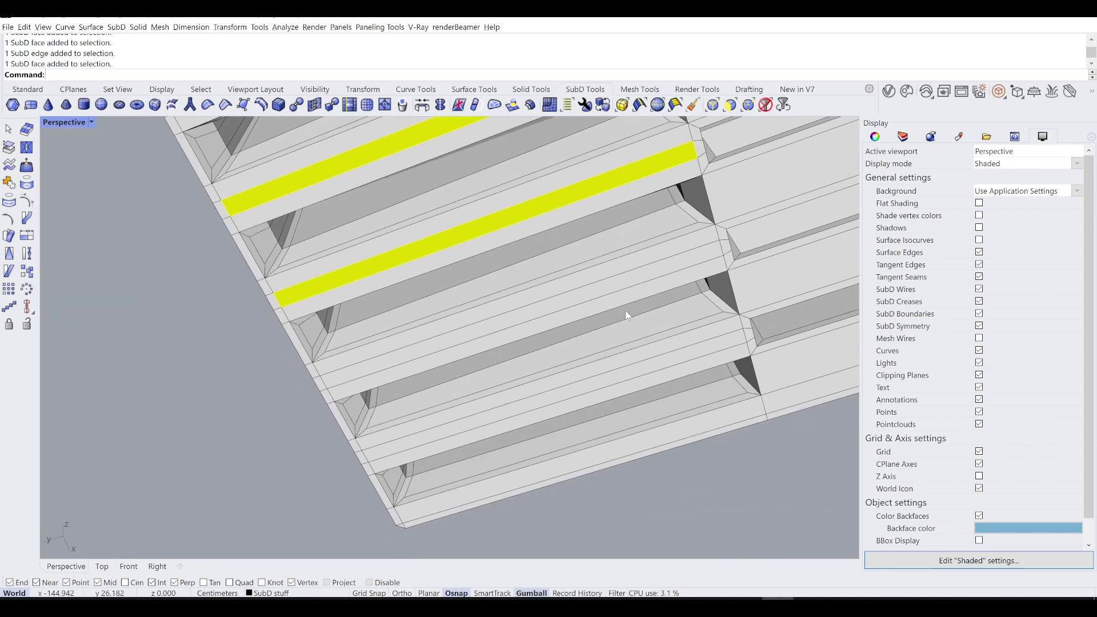
{"action": "left_click", "coordinate": [618, 273], "text": "ctrl+shift"}
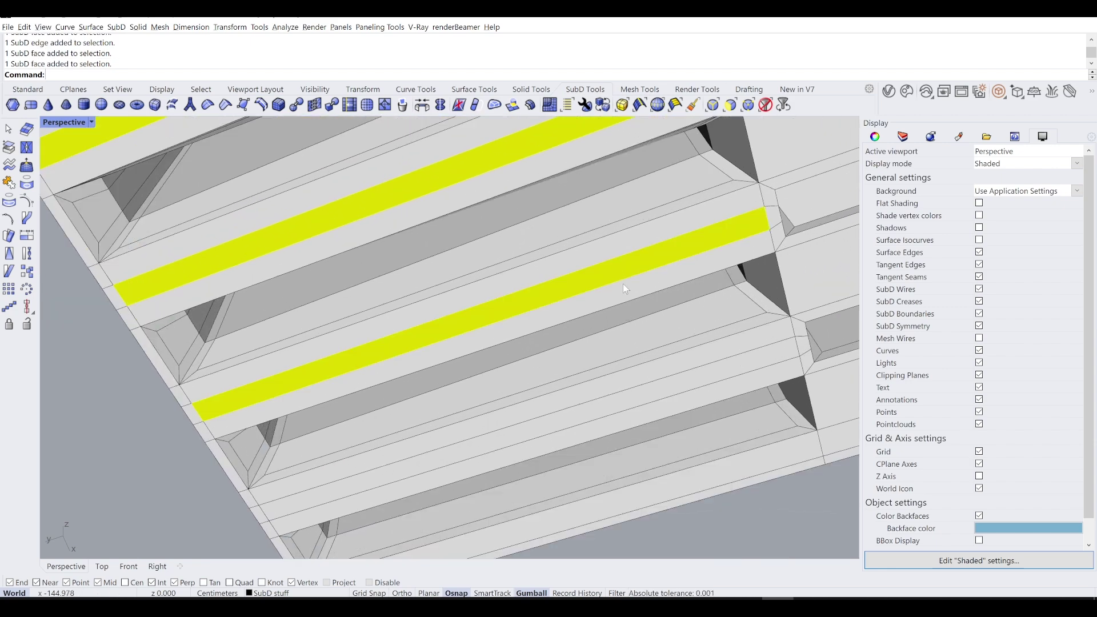
{"action": "left_click", "coordinate": [680, 388], "text": "ctrl+shift"}
{"action": "scroll", "coordinate": [678, 389], "scroll_direction": "down", "scroll_amount": 5}
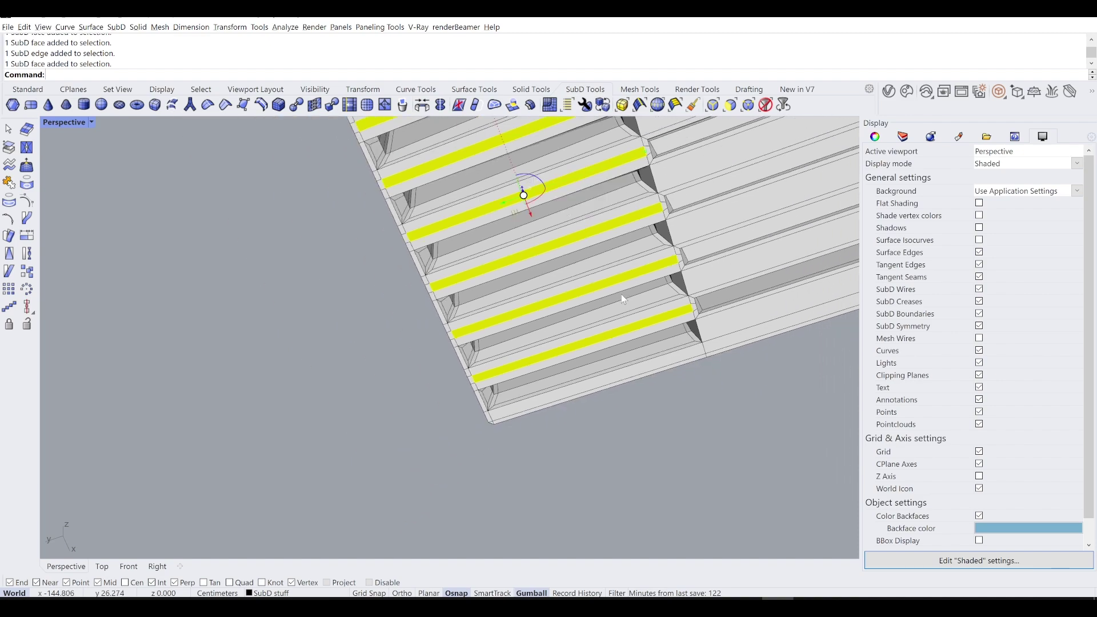
Extrude the seven selected bar faces downward into fins and check them briefly in smooth SubD display.
{"action": "right_click_drag", "start_coordinate": [575, 255], "coordinate": [496, 361]}
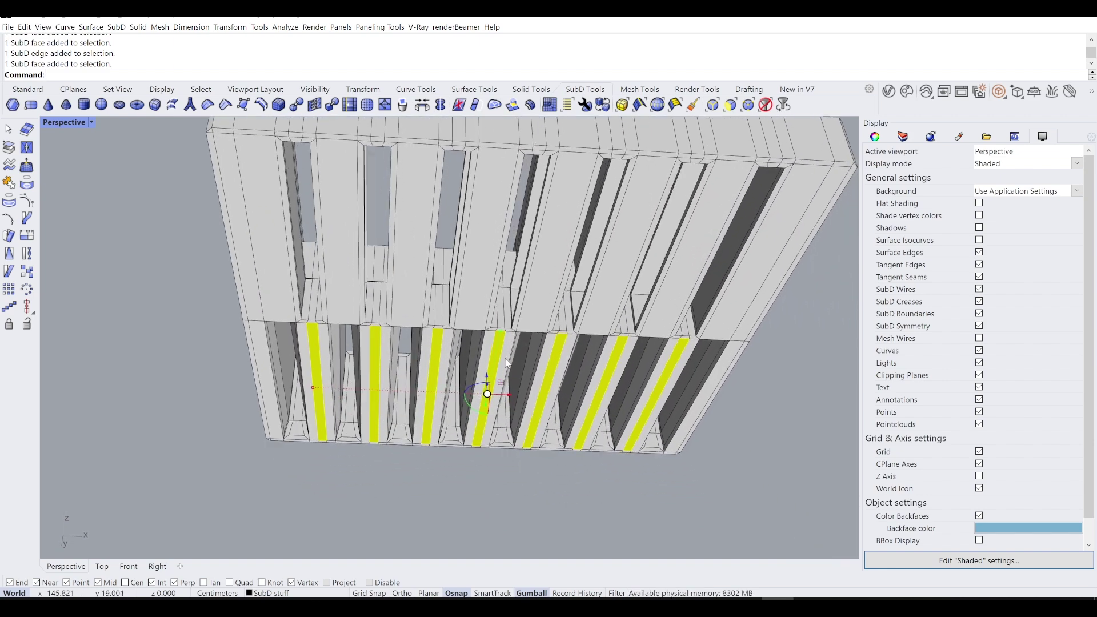
{"action": "right_click_drag", "start_coordinate": [501, 399], "coordinate": [484, 428]}
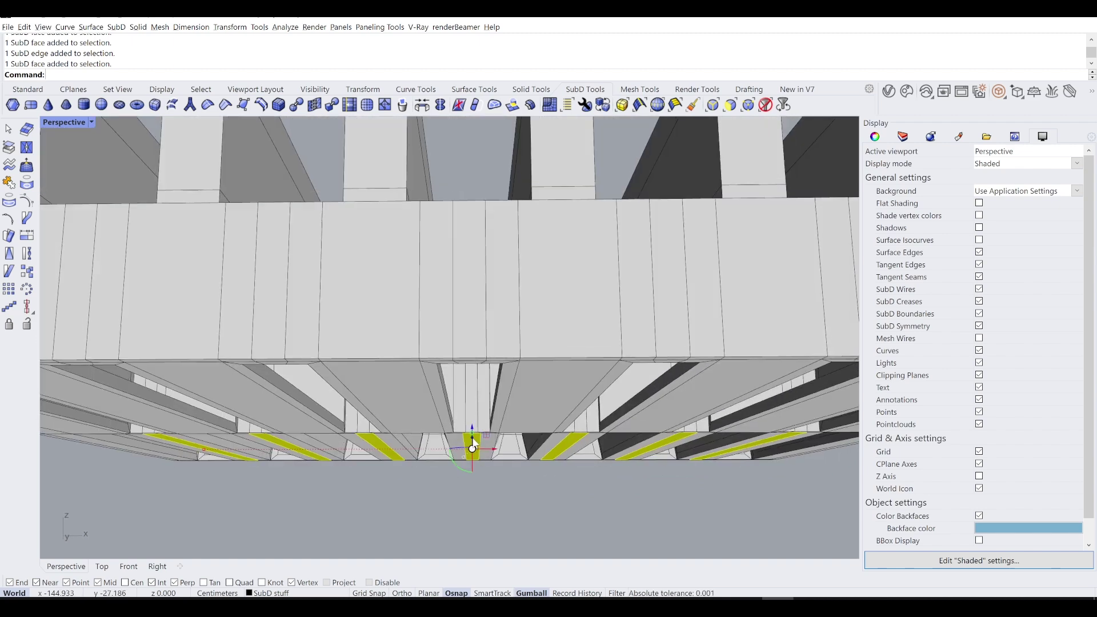
{"action": "left_click_drag", "start_coordinate": [474, 444], "coordinate": [478, 457]}
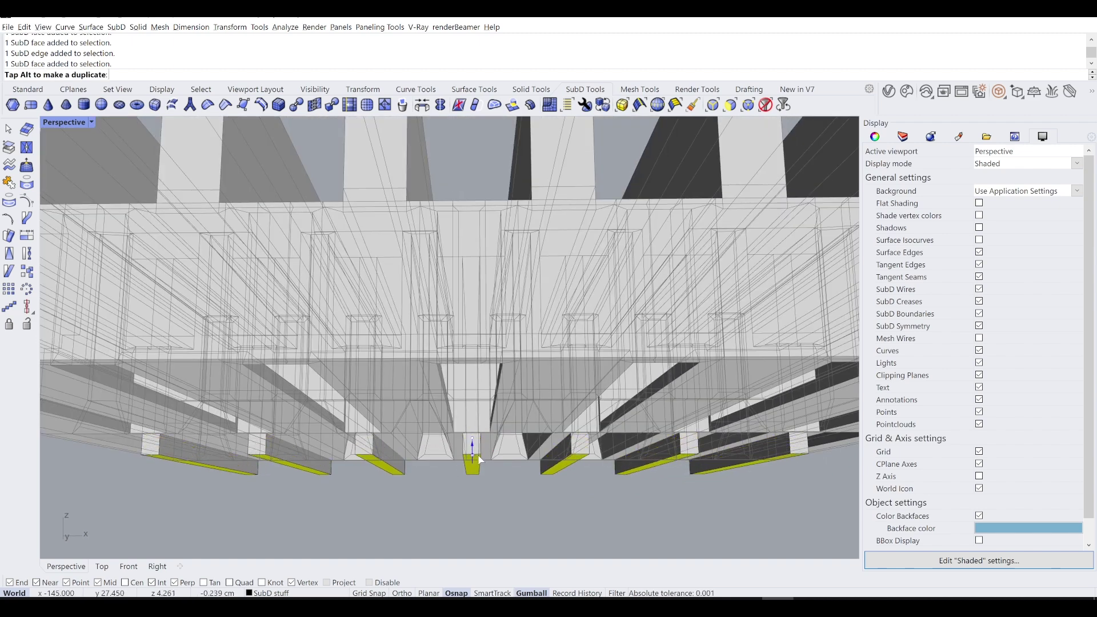
{"action": "left_click_drag", "start_coordinate": [481, 457], "coordinate": [481, 460]}
{"action": "right_click_drag", "start_coordinate": [480, 507], "coordinate": [541, 299]}
{"action": "key", "text": "Tab"}
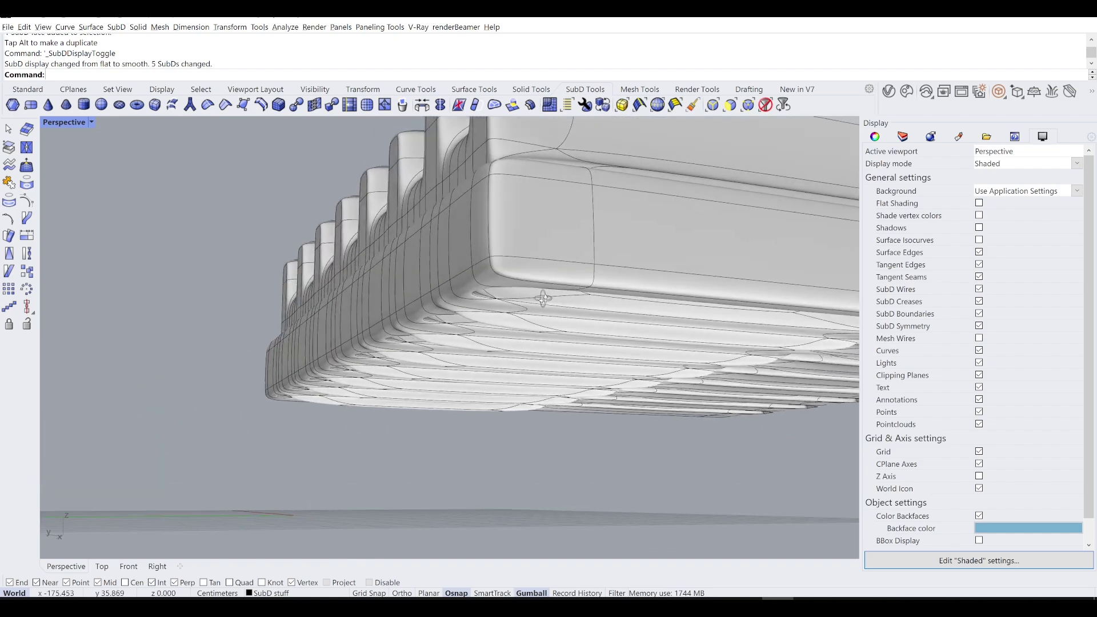
{"action": "scroll", "coordinate": [549, 300], "scroll_direction": "up", "scroll_amount": 5}
{"action": "key", "text": "Tab"}
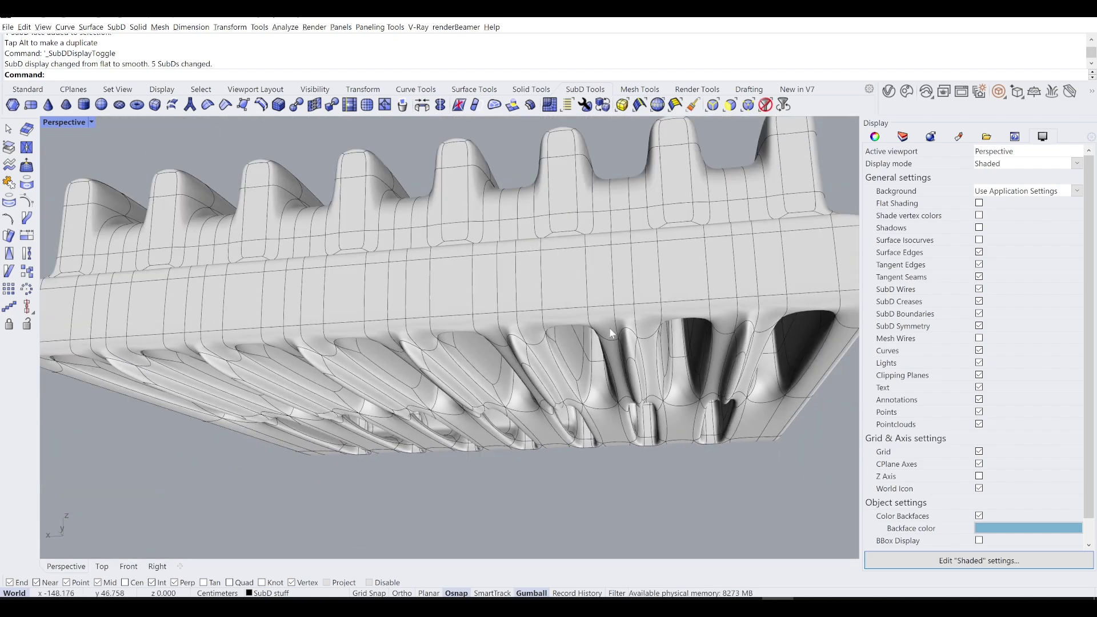
{"action": "right_click_drag", "start_coordinate": [667, 389], "coordinate": [461, 268]}
{"action": "scroll", "coordinate": [461, 269], "scroll_direction": "up", "scroll_amount": 4}
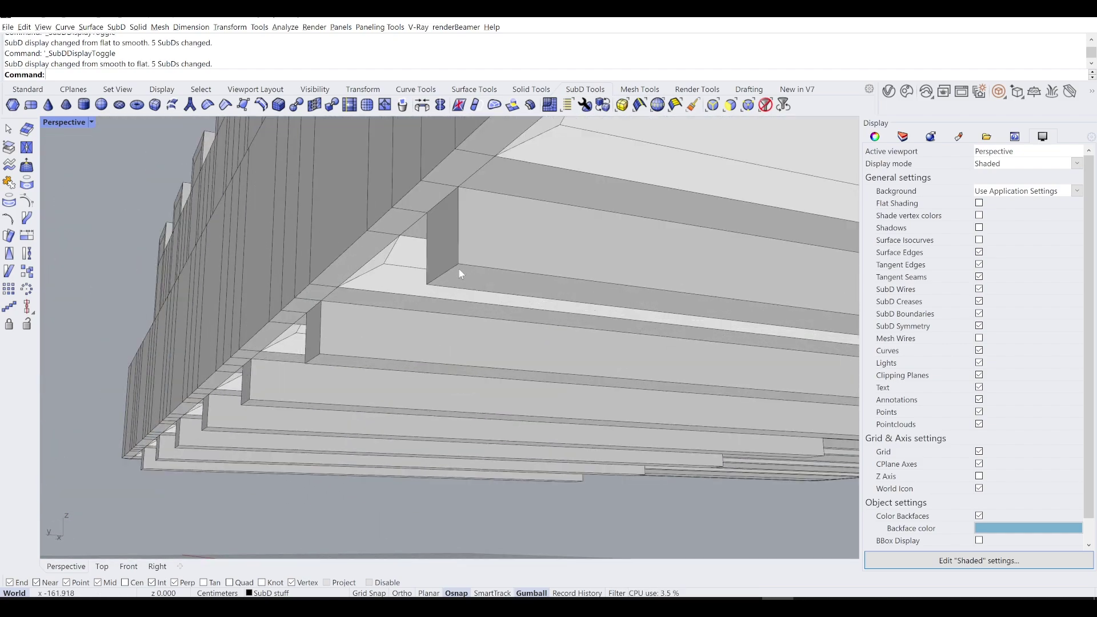
{"action": "left_click", "coordinate": [310, 359], "text": "shift"}
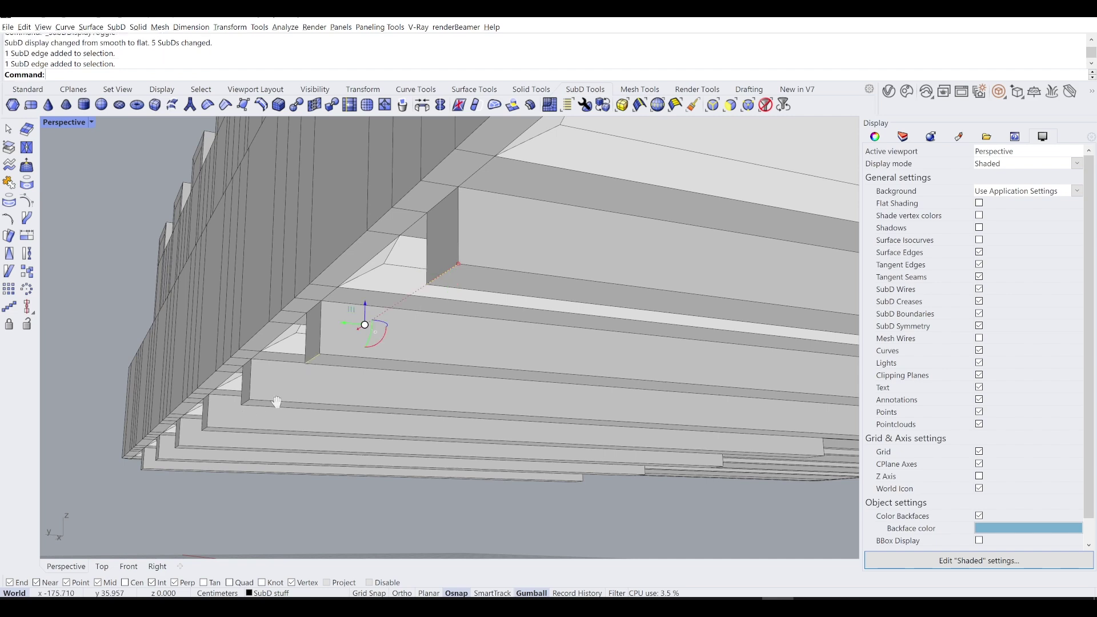
{"action": "scroll", "coordinate": [392, 340], "scroll_direction": "up", "scroll_amount": 2}
{"action": "left_click", "coordinate": [375, 353], "text": "shift"}
{"action": "scroll", "coordinate": [349, 368], "scroll_direction": "down", "scroll_amount": 3}
Select the short bottom edges of the fins at their ends near the middle of the block.
{"action": "right_click_drag", "start_coordinate": [349, 368], "coordinate": [449, 443]}
{"action": "scroll", "coordinate": [479, 330], "scroll_direction": "up", "scroll_amount": 3}
{"action": "scroll", "coordinate": [582, 336], "scroll_direction": "up", "scroll_amount": 3}
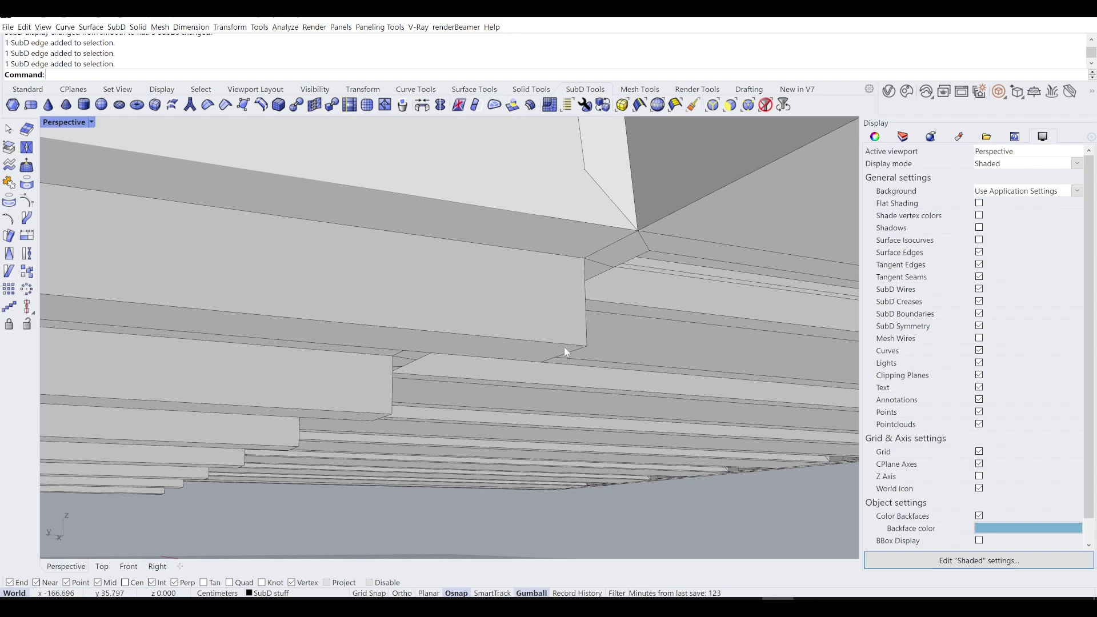
{"action": "right_click_drag", "start_coordinate": [565, 347], "coordinate": [366, 336]}
{"action": "scroll", "coordinate": [524, 355], "scroll_direction": "down", "scroll_amount": 3}
{"action": "scroll", "coordinate": [366, 339], "scroll_direction": "up", "scroll_amount": 3}
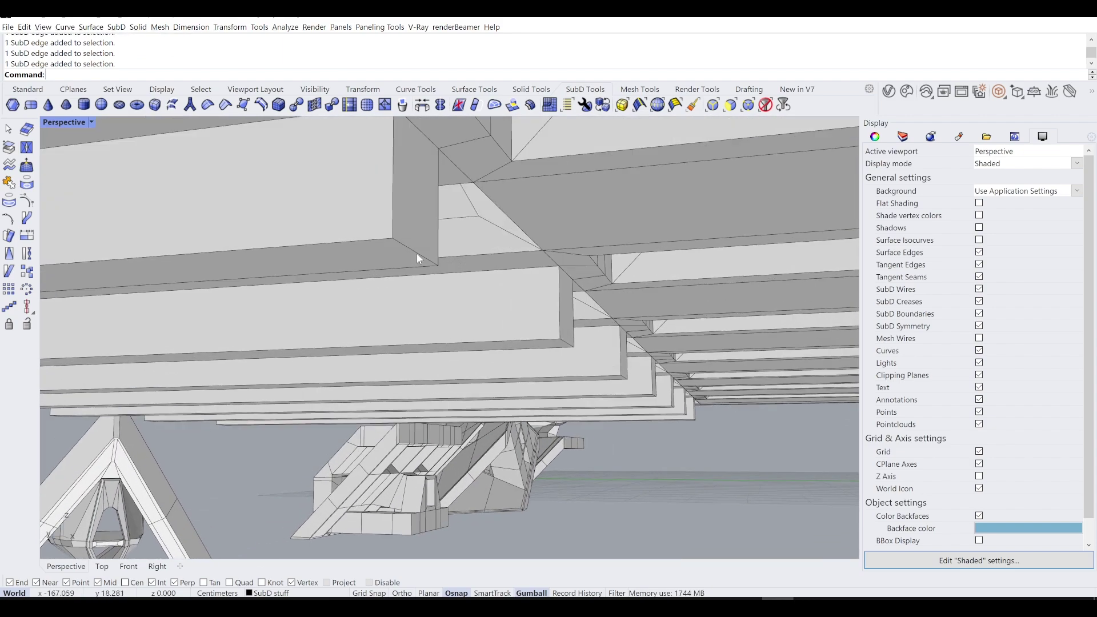
{"action": "right_click_drag", "start_coordinate": [568, 347], "coordinate": [555, 358]}
{"action": "left_click", "coordinate": [551, 359], "text": "shift"}
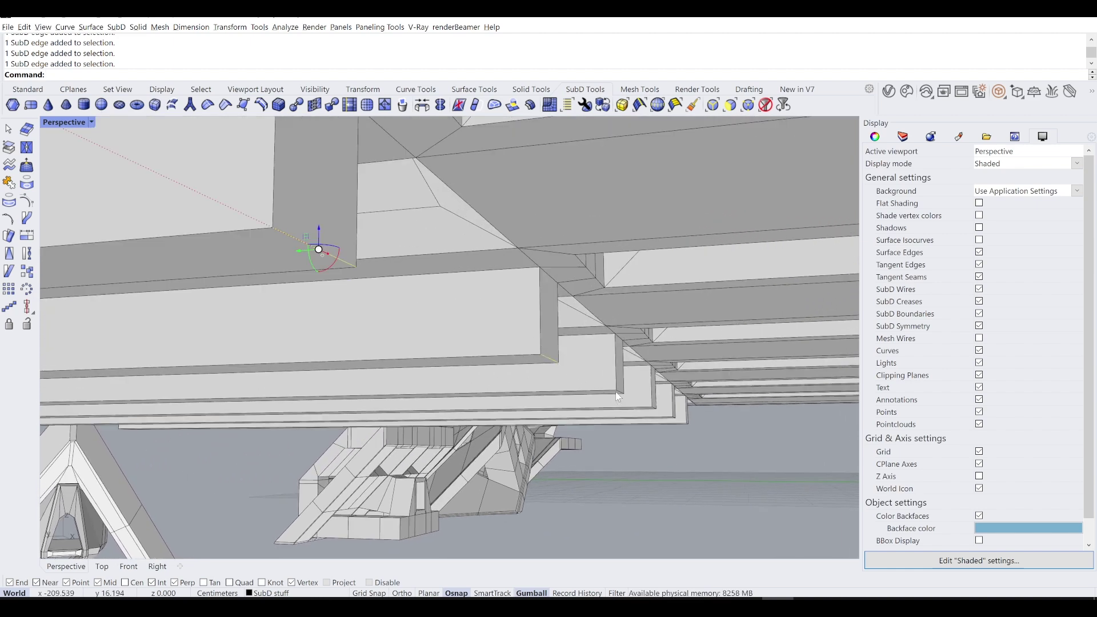
{"action": "right_click_drag", "start_coordinate": [628, 398], "coordinate": [654, 363], "text": "shift"}
Move the selected bottom edges down so the fins taper toward the block's outer end, checking smooth and flat display.
{"action": "right_click_drag", "start_coordinate": [729, 388], "coordinate": [485, 333]}
{"action": "left_click_drag", "start_coordinate": [467, 330], "coordinate": [490, 392]}
{"action": "right_click_drag", "start_coordinate": [491, 392], "coordinate": [506, 404]}
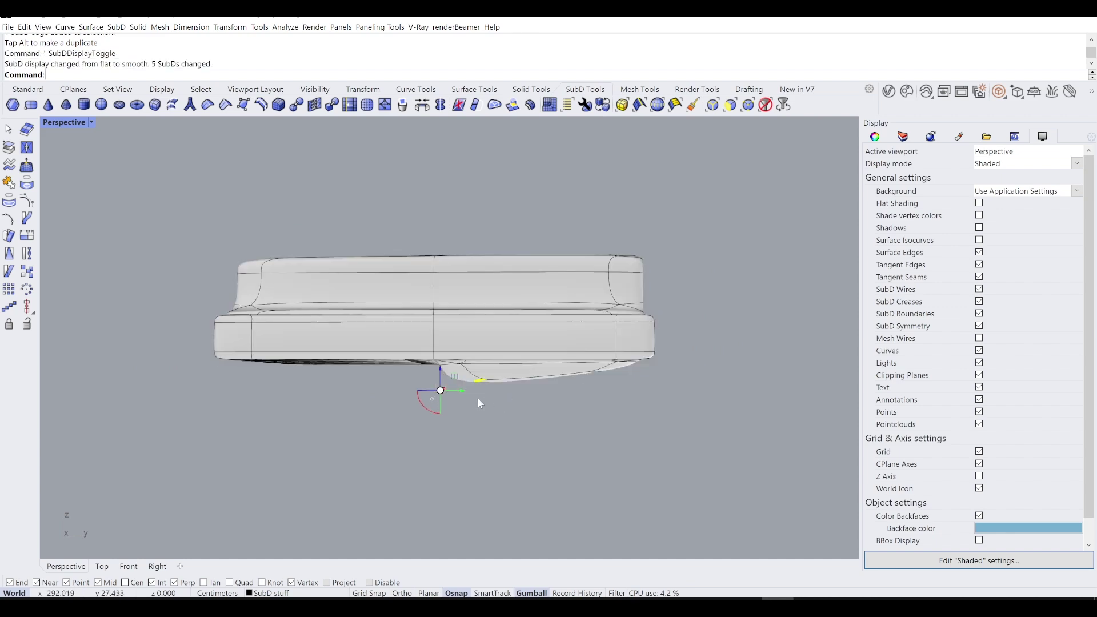
{"action": "mouse_move", "coordinate": [438, 375]}
{"action": "left_mouse_down"}
{"action": "mouse_move", "coordinate": [441, 405]}
{"action": "mouse_move", "coordinate": [455, 405]}
{"action": "left_mouse_up"}
{"action": "right_click_drag", "start_coordinate": [446, 410], "coordinate": [486, 394]}
{"action": "scroll", "coordinate": [524, 439], "scroll_direction": "up", "scroll_amount": 4}
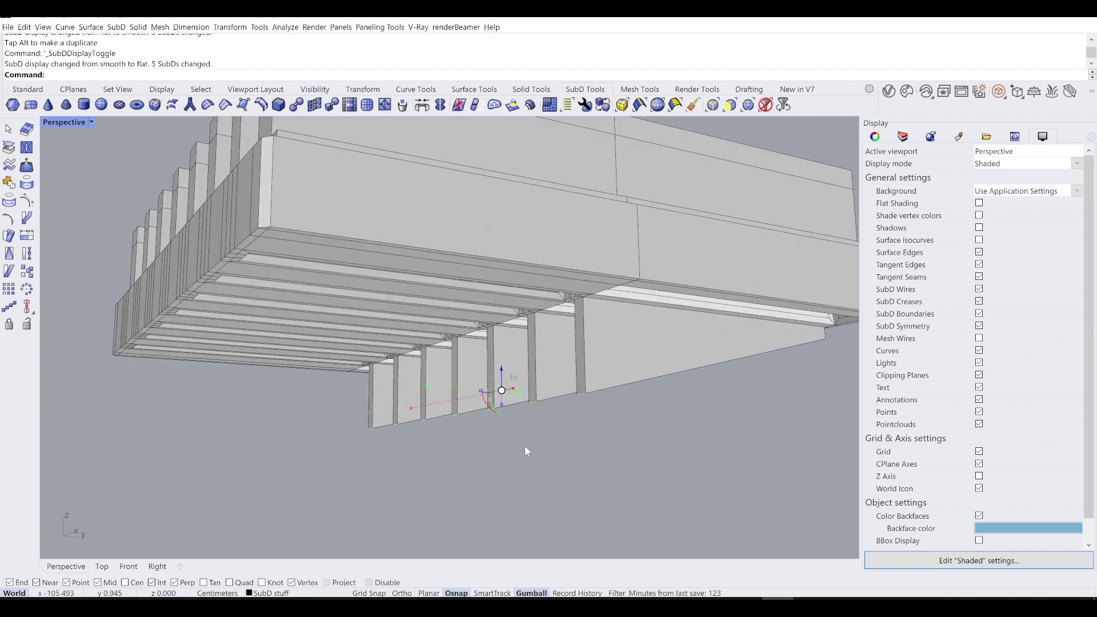
Inset both side faces of the end fin in Group mode by 0.1.
{"action": "right_click_drag", "start_coordinate": [572, 446], "coordinate": [603, 393]}
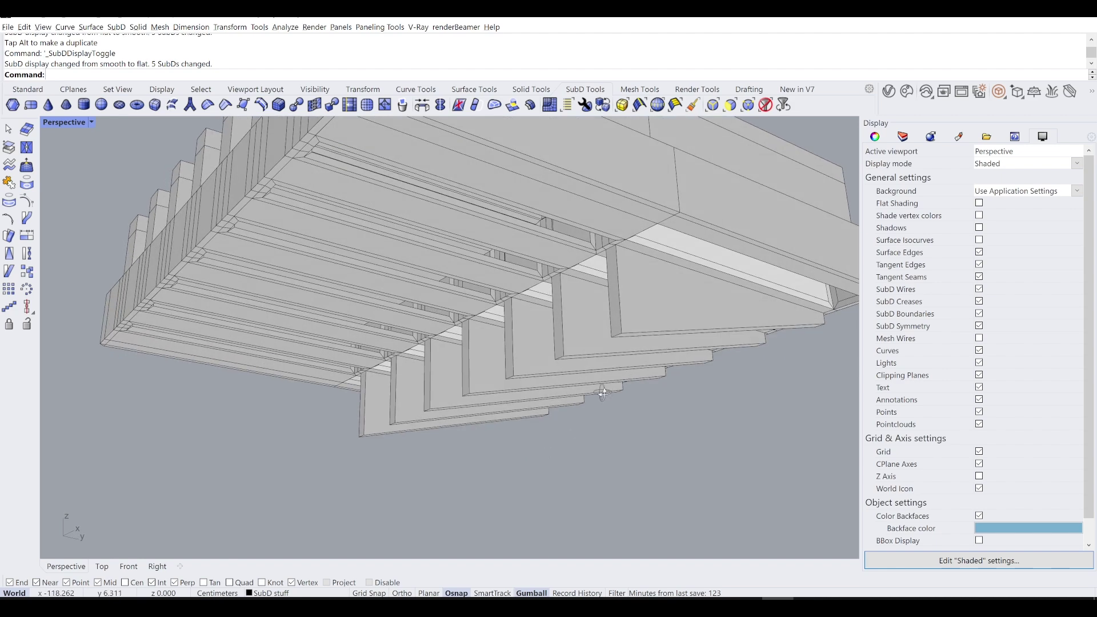
{"action": "left_click", "coordinate": [641, 304], "text": "ctrl+shift"}
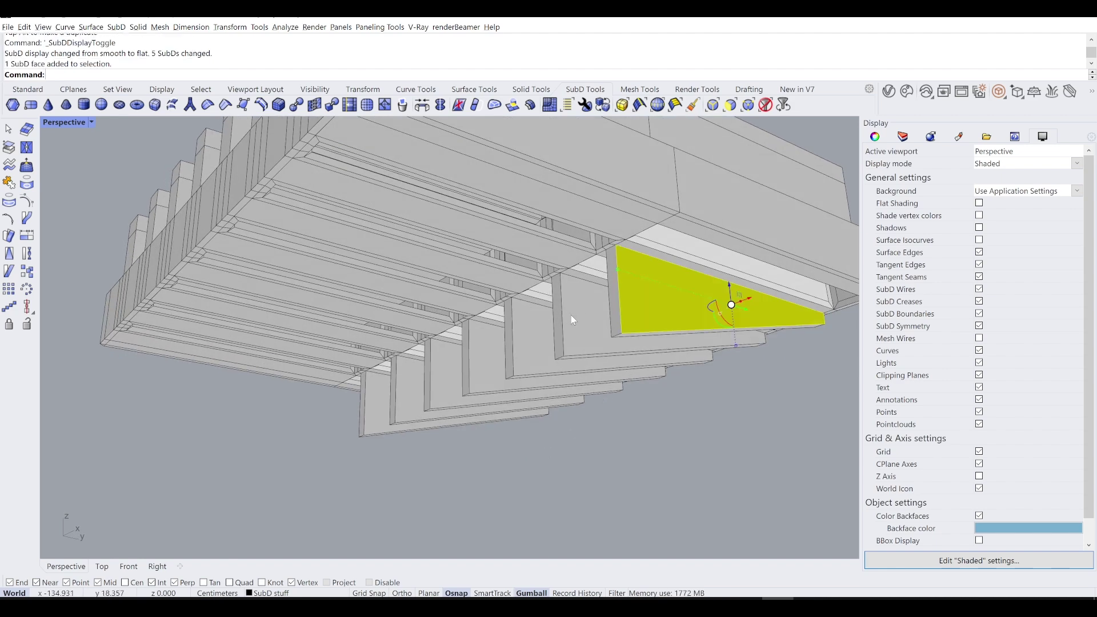
{"action": "right_click_drag", "start_coordinate": [596, 317], "coordinate": [587, 364]}
{"action": "scroll", "coordinate": [588, 365], "scroll_direction": "up", "scroll_amount": 3}
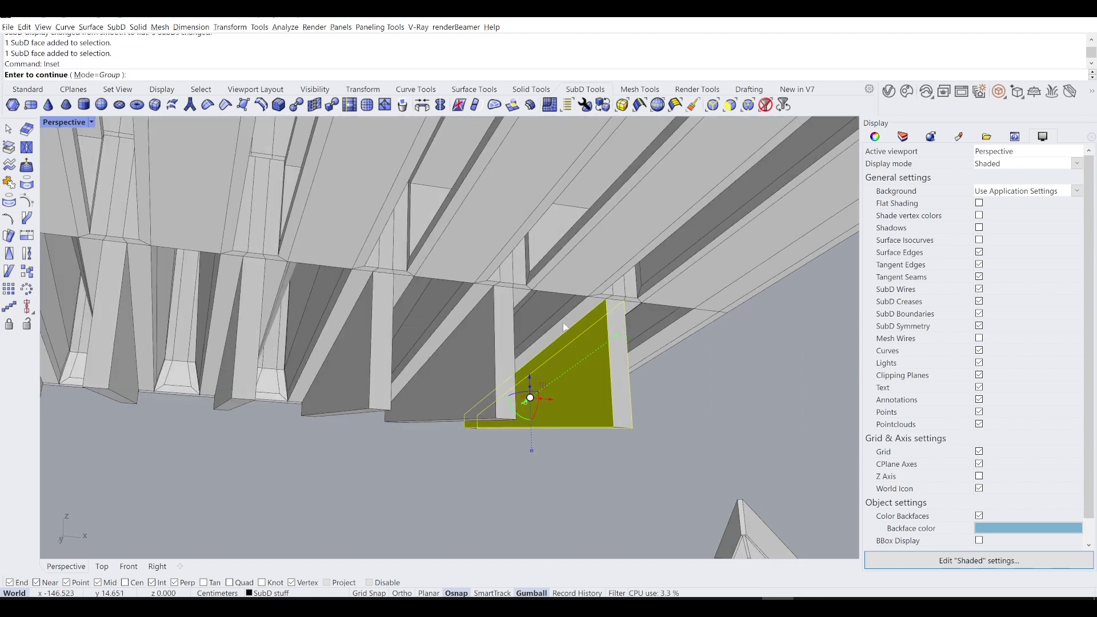
{"action": "key", "text": "Return"}
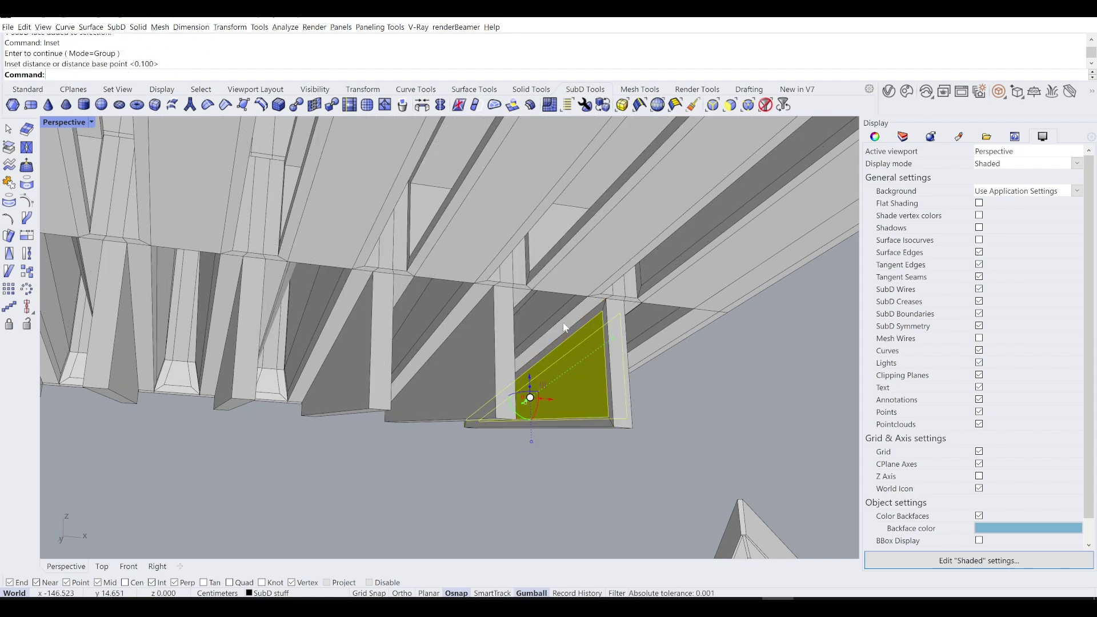
Examine the inset end fin and its neighbours from several angles in smooth SubD display.
{"action": "key", "text": "Escape"}
{"action": "key", "text": "Tab"}
{"action": "scroll", "coordinate": [729, 447], "scroll_direction": "down", "scroll_amount": 3}
{"action": "right_click_drag", "start_coordinate": [698, 443], "coordinate": [605, 402]}
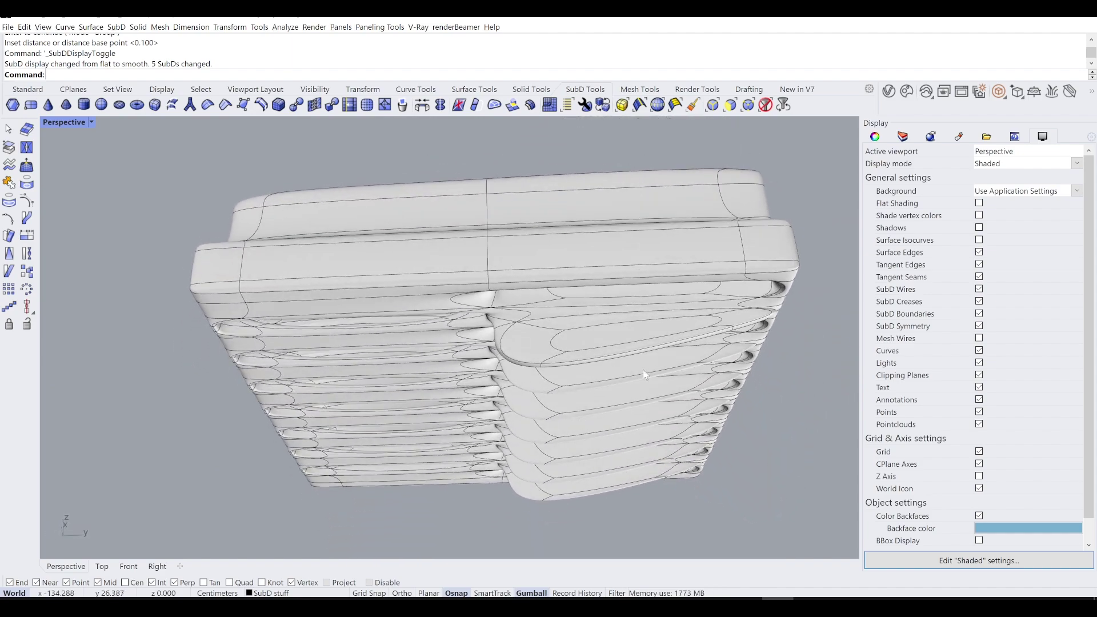
{"action": "scroll", "coordinate": [605, 403], "scroll_direction": "up", "scroll_amount": 5}
{"action": "right_click_drag", "start_coordinate": [815, 309], "coordinate": [701, 348], "text": "shift"}
{"action": "scroll", "coordinate": [657, 355], "scroll_direction": "up", "scroll_amount": 3}
{"action": "scroll", "coordinate": [656, 355], "scroll_direction": "down", "scroll_amount": 3}
{"action": "scroll", "coordinate": [660, 354], "scroll_direction": "up", "scroll_amount": 5}
{"action": "right_click_drag", "start_coordinate": [632, 392], "coordinate": [495, 411]}
Return to flat SubD display and bevel the short bottom edge at the end fin's deep tip by 0.1.
{"action": "key", "text": "Tab"}
{"action": "scroll", "coordinate": [462, 478], "scroll_direction": "up", "scroll_amount": 3}
{"action": "right_click_drag", "start_coordinate": [460, 476], "coordinate": [589, 352]}
{"action": "left_click", "coordinate": [581, 349], "text": "ctrl+shift"}
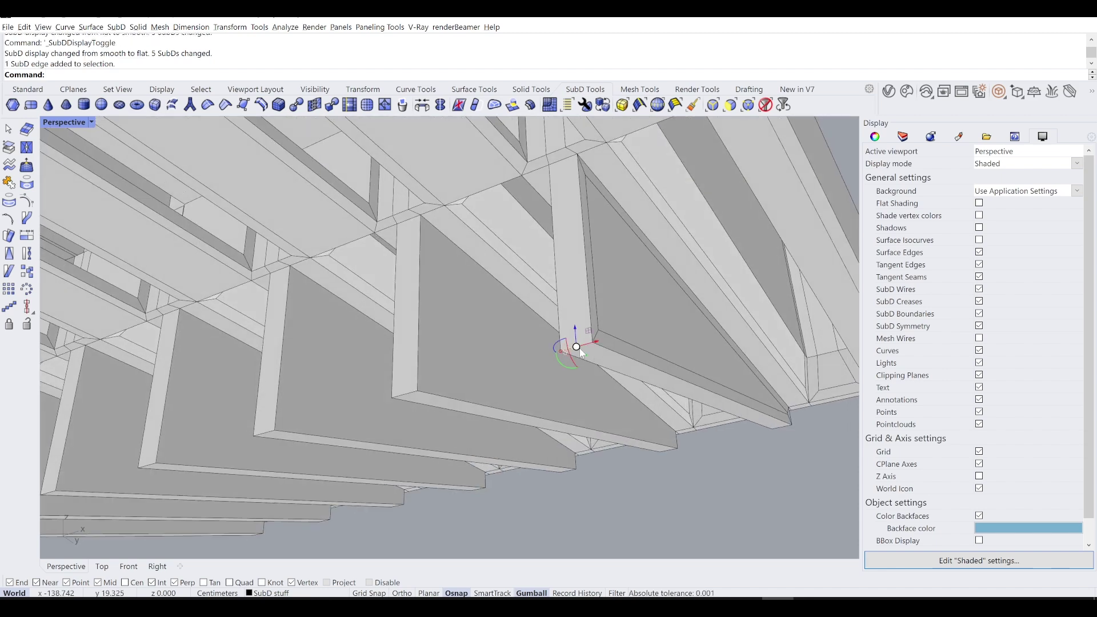
{"action": "type", "text": "Bevel"}
{"action": "key", "text": "Return"}
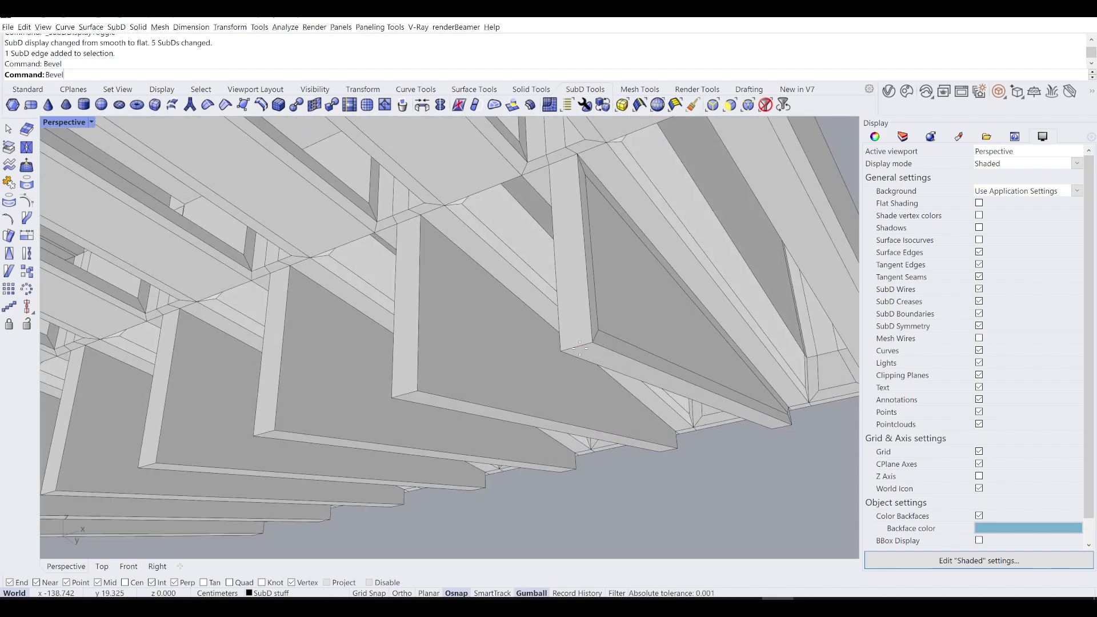
{"action": "type", "text": "0.1"}
{"action": "key", "text": "Return"}
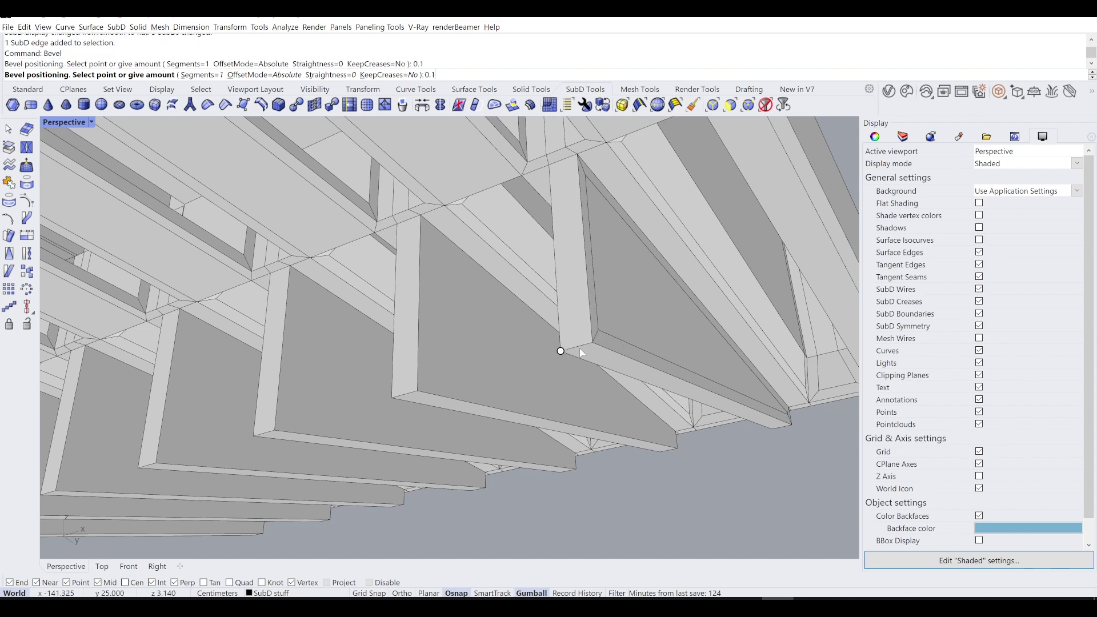
Compare the end fin's bevelled tip in smooth and flat SubD display.
{"action": "key", "text": "Tab"}
{"action": "right_click_drag", "start_coordinate": [554, 427], "coordinate": [448, 420]}
{"action": "scroll", "coordinate": [513, 403], "scroll_direction": "up", "scroll_amount": 2}
{"action": "key", "text": "Tab"}
{"action": "key", "text": "Tab"}
{"action": "scroll", "coordinate": [458, 427], "scroll_direction": "down", "scroll_amount": 5}
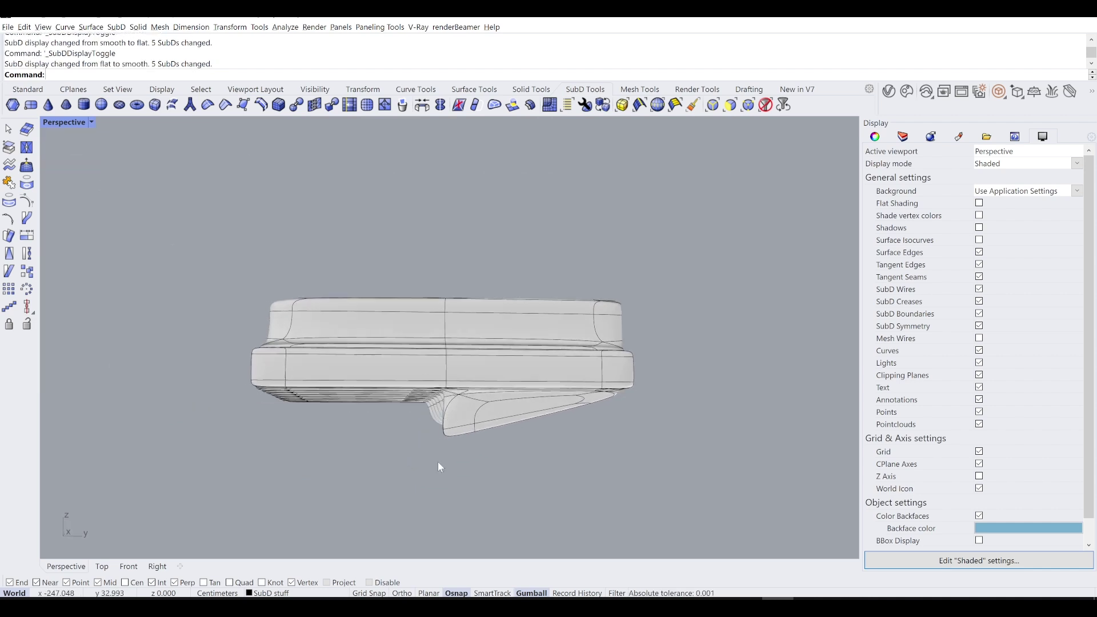
{"action": "scroll", "coordinate": [466, 429], "scroll_direction": "up", "scroll_amount": 5}
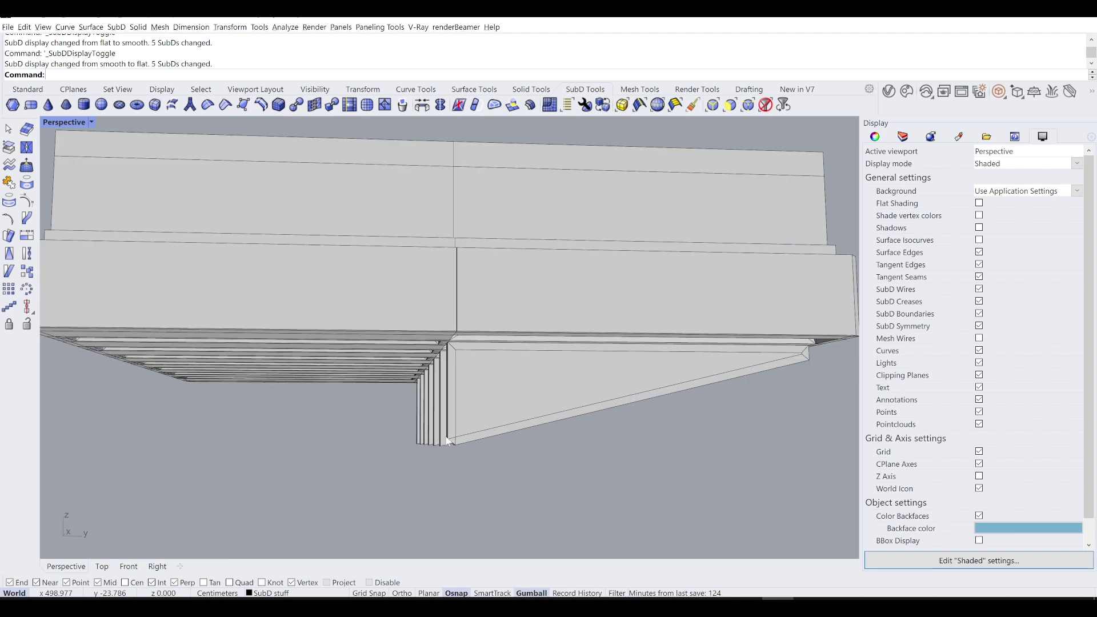
Undo the bevel and the inset on the end fin.
{"action": "key", "text": "ctrl+z"}
{"action": "scroll", "coordinate": [466, 430], "scroll_direction": "up", "scroll_amount": 3}
{"action": "key", "text": "ctrl+z"}
{"action": "scroll", "coordinate": [551, 408], "scroll_direction": "up", "scroll_amount": 3}
Select the short bottom edge at the end fin's deep tip and move it along the fin so its inner end slants.
{"action": "right_click_drag", "start_coordinate": [547, 401], "coordinate": [501, 408]}
{"action": "left_click", "coordinate": [562, 340], "text": "ctrl+shift"}
{"action": "scroll", "coordinate": [560, 341], "scroll_direction": "down", "scroll_amount": 4}
{"action": "left_click_drag", "start_coordinate": [465, 414], "coordinate": [516, 398]}
{"action": "scroll", "coordinate": [549, 466], "scroll_direction": "down", "scroll_amount": 5}
{"action": "right_click_drag", "start_coordinate": [549, 465], "coordinate": [454, 415], "text": "shift"}
Select both side faces of the slanted end fin and inset them in Group mode by 0.1.
{"action": "scroll", "coordinate": [435, 419], "scroll_direction": "up", "scroll_amount": 3}
{"action": "scroll", "coordinate": [475, 374], "scroll_direction": "up", "scroll_amount": 2}
{"action": "left_click", "coordinate": [493, 346], "text": "ctrl+shift"}
{"action": "right_click_drag", "start_coordinate": [493, 346], "coordinate": [606, 337]}
{"action": "left_click", "coordinate": [606, 338], "text": "ctrl+shift"}
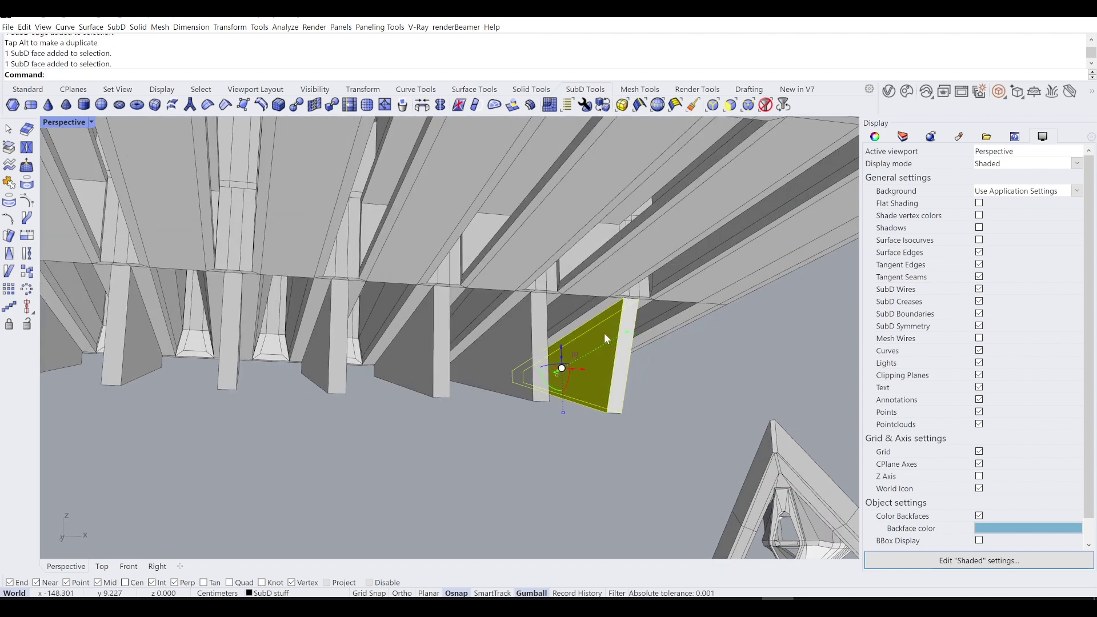
{"action": "type", "text": "Inset"}
{"action": "key", "text": "Return"}
{"action": "key", "text": "Return"}
{"action": "key", "text": "Return"}
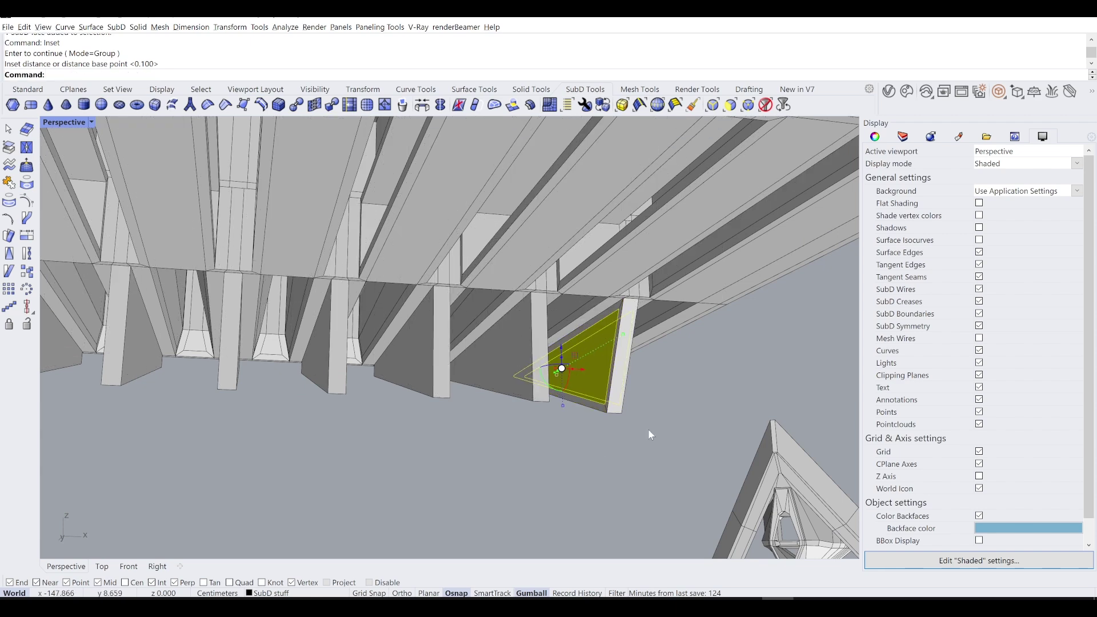
Bevel the bottom tip edge of the slanted end fin by 0.05.
{"action": "scroll", "coordinate": [634, 426], "scroll_direction": "up", "scroll_amount": 5}
{"action": "left_click", "coordinate": [611, 407], "text": "ctrl+shift"}
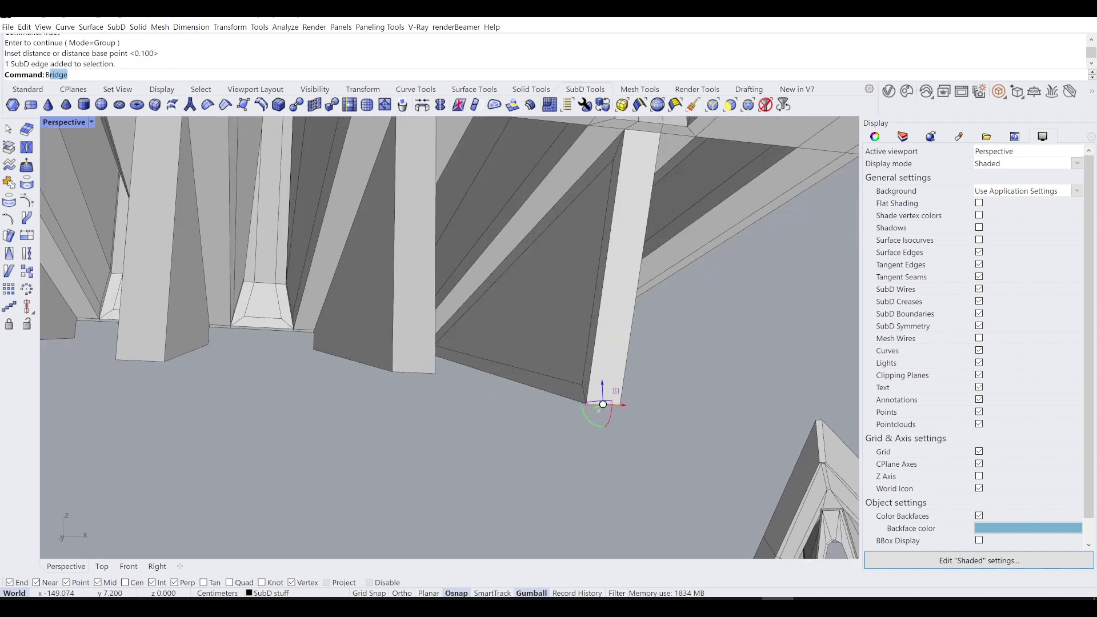
{"action": "type", "text": "Bevel"}
{"action": "key", "text": "Return"}
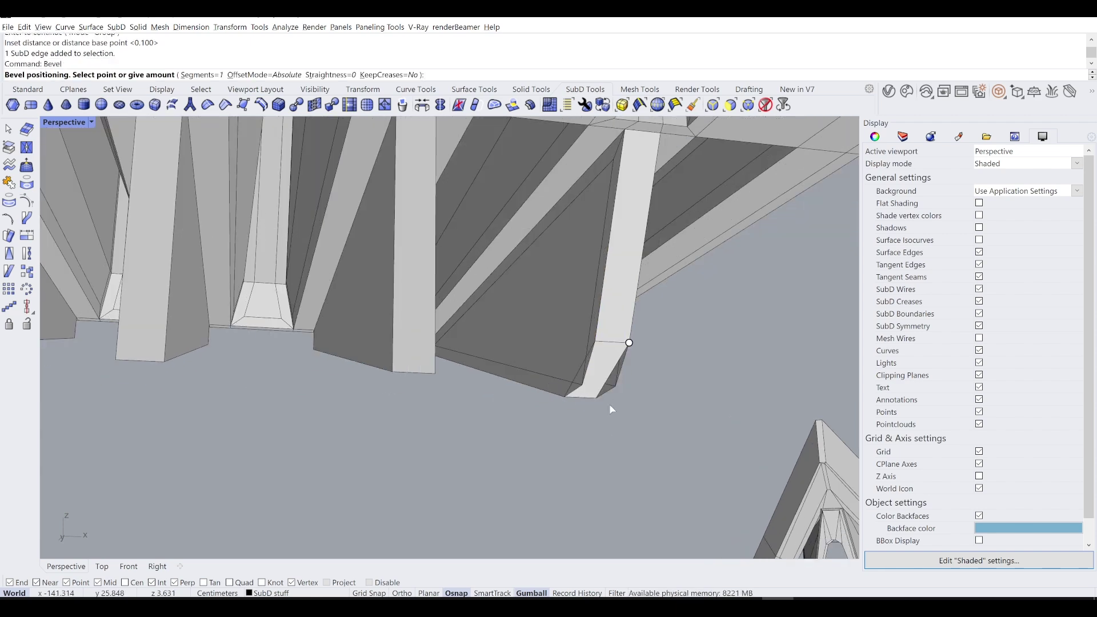
{"action": "left_click", "coordinate": [613, 411]}
{"action": "left_click", "coordinate": [613, 409], "text": "ctrl+shift"}
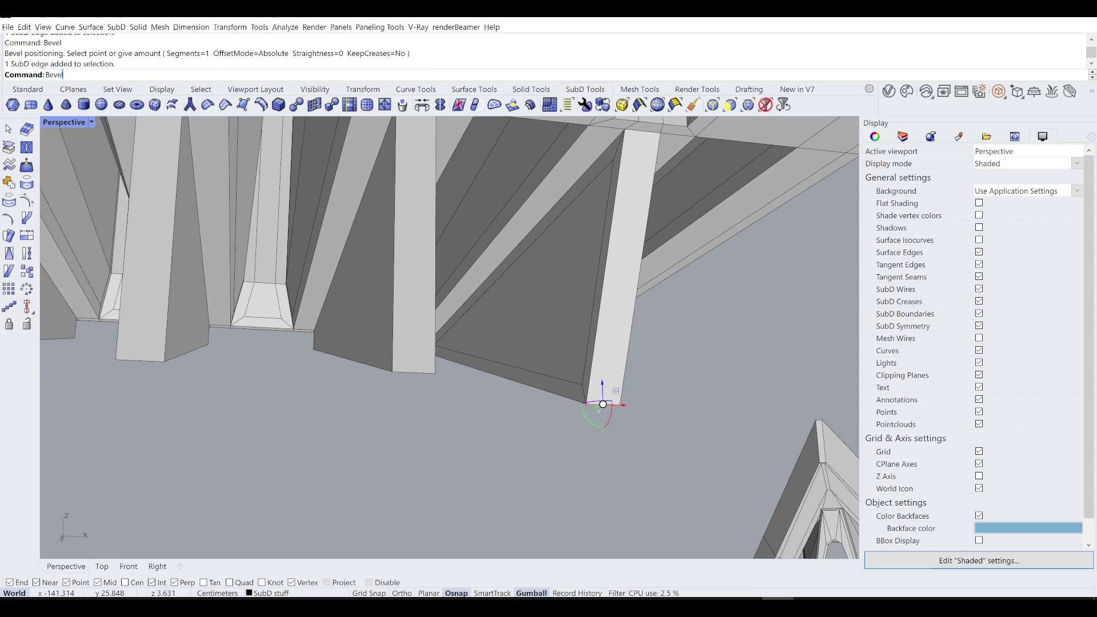
{"action": "key", "text": "Return"}
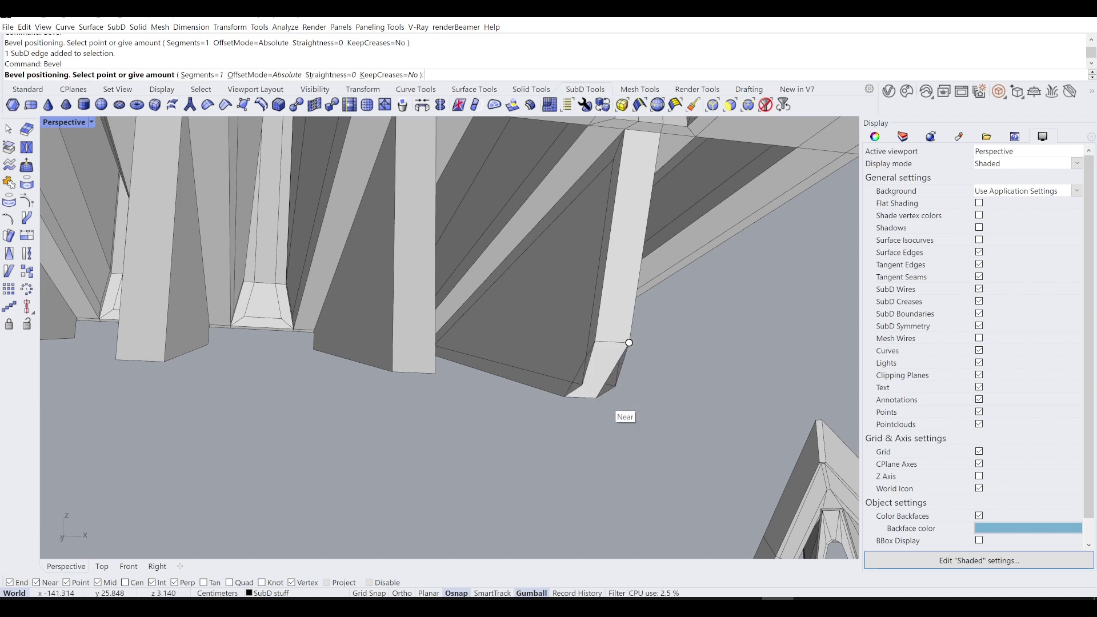
{"action": "type", "text": "0.05"}
{"action": "key", "text": "Return"}
Examine the slanted, bevelled end fin beside the other fins, alternating between smooth and flat SubD display.
{"action": "key", "text": "Tab"}
{"action": "right_click_drag", "start_coordinate": [610, 404], "coordinate": [466, 369]}
{"action": "scroll", "coordinate": [511, 415], "scroll_direction": "down", "scroll_amount": 5}
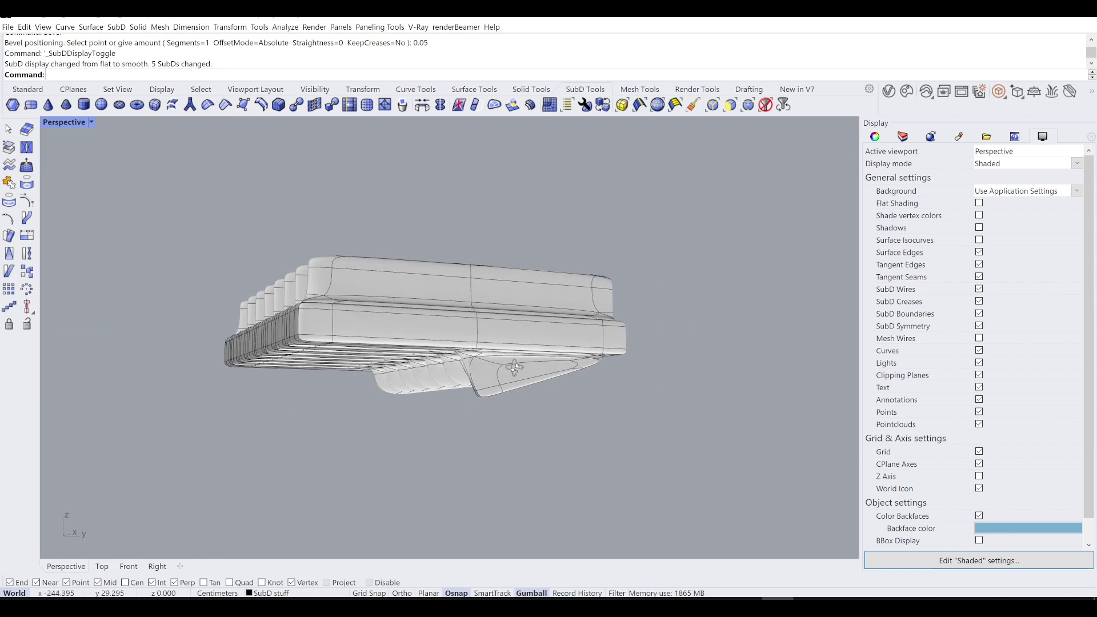
{"action": "scroll", "coordinate": [461, 362], "scroll_direction": "up", "scroll_amount": 5}
{"action": "right_click_drag", "start_coordinate": [415, 399], "coordinate": [462, 394]}
{"action": "key", "text": "Tab"}
{"action": "key", "text": "Tab"}
{"action": "key", "text": "Tab"}
{"action": "key", "text": "Tab"}
Return to flat SubD display and undo the end fin's bevel, inset and last gumball move.
{"action": "key", "text": "Tab"}
{"action": "key", "text": "ctrl+z"}
{"action": "key", "text": "ctrl+z"}
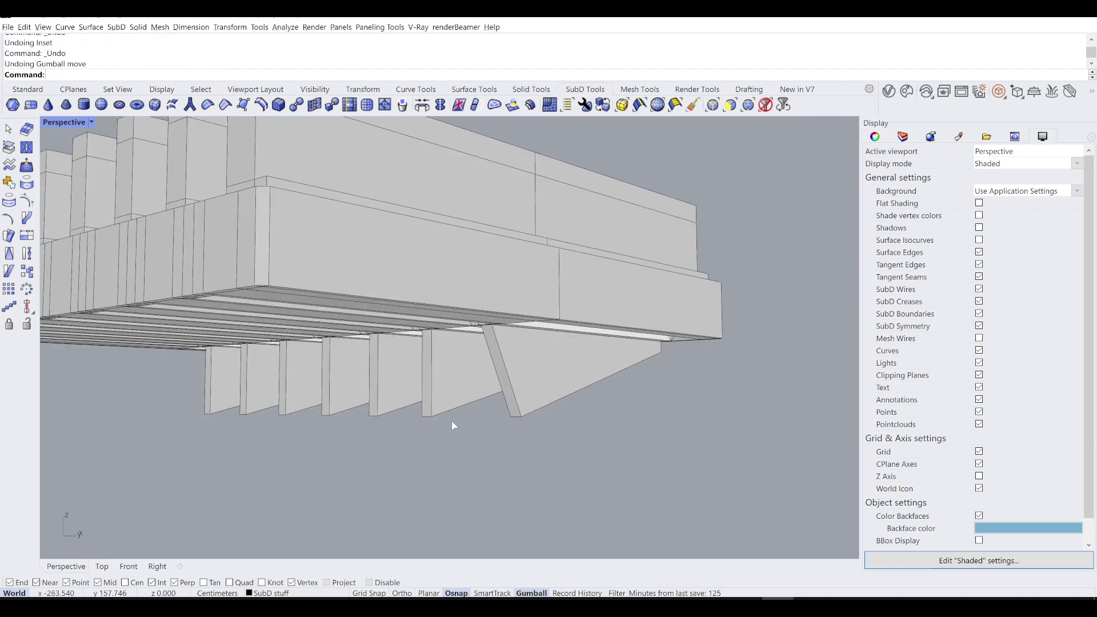
Move the bottom tip edges of all seven underside fins together along the Y axis so their vertical edges slant inward.
{"action": "right_click_drag", "start_coordinate": [427, 419], "coordinate": [182, 424]}
{"action": "left_click_drag", "start_coordinate": [518, 392], "coordinate": [246, 465]}
{"action": "right_click_drag", "start_coordinate": [376, 456], "coordinate": [412, 455]}
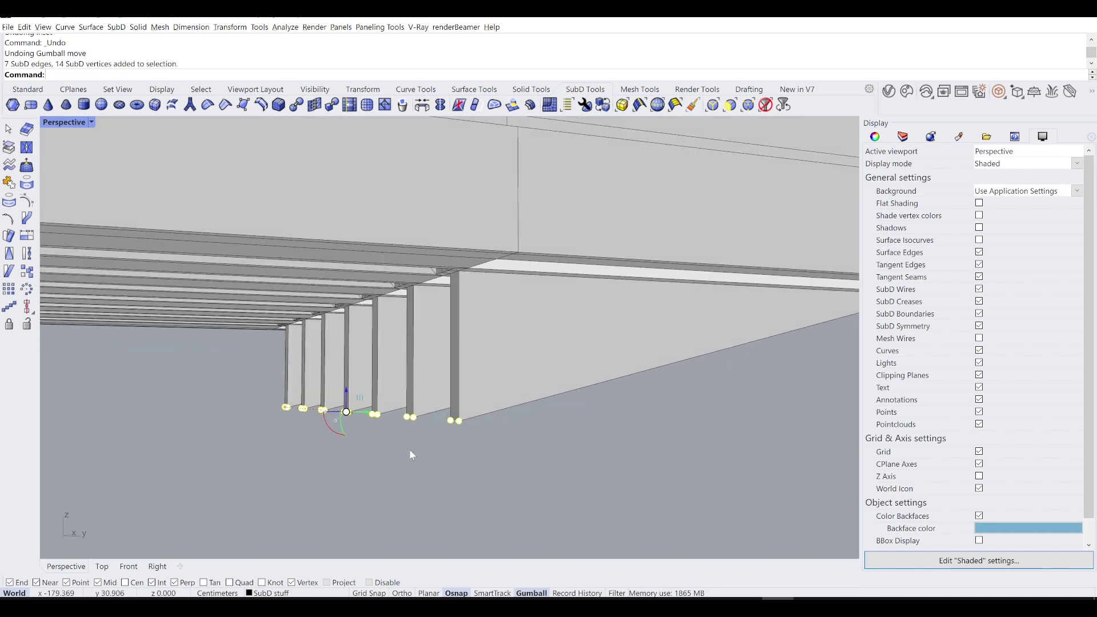
{"action": "right_click_drag", "start_coordinate": [364, 415], "coordinate": [426, 374]}
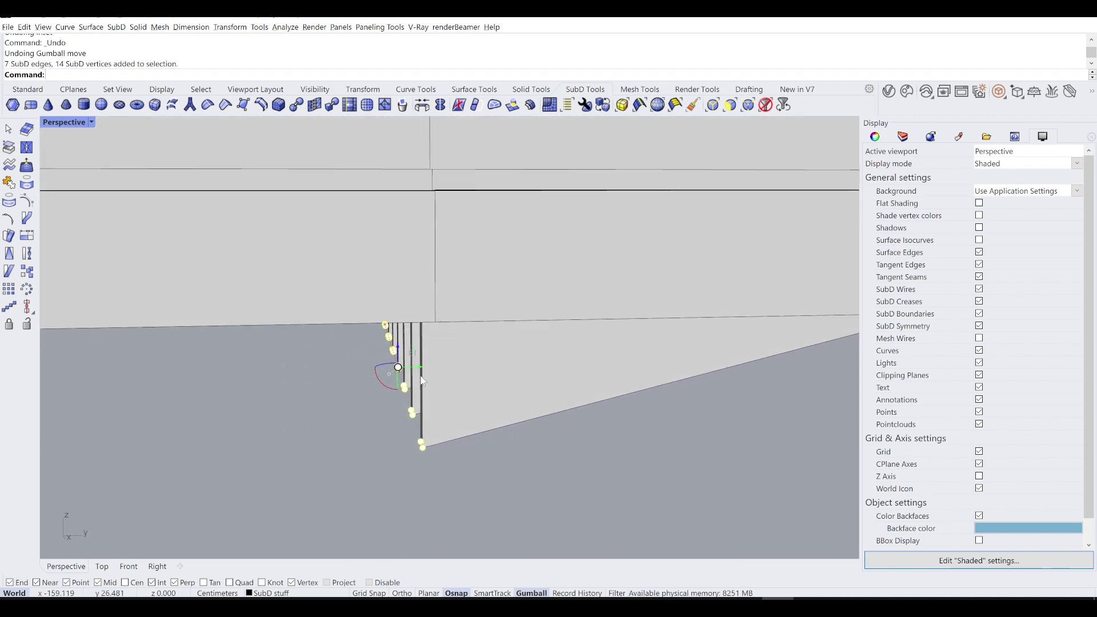
{"action": "left_click_drag", "start_coordinate": [425, 375], "coordinate": [474, 371]}
{"action": "scroll", "coordinate": [490, 408], "scroll_direction": "down", "scroll_amount": 5}
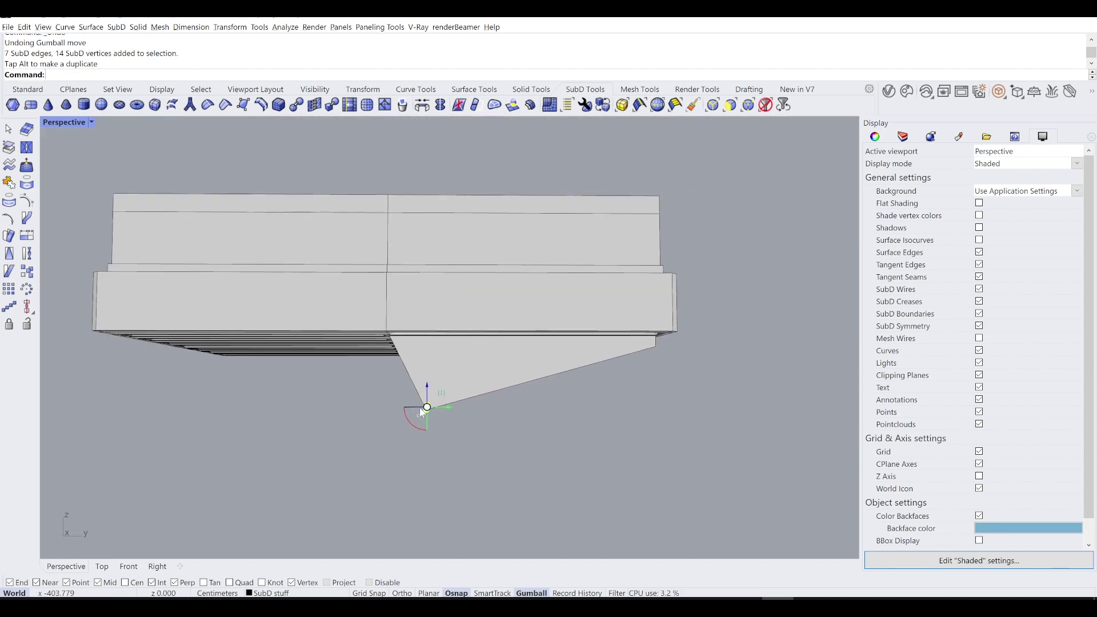
{"action": "left_click", "coordinate": [398, 464]}
{"action": "right_click_drag", "start_coordinate": [398, 464], "coordinate": [472, 418]}
{"action": "left_click", "coordinate": [481, 384], "text": "ctrl+shift"}
{"action": "right_click_drag", "start_coordinate": [417, 384], "coordinate": [433, 342]}
{"action": "left_click", "coordinate": [552, 345], "text": "ctrl+shift"}
{"action": "left_click", "coordinate": [425, 377], "text": "ctrl+shift"}
{"action": "left_click", "coordinate": [430, 336]}
{"action": "key", "text": "Escape"}
Select both side faces of all seven slanted fins and inset them in Group mode by 0.1.
{"action": "left_click", "coordinate": [423, 388], "text": "ctrl+shift"}
{"action": "left_click", "coordinate": [361, 386], "text": "ctrl+shift"}
{"action": "right_click_drag", "start_coordinate": [293, 395], "coordinate": [383, 379]}
{"action": "left_click", "coordinate": [309, 350], "text": "ctrl"}
{"action": "right_click_drag", "start_coordinate": [306, 349], "coordinate": [229, 343]}
{"action": "left_click", "coordinate": [131, 336], "text": "ctrl+shift"}
{"action": "right_click_drag", "start_coordinate": [132, 336], "coordinate": [176, 338]}
{"action": "left_click", "coordinate": [123, 296], "text": "ctrl+shift"}
{"action": "left_click", "coordinate": [258, 329], "text": "ctrl+shift"}
{"action": "right_click_drag", "start_coordinate": [266, 345], "coordinate": [348, 327]}
{"action": "left_click", "coordinate": [400, 336], "text": "ctrl+shift"}
{"action": "left_click", "coordinate": [517, 348], "text": "ctrl+shift"}
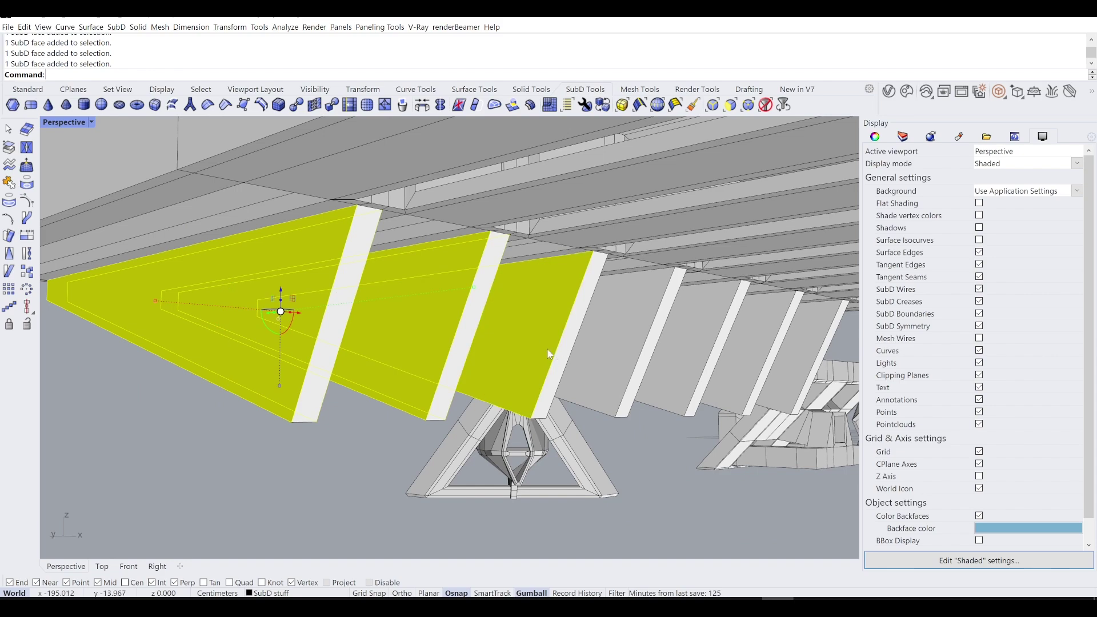
{"action": "right_click_drag", "start_coordinate": [557, 353], "coordinate": [471, 346]}
{"action": "left_click", "coordinate": [392, 352], "text": "ctrl+shift"}
{"action": "right_click_drag", "start_coordinate": [392, 352], "coordinate": [502, 365]}
{"action": "left_click", "coordinate": [416, 373], "text": "ctrl+shift"}
{"action": "left_click", "coordinate": [502, 365], "text": "ctrl+shift"}
{"action": "right_click_drag", "start_coordinate": [574, 371], "coordinate": [445, 374]}
{"action": "left_click", "coordinate": [515, 377], "text": "ctrl+shift"}
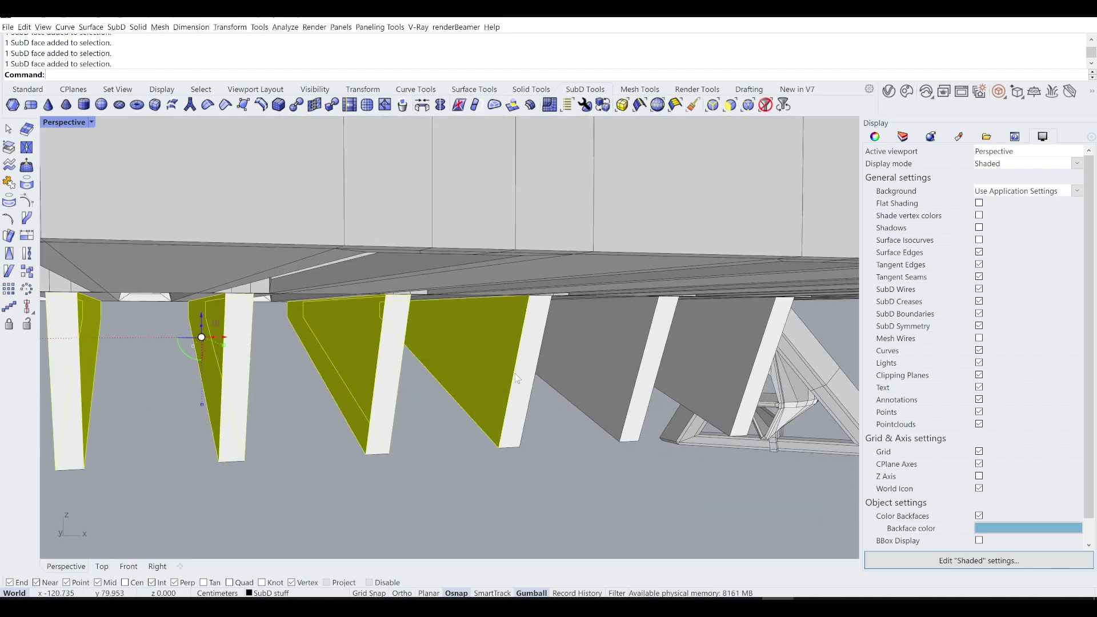
{"action": "right_click_drag", "start_coordinate": [516, 378], "coordinate": [453, 369]}
{"action": "left_click", "coordinate": [386, 365], "text": "ctrl+shift"}
{"action": "left_click", "coordinate": [505, 328], "text": "ctrl+shift"}
{"action": "right_click_drag", "start_coordinate": [506, 329], "coordinate": [568, 354]}
{"action": "left_click", "coordinate": [712, 355], "text": "ctrl+shift"}
{"action": "right_click_drag", "start_coordinate": [712, 355], "coordinate": [442, 399]}
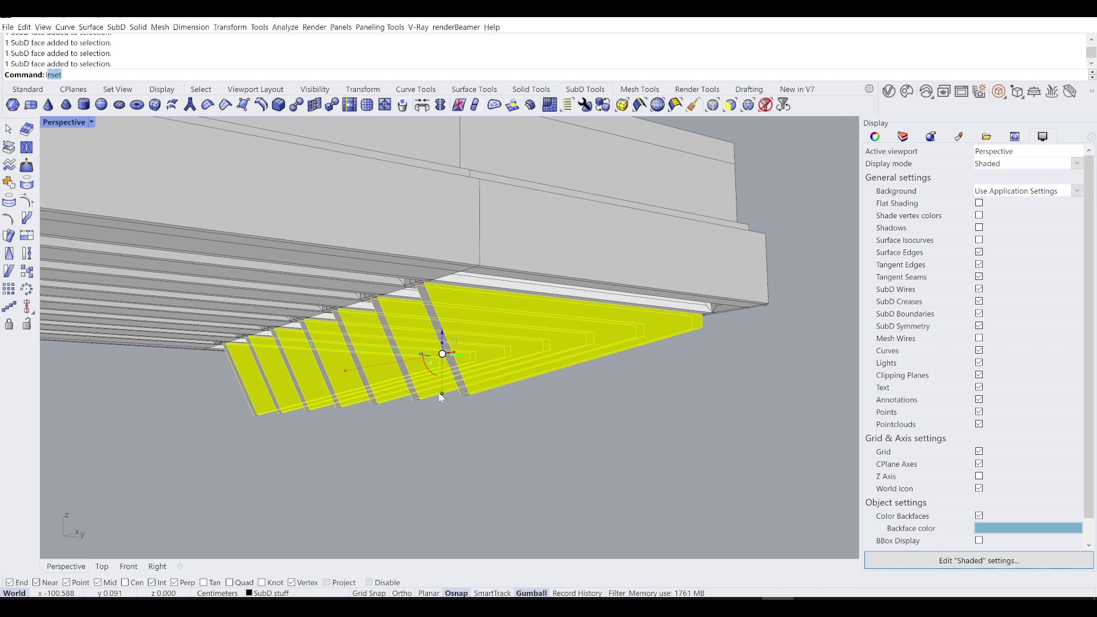
{"action": "key", "text": "Return"}
{"action": "key", "text": "Return"}
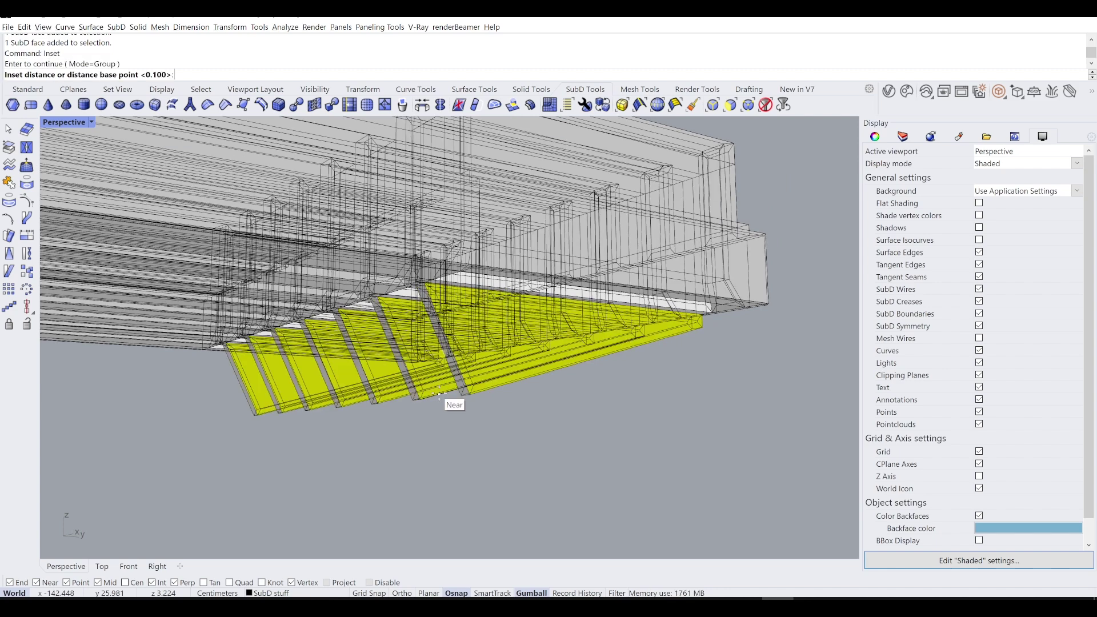
{"action": "key", "text": "Return"}
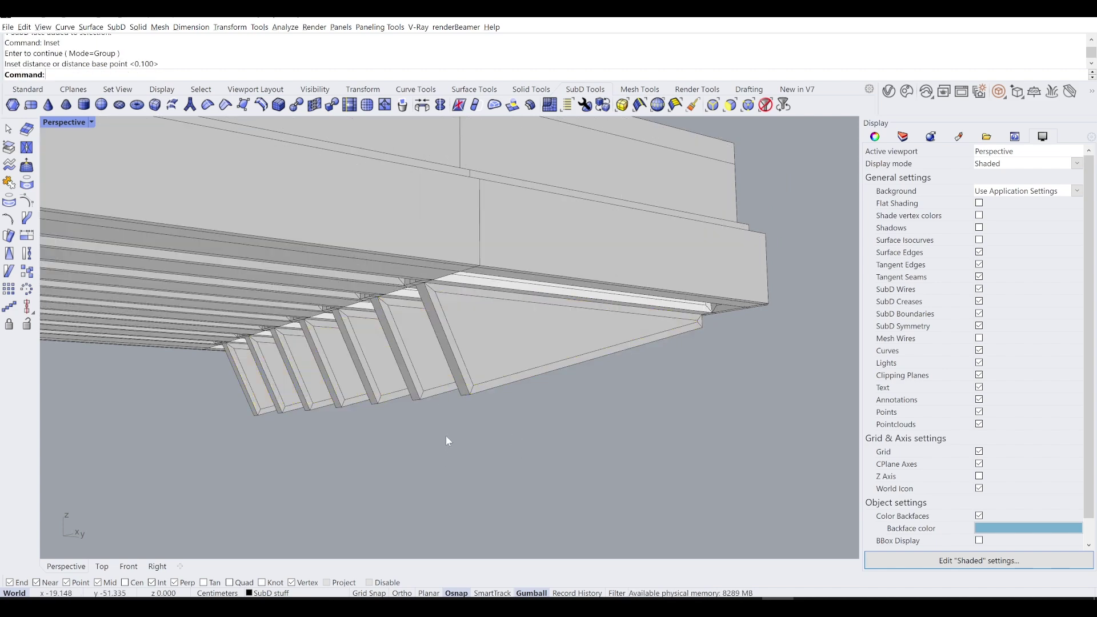
Bevel the bottom tip edges of all seven fins by 0.05 with one segment.
{"action": "scroll", "coordinate": [486, 395], "scroll_direction": "up", "scroll_amount": 3}
{"action": "scroll", "coordinate": [501, 375], "scroll_direction": "up", "scroll_amount": 5}
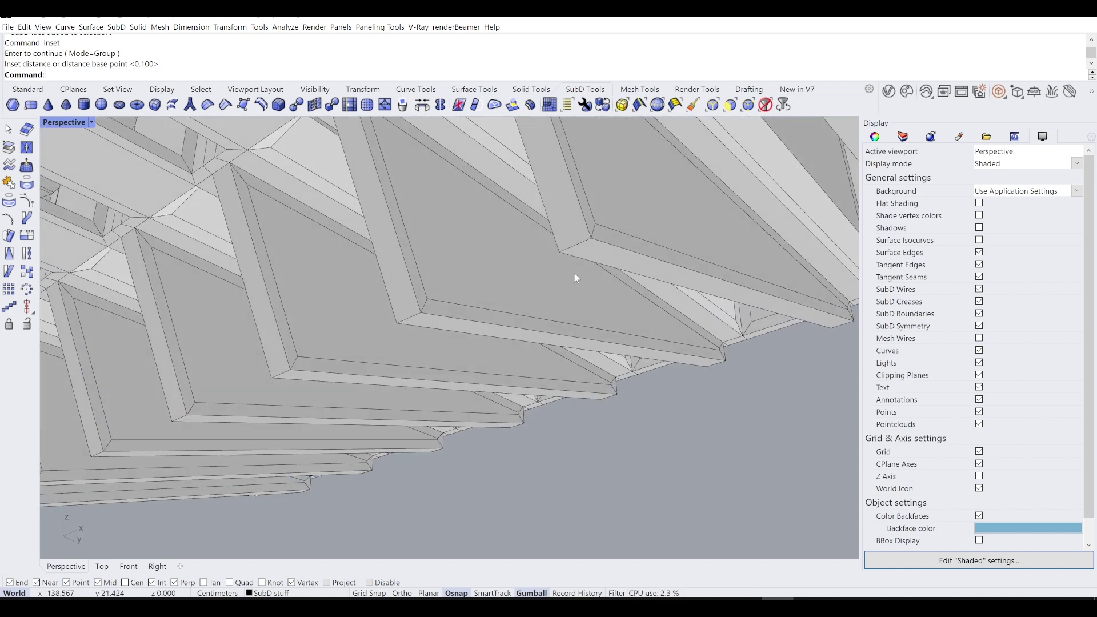
{"action": "left_click", "coordinate": [580, 250], "text": "ctrl+shift"}
{"action": "left_click", "coordinate": [409, 320], "text": "ctrl+shift"}
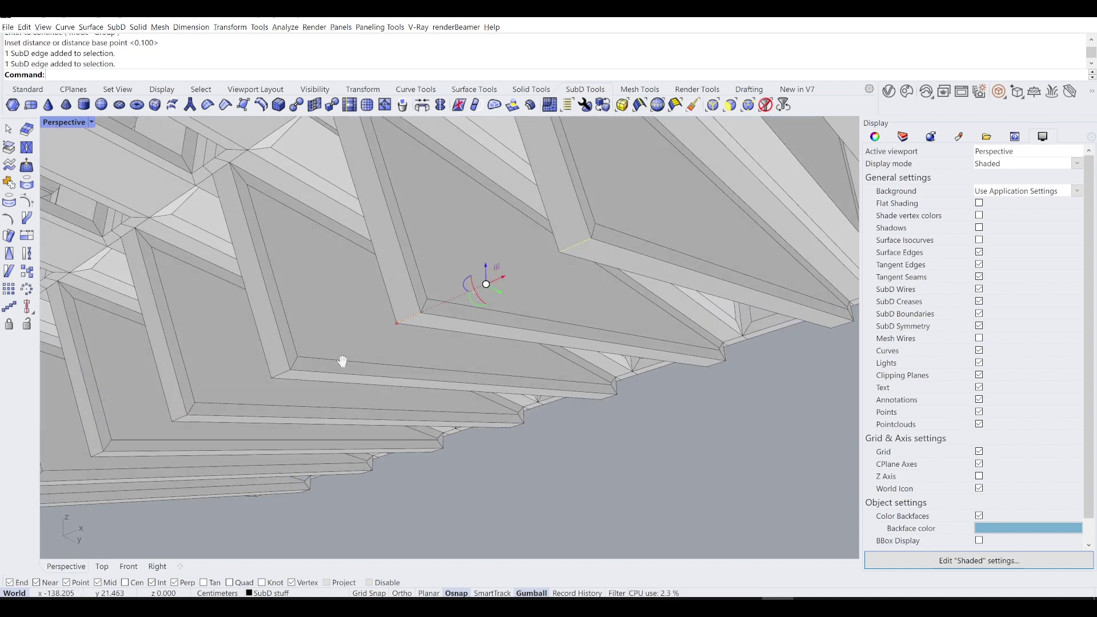
{"action": "scroll", "coordinate": [278, 370], "scroll_direction": "up", "scroll_amount": 5}
{"action": "right_click_drag", "start_coordinate": [279, 370], "coordinate": [372, 336], "text": "shift"}
{"action": "left_click", "coordinate": [374, 351], "text": "ctrl+shift"}
{"action": "scroll", "coordinate": [255, 414], "scroll_direction": "up", "scroll_amount": 1}
{"action": "right_click_drag", "start_coordinate": [255, 414], "coordinate": [428, 336], "text": "shift"}
{"action": "left_click", "coordinate": [358, 350], "text": "ctrl+shift"}
{"action": "right_click_drag", "start_coordinate": [311, 385], "coordinate": [455, 331], "text": "shift"}
{"action": "left_click", "coordinate": [336, 366], "text": "ctrl+shift"}
{"action": "left_click", "coordinate": [205, 419], "text": "ctrl+shift"}
{"action": "right_click_drag", "start_coordinate": [204, 420], "coordinate": [264, 391], "text": "shift"}
{"action": "scroll", "coordinate": [265, 391], "scroll_direction": "up", "scroll_amount": 4}
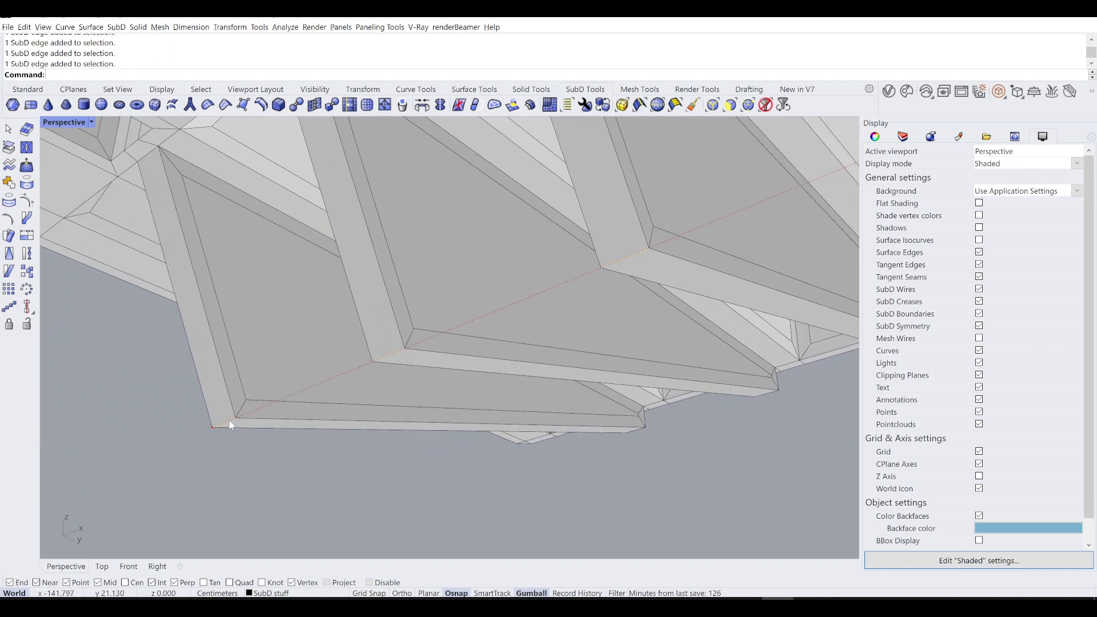
{"action": "type", "text": "Bevel"}
{"action": "key", "text": "Return"}
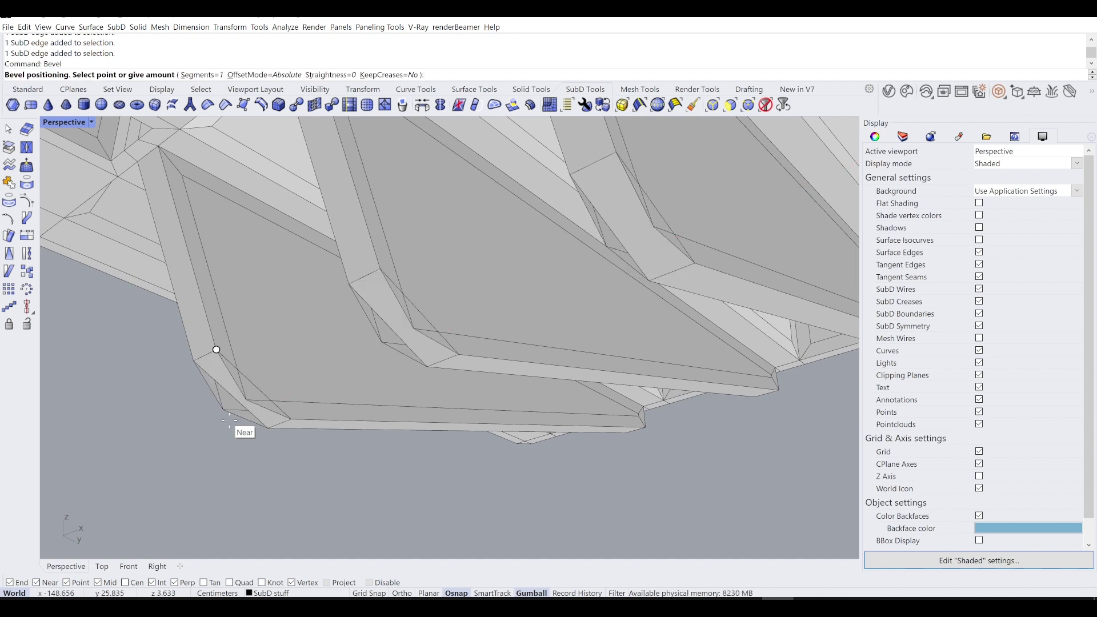
{"action": "type", "text": "0.05"}
{"action": "key", "text": "Return"}
Switch the SubD display to smooth and examine the finned block from several angles.
{"action": "key", "text": "Tab"}
{"action": "right_click_drag", "start_coordinate": [229, 420], "coordinate": [409, 416]}
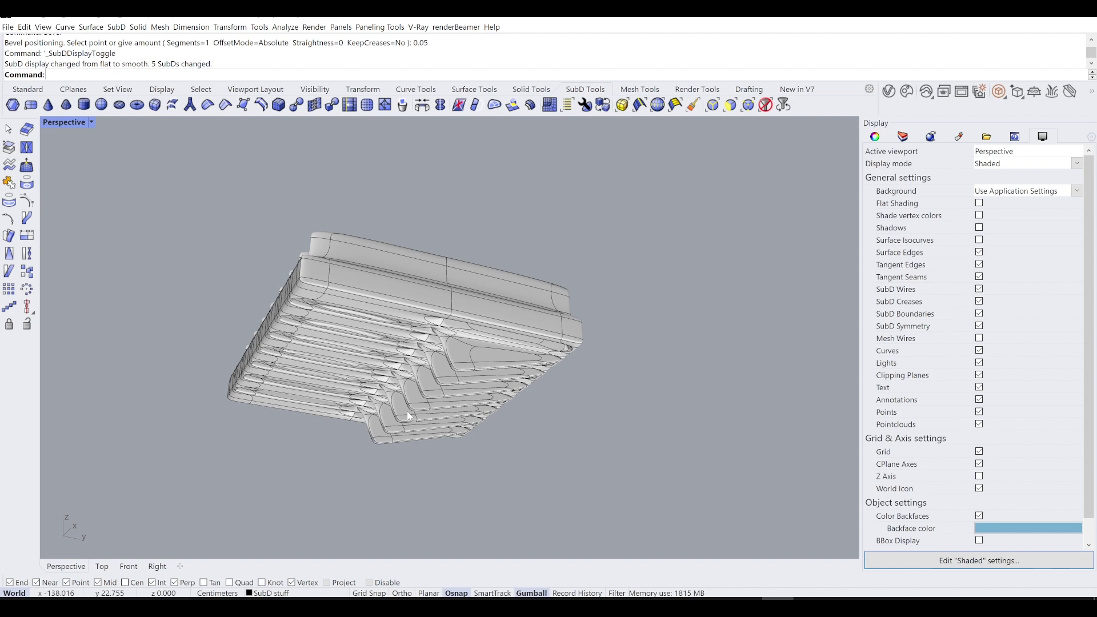
{"action": "right_click_drag", "start_coordinate": [407, 412], "coordinate": [462, 349]}
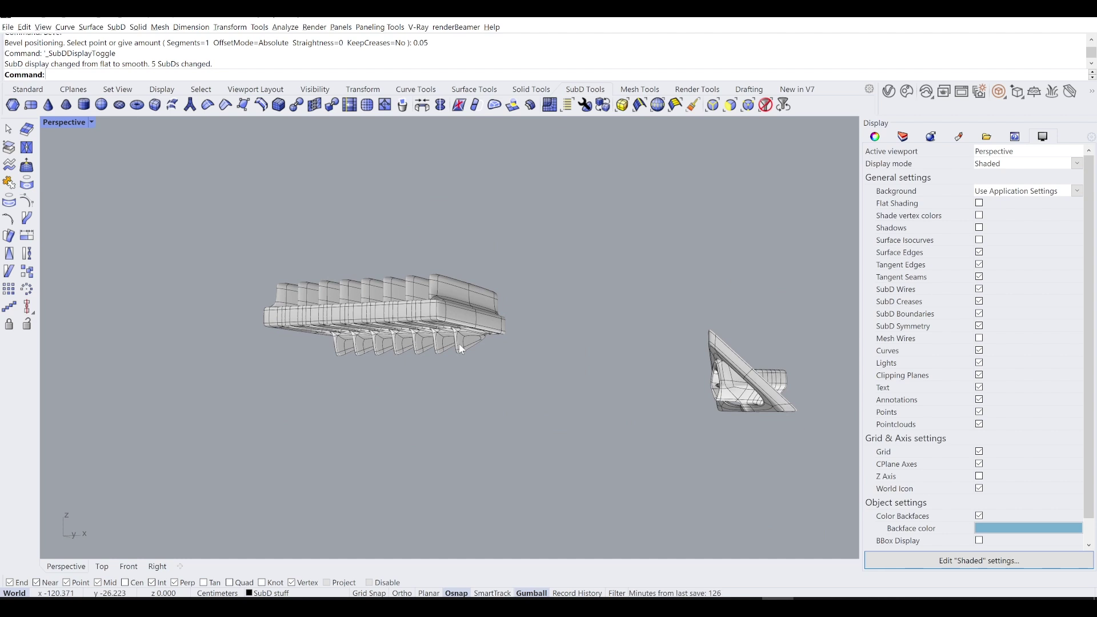
{"action": "mouse_move", "coordinate": [462, 349]}
{"action": "right_mouse_down"}
{"action": "mouse_move", "coordinate": [534, 375]}
{"action": "mouse_move", "coordinate": [409, 335]}
{"action": "mouse_move", "coordinate": [461, 361]}
{"action": "right_mouse_up"}
Turn on the Guide layer to show the numbered cages around the modules.
{"action": "left_click", "coordinate": [903, 136]}
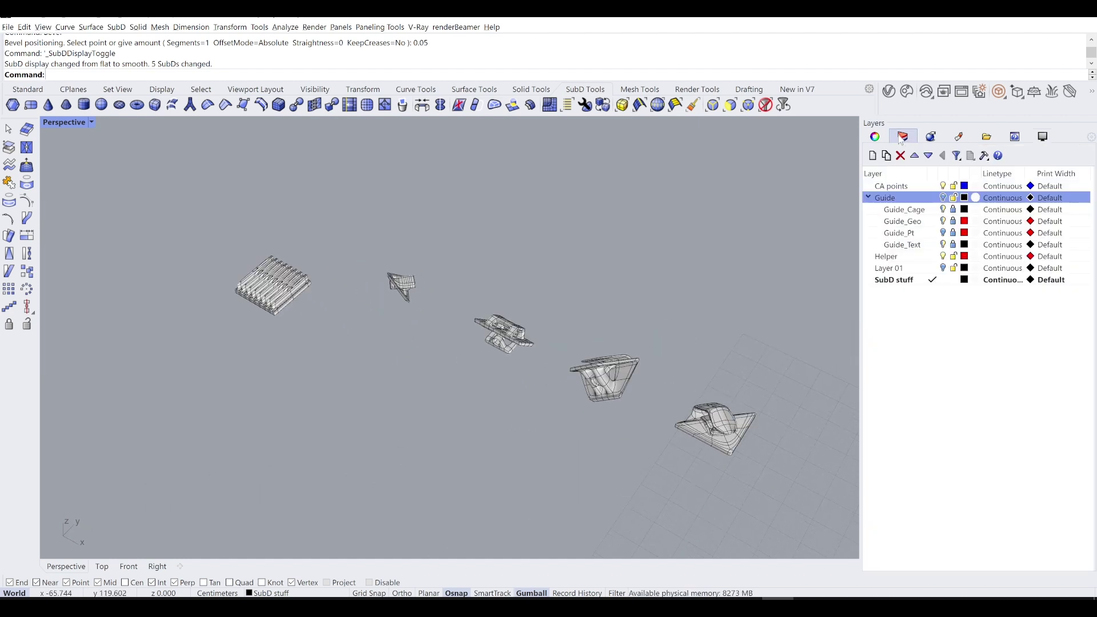
{"action": "right_click_drag", "start_coordinate": [538, 316], "coordinate": [452, 354]}
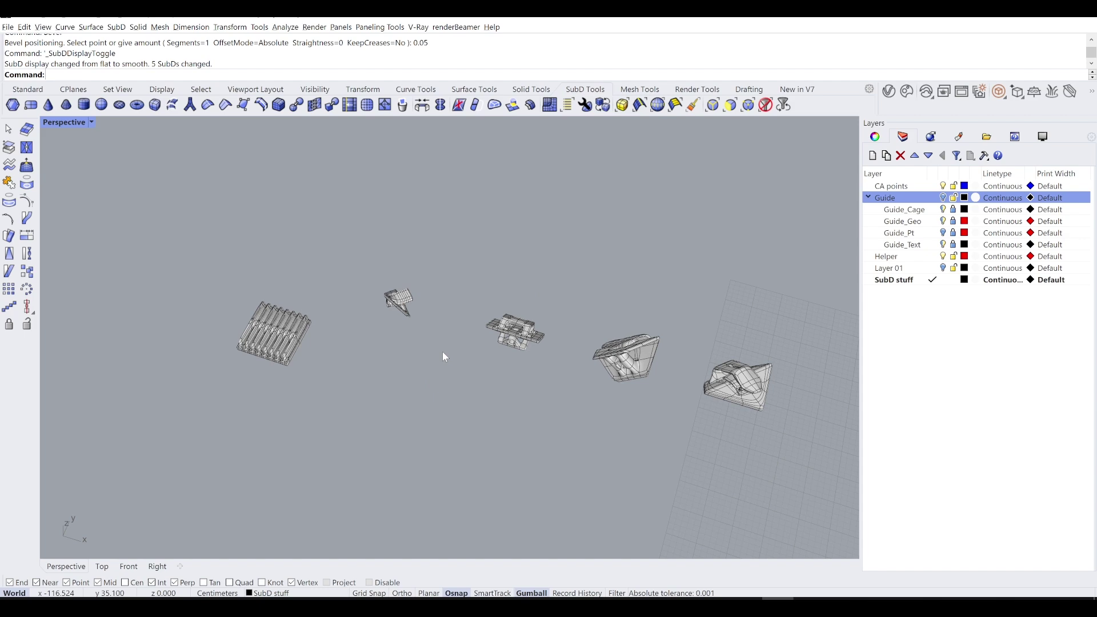
{"action": "left_click", "coordinate": [943, 198]}
{"action": "scroll", "coordinate": [432, 303], "scroll_direction": "up", "scroll_amount": 5}
{"action": "scroll", "coordinate": [464, 325], "scroll_direction": "down", "scroll_amount": 6}
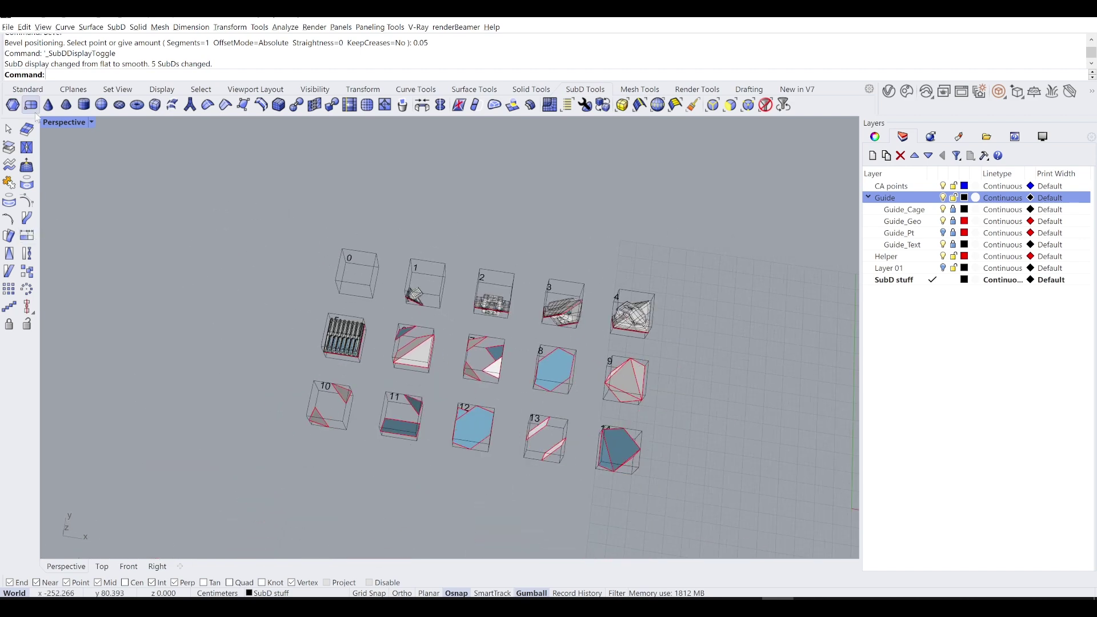
{"action": "scroll", "coordinate": [374, 272], "scroll_direction": "up", "scroll_amount": 3}
{"action": "scroll", "coordinate": [446, 324], "scroll_direction": "up", "scroll_amount": 3}
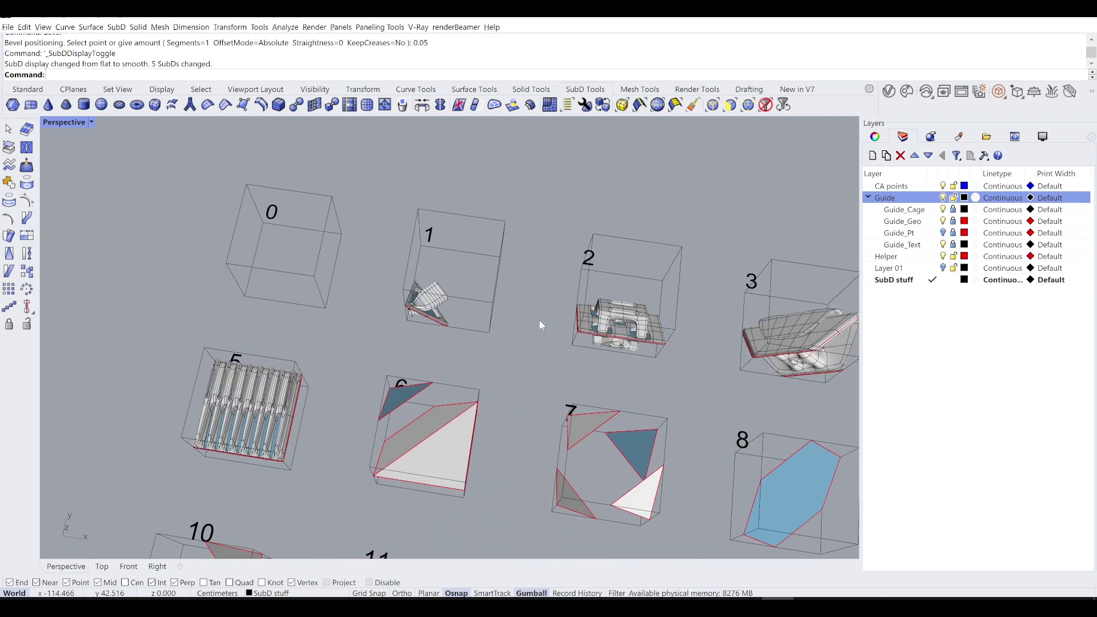
{"action": "left_click", "coordinate": [641, 318]}
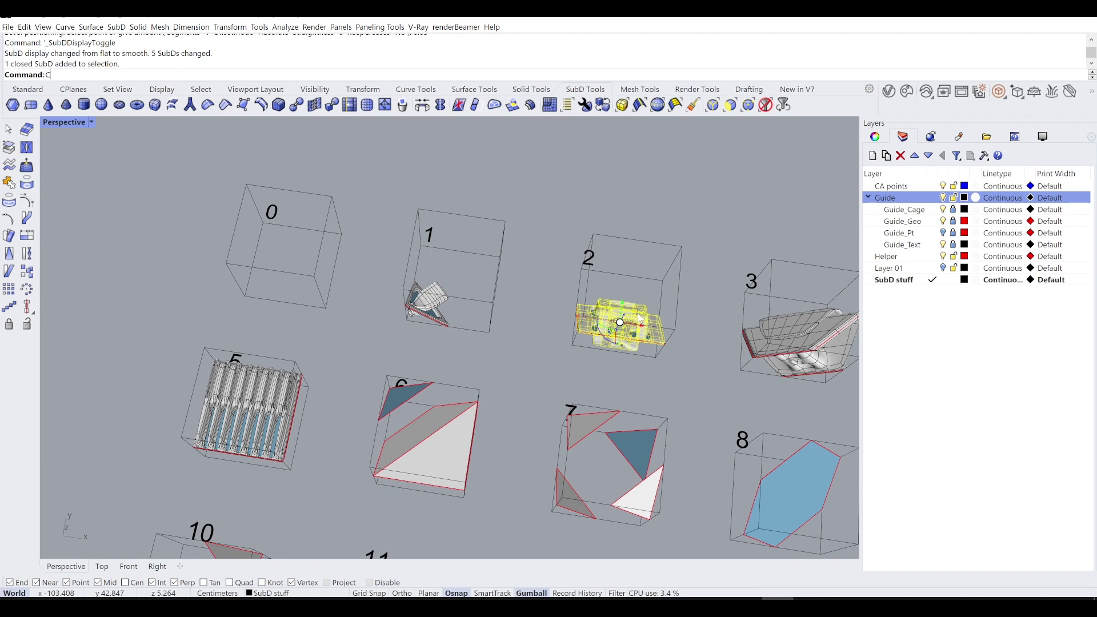
{"action": "key", "text": "Escape"}
{"action": "key", "text": "Escape"}
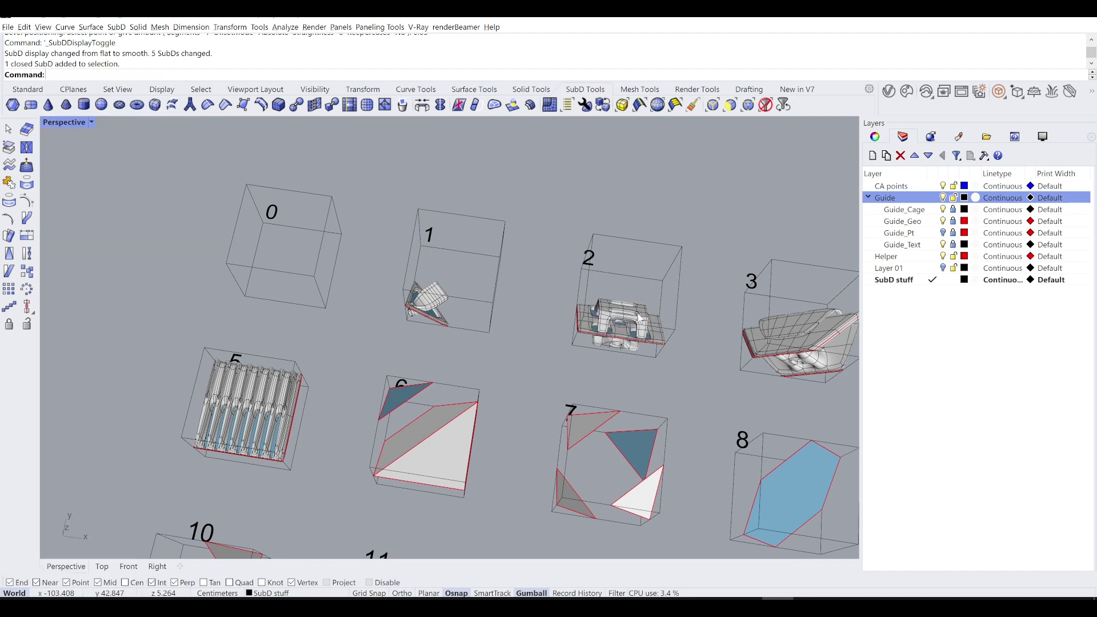
{"action": "left_click", "coordinate": [259, 426]}
{"action": "scroll", "coordinate": [178, 355], "scroll_direction": "down", "scroll_amount": 3}
{"action": "key", "text": "Escape"}
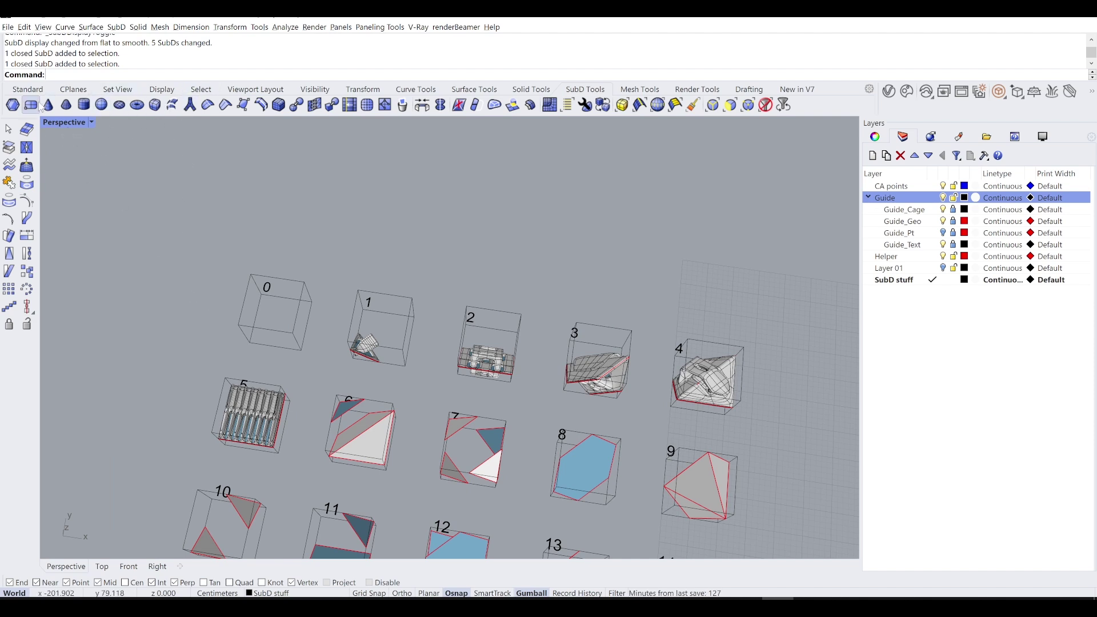
Create a solid box filling guide cage 5, snapping its base corners and height to the cage's corners.
{"action": "left_click", "coordinate": [35, 90]}
{"action": "left_click", "coordinate": [10, 237]}
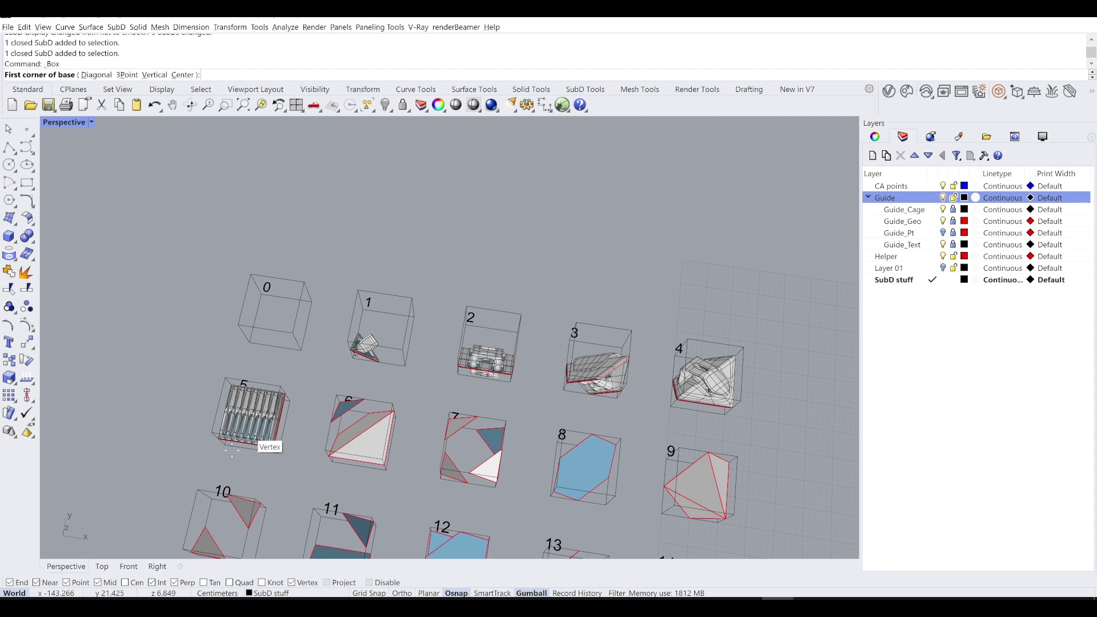
{"action": "scroll", "coordinate": [228, 451], "scroll_direction": "up", "scroll_amount": 5}
{"action": "left_click", "coordinate": [235, 412]}
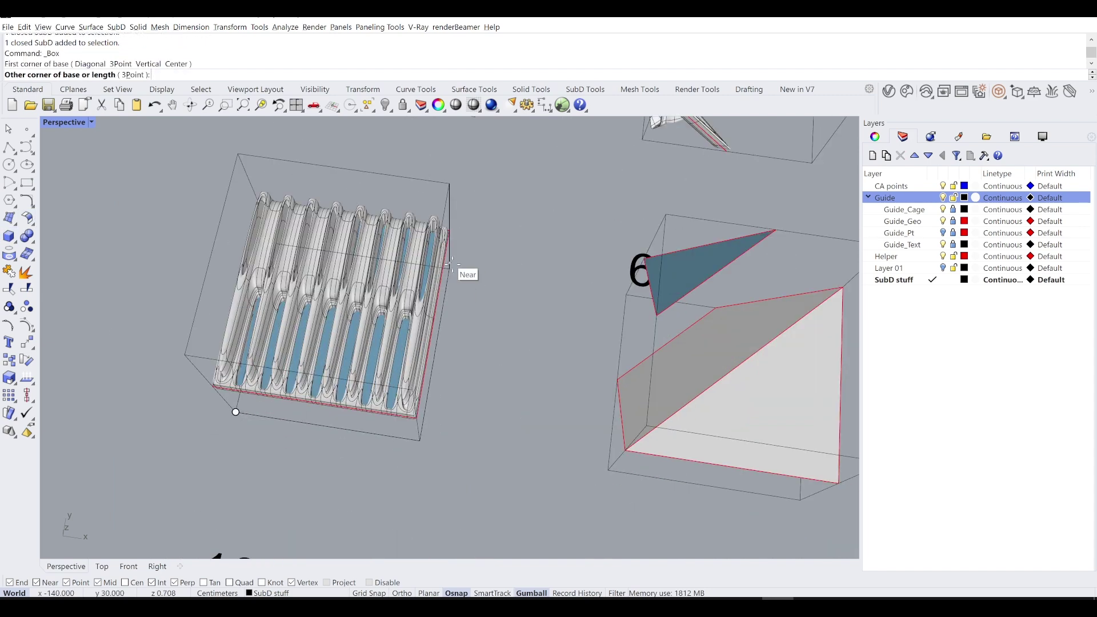
{"action": "left_click", "coordinate": [450, 269]}
{"action": "left_click", "coordinate": [450, 183]}
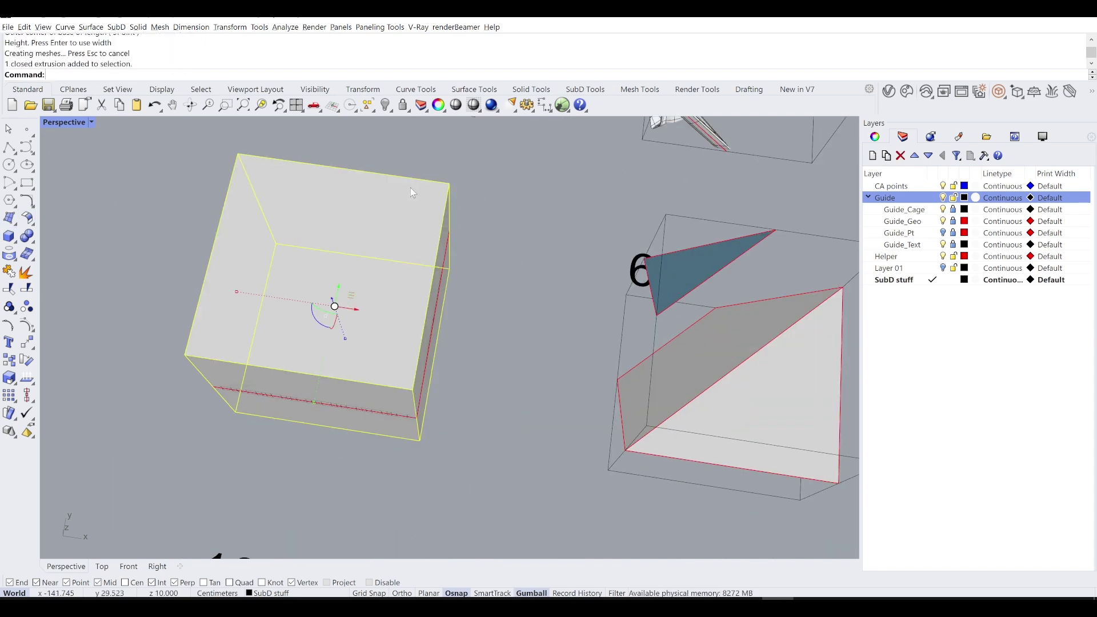
Duplicate the box and finned block to the empty area beyond cages 0 and 1, and delete the original box in cage 5.
{"action": "scroll", "coordinate": [413, 191], "scroll_direction": "down", "scroll_amount": 2}
{"action": "left_click", "coordinate": [425, 270]}
{"action": "scroll", "coordinate": [412, 257], "scroll_direction": "down", "scroll_amount": 3}
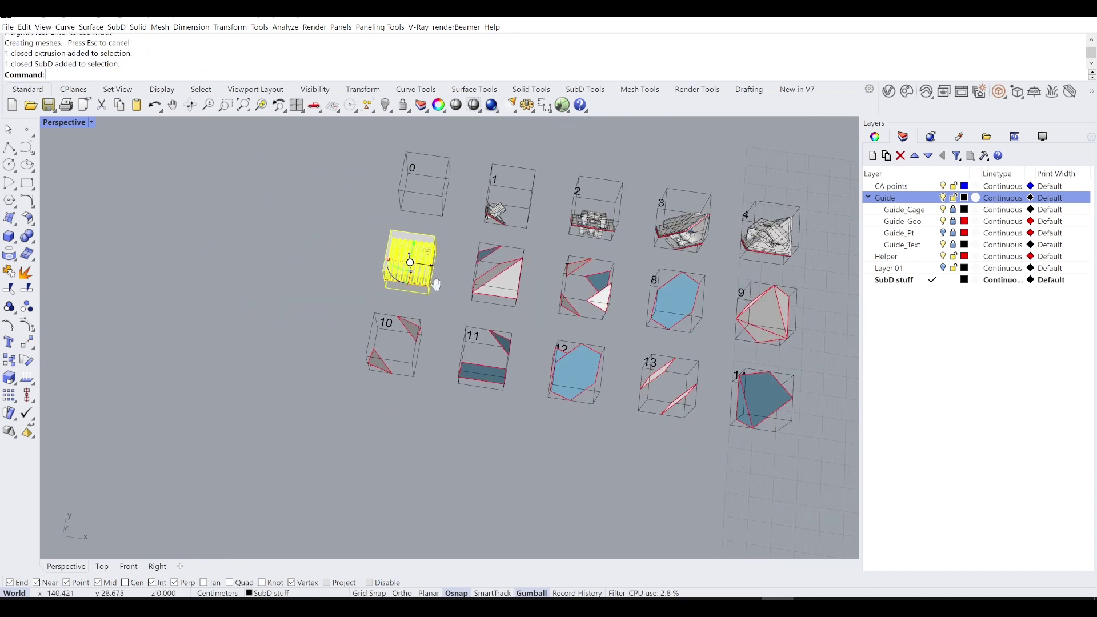
{"action": "left_click_drag", "start_coordinate": [491, 221], "coordinate": [525, 206]}
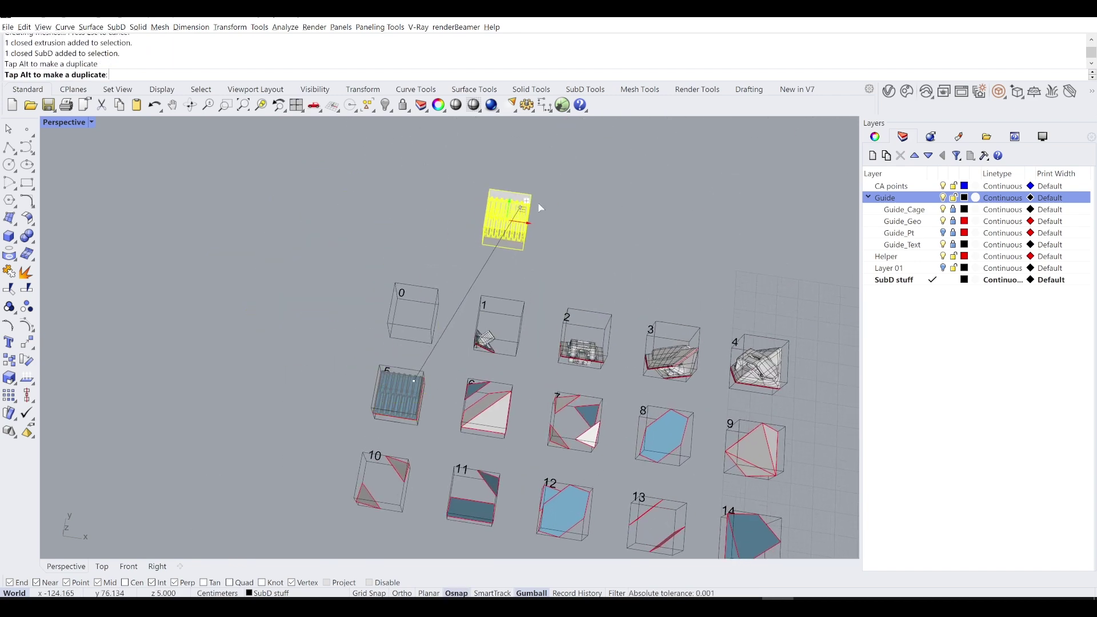
{"action": "left_click", "coordinate": [467, 285]}
{"action": "left_click", "coordinate": [399, 390]}
{"action": "key", "text": "Delete"}
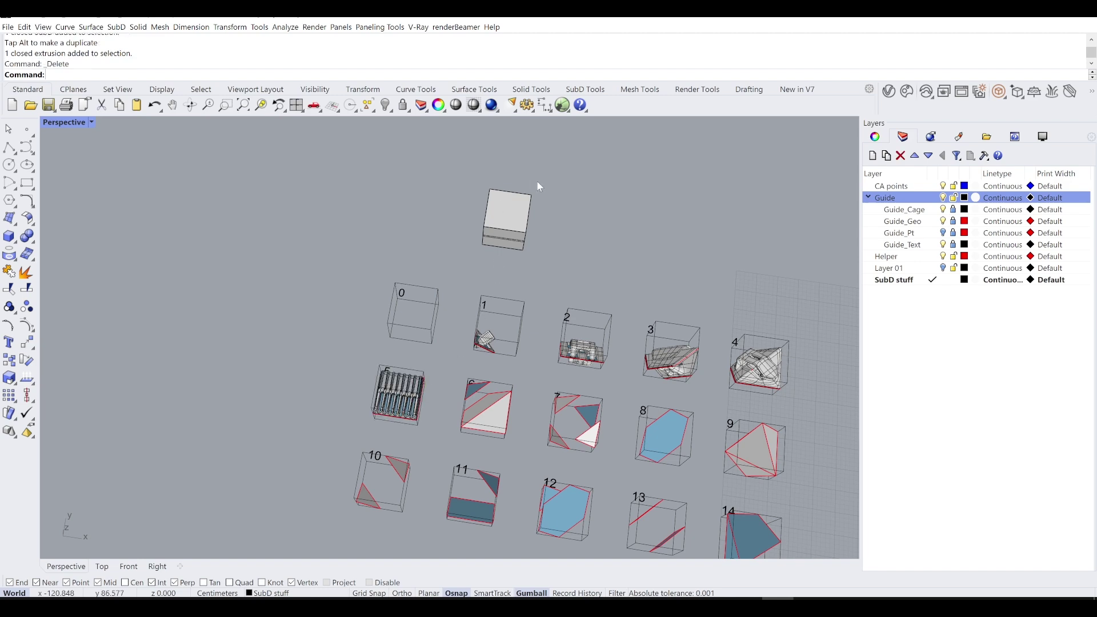
Create edge curves of the duplicated box with Silhouette and group them.
{"action": "left_click", "coordinate": [508, 205]}
{"action": "scroll", "coordinate": [514, 229], "scroll_direction": "up", "scroll_amount": 5}
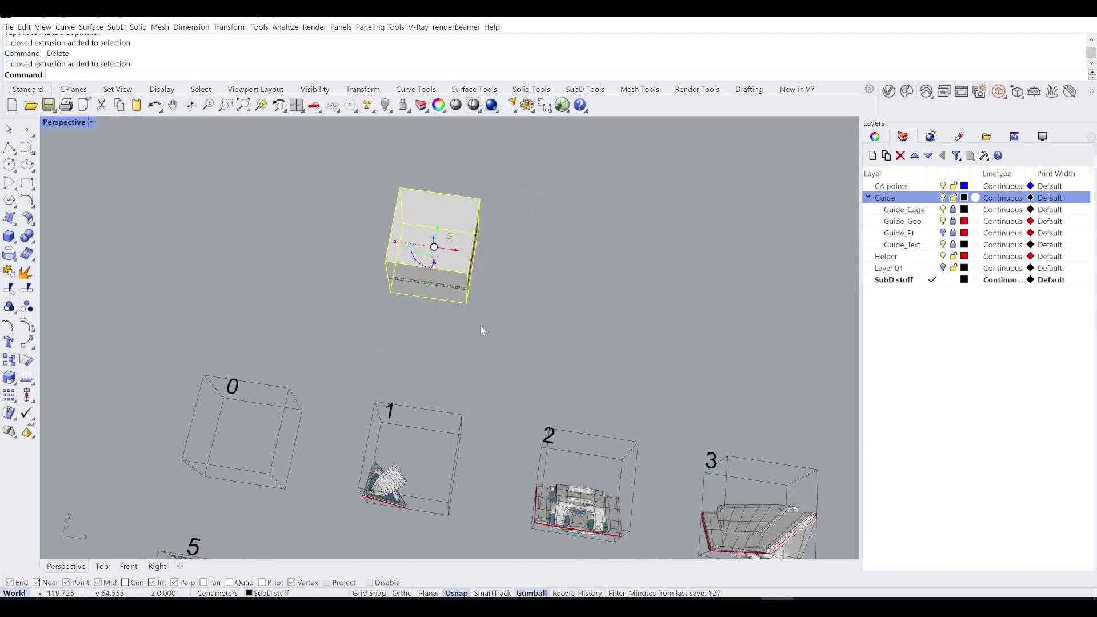
{"action": "key", "text": "Return"}
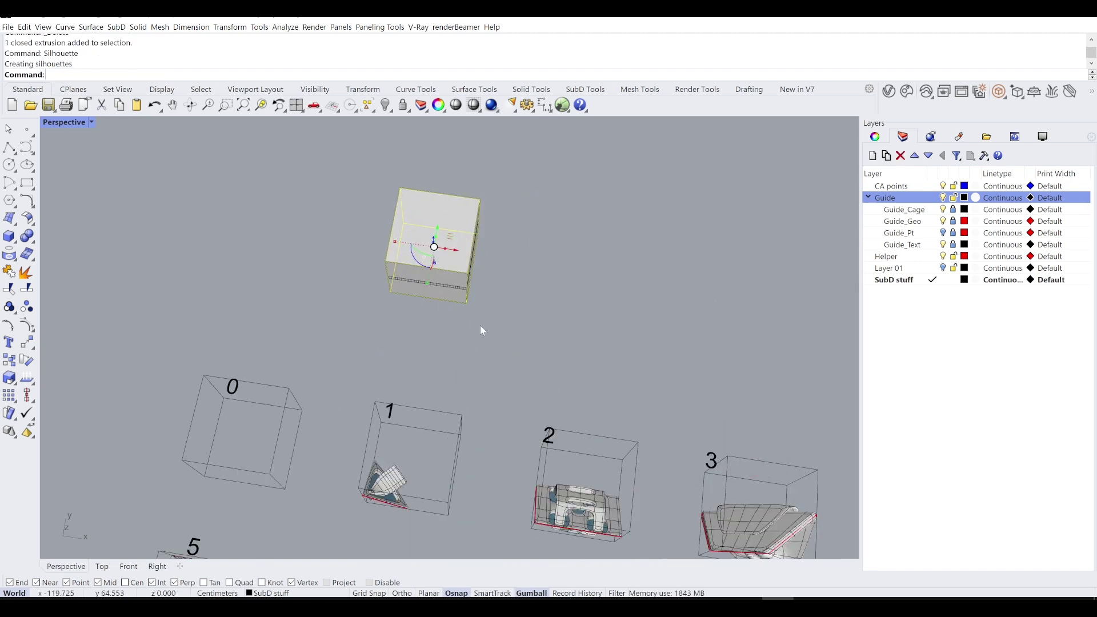
{"action": "type", "text": "Group"}
{"action": "key", "text": "Return"}
Delete the duplicated solid box, keeping its grouped outline curves around the finned block.
{"action": "left_click", "coordinate": [444, 235]}
{"action": "key", "text": "Delete"}
{"action": "left_click", "coordinate": [396, 205]}
{"action": "left_click", "coordinate": [550, 311]}
{"action": "right_click_drag", "start_coordinate": [550, 311], "coordinate": [449, 234]}
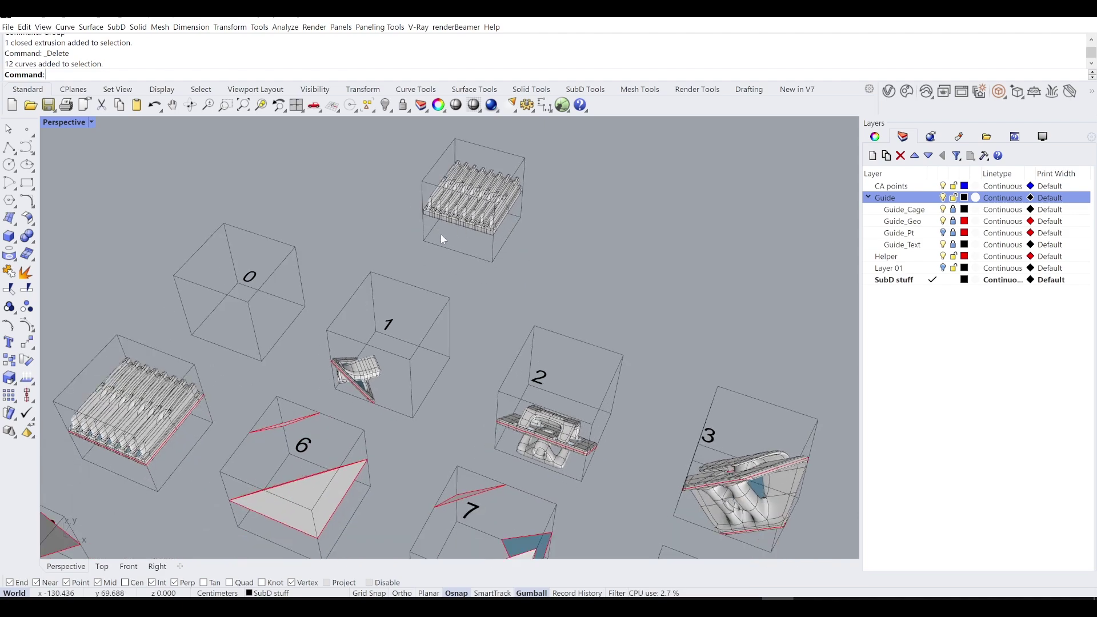
{"action": "left_click", "coordinate": [483, 227]}
{"action": "scroll", "coordinate": [483, 227], "scroll_direction": "up", "scroll_amount": 3}
{"action": "left_click", "coordinate": [656, 217]}
{"action": "scroll", "coordinate": [524, 250], "scroll_direction": "down", "scroll_amount": 6}
{"action": "right_click_drag", "start_coordinate": [524, 250], "coordinate": [494, 263]}
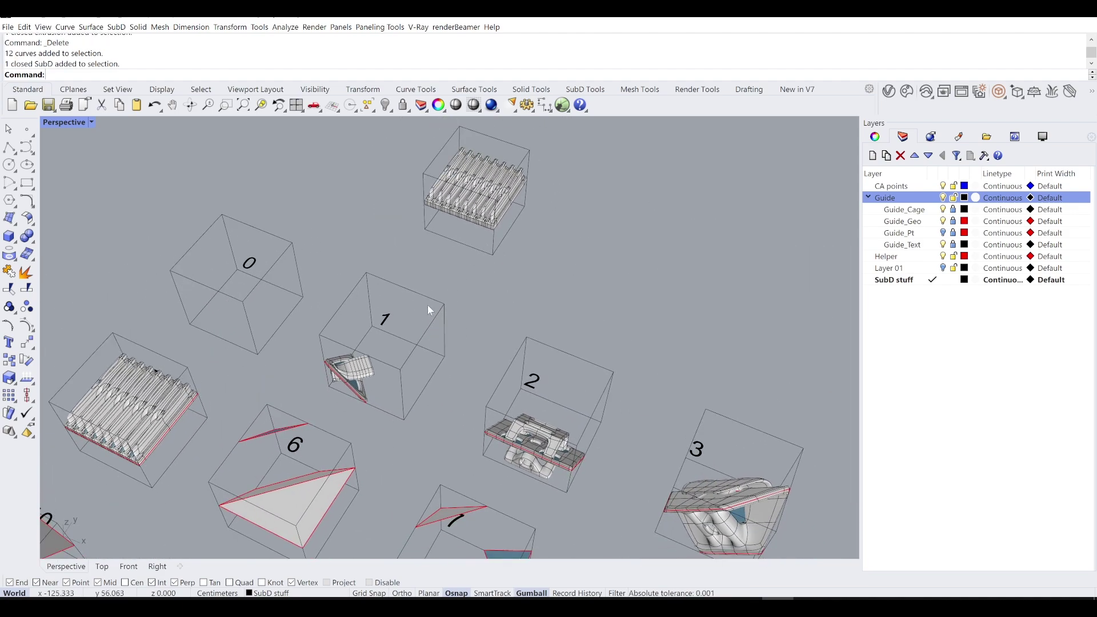
{"action": "right_click_drag", "start_coordinate": [427, 329], "coordinate": [452, 343]}
Copy the module in cage 2 from its cage's upper corner to the duplicated cage's back upper corner, adjoining the finned block.
{"action": "left_click", "coordinate": [581, 453]}
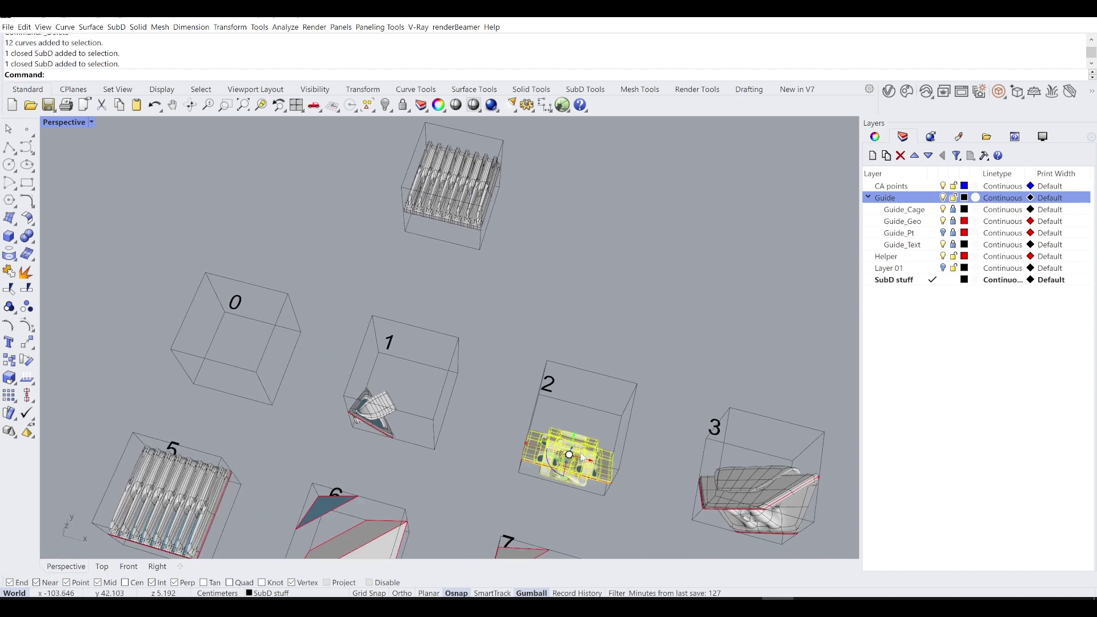
{"action": "key", "text": "Return"}
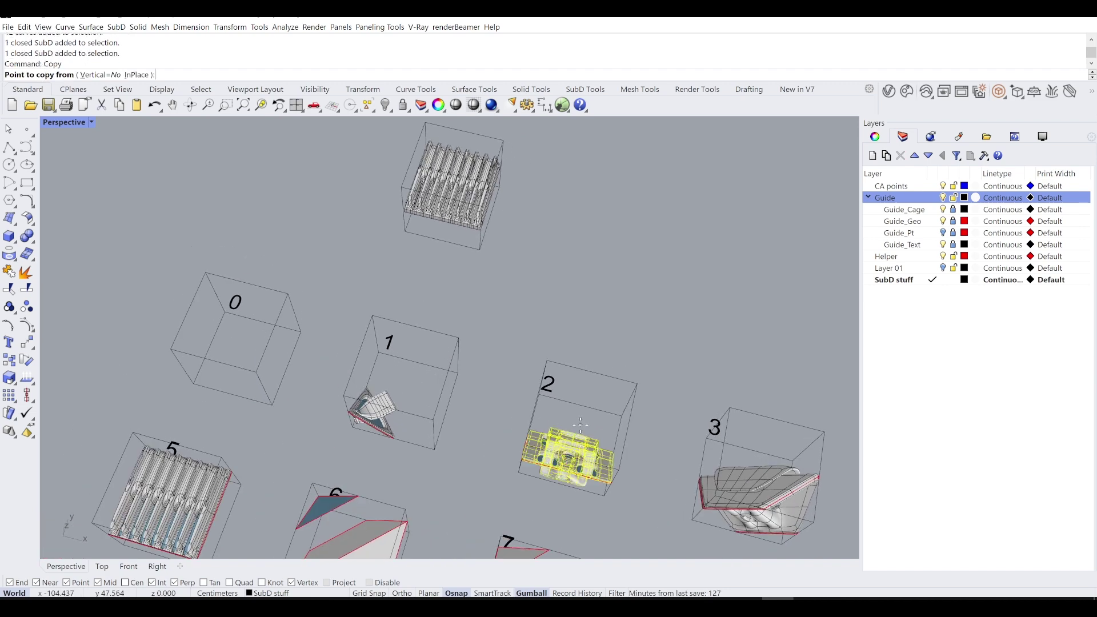
{"action": "right_click_drag", "start_coordinate": [581, 425], "coordinate": [583, 400]}
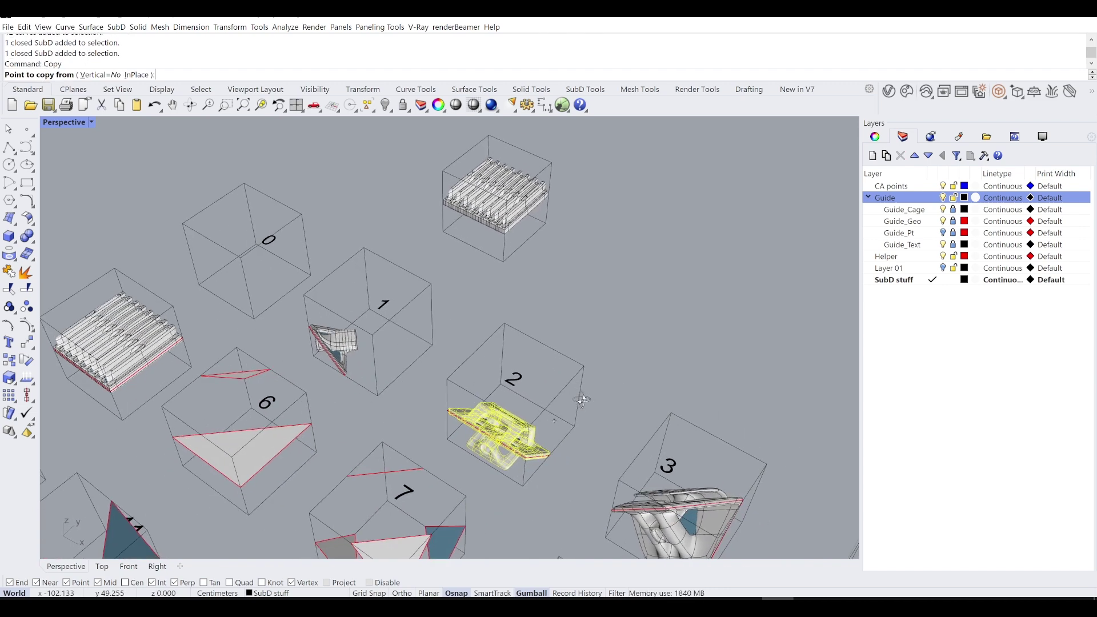
{"action": "left_click", "coordinate": [450, 382]}
{"action": "left_click", "coordinate": [489, 136]}
{"action": "key", "text": "Return"}
{"action": "right_click_drag", "start_coordinate": [573, 208], "coordinate": [515, 246]}
{"action": "scroll", "coordinate": [460, 271], "scroll_direction": "up", "scroll_amount": 8}
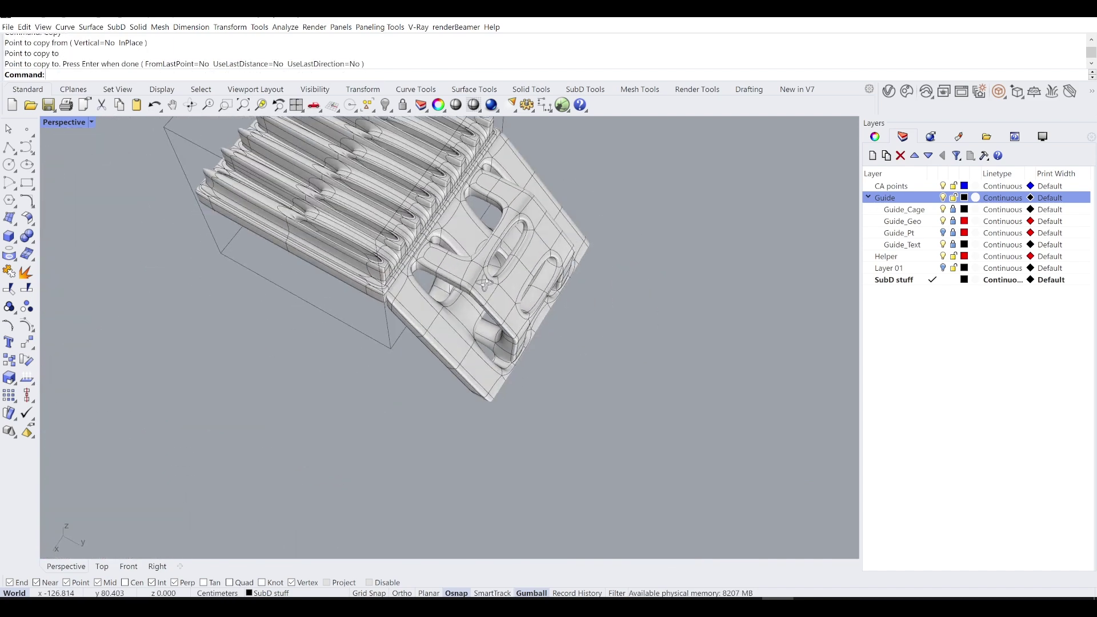
Mirror the adjoining side module to the opposite side of the finned block, about the midpoint of the outline's lower edge.
{"action": "scroll", "coordinate": [460, 271], "scroll_direction": "down", "scroll_amount": 5}
{"action": "right_click_drag", "start_coordinate": [460, 271], "coordinate": [427, 267]}
{"action": "scroll", "coordinate": [468, 286], "scroll_direction": "up", "scroll_amount": 5}
{"action": "scroll", "coordinate": [427, 267], "scroll_direction": "down", "scroll_amount": 5}
{"action": "left_click", "coordinate": [540, 310]}
{"action": "type", "text": "Mirror"}
{"action": "key", "text": "Return"}
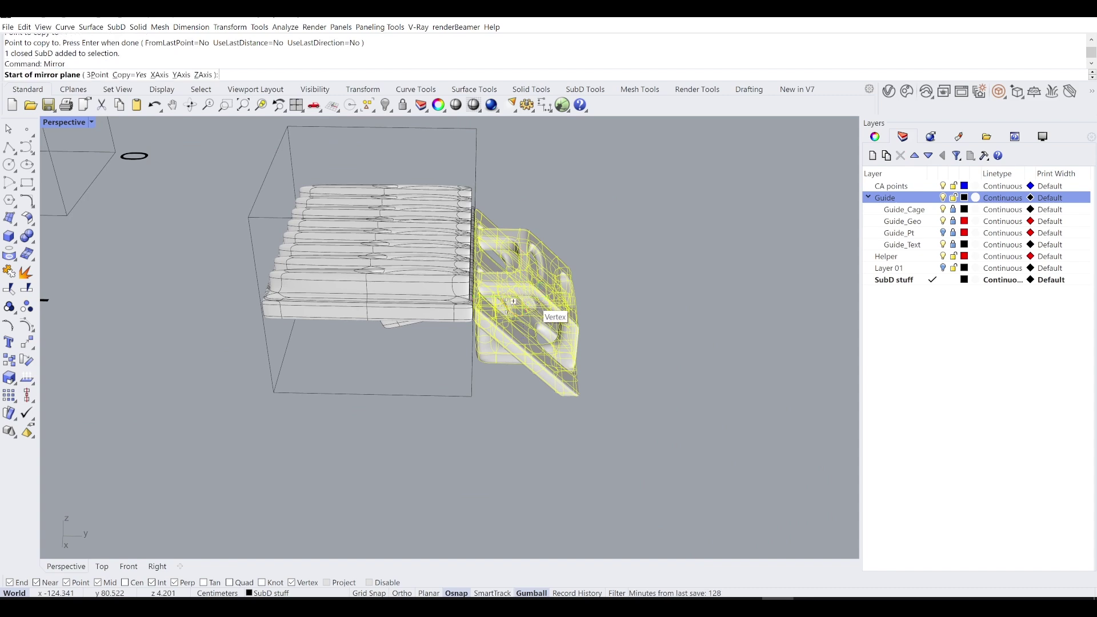
{"action": "left_click", "coordinate": [374, 394]}
{"action": "right_click_drag", "start_coordinate": [375, 395], "coordinate": [536, 269]}
{"action": "scroll", "coordinate": [536, 270], "scroll_direction": "down", "scroll_amount": 3}
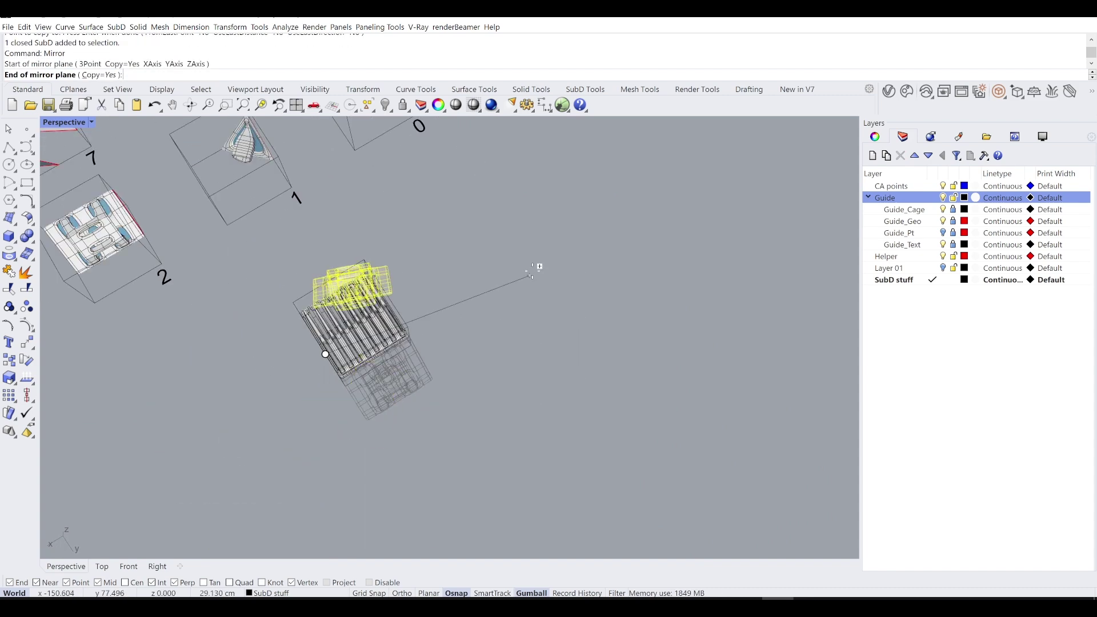
{"action": "left_click", "coordinate": [505, 250]}
{"action": "right_click_drag", "start_coordinate": [473, 348], "coordinate": [537, 298]}
{"action": "right_click_drag", "start_coordinate": [424, 371], "coordinate": [505, 327]}
Rotate duplicates of the two opposite side modules onto the finned block's two remaining sides.
{"action": "left_click", "coordinate": [505, 327]}
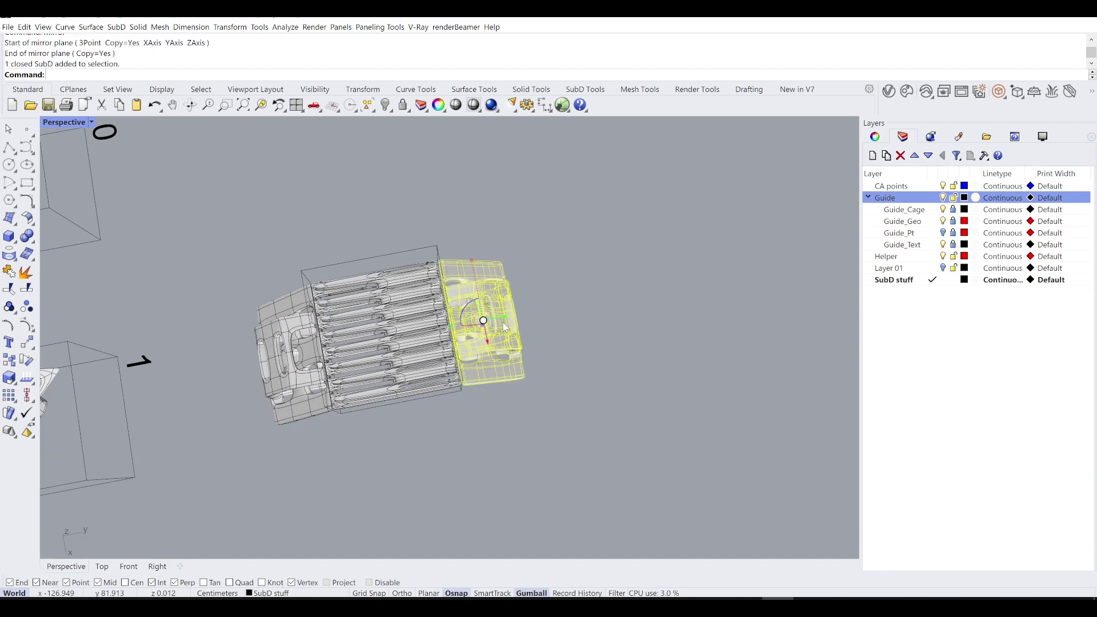
{"action": "left_click", "coordinate": [273, 374], "text": "shift"}
{"action": "right_click_drag", "start_coordinate": [400, 353], "coordinate": [375, 337]}
{"action": "left_click_drag", "start_coordinate": [376, 329], "coordinate": [403, 324]}
{"action": "left_click", "coordinate": [603, 339]}
{"action": "right_click_drag", "start_coordinate": [603, 338], "coordinate": [600, 308]}
{"action": "left_click_drag", "start_coordinate": [661, 401], "coordinate": [268, 254]}
{"action": "left_click_drag", "start_coordinate": [210, 220], "coordinate": [209, 218]}
{"action": "left_click", "coordinate": [618, 383]}
Copy the triangular module from cage 1, by its cage's upper corner, into the gap between two side modules of the assembly.
{"action": "right_click_drag", "start_coordinate": [483, 401], "coordinate": [191, 418]}
{"action": "left_click", "coordinate": [138, 419]}
{"action": "type", "text": "Copy"}
{"action": "key", "text": "Return"}
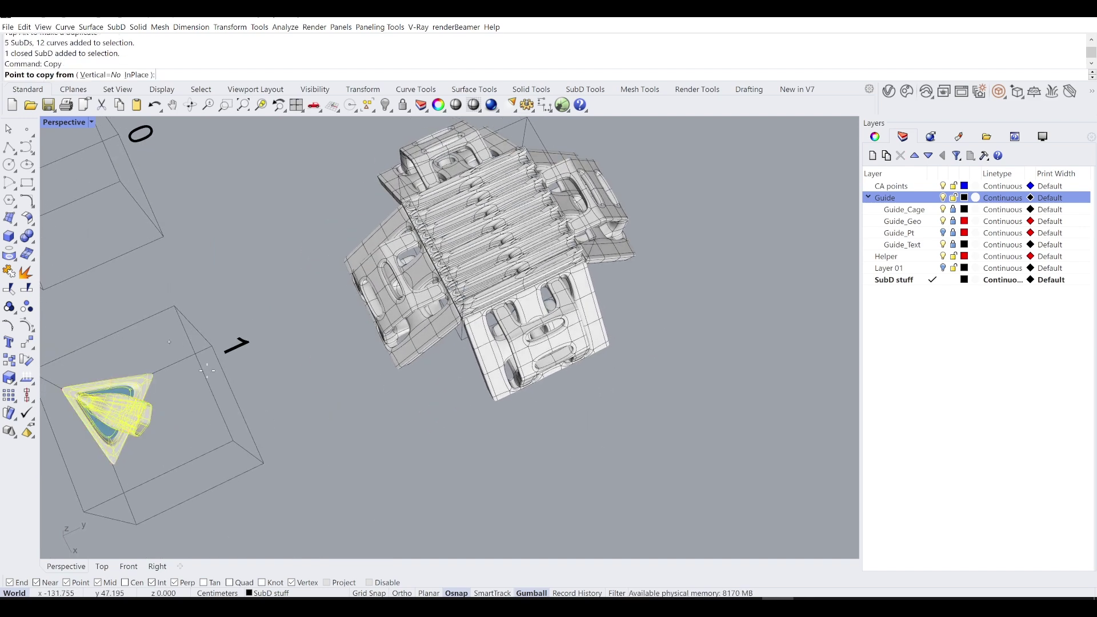
{"action": "right_click_drag", "start_coordinate": [180, 351], "coordinate": [217, 387]}
{"action": "left_click", "coordinate": [80, 372]}
{"action": "right_click_drag", "start_coordinate": [503, 303], "coordinate": [479, 257]}
{"action": "scroll", "coordinate": [500, 172], "scroll_direction": "up", "scroll_amount": 3}
{"action": "left_click", "coordinate": [523, 182]}
{"action": "key", "text": "Return"}
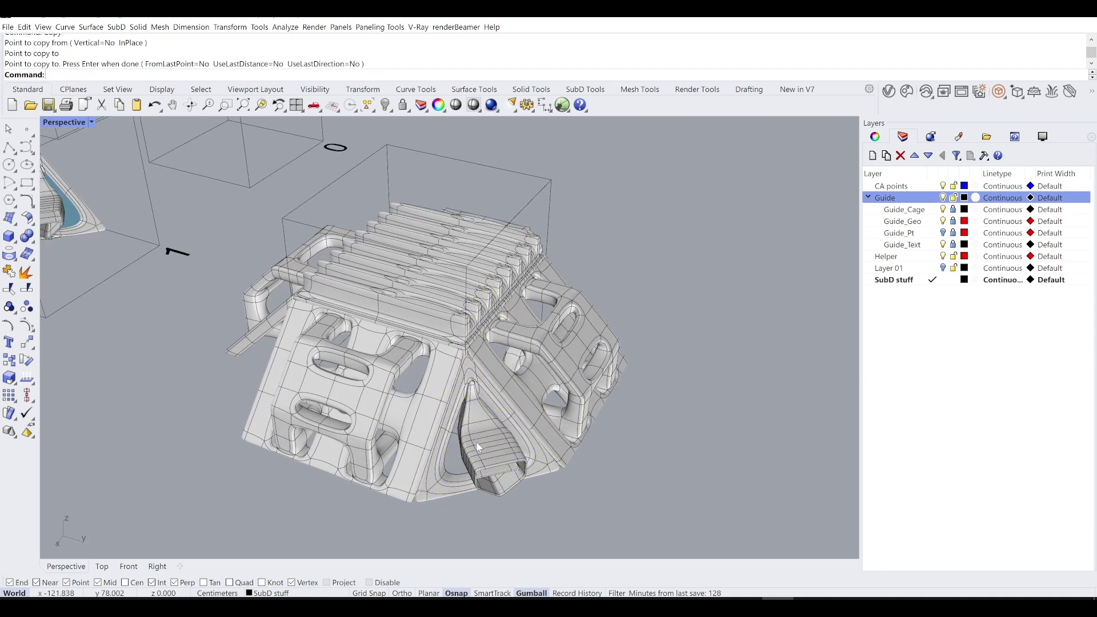
Try to mirror the copied triangular module about a plane starting at the outline's back upper corner.
{"action": "left_click", "coordinate": [513, 404]}
{"action": "right_click_drag", "start_coordinate": [513, 403], "coordinate": [521, 413]}
{"action": "type", "text": "M"}
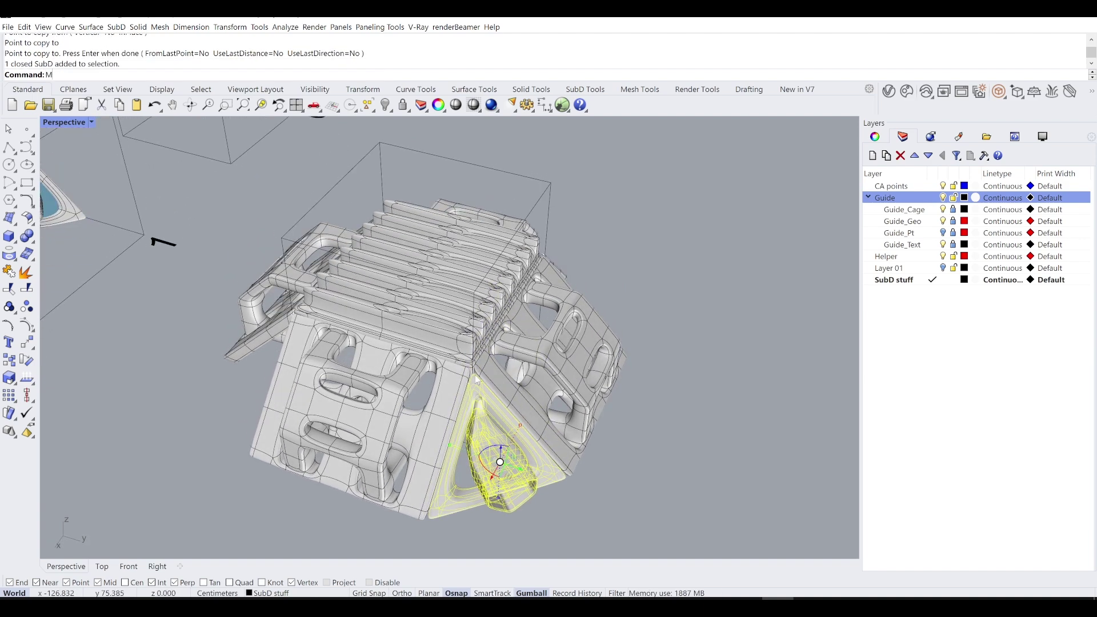
{"action": "type", "text": "irror"}
{"action": "key", "text": "Return"}
{"action": "left_click", "coordinate": [380, 142]}
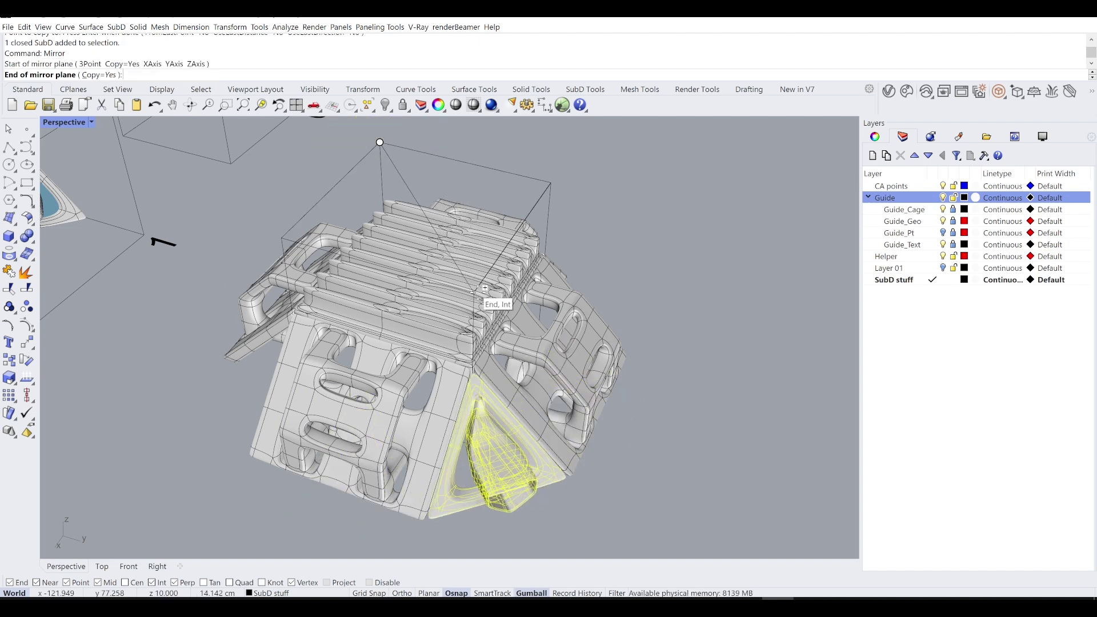
{"action": "left_click", "coordinate": [550, 233]}
{"action": "right_click_drag", "start_coordinate": [550, 233], "coordinate": [357, 171]}
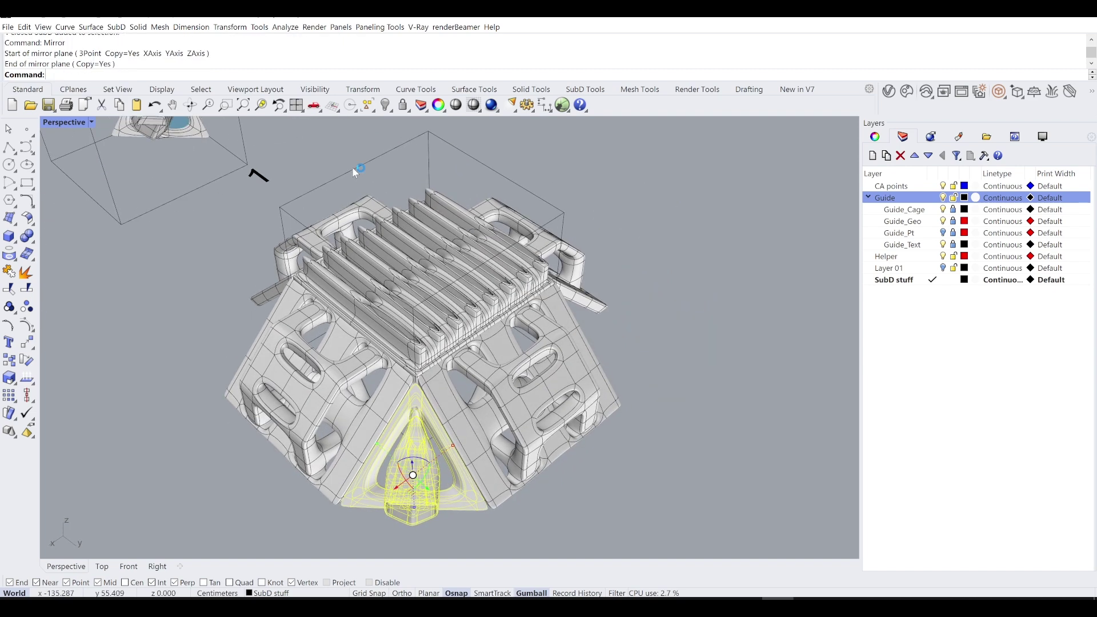
Mirror the triangular module to the adjacent corner gap, about the midpoint of the outline's upper edge.
{"action": "key", "text": "Return"}
{"action": "left_click", "coordinate": [360, 166]}
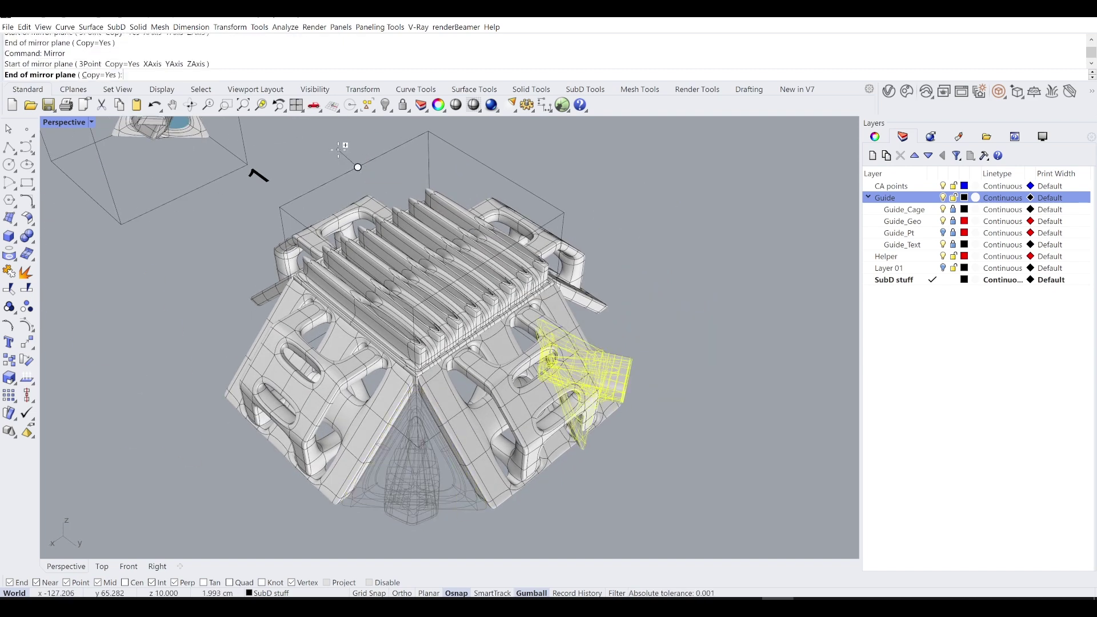
{"action": "left_click", "coordinate": [320, 156]}
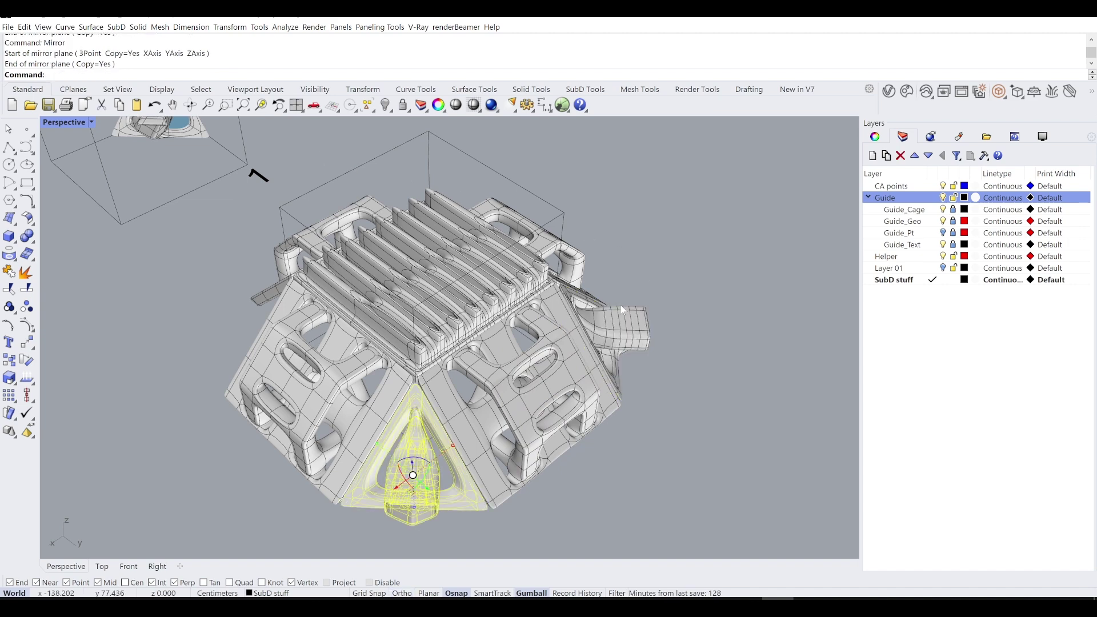
Mirror both triangular modules to the two opposite corner gaps, about the midpoint of the outline's perpendicular upper edge.
{"action": "left_click", "coordinate": [629, 332], "text": "shift"}
{"action": "key", "text": "Return"}
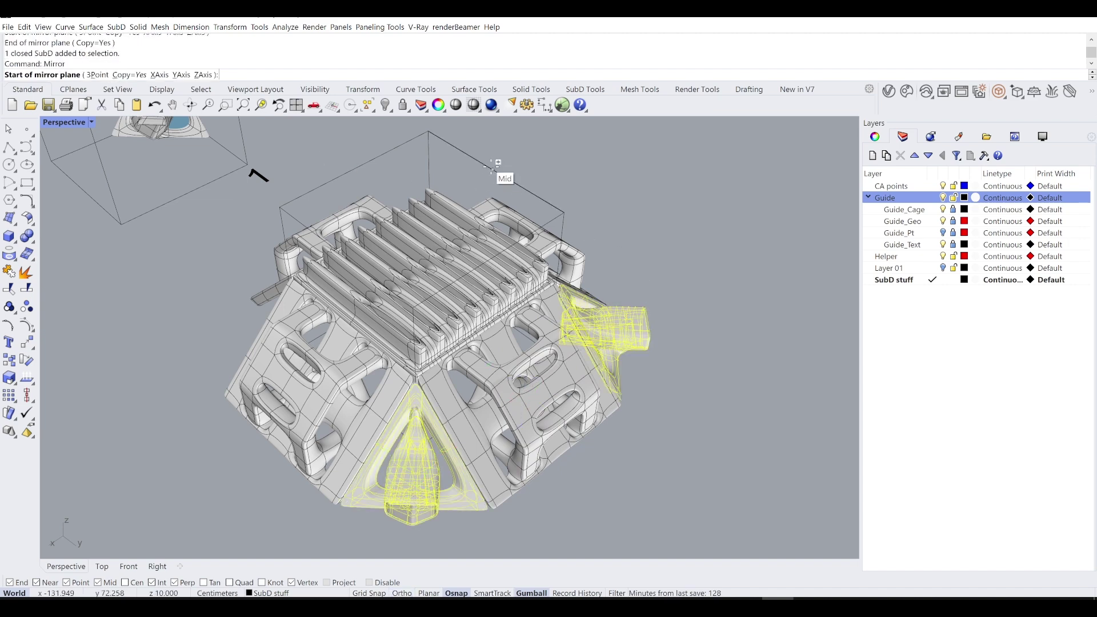
{"action": "left_click", "coordinate": [494, 170]}
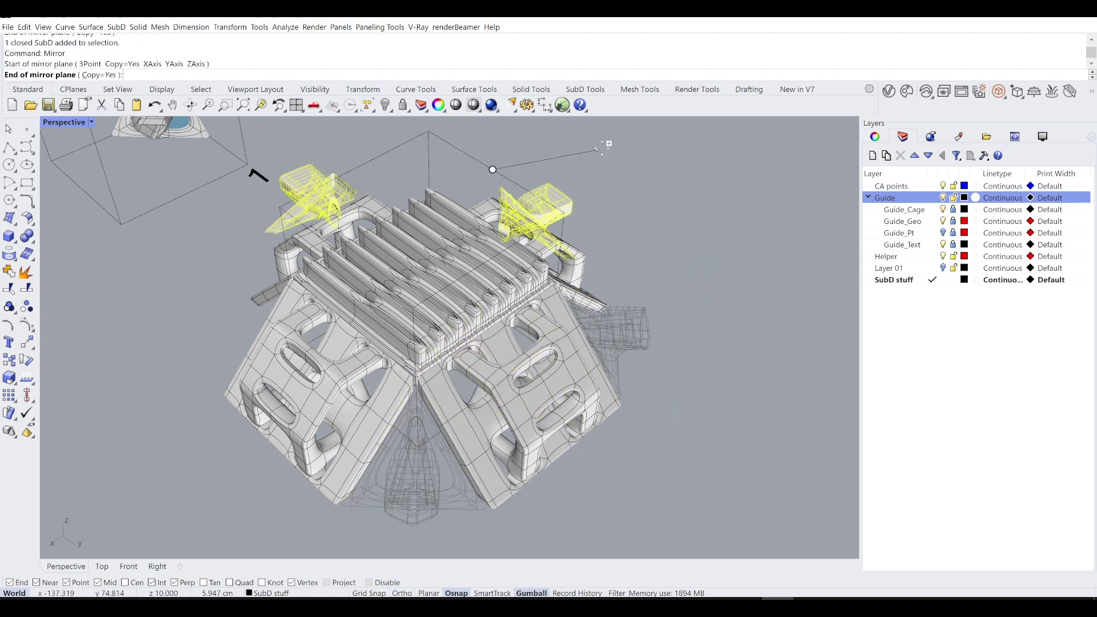
{"action": "left_click", "coordinate": [647, 143], "text": "shift"}
{"action": "left_click", "coordinate": [647, 207]}
Select all SubD modules of the assembled half for mirroring, leaving out the outline curves.
{"action": "right_click_drag", "start_coordinate": [504, 269], "coordinate": [338, 250]}
{"action": "left_click_drag", "start_coordinate": [280, 228], "coordinate": [674, 353]}
{"action": "right_click_drag", "start_coordinate": [675, 354], "coordinate": [622, 329]}
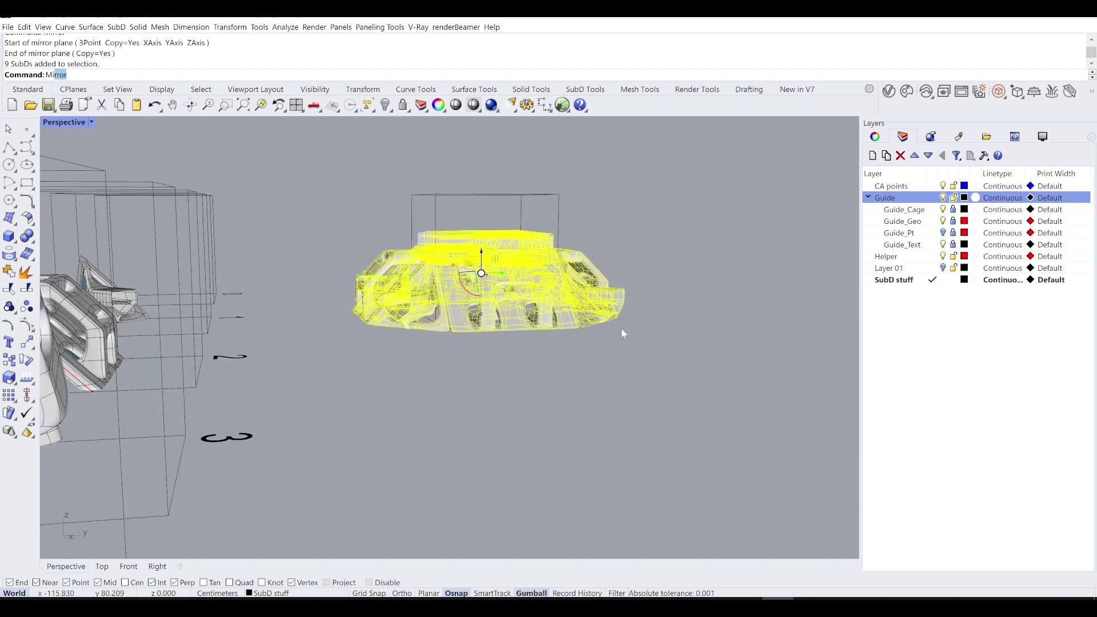
{"action": "key", "text": "Return"}
{"action": "right_click_drag", "start_coordinate": [621, 328], "coordinate": [464, 295]}
{"action": "scroll", "coordinate": [464, 296], "scroll_direction": "up", "scroll_amount": 2}
{"action": "scroll", "coordinate": [465, 295], "scroll_direction": "up", "scroll_amount": 3}
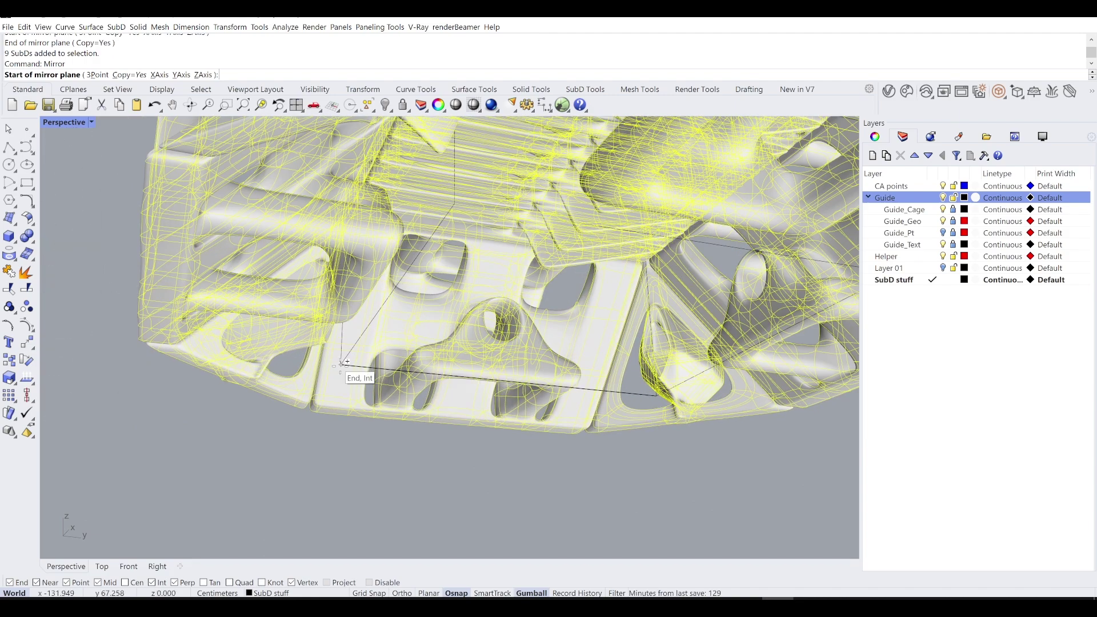
{"action": "left_click", "coordinate": [341, 365]}
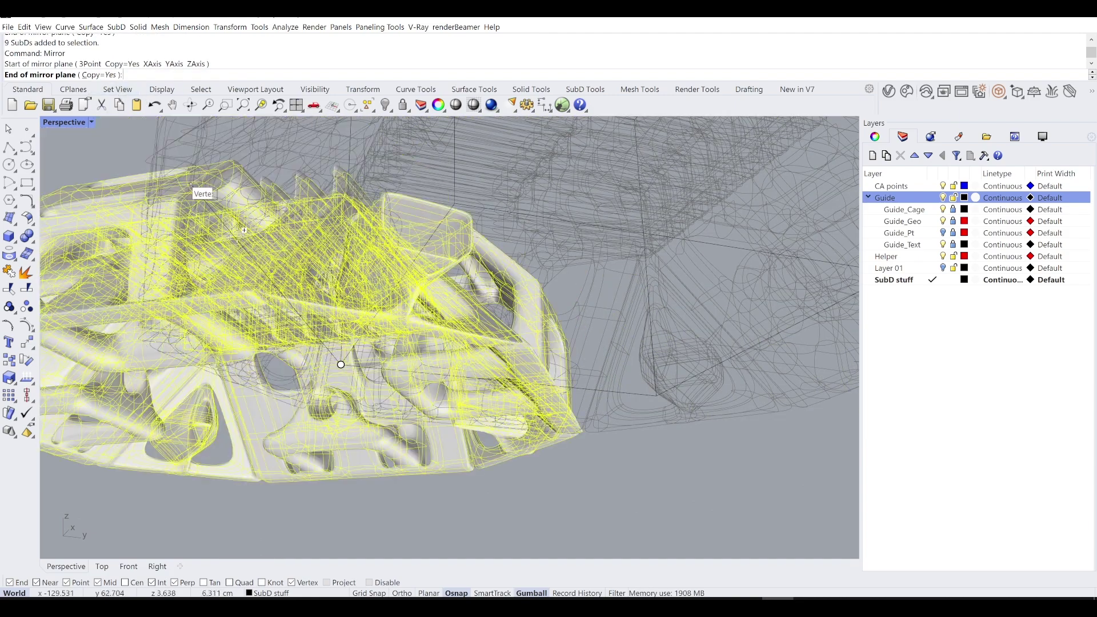
{"action": "left_click", "coordinate": [356, 375]}
Mirror the selected half downward with a three-point mirror plane through the outline's base to close the assembly.
{"action": "key", "text": "Return"}
{"action": "left_click", "coordinate": [95, 75]}
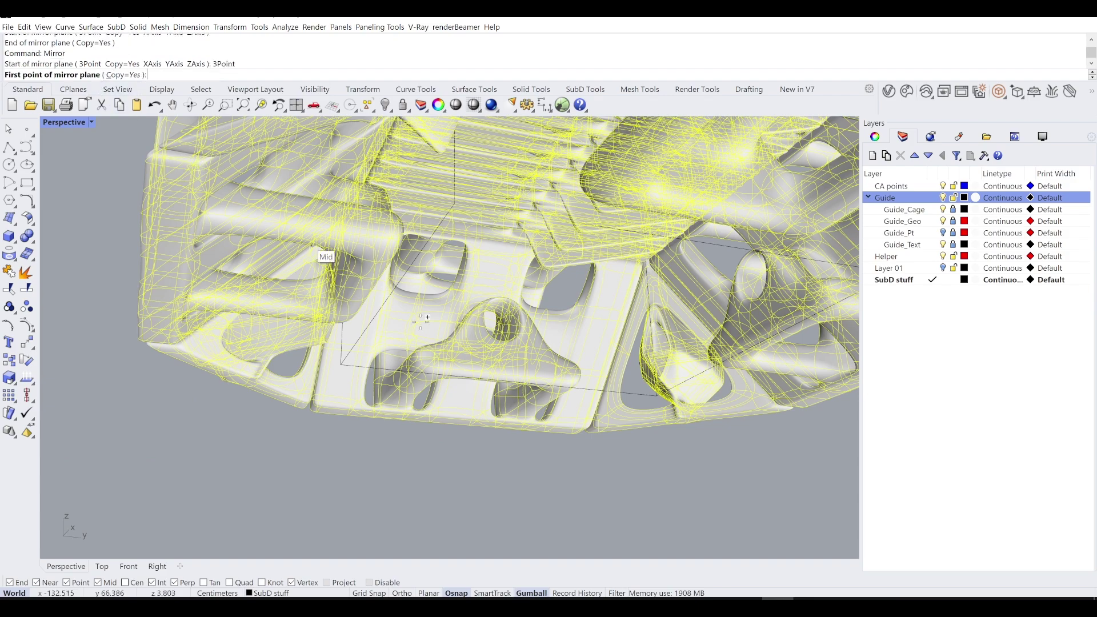
{"action": "left_click", "coordinate": [343, 366]}
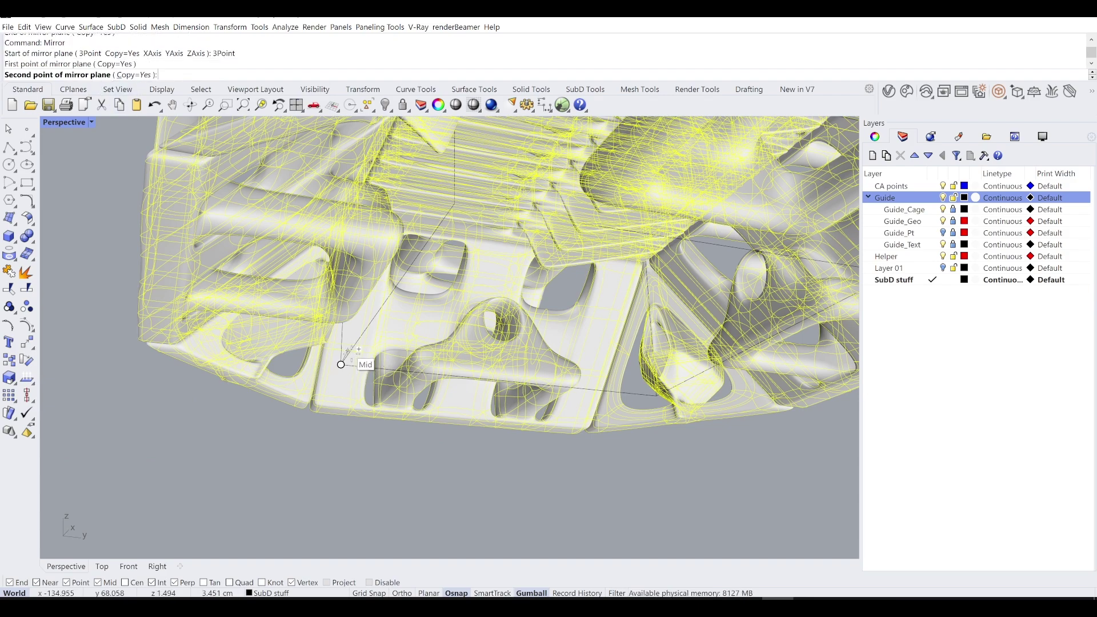
{"action": "scroll", "coordinate": [346, 363], "scroll_direction": "up", "scroll_amount": 6}
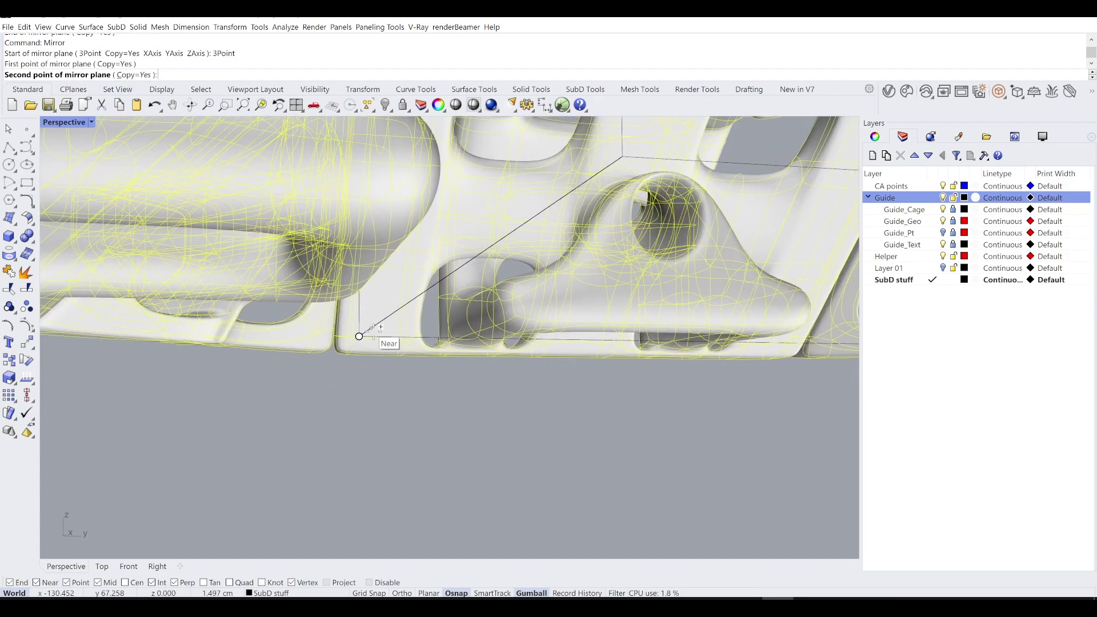
{"action": "left_click", "coordinate": [377, 337]}
{"action": "scroll", "coordinate": [379, 337], "scroll_direction": "down", "scroll_amount": 10}
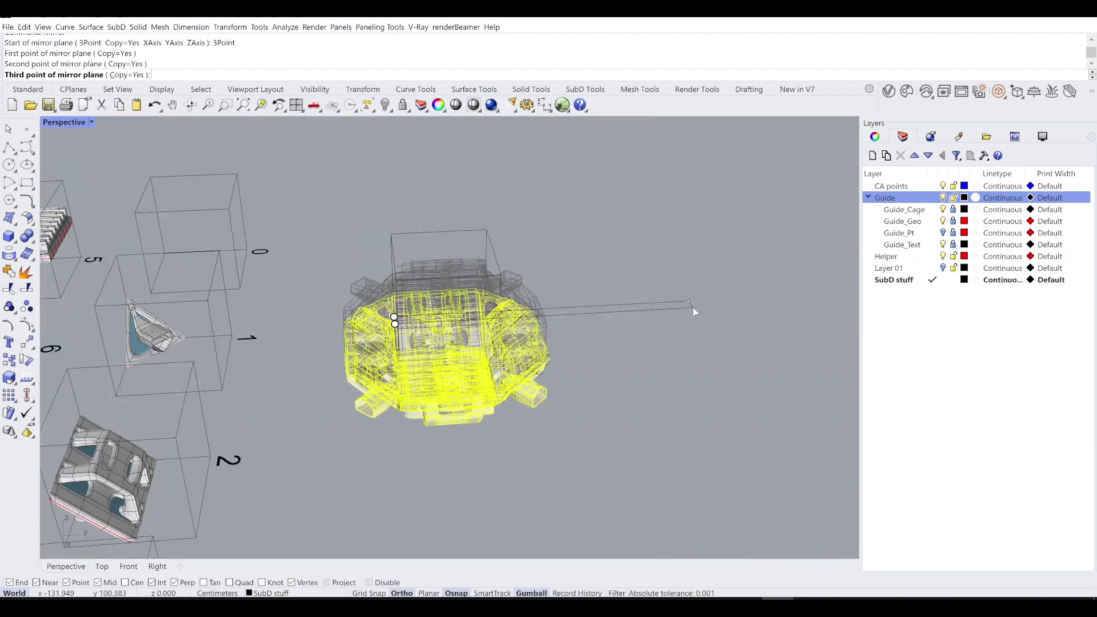
{"action": "left_click", "coordinate": [693, 309], "text": "shift"}
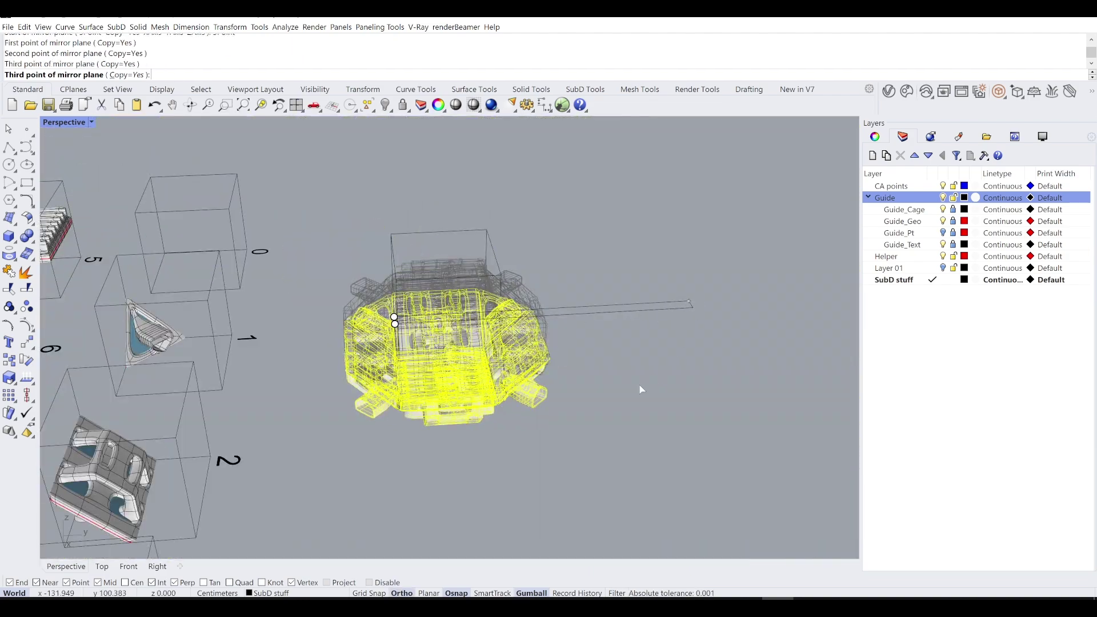
{"action": "left_click", "coordinate": [640, 387]}
Delete the grouped outline curves around the assembled modules.
{"action": "right_click_drag", "start_coordinate": [560, 390], "coordinate": [505, 394]}
{"action": "scroll", "coordinate": [505, 395], "scroll_direction": "down", "scroll_amount": 5}
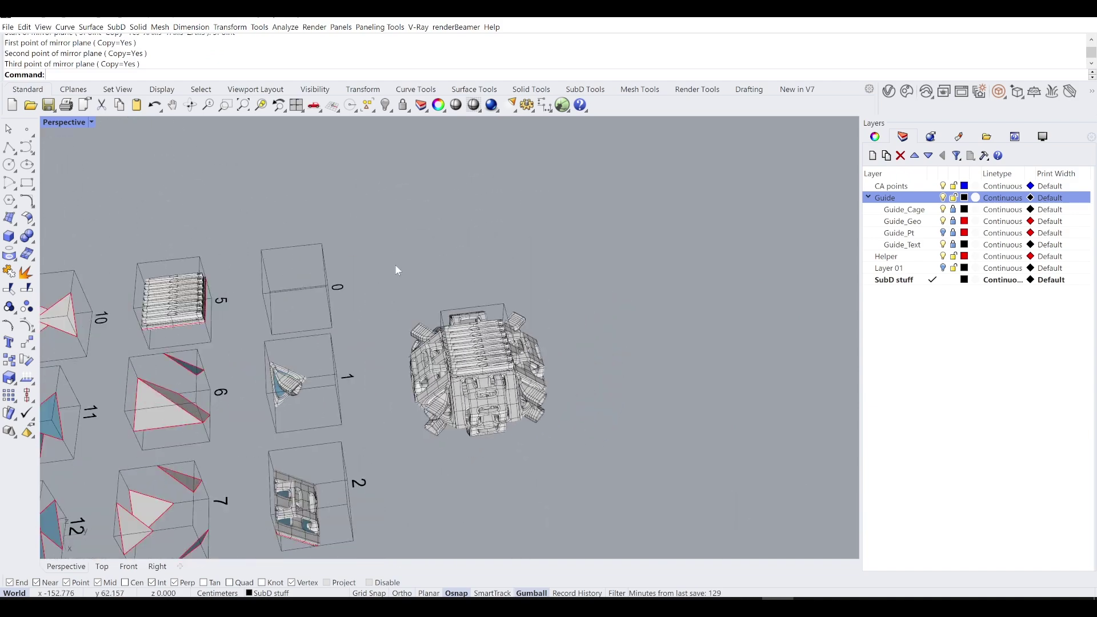
{"action": "left_click", "coordinate": [449, 309]}
{"action": "key", "text": "Delete"}
Isolate the assembled SubD modules and hide the Guide layer.
{"action": "left_click_drag", "start_coordinate": [393, 252], "coordinate": [654, 483]}
{"action": "key", "text": "ctrl+shift+h"}
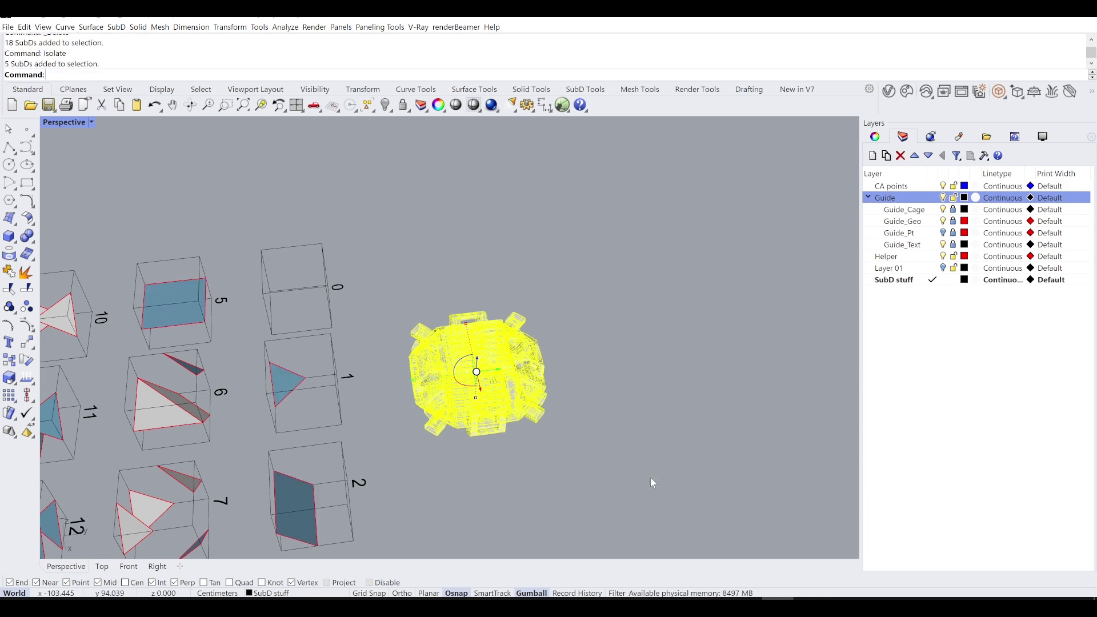
{"action": "left_click", "coordinate": [943, 199]}
Examine the seams between the side, corner and finned modules all around the closed assembly.
{"action": "right_click_drag", "start_coordinate": [598, 338], "coordinate": [477, 308]}
{"action": "scroll", "coordinate": [557, 366], "scroll_direction": "up", "scroll_amount": 4}
{"action": "scroll", "coordinate": [477, 308], "scroll_direction": "up", "scroll_amount": 3}
{"action": "right_click_drag", "start_coordinate": [467, 261], "coordinate": [343, 343]}
{"action": "scroll", "coordinate": [516, 220], "scroll_direction": "up", "scroll_amount": 3}
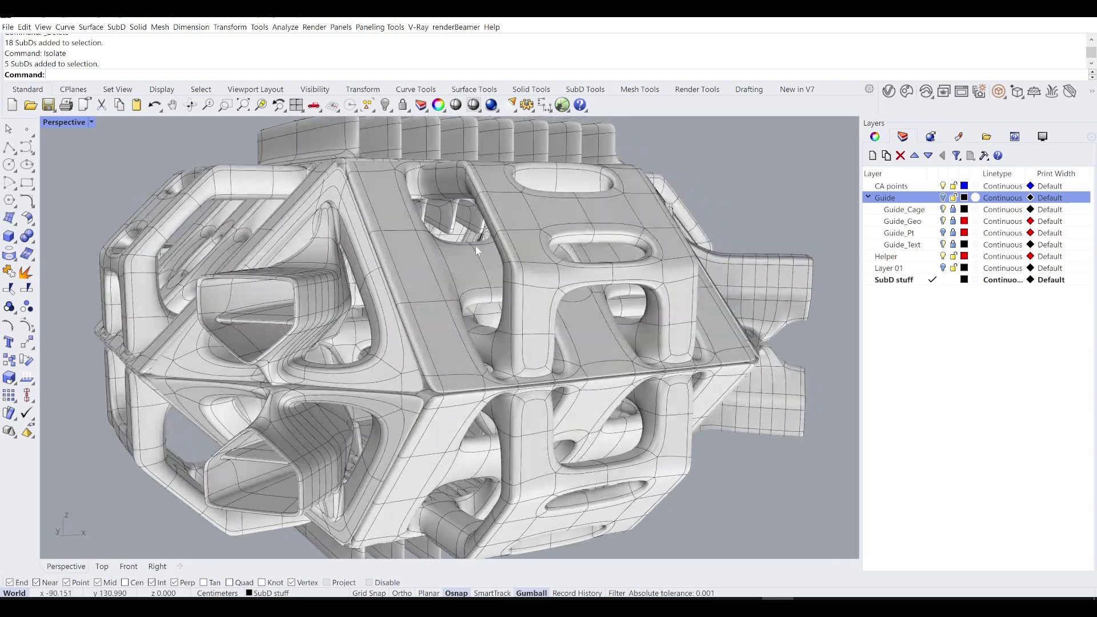
{"action": "scroll", "coordinate": [338, 348], "scroll_direction": "up", "scroll_amount": 4}
{"action": "left_click", "coordinate": [314, 375]}
{"action": "scroll", "coordinate": [313, 375], "scroll_direction": "down", "scroll_amount": 5}
{"action": "right_click_drag", "start_coordinate": [749, 497], "coordinate": [650, 485]}
{"action": "left_click", "coordinate": [361, 286]}
{"action": "scroll", "coordinate": [363, 289], "scroll_direction": "up", "scroll_amount": 4}
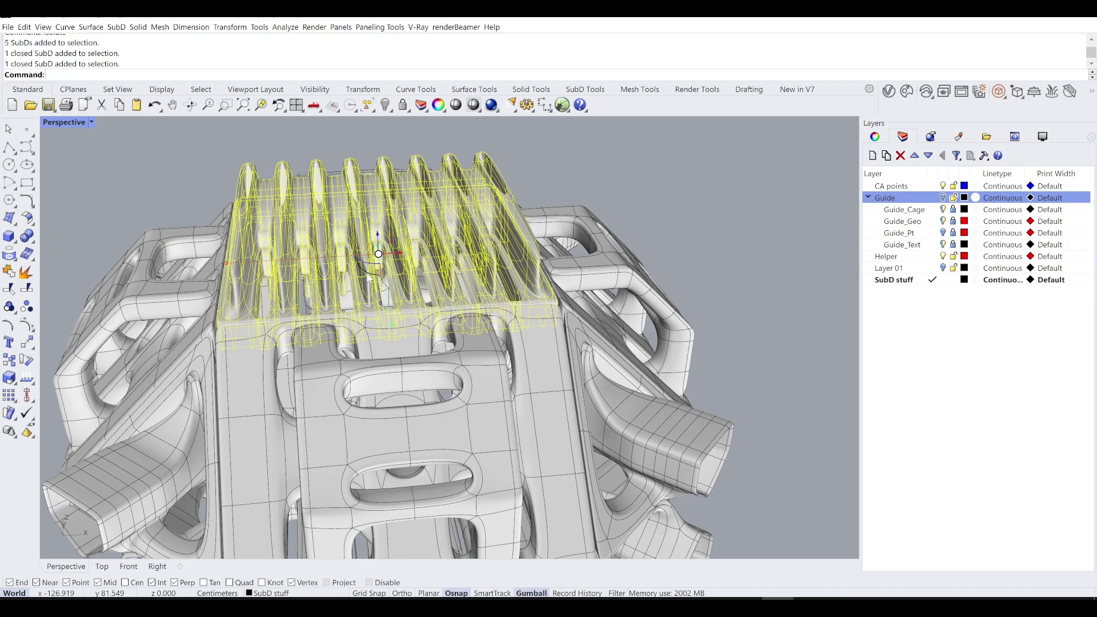
{"action": "right_click_drag", "start_coordinate": [370, 278], "coordinate": [358, 134]}
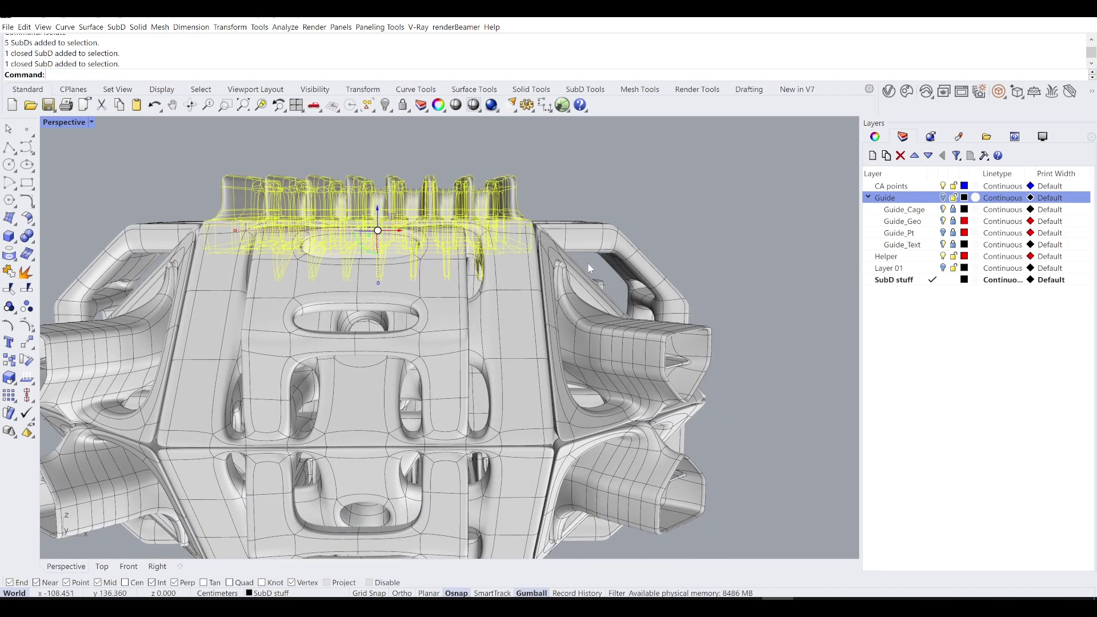
{"action": "left_click", "coordinate": [595, 197]}
{"action": "right_click_drag", "start_coordinate": [595, 197], "coordinate": [505, 298]}
{"action": "scroll", "coordinate": [504, 297], "scroll_direction": "down", "scroll_amount": 4}
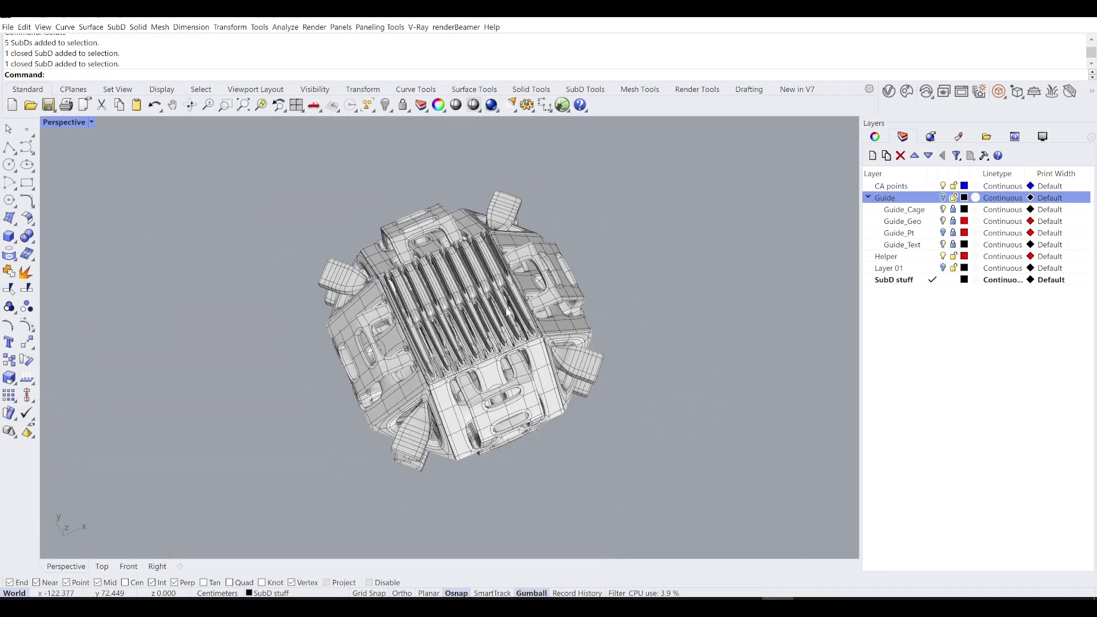
Switch the Perspective view to the Arctic display mode and view the assembly from the side.
{"action": "right_click_drag", "start_coordinate": [471, 340], "coordinate": [459, 252]}
{"action": "left_click", "coordinate": [75, 123]}
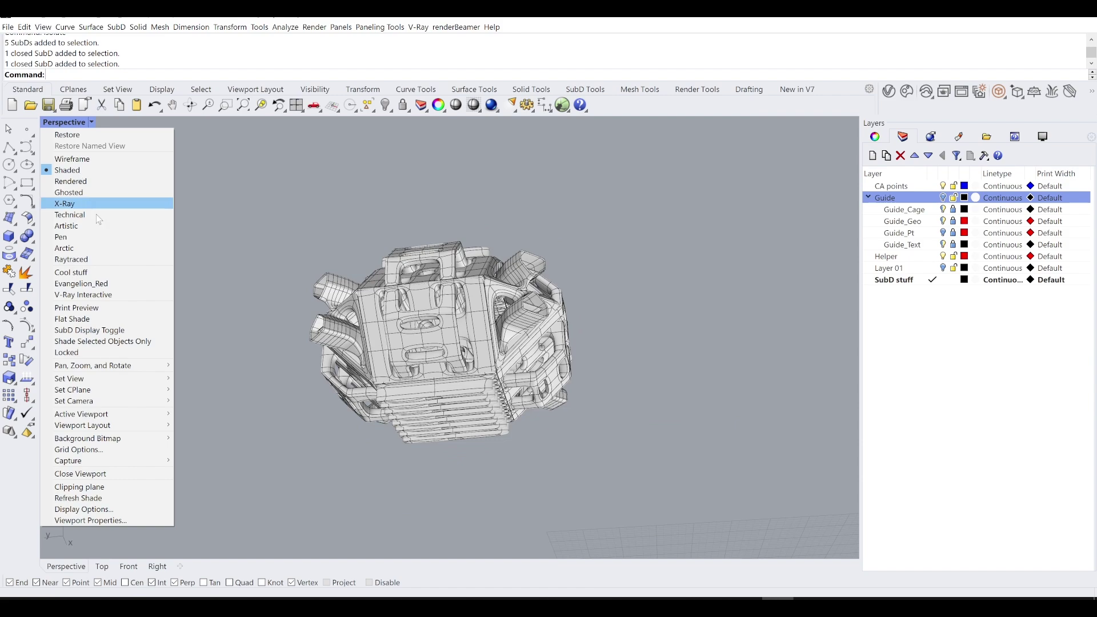
{"action": "left_click", "coordinate": [87, 248]}
{"action": "right_click_drag", "start_coordinate": [522, 343], "coordinate": [435, 349]}
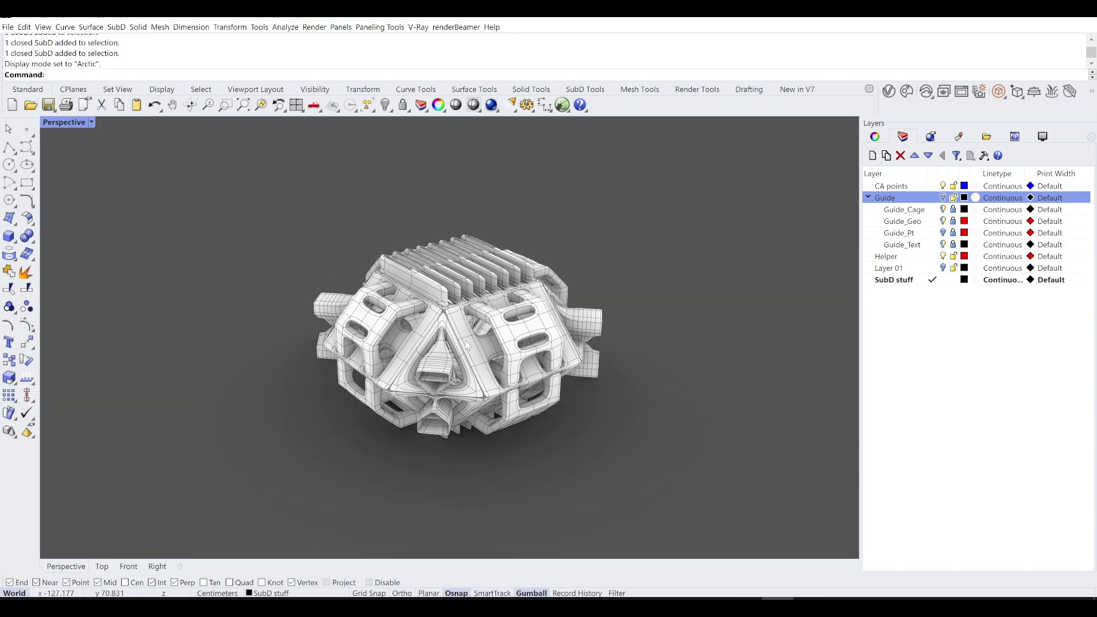
Examine the module openings and joints close up, moving from the outside into the assembly's interior.
{"action": "scroll", "coordinate": [413, 338], "scroll_direction": "up", "scroll_amount": 6}
{"action": "scroll", "coordinate": [413, 338], "scroll_direction": "up", "scroll_amount": 5}
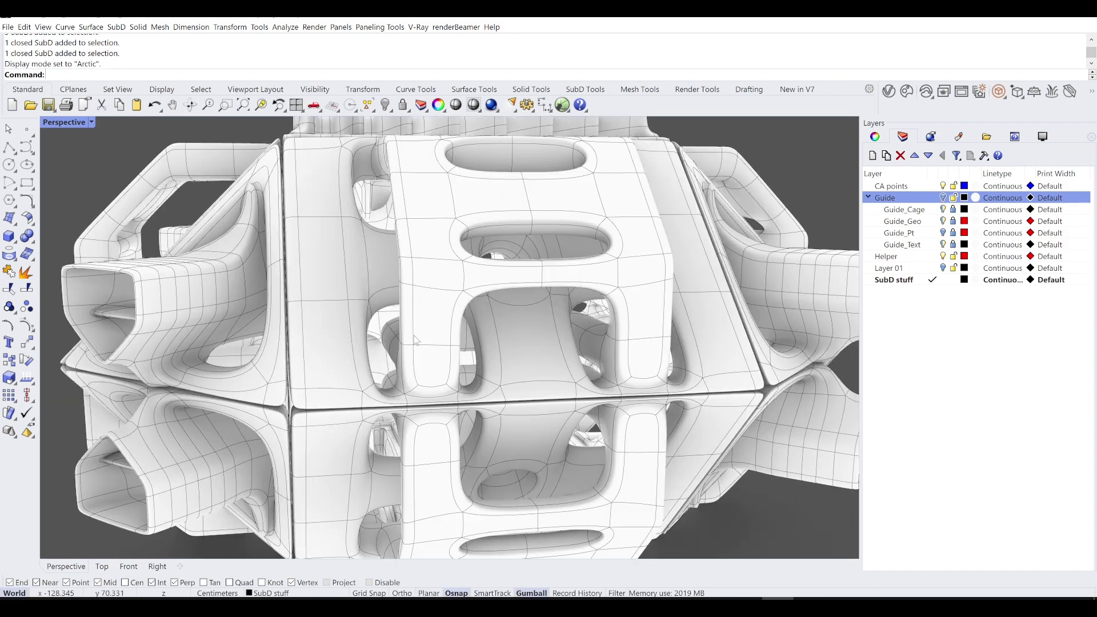
{"action": "scroll", "coordinate": [358, 338], "scroll_direction": "up", "scroll_amount": 4}
{"action": "scroll", "coordinate": [357, 337], "scroll_direction": "down", "scroll_amount": 5}
{"action": "right_click_drag", "start_coordinate": [365, 336], "coordinate": [404, 331]}
{"action": "scroll", "coordinate": [416, 347], "scroll_direction": "up", "scroll_amount": 3}
{"action": "scroll", "coordinate": [416, 346], "scroll_direction": "down", "scroll_amount": 2}
{"action": "scroll", "coordinate": [416, 347], "scroll_direction": "up", "scroll_amount": 3}
Set the Perspective camera's lens length to 20 mm and look around inside the assembly.
{"action": "left_click", "coordinate": [904, 137]}
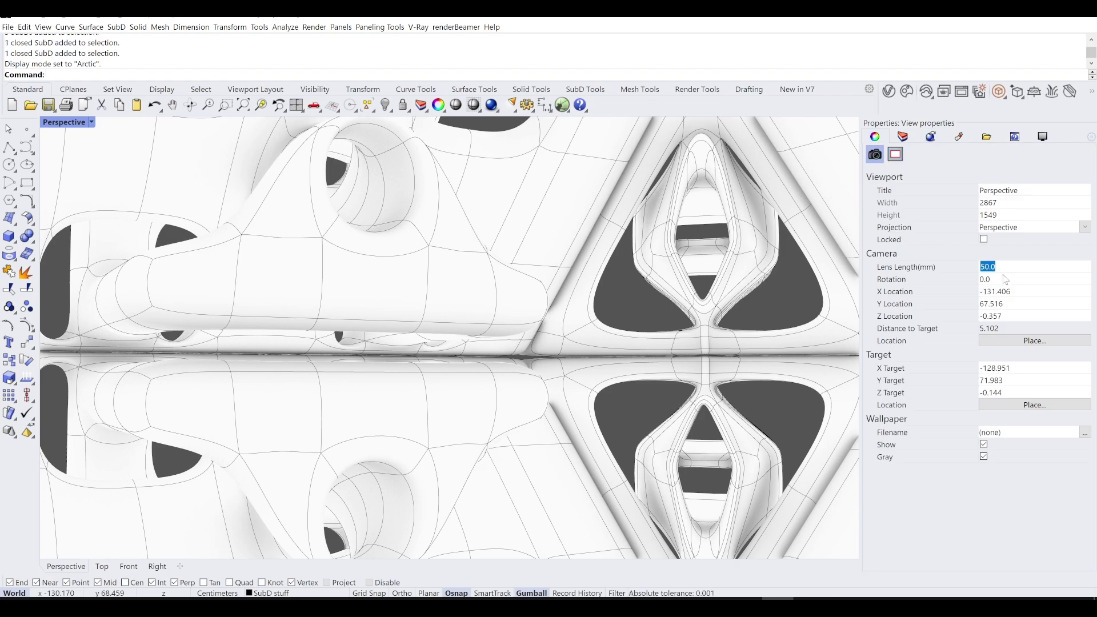
{"action": "key", "text": "Return"}
{"action": "right_click_drag", "start_coordinate": [719, 287], "coordinate": [602, 353]}
{"action": "right_click_drag", "start_coordinate": [489, 268], "coordinate": [511, 316]}
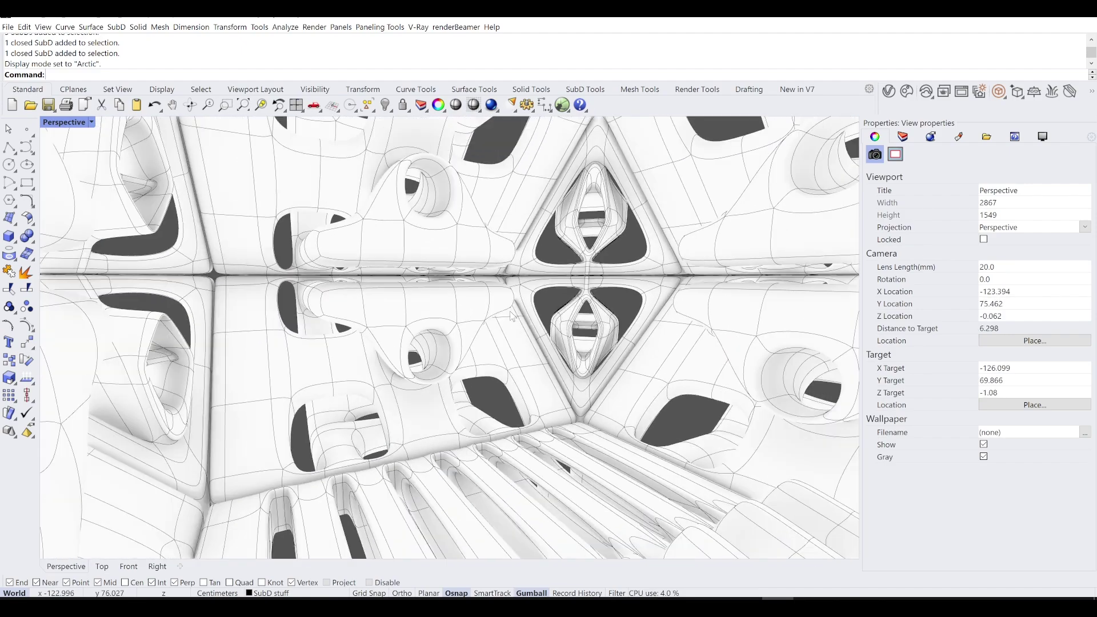
Return the Perspective view to the Shaded display mode with the whole assembly in view and nothing selected.
{"action": "scroll", "coordinate": [510, 315], "scroll_direction": "down", "scroll_amount": 12}
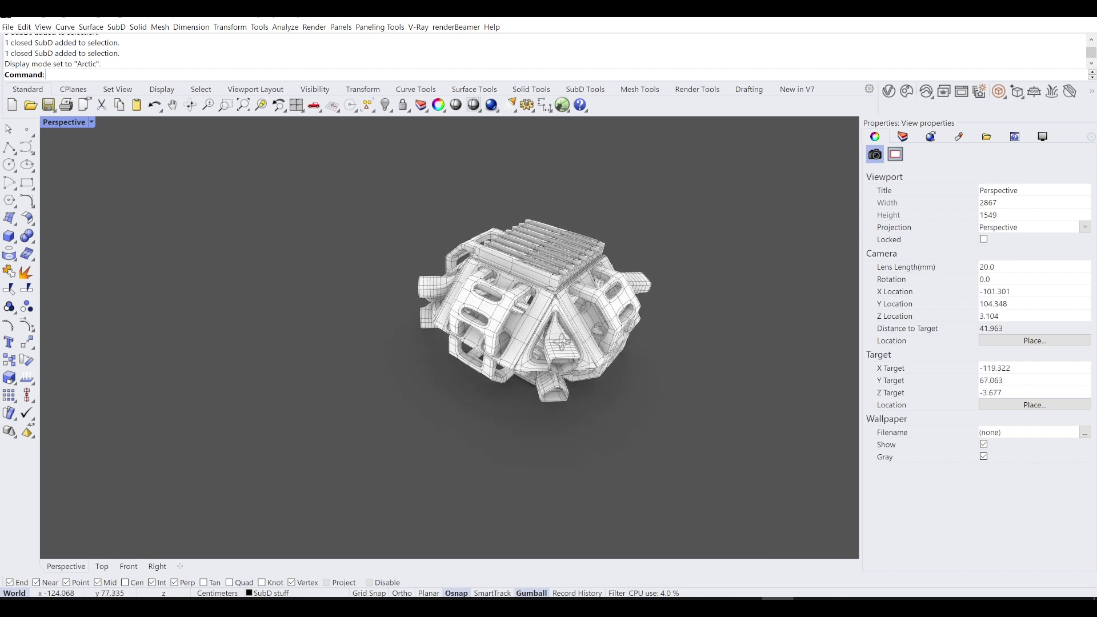
{"action": "right_click_drag", "start_coordinate": [562, 343], "coordinate": [654, 381]}
{"action": "key", "text": "ctrl+a"}
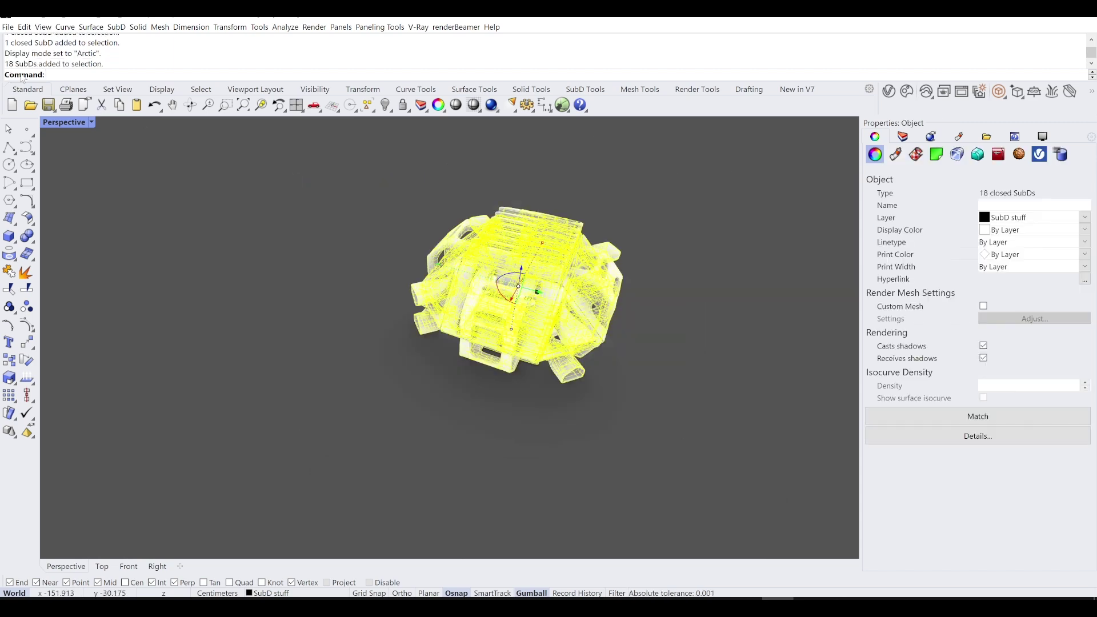
{"action": "left_click", "coordinate": [59, 123]}
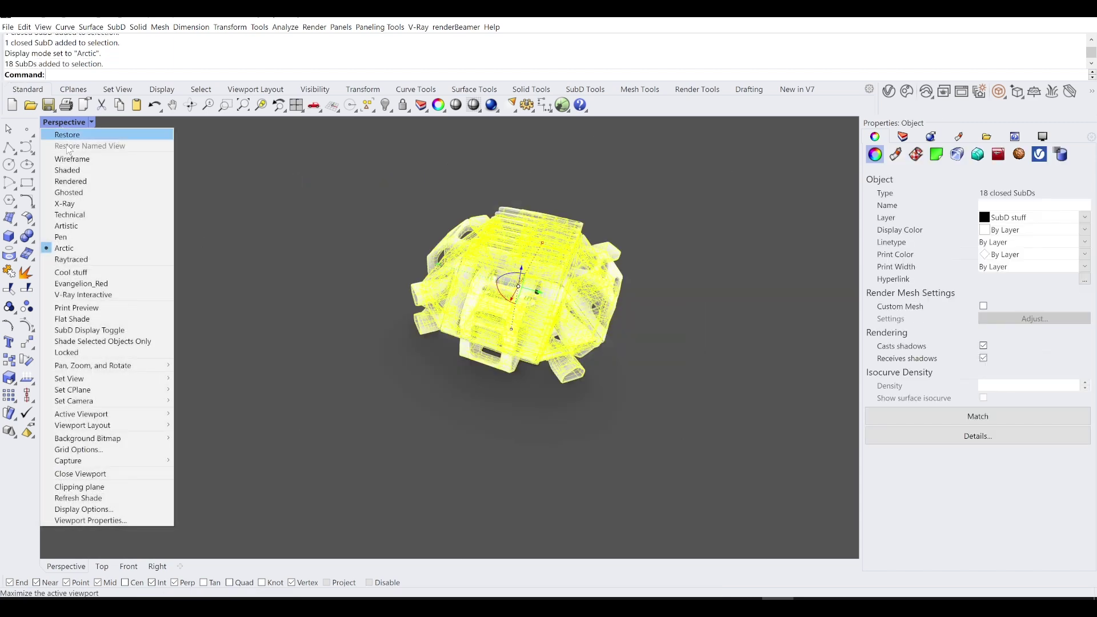
{"action": "left_click", "coordinate": [63, 170]}
{"action": "left_click", "coordinate": [225, 207]}
{"action": "right_click_drag", "start_coordinate": [227, 206], "coordinate": [311, 223]}
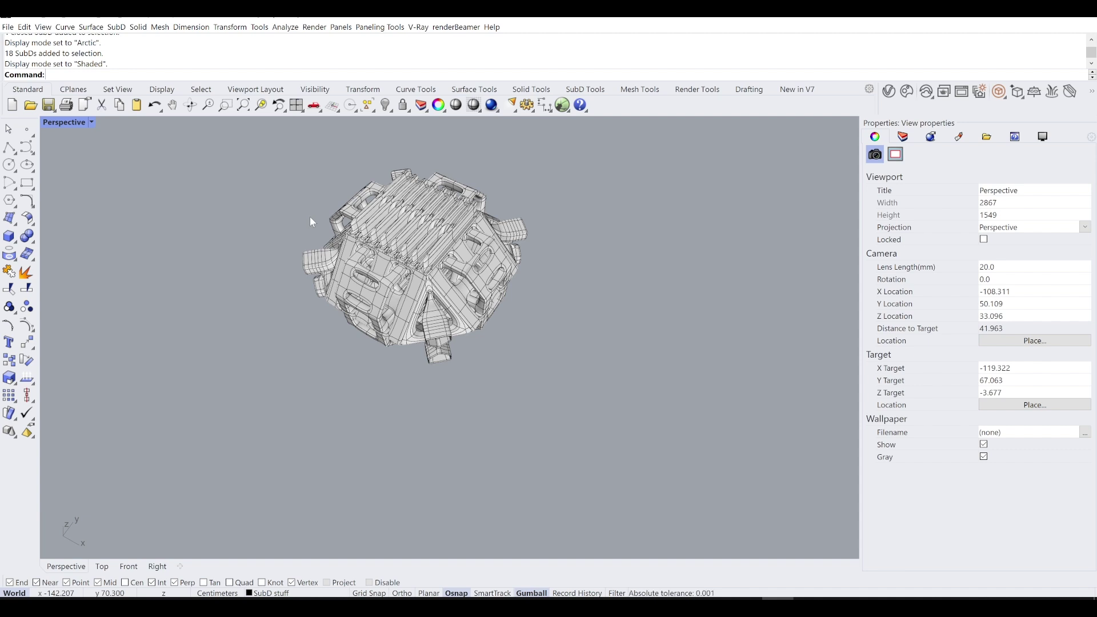
Select all SubDs of the assembly to check them as one set, clear the selection and view the form from the side.
{"action": "left_click_drag", "start_coordinate": [232, 147], "coordinate": [604, 423]}
{"action": "left_click", "coordinate": [602, 394]}
{"action": "right_click_drag", "start_coordinate": [434, 327], "coordinate": [480, 318], "text": "shift"}
{"action": "scroll", "coordinate": [445, 326], "scroll_direction": "up", "scroll_amount": 3}
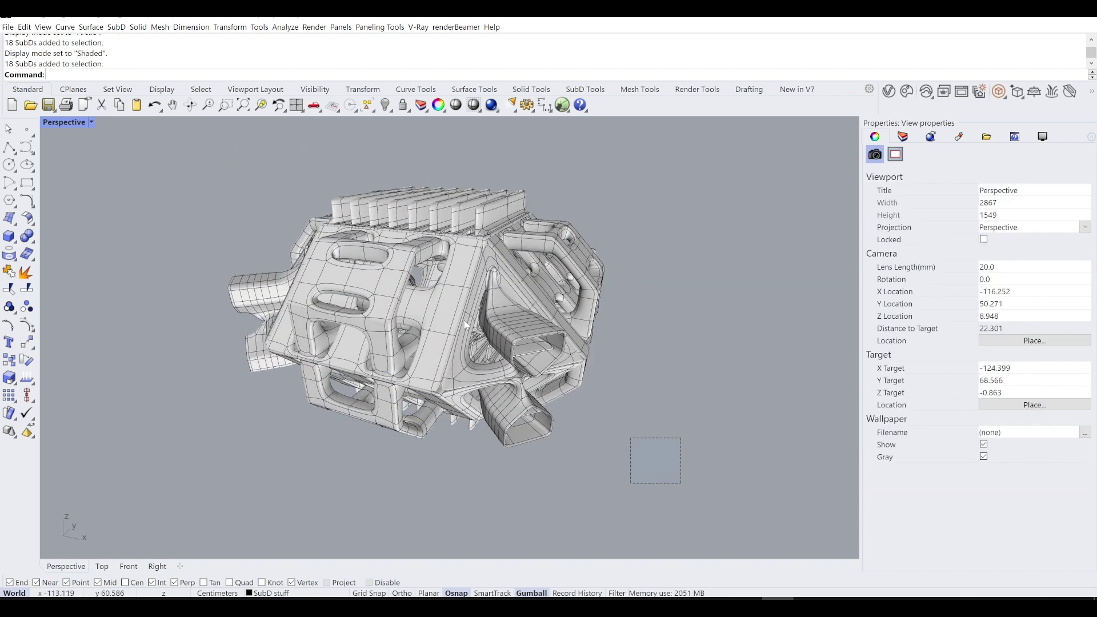
{"action": "left_click_drag", "start_coordinate": [136, 138], "coordinate": [136, 137]}
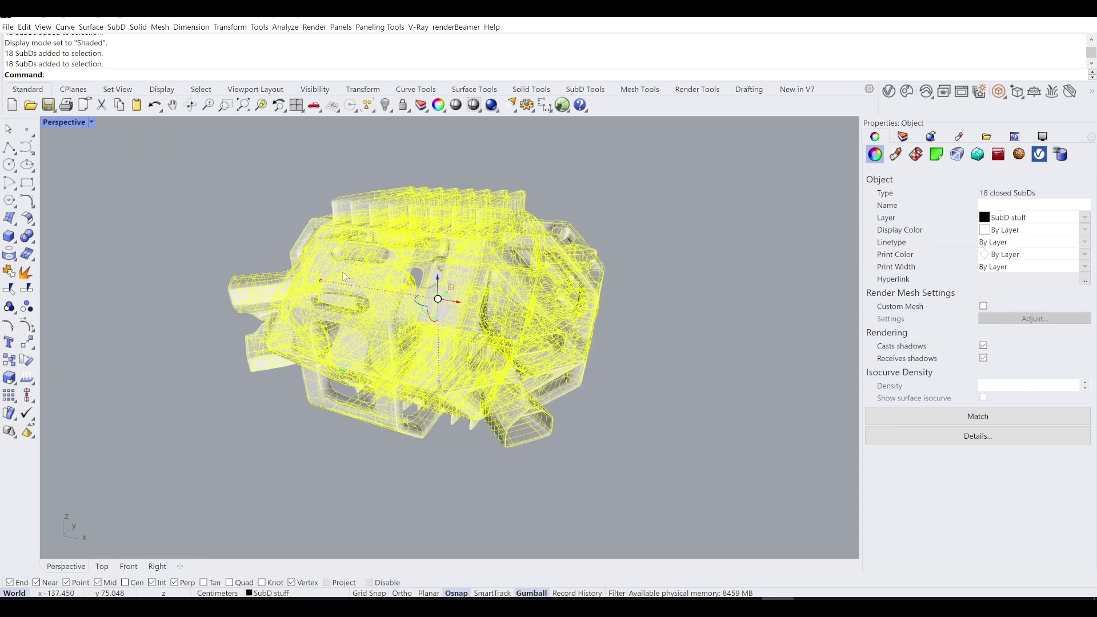
{"action": "left_click", "coordinate": [636, 326]}
{"action": "right_click_drag", "start_coordinate": [636, 327], "coordinate": [667, 275]}
{"action": "scroll", "coordinate": [576, 327], "scroll_direction": "down", "scroll_amount": 3}
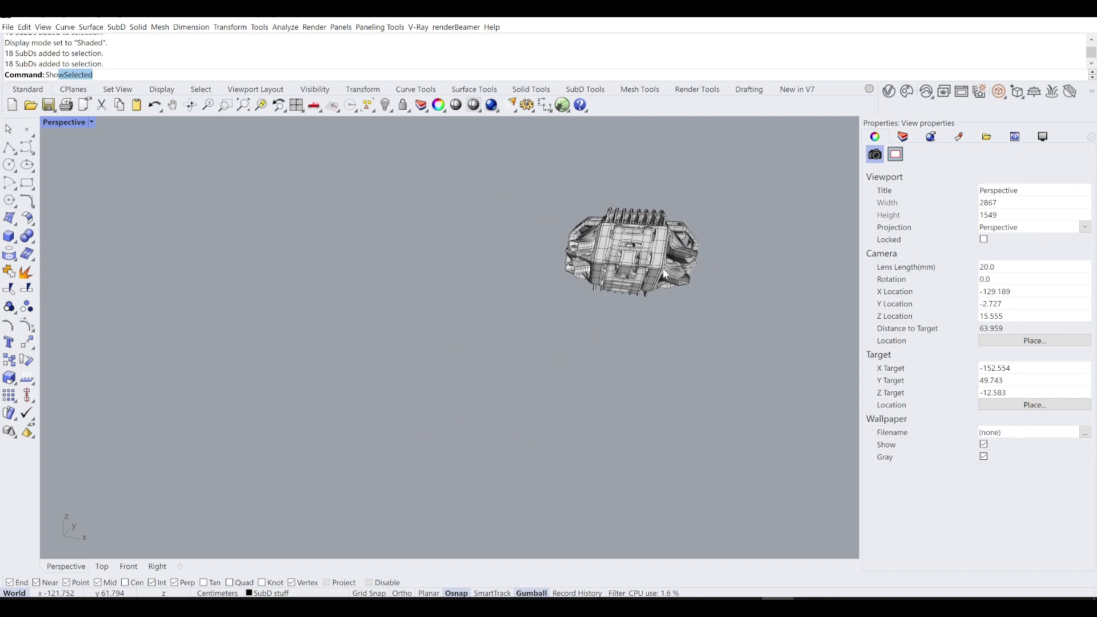
Bring back the hidden source SubD modules beside the assembly with ShowSelected.
{"action": "type", "text": "Selected"}
{"action": "key", "text": "Return"}
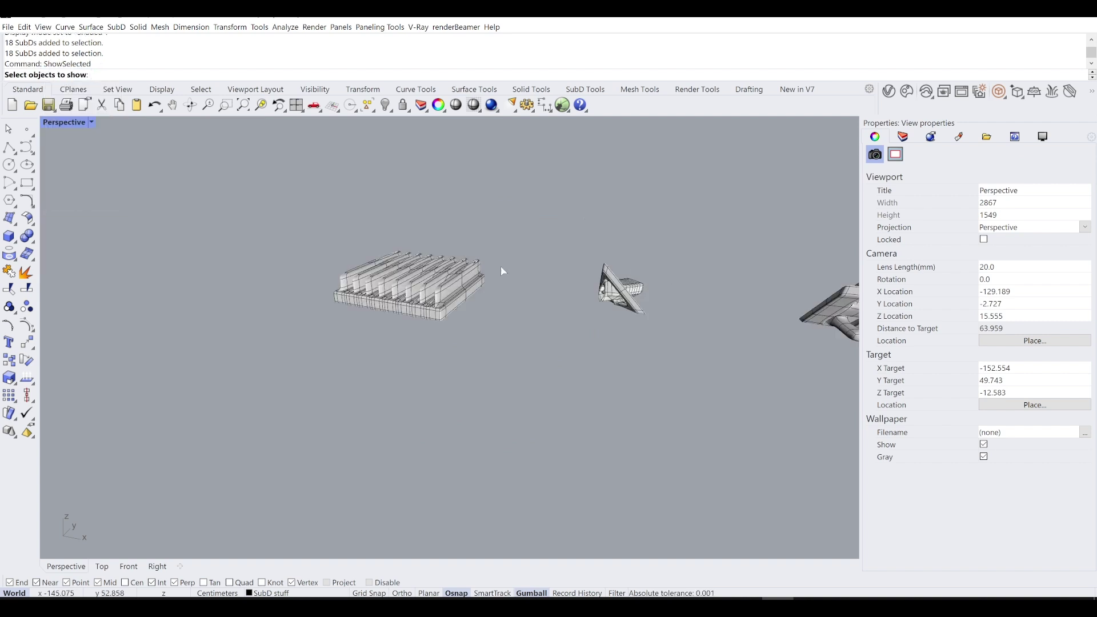
{"action": "scroll", "coordinate": [449, 280], "scroll_direction": "down", "scroll_amount": 5}
{"action": "left_click_drag", "start_coordinate": [307, 178], "coordinate": [597, 337]}
{"action": "key", "text": "Return"}
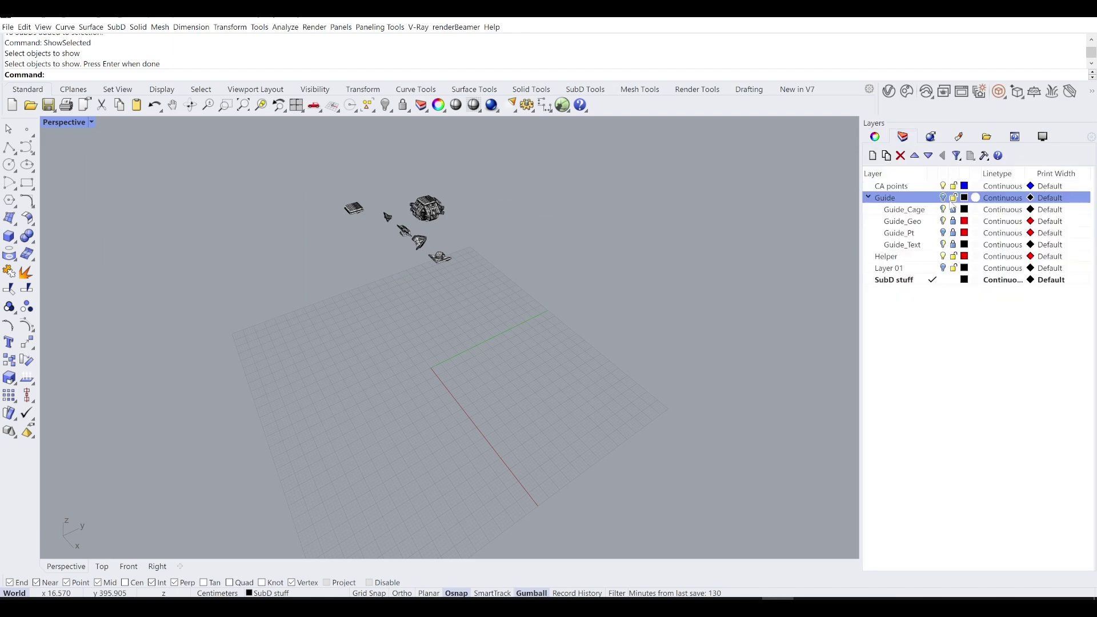
Turn on the Guide layer and look over the numbered guide cells 0 to 14 with their modules and guide faces.
{"action": "left_click", "coordinate": [944, 198]}
{"action": "right_click_drag", "start_coordinate": [828, 194], "coordinate": [731, 241]}
{"action": "scroll", "coordinate": [329, 408], "scroll_direction": "up", "scroll_amount": 10}
{"action": "scroll", "coordinate": [294, 333], "scroll_direction": "down", "scroll_amount": 9}
{"action": "scroll", "coordinate": [273, 263], "scroll_direction": "up", "scroll_amount": 4}
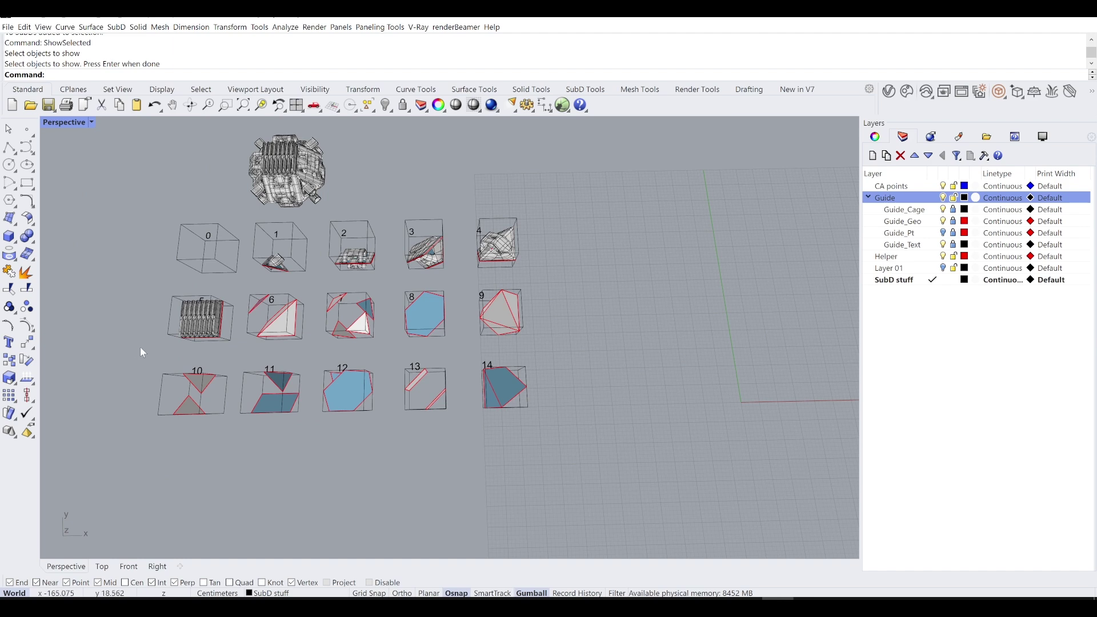
{"action": "right_click_drag", "start_coordinate": [237, 342], "coordinate": [495, 311]}
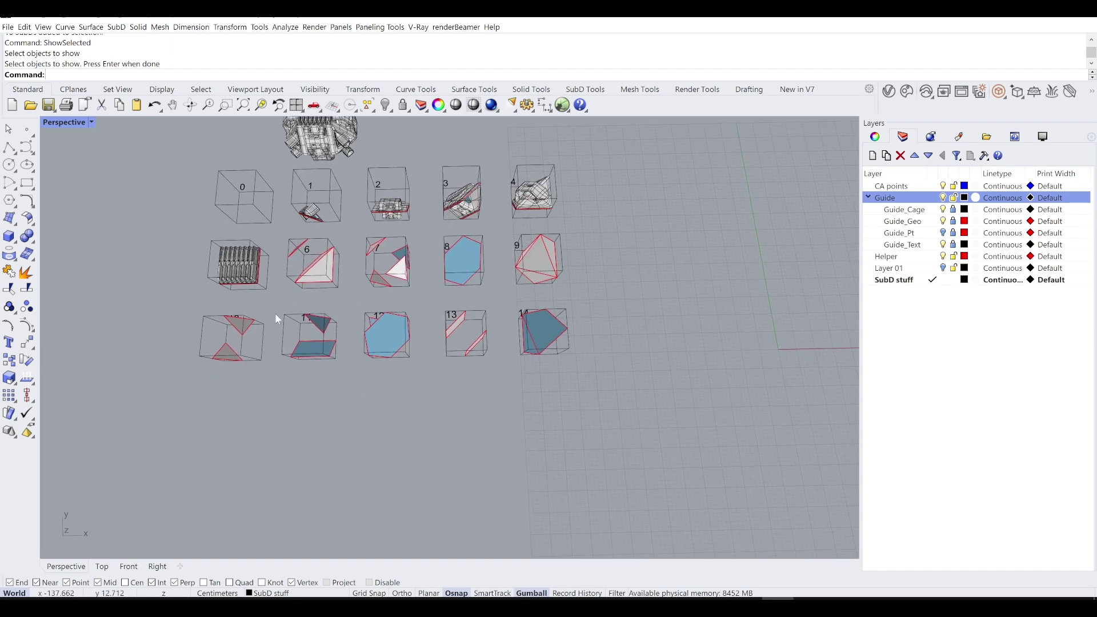
{"action": "scroll", "coordinate": [417, 349], "scroll_direction": "up", "scroll_amount": 2}
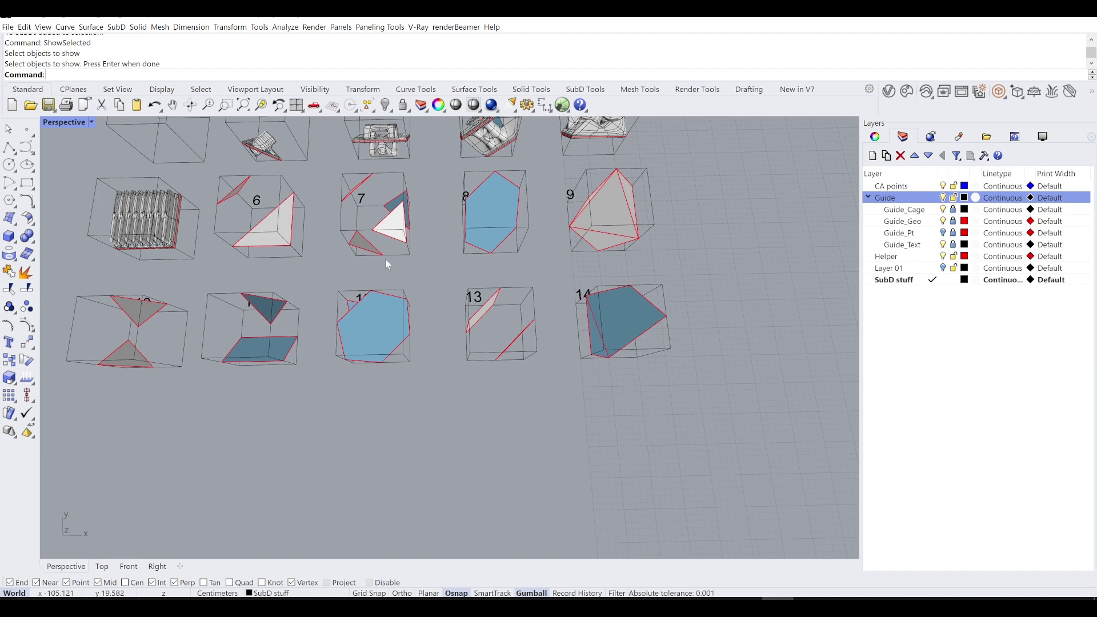
{"action": "scroll", "coordinate": [634, 328], "scroll_direction": "up", "scroll_amount": 3}
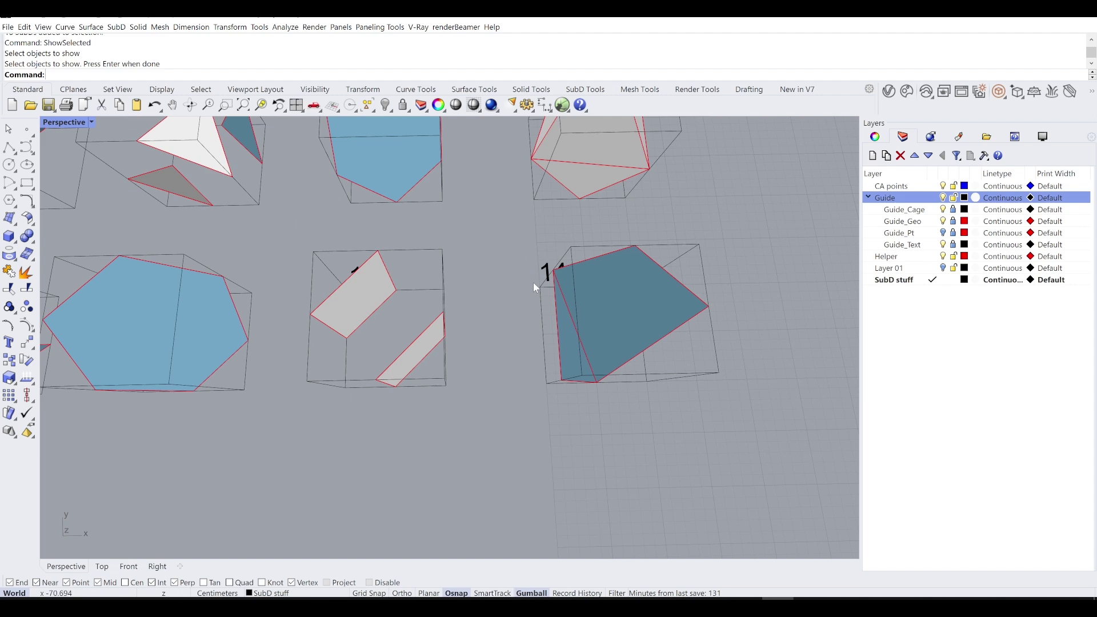
{"action": "scroll", "coordinate": [527, 276], "scroll_direction": "down", "scroll_amount": 5}
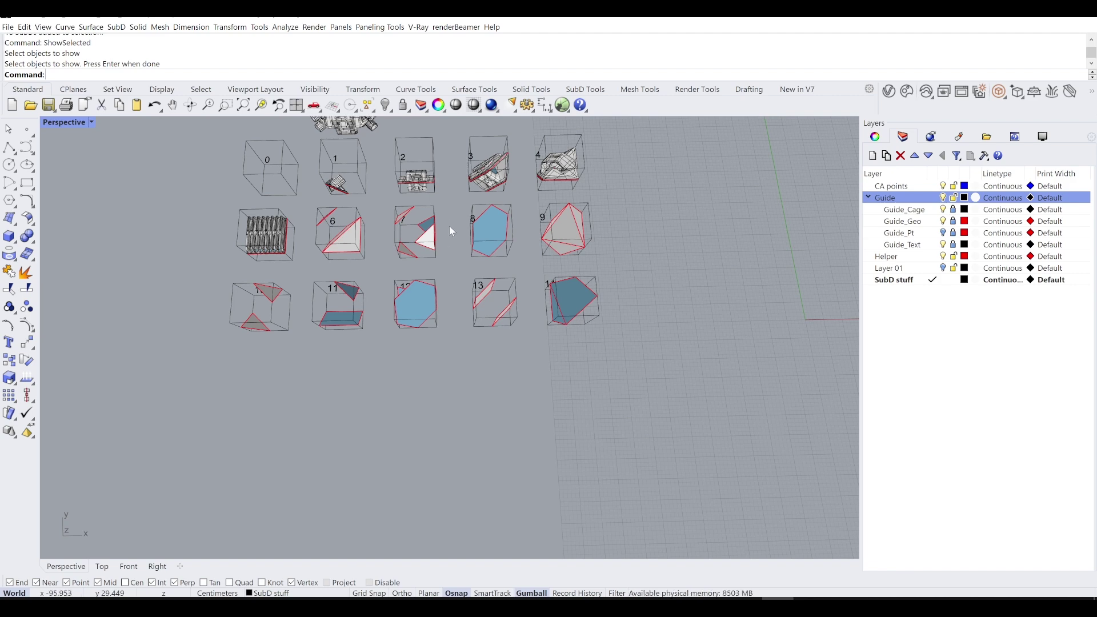
Zoom in on the ribbed top module of the assembly and clear the selection.
{"action": "right_click_drag", "start_coordinate": [362, 217], "coordinate": [393, 304]}
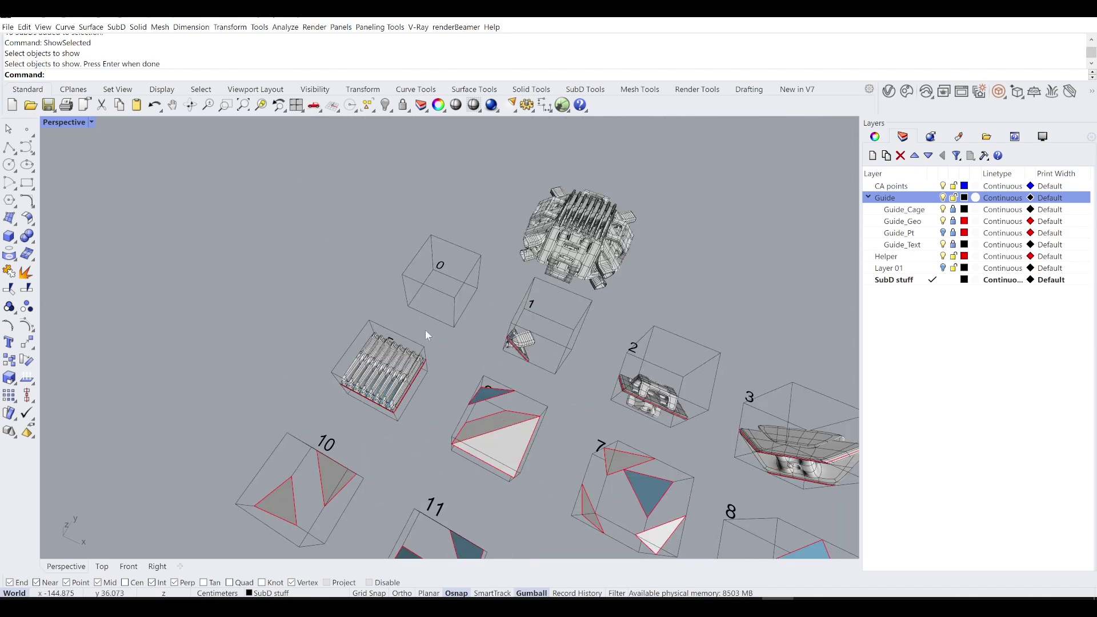
{"action": "left_click", "coordinate": [578, 222]}
{"action": "type", "text": "zs"}
{"action": "key", "text": "Return"}
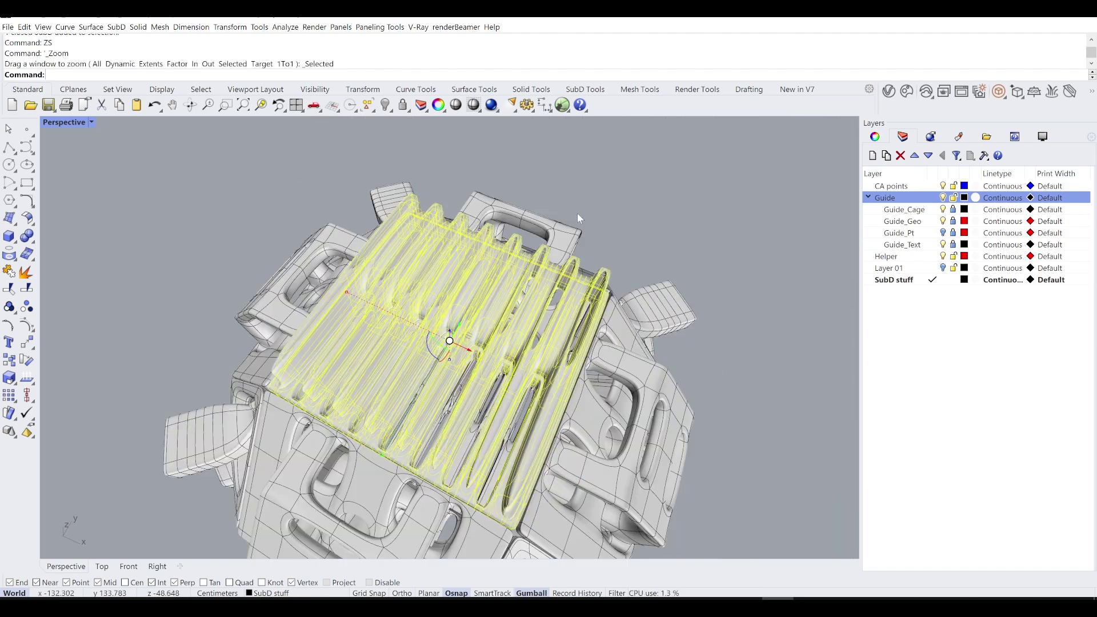
{"action": "key", "text": "Escape"}
Examine the ribbed top of the assembly close up and compare the flat and smooth SubD displays.
{"action": "right_click_drag", "start_coordinate": [697, 274], "coordinate": [623, 263]}
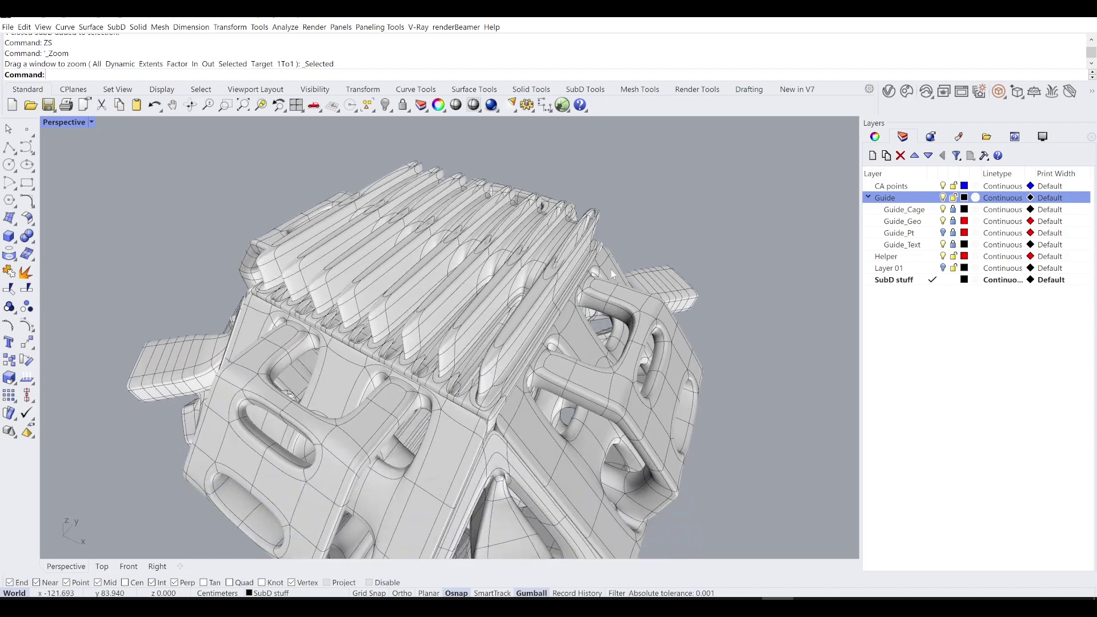
{"action": "scroll", "coordinate": [583, 257], "scroll_direction": "up", "scroll_amount": 5}
{"action": "right_click_drag", "start_coordinate": [545, 255], "coordinate": [575, 262]}
{"action": "scroll", "coordinate": [544, 307], "scroll_direction": "down", "scroll_amount": 5}
{"action": "key", "text": "Tab"}
{"action": "key", "text": "Tab"}
Look into the opening of a protruding tube module and view the whole assembly from outside.
{"action": "scroll", "coordinate": [574, 262], "scroll_direction": "down", "scroll_amount": 8}
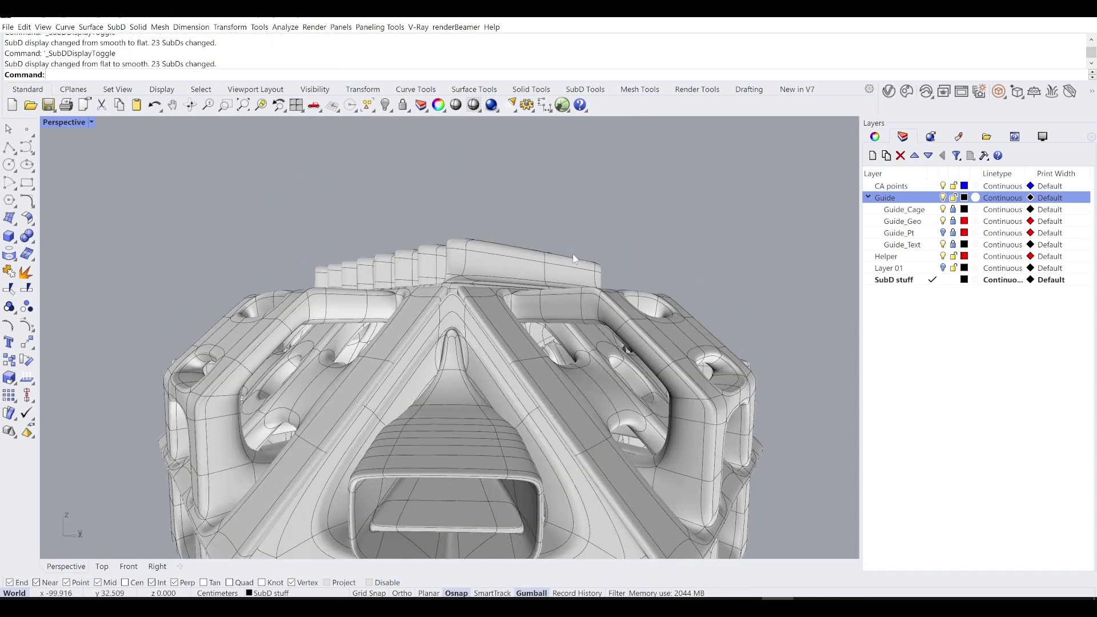
{"action": "right_click_drag", "start_coordinate": [553, 303], "coordinate": [525, 324]}
{"action": "scroll", "coordinate": [522, 324], "scroll_direction": "up", "scroll_amount": 8}
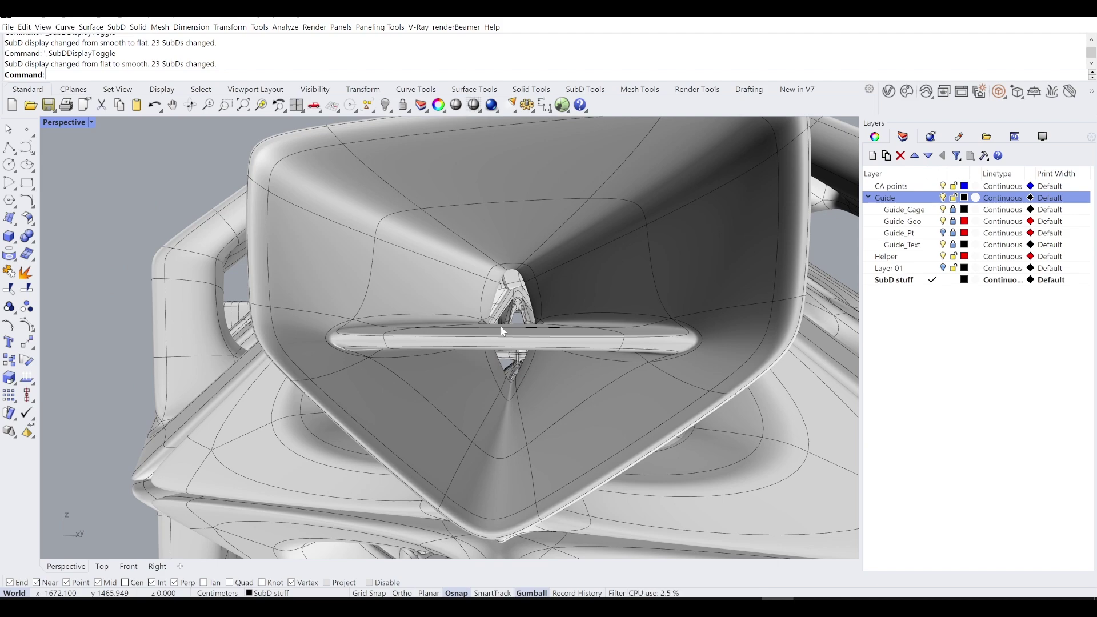
{"action": "scroll", "coordinate": [506, 326], "scroll_direction": "down", "scroll_amount": 8}
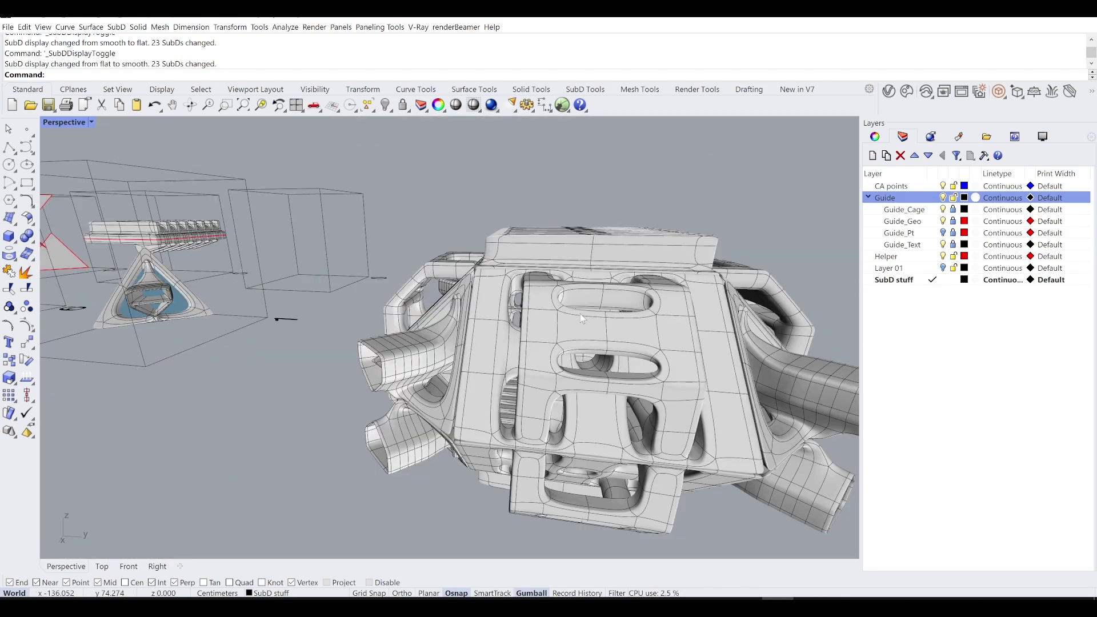
{"action": "right_click_drag", "start_coordinate": [527, 315], "coordinate": [518, 259]}
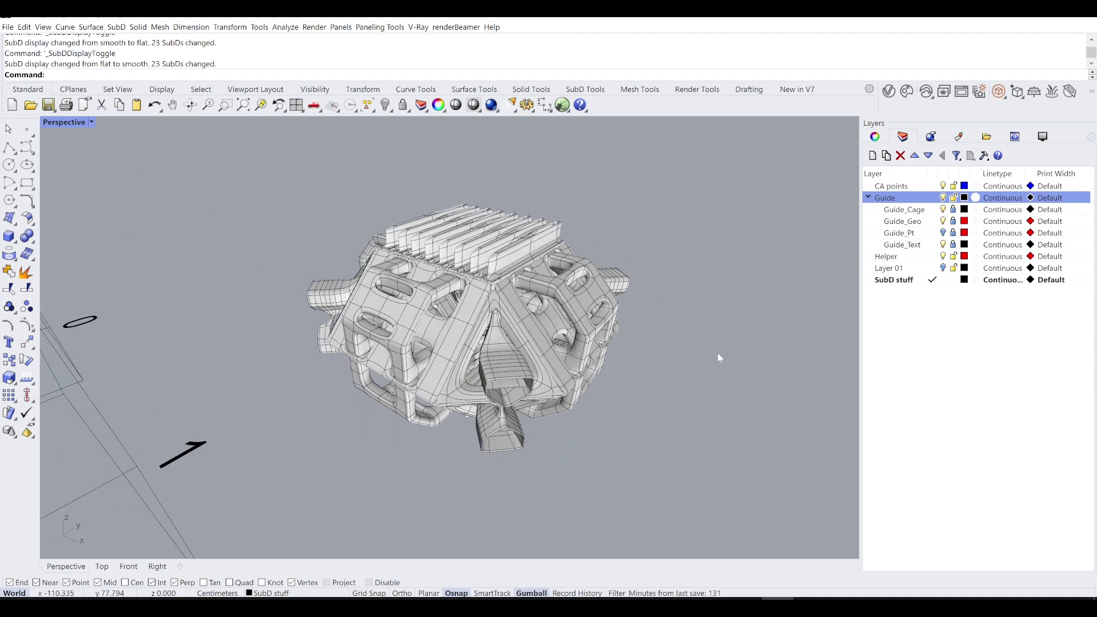